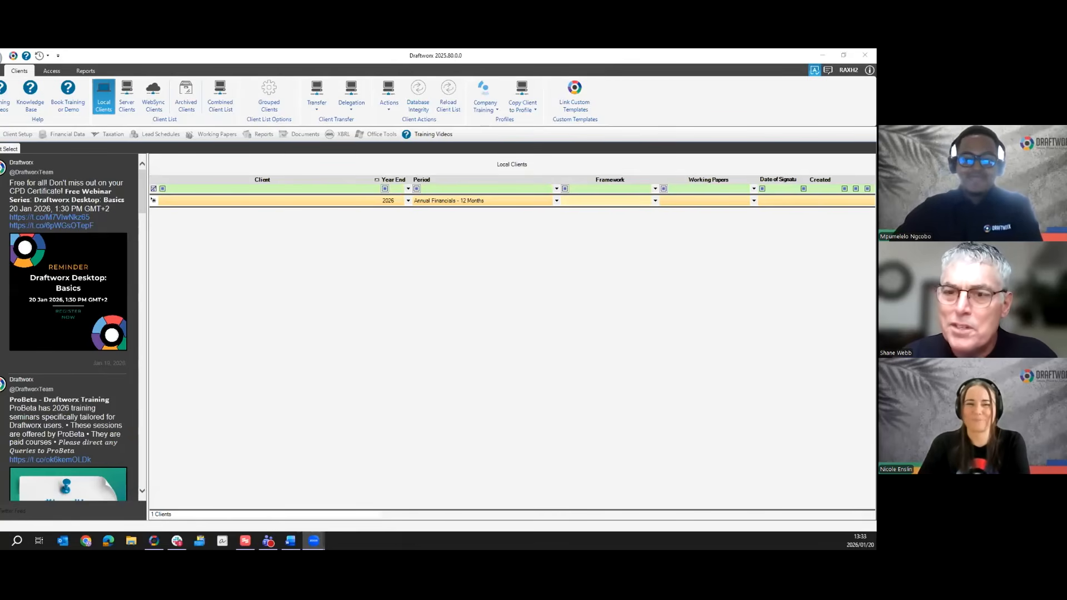
Open the application settings in Draftworx and examine the available language options without changing them
{"action": "key", "text": "alt+Tab"}
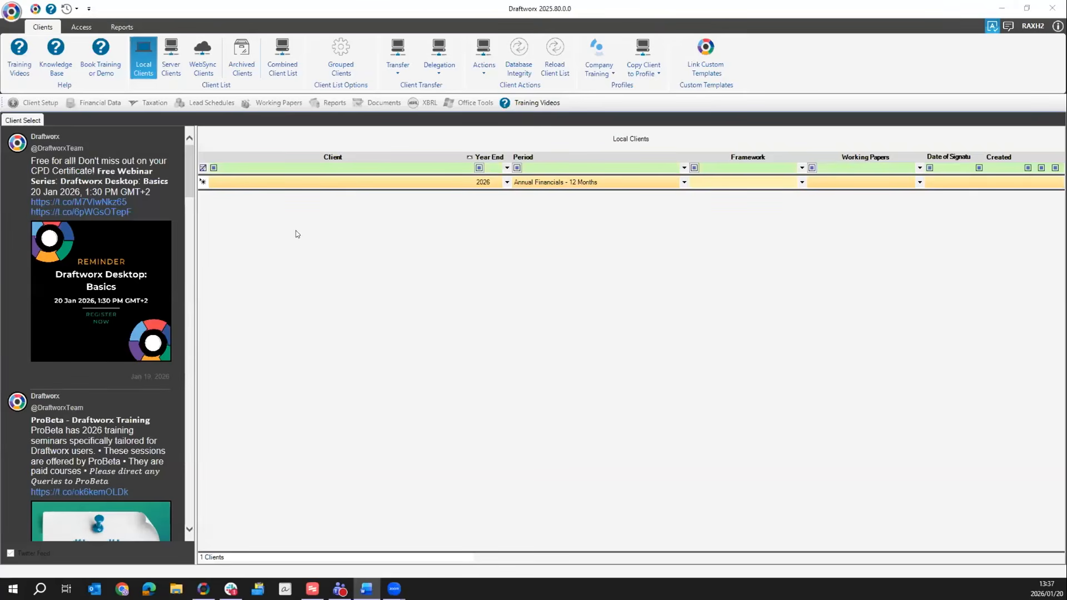
{"action": "left_click", "coordinate": [11, 14]}
{"action": "mouse_move", "coordinate": [30, 62]}
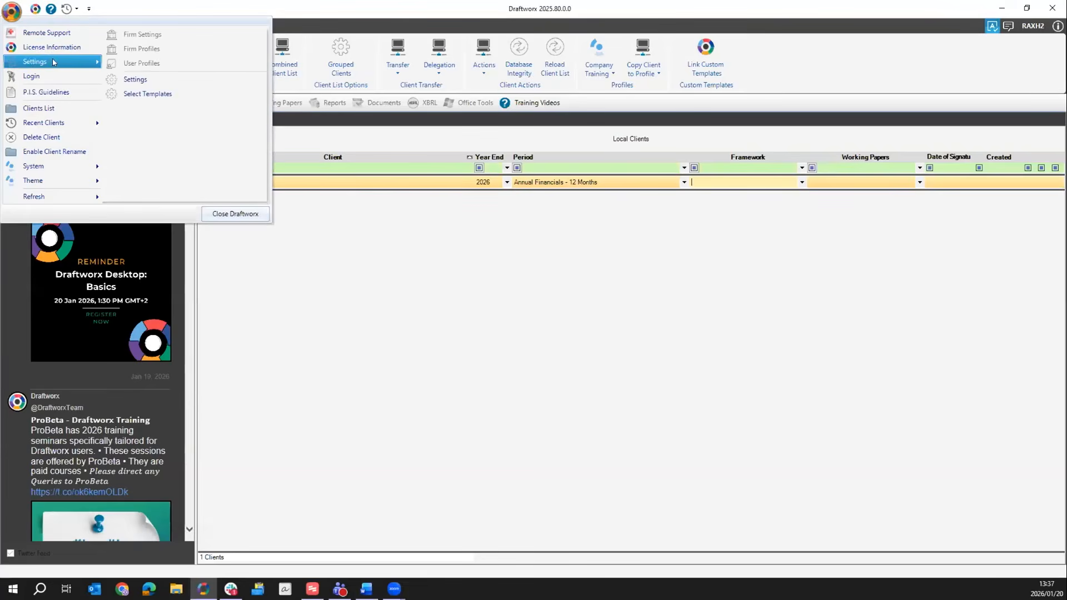
{"action": "left_click", "coordinate": [128, 80]}
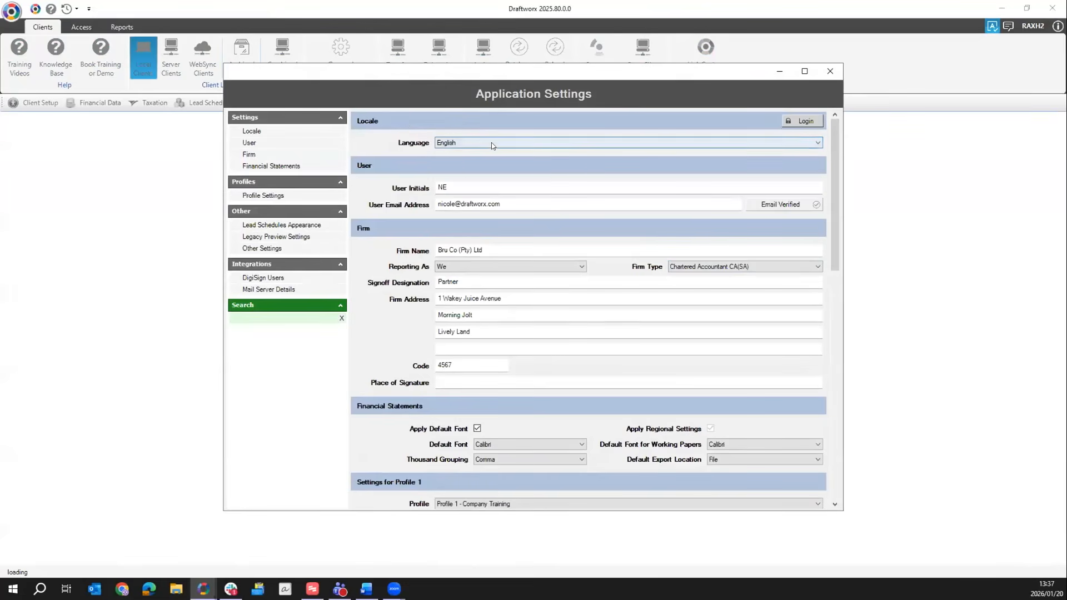
{"action": "left_click", "coordinate": [812, 144]}
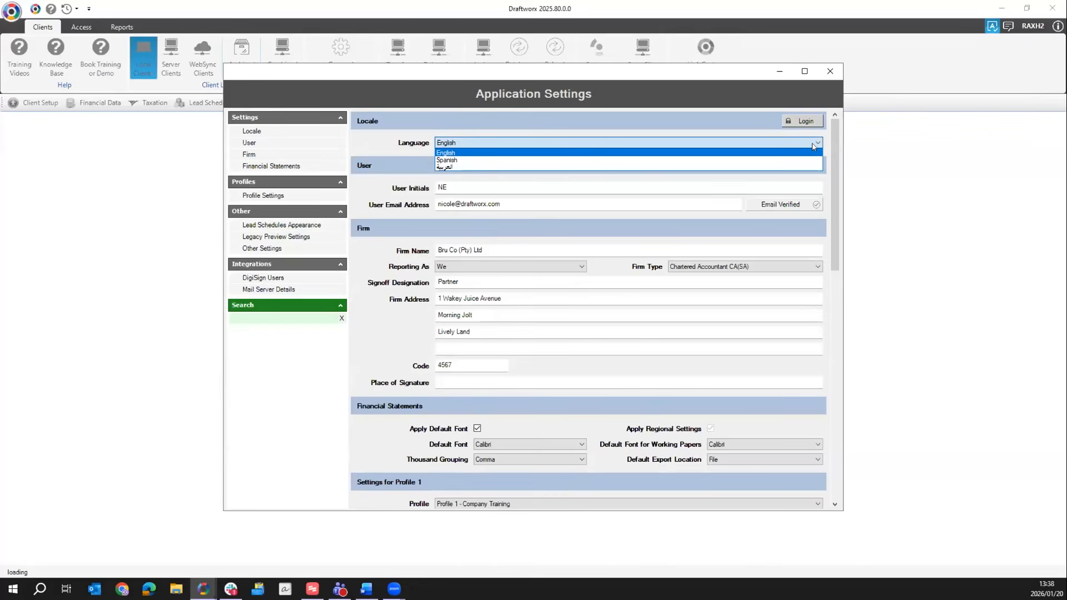
{"action": "left_click", "coordinate": [813, 146]}
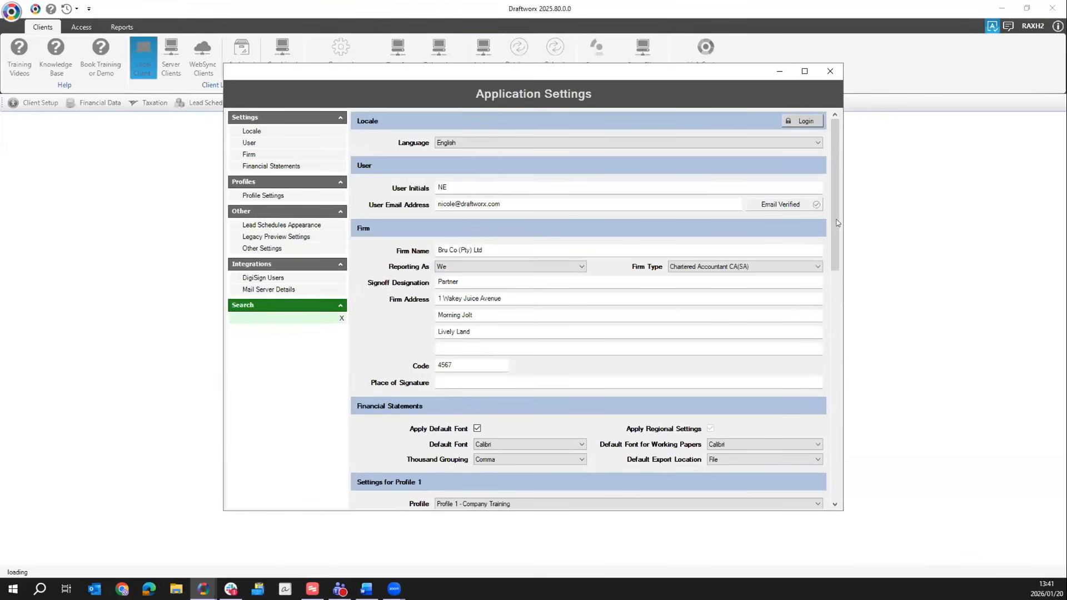
Examine the default font and thousand grouping choices in the Financial Statements settings
{"action": "scroll", "coordinate": [832, 242], "scroll_direction": "down", "scroll_amount": 3}
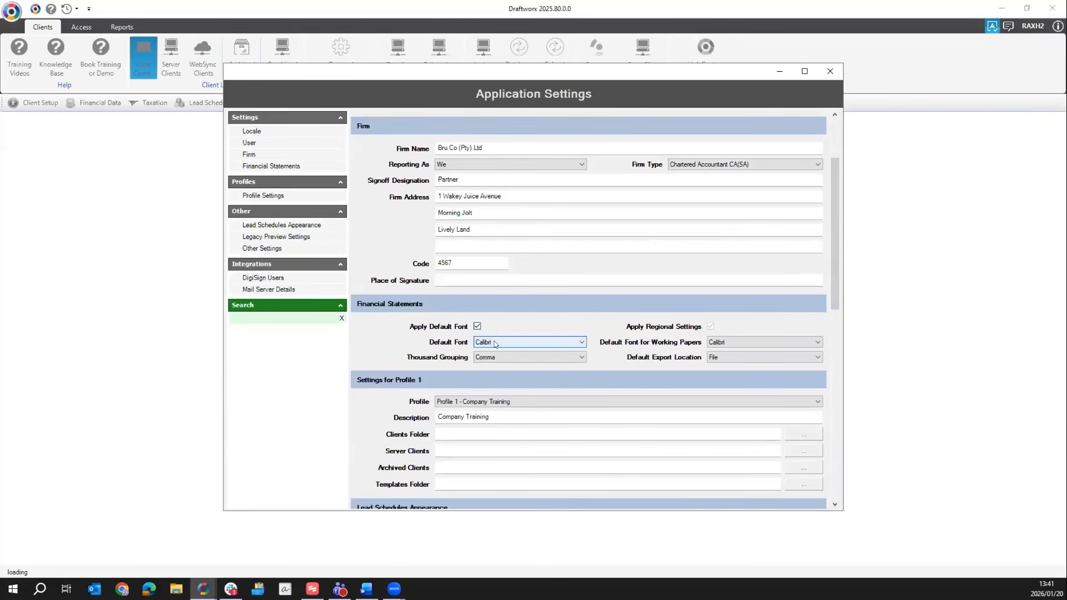
{"action": "left_click", "coordinate": [582, 343]}
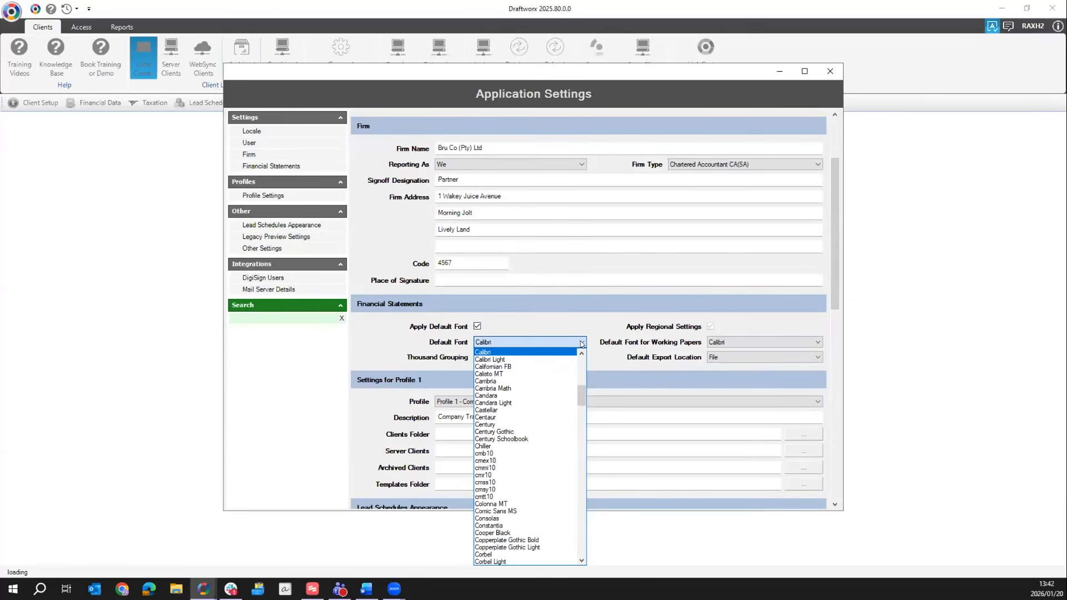
{"action": "left_click", "coordinate": [582, 343]}
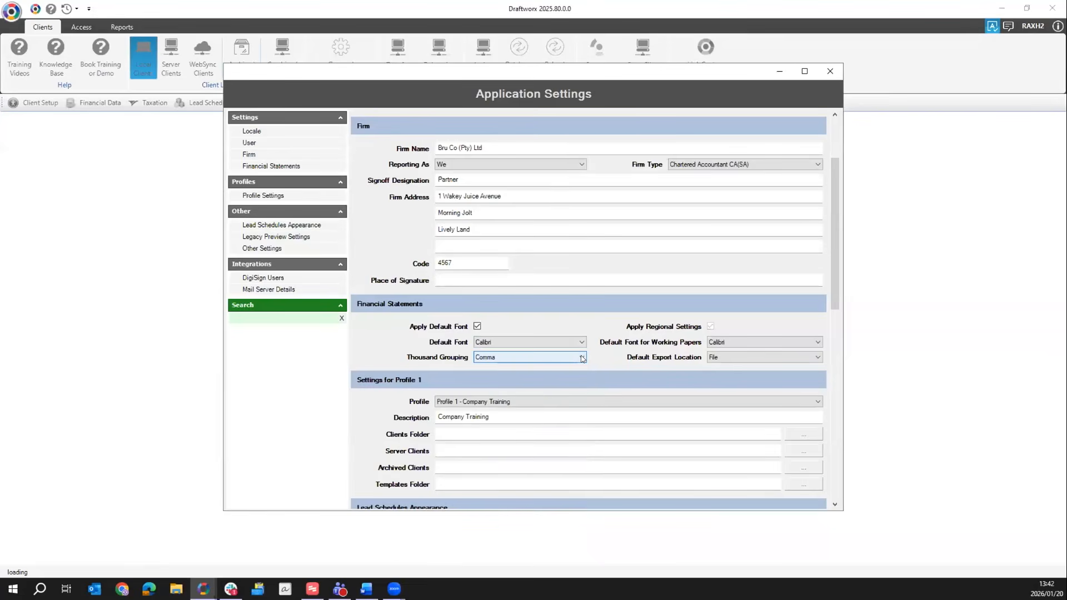
{"action": "left_click", "coordinate": [581, 357]}
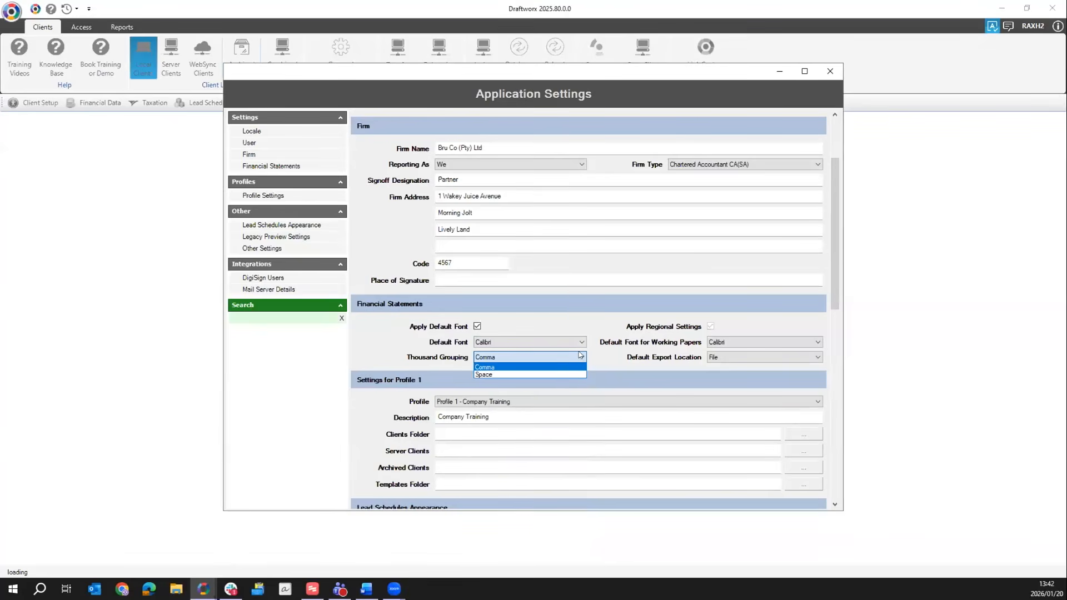
{"action": "left_click", "coordinate": [582, 359]}
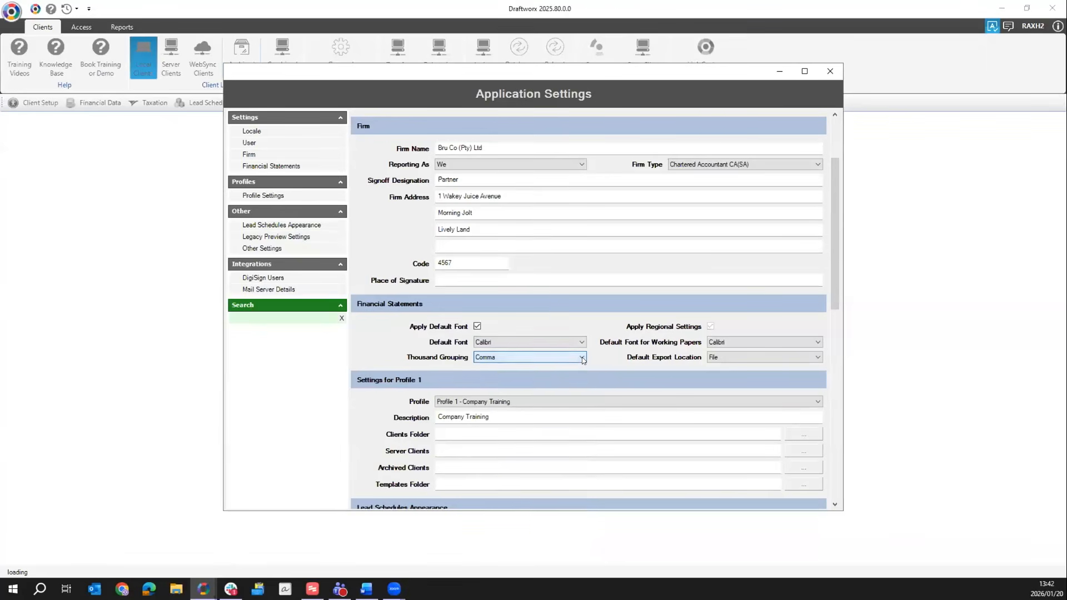
Examine the profile folder, lead schedule, legacy preview and other default settings, and close the application settings
{"action": "left_click_drag", "start_coordinate": [832, 250], "coordinate": [832, 251]}
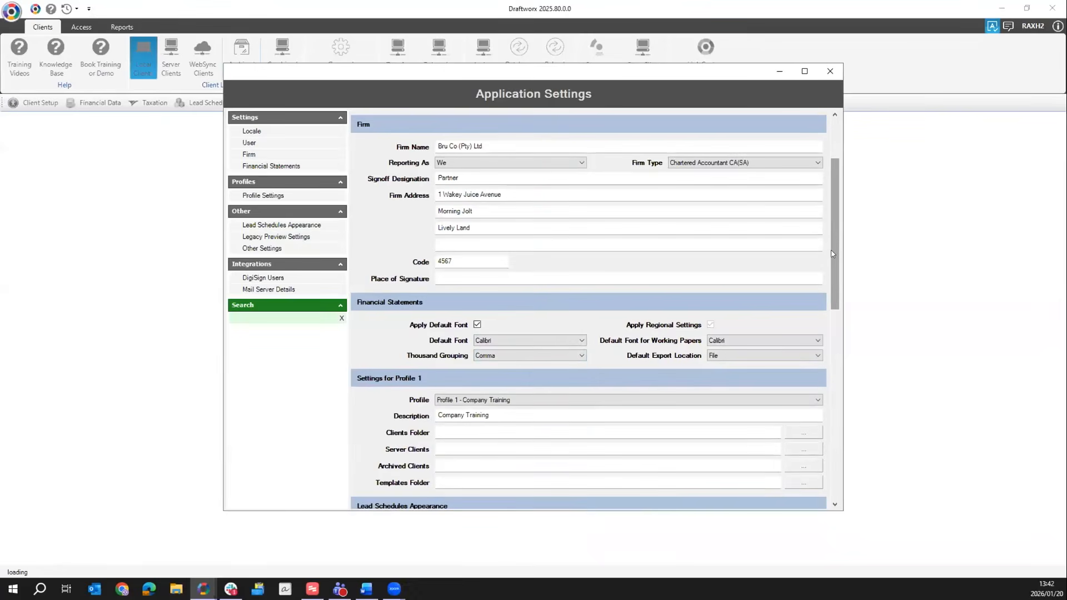
{"action": "scroll", "coordinate": [505, 283], "scroll_direction": "down", "scroll_amount": 3}
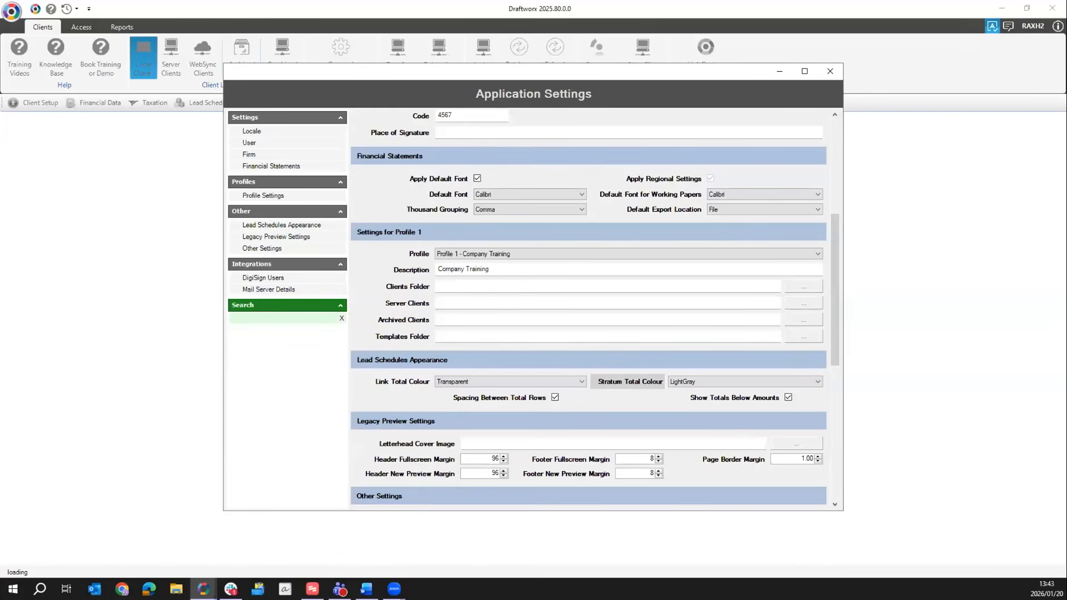
{"action": "key", "text": "alt+Tab"}
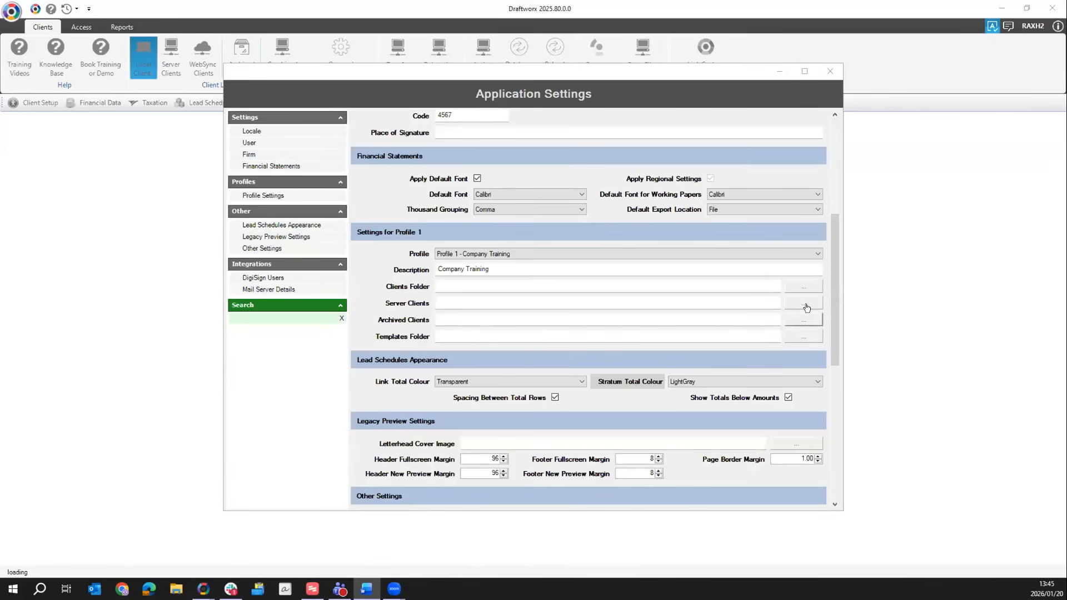
{"action": "left_click_drag", "start_coordinate": [832, 312], "coordinate": [836, 364]}
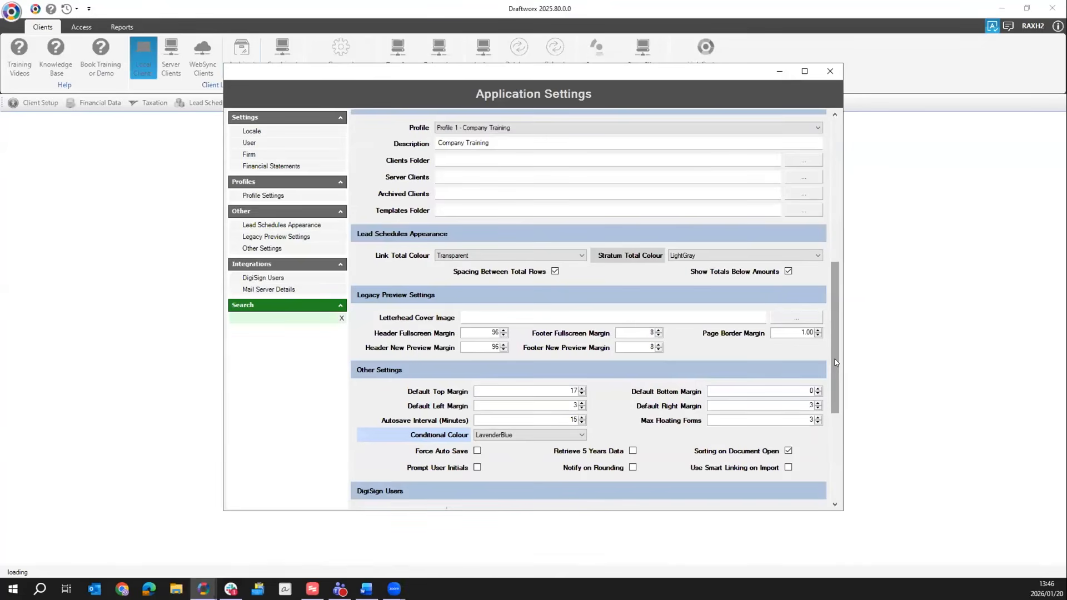
{"action": "scroll", "coordinate": [838, 370], "scroll_direction": "down", "scroll_amount": 2}
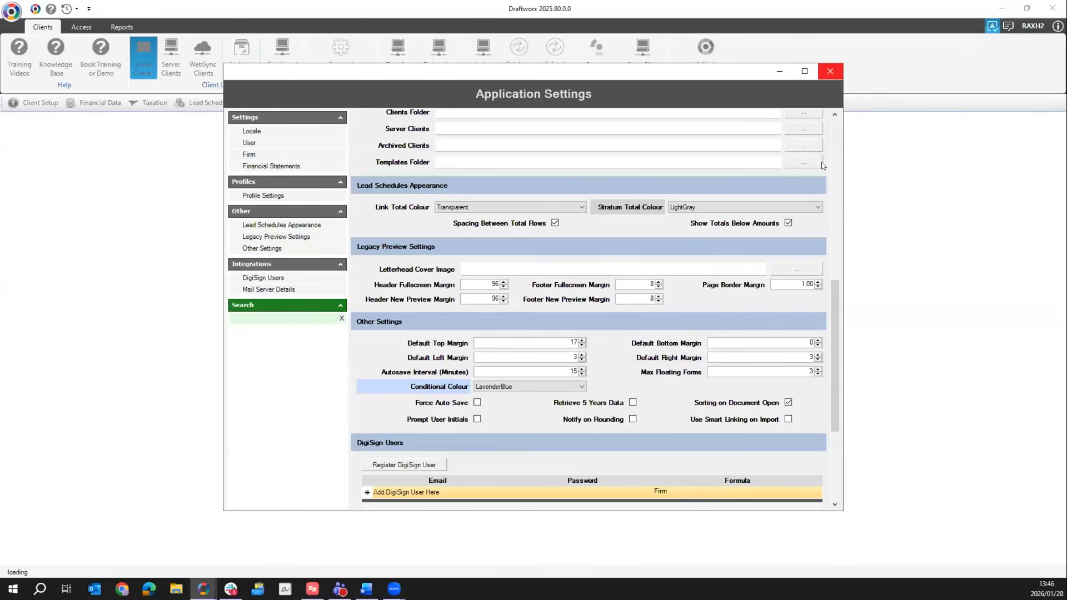
{"action": "left_click", "coordinate": [836, 73]}
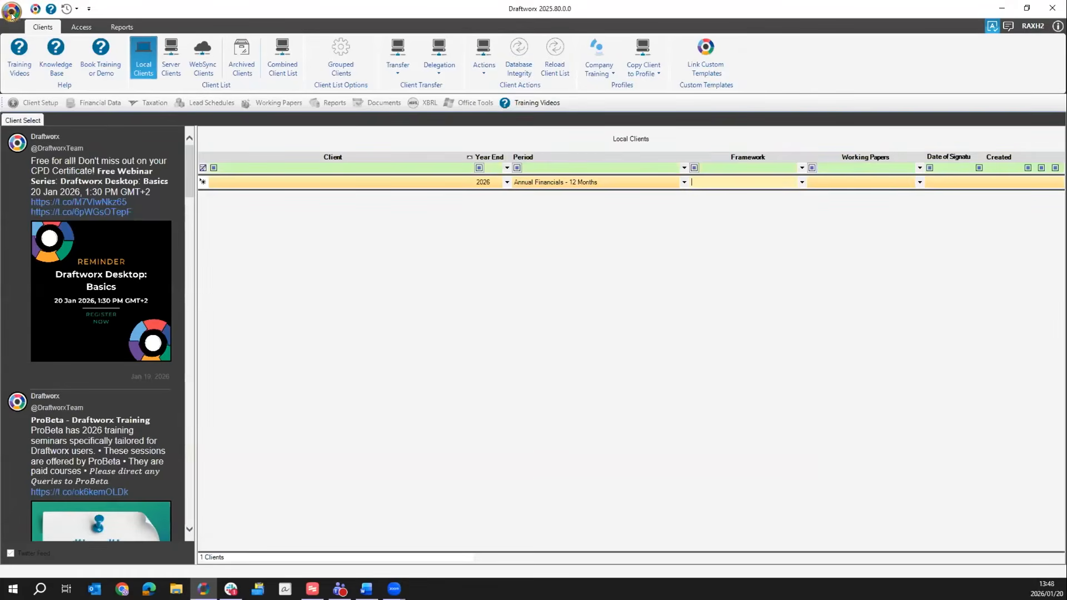
Open the Draftworx template selection and examine the regional templates that can be installed
{"action": "left_click", "coordinate": [11, 11]}
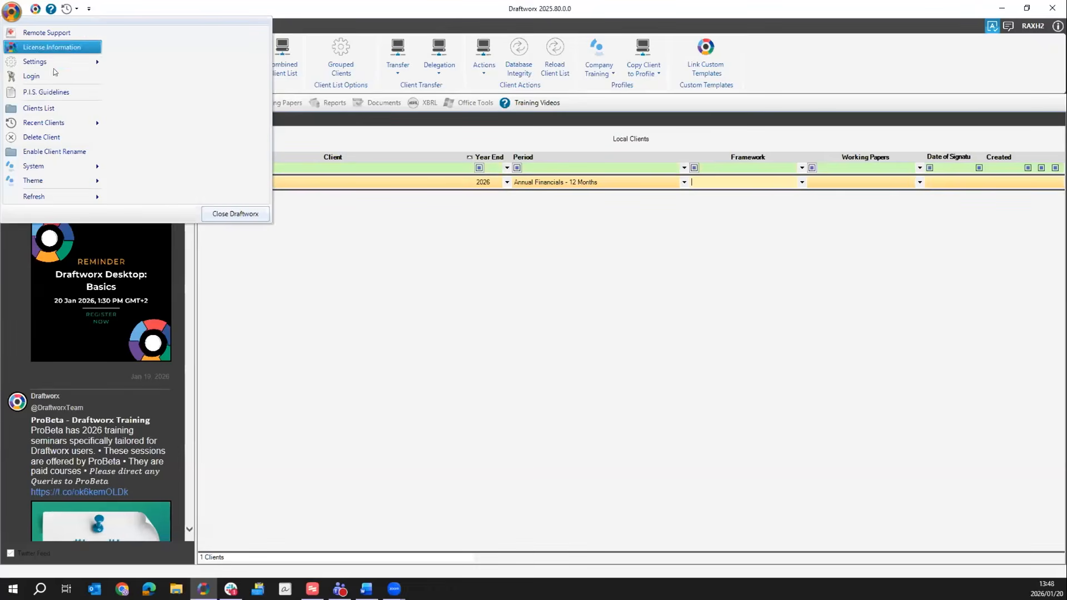
{"action": "mouse_move", "coordinate": [55, 61]}
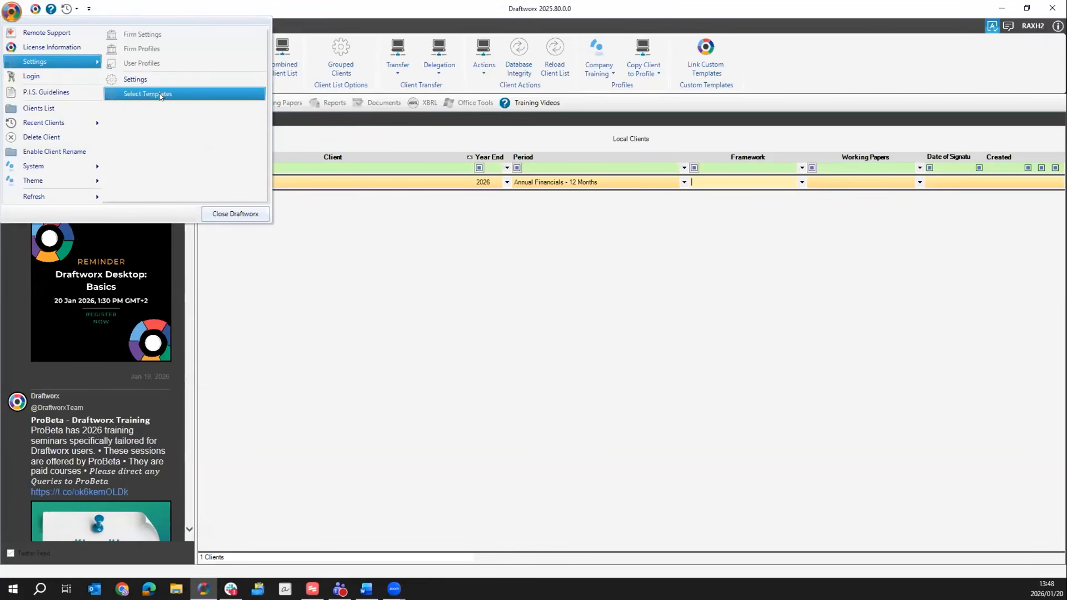
{"action": "left_click", "coordinate": [160, 95]}
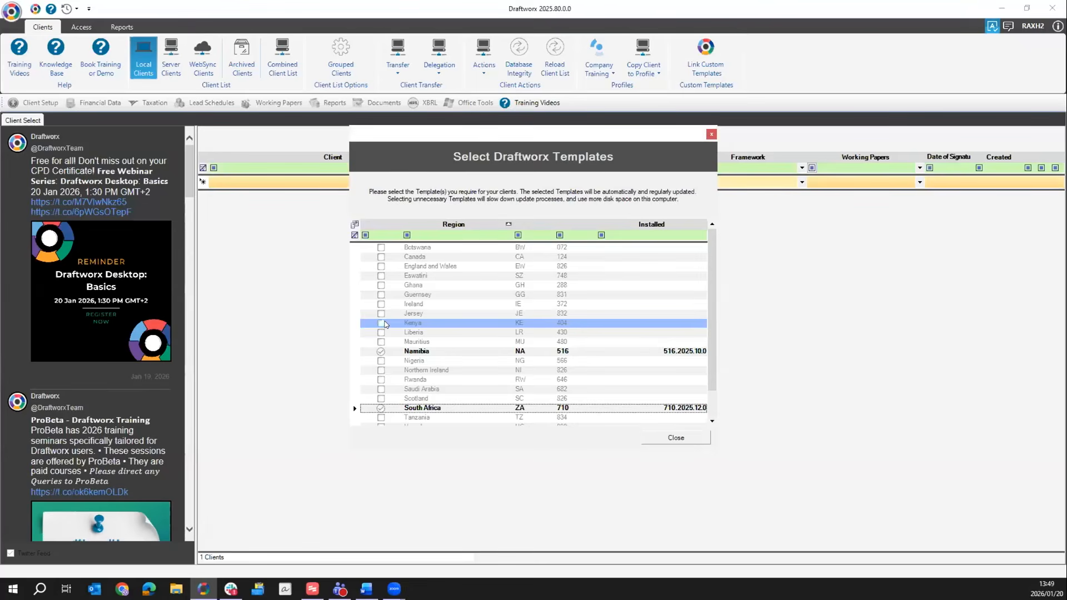
{"action": "left_click", "coordinate": [523, 248]}
{"action": "left_click", "coordinate": [523, 258]}
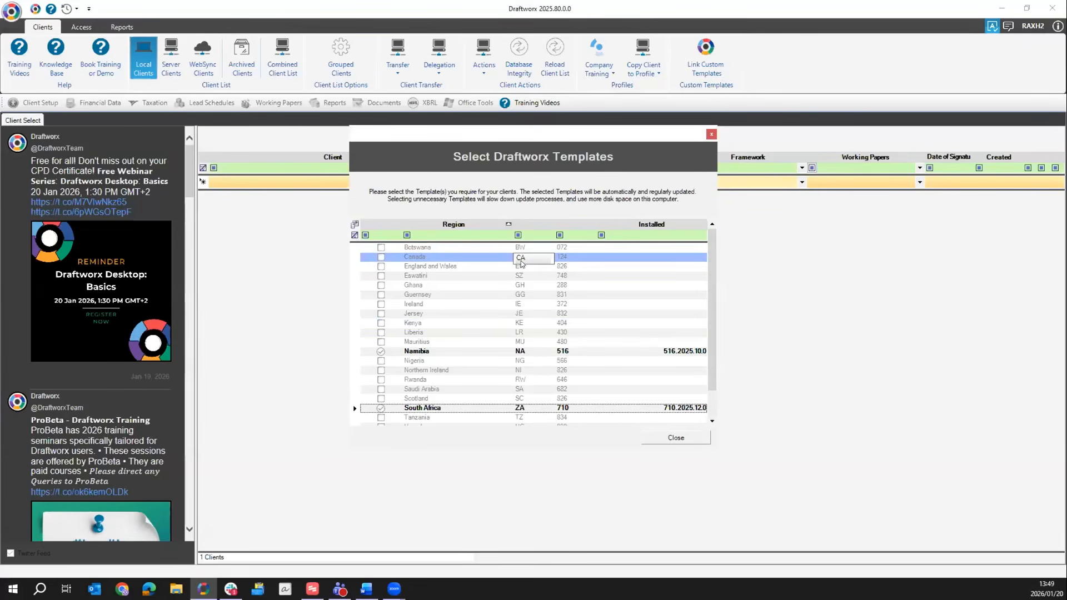
{"action": "left_click", "coordinate": [523, 267]}
{"action": "left_click", "coordinate": [537, 277]}
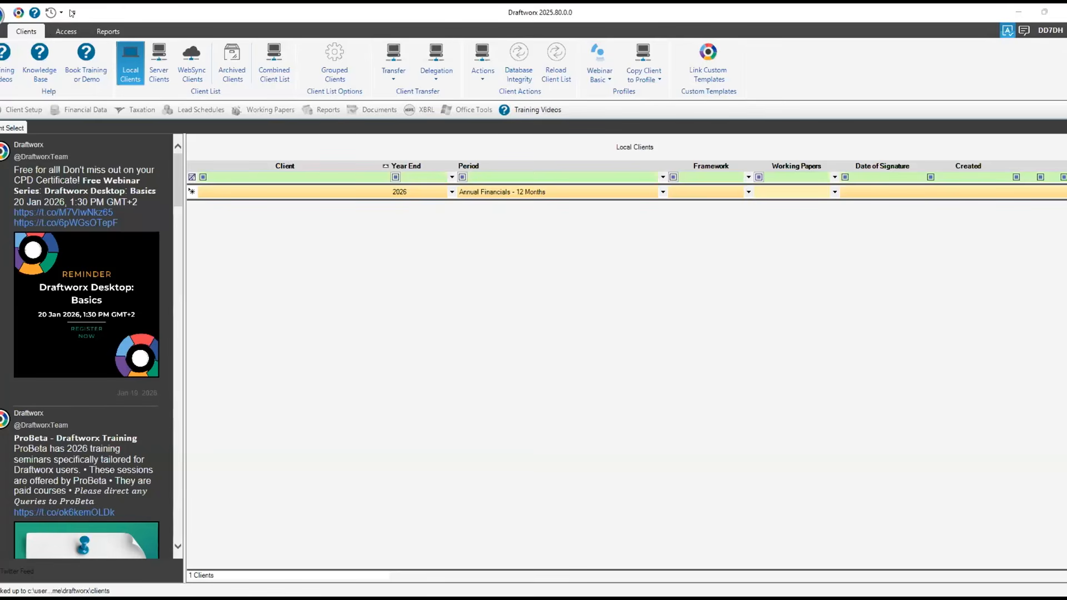
{"action": "left_click", "coordinate": [73, 13]}
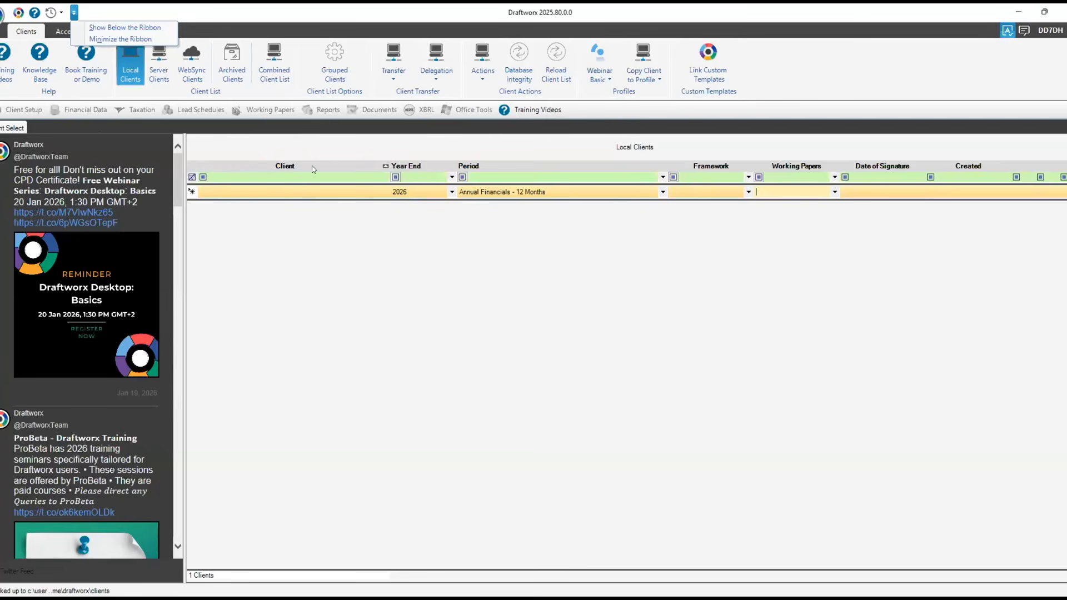
{"action": "left_click", "coordinate": [336, 166]}
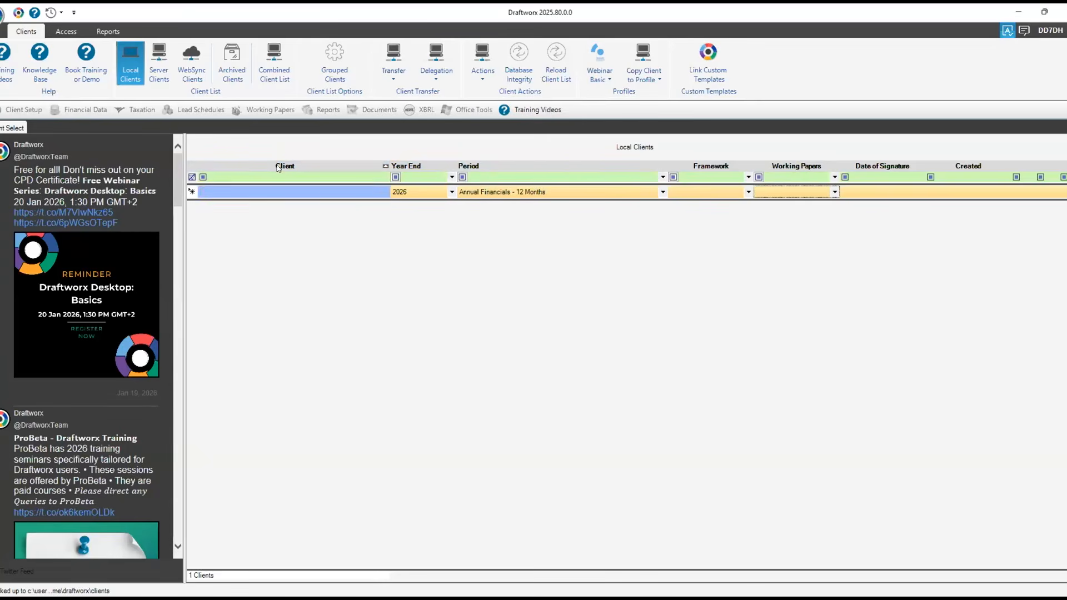
{"action": "left_click", "coordinate": [273, 183]}
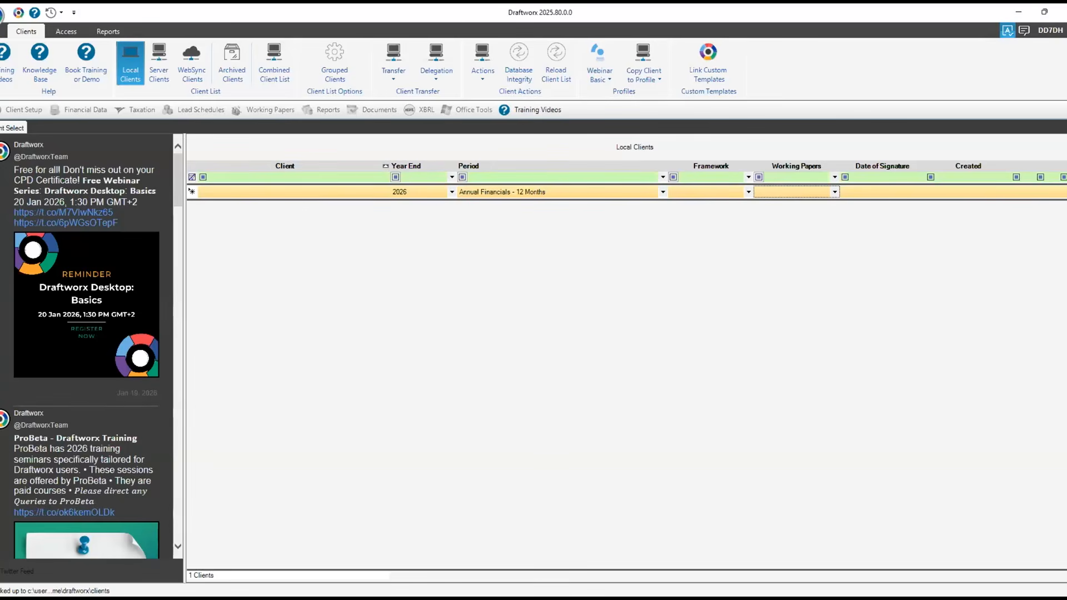
Create a local client named Bru Co (Pty) Ltd with the IFRS SME+ ZA framework, leaving working papers unselected
{"action": "left_click", "coordinate": [221, 197]}
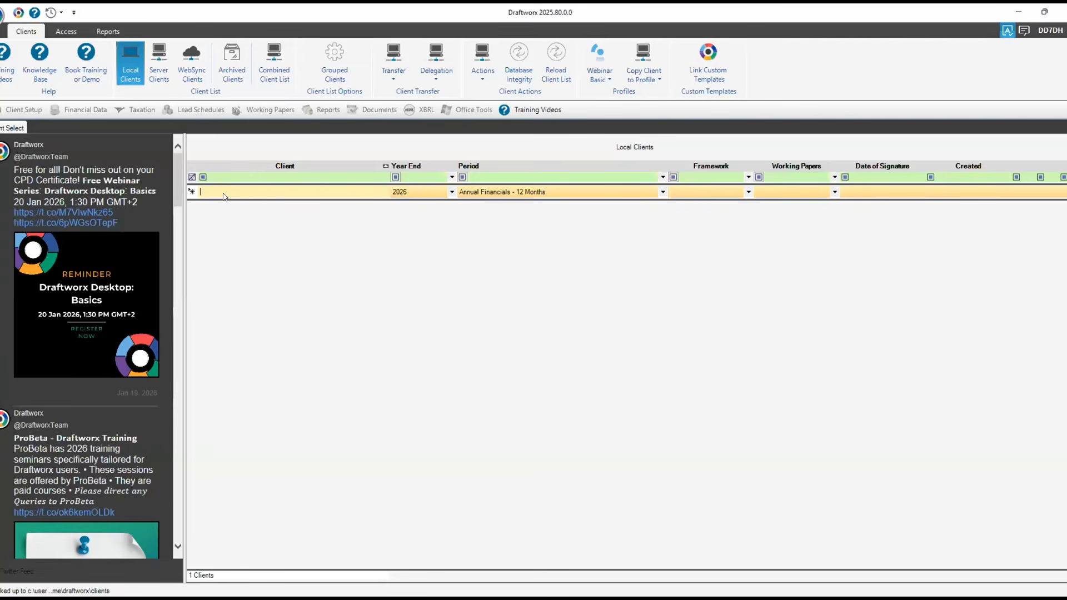
{"action": "type", "text": "Bru Co(Pty) Ltd"}
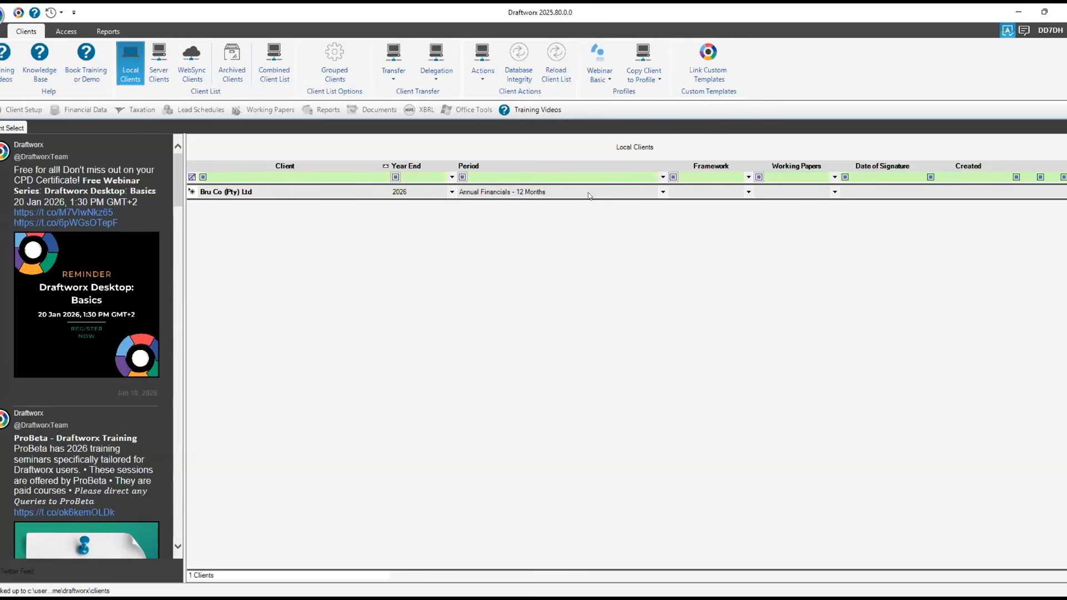
{"action": "left_click", "coordinate": [747, 192]}
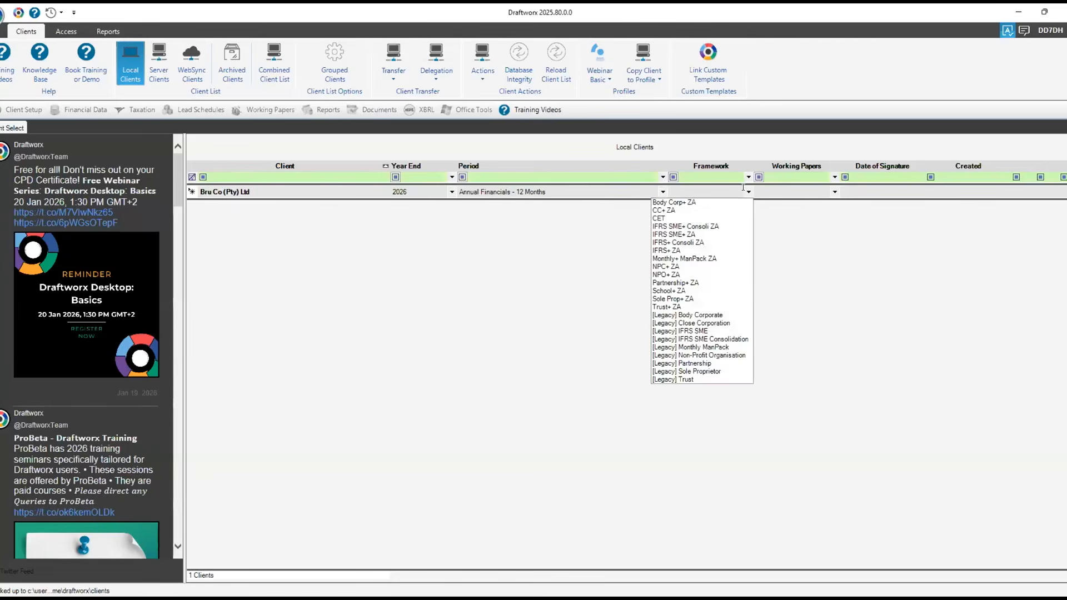
{"action": "left_click", "coordinate": [702, 233]}
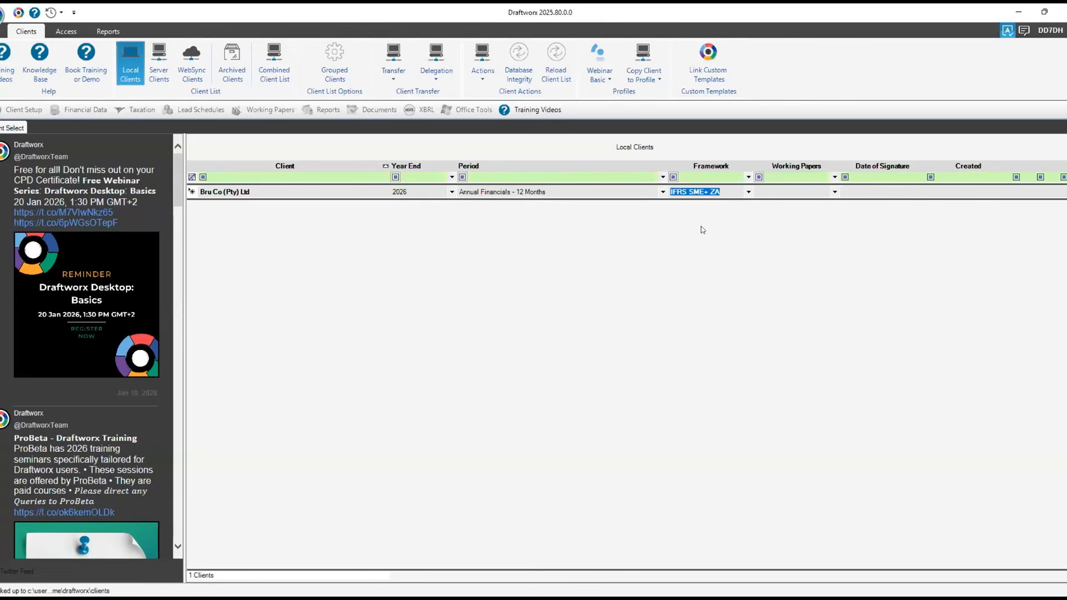
{"action": "left_click", "coordinate": [833, 192]}
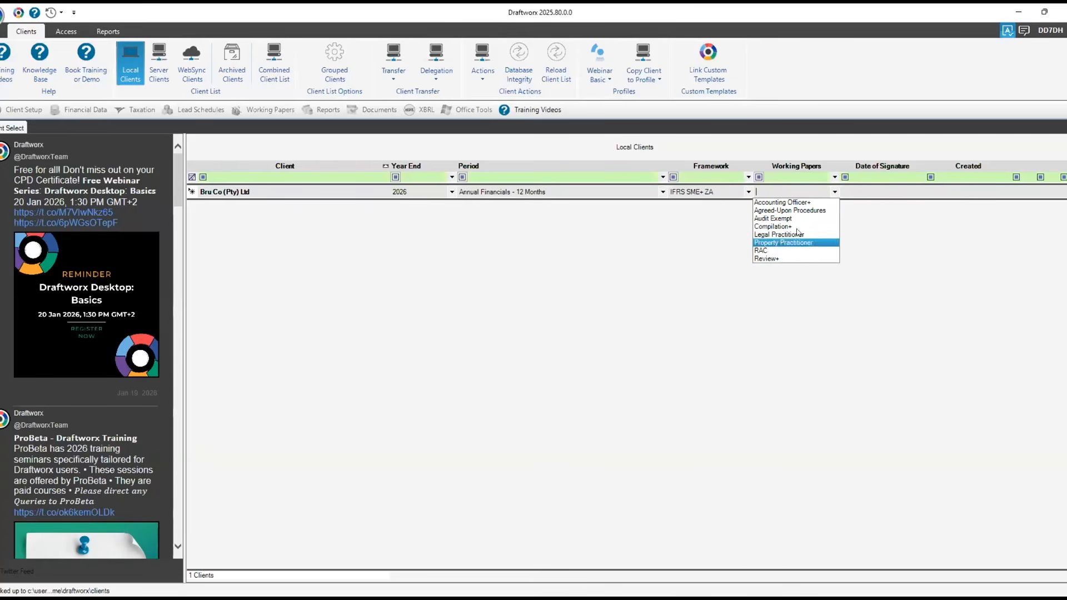
{"action": "left_click", "coordinate": [868, 195]}
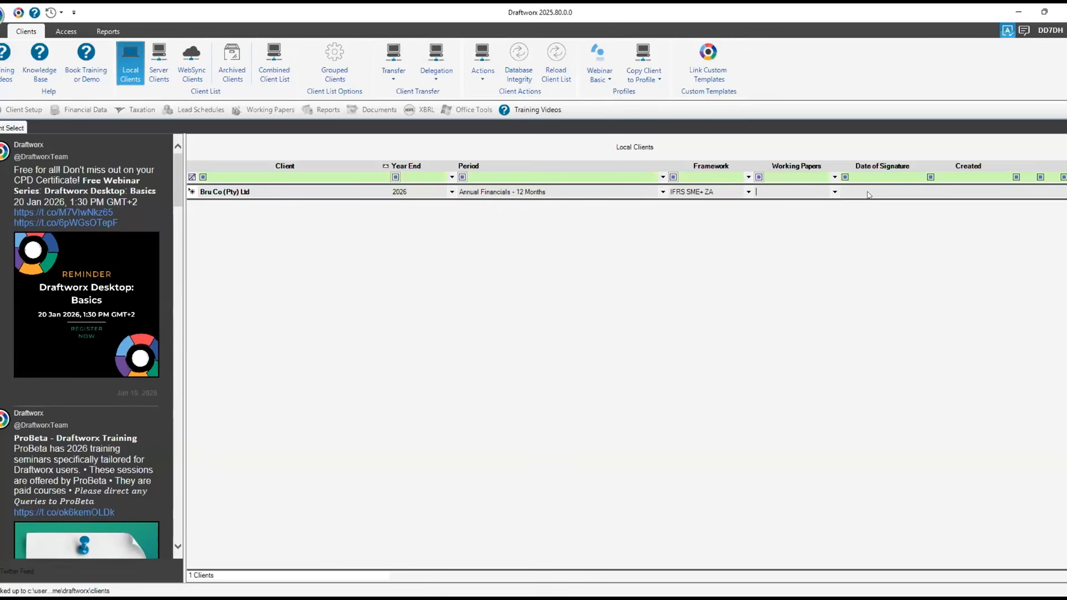
{"action": "key", "text": "Return"}
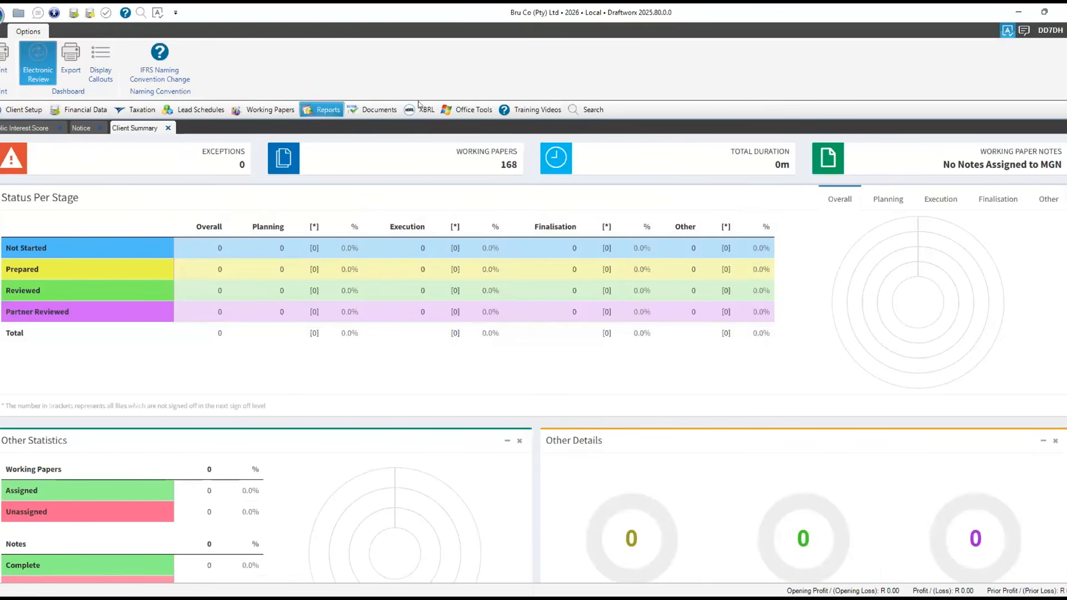
{"action": "left_click", "coordinate": [141, 110]}
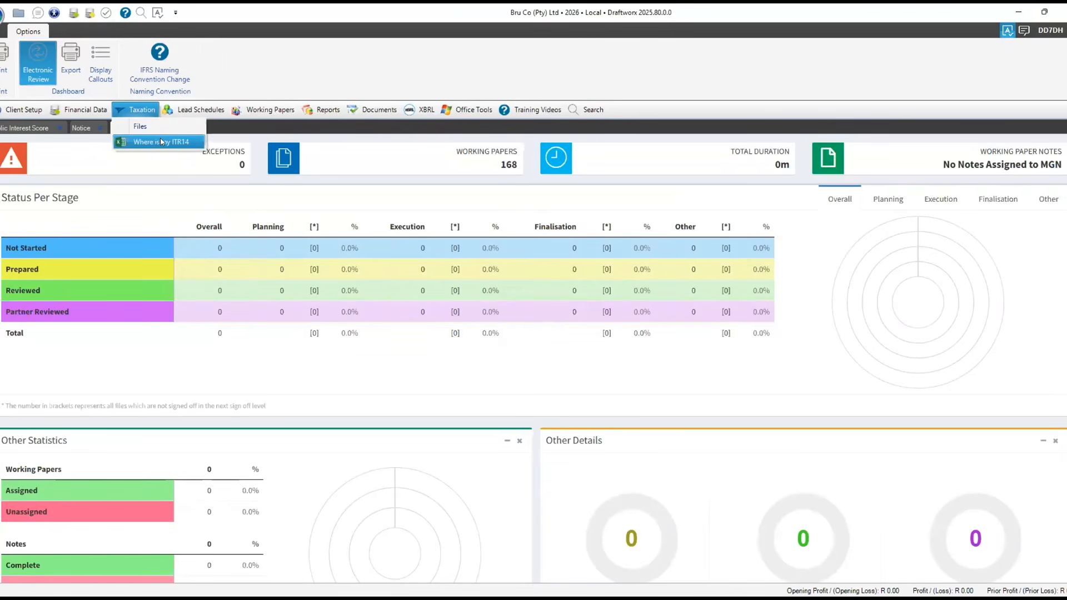
{"action": "left_click", "coordinate": [183, 108]}
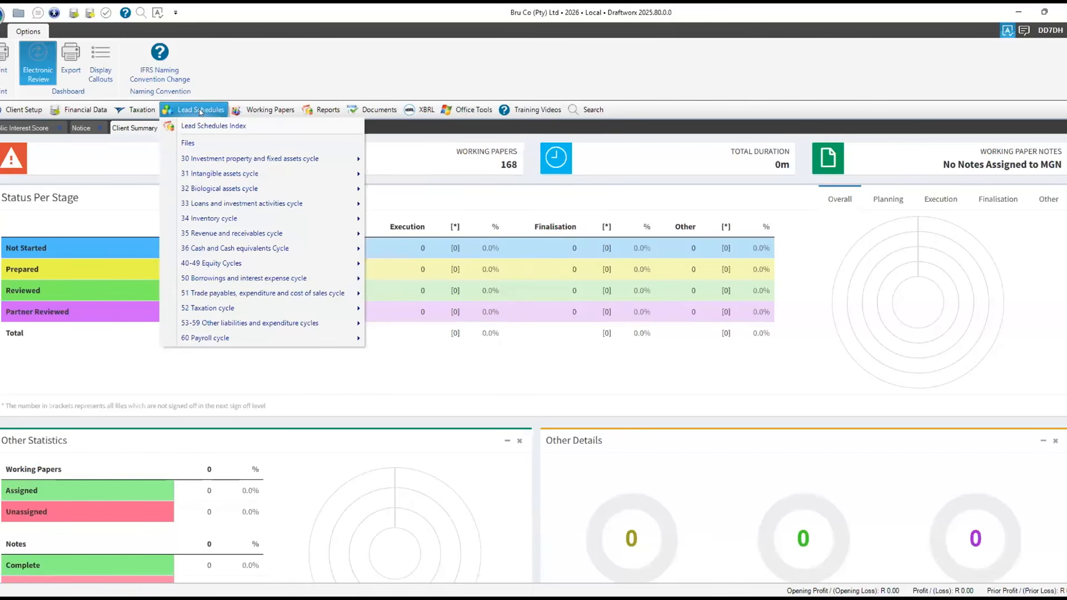
{"action": "left_click", "coordinate": [263, 108]}
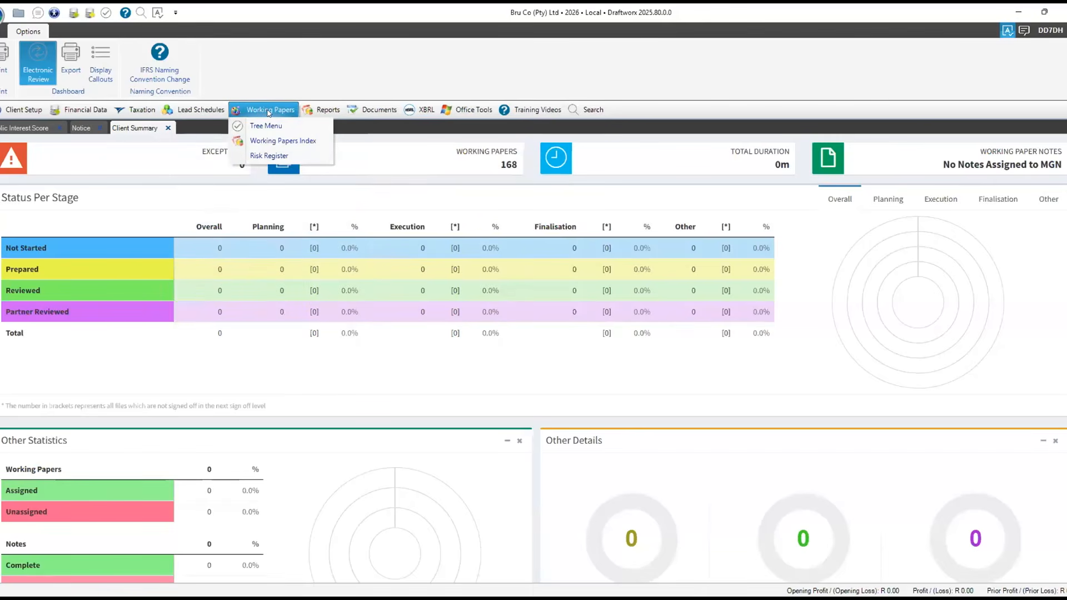
{"action": "left_click", "coordinate": [320, 109]}
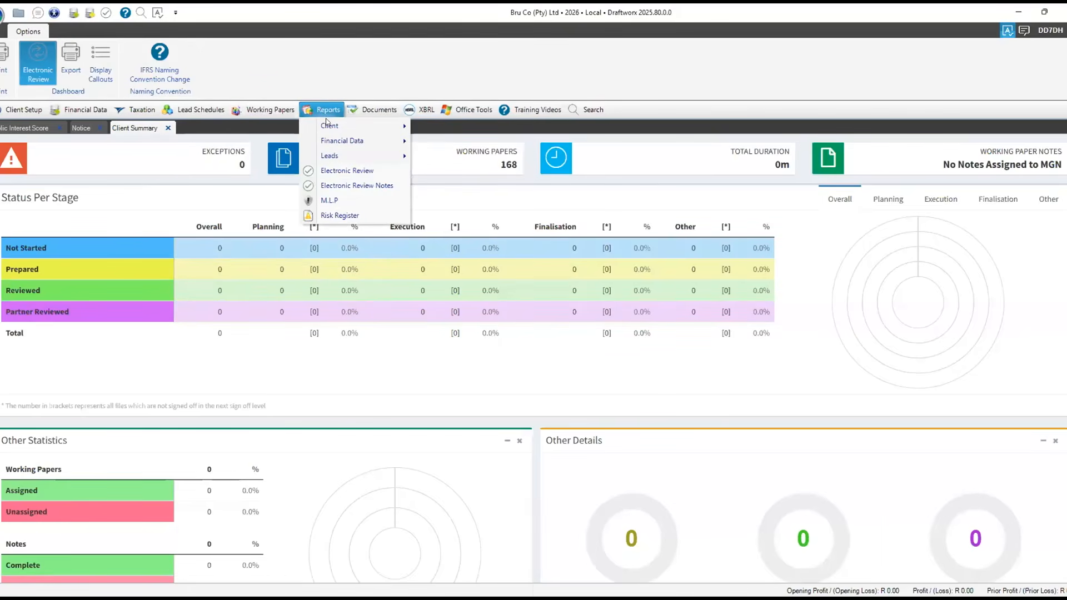
Examine the items available in the client's Reports, Documents, XBRL and Office Tools modules
{"action": "mouse_move", "coordinate": [316, 127]}
{"action": "mouse_move", "coordinate": [345, 111]}
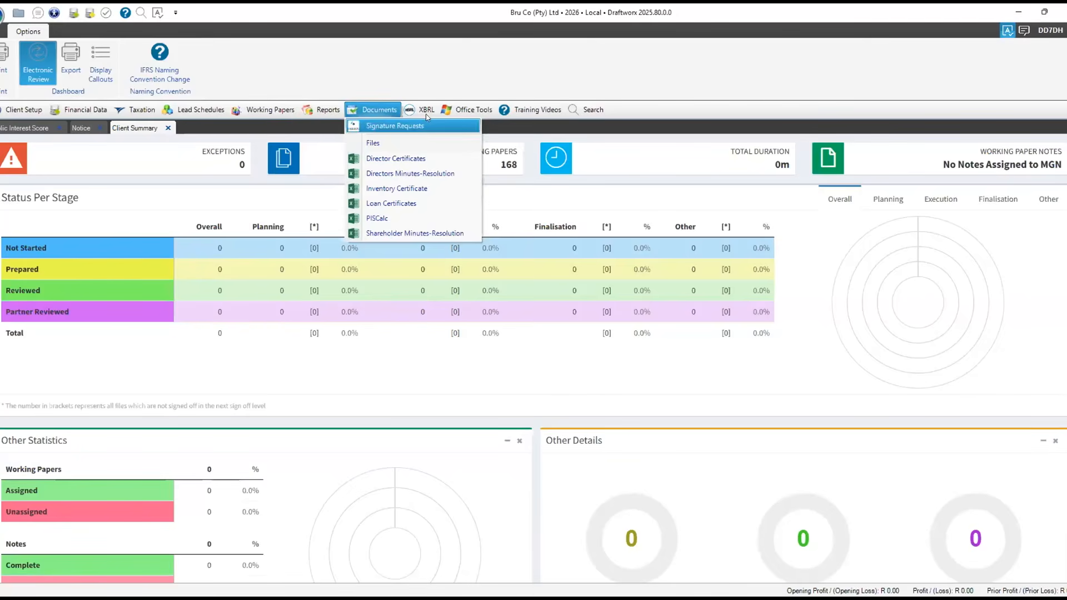
{"action": "mouse_move", "coordinate": [425, 111]}
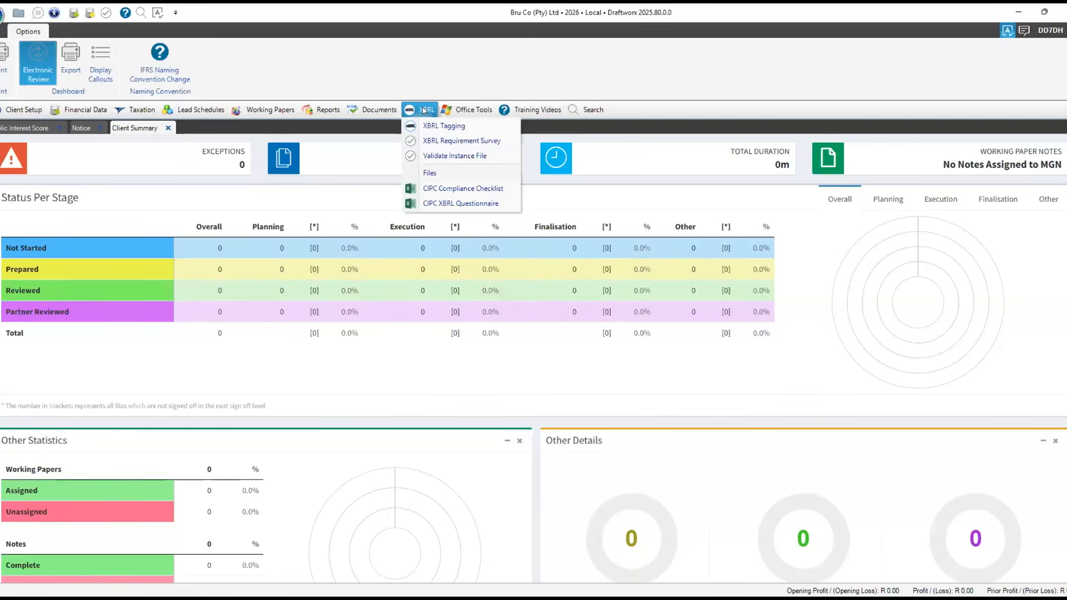
{"action": "mouse_move", "coordinate": [465, 110]}
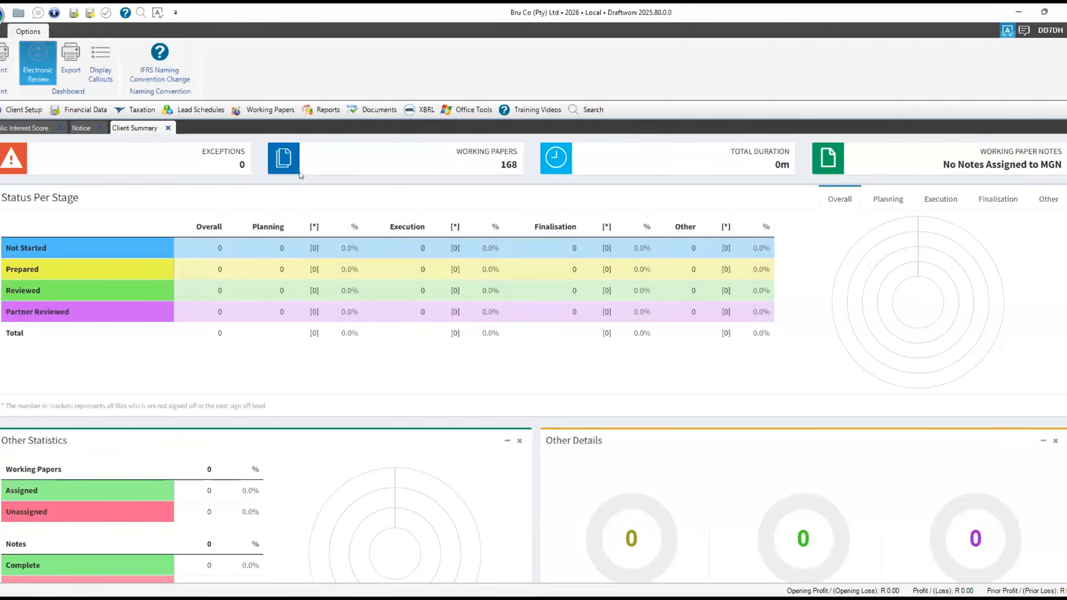
Search the client's modules for "Client" and open Client Setup from the results
{"action": "left_click", "coordinate": [576, 112]}
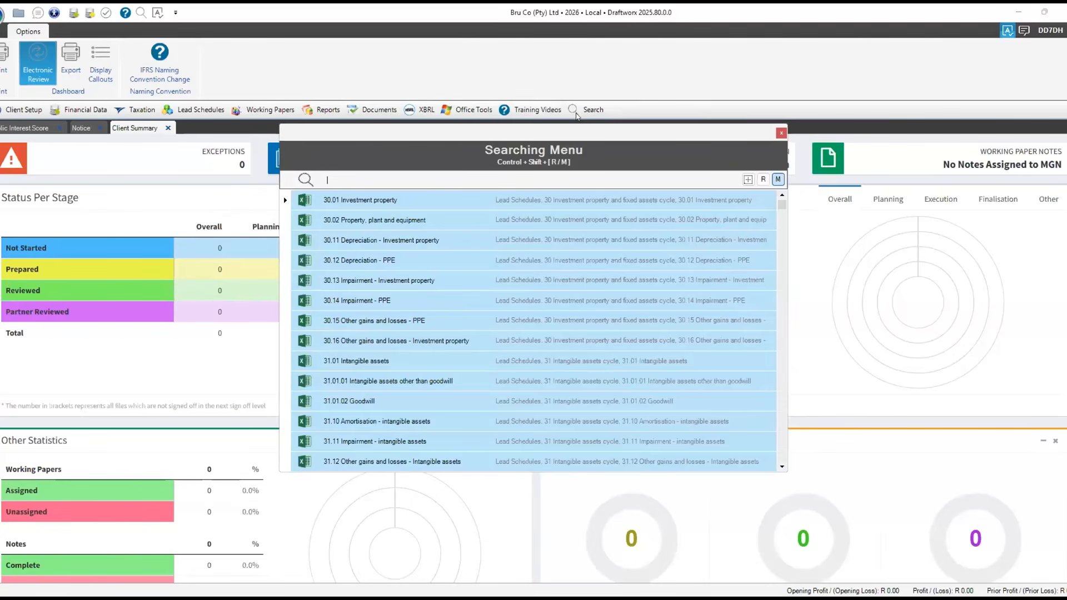
{"action": "type", "text": "Client"}
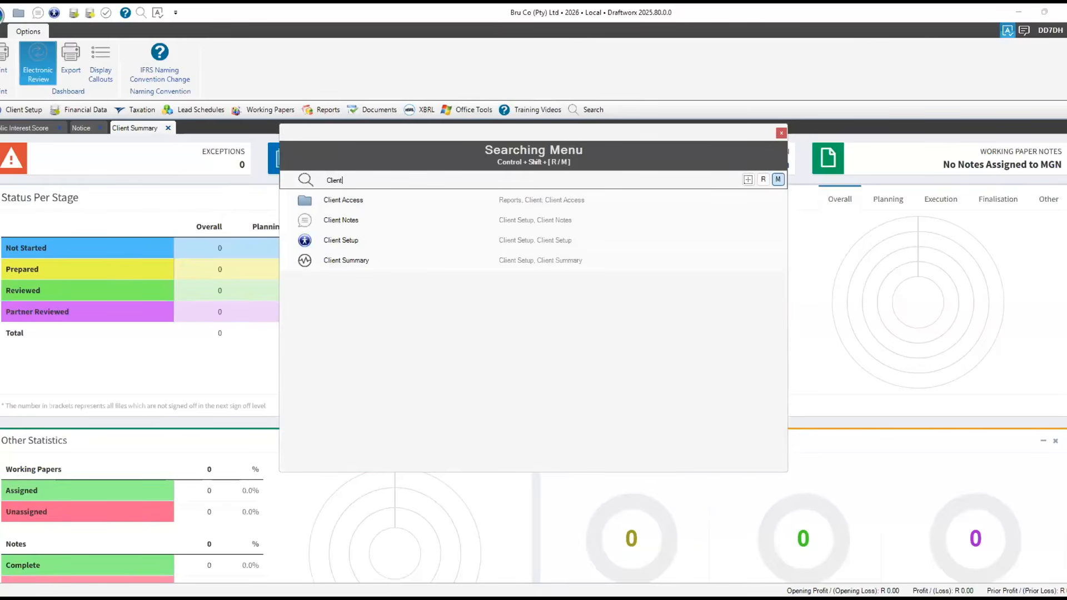
{"action": "left_click", "coordinate": [371, 244]}
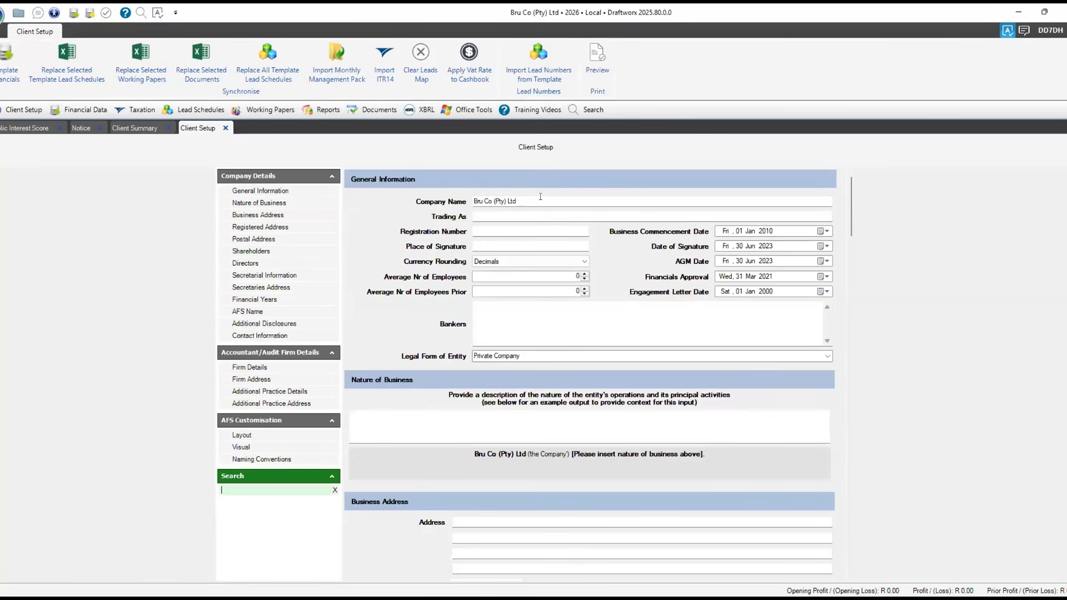
{"action": "left_click", "coordinate": [540, 200]}
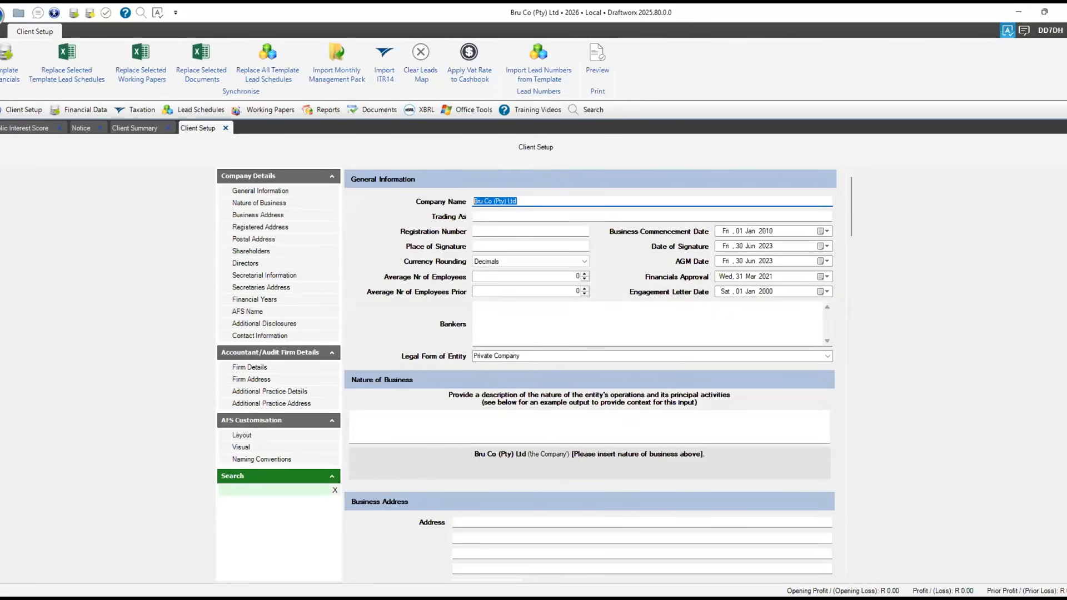
{"action": "left_click", "coordinate": [485, 214]}
{"action": "type", "text": "N"}
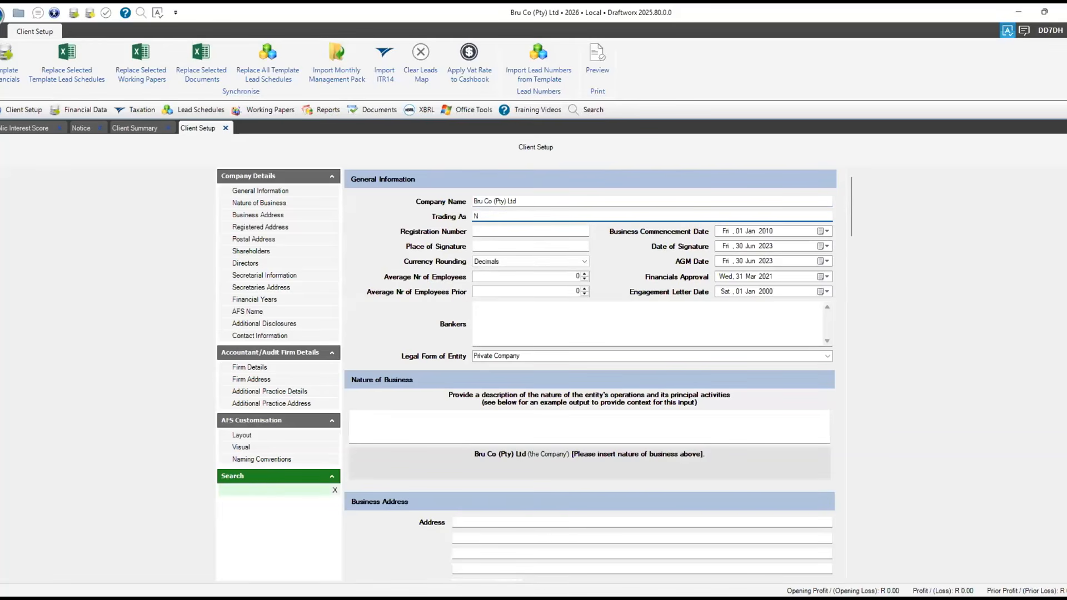
{"action": "key", "text": "BackSpace"}
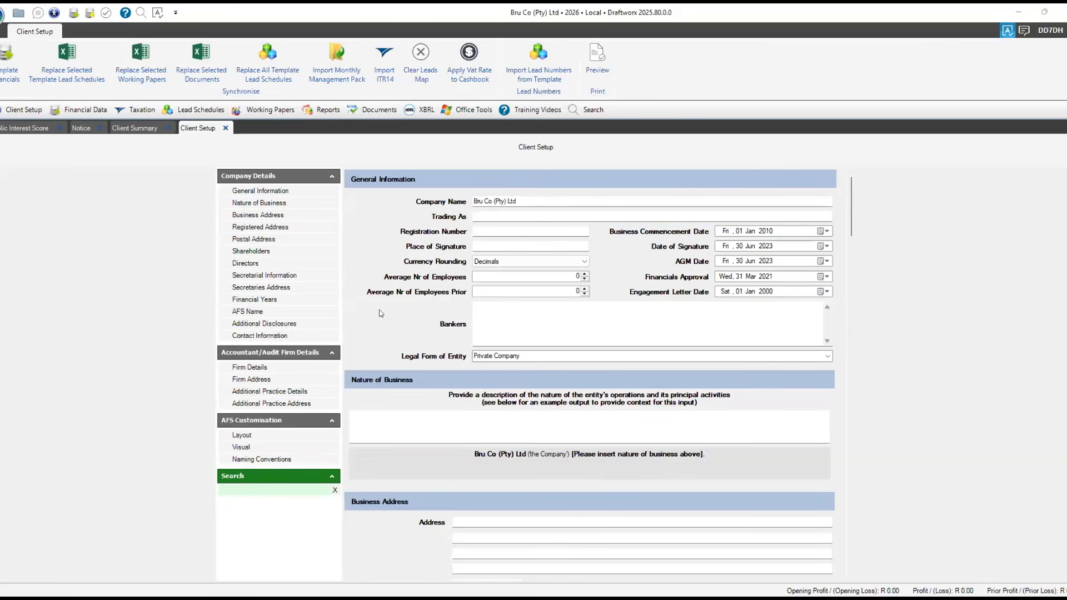
Enter the company's registration number and set the Financials Approval date to 22 January 2026 in General Information
{"action": "left_click", "coordinate": [486, 230]}
{"action": "type", "text": "2010/123456/07"}
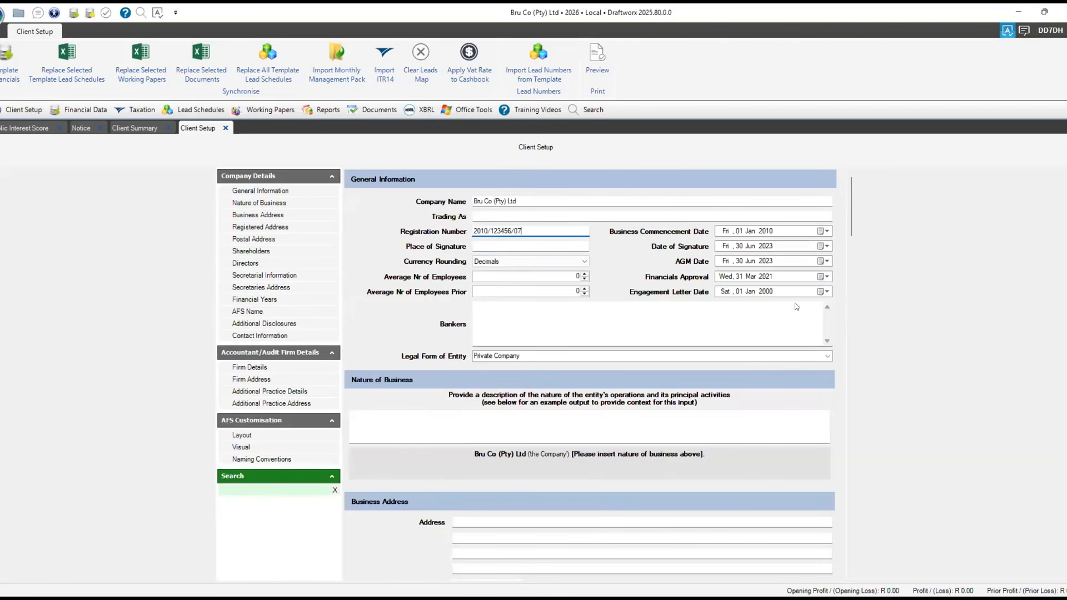
{"action": "left_click", "coordinate": [824, 277]}
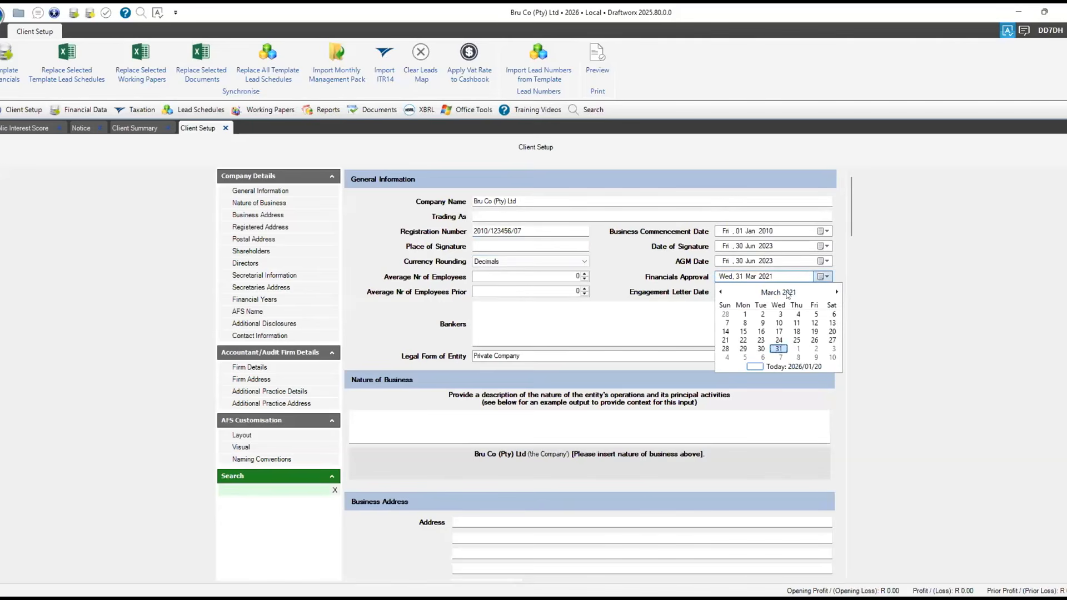
{"action": "left_click", "coordinate": [792, 294]}
{"action": "left_click", "coordinate": [778, 293]}
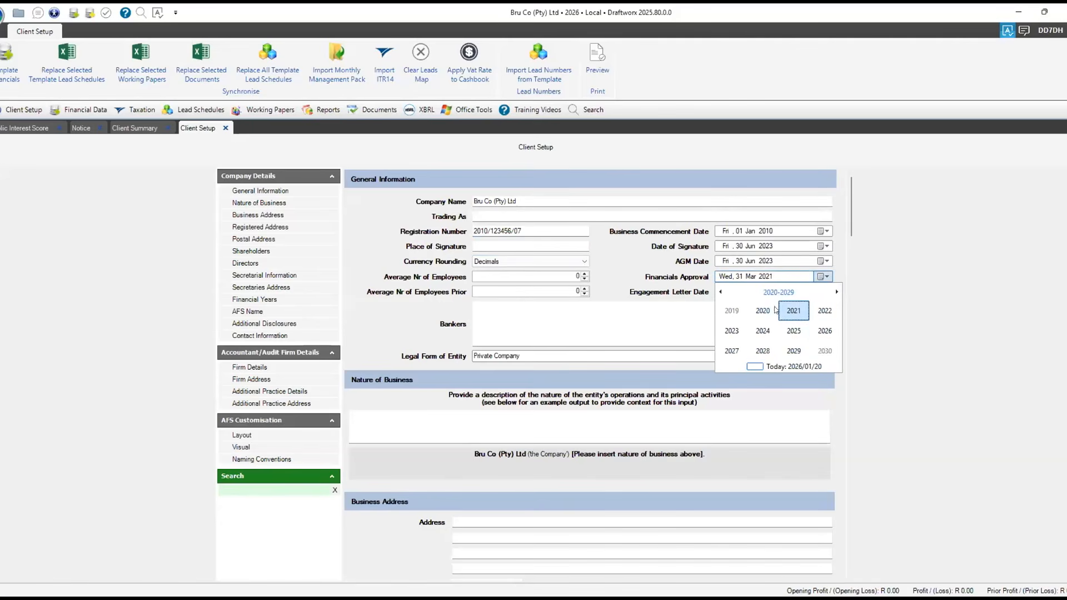
{"action": "left_click", "coordinate": [824, 330]}
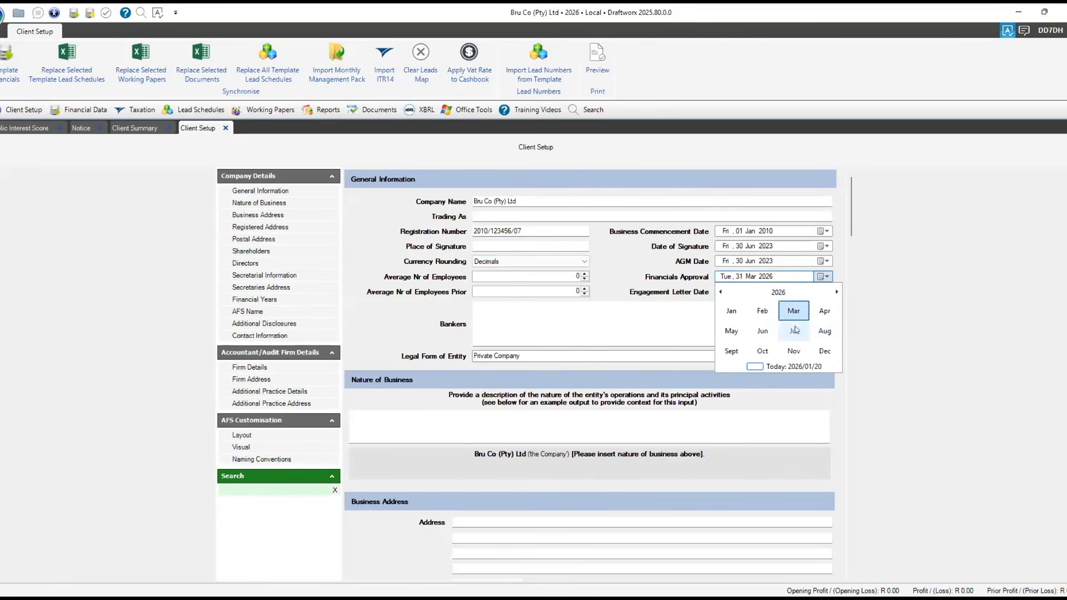
{"action": "left_click", "coordinate": [731, 311]}
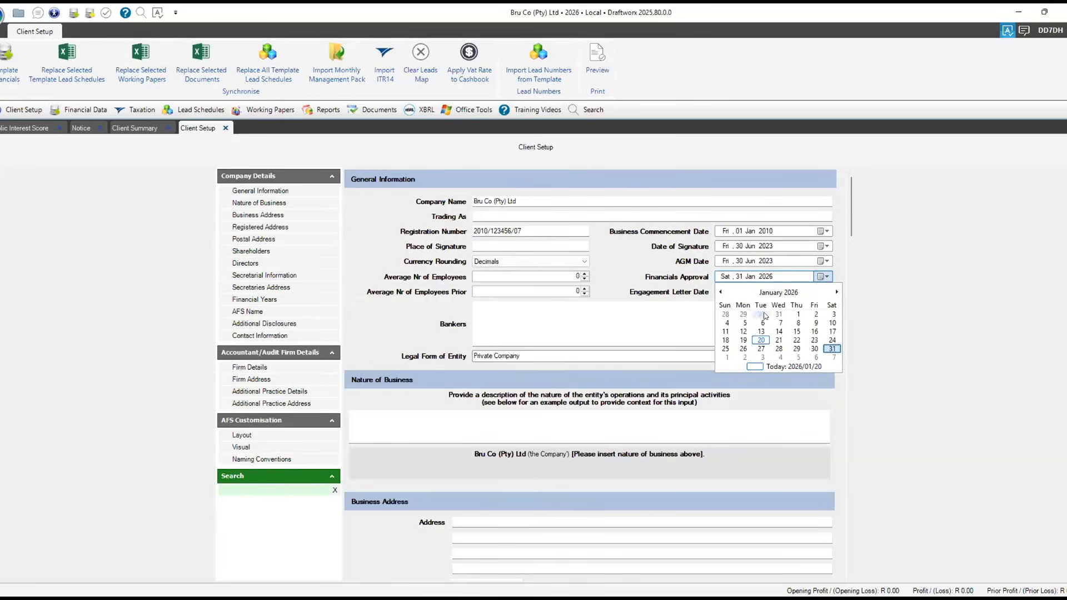
{"action": "left_click", "coordinate": [761, 340]}
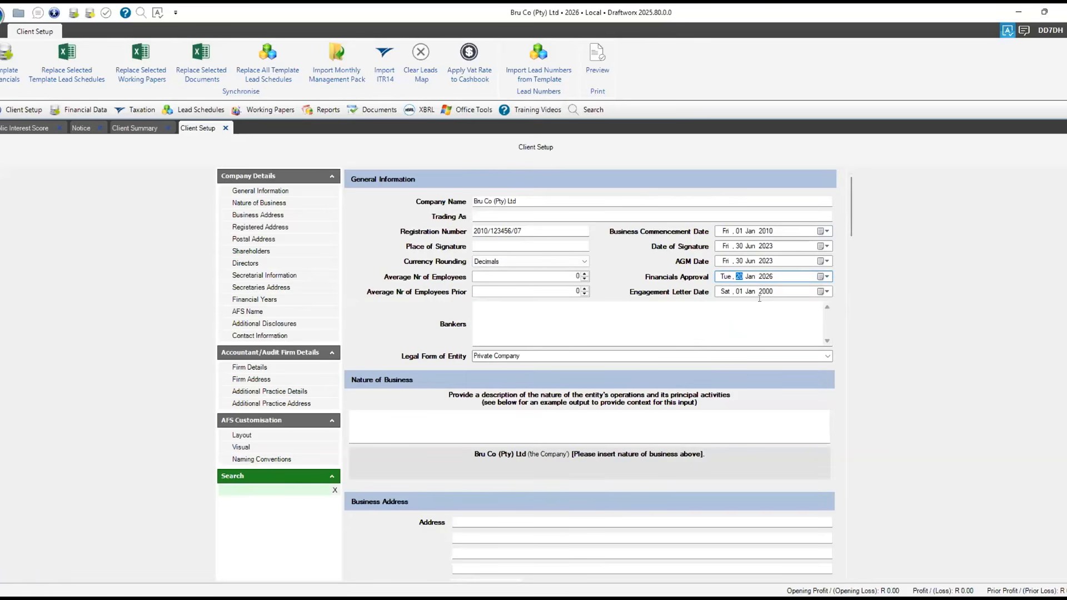
{"action": "left_click", "coordinate": [825, 276]}
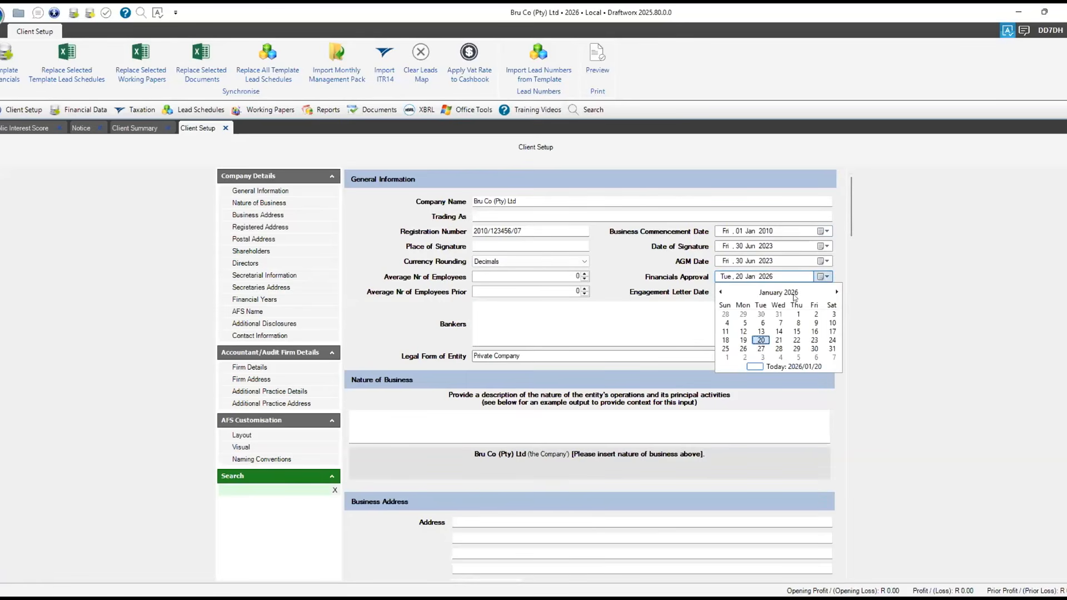
{"action": "left_click", "coordinate": [795, 340]}
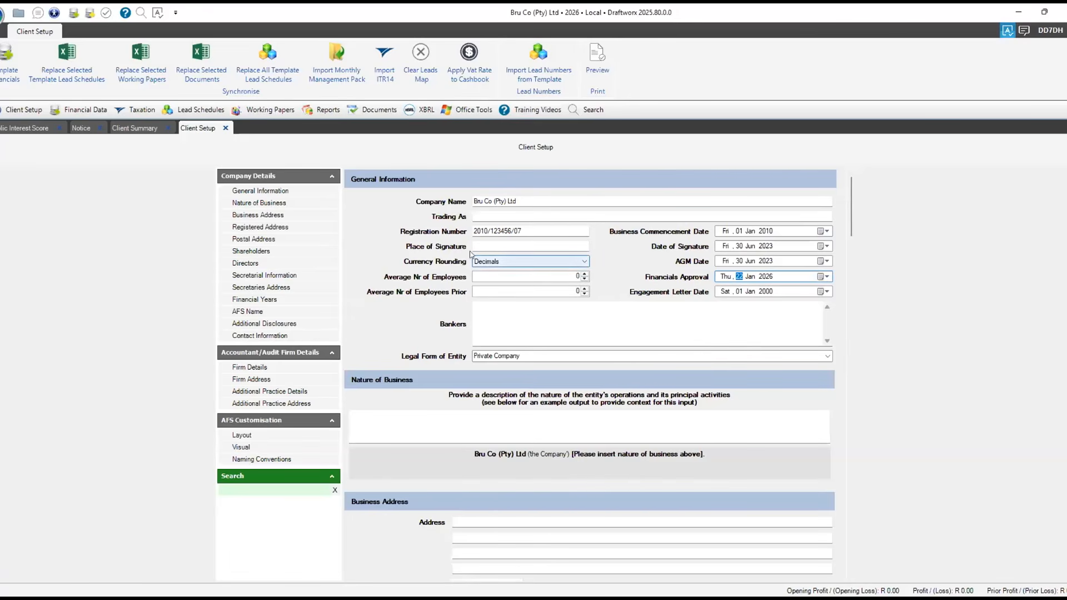
Examine the available Currency Rounding options without changing the selection
{"action": "left_click", "coordinate": [584, 259]}
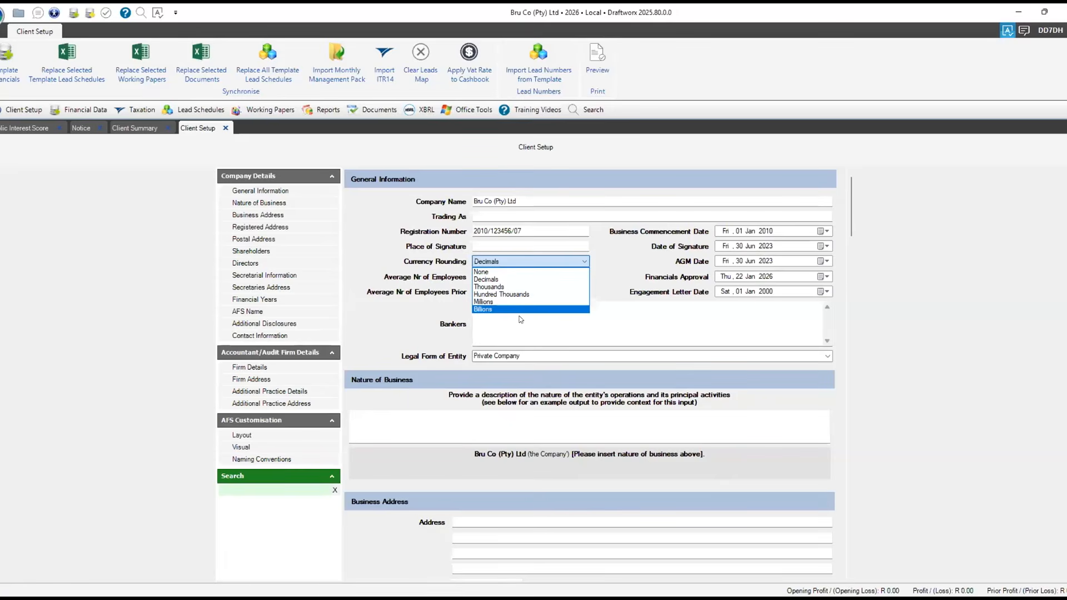
{"action": "key", "text": "Up"}
{"action": "key", "text": "Up"}
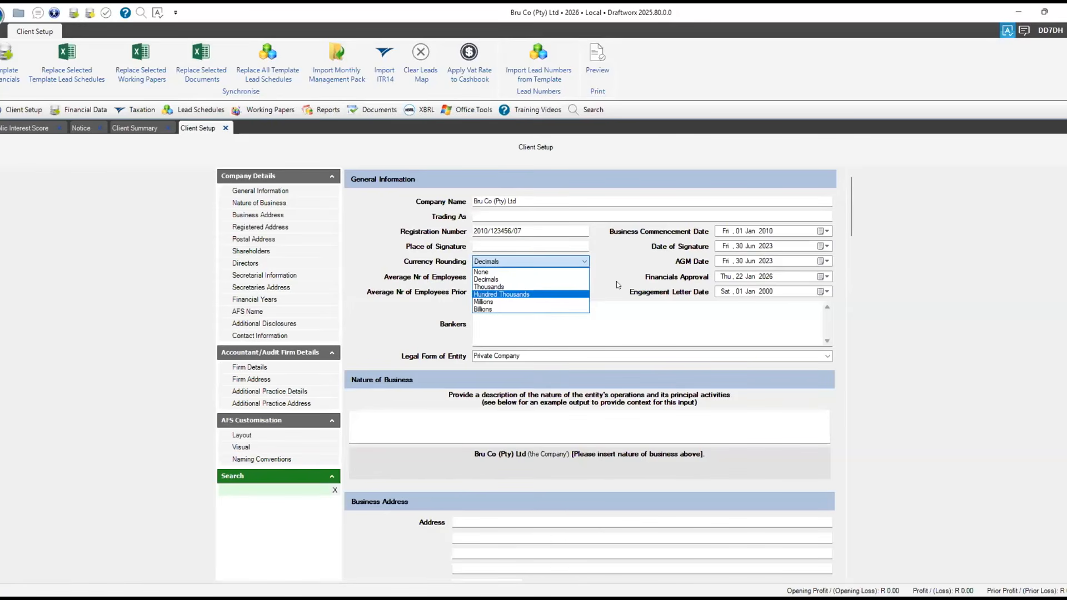
{"action": "key", "text": "Escape"}
Enter "Java Bank" as the company's bankers
{"action": "left_click", "coordinate": [497, 311]}
{"action": "type", "text": "Jav"}
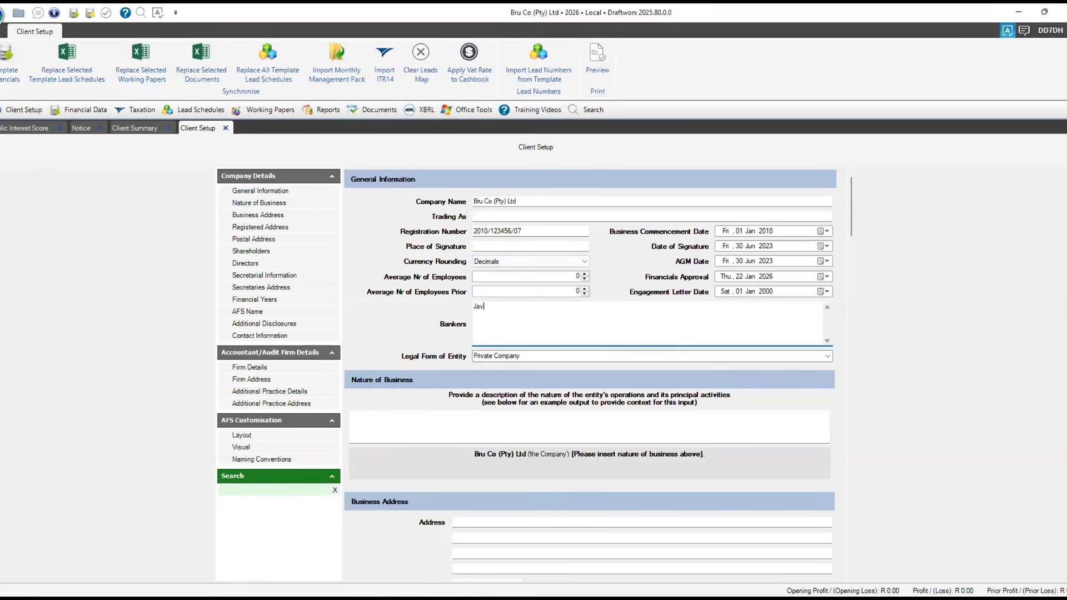
{"action": "type", "text": "a Bank"}
Review the Legal Form of Entity options and describe the nature of business as "sells coffee"
{"action": "left_click", "coordinate": [826, 357]}
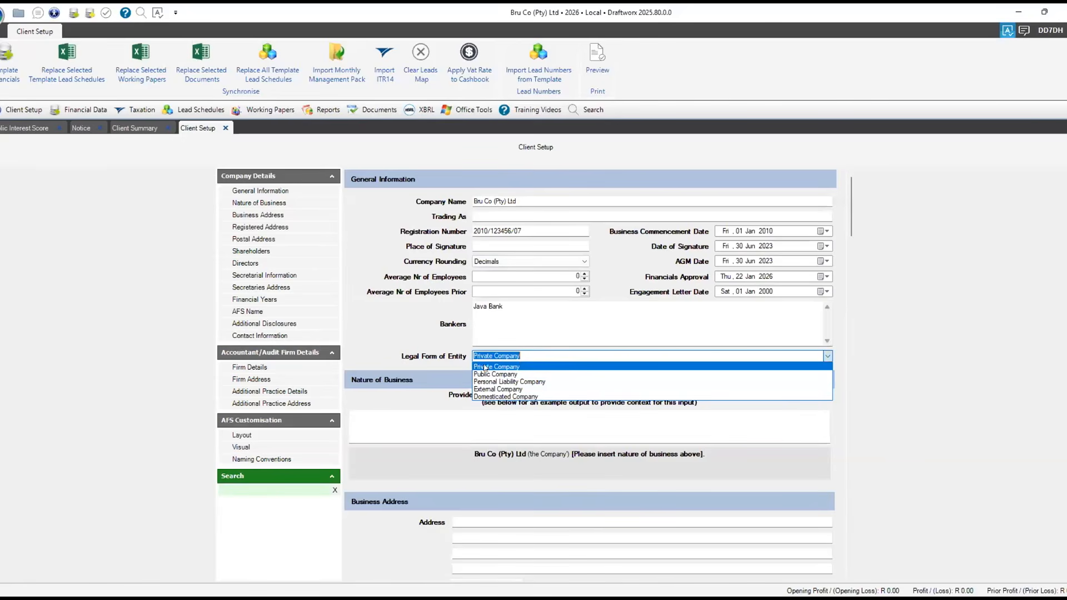
{"action": "left_click", "coordinate": [403, 414]}
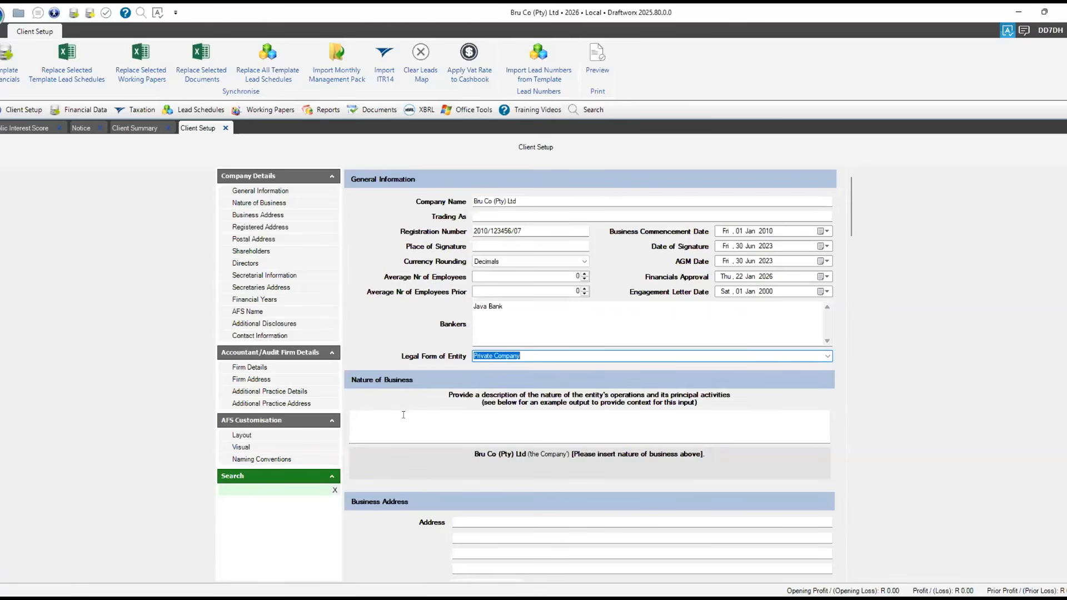
{"action": "left_click", "coordinate": [403, 414]}
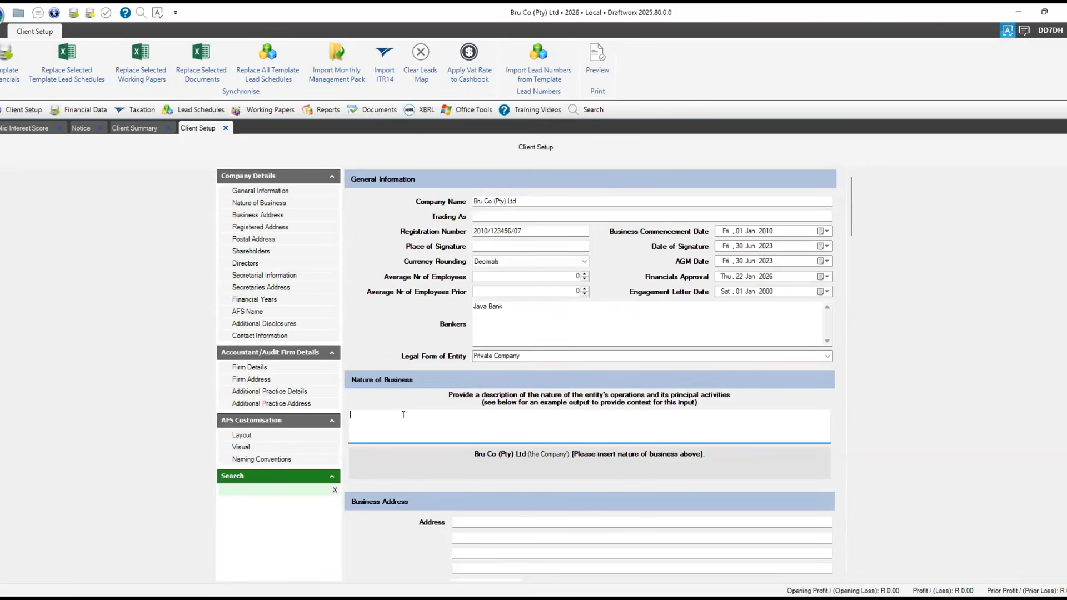
{"action": "type", "text": "sells coffee"}
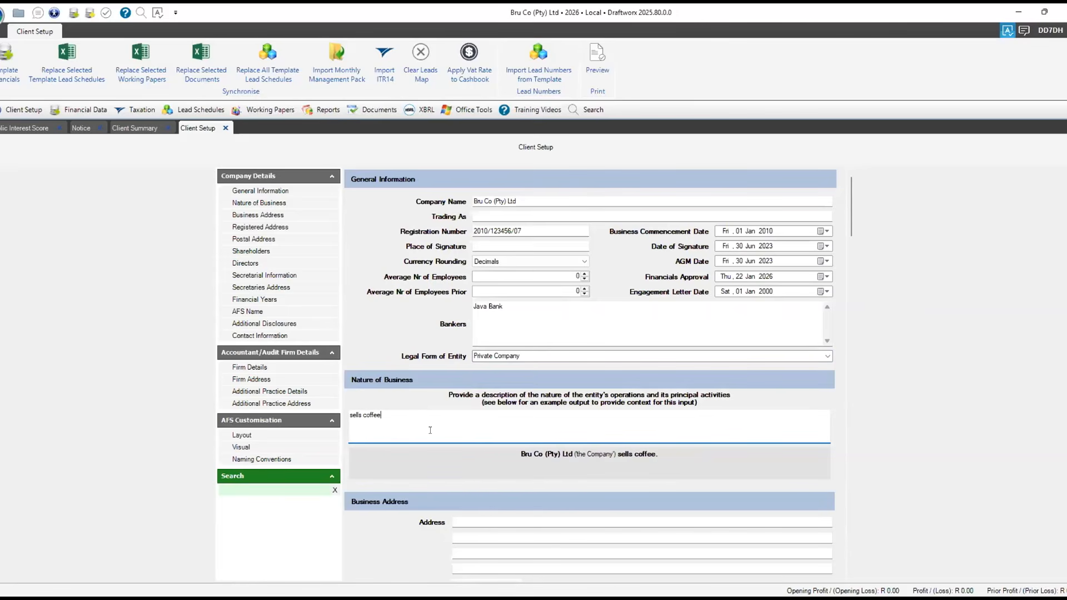
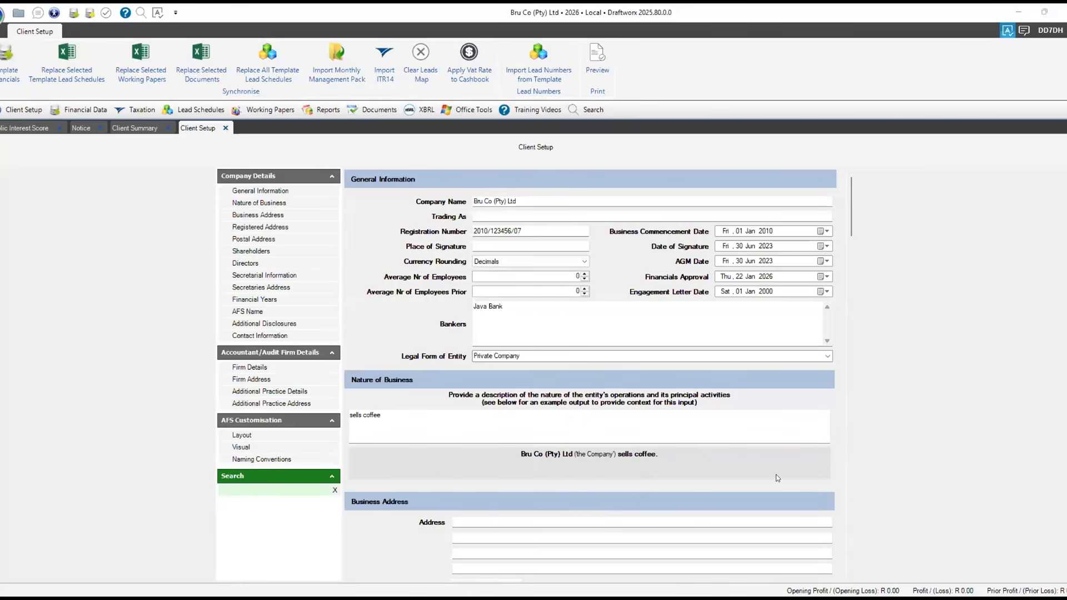
Fill in the company's business address, including its postal code
{"action": "scroll", "coordinate": [778, 477], "scroll_direction": "down", "scroll_amount": 2}
{"action": "scroll", "coordinate": [782, 461], "scroll_direction": "down", "scroll_amount": 2}
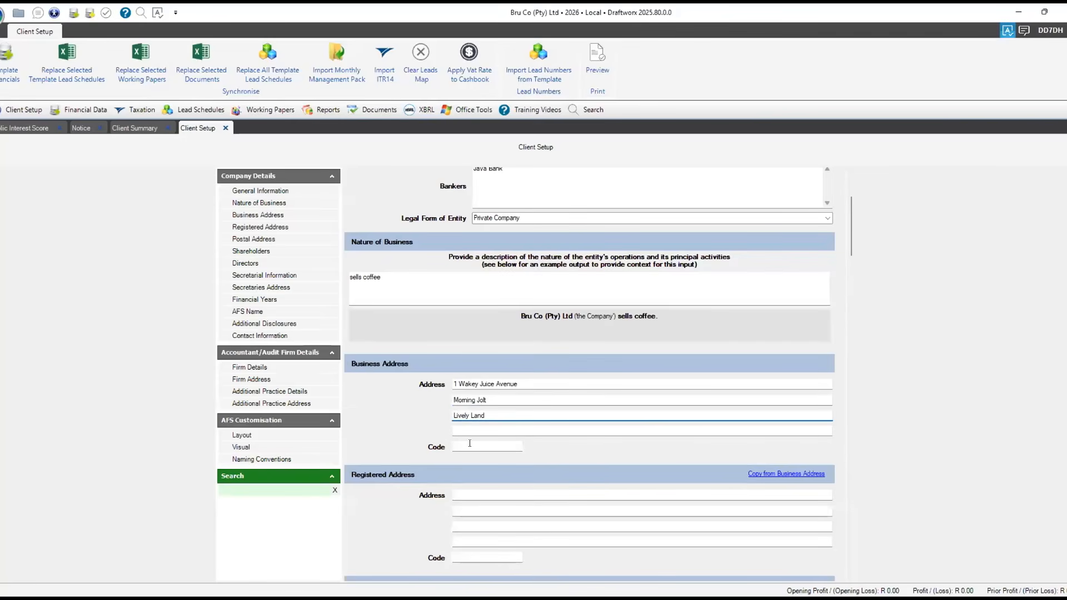
{"action": "left_click", "coordinate": [469, 445]}
{"action": "type", "text": "4567"}
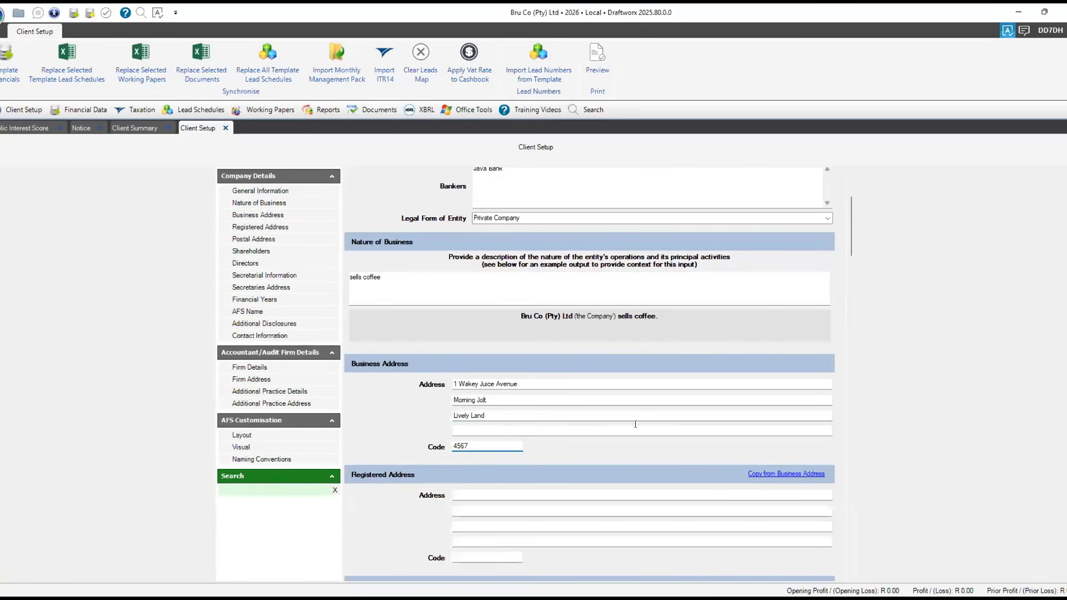
Copy the business address into the Postal Address section and confirm the copy
{"action": "scroll", "coordinate": [633, 422], "scroll_direction": "down", "scroll_amount": 1}
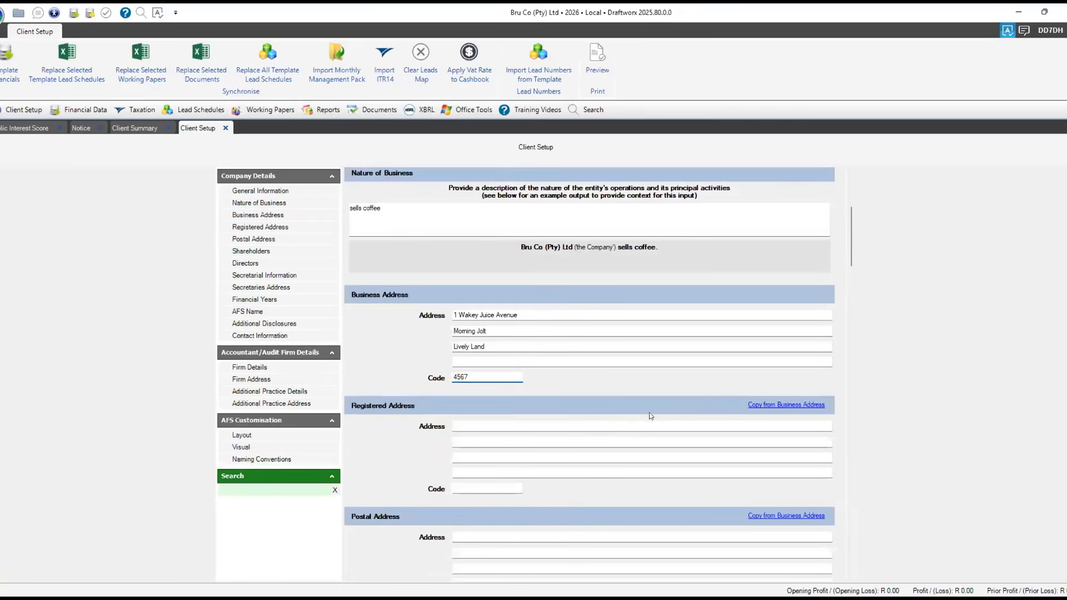
{"action": "scroll", "coordinate": [680, 404], "scroll_direction": "down", "scroll_amount": 1}
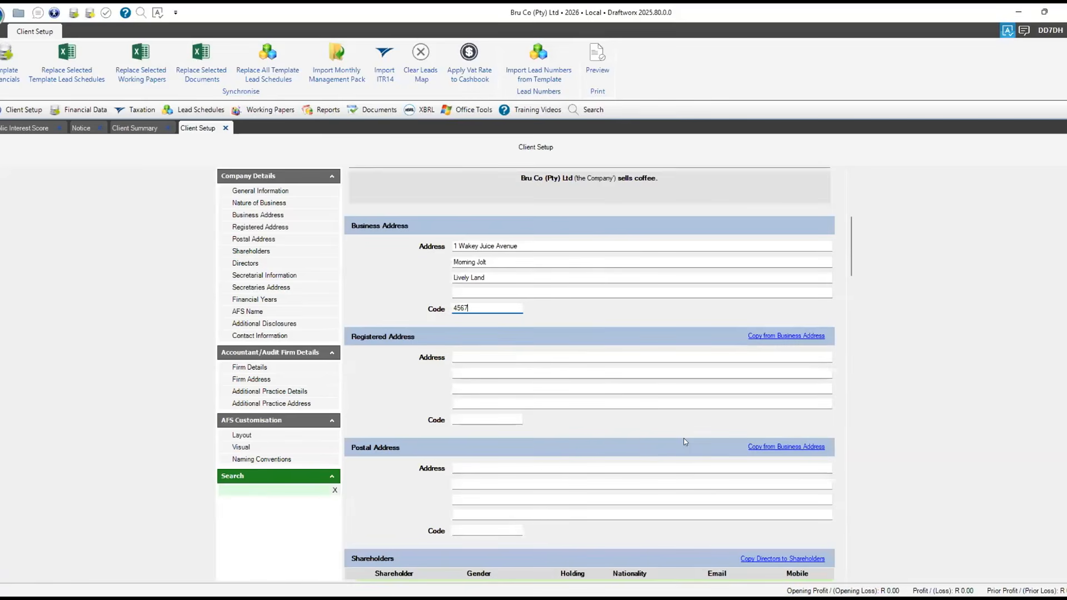
{"action": "left_click", "coordinate": [761, 447]}
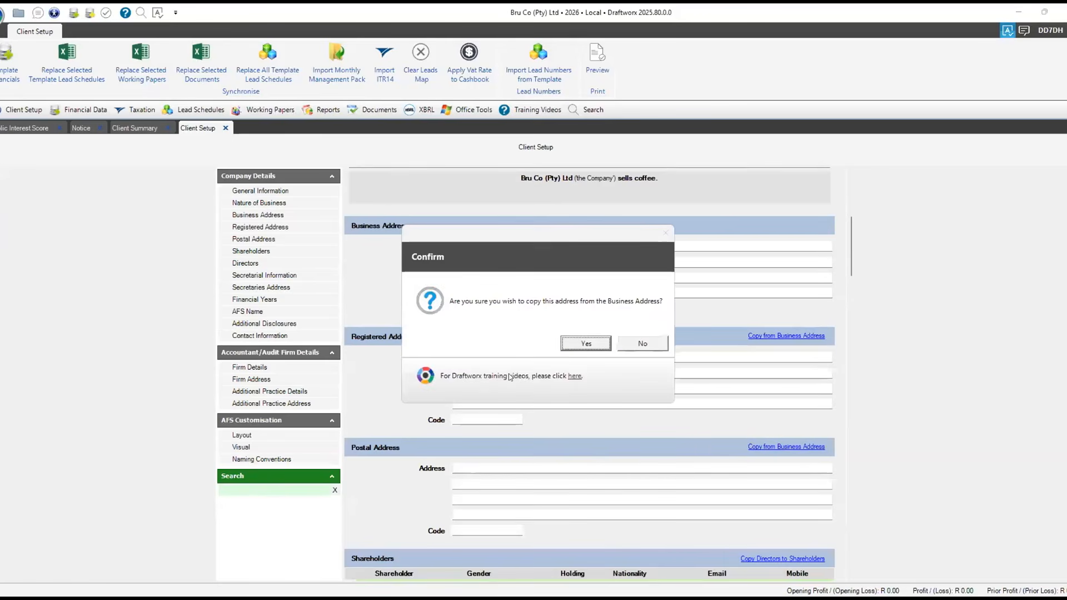
{"action": "left_click", "coordinate": [582, 345]}
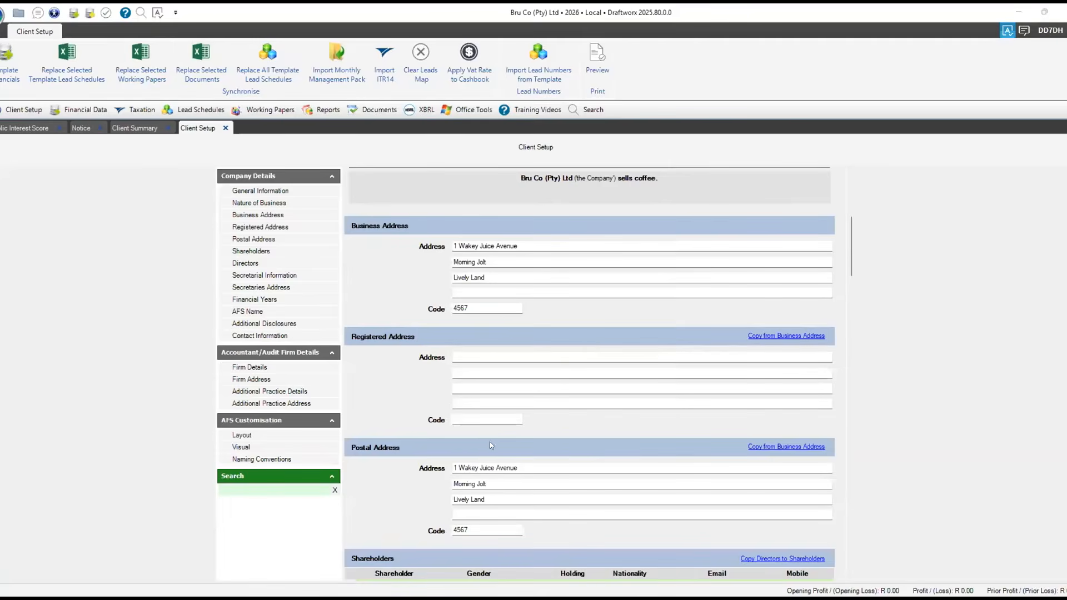
Start a new entry in the Shareholders section and enter the first shareholder's name
{"action": "scroll", "coordinate": [530, 420], "scroll_direction": "down", "scroll_amount": 5}
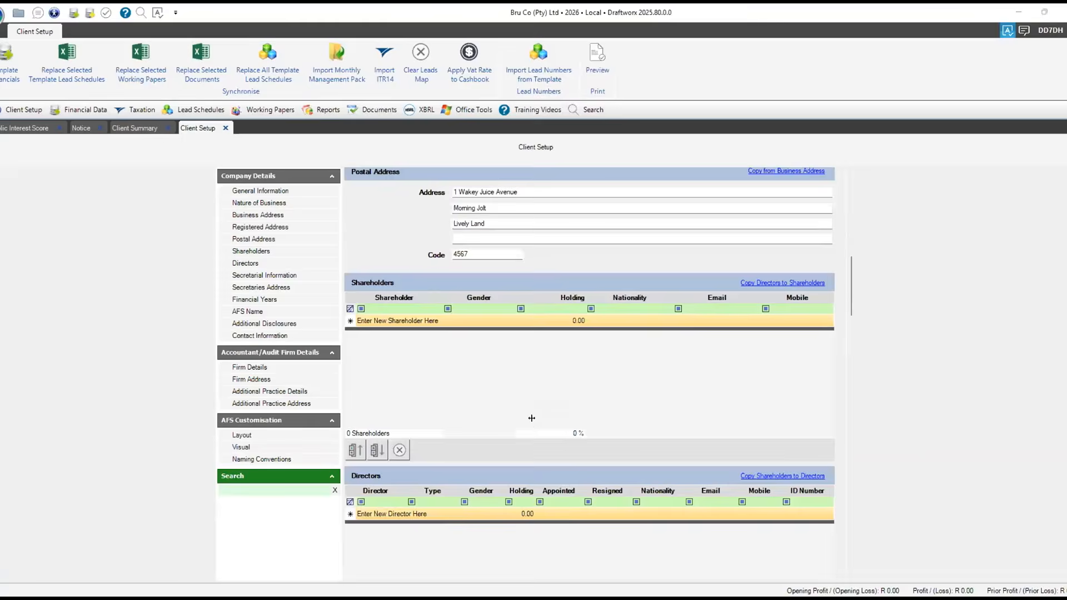
{"action": "scroll", "coordinate": [533, 420], "scroll_direction": "down", "scroll_amount": 2}
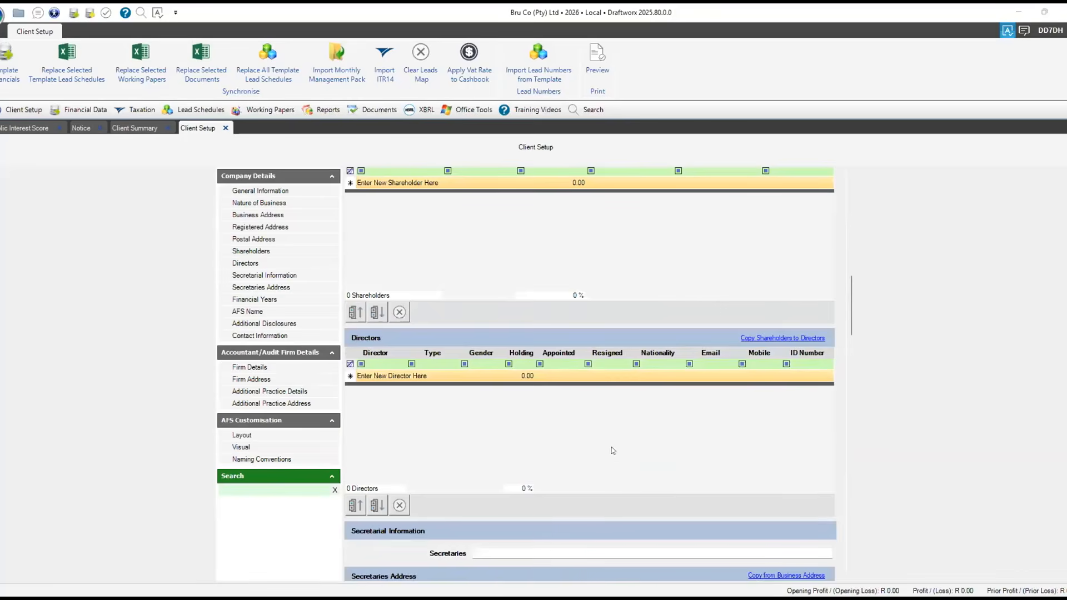
{"action": "scroll", "coordinate": [616, 451], "scroll_direction": "up", "scroll_amount": 1}
{"action": "left_click", "coordinate": [387, 247]}
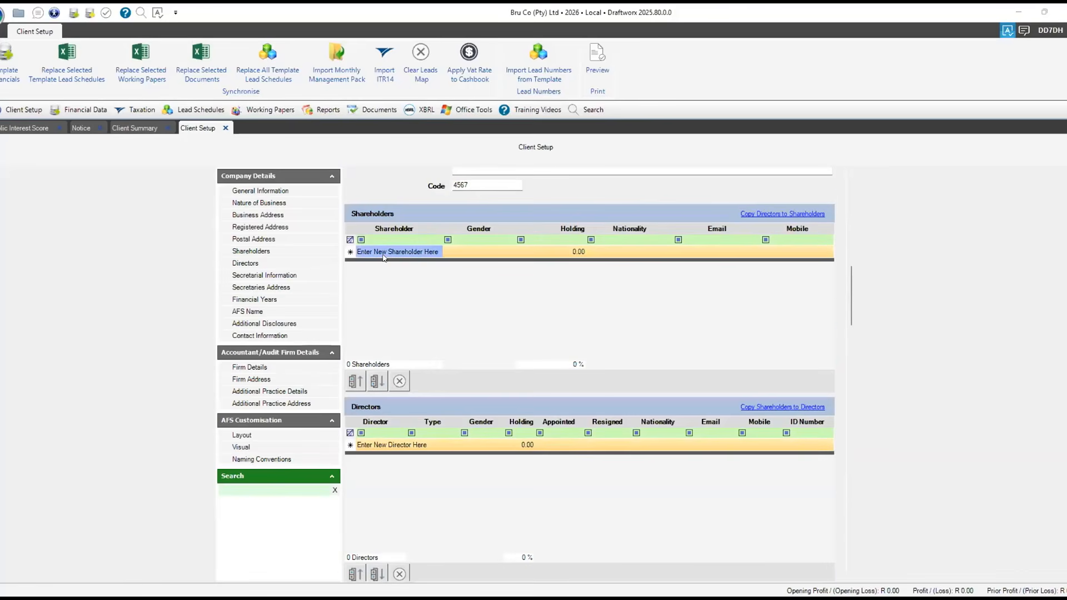
{"action": "left_click", "coordinate": [383, 255]}
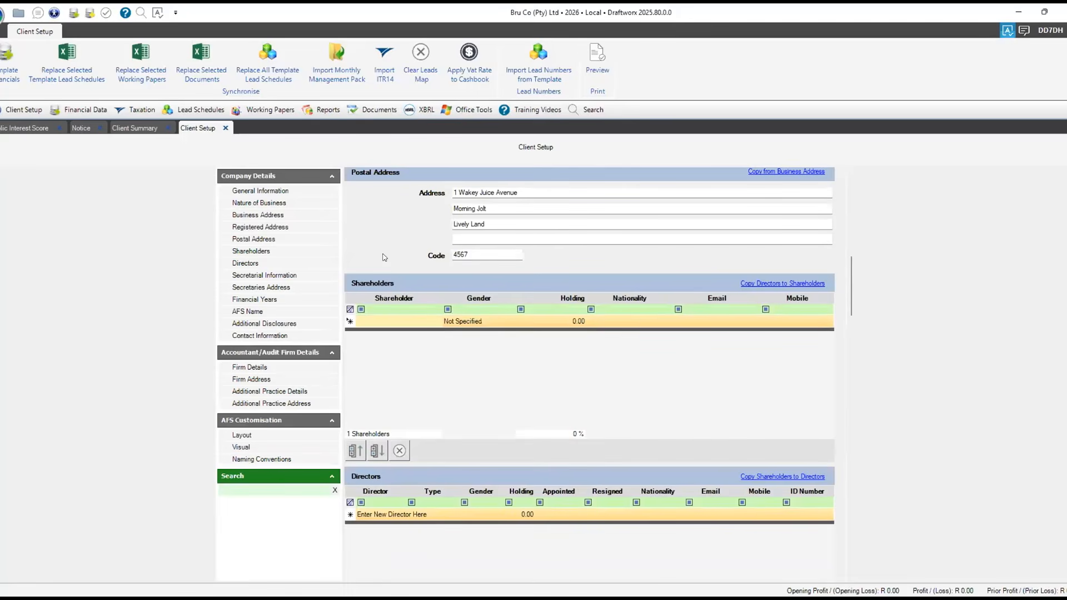
{"action": "type", "text": "E"}
{"action": "type", "text": "Spressp"}
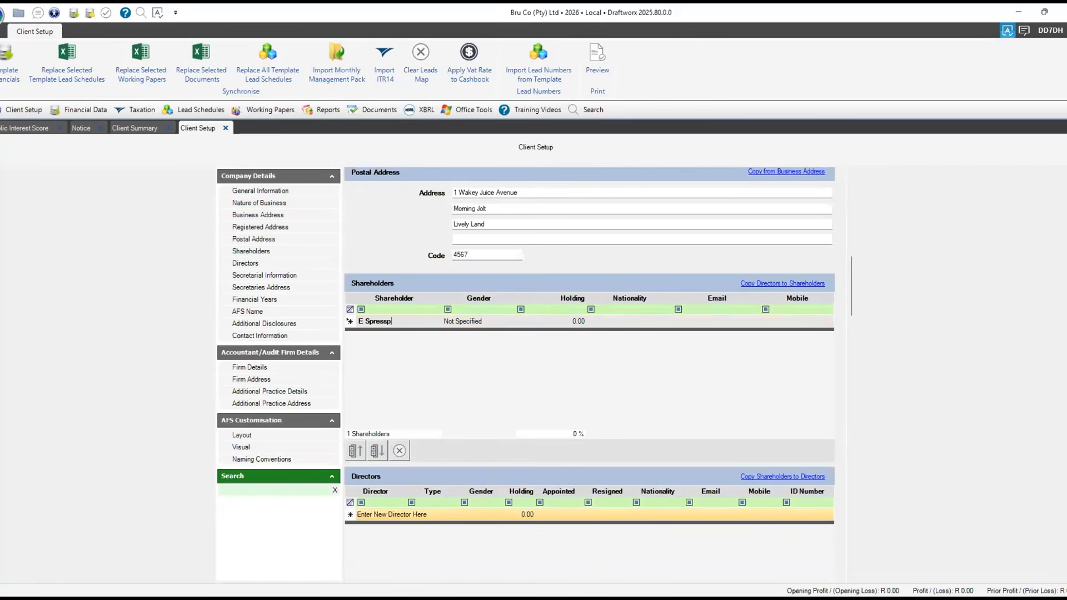
{"action": "key", "text": "BackSpace"}
{"action": "type", "text": "o"}
Set the first shareholder's gender to Female and holding to 50, and commit the entry
{"action": "left_click", "coordinate": [504, 324]}
{"action": "left_click", "coordinate": [509, 322]}
{"action": "left_click", "coordinate": [564, 321]}
{"action": "left_click", "coordinate": [571, 322]}
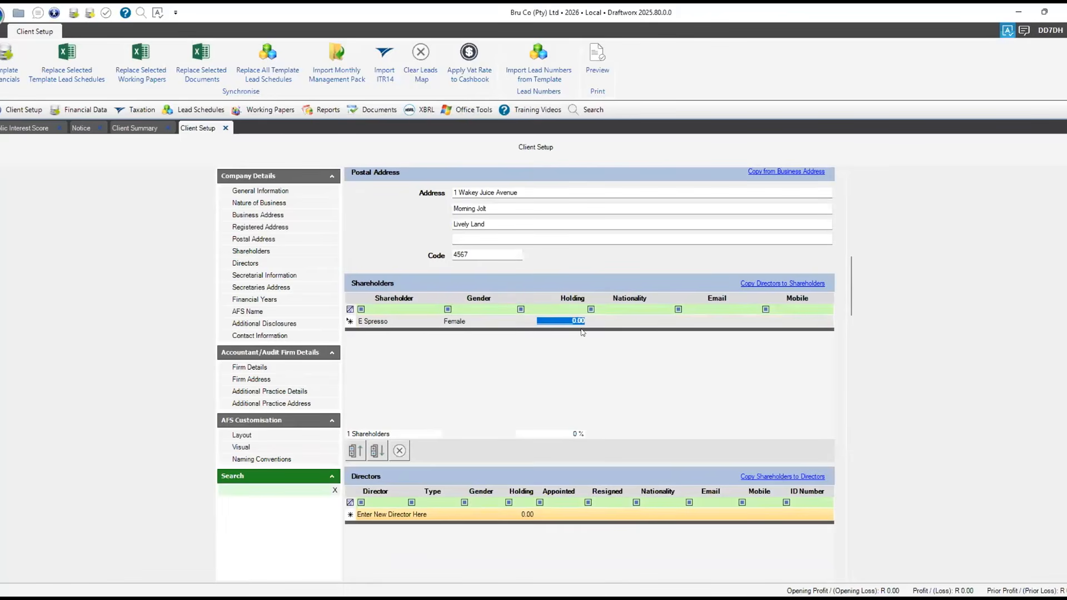
{"action": "type", "text": "50"}
{"action": "key", "text": "Return"}
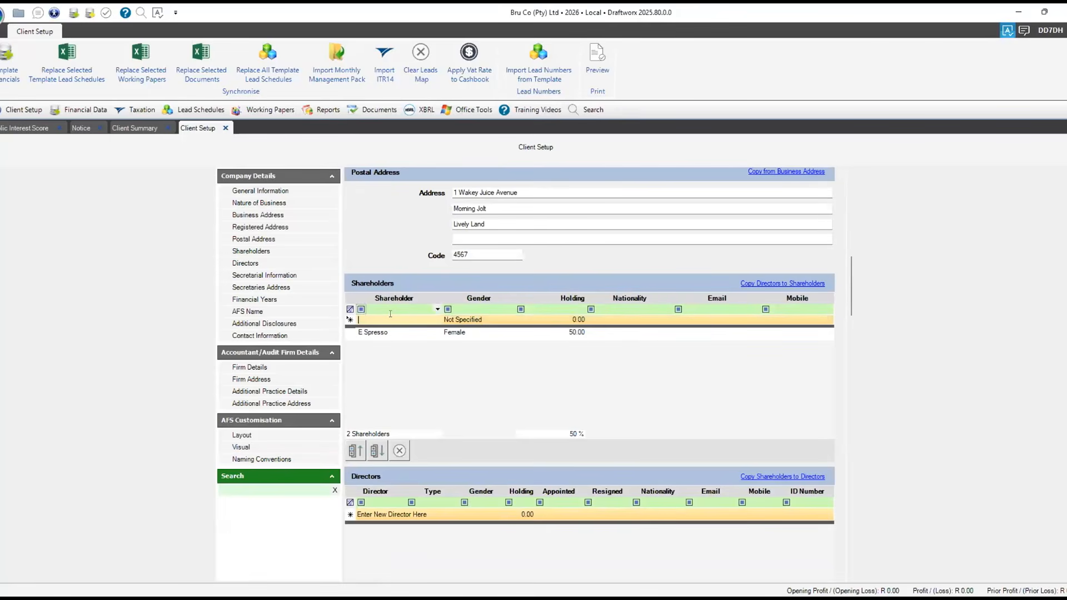
Add a second, male shareholder with a holding of 50 and move that entry to the head of the shareholder list
{"action": "type", "text": "A Kofi"}
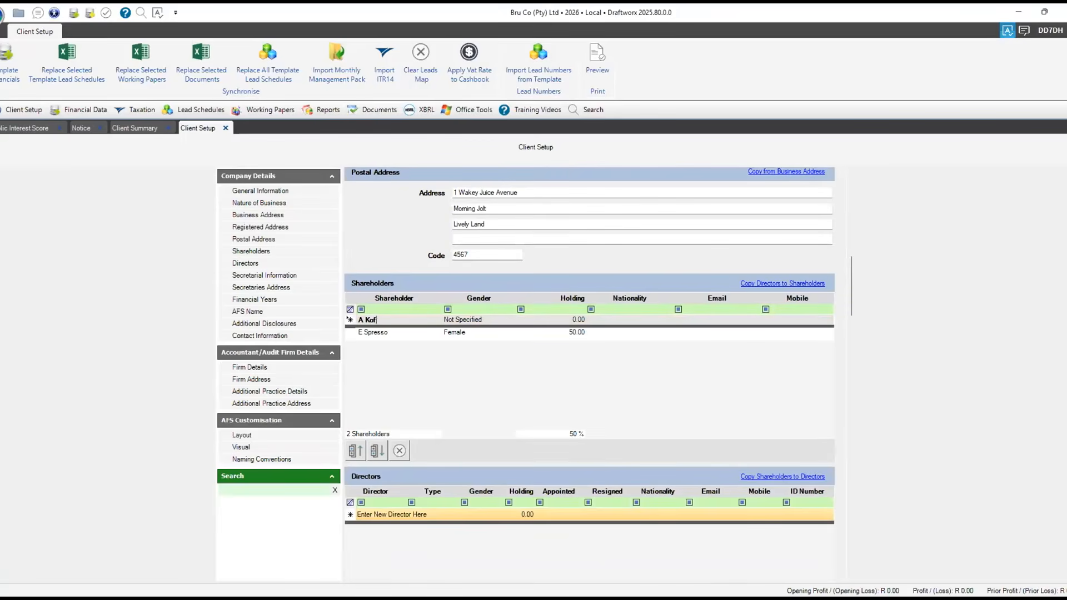
{"action": "left_click", "coordinate": [510, 320]}
{"action": "left_click", "coordinate": [498, 338]}
{"action": "left_click", "coordinate": [569, 314]}
{"action": "type", "text": "50"}
{"action": "key", "text": "Return"}
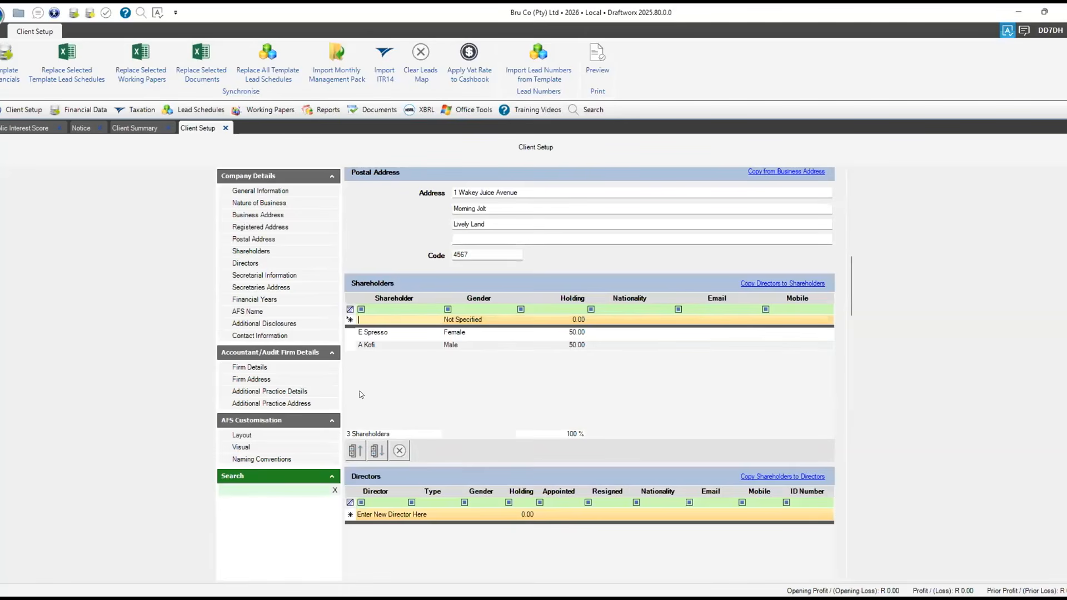
{"action": "left_click", "coordinate": [347, 345]}
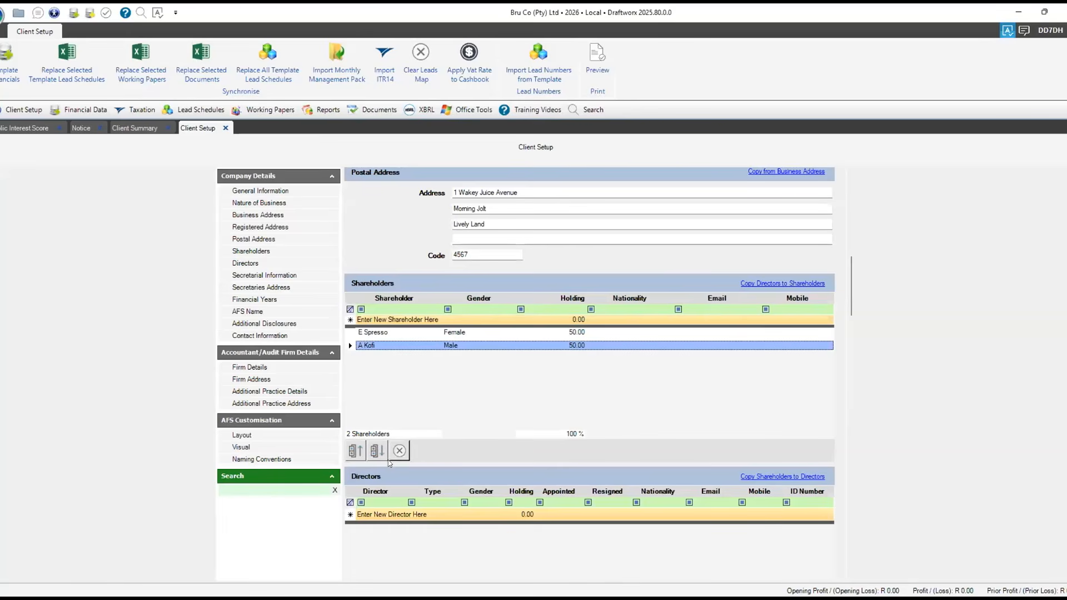
{"action": "left_click", "coordinate": [351, 451]}
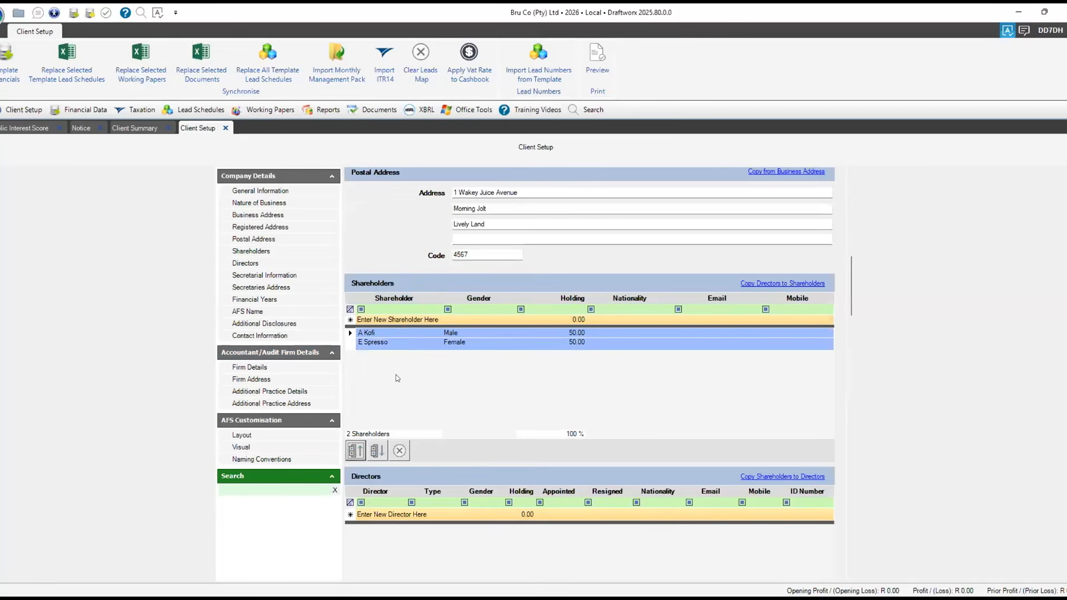
Copy the shareholders into the Directors section
{"action": "scroll", "coordinate": [728, 421], "scroll_direction": "down", "scroll_amount": 1}
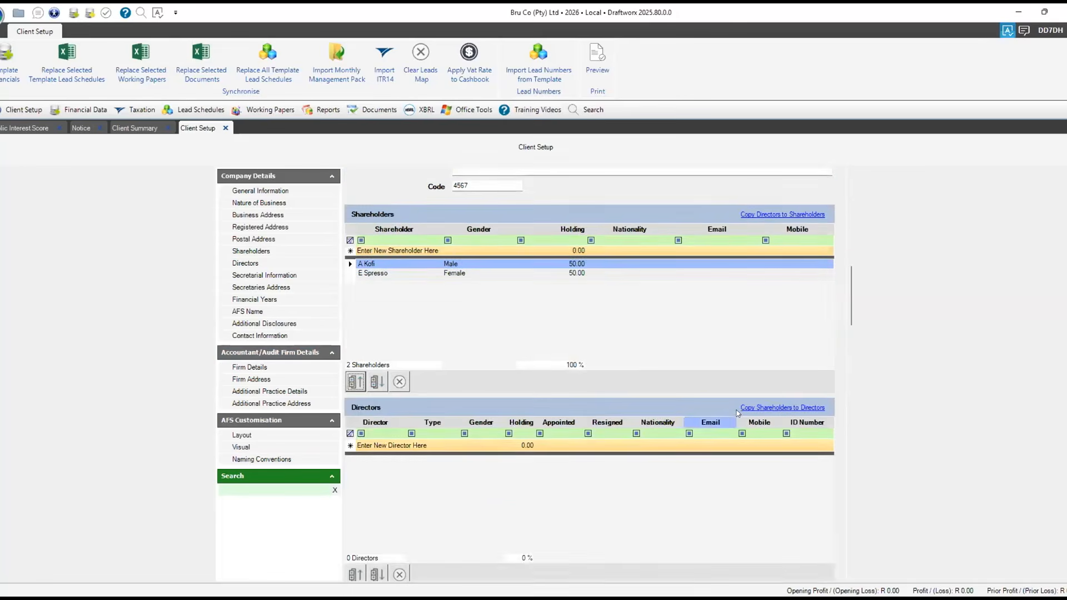
{"action": "left_click", "coordinate": [472, 449]}
{"action": "left_click", "coordinate": [704, 433]}
{"action": "left_click", "coordinate": [562, 337]}
{"action": "left_click", "coordinate": [778, 408]}
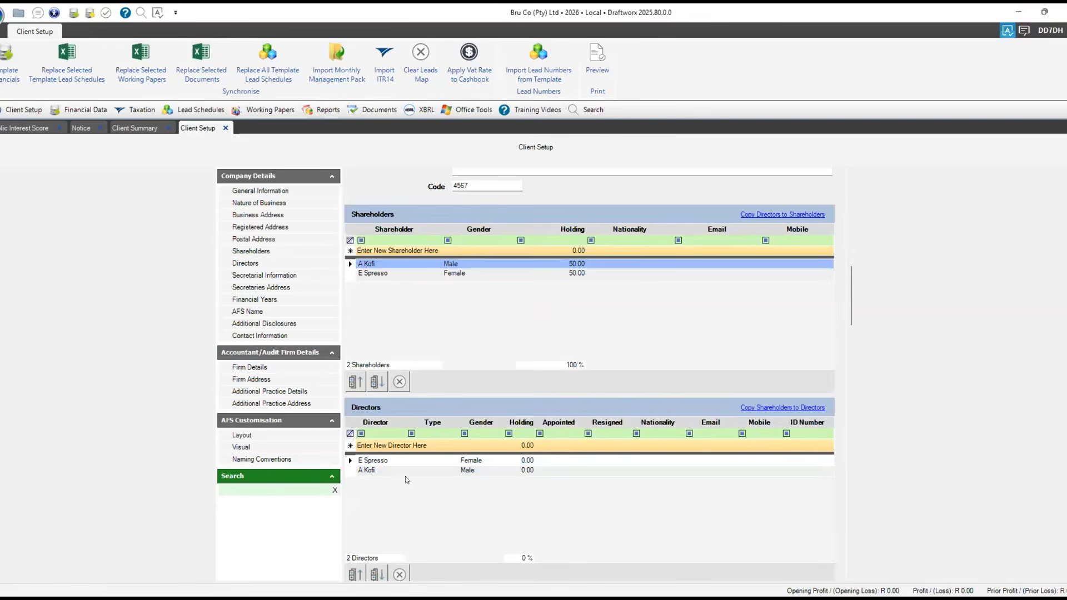
Move the female director below the male director in the Directors list
{"action": "scroll", "coordinate": [422, 491], "scroll_direction": "down", "scroll_amount": 1}
{"action": "left_click", "coordinate": [350, 393]}
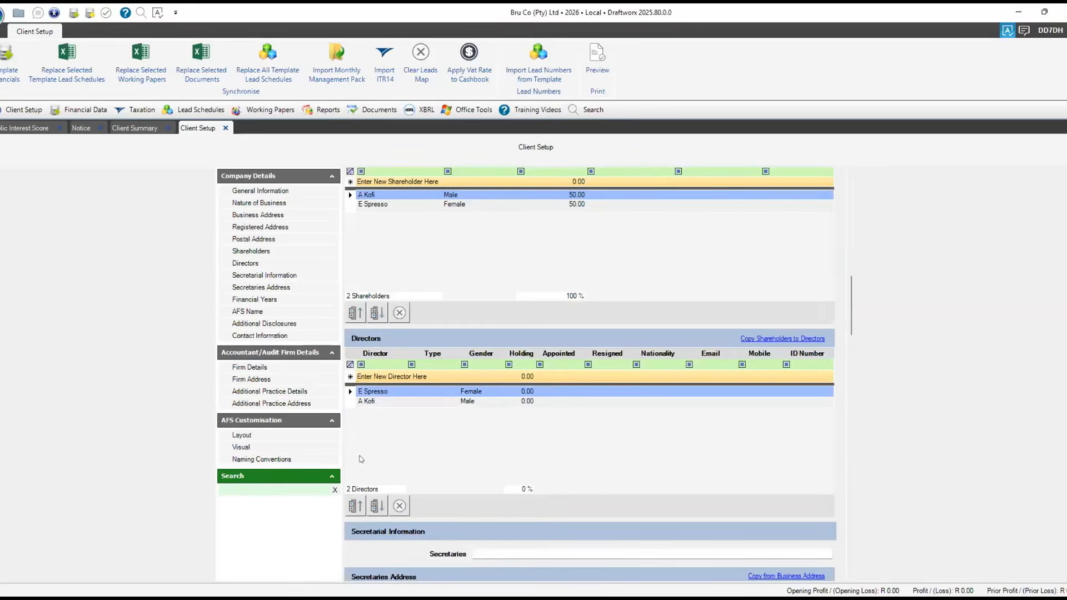
{"action": "left_click", "coordinate": [377, 506]}
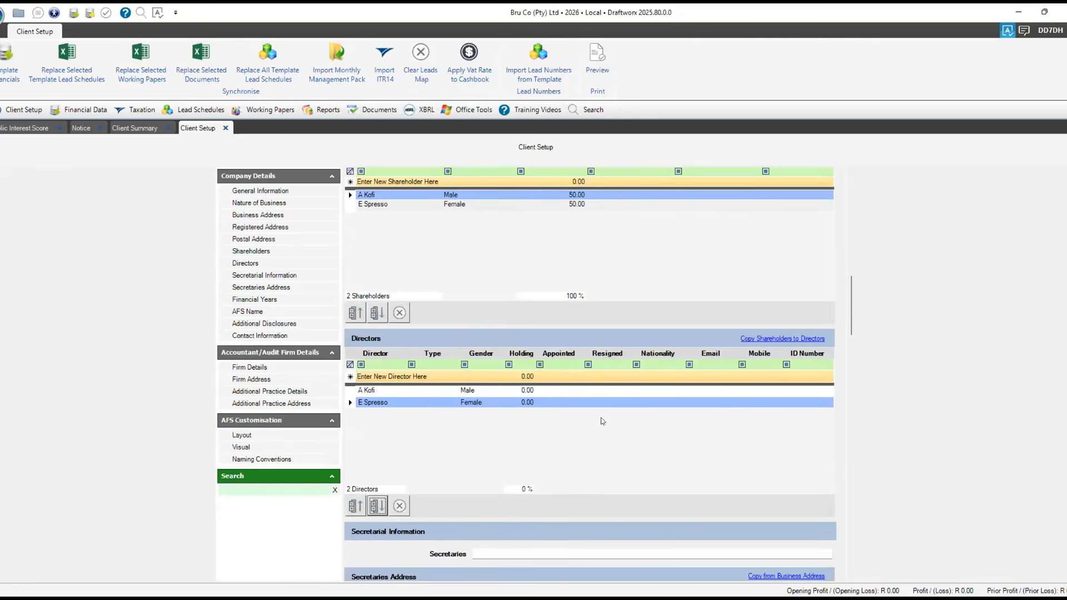
In Financial Years, reduce Number of Years to Present to 1 and set it back to 2
{"action": "scroll", "coordinate": [658, 426], "scroll_direction": "down", "scroll_amount": 3}
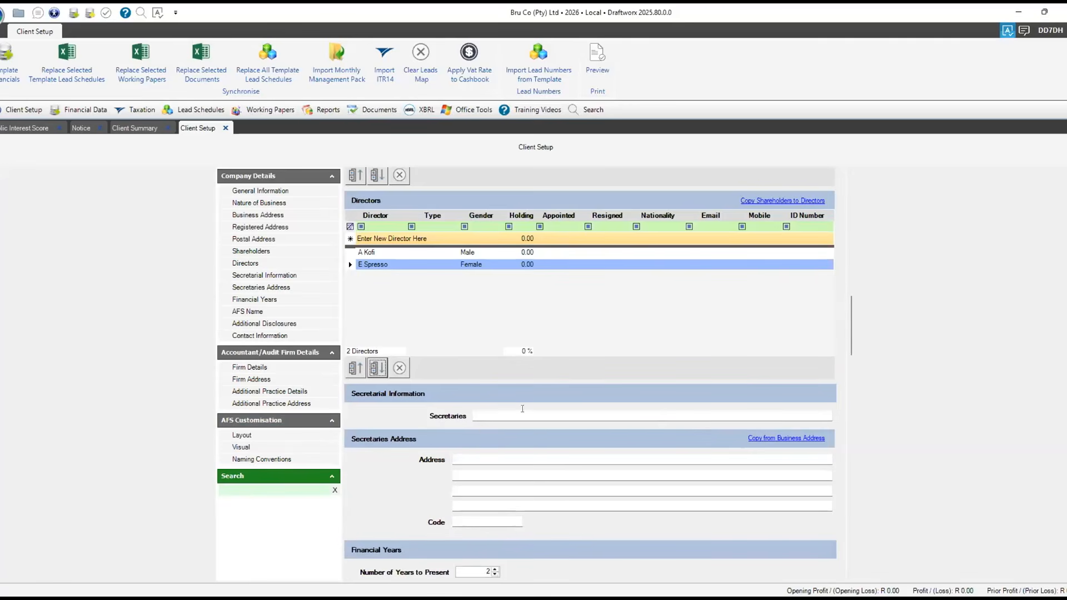
{"action": "scroll", "coordinate": [566, 431], "scroll_direction": "down", "scroll_amount": 2}
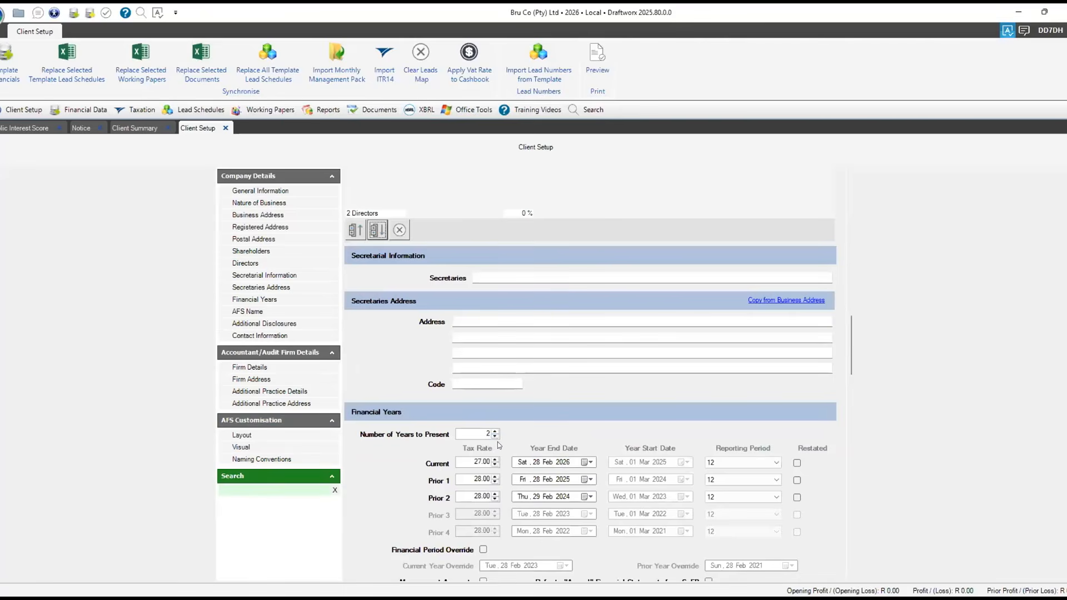
{"action": "scroll", "coordinate": [663, 431], "scroll_direction": "down", "scroll_amount": 3}
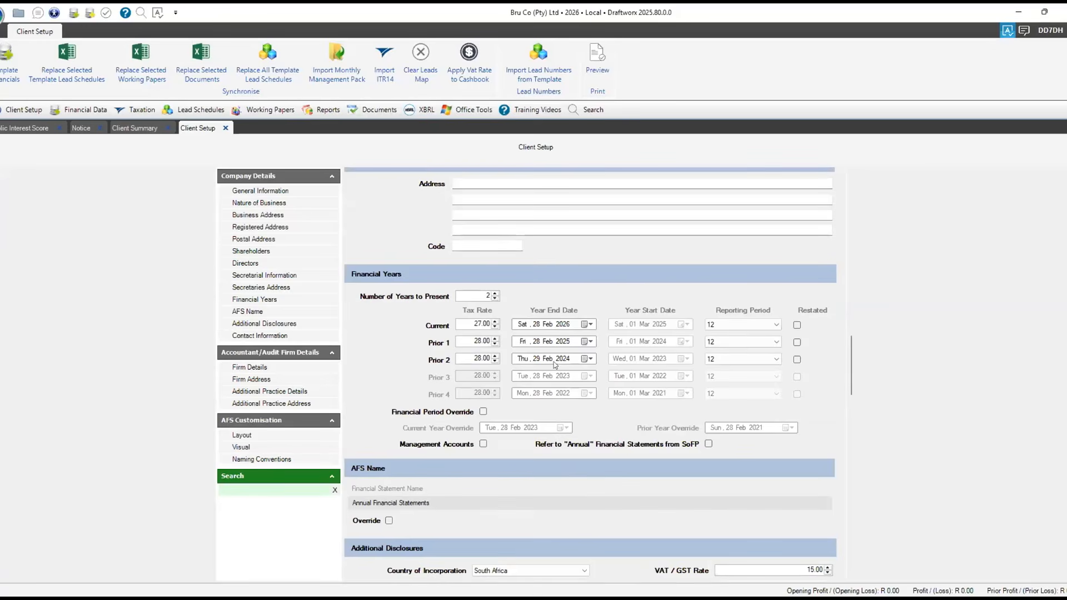
{"action": "left_click", "coordinate": [494, 298]}
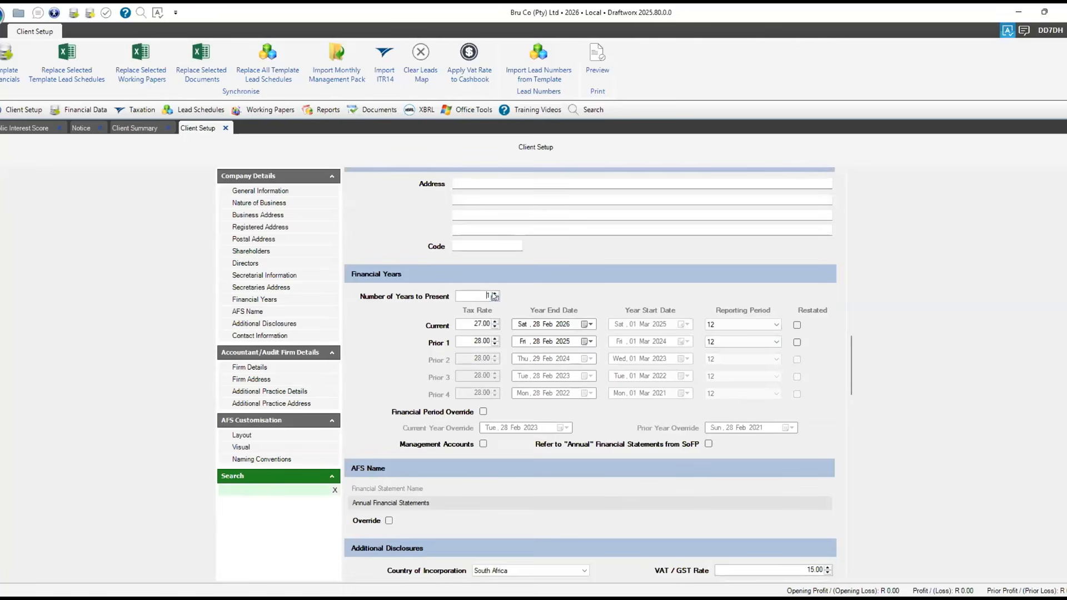
{"action": "left_click", "coordinate": [495, 294]}
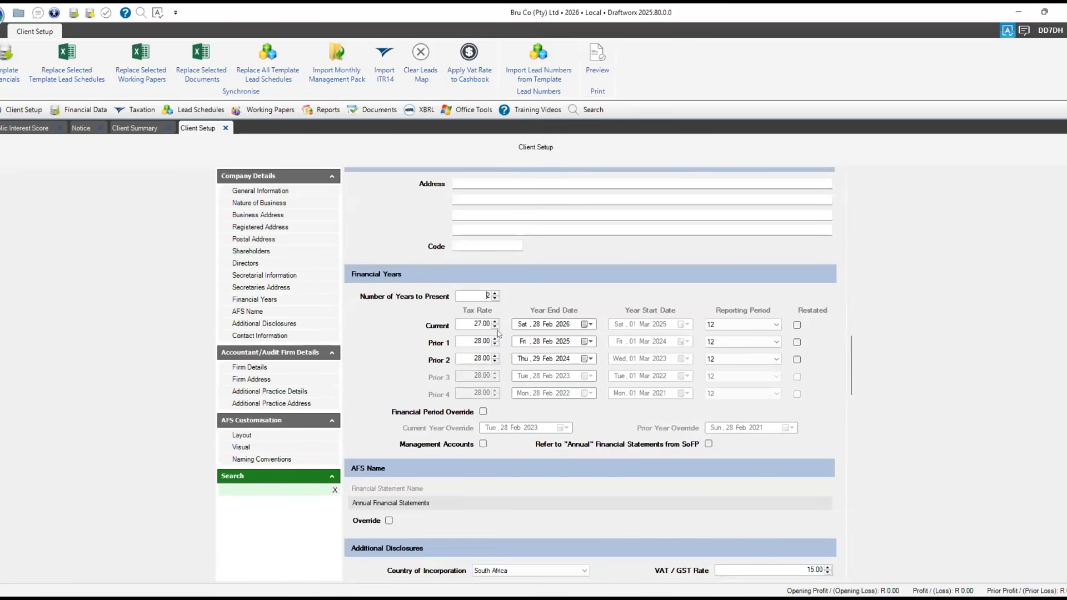
Set the Prior 1 and Prior 2 tax rates to 27.00 and review the current year's Reporting Period options
{"action": "left_click", "coordinate": [495, 345]}
{"action": "left_click", "coordinate": [495, 361]}
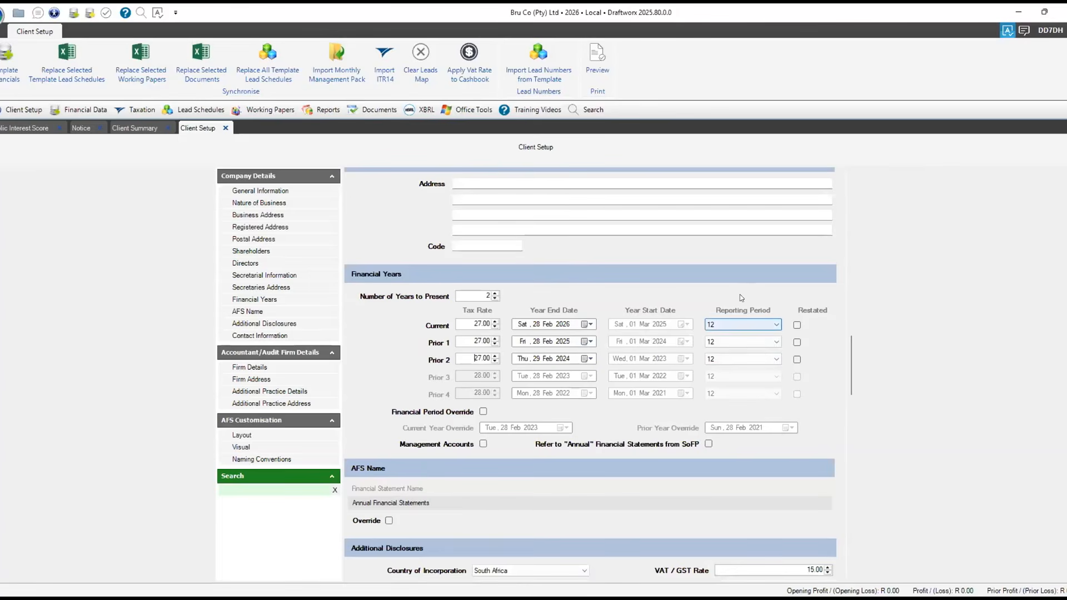
{"action": "left_click", "coordinate": [776, 324]}
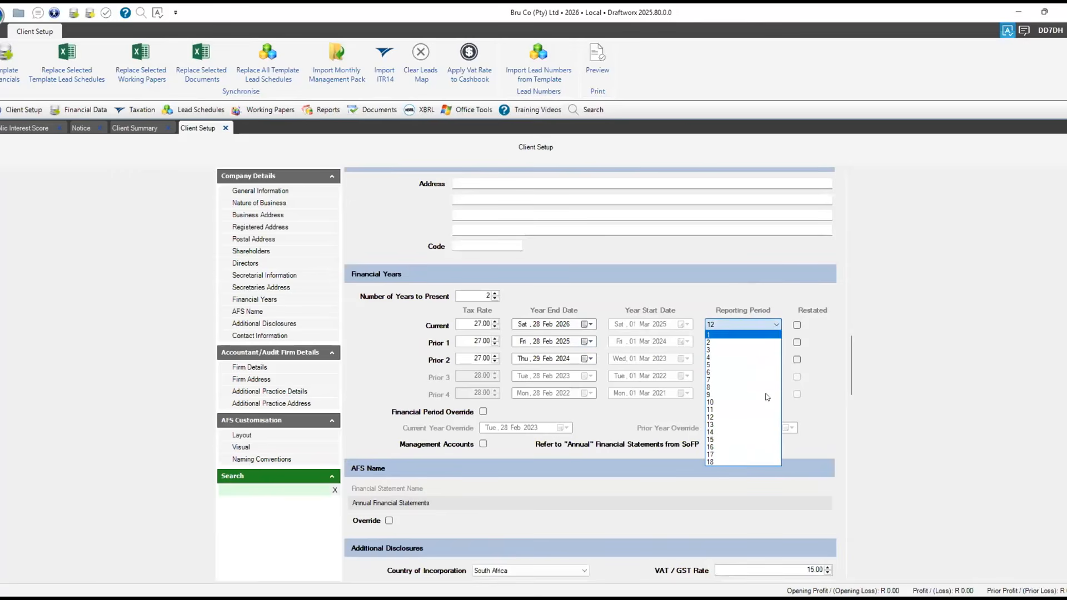
{"action": "left_click", "coordinate": [774, 319]}
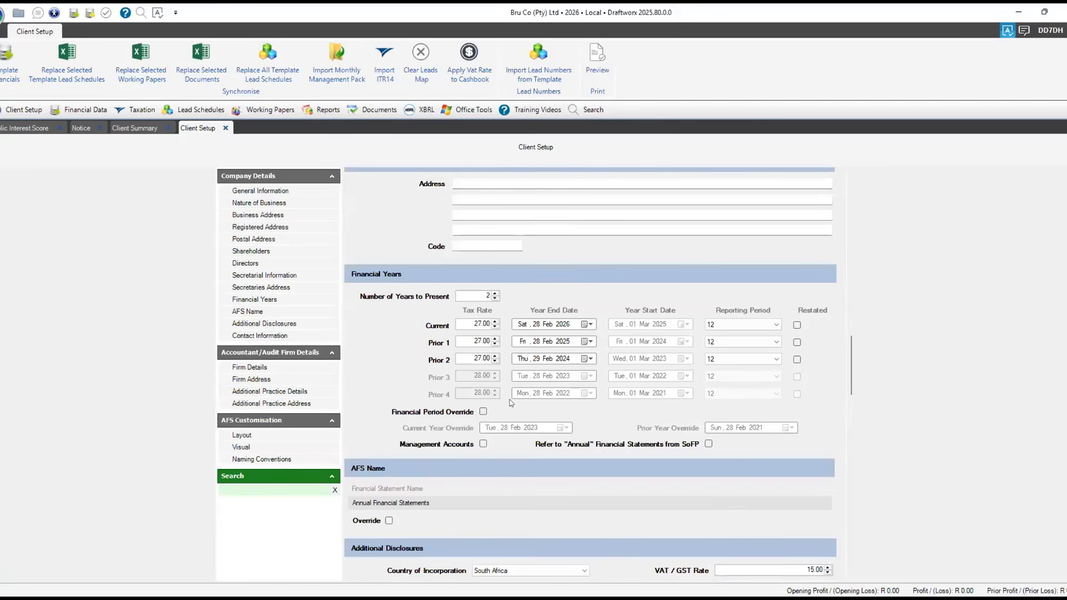
Enable Financial Period Override to inspect the Current Year Override calendar, and disable the override again without changing the date
{"action": "left_click", "coordinate": [482, 412]}
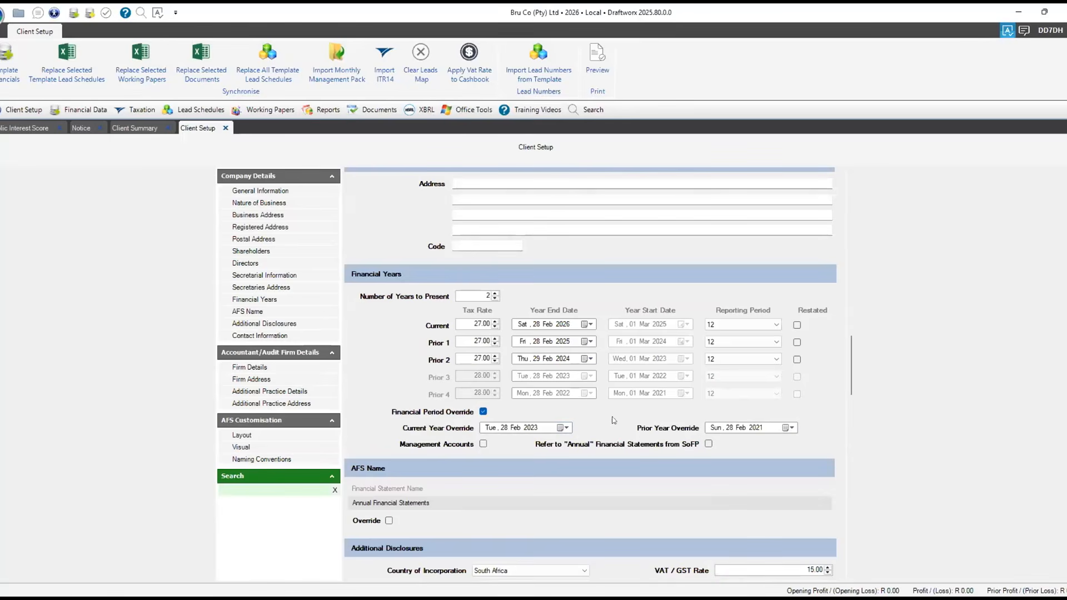
{"action": "left_click", "coordinate": [565, 428]}
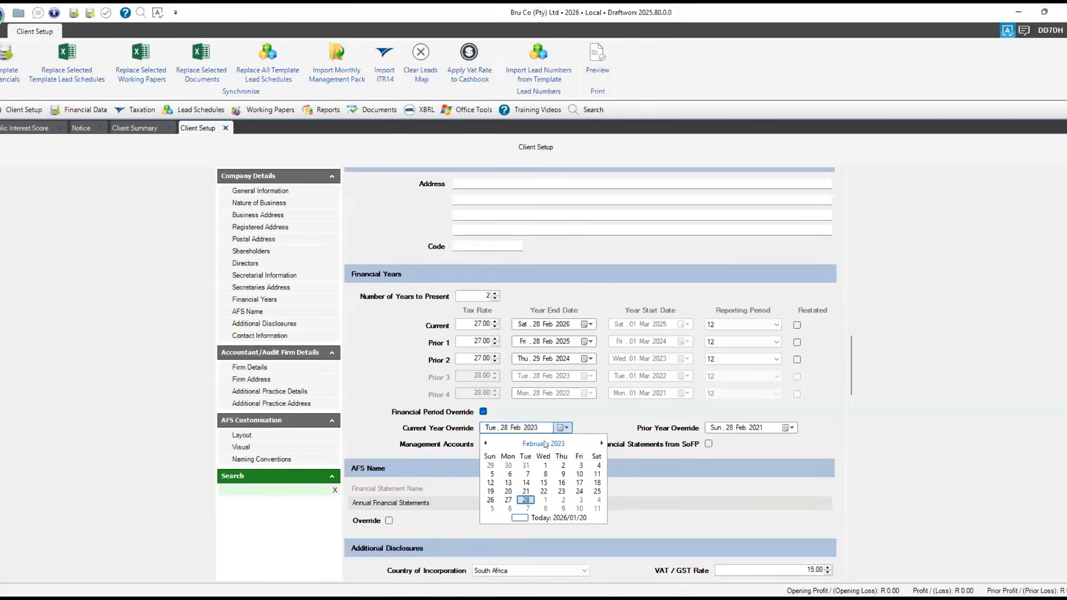
{"action": "left_click", "coordinate": [544, 443]}
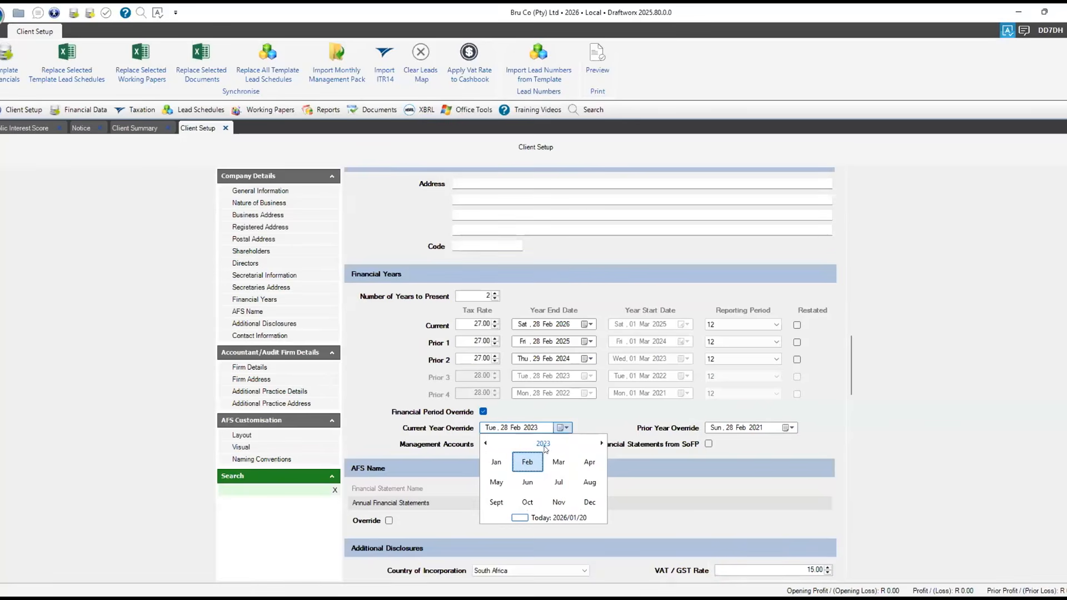
{"action": "left_click", "coordinate": [574, 422]}
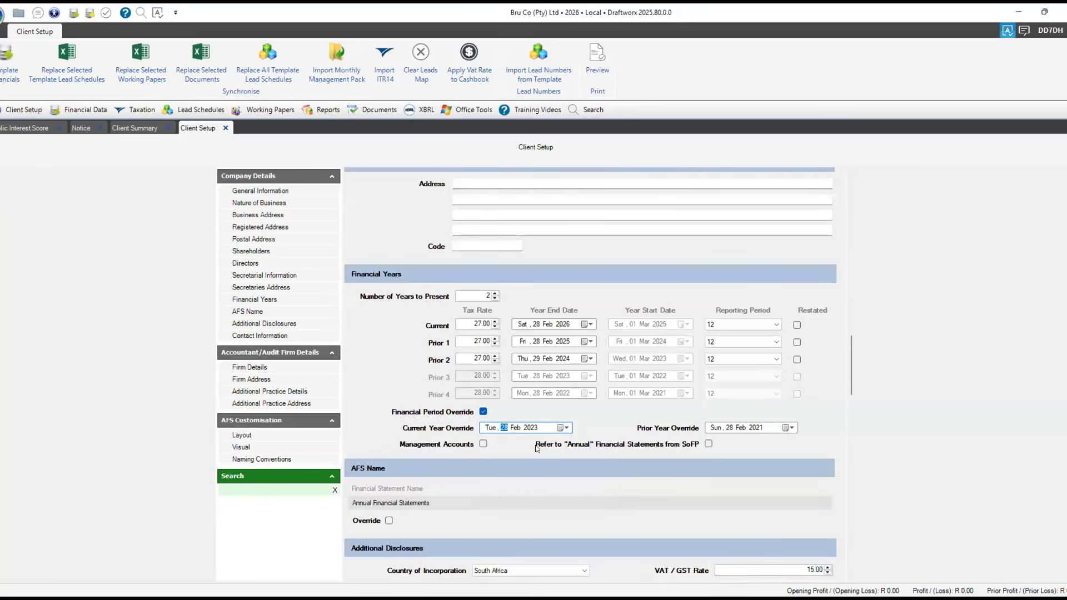
{"action": "left_click", "coordinate": [483, 411]}
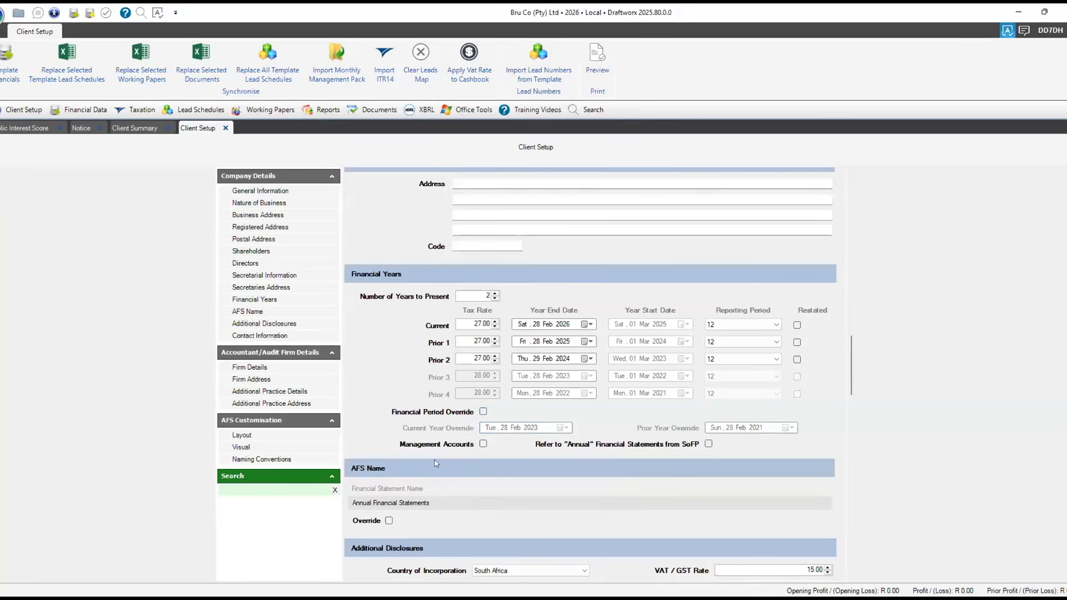
Try the Management Accounts option for the financial years and leave it disabled
{"action": "left_click", "coordinate": [482, 446]}
{"action": "left_click", "coordinate": [483, 444]}
{"action": "left_click", "coordinate": [483, 445]}
{"action": "left_click", "coordinate": [483, 444]}
Try the AFS Name override to inspect its custom name field, and leave the override disabled
{"action": "left_click", "coordinate": [389, 520]}
{"action": "left_click", "coordinate": [376, 534]}
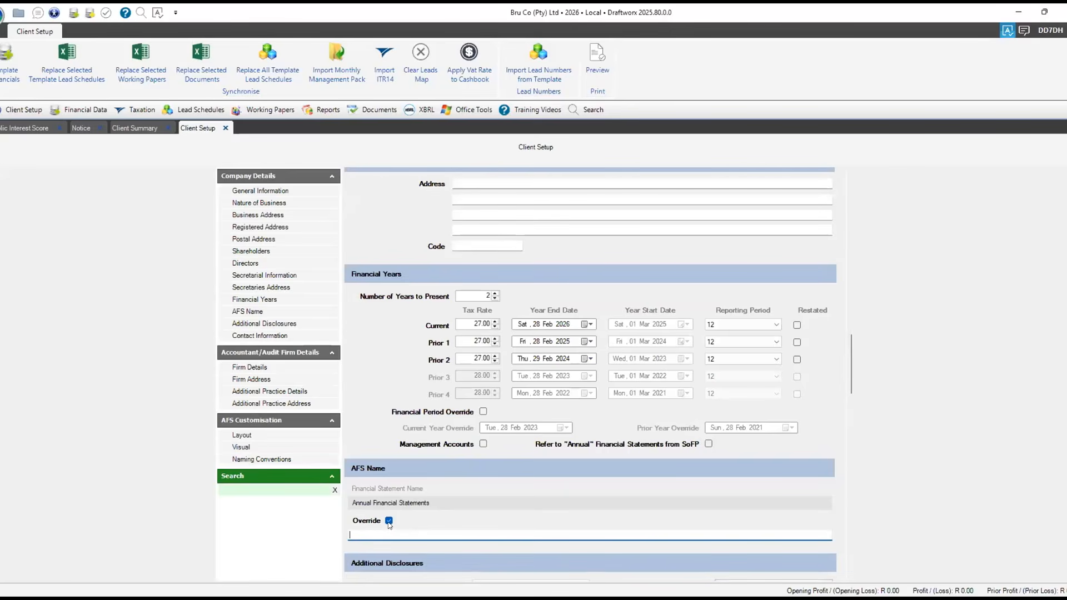
{"action": "left_click", "coordinate": [388, 520]}
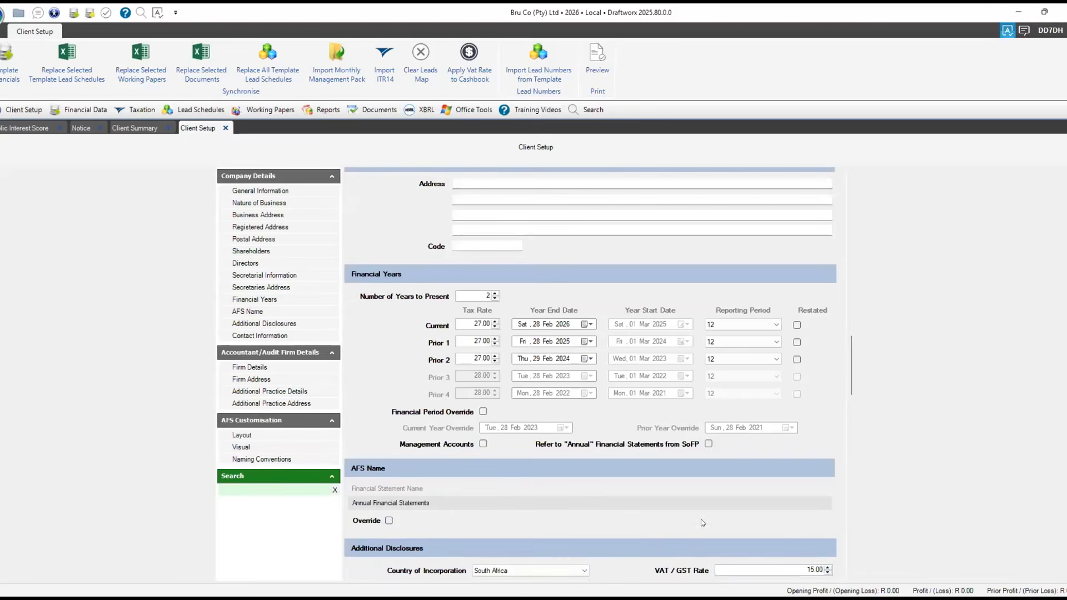
{"action": "scroll", "coordinate": [701, 522], "scroll_direction": "down", "scroll_amount": 3}
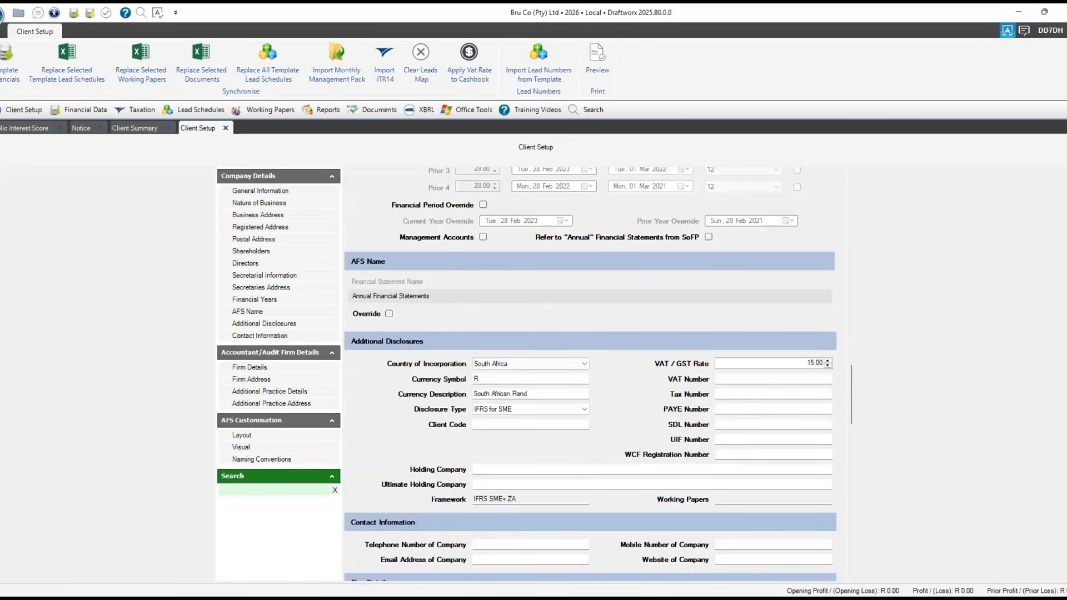
{"action": "scroll", "coordinate": [473, 405], "scroll_direction": "up", "scroll_amount": 1}
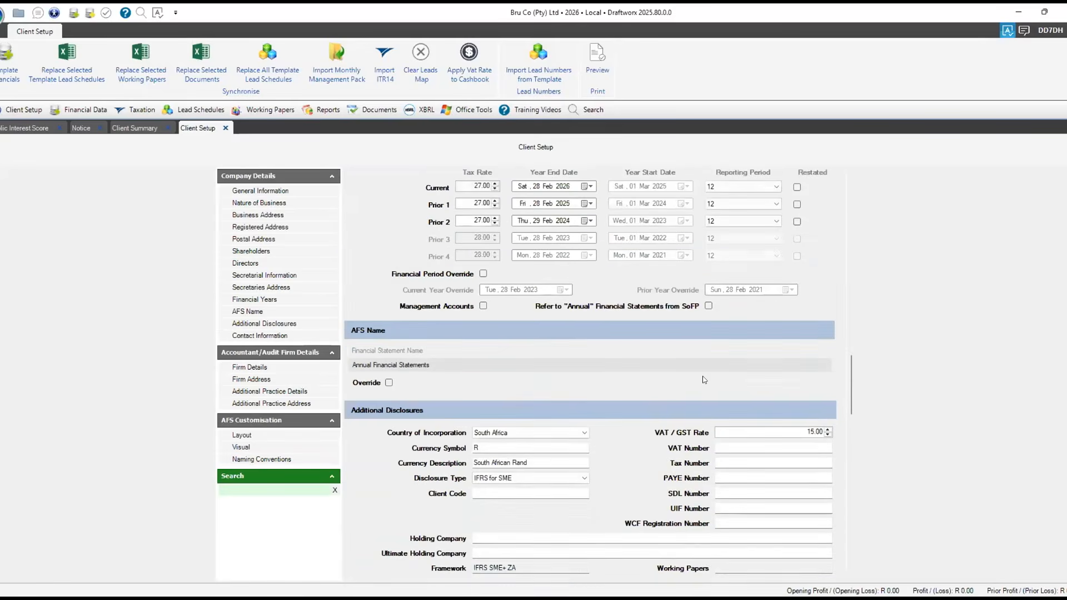
{"action": "left_click", "coordinate": [389, 383]}
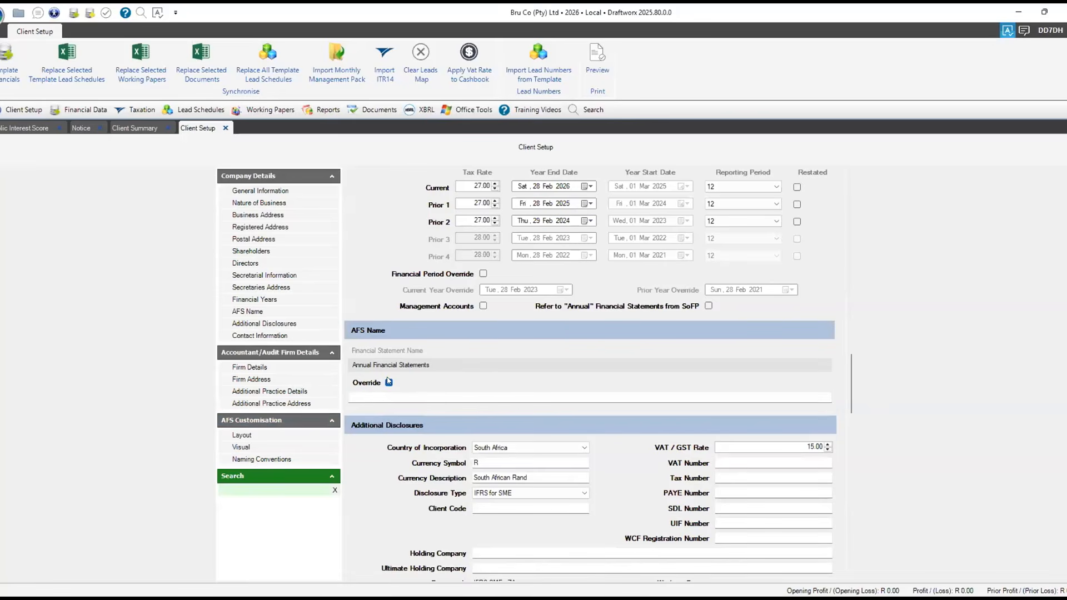
{"action": "left_click", "coordinate": [389, 383]}
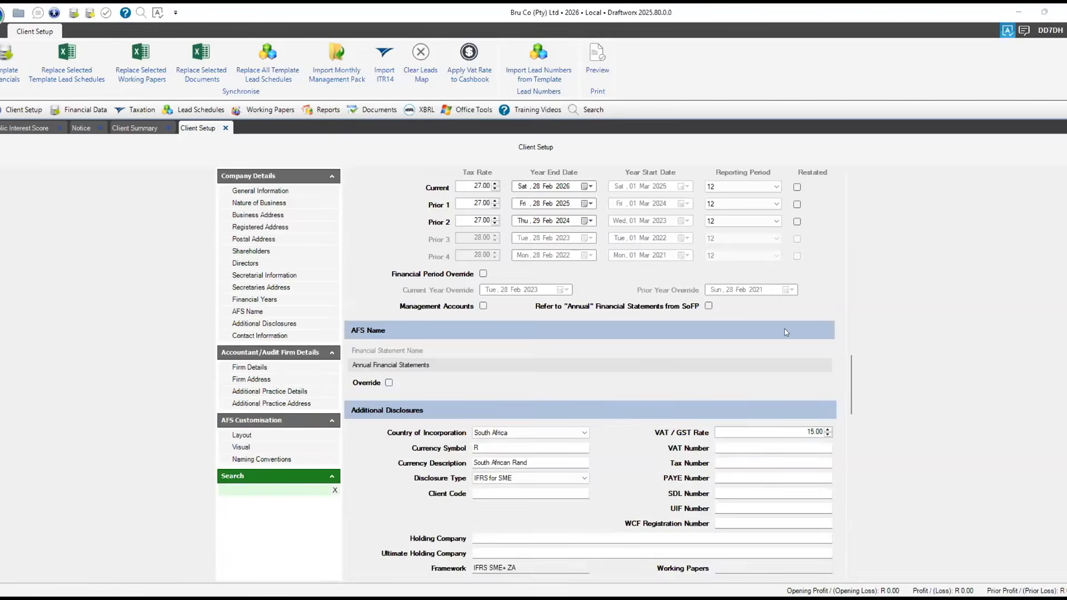
Review the available countries for Country of Incorporation under Additional Disclosures, and leave South Africa selected
{"action": "scroll", "coordinate": [785, 332], "scroll_direction": "down", "scroll_amount": 2}
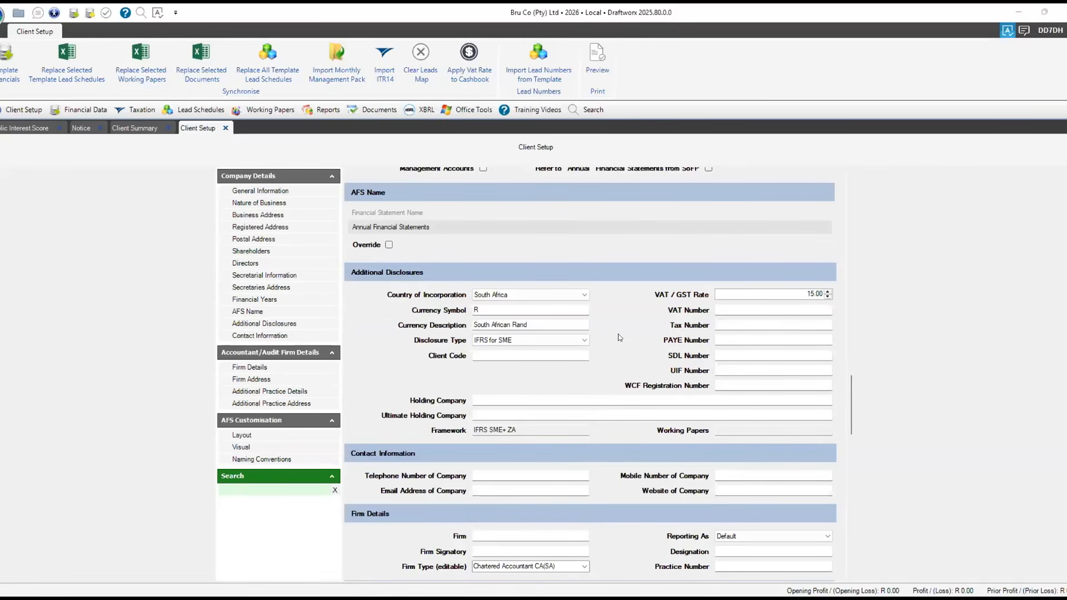
{"action": "left_click", "coordinate": [584, 294]}
{"action": "scroll", "coordinate": [528, 332], "scroll_direction": "up", "scroll_amount": 9}
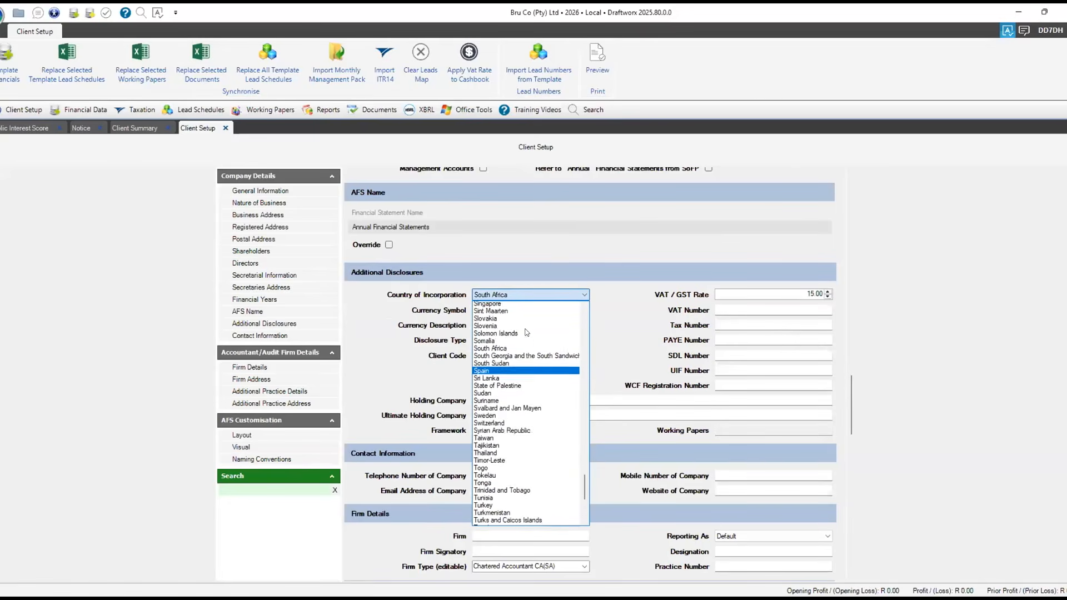
{"action": "scroll", "coordinate": [526, 332], "scroll_direction": "up", "scroll_amount": 20}
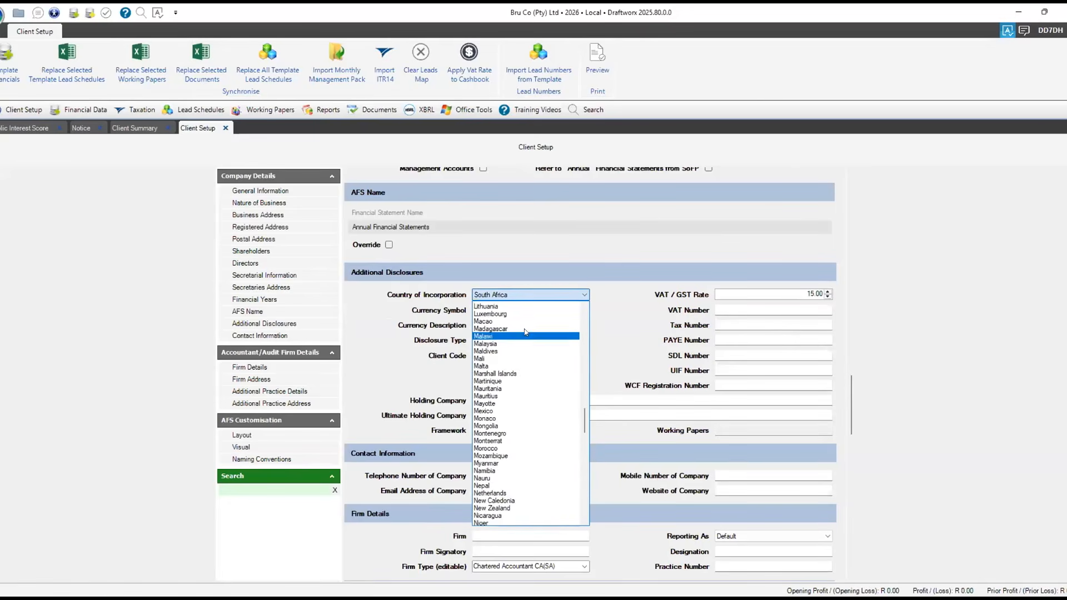
{"action": "scroll", "coordinate": [525, 332], "scroll_direction": "up", "scroll_amount": 8}
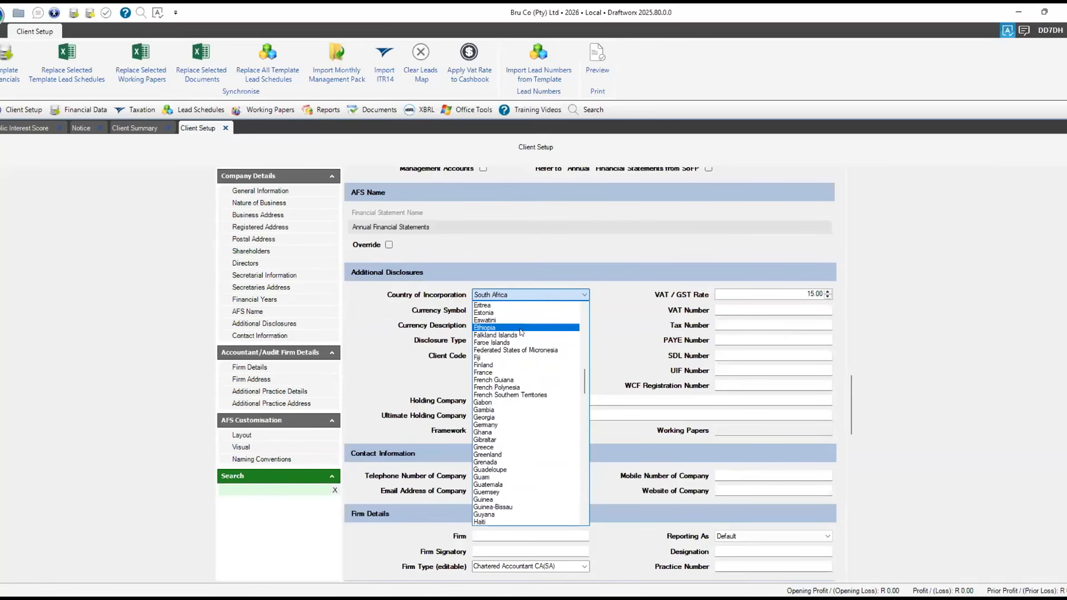
{"action": "scroll", "coordinate": [521, 332], "scroll_direction": "down", "scroll_amount": 15}
{"action": "scroll", "coordinate": [511, 332], "scroll_direction": "down", "scroll_amount": 7}
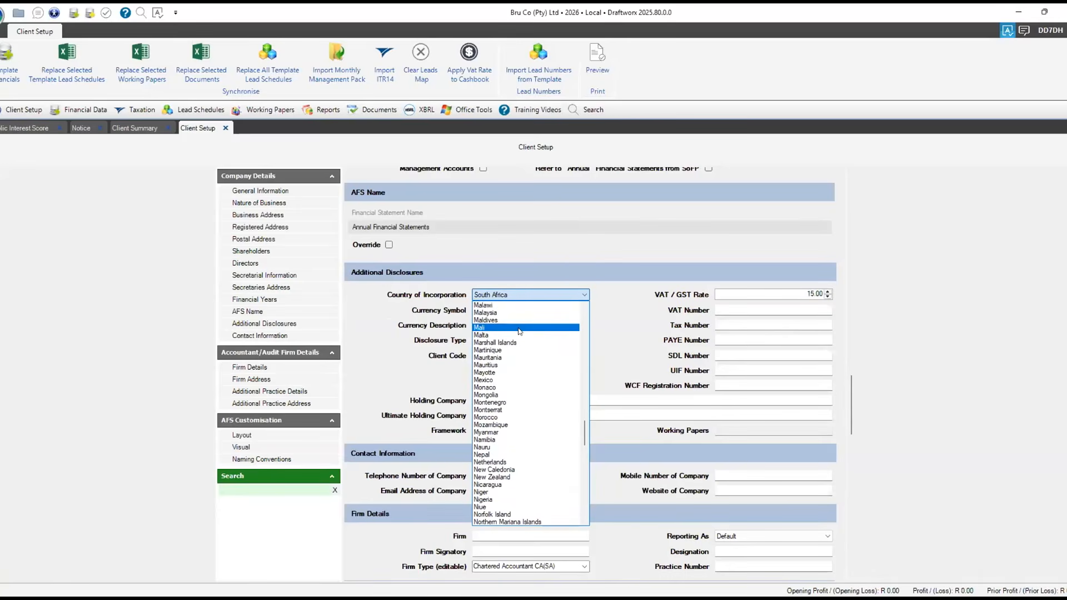
{"action": "scroll", "coordinate": [519, 331], "scroll_direction": "down", "scroll_amount": 14}
{"action": "scroll", "coordinate": [520, 331], "scroll_direction": "down", "scroll_amount": 3}
{"action": "scroll", "coordinate": [520, 339], "scroll_direction": "up", "scroll_amount": 6}
{"action": "scroll", "coordinate": [518, 347], "scroll_direction": "up", "scroll_amount": 6}
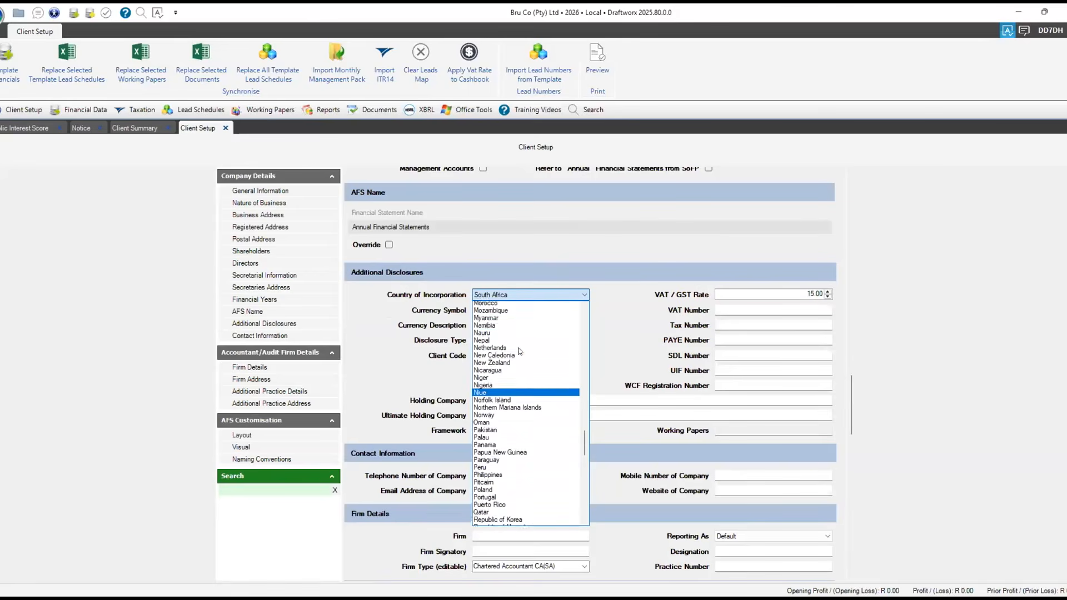
{"action": "scroll", "coordinate": [520, 351], "scroll_direction": "up", "scroll_amount": 1}
{"action": "scroll", "coordinate": [519, 351], "scroll_direction": "up", "scroll_amount": 2}
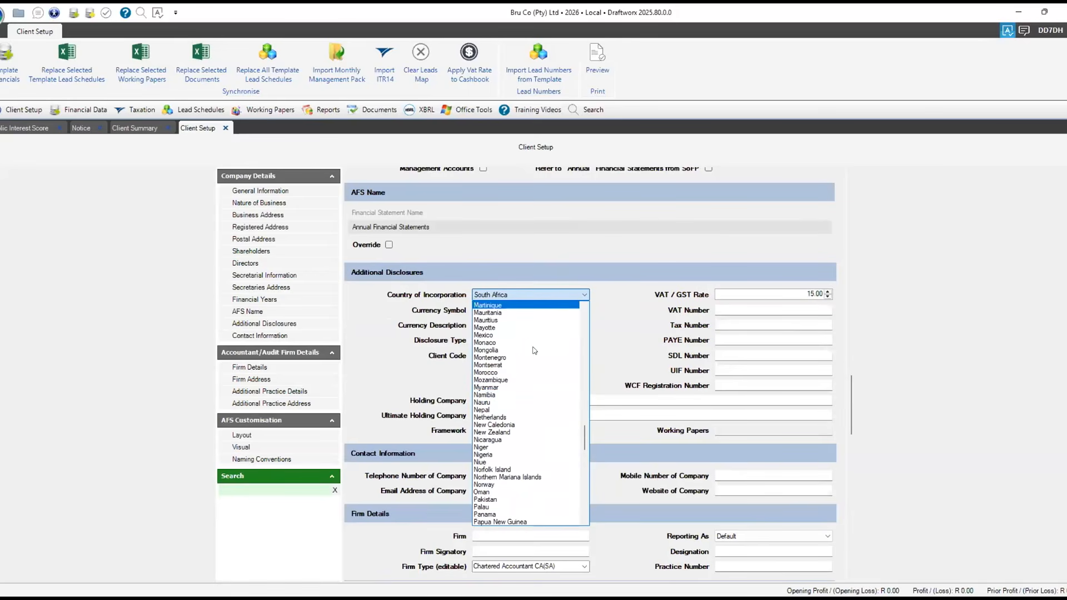
{"action": "scroll", "coordinate": [530, 341], "scroll_direction": "down", "scroll_amount": 9}
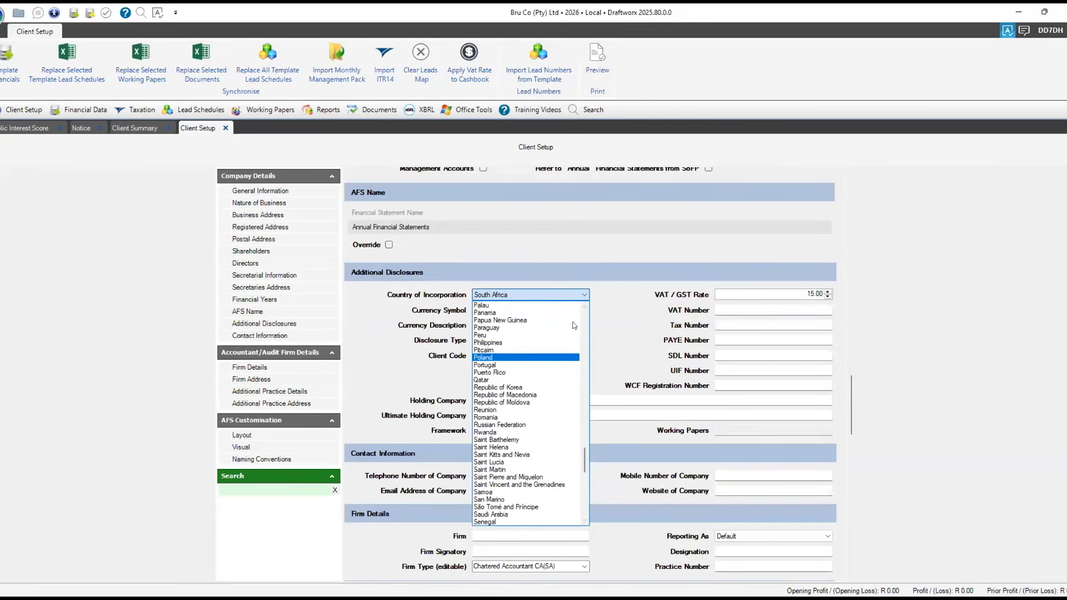
{"action": "left_click", "coordinate": [501, 295]}
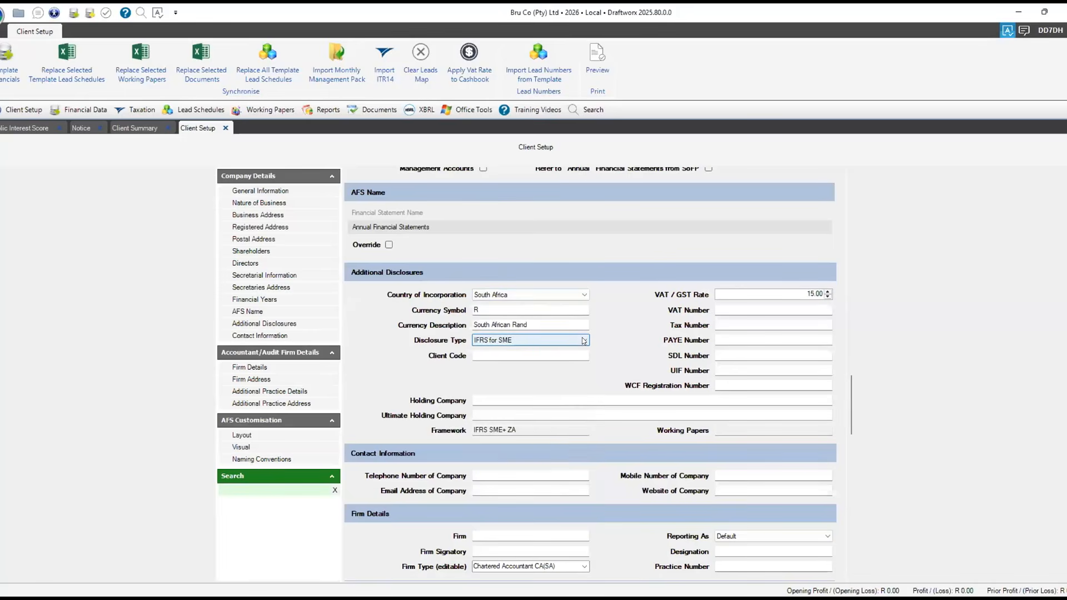
Check the Disclosure Type options without changing them, and enter the company's tax number under Additional Disclosures
{"action": "left_click", "coordinate": [565, 341]}
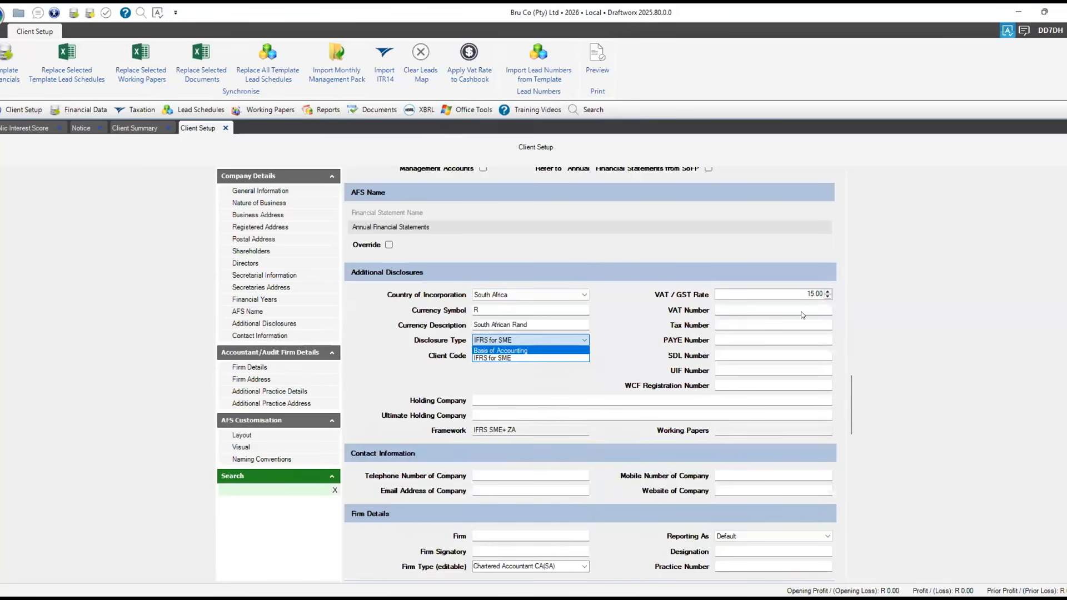
{"action": "left_click", "coordinate": [728, 323]}
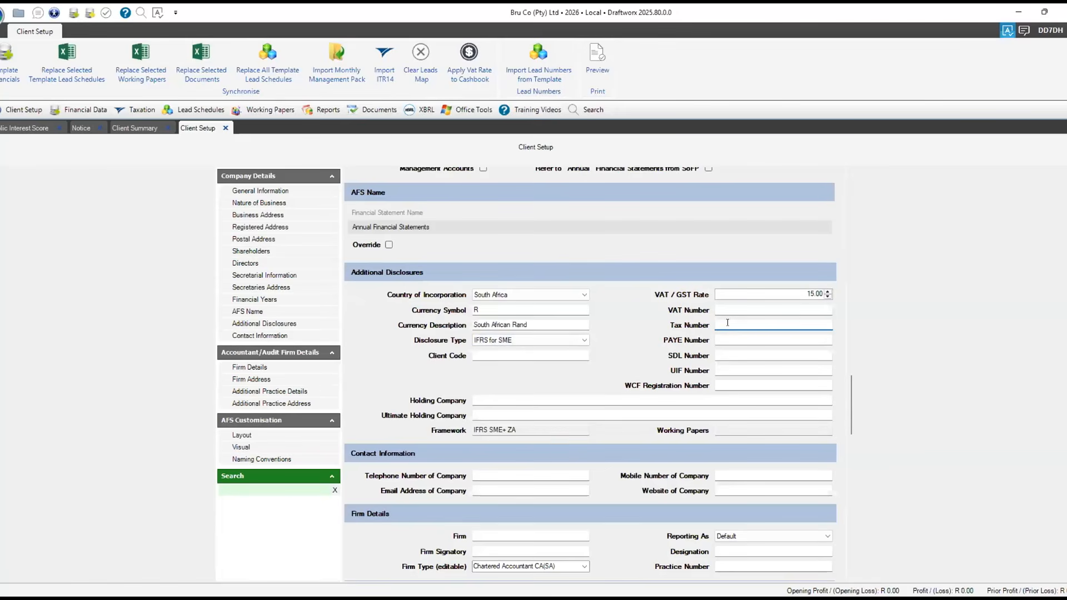
{"action": "type", "text": "987654321"}
Try placeholder text in the Holding Company field, clear it again, and highlight the Framework value
{"action": "left_click", "coordinate": [485, 397]}
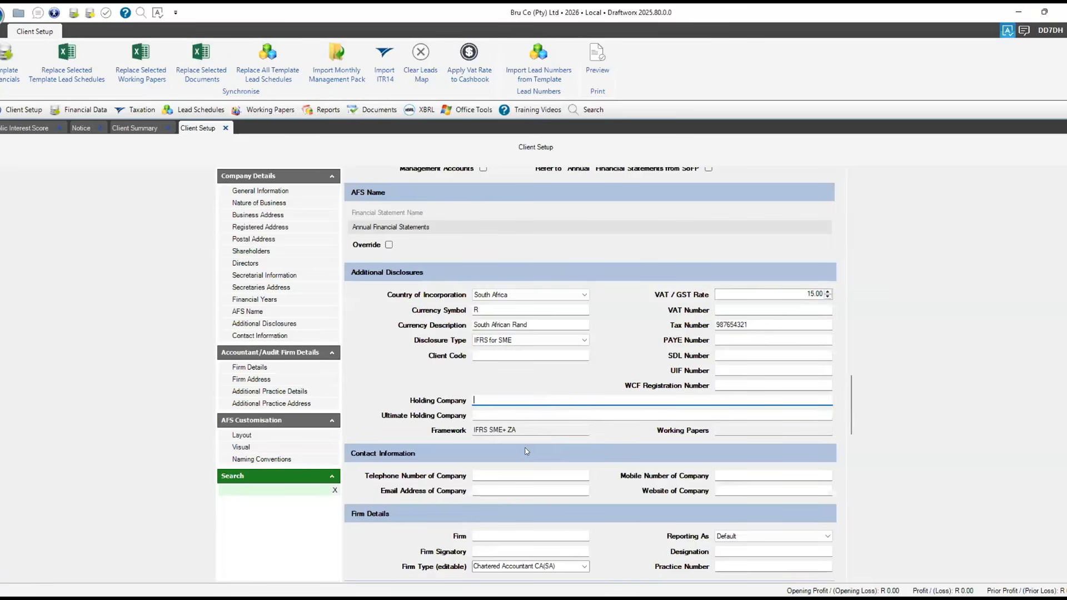
{"action": "left_click", "coordinate": [489, 415]}
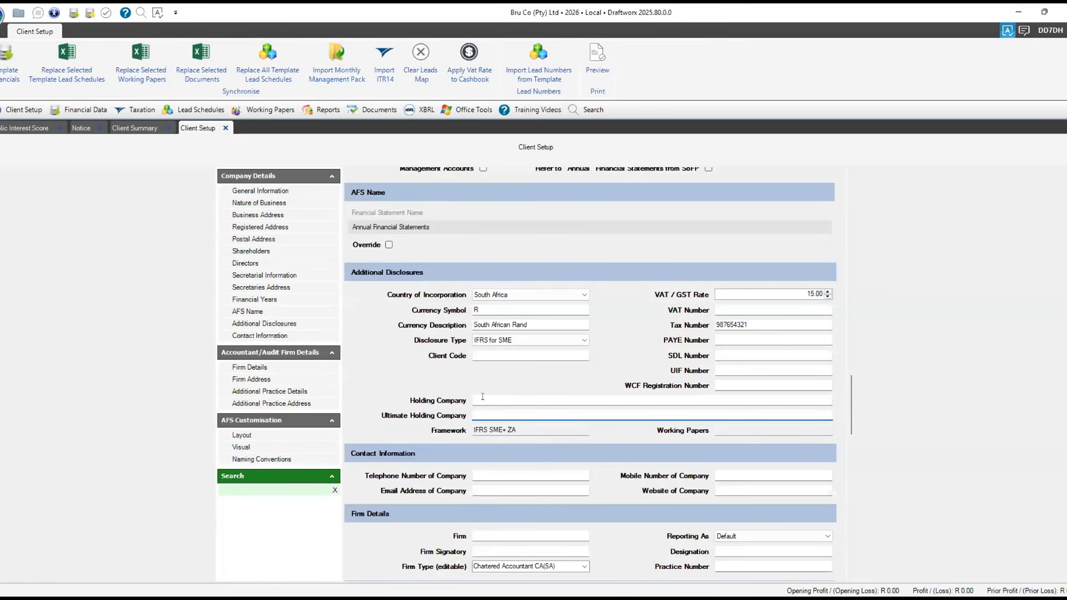
{"action": "left_click", "coordinate": [482, 397]}
{"action": "type", "text": "rgrtht"}
{"action": "key", "text": "BackSpace"}
{"action": "key", "text": "BackSpace"}
{"action": "key", "text": "BackSpace"}
{"action": "key", "text": "BackSpace"}
{"action": "key", "text": "BackSpace"}
{"action": "key", "text": "BackSpace"}
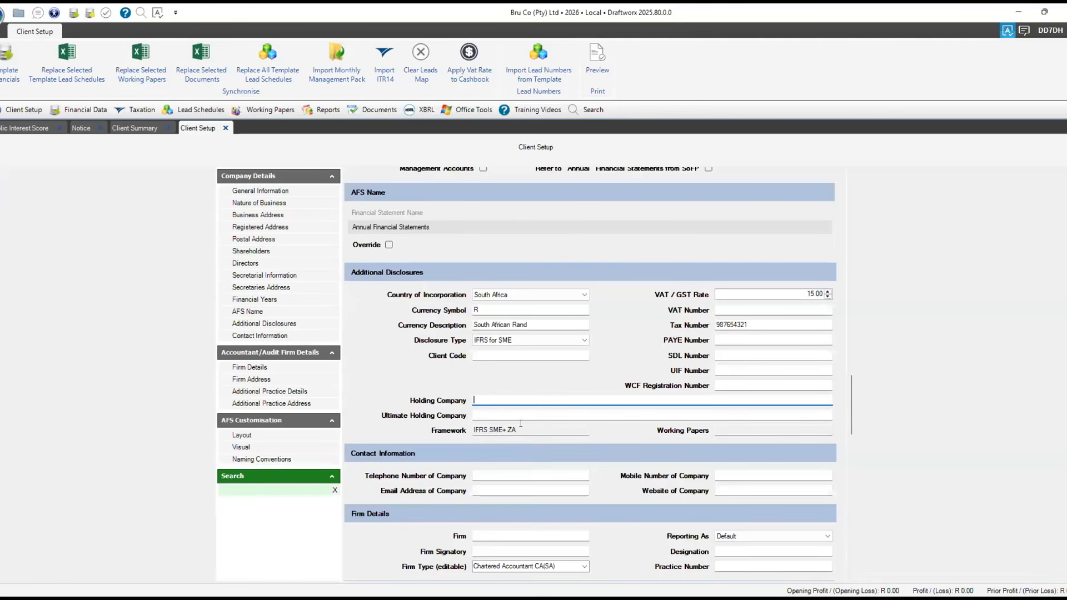
{"action": "left_click_drag", "start_coordinate": [512, 430], "coordinate": [443, 430]}
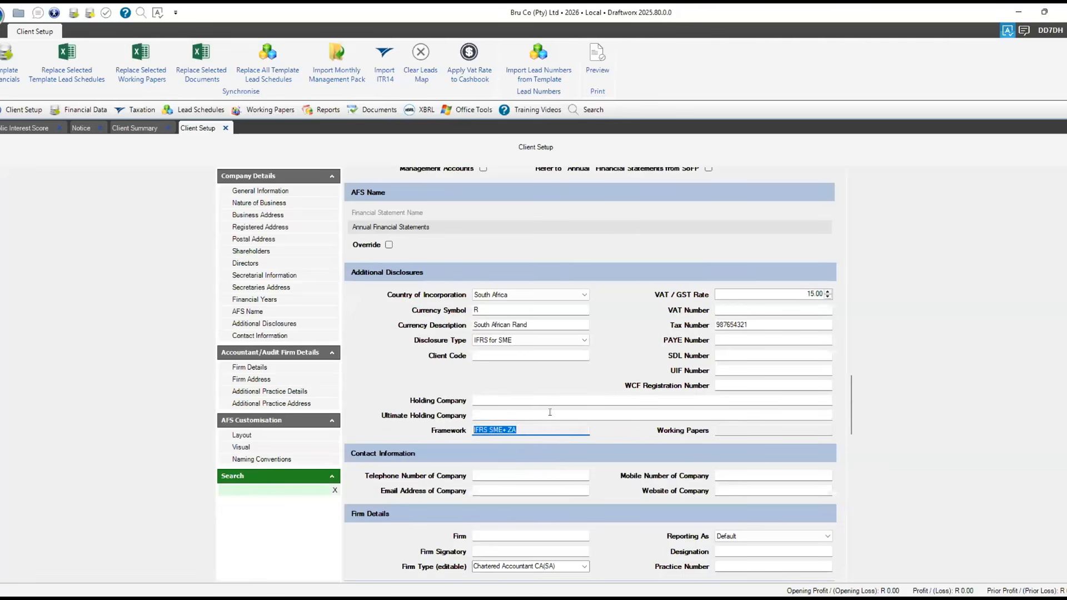
Fill in Firm Details with the firm Audit & A Box of Cookies, reporting as We, and firm type Registered Auditor
{"action": "scroll", "coordinate": [549, 412], "scroll_direction": "down", "scroll_amount": 2}
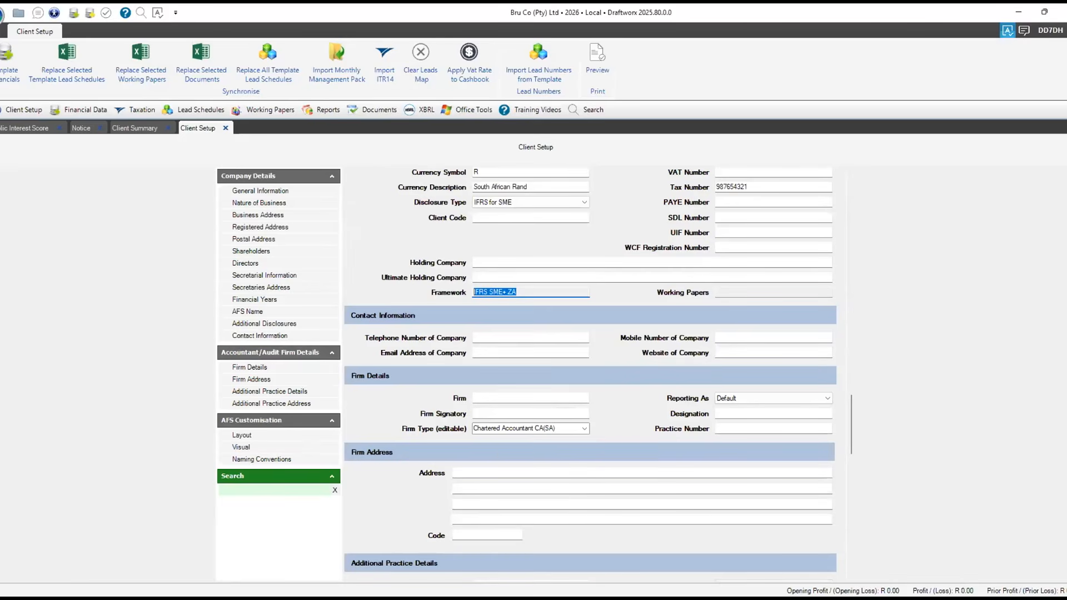
{"action": "scroll", "coordinate": [690, 393], "scroll_direction": "down", "scroll_amount": 3}
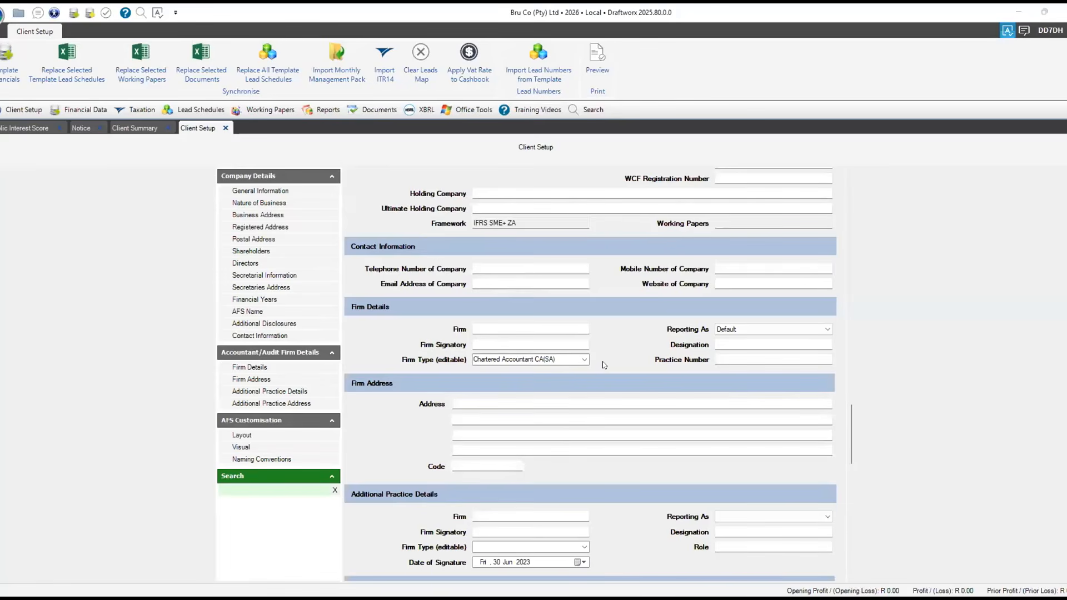
{"action": "left_click", "coordinate": [479, 328]}
{"action": "type", "text": "Audit & A Box of Cookies"}
{"action": "left_click", "coordinate": [813, 332]}
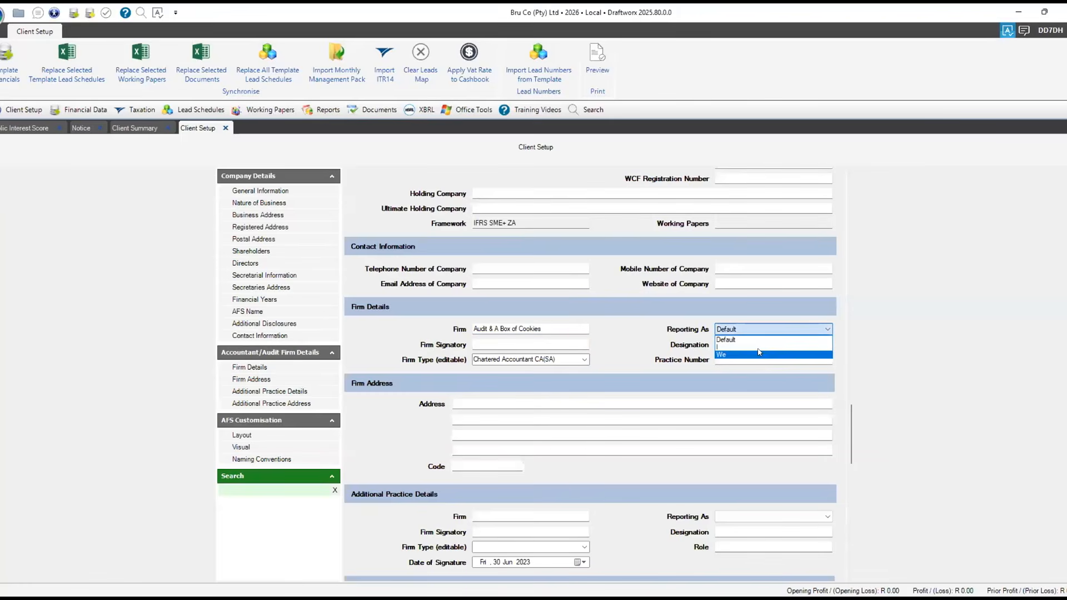
{"action": "left_click", "coordinate": [758, 351]}
{"action": "left_click", "coordinate": [580, 356]}
{"action": "left_click", "coordinate": [584, 359]}
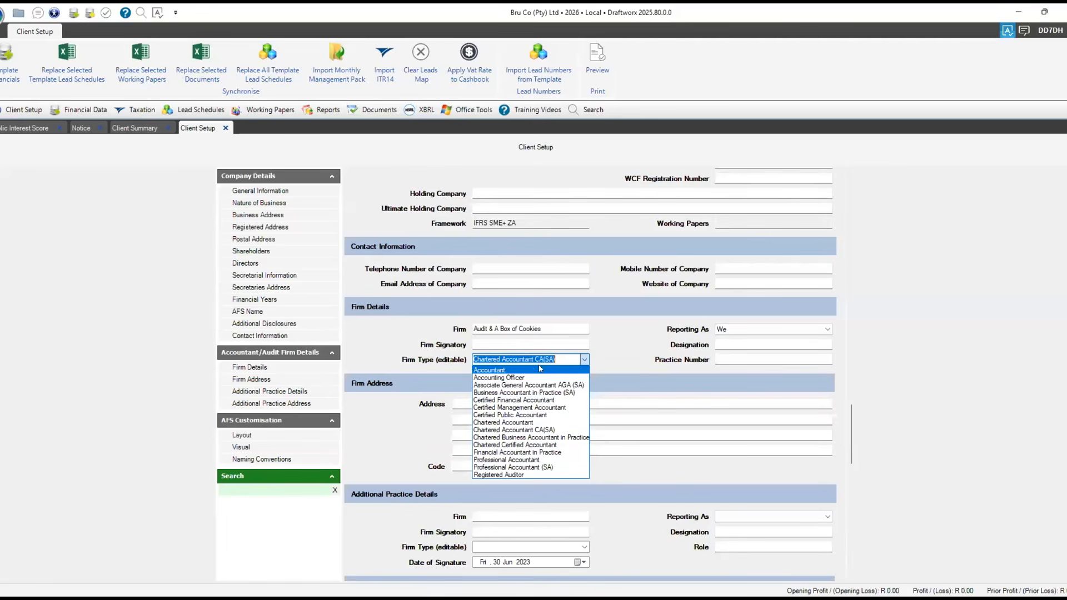
{"action": "left_click", "coordinate": [507, 476]}
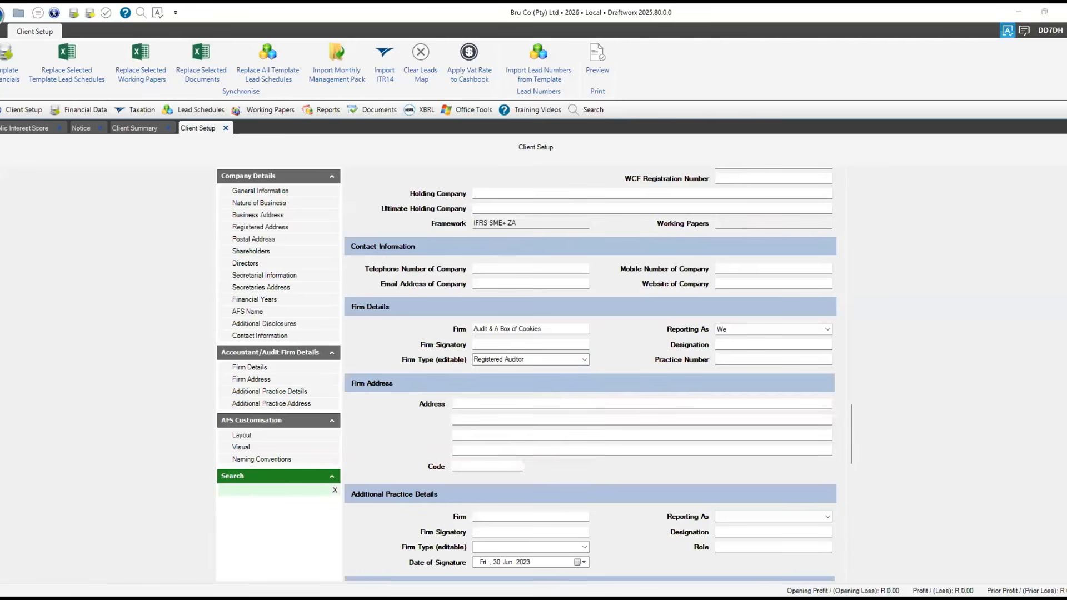
Fill in the Firm Address section with the firm's street address, town and postal code
{"action": "left_click", "coordinate": [465, 403]}
{"action": "type", "text": "123 Cookie Lane"}
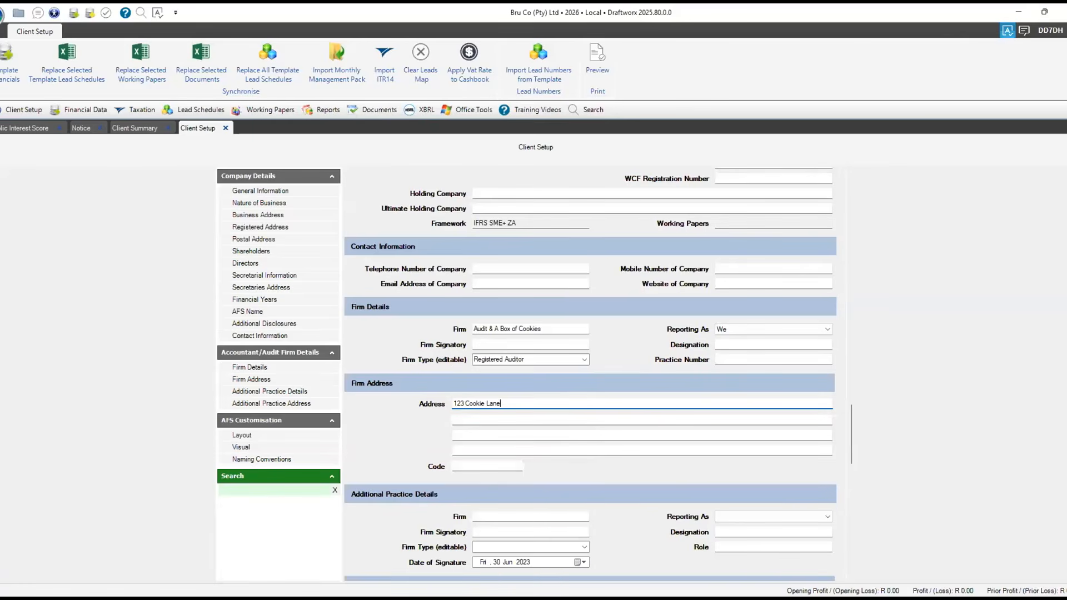
{"action": "left_click", "coordinate": [455, 416]}
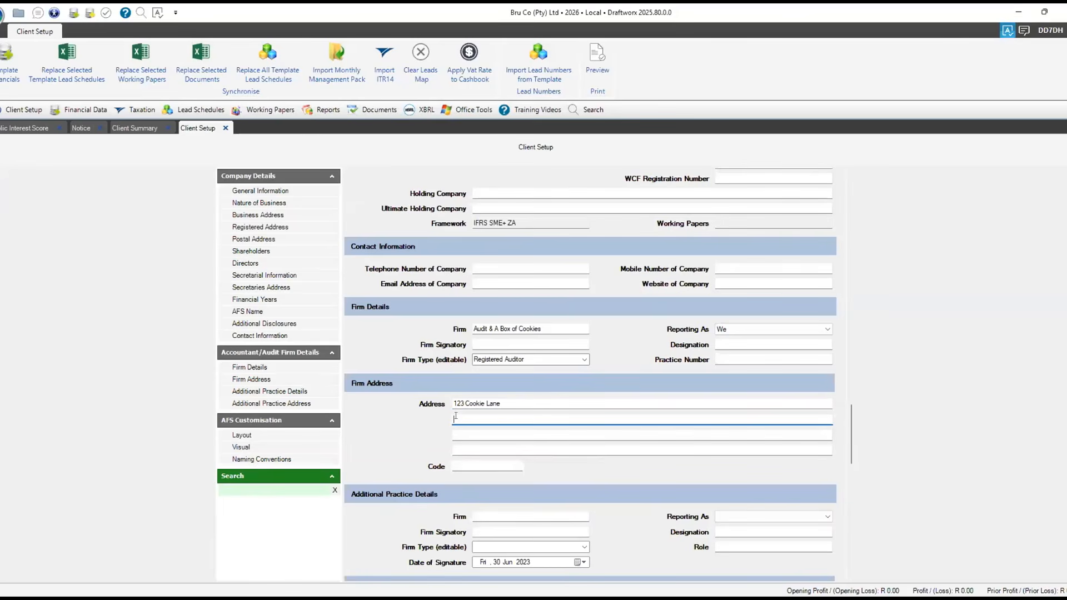
{"action": "type", "text": "CookieLand"}
{"action": "left_click", "coordinate": [466, 461]}
{"action": "type", "text": "1234"}
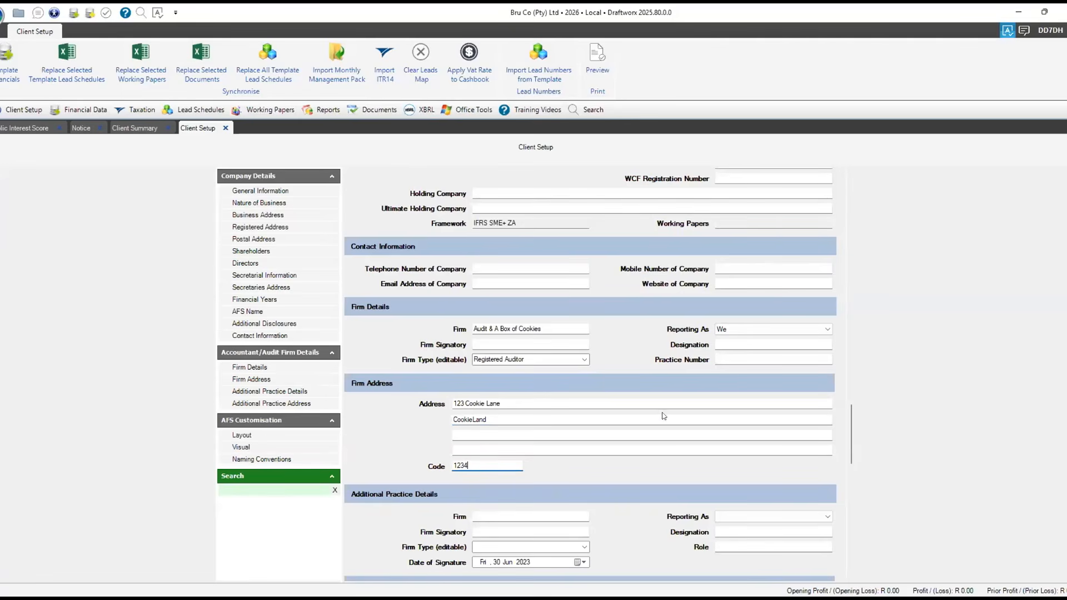
Enter Bru Co (Pty) as the firm under Additional Practice Details, and fill in the firm signatory's name
{"action": "scroll", "coordinate": [664, 417], "scroll_direction": "down", "scroll_amount": 1}
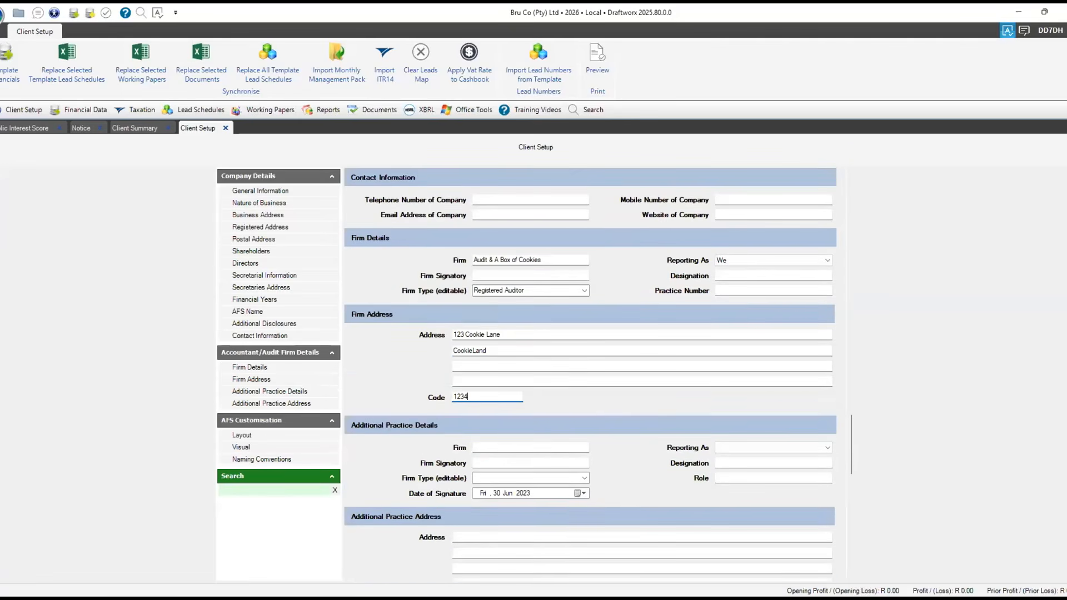
{"action": "scroll", "coordinate": [735, 430], "scroll_direction": "down", "scroll_amount": 1}
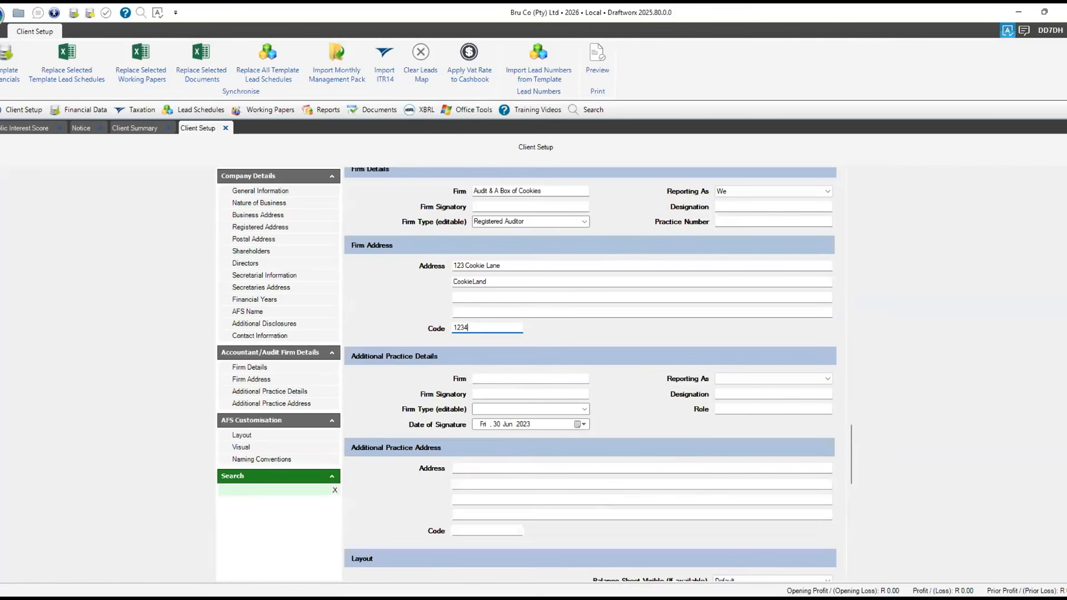
{"action": "left_click", "coordinate": [481, 373]}
{"action": "type", "text": "Bru Co (Pty)"}
{"action": "left_click", "coordinate": [478, 393]}
{"action": "type", "text": "E Spresso"}
Set the additional practice's Reporting As to I, designation to Partner, role to Compiler and firm type to Chartered Accountant CA(SA)
{"action": "left_click", "coordinate": [767, 393]}
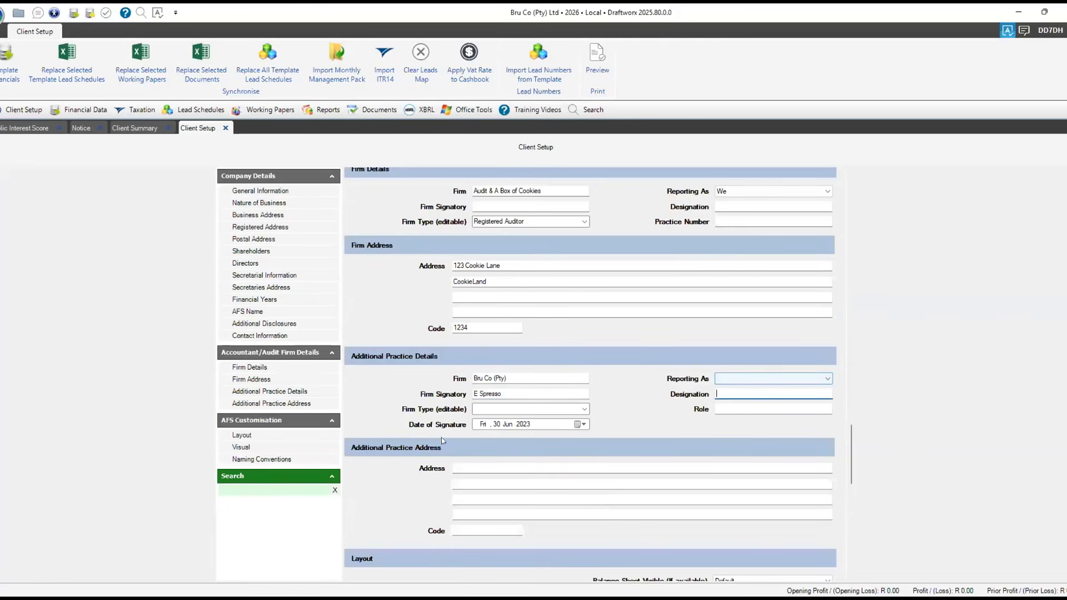
{"action": "left_click", "coordinate": [769, 381]}
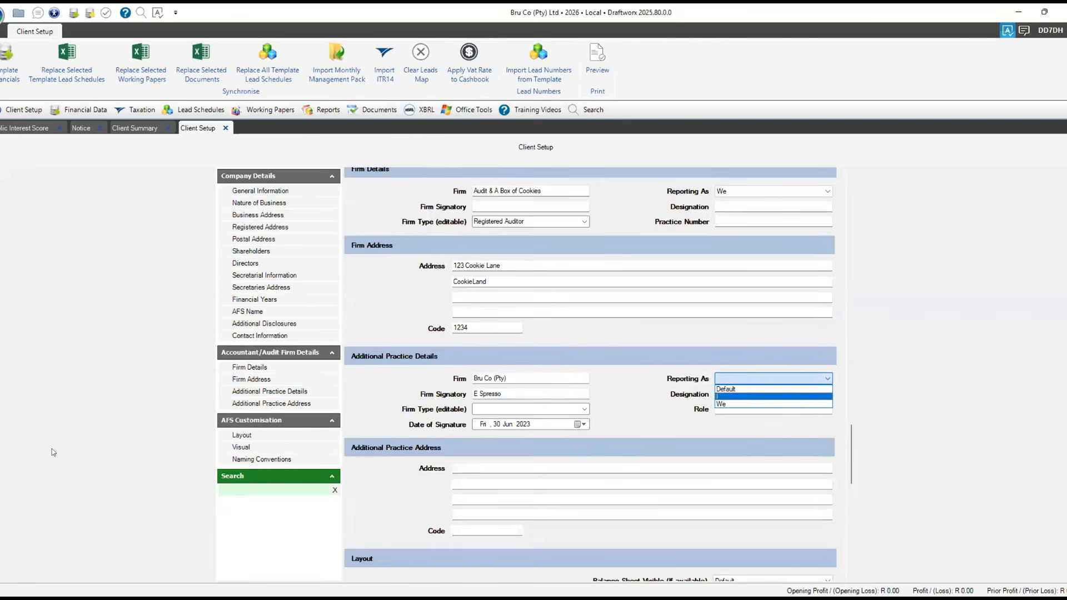
{"action": "left_click", "coordinate": [720, 396]}
{"action": "left_click", "coordinate": [729, 392]}
{"action": "type", "text": "Partner"}
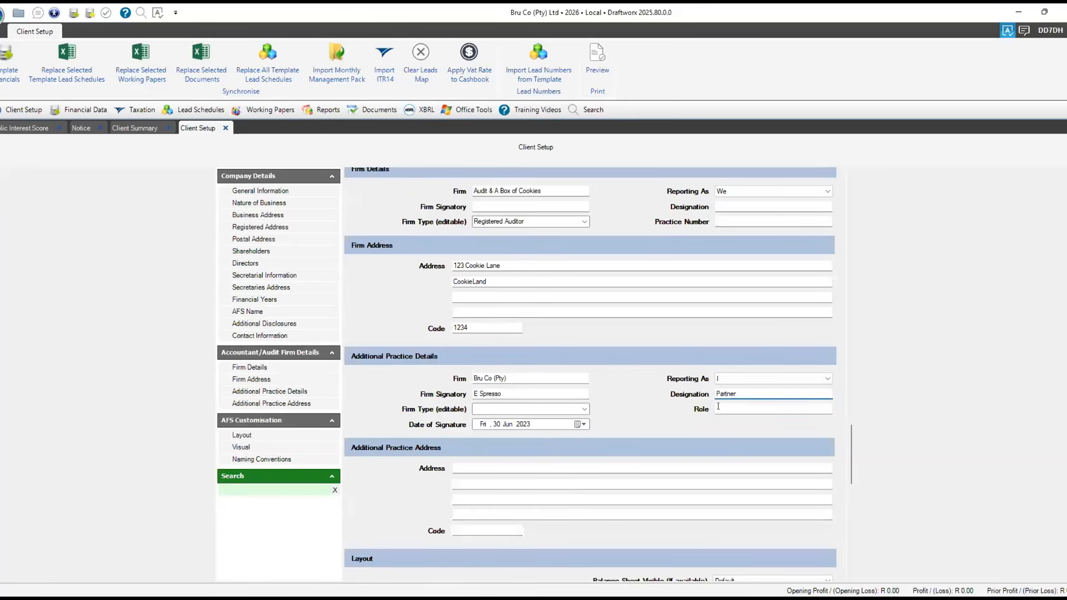
{"action": "left_click", "coordinate": [722, 409]}
{"action": "type", "text": "Compiler"}
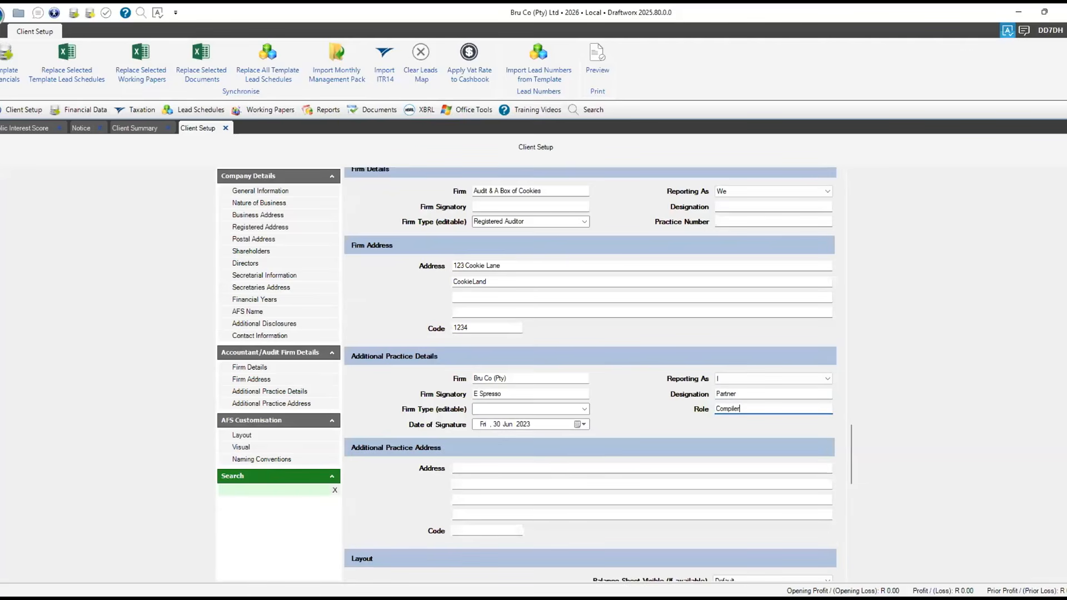
{"action": "left_click", "coordinate": [584, 408]}
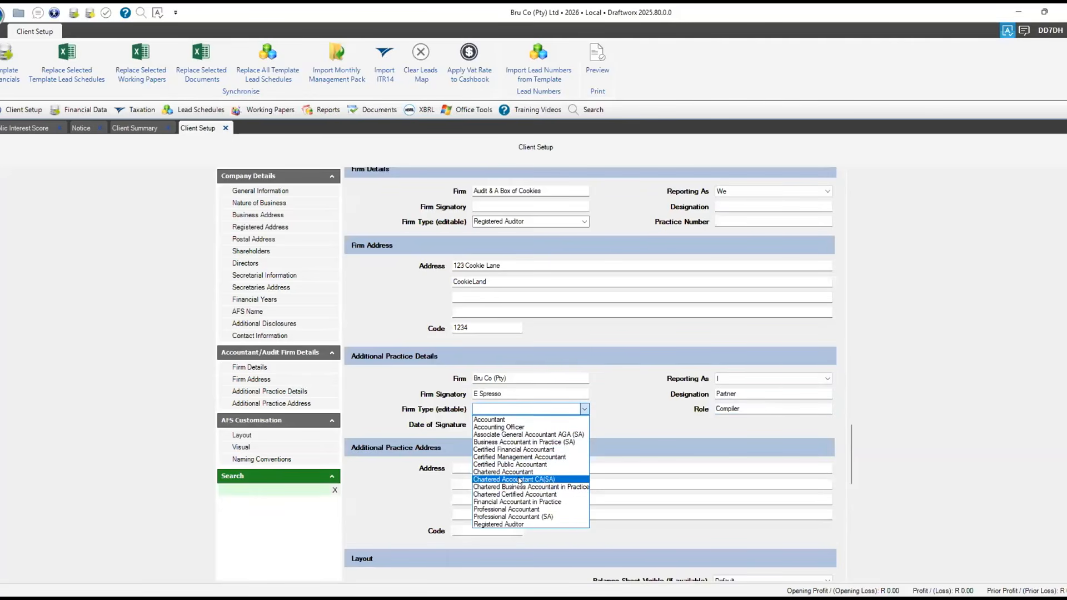
{"action": "left_click", "coordinate": [518, 480]}
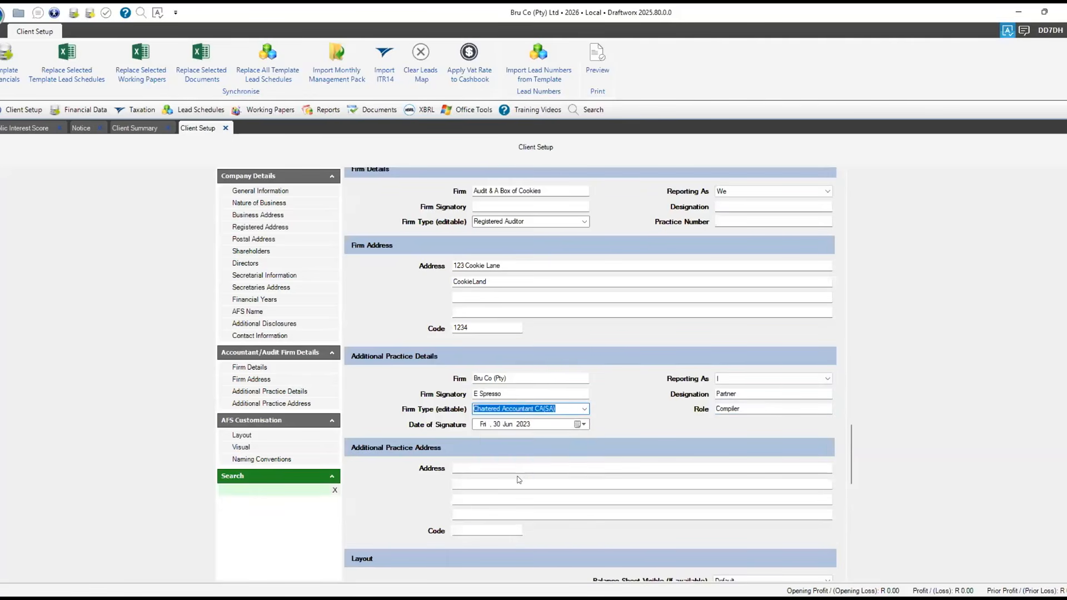
Set the Date of Signature under Additional Practice Details to 22 January 2026
{"action": "left_click", "coordinate": [580, 425]}
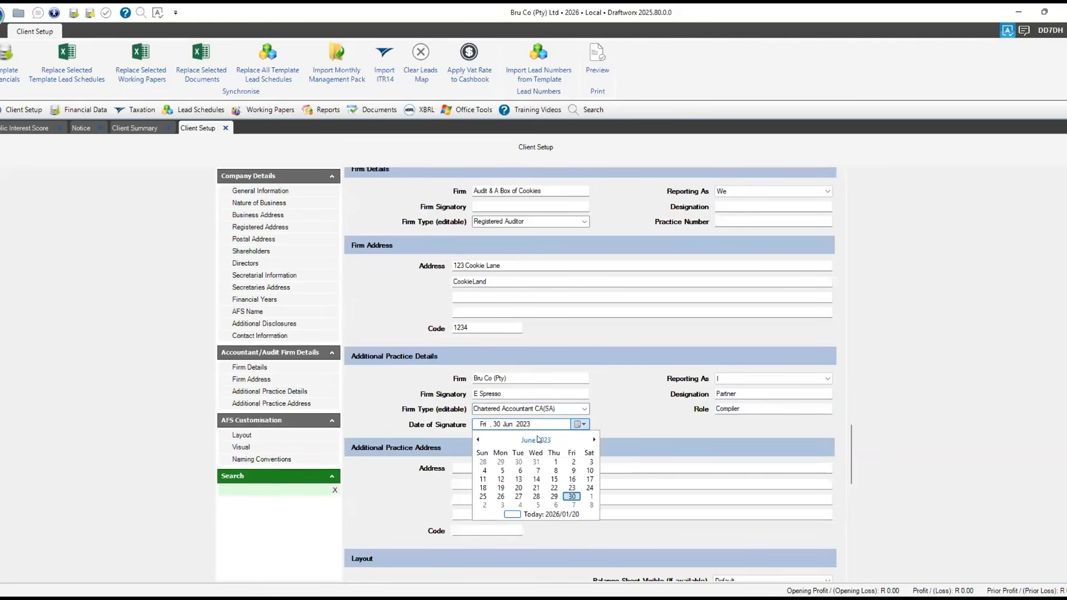
{"action": "left_click", "coordinate": [538, 440]}
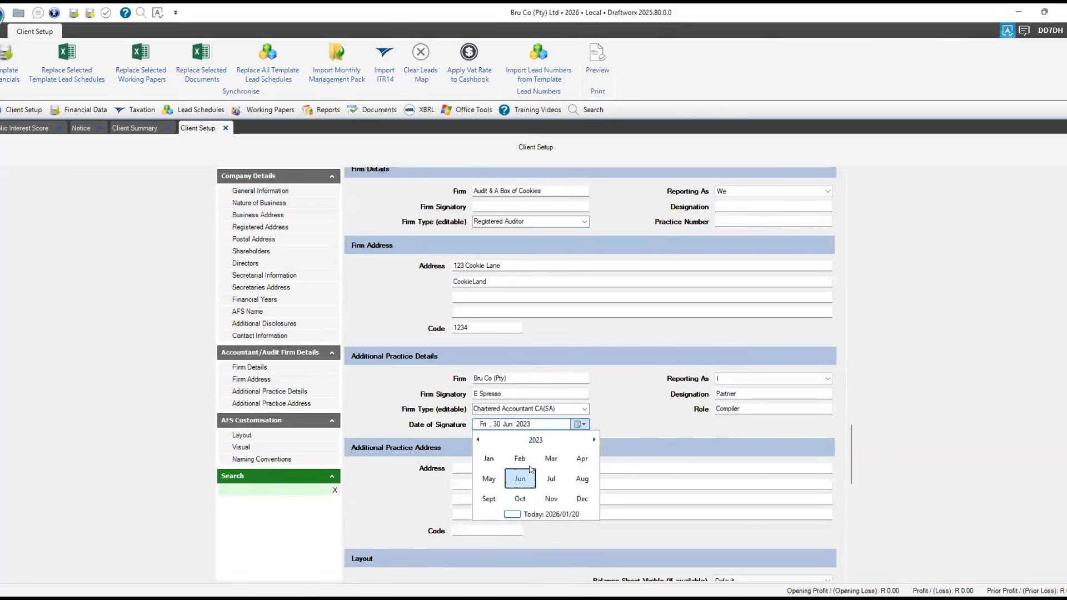
{"action": "left_click", "coordinate": [536, 441]}
{"action": "left_click", "coordinate": [581, 479]}
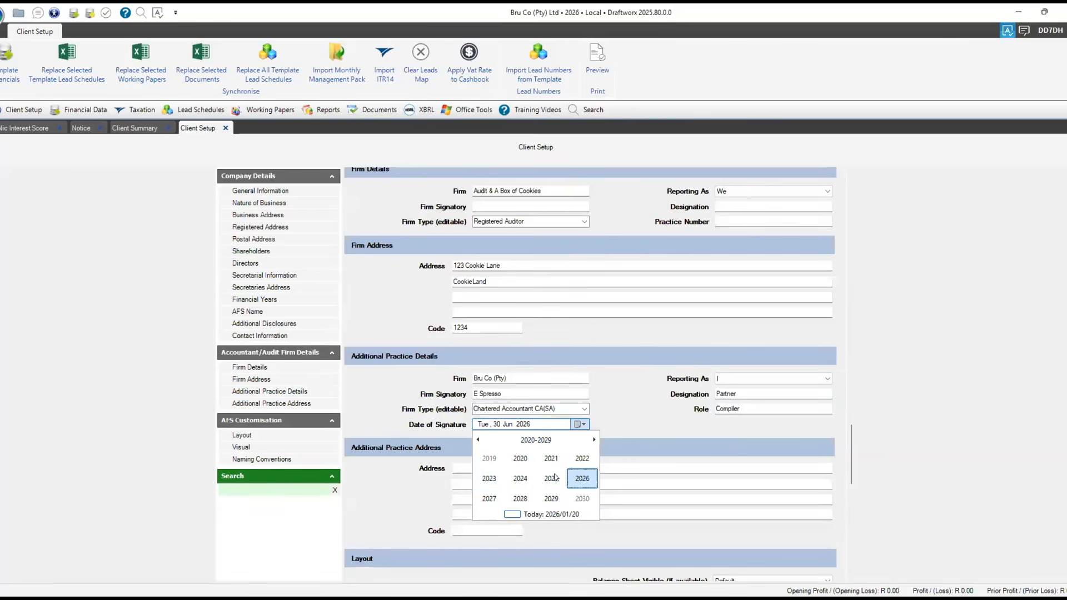
{"action": "left_click", "coordinate": [488, 459]}
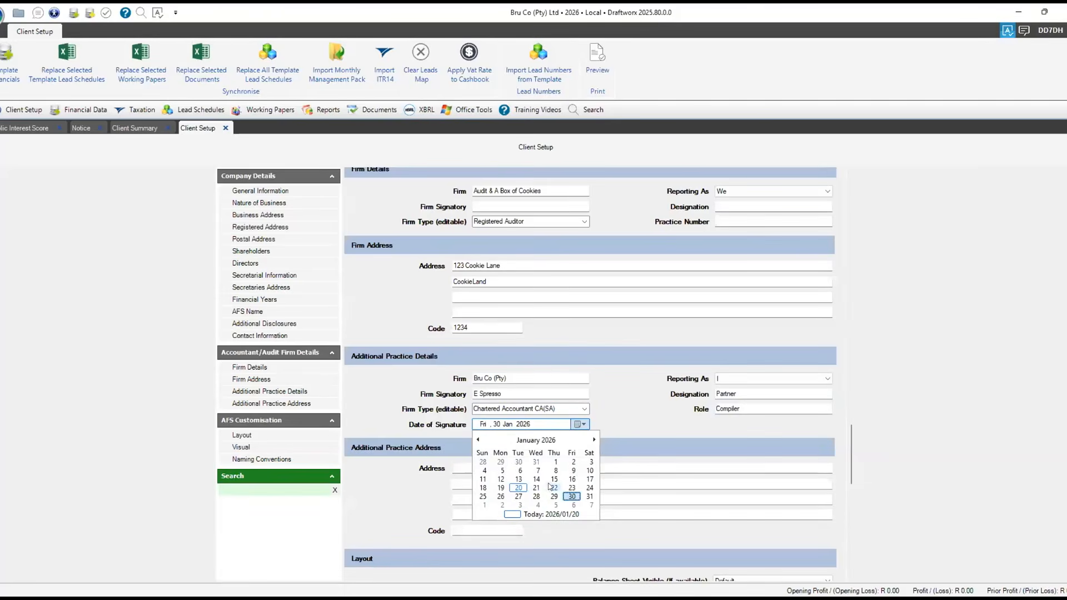
{"action": "left_click", "coordinate": [552, 487]}
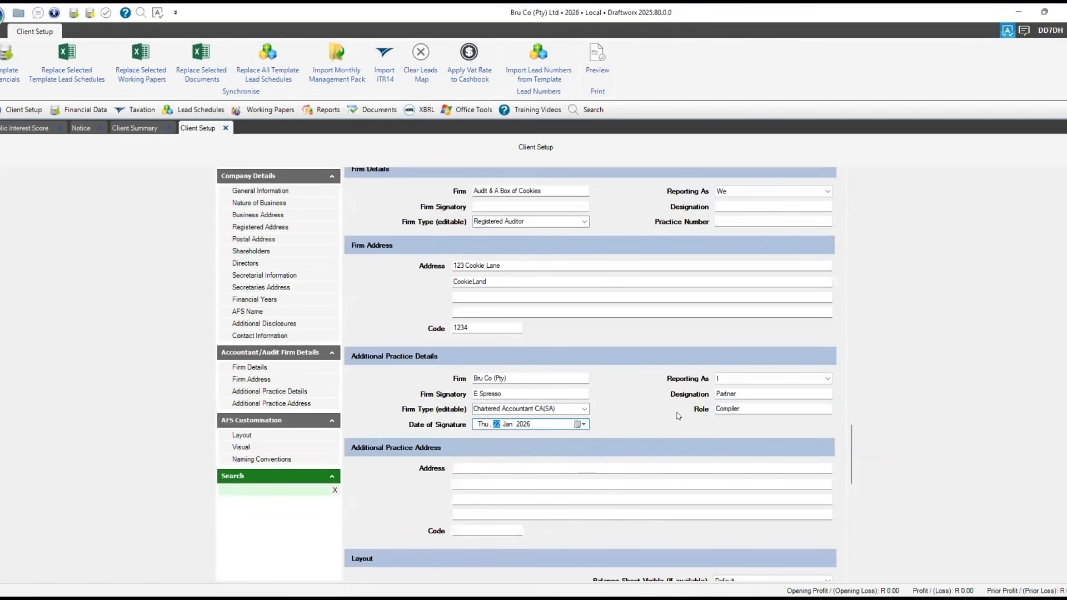
Fill in the Additional Practice Address section with the practice's street address, suburb, town and postal code
{"action": "scroll", "coordinate": [630, 419], "scroll_direction": "down", "scroll_amount": 2}
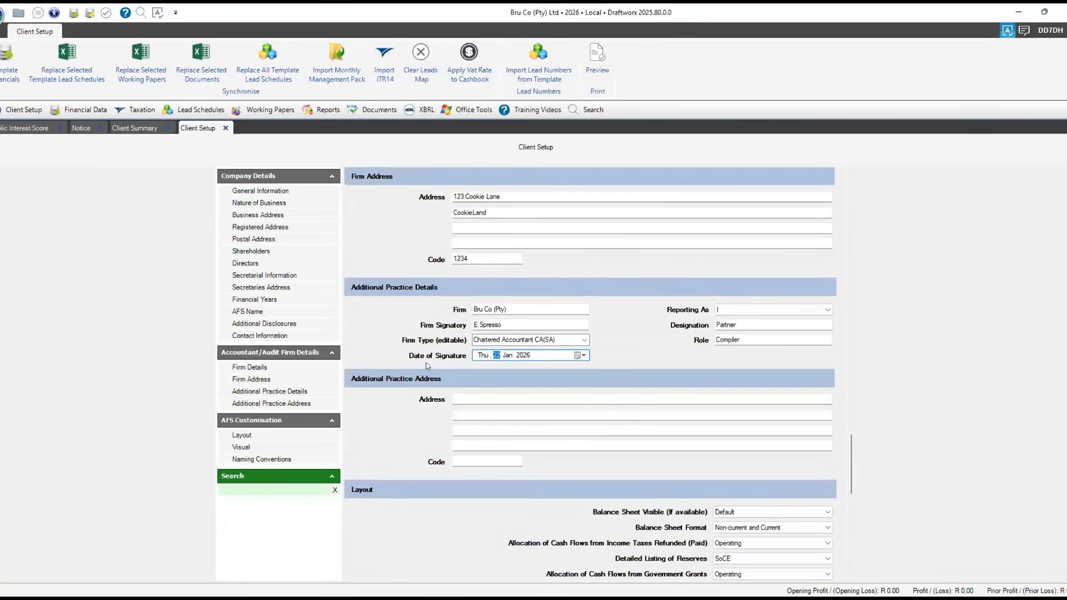
{"action": "left_click", "coordinate": [468, 397]}
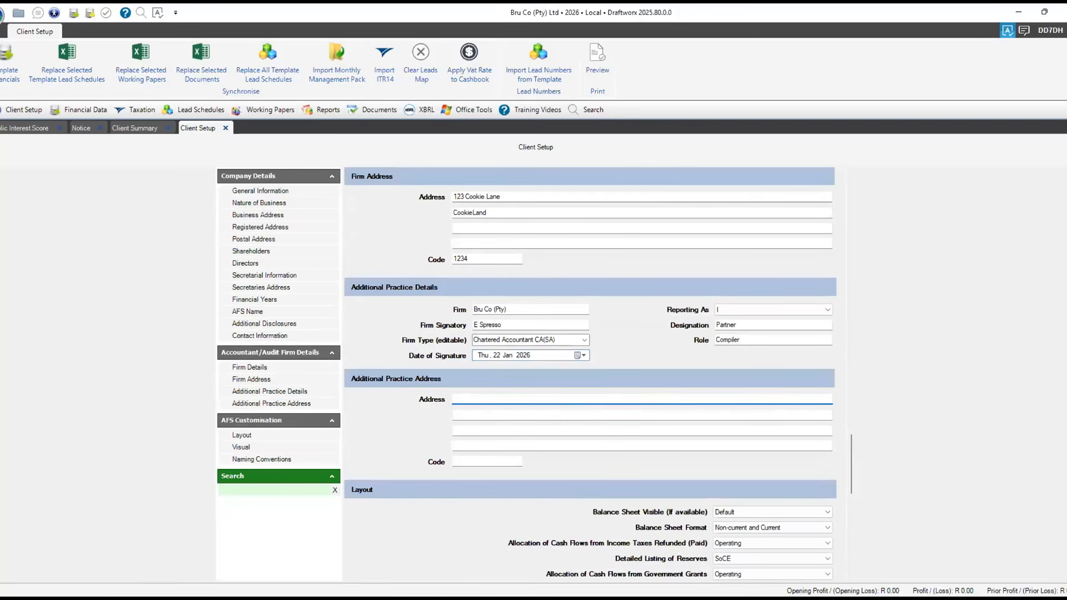
{"action": "left_click", "coordinate": [456, 398]}
{"action": "type", "text": "1 Wakey Juice Avenue"}
{"action": "left_click", "coordinate": [467, 415]}
{"action": "type", "text": "Mornng Jolt"}
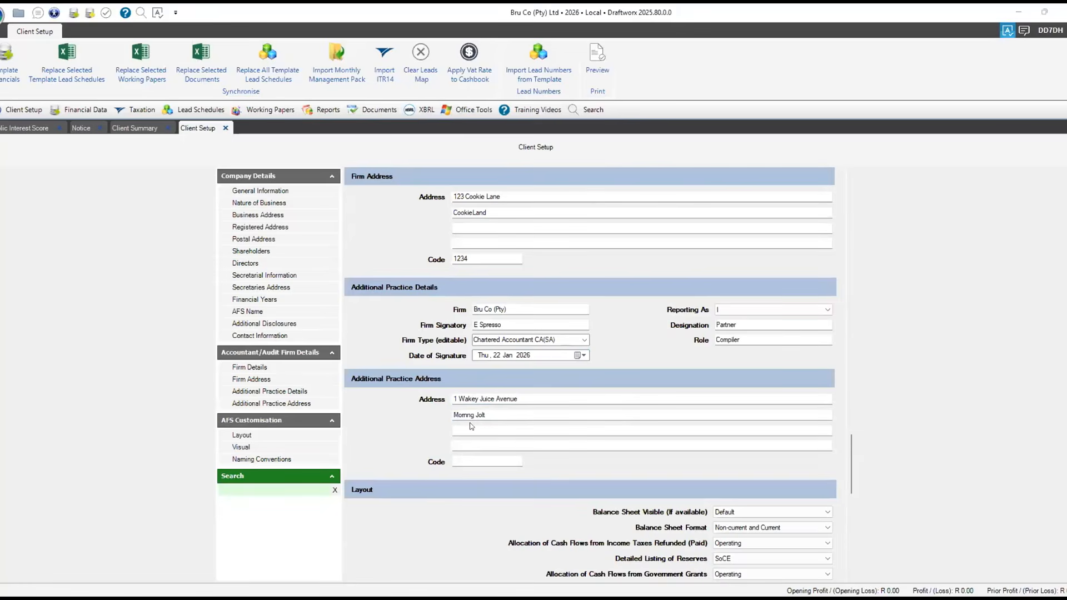
{"action": "type", "text": "Lively Land"}
{"action": "left_click", "coordinate": [465, 460]}
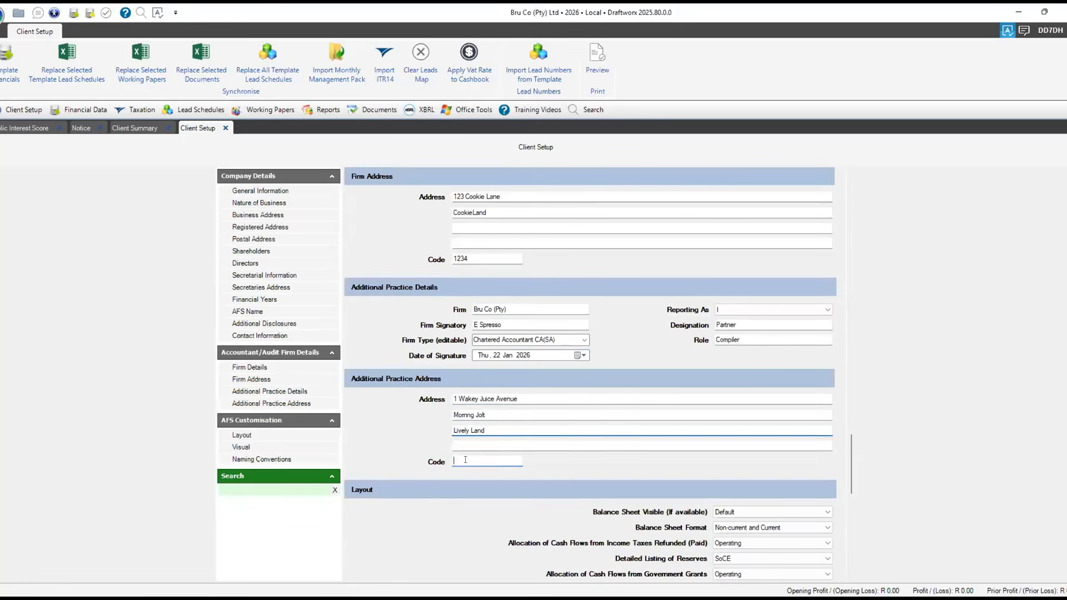
{"action": "type", "text": "4567"}
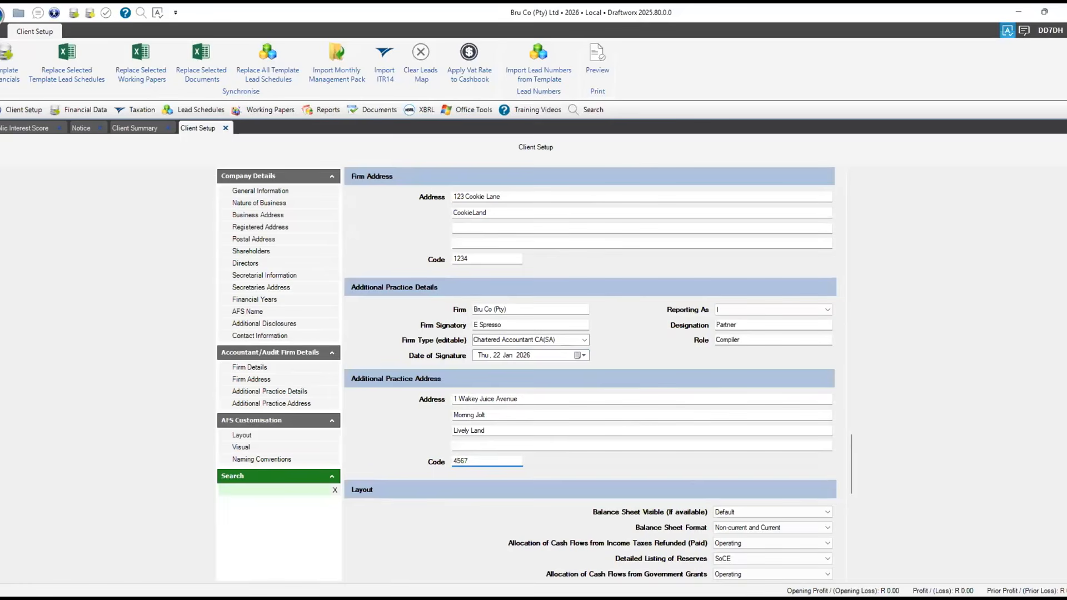
Review the Layout choices for balance sheet visibility, balance sheet format and separate or combined accounting policies
{"action": "scroll", "coordinate": [824, 409], "scroll_direction": "down", "scroll_amount": 1}
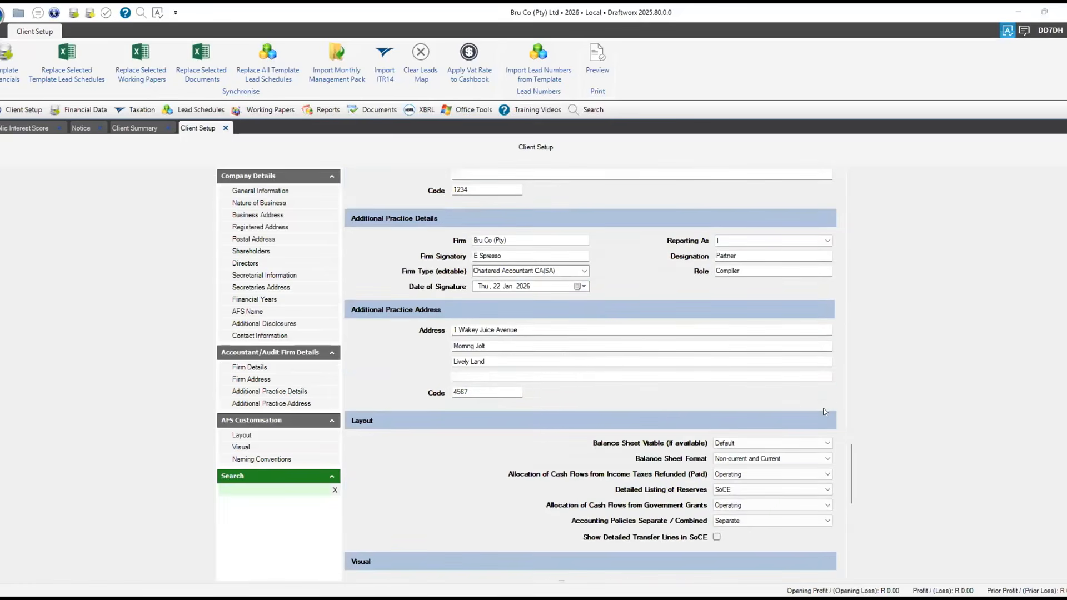
{"action": "scroll", "coordinate": [825, 412], "scroll_direction": "down", "scroll_amount": 1}
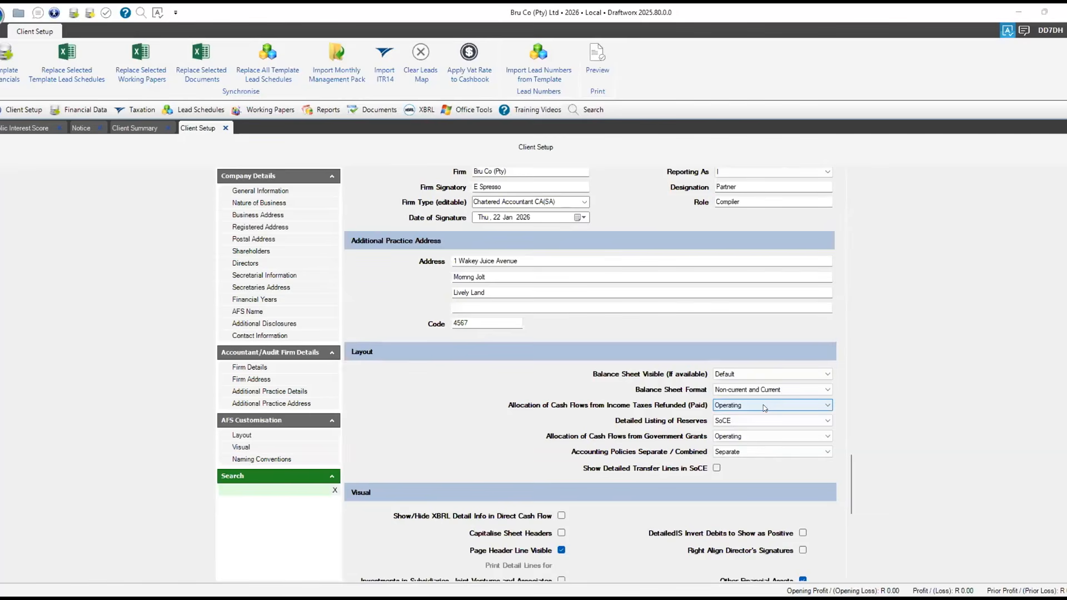
{"action": "left_click", "coordinate": [774, 376]}
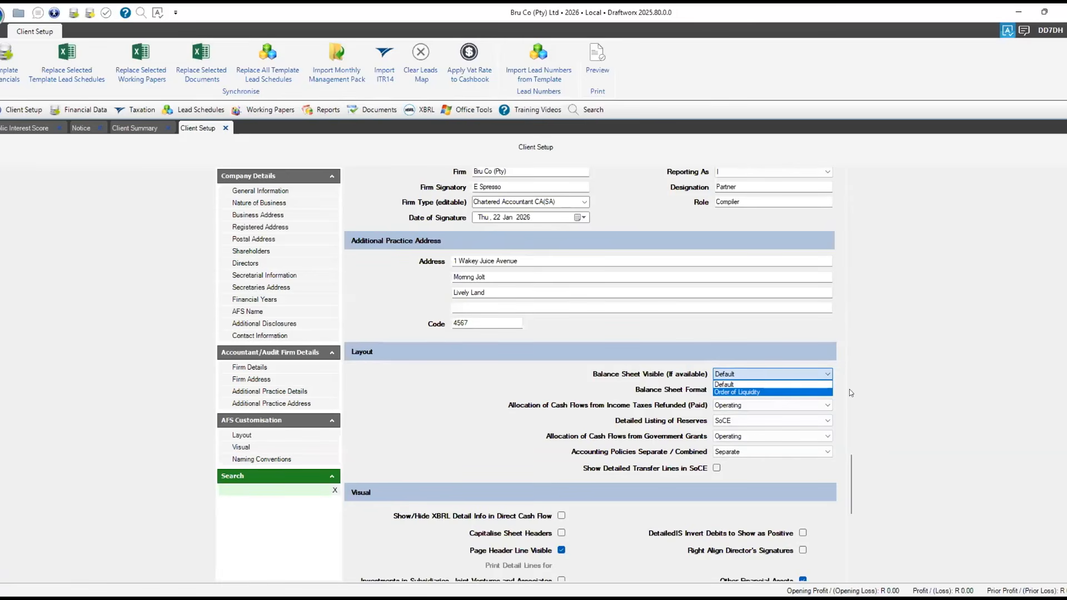
{"action": "left_click", "coordinate": [832, 393]}
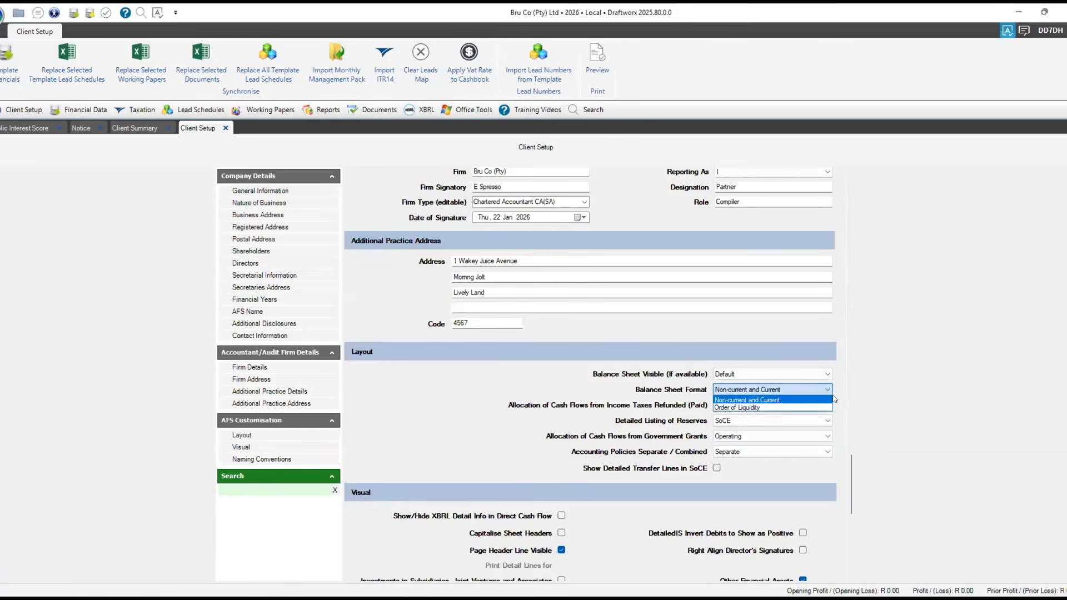
{"action": "left_click", "coordinate": [832, 389]}
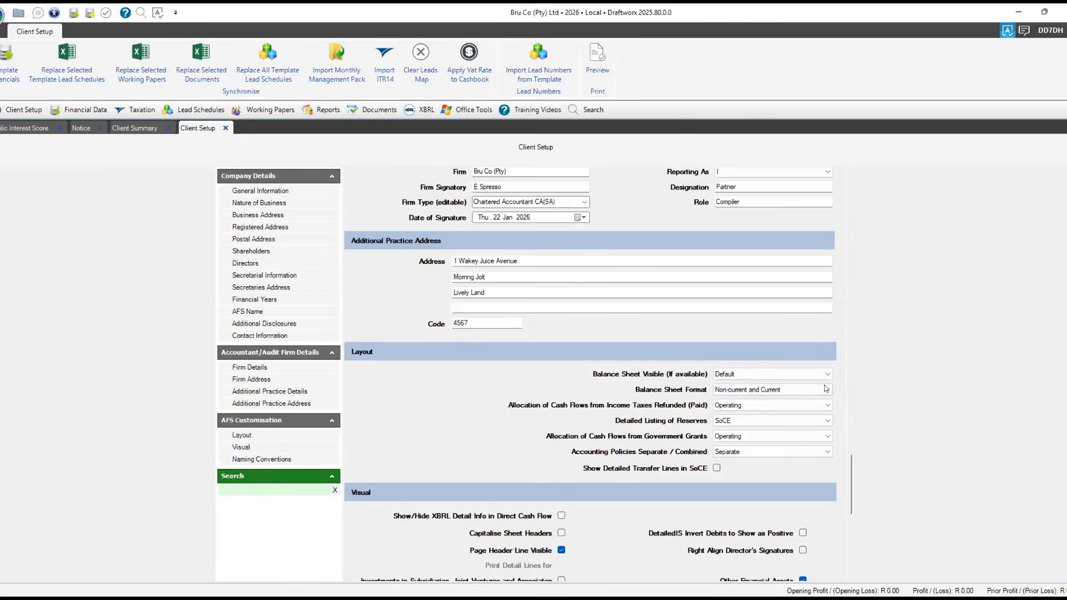
{"action": "left_click", "coordinate": [750, 437]}
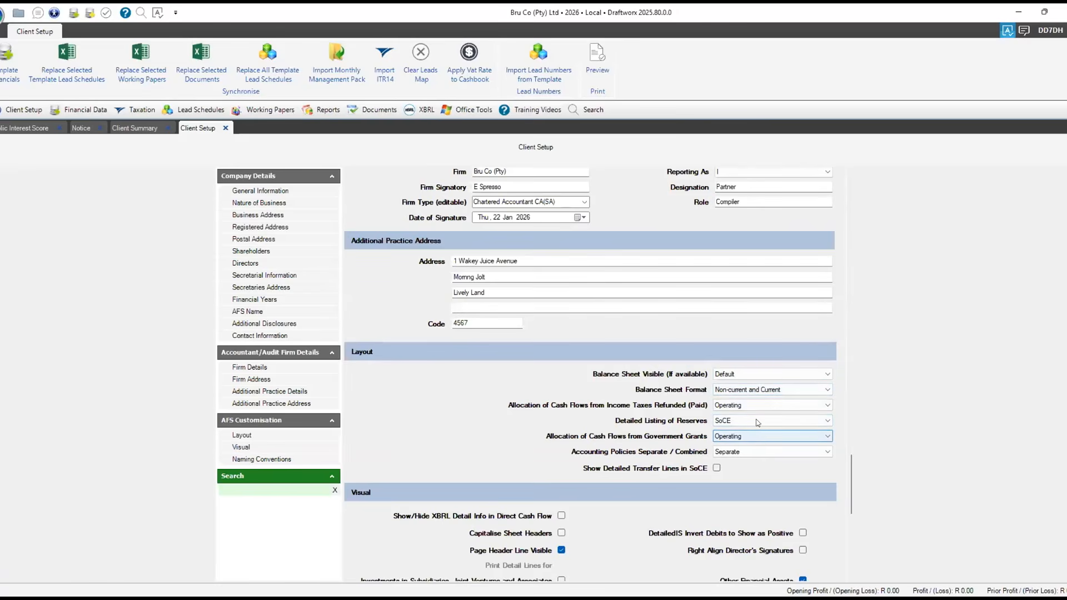
{"action": "left_click", "coordinate": [731, 451]}
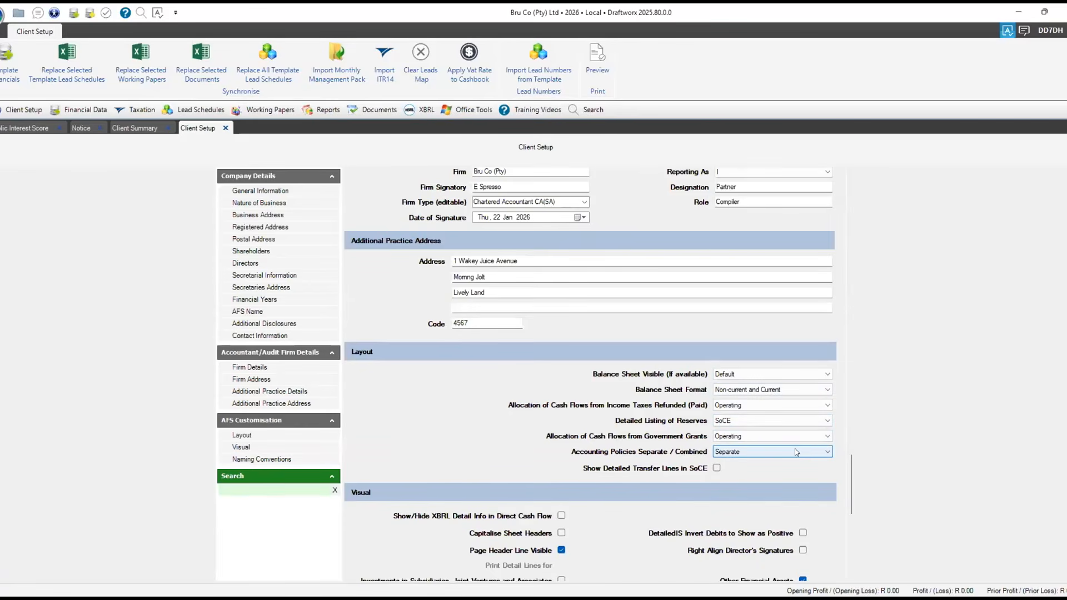
{"action": "left_click", "coordinate": [825, 453]}
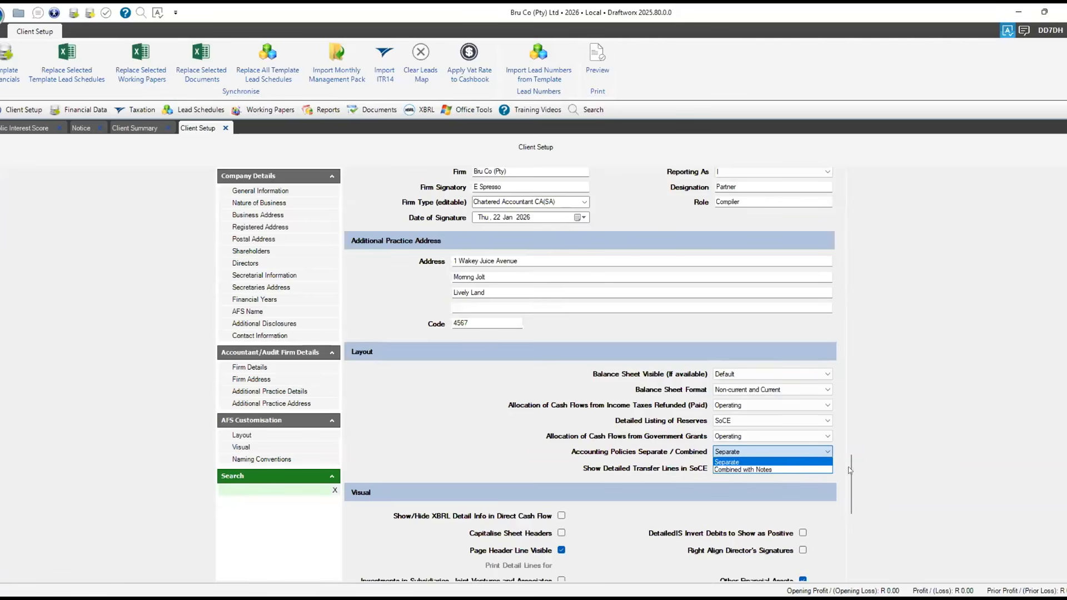
{"action": "left_click", "coordinate": [819, 474]}
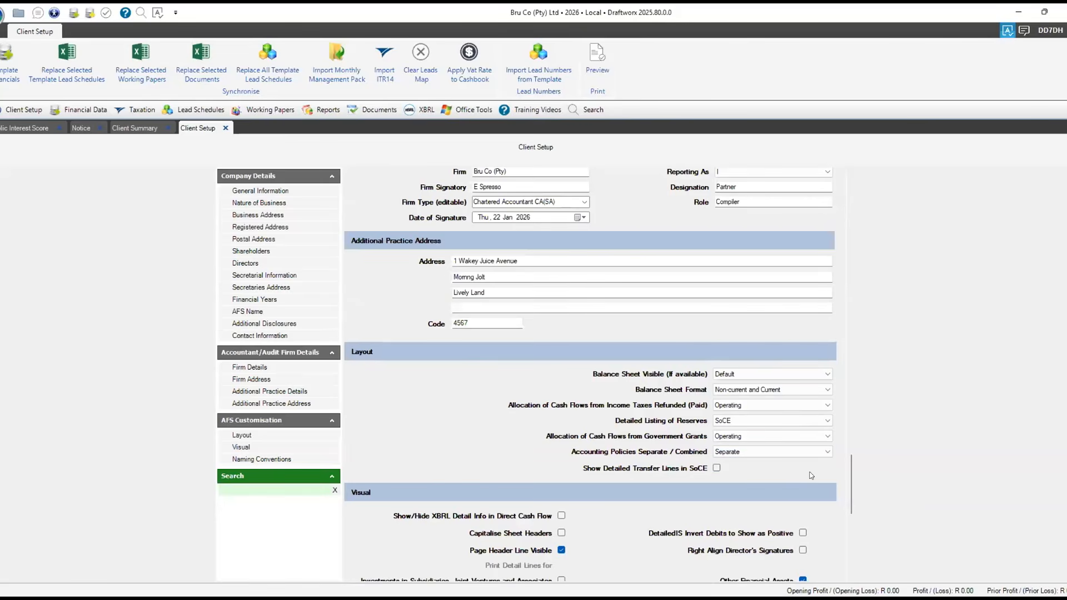
Look through the Visual section and examine the choices for Signature Date Settings
{"action": "scroll", "coordinate": [795, 471], "scroll_direction": "down", "scroll_amount": 3}
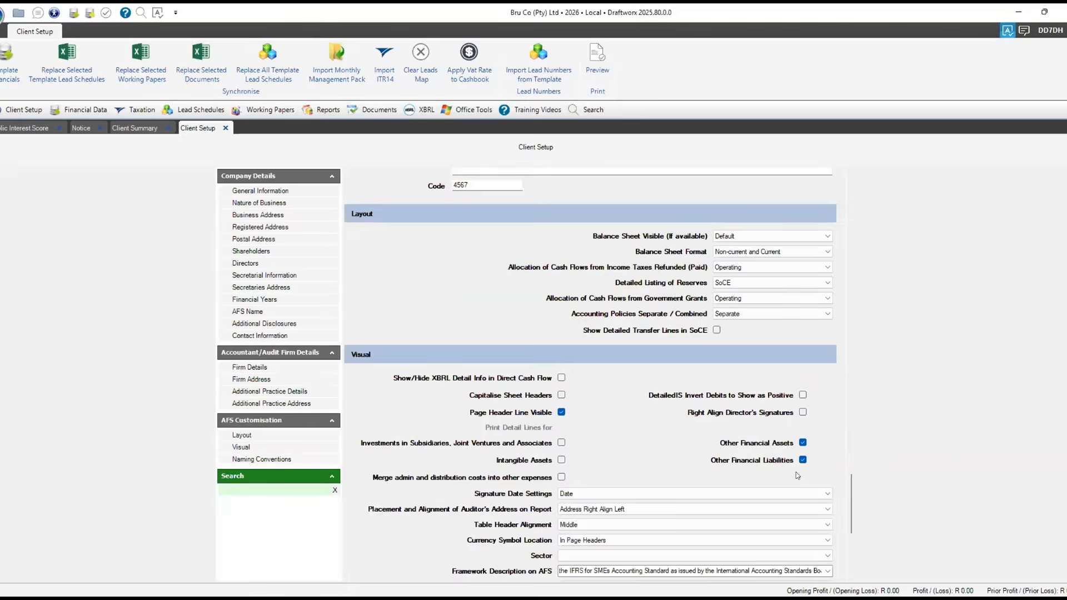
{"action": "scroll", "coordinate": [797, 473], "scroll_direction": "down", "scroll_amount": 2}
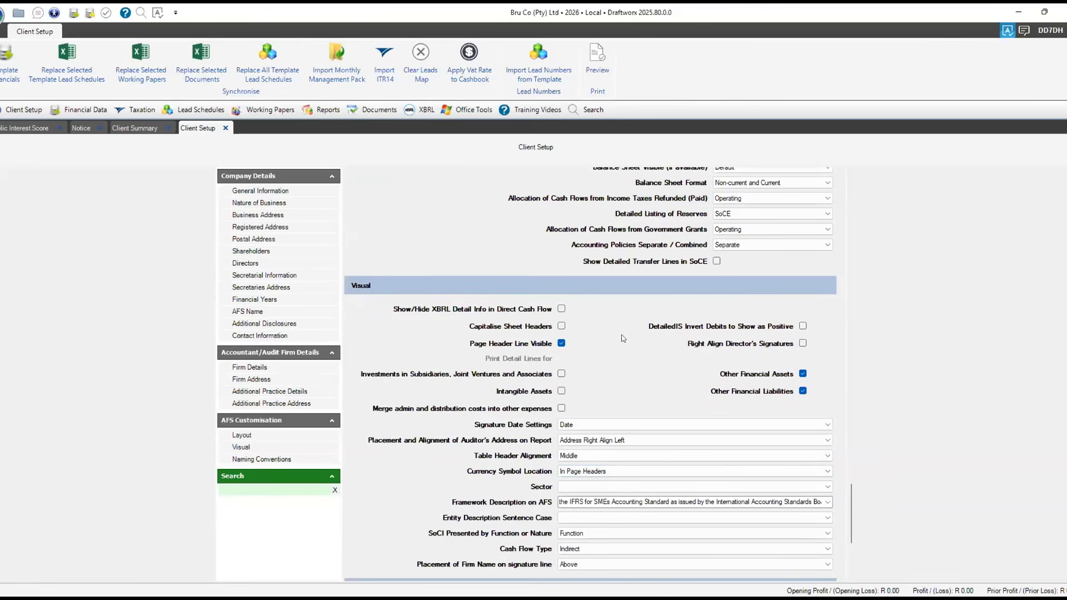
{"action": "scroll", "coordinate": [628, 339], "scroll_direction": "up", "scroll_amount": 4}
{"action": "scroll", "coordinate": [633, 349], "scroll_direction": "down", "scroll_amount": 2}
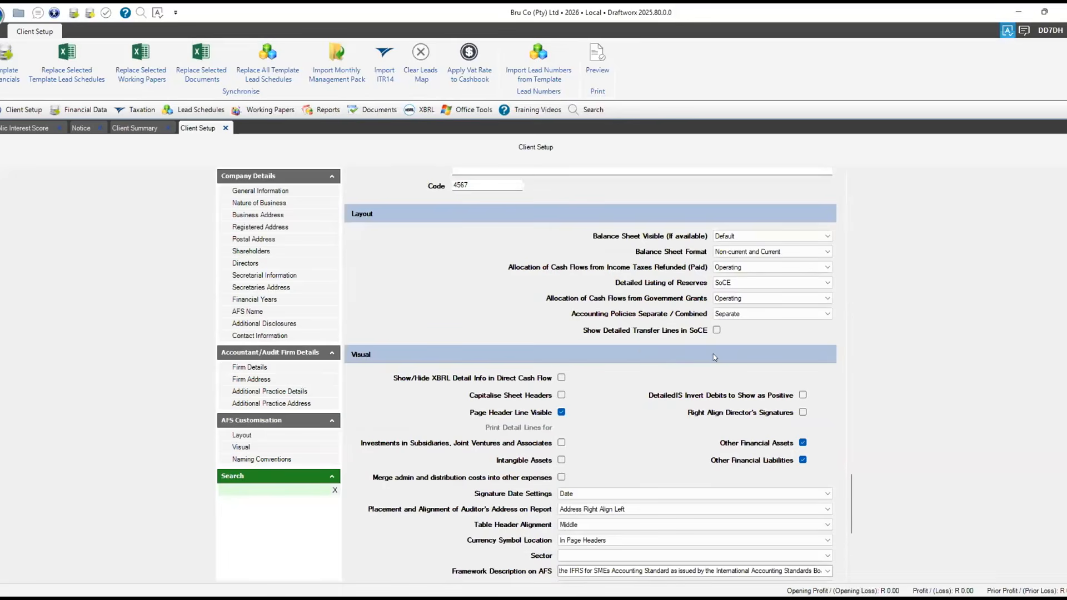
{"action": "scroll", "coordinate": [738, 354], "scroll_direction": "down", "scroll_amount": 2}
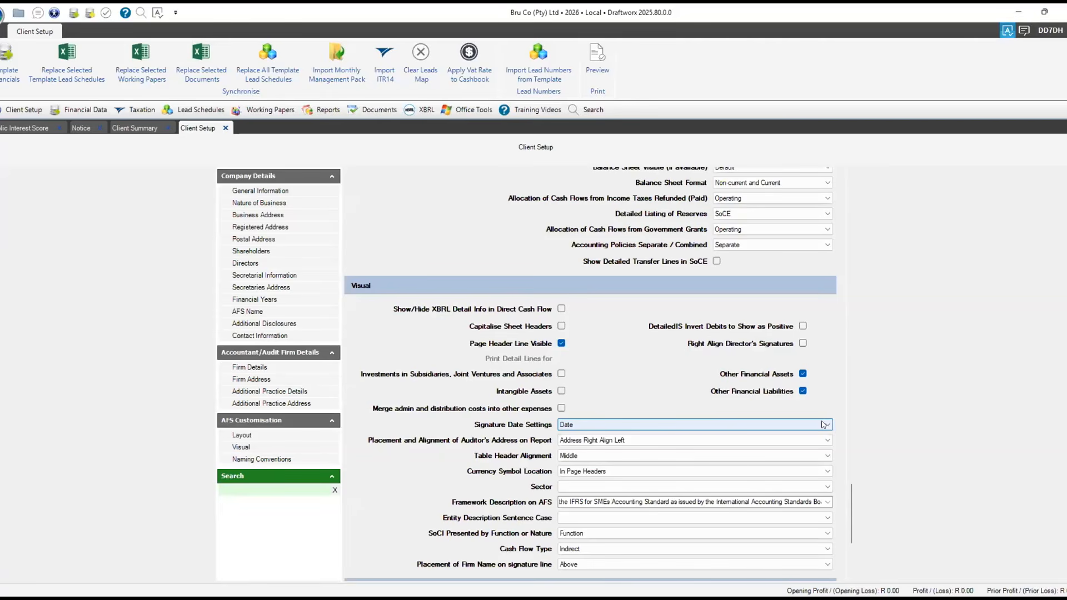
{"action": "left_click", "coordinate": [797, 428]}
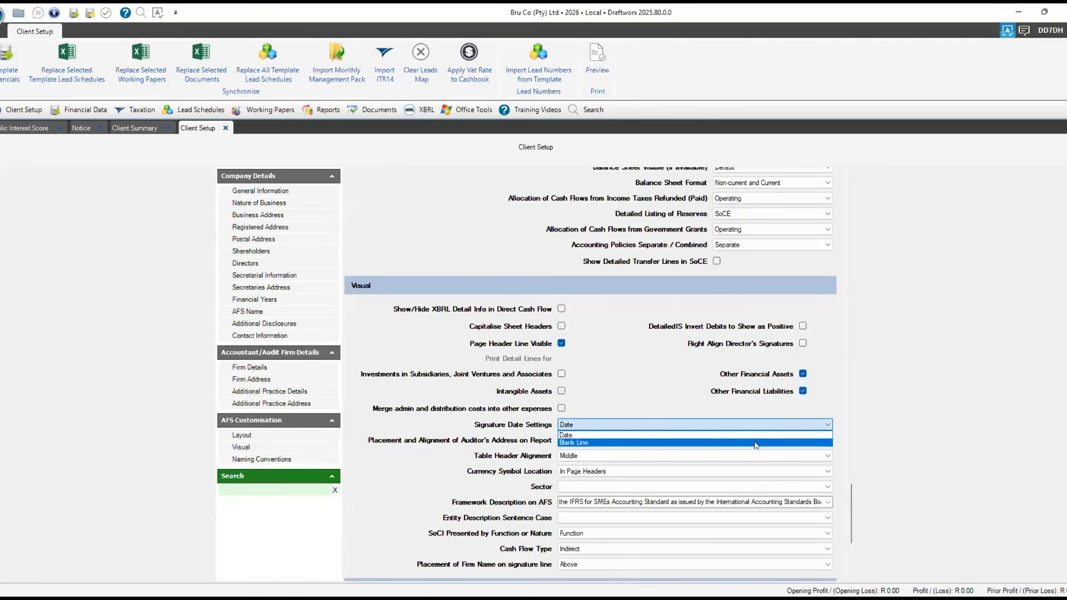
{"action": "left_click", "coordinate": [833, 426]}
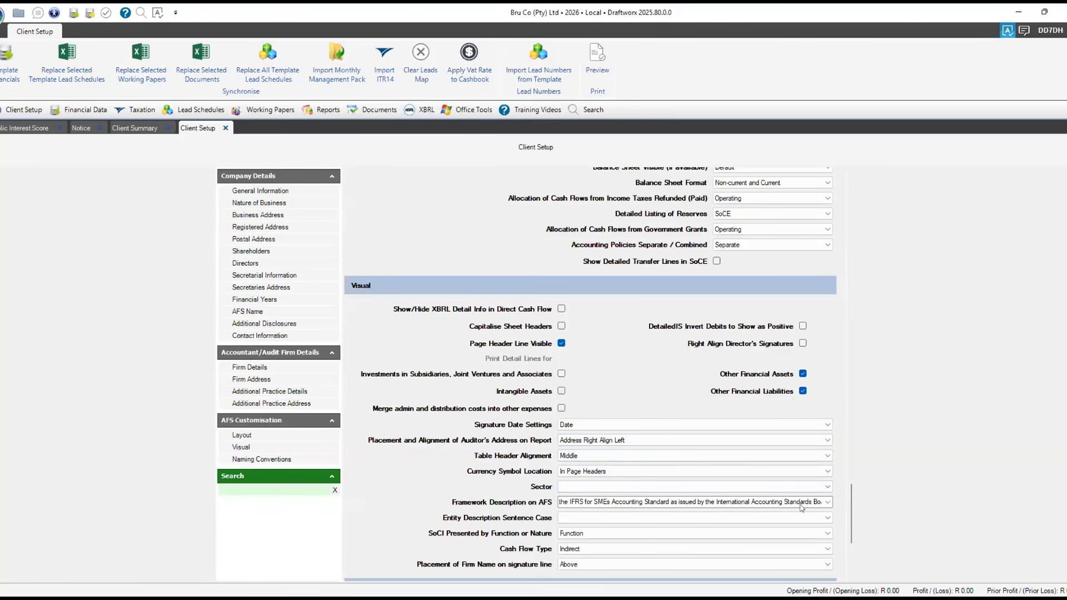
Examine the available choices for Framework Description on AFS, SoCI Presented by Function or Nature, and Cash Flow Type
{"action": "left_click", "coordinate": [827, 502]}
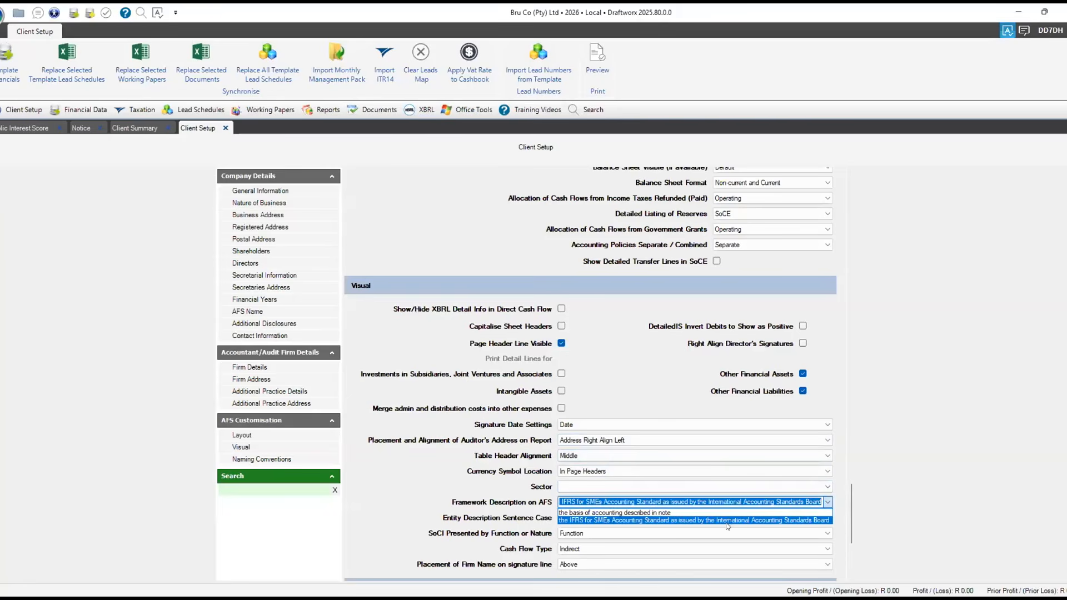
{"action": "left_click", "coordinate": [829, 502]}
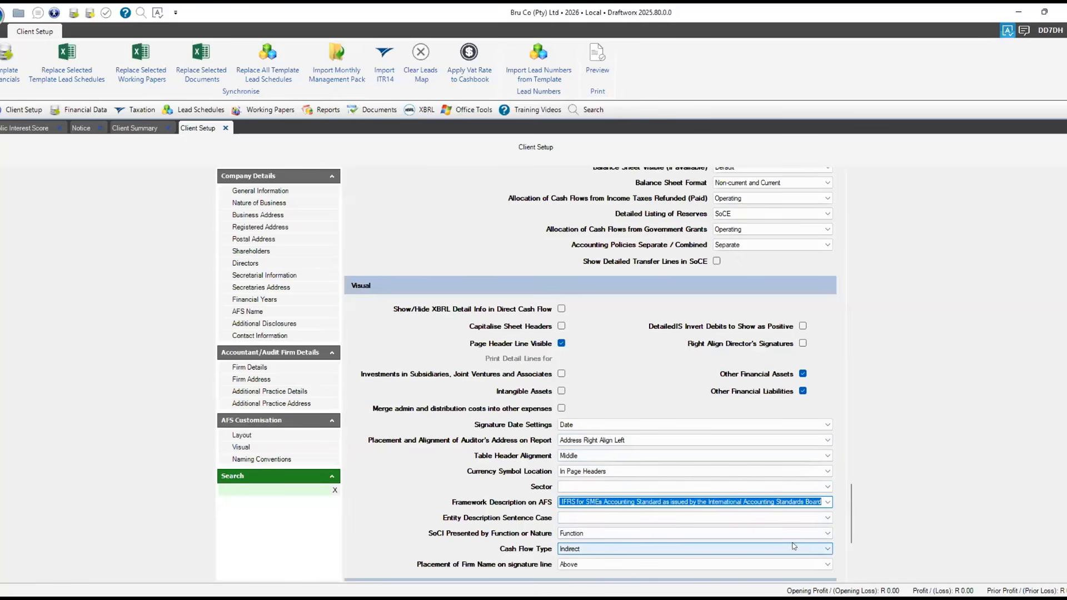
{"action": "left_click", "coordinate": [823, 534]}
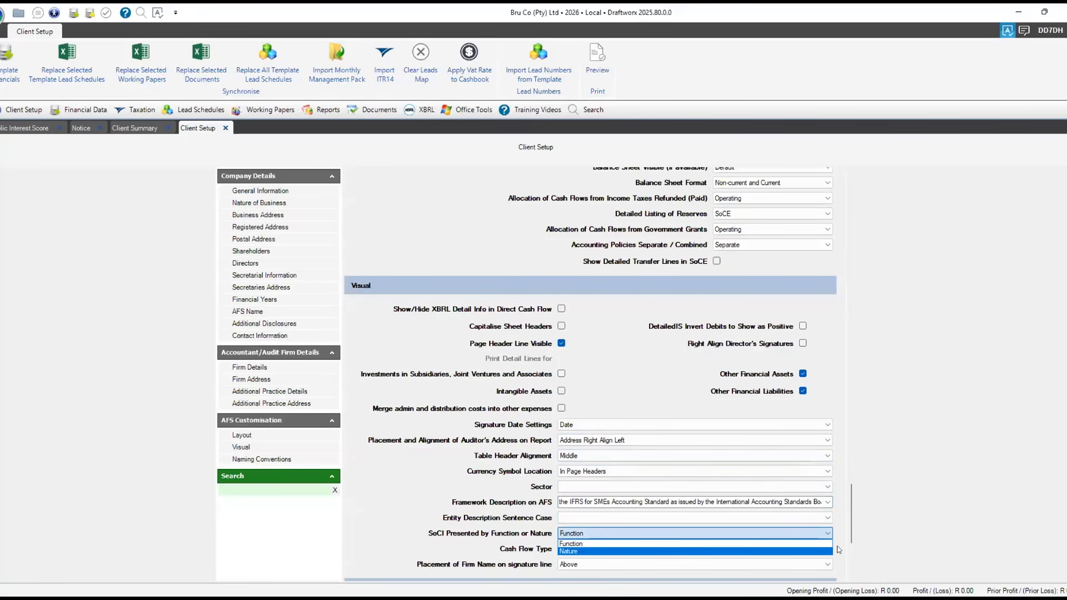
{"action": "left_click", "coordinate": [826, 550]}
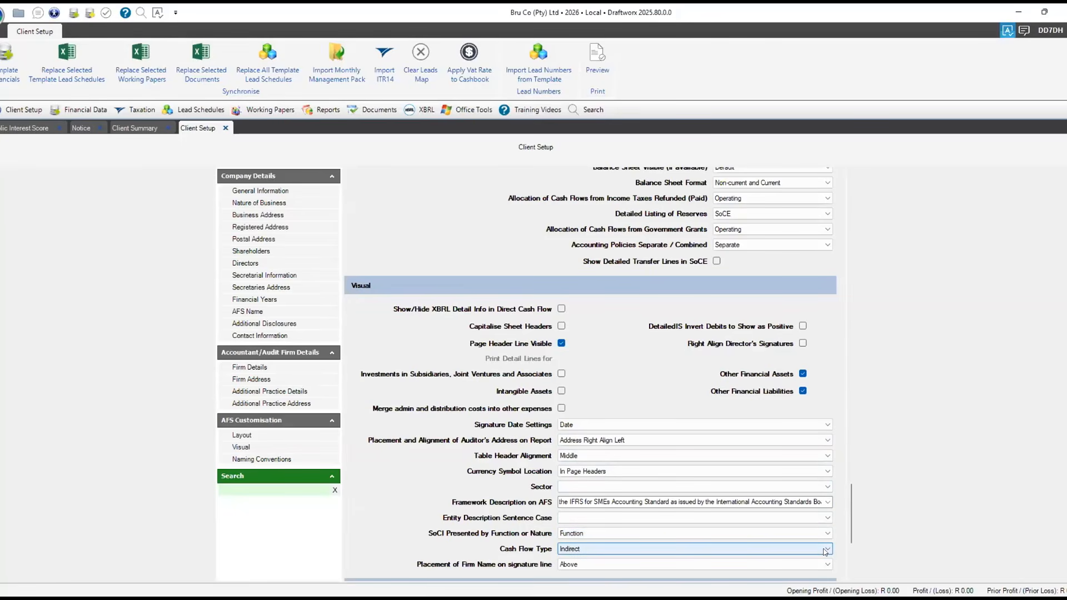
{"action": "left_click", "coordinate": [826, 550]}
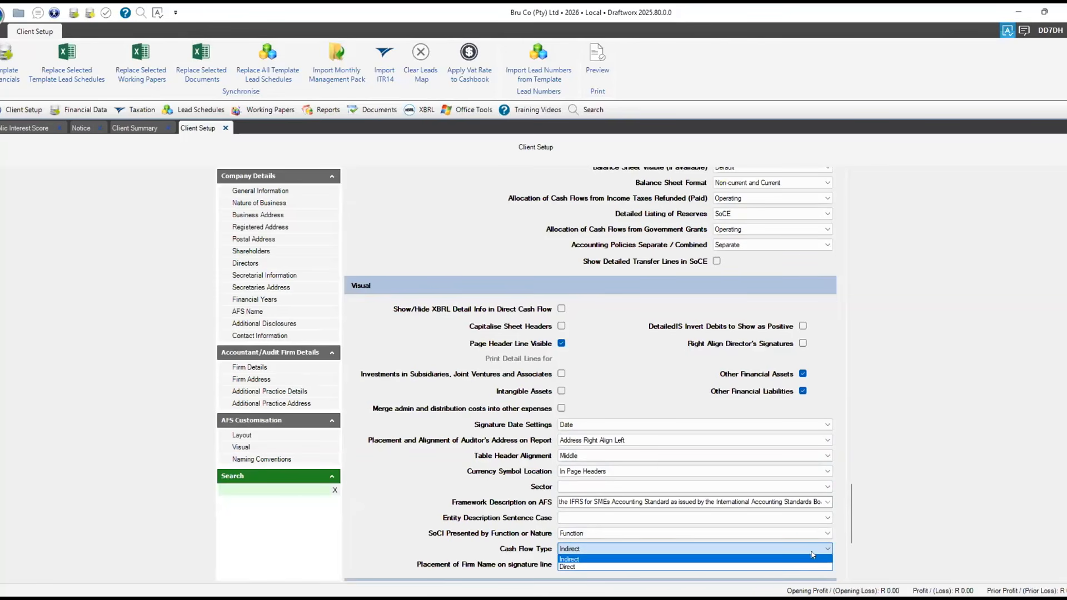
{"action": "left_click", "coordinate": [825, 499]}
Look through the Naming Conventions section and examine the choices for Applicable Act
{"action": "scroll", "coordinate": [848, 502], "scroll_direction": "down", "scroll_amount": 3}
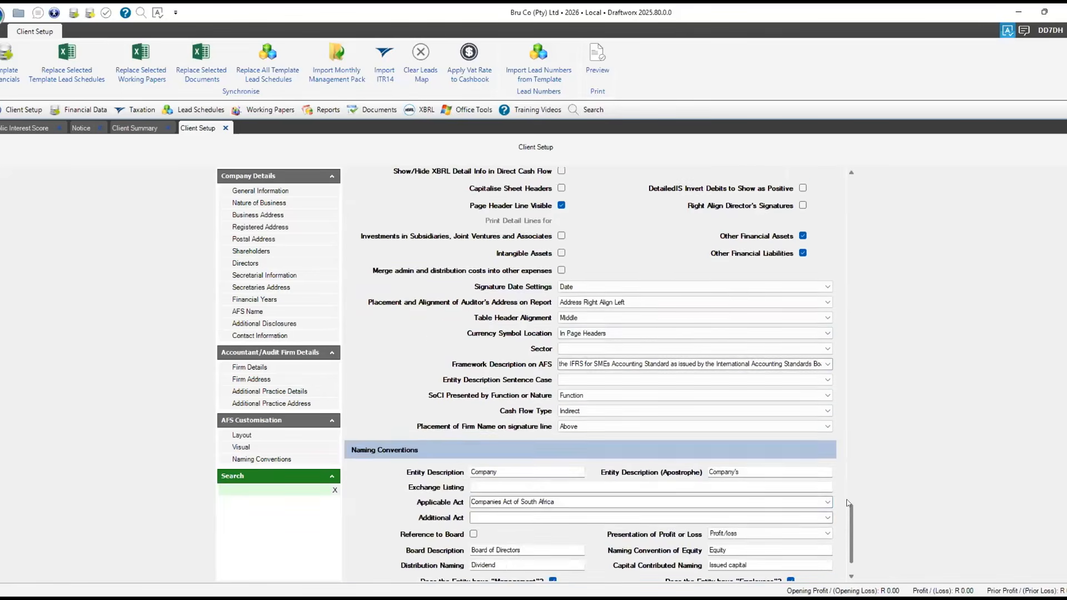
{"action": "scroll", "coordinate": [847, 501], "scroll_direction": "down", "scroll_amount": 1}
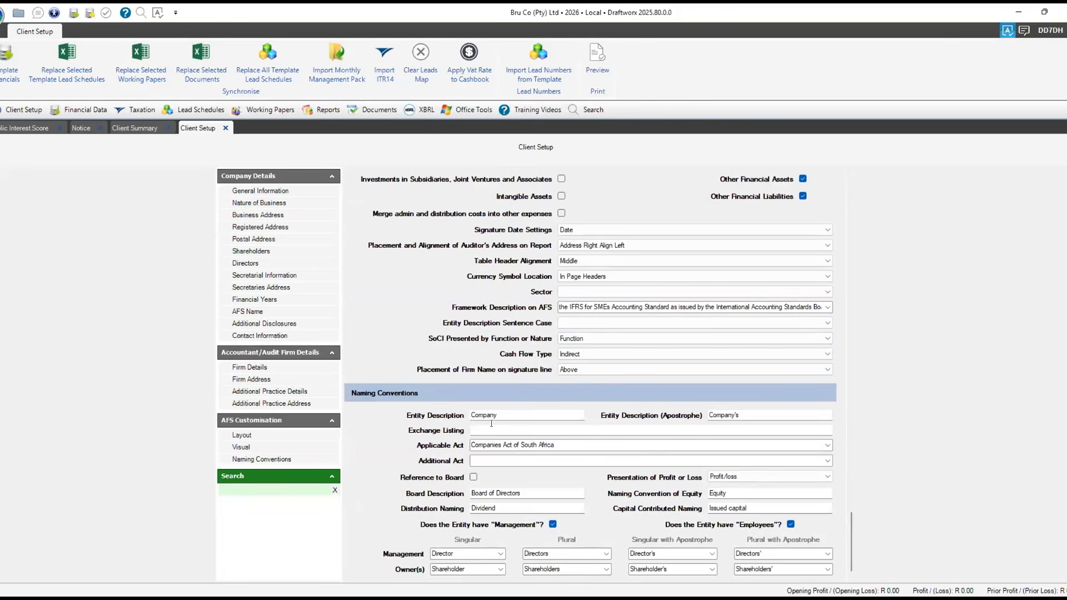
{"action": "left_click", "coordinate": [460, 414]}
{"action": "left_click", "coordinate": [827, 445]}
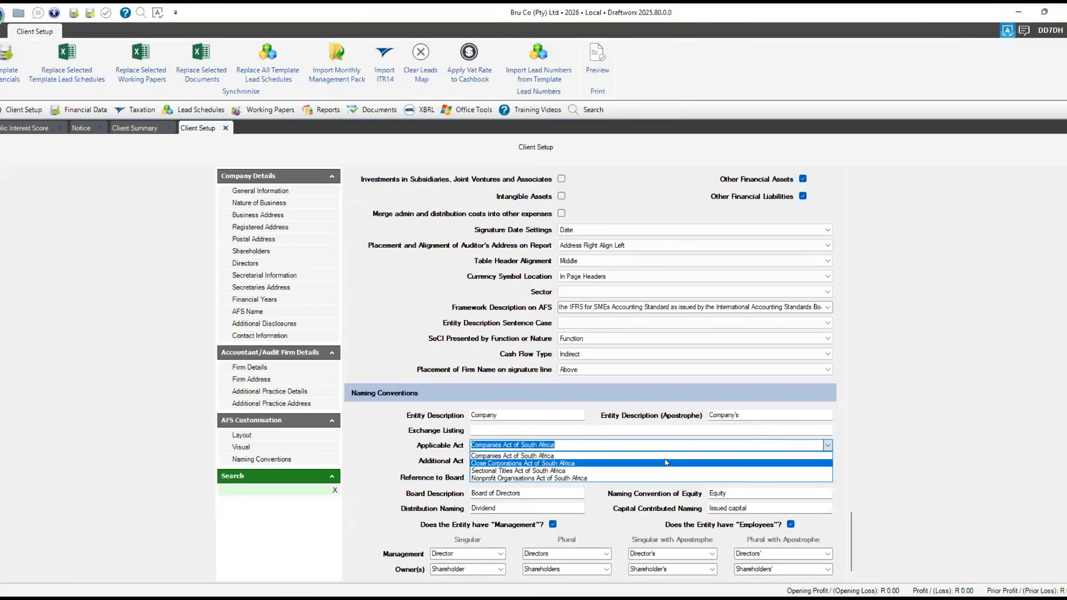
{"action": "left_click", "coordinate": [723, 457]}
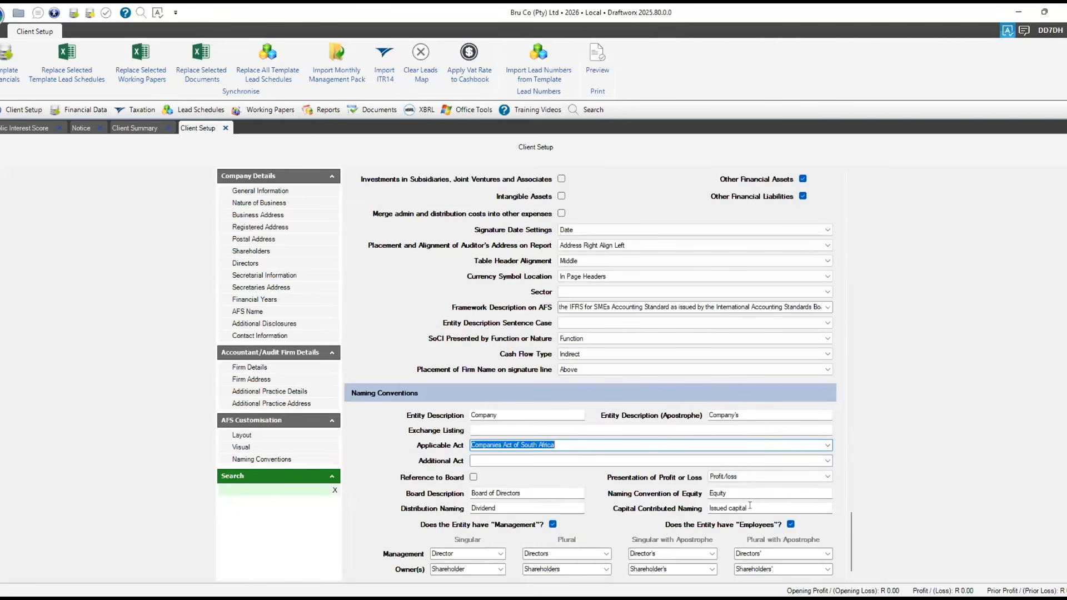
Examine the choices for Presentation of Profit or Loss and the singular Management name in Naming Conventions
{"action": "left_click", "coordinate": [806, 477]}
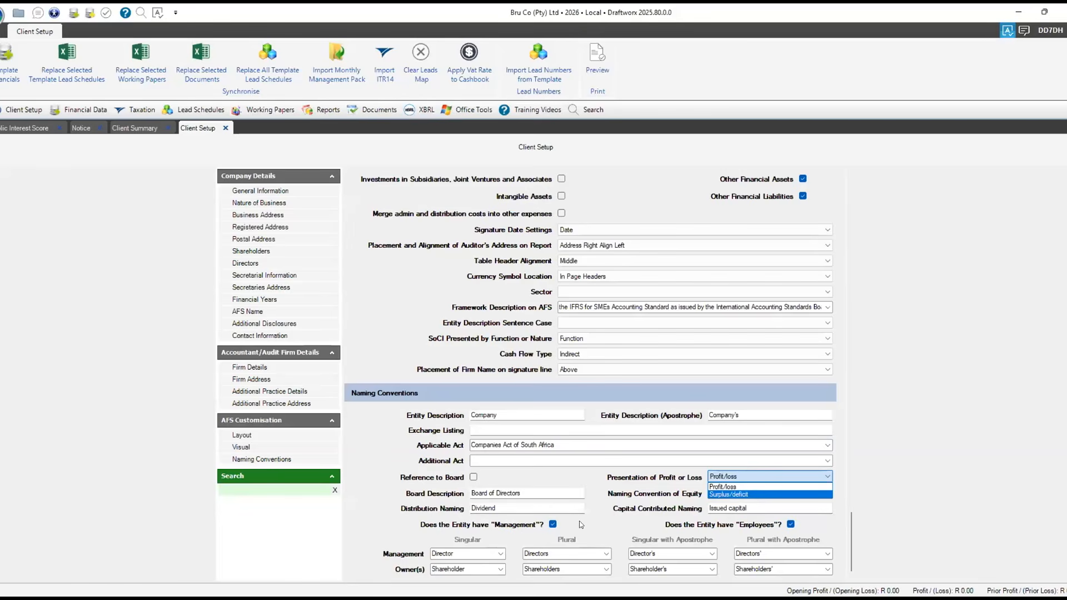
{"action": "left_click", "coordinate": [500, 555]}
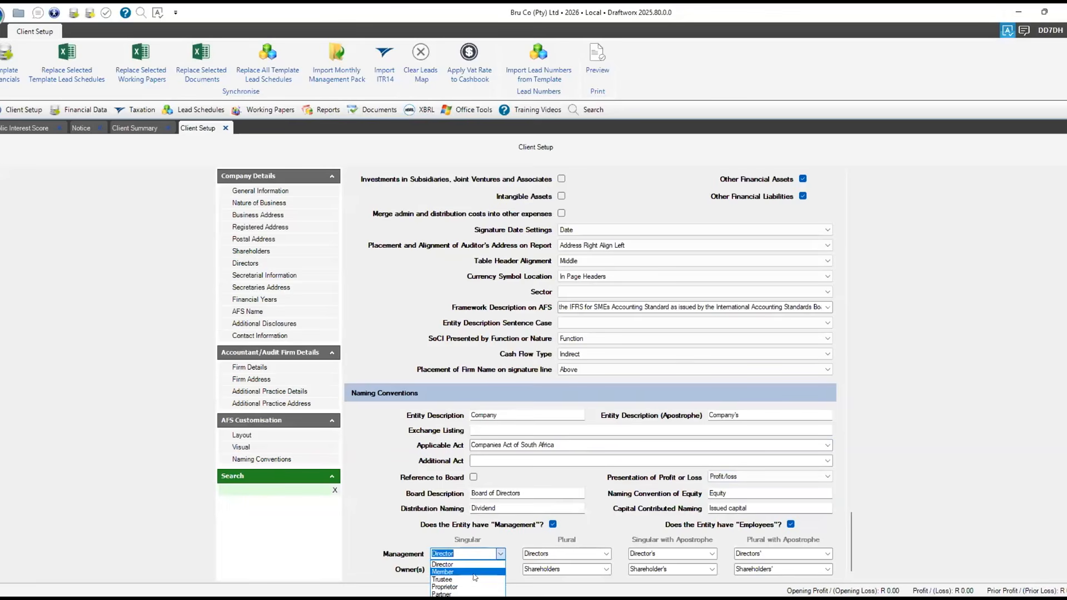
{"action": "left_click", "coordinate": [453, 555]}
{"action": "left_click", "coordinate": [451, 549]}
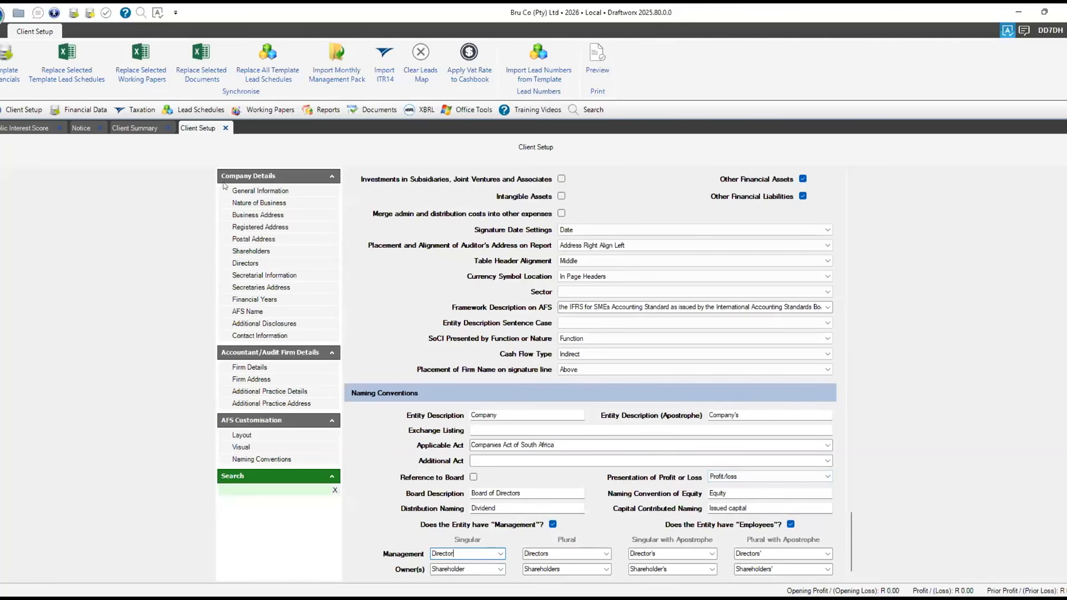
Jump to the General Information, Business Address and Postal Address sections of the Client Setup in turn
{"action": "left_click", "coordinate": [259, 190]}
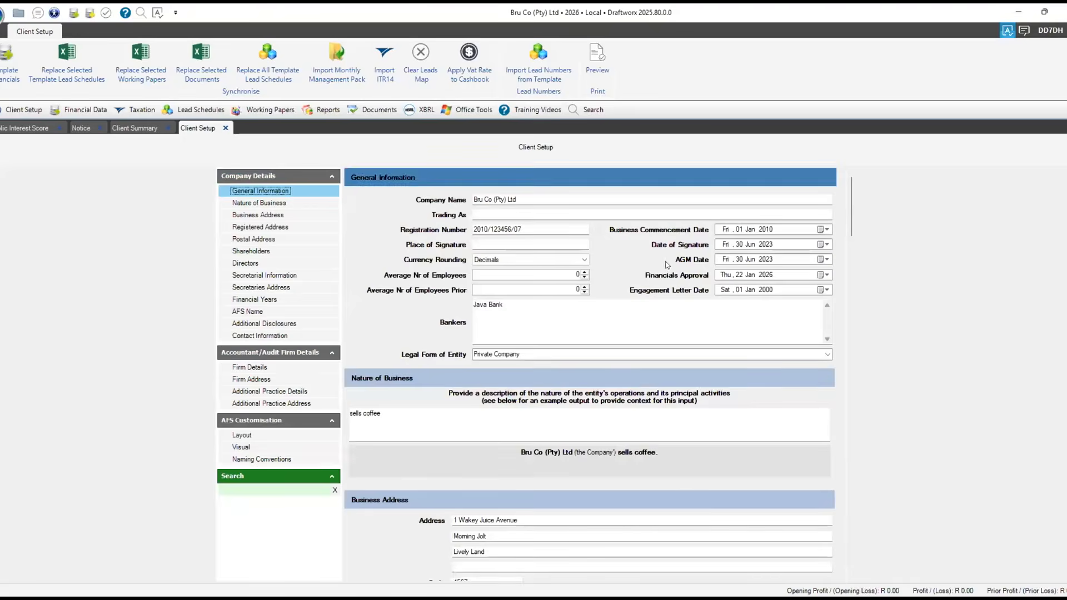
{"action": "left_click", "coordinate": [258, 215]}
{"action": "left_click", "coordinate": [245, 239]}
Search the Client Setup fields for "board" and clear the search
{"action": "left_click", "coordinate": [245, 490]}
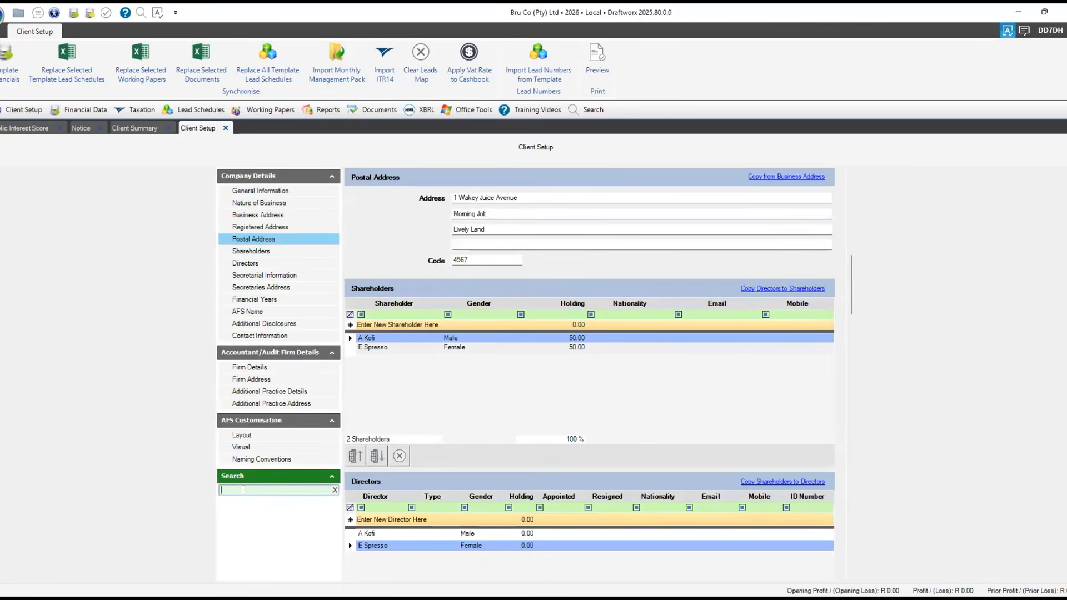
{"action": "type", "text": "board"}
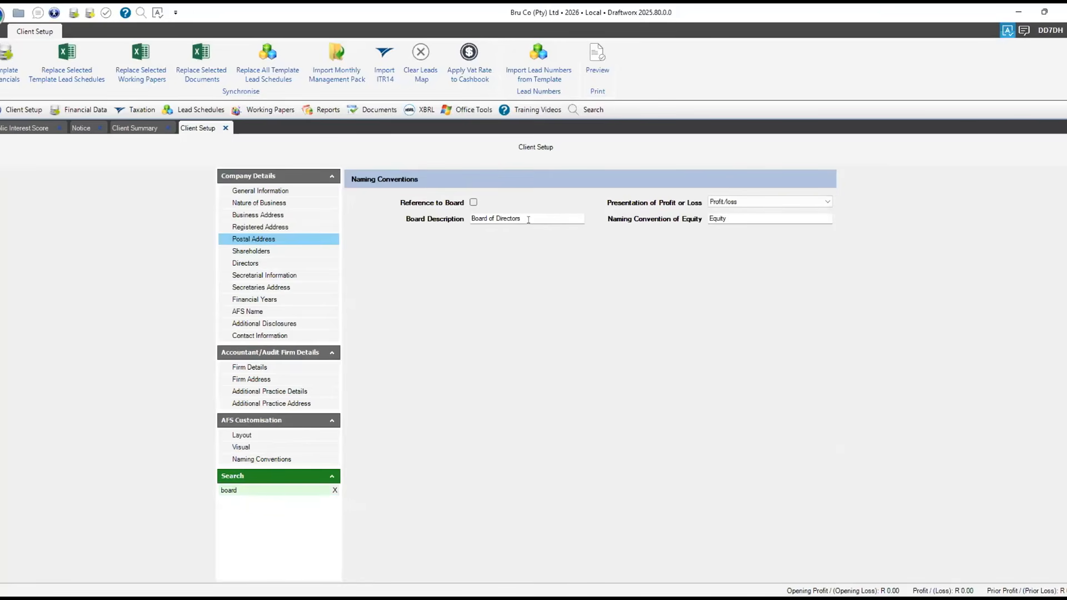
{"action": "left_click", "coordinate": [311, 489]}
{"action": "left_click", "coordinate": [331, 489]}
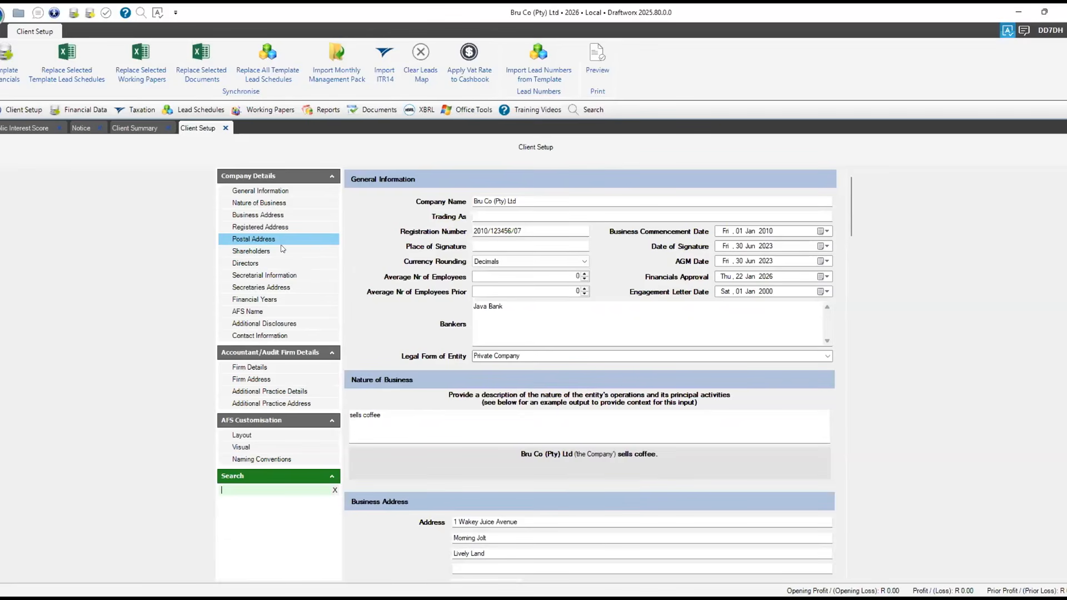
Open the Working Trial Balance and add the prior years 2025 and 2024
{"action": "left_click", "coordinate": [76, 109]}
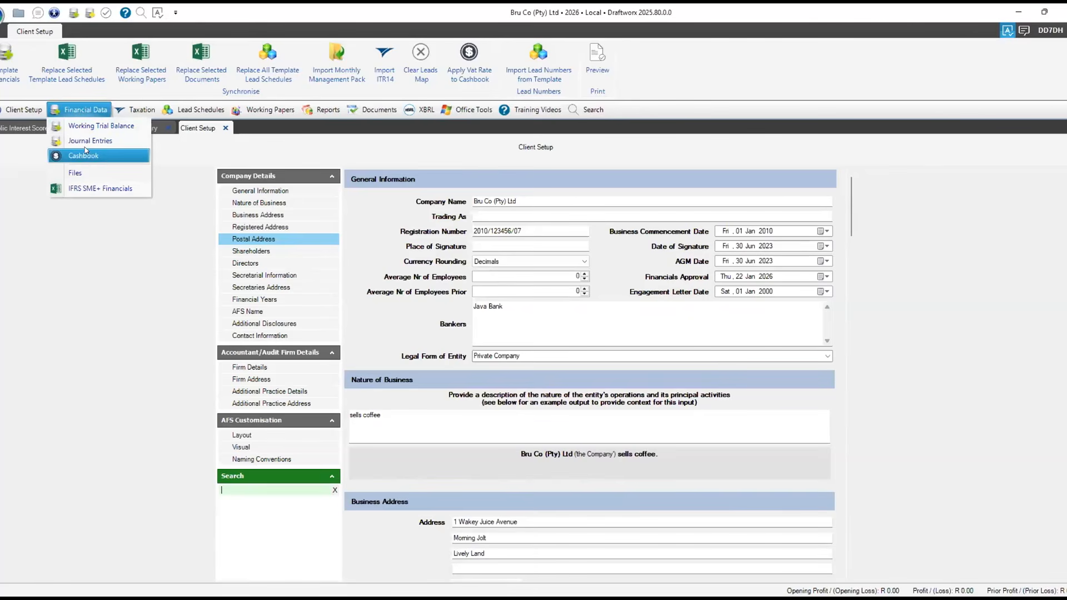
{"action": "left_click", "coordinate": [97, 194]}
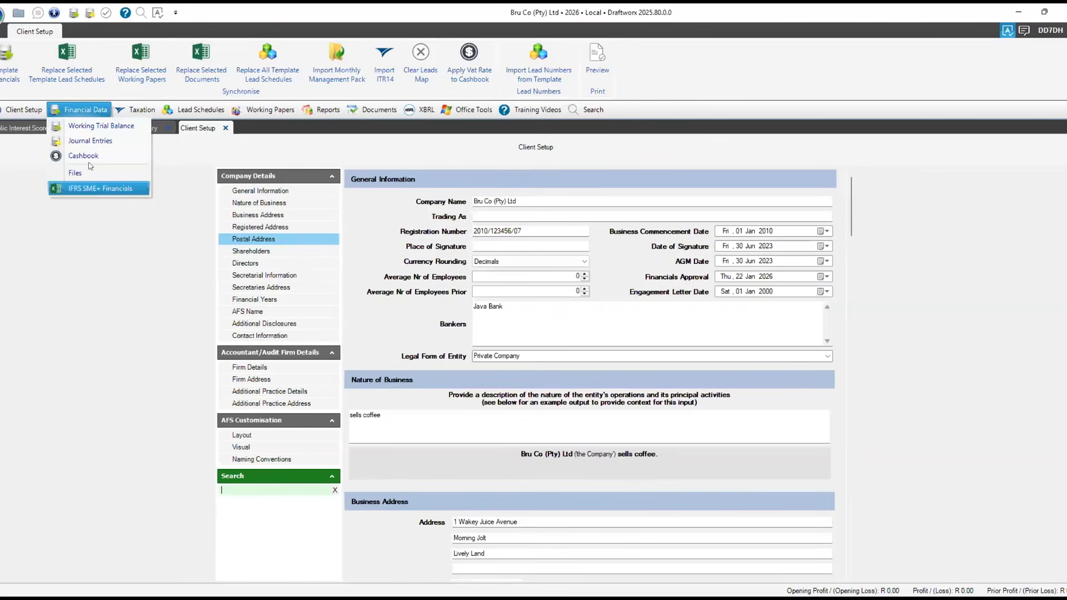
{"action": "left_click", "coordinate": [94, 127]}
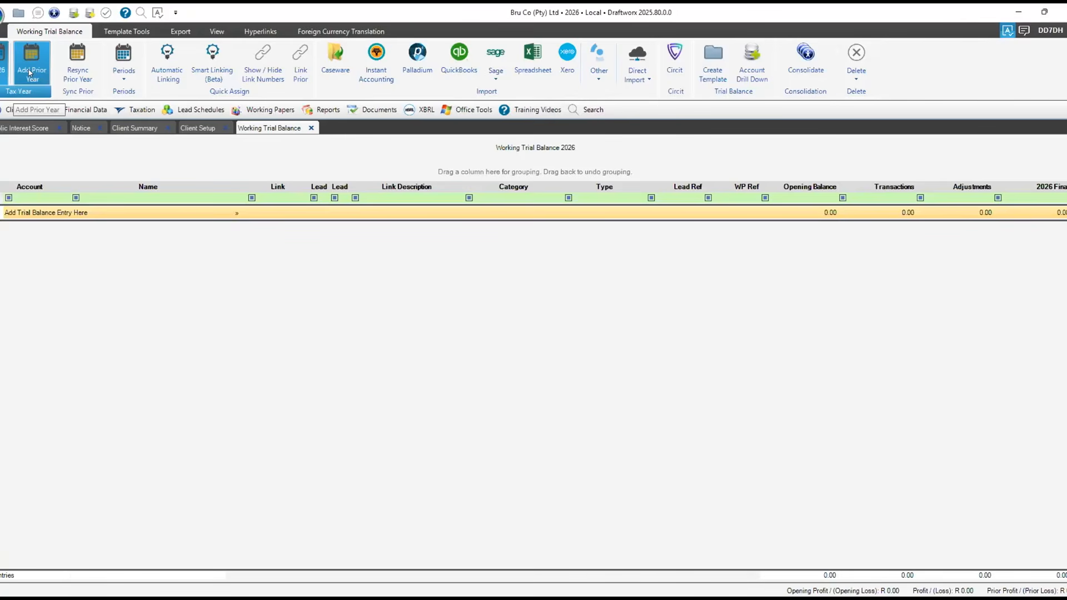
{"action": "left_click", "coordinate": [30, 73]}
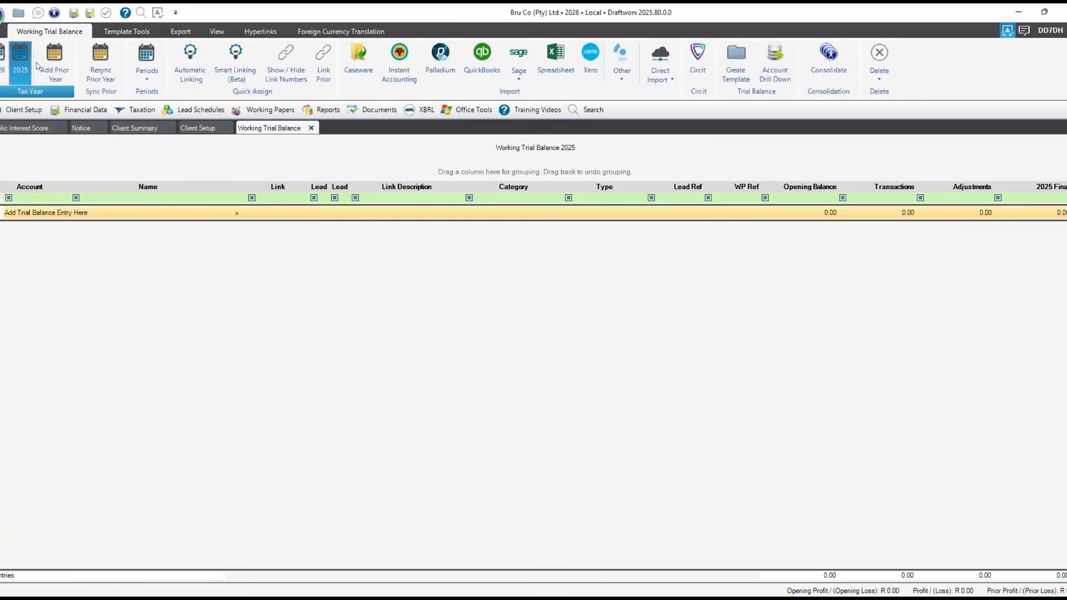
{"action": "left_click", "coordinate": [49, 61]}
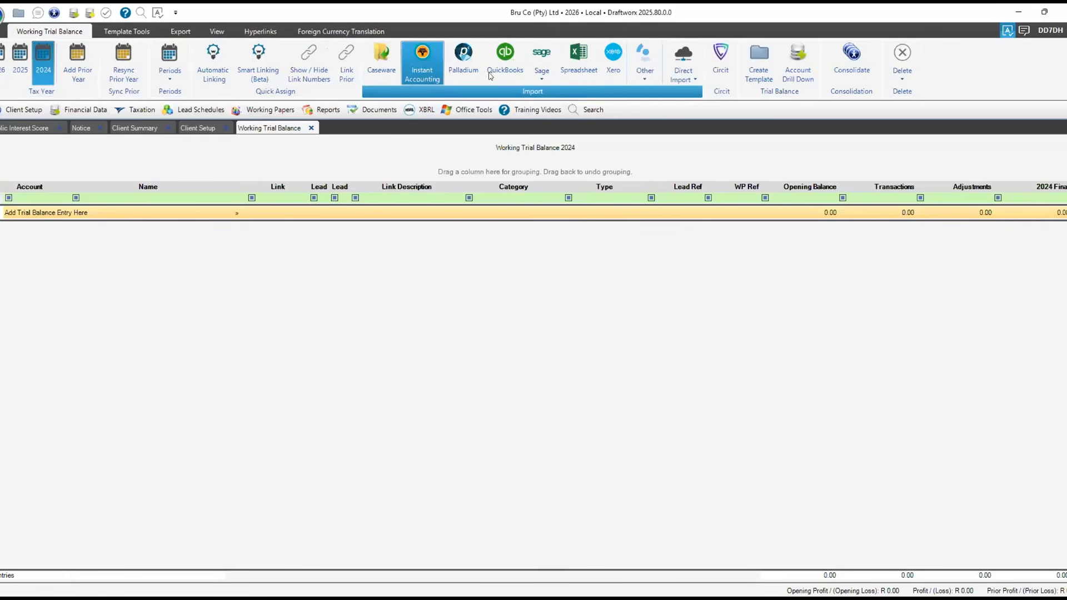
Review the direct import sources, and start a spreadsheet import for 2024 from the file "Bru Co (Pty) Ltd - Trial balances"
{"action": "left_click", "coordinate": [681, 68]}
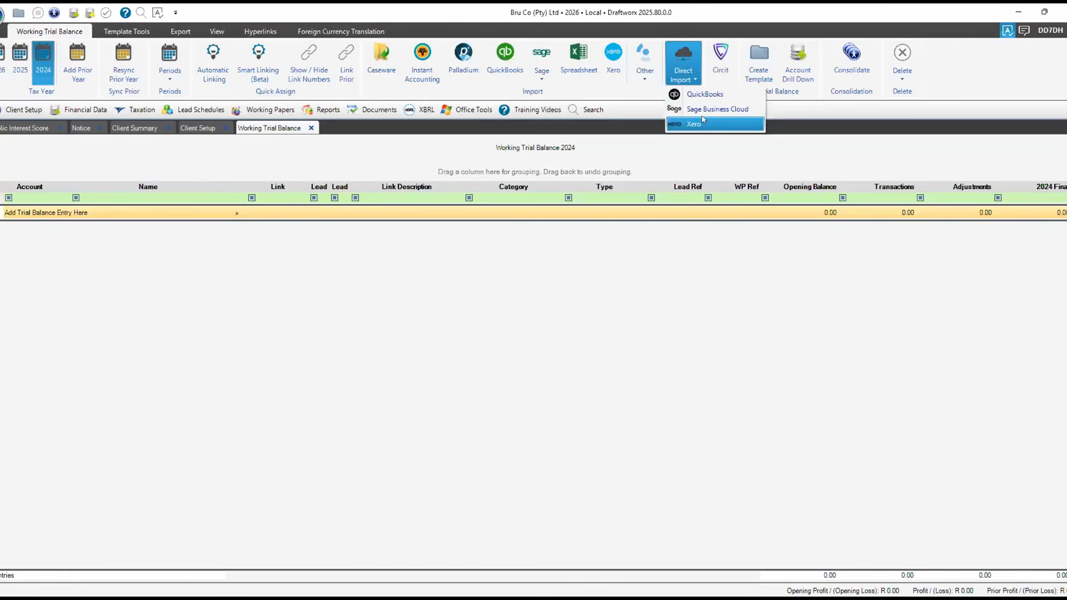
{"action": "left_click", "coordinate": [573, 56]}
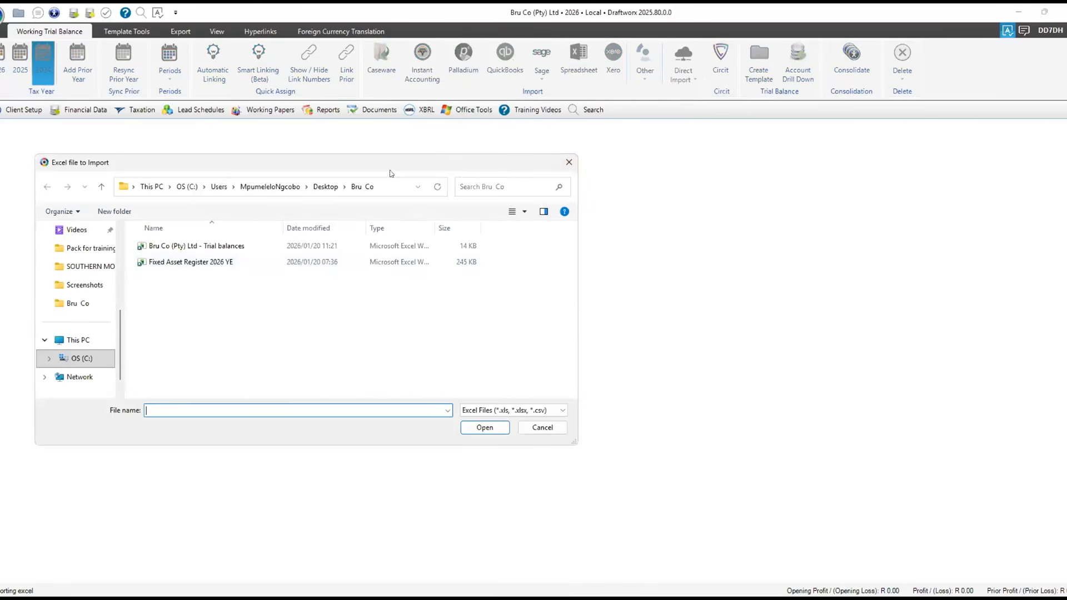
{"action": "left_click_drag", "start_coordinate": [384, 166], "coordinate": [637, 129]}
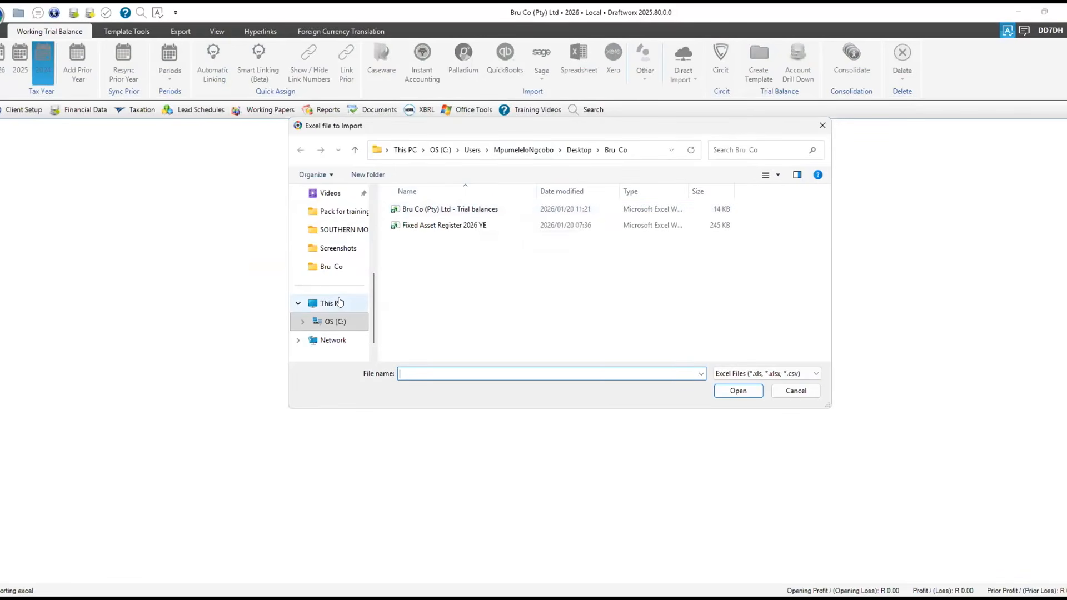
{"action": "scroll", "coordinate": [340, 301], "scroll_direction": "up", "scroll_amount": 3}
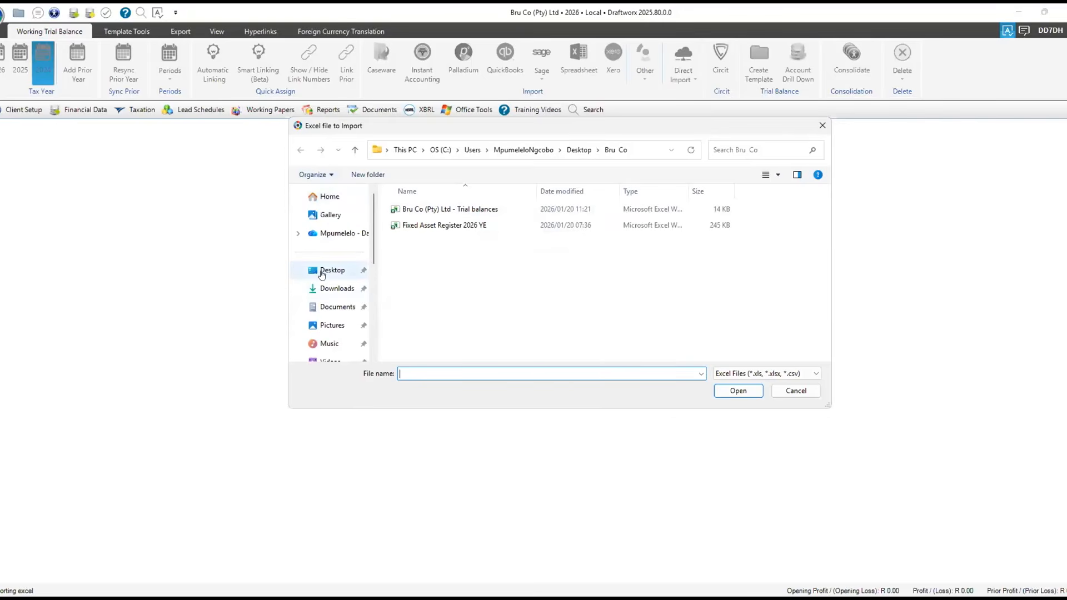
{"action": "left_click", "coordinate": [479, 208]}
{"action": "left_click", "coordinate": [731, 392]}
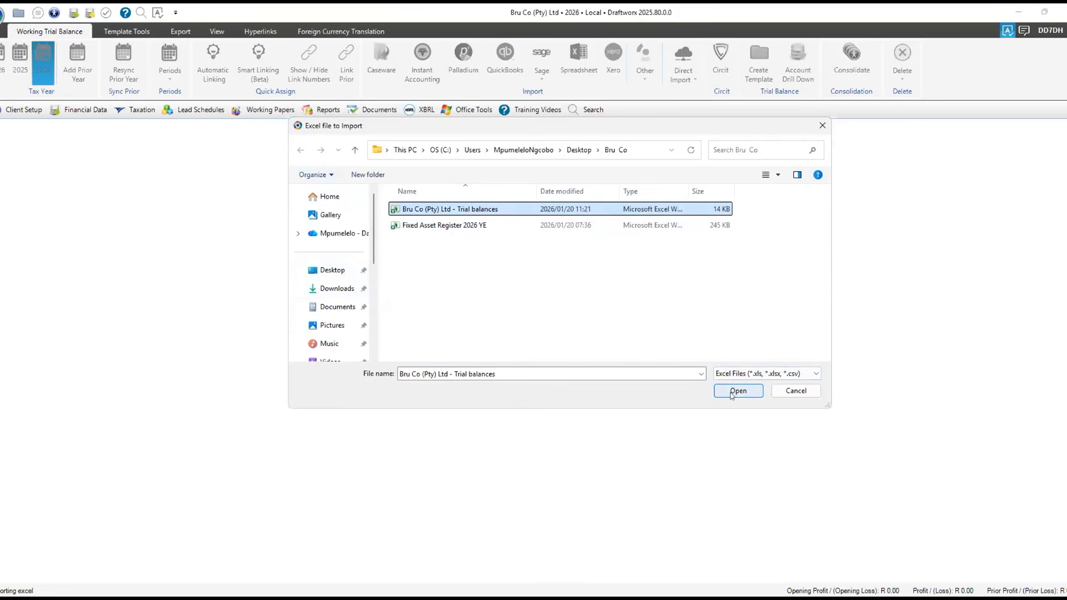
{"action": "left_click", "coordinate": [740, 392]}
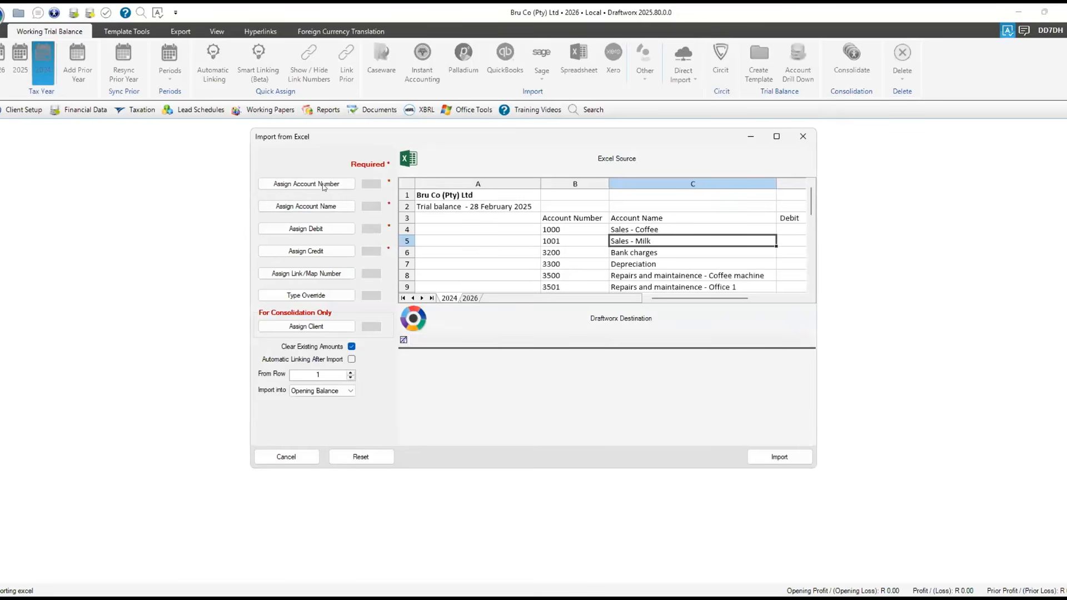
Assign column B as account number and column C as account name, starting from row 4 of the 2024 sheet
{"action": "left_click", "coordinate": [318, 207]}
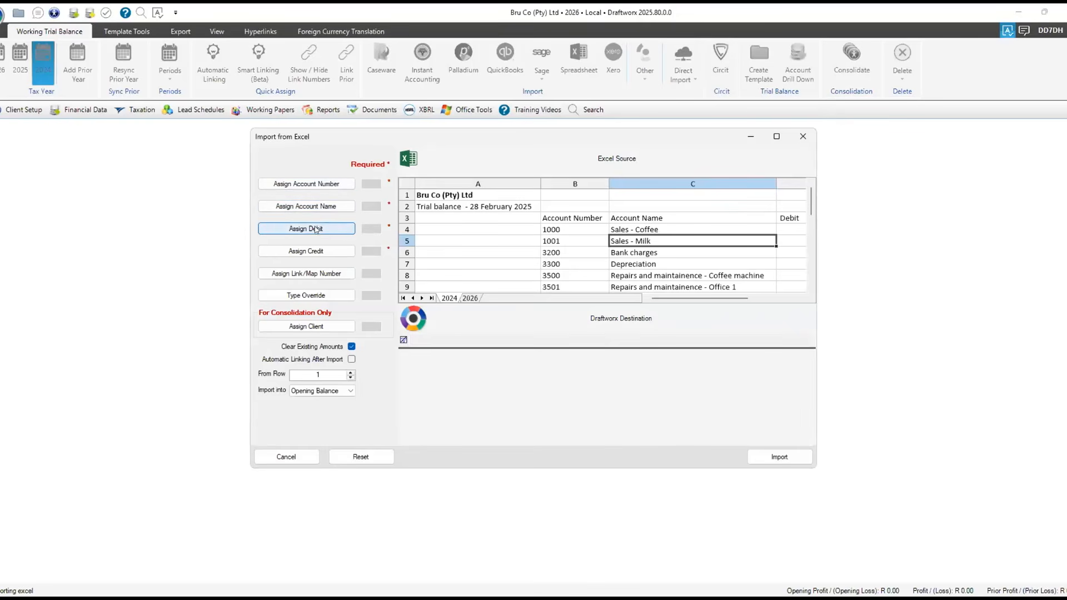
{"action": "left_click", "coordinate": [329, 254]}
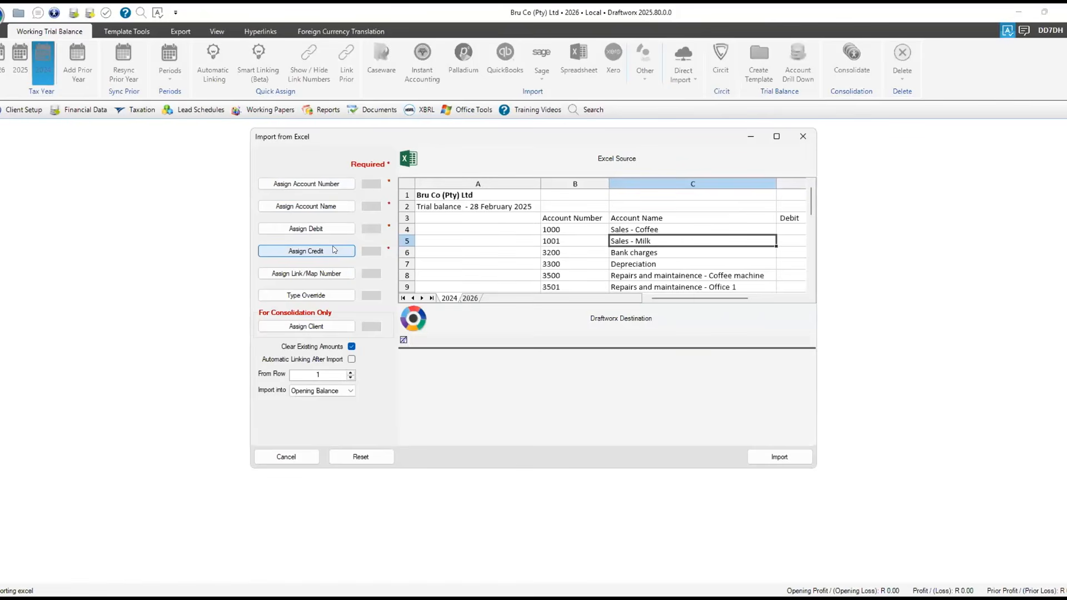
{"action": "left_click", "coordinate": [329, 185]}
{"action": "left_click", "coordinate": [558, 228]}
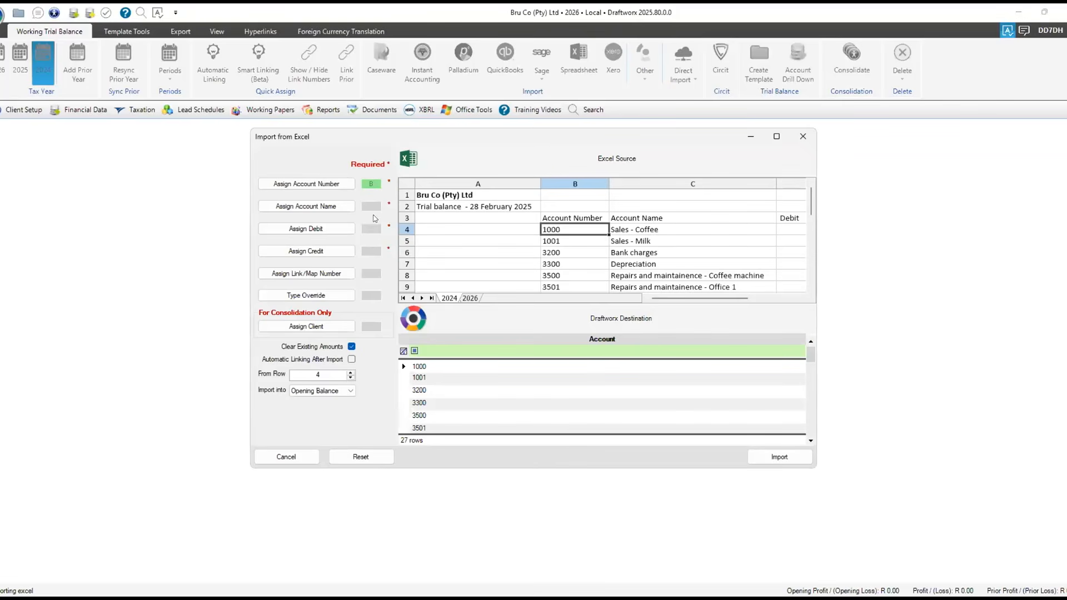
{"action": "left_click", "coordinate": [344, 207]}
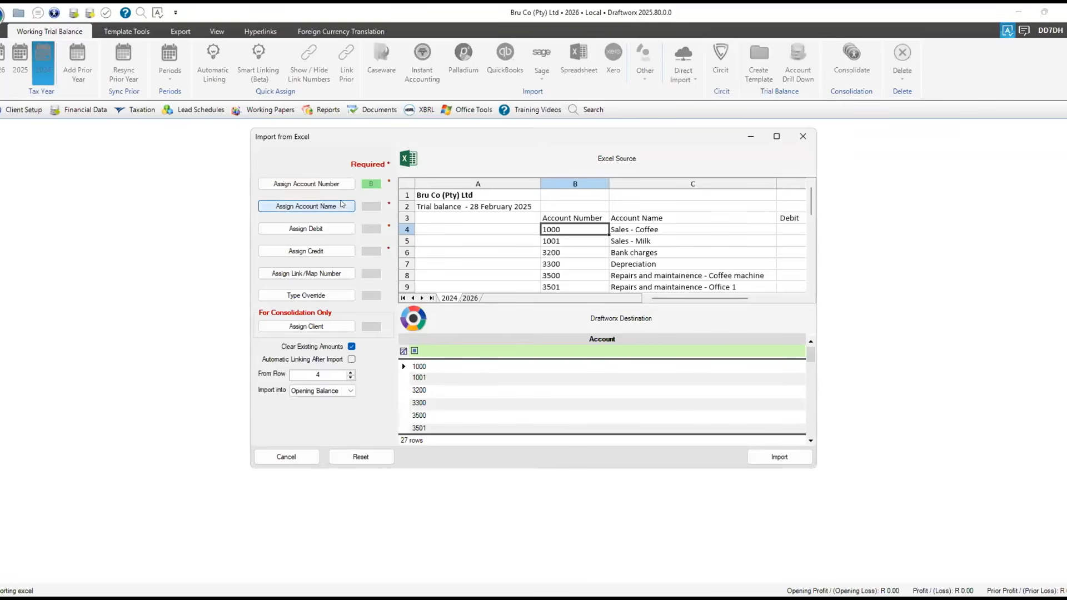
{"action": "left_click", "coordinate": [635, 228]}
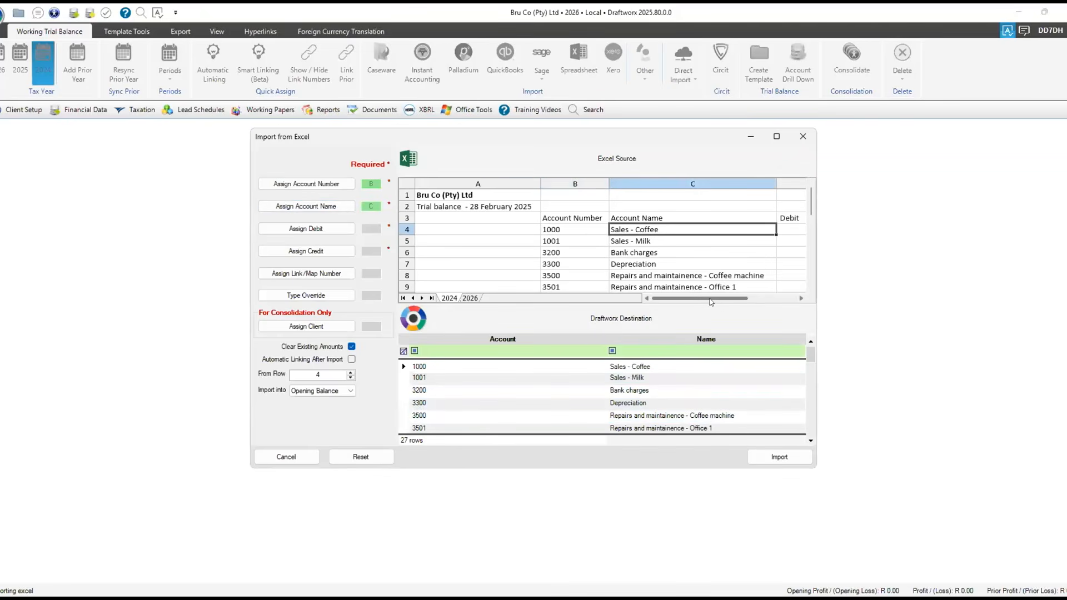
Assign column D as debit and column E as credit for the 2024 trial balance import
{"action": "left_click_drag", "start_coordinate": [692, 298], "coordinate": [712, 298]}
{"action": "left_click", "coordinate": [307, 229]}
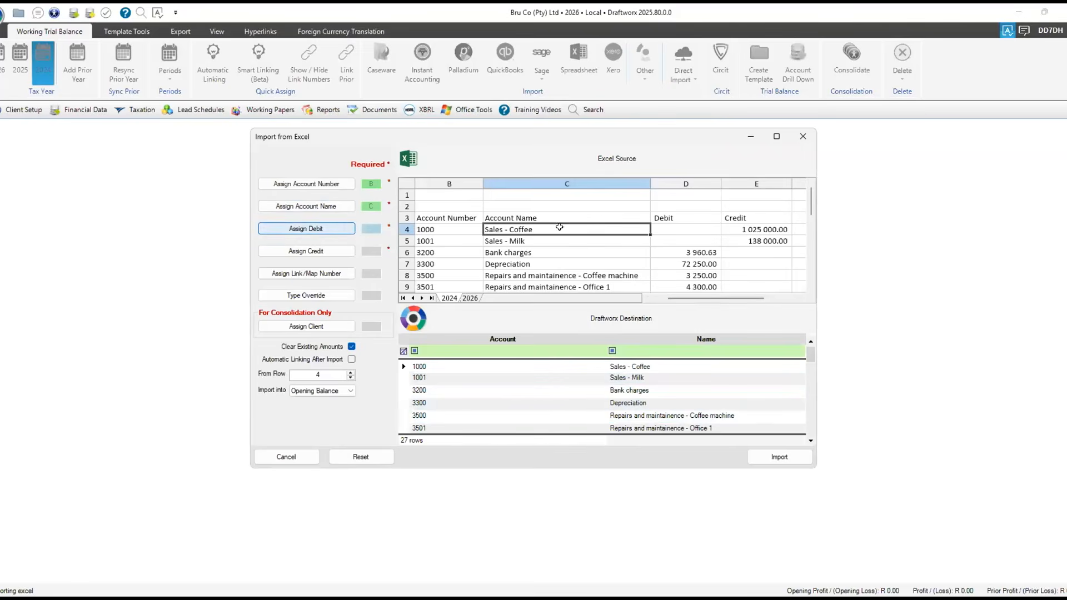
{"action": "left_click", "coordinate": [663, 222]}
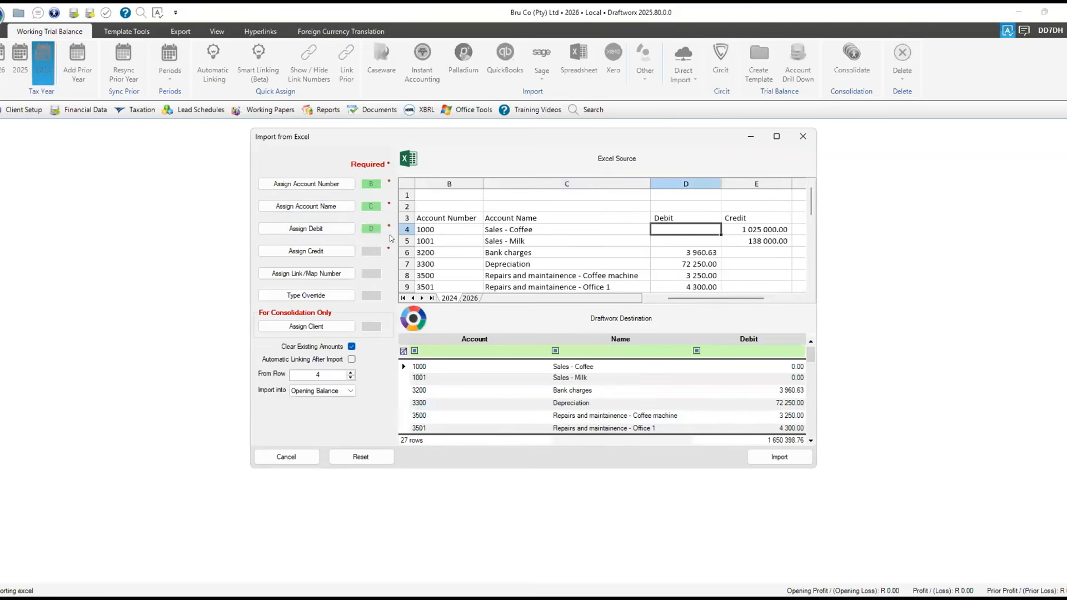
{"action": "left_click", "coordinate": [306, 251]}
{"action": "left_click", "coordinate": [737, 228]}
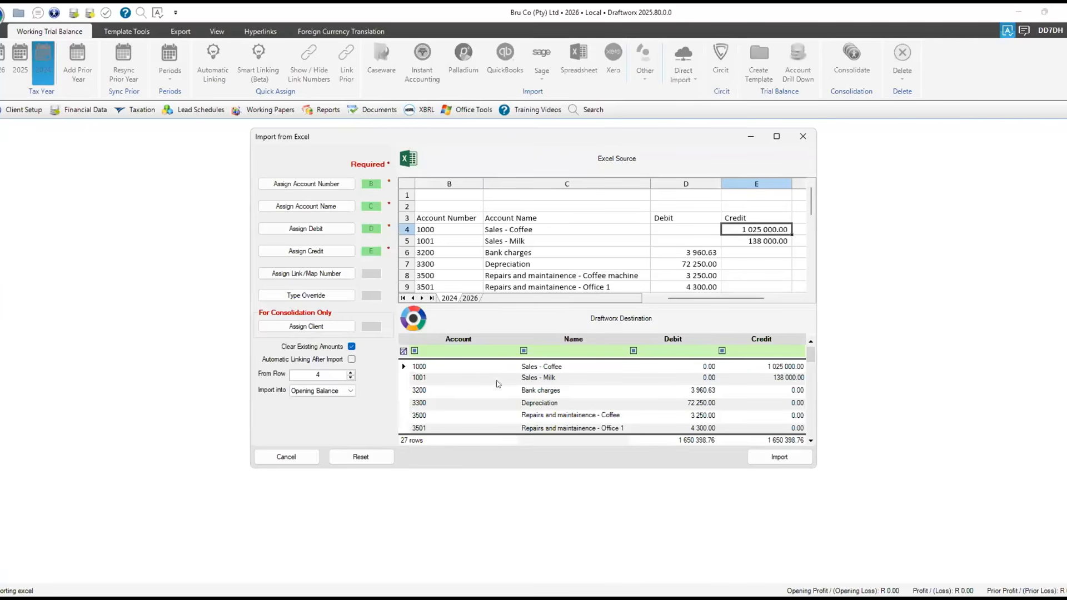
Check the mapped accounts in the destination preview and import them into the 2024 opening balances
{"action": "left_click", "coordinate": [527, 390]}
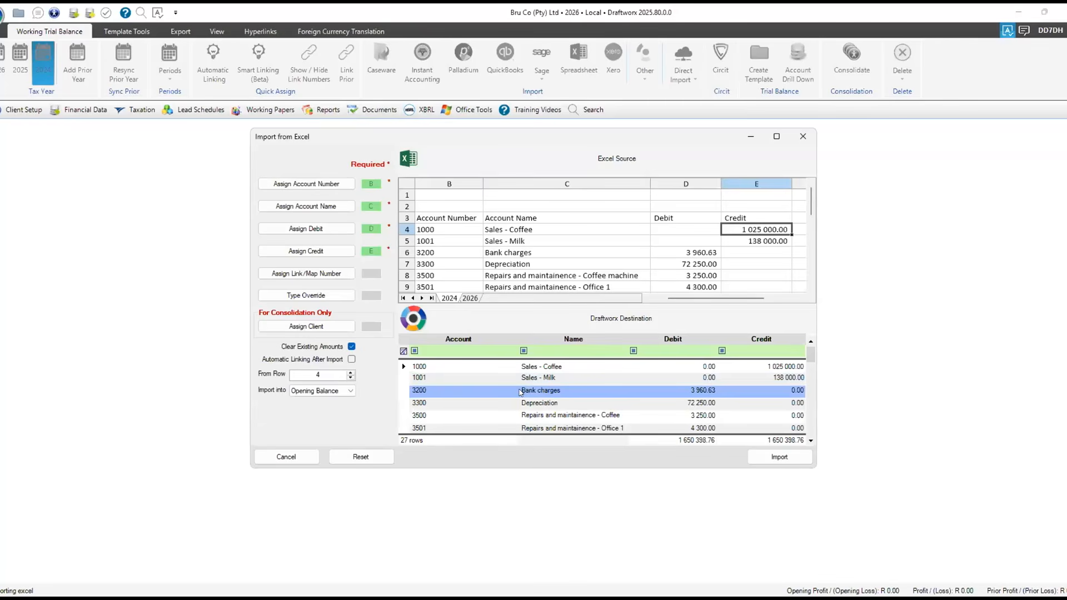
{"action": "key", "text": "Down"}
{"action": "key", "text": "Down"}
{"action": "key", "text": "Up"}
{"action": "key", "text": "Down"}
{"action": "key", "text": "Down"}
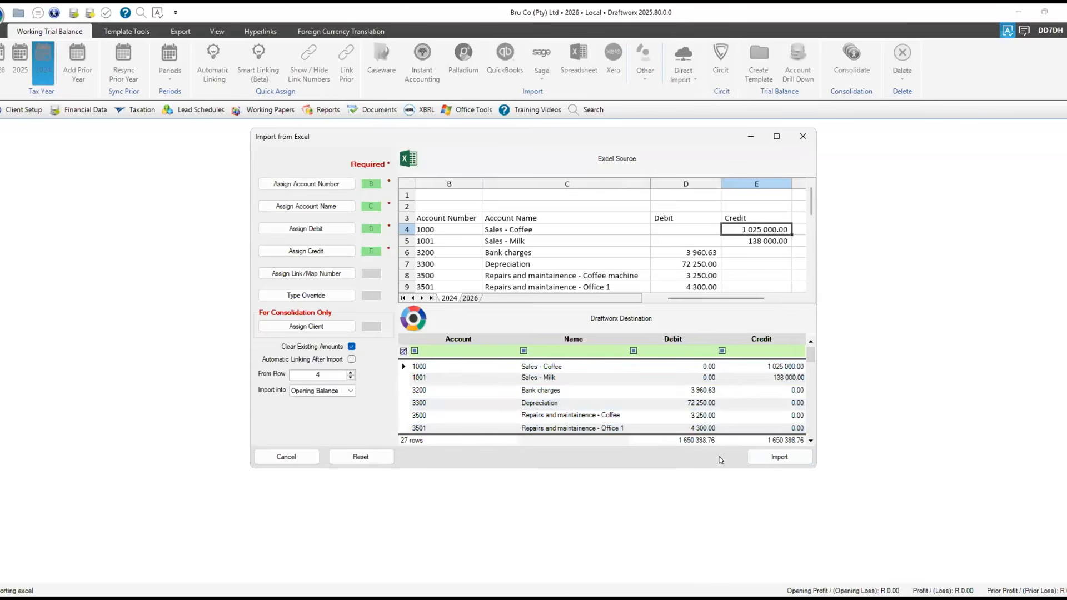
{"action": "left_click", "coordinate": [767, 458]}
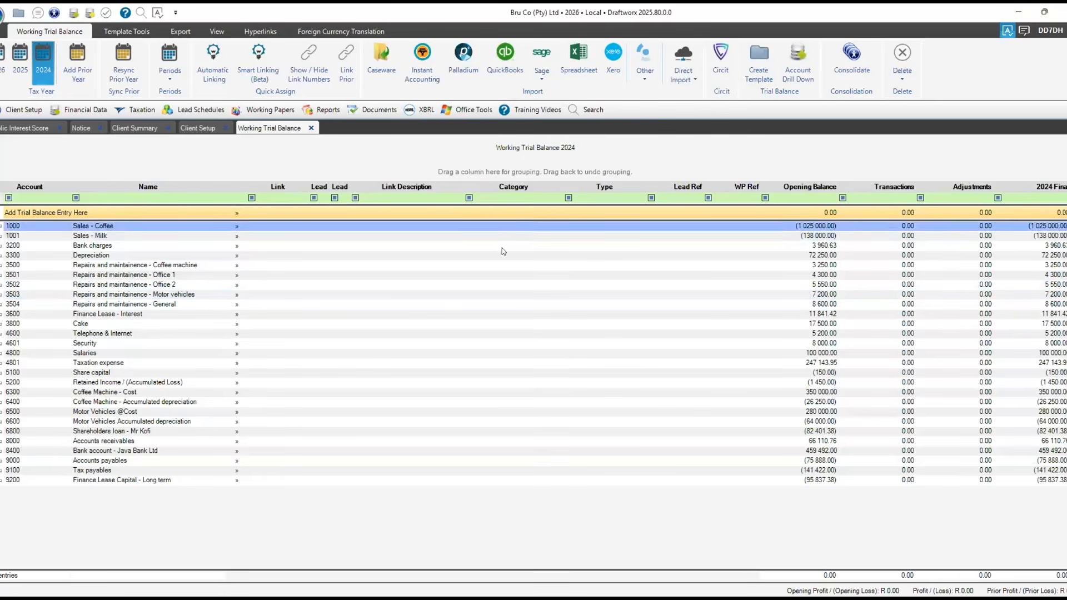
Switch to the 2025 trial balance and start a spreadsheet import from "Bru Co (Pty) Ltd - Trial balances"
{"action": "left_click", "coordinate": [21, 63]}
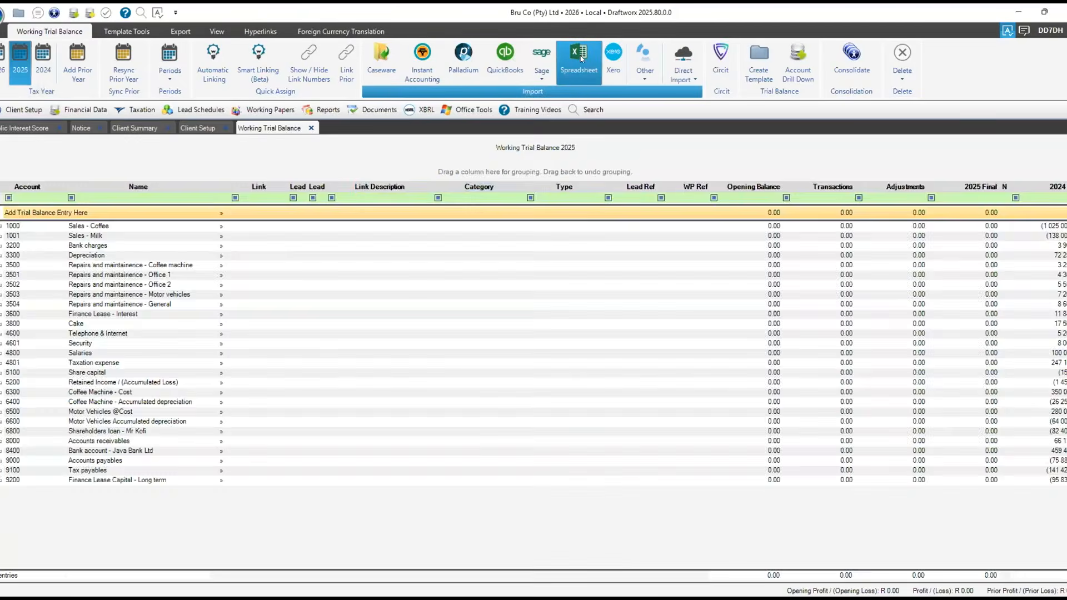
{"action": "left_click", "coordinate": [579, 56]}
{"action": "left_click", "coordinate": [445, 209]}
{"action": "left_click", "coordinate": [739, 391]}
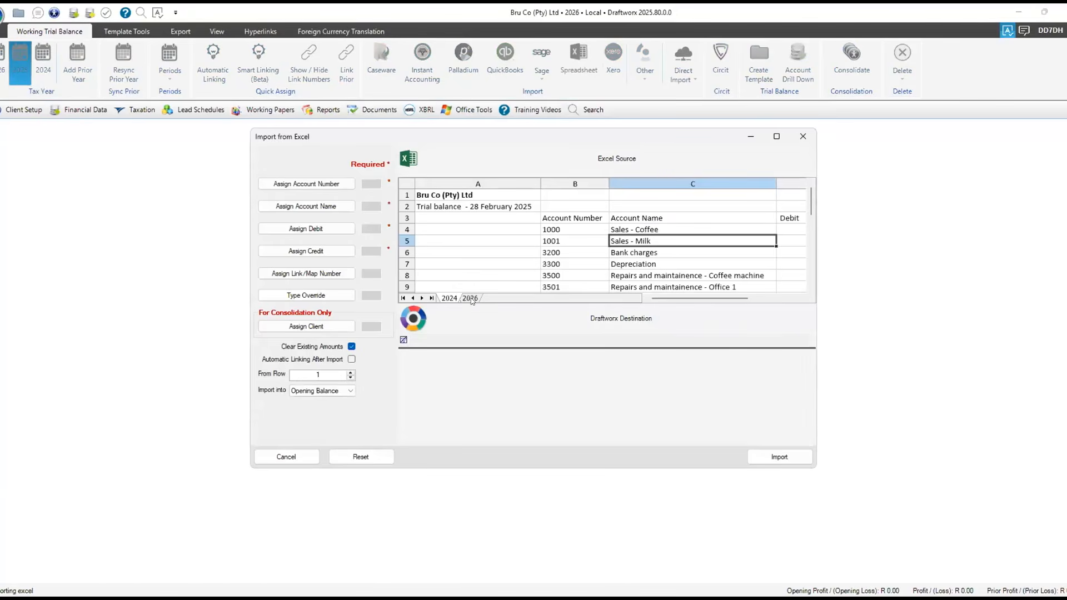
On the 2026 sheet, assign column B as account number and column C as account name, starting from row 5
{"action": "left_click", "coordinate": [470, 298]}
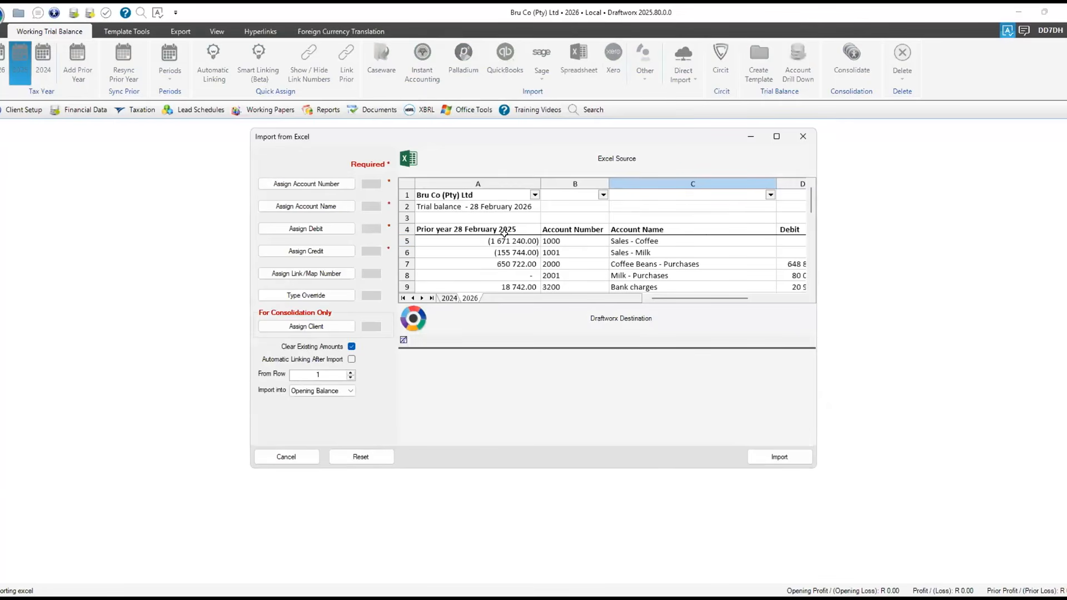
{"action": "left_click", "coordinate": [325, 185]}
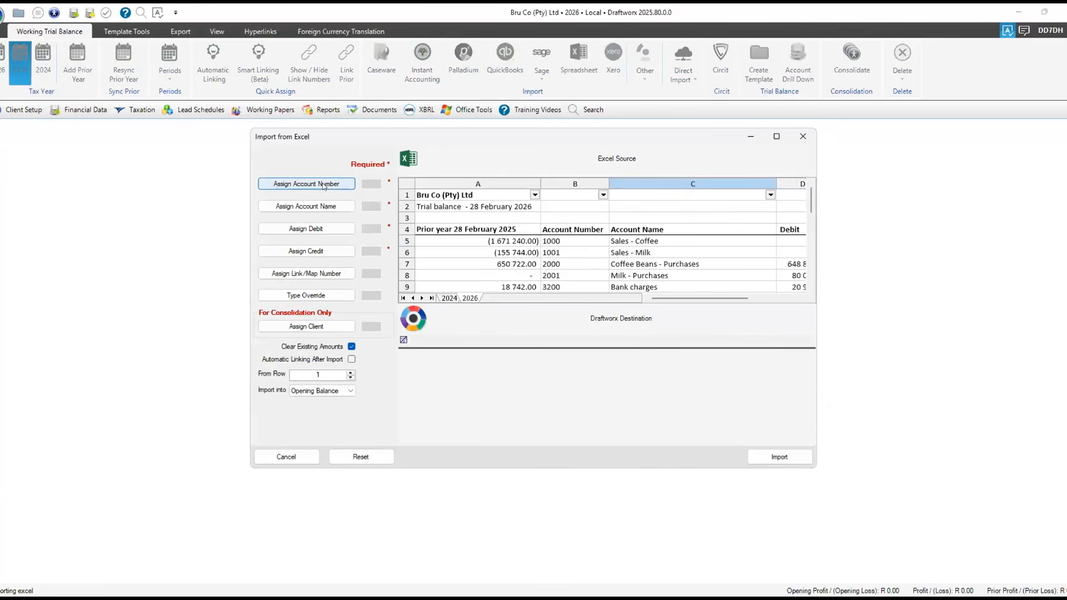
{"action": "left_click", "coordinate": [549, 240]}
{"action": "left_click", "coordinate": [334, 208]}
{"action": "left_click", "coordinate": [628, 240]}
Assign column A, the prior year 28 February 2025 figures, as both debit and credit, and import into the 2025 opening balances
{"action": "left_click", "coordinate": [315, 227]}
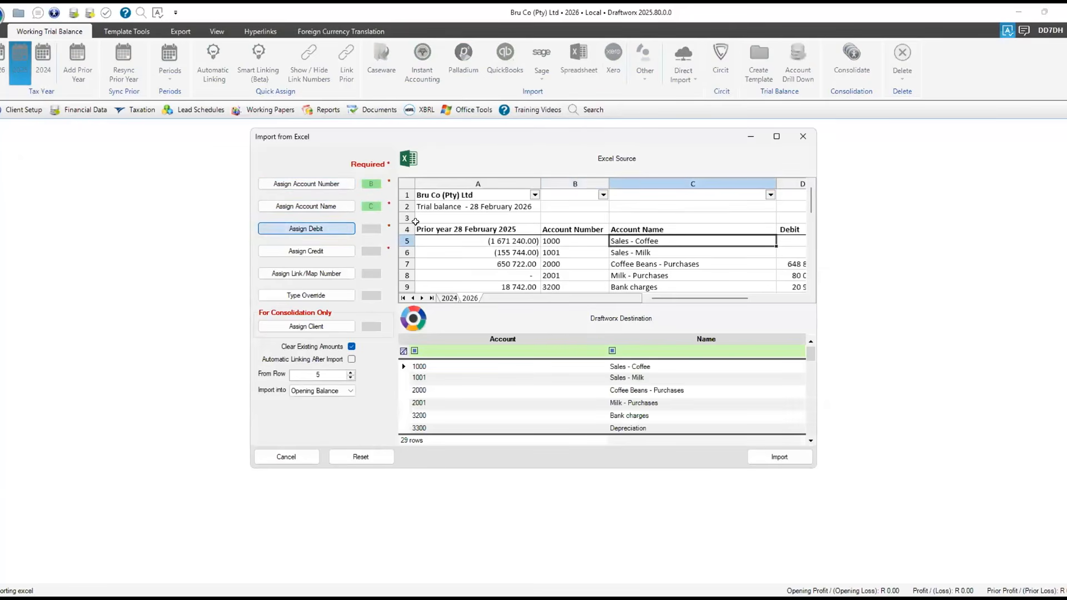
{"action": "left_click", "coordinate": [481, 230]}
{"action": "left_click", "coordinate": [323, 251]}
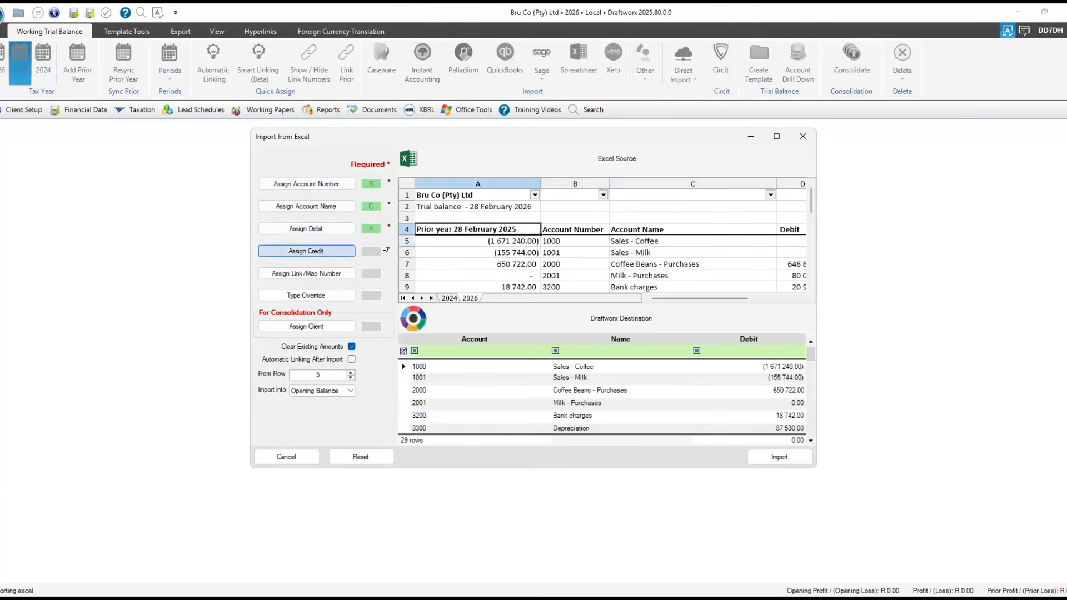
{"action": "left_click", "coordinate": [478, 242]}
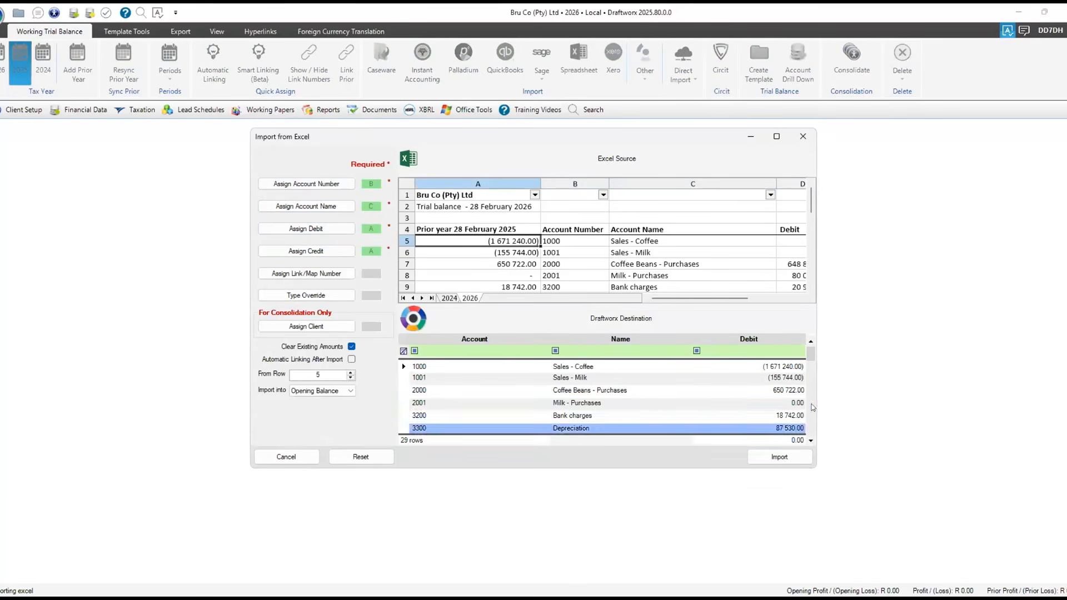
{"action": "left_click", "coordinate": [784, 391]}
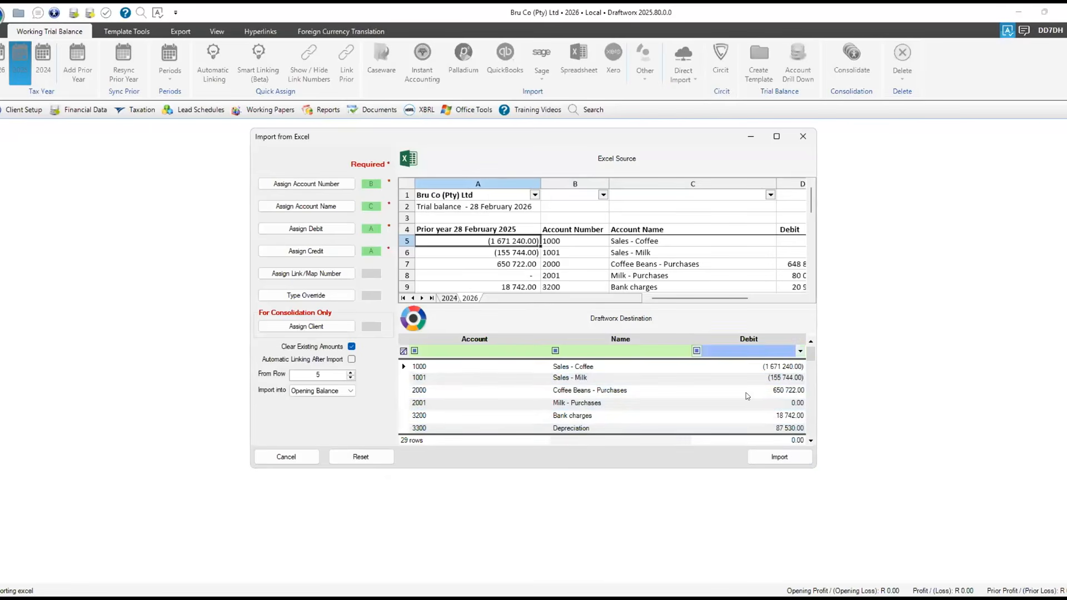
{"action": "left_click", "coordinate": [780, 456]}
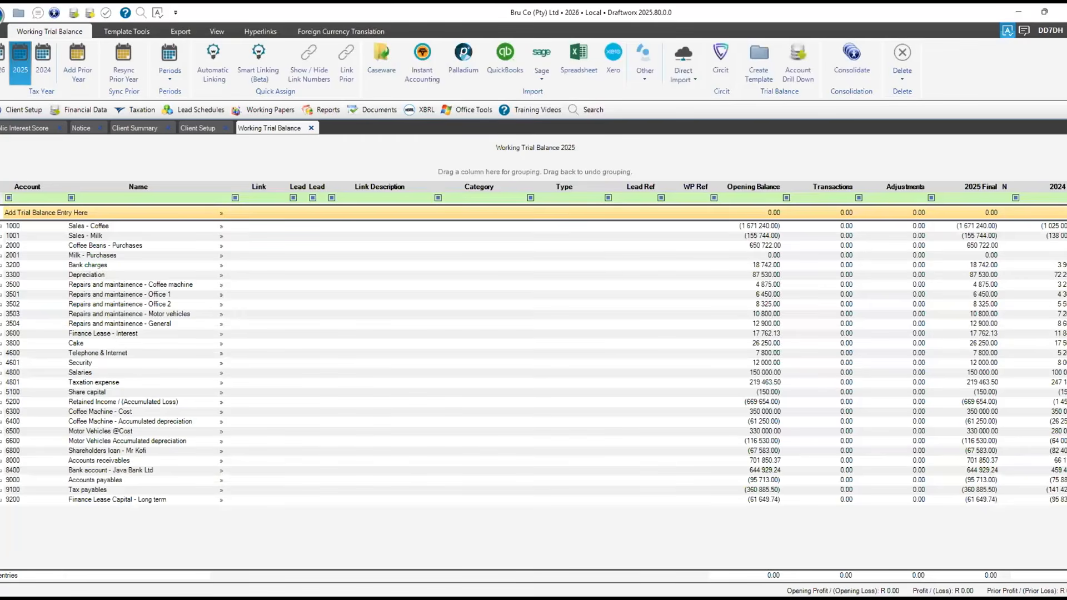
{"action": "left_click", "coordinate": [592, 57]}
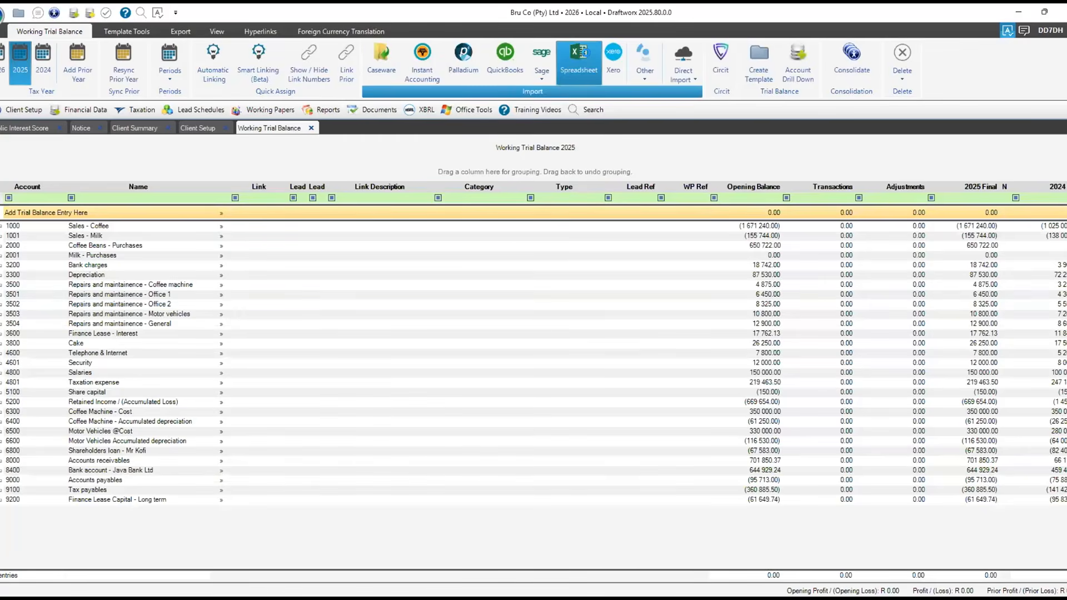
{"action": "left_click", "coordinate": [430, 213]}
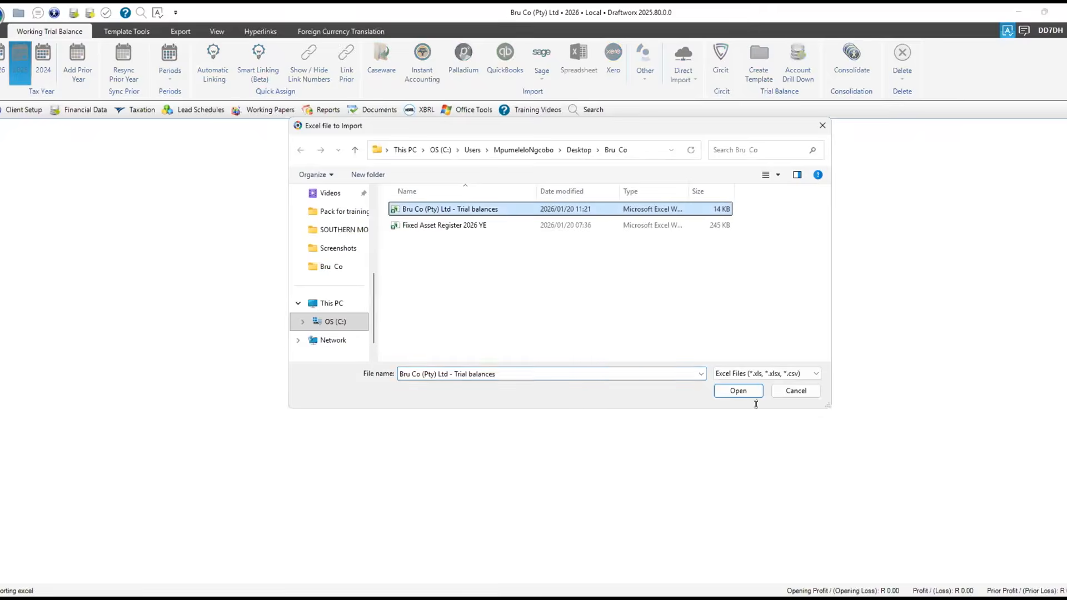
{"action": "left_click", "coordinate": [742, 392]}
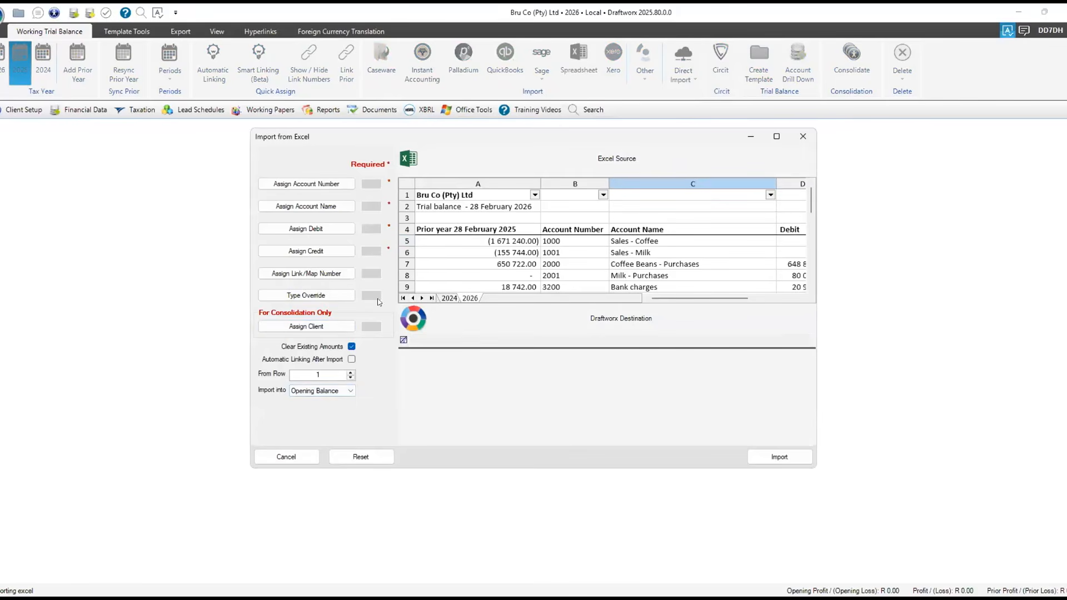
{"action": "left_click", "coordinate": [307, 184]}
{"action": "left_click", "coordinate": [546, 240]}
{"action": "left_click", "coordinate": [306, 206]}
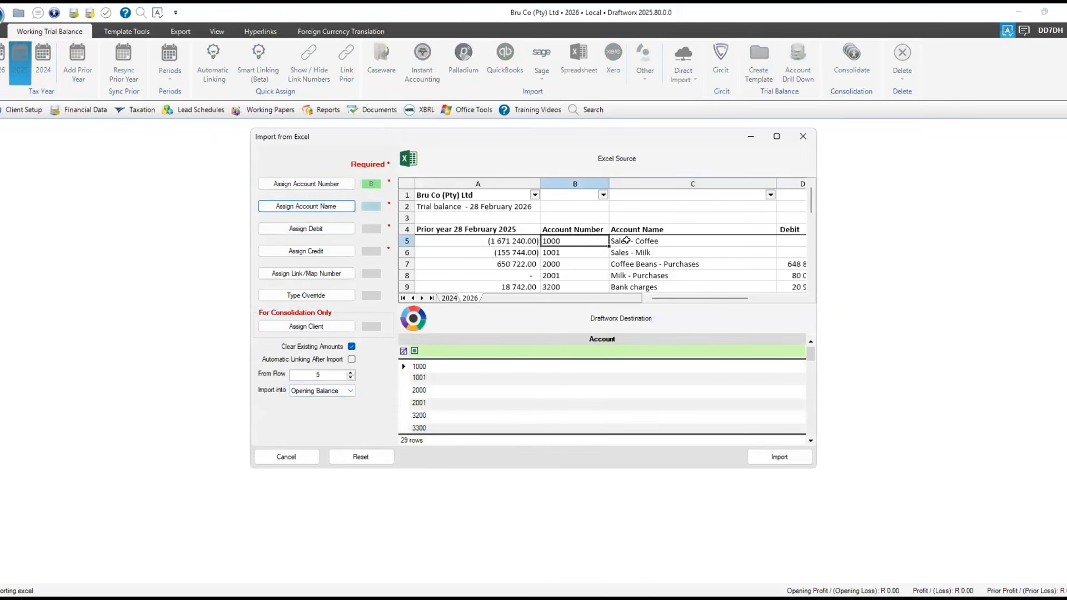
{"action": "left_click", "coordinate": [667, 240]}
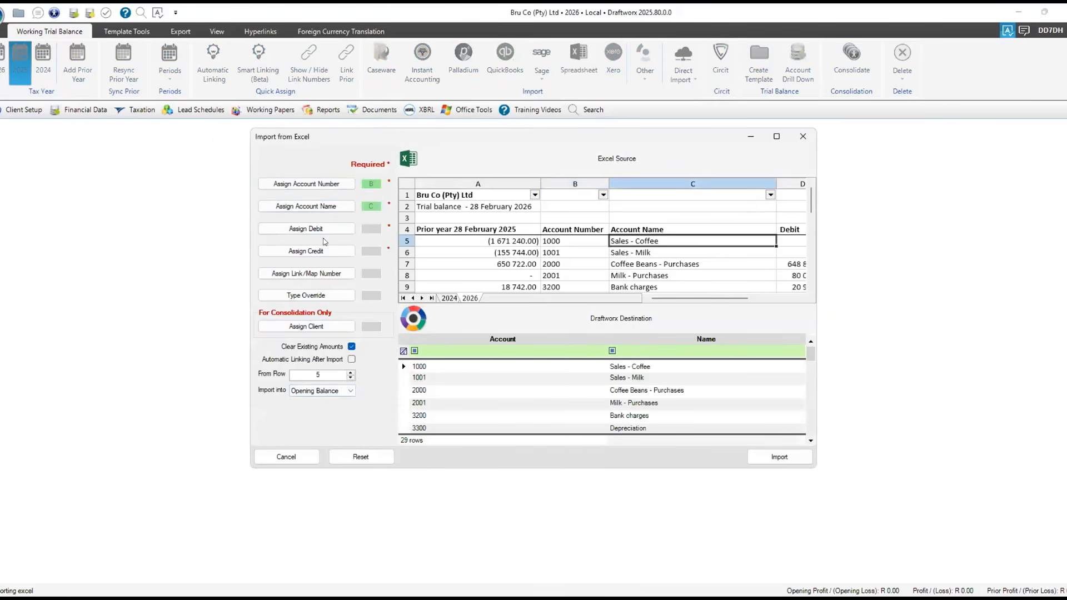
{"action": "left_click", "coordinate": [785, 238]}
{"action": "left_click_drag", "start_coordinate": [681, 299], "coordinate": [750, 305]}
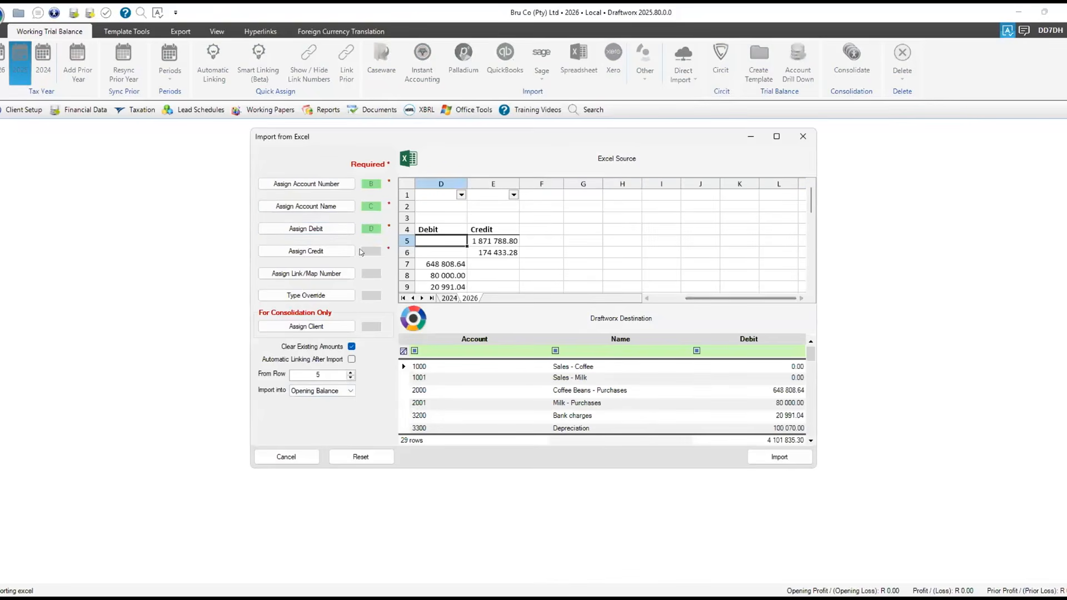
{"action": "left_click", "coordinate": [313, 252]}
{"action": "left_click", "coordinate": [492, 240]}
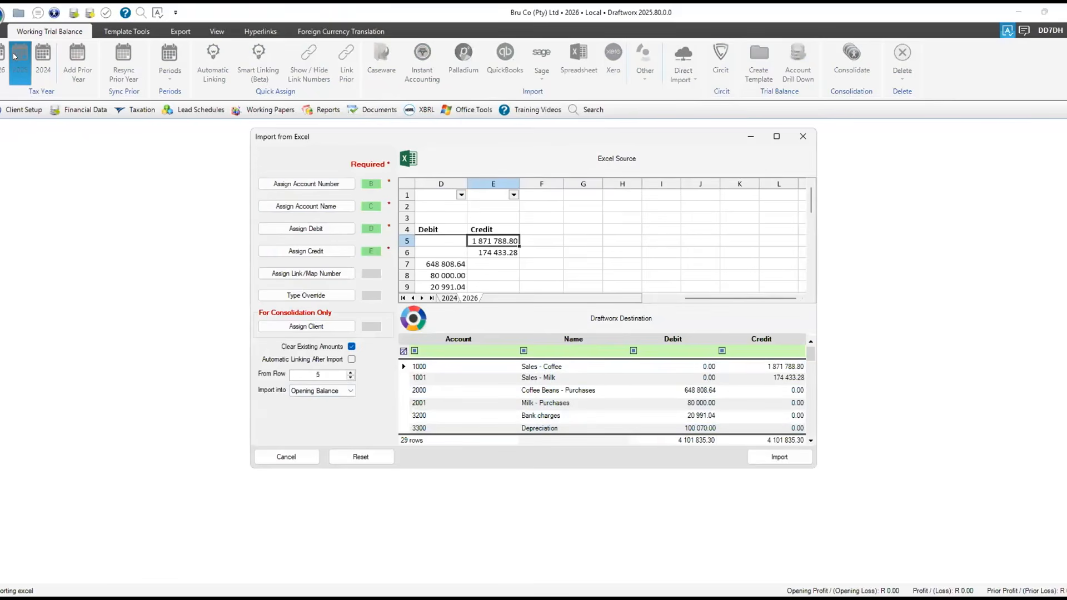
{"action": "left_click", "coordinate": [802, 136]}
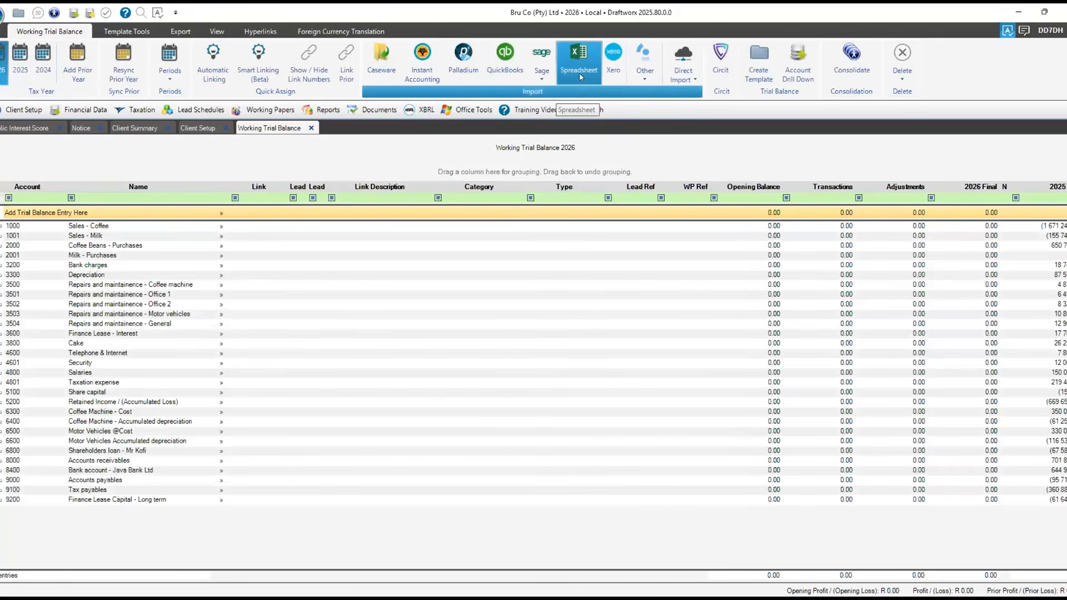
Start a spreadsheet import for the 2026 trial balance from "Bru Co (Pty) Ltd - Trial balances", using its 2026 sheet
{"action": "left_click", "coordinate": [572, 59]}
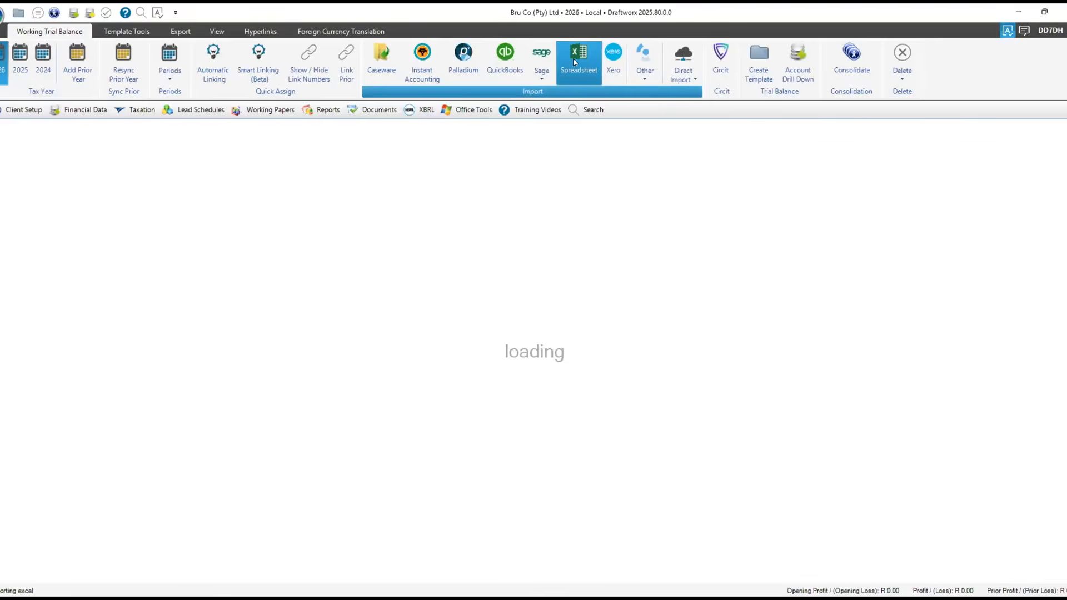
{"action": "left_click", "coordinate": [472, 209]}
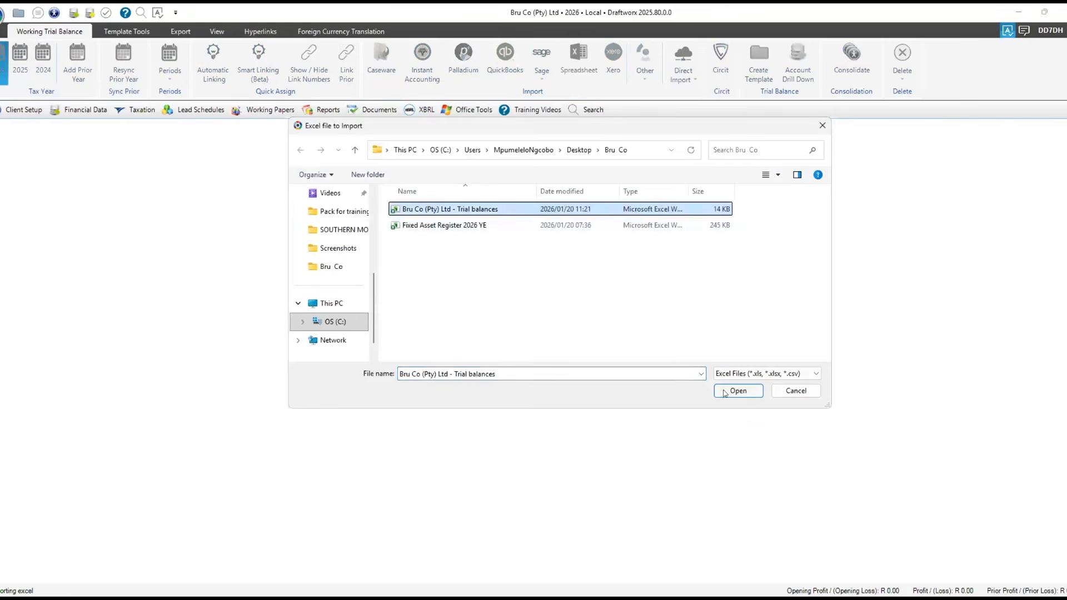
{"action": "left_click", "coordinate": [722, 392]}
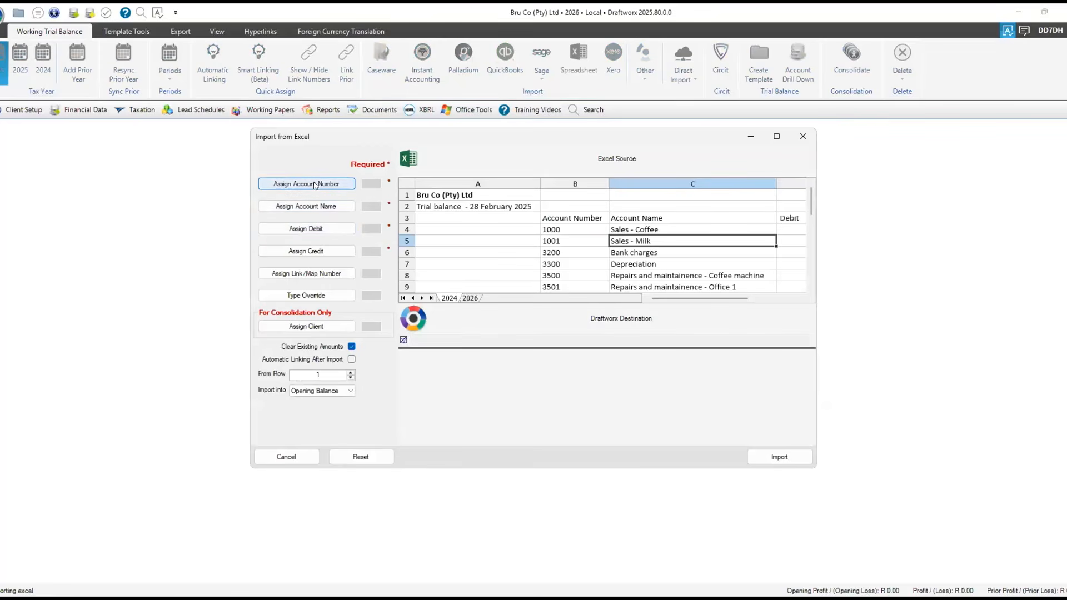
{"action": "left_click", "coordinate": [470, 297]}
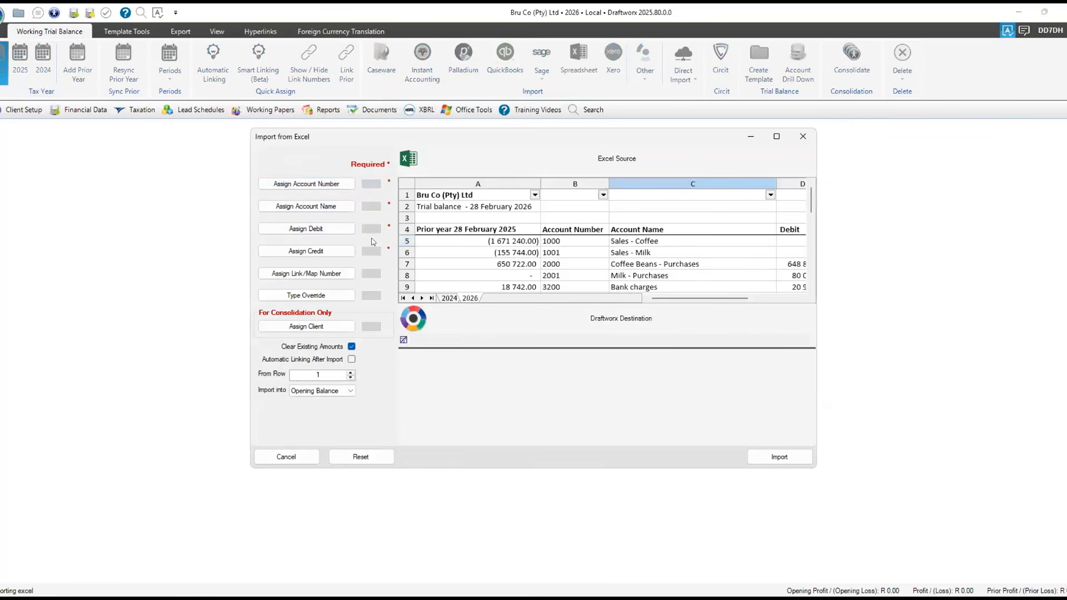
Assign column B as account number and column C as account name for the 2026 import, starting from row 5
{"action": "left_click", "coordinate": [562, 240]}
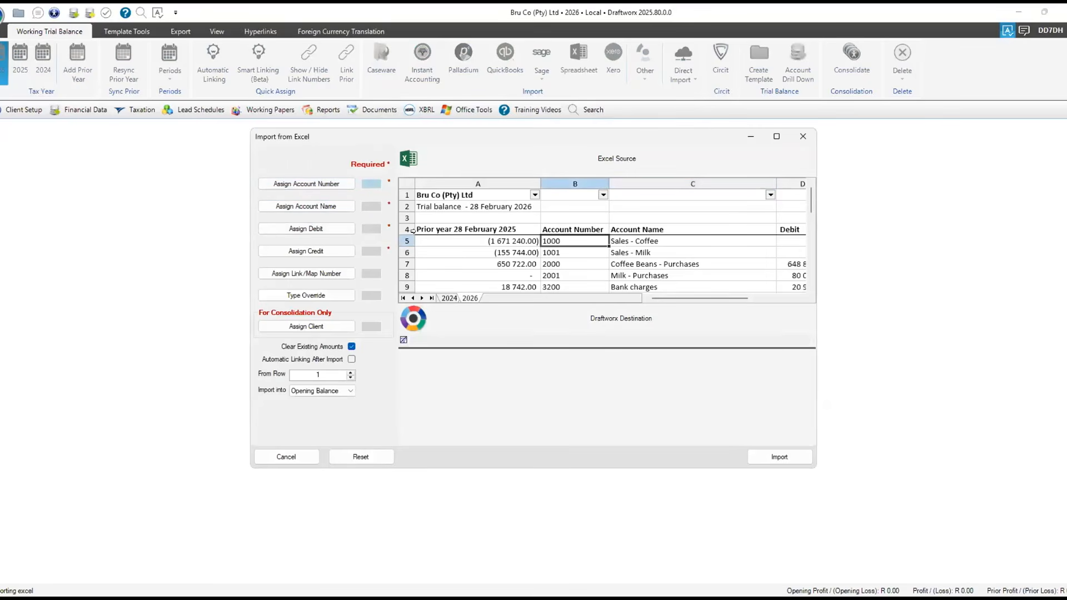
{"action": "left_click", "coordinate": [336, 210]}
{"action": "left_click", "coordinate": [628, 241]}
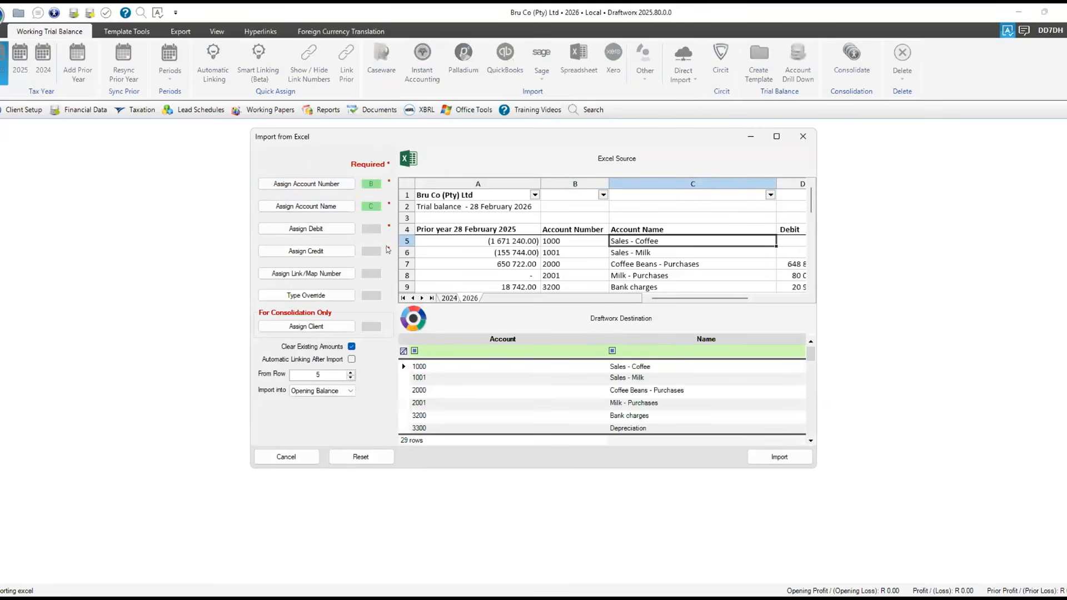
Assign column D as debit and column E as credit, and import the accounts into the 2026 opening balances
{"action": "left_click_drag", "start_coordinate": [719, 300], "coordinate": [752, 300]}
{"action": "left_click", "coordinate": [306, 228]}
{"action": "left_click", "coordinate": [608, 241]}
{"action": "left_click", "coordinate": [305, 250]}
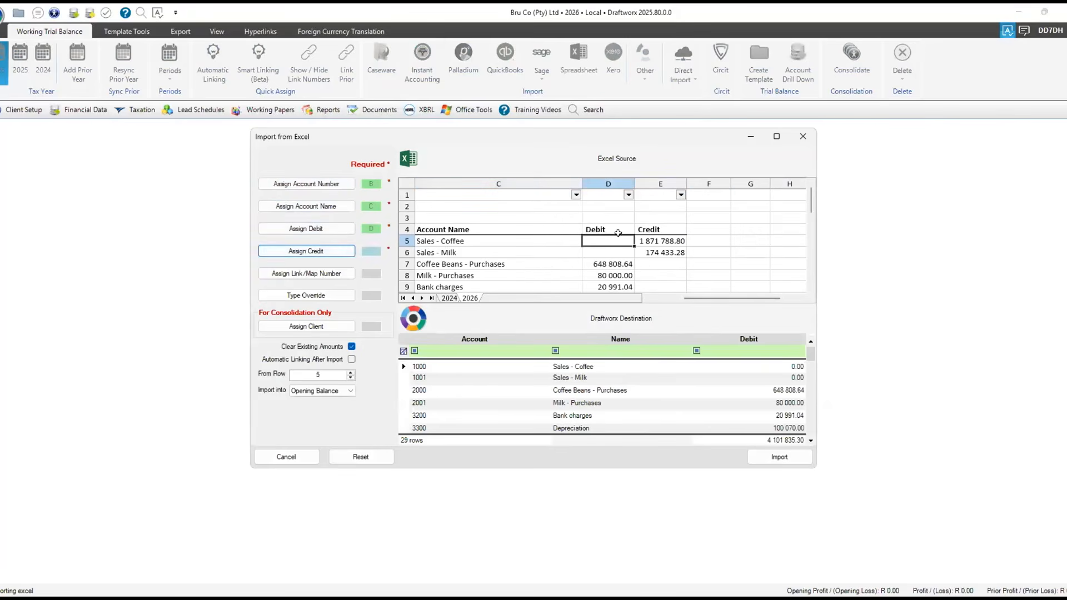
{"action": "left_click", "coordinate": [672, 240]}
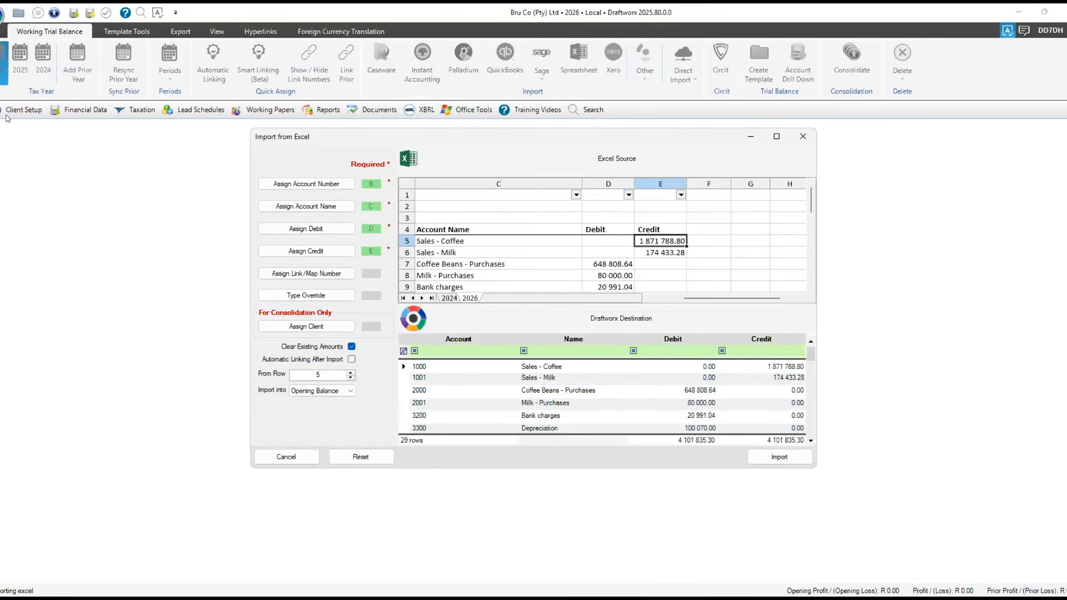
{"action": "left_click", "coordinate": [777, 456]}
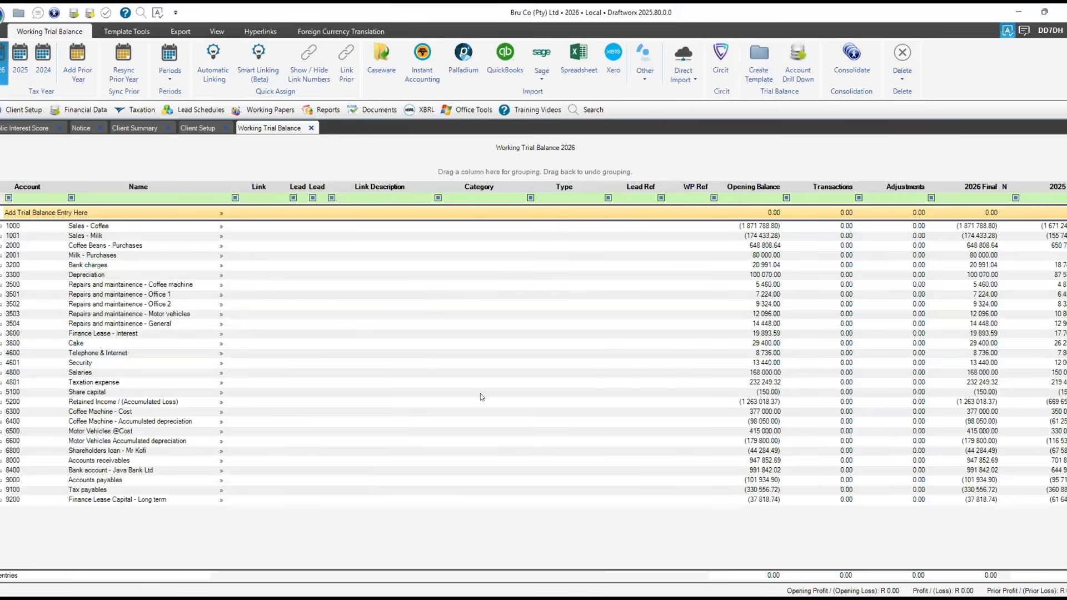
Review the imported 2025 and 2024 working trial balances, and return to the 2026 one
{"action": "left_click", "coordinate": [24, 61]}
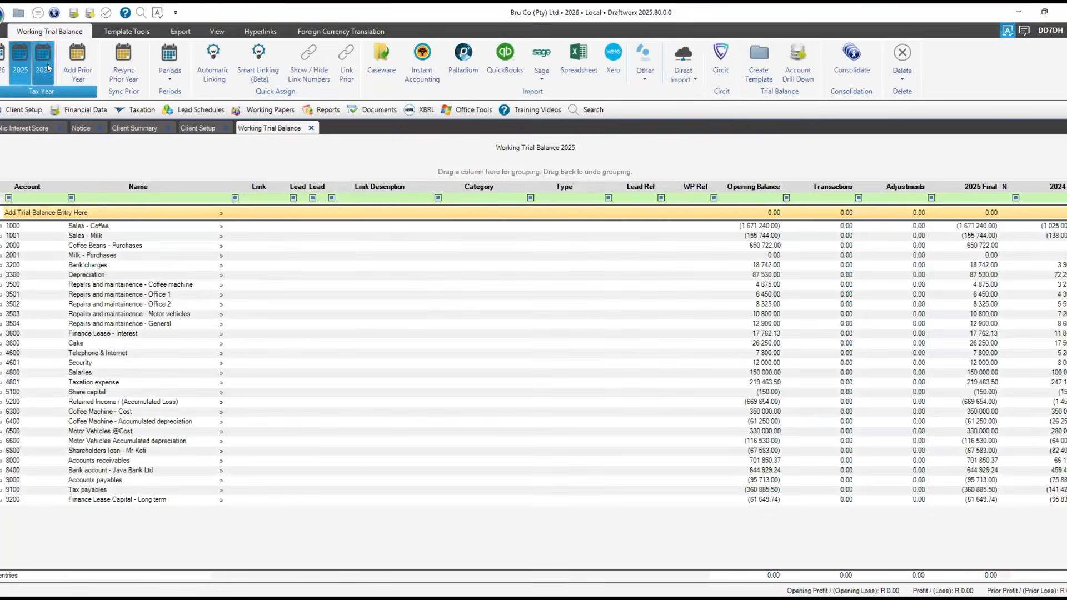
{"action": "left_click", "coordinate": [48, 65]}
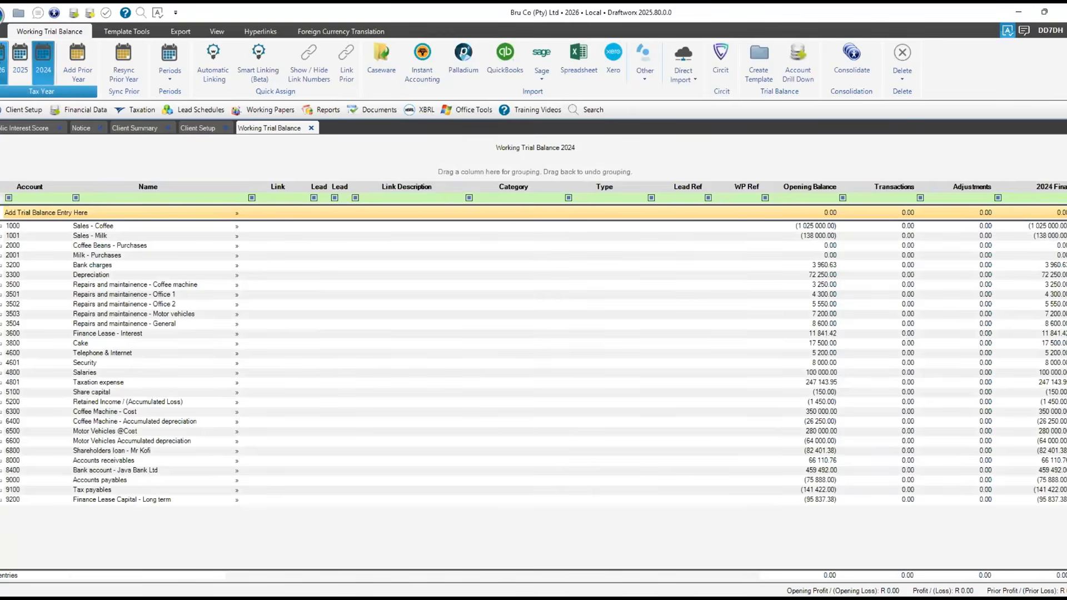
{"action": "left_click", "coordinate": [3, 64]}
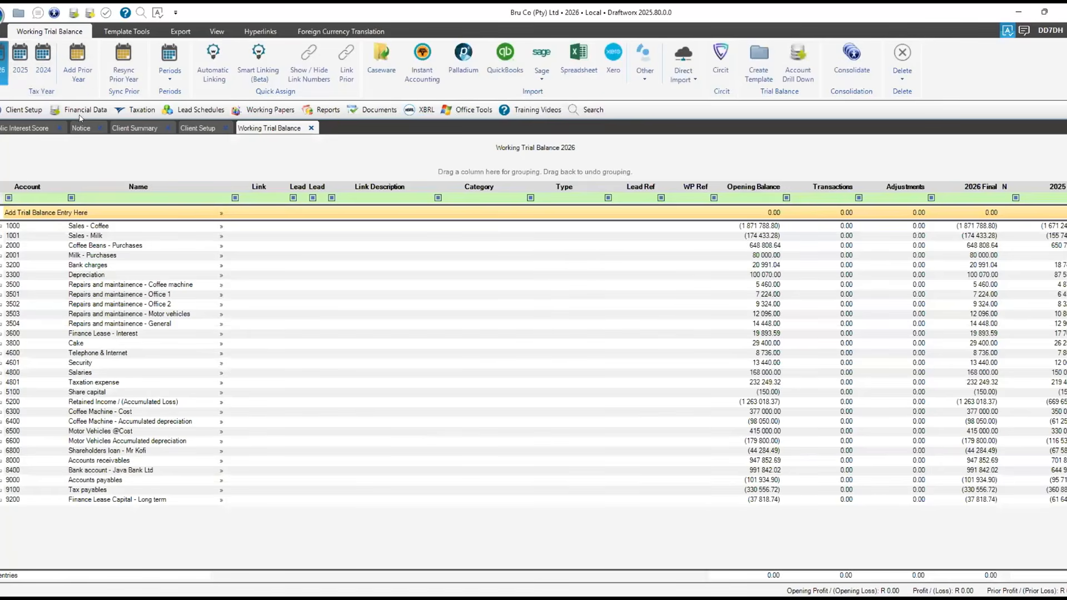
Try to open the IFRS SME+ financials from the financial data of the client
{"action": "left_click", "coordinate": [77, 111]}
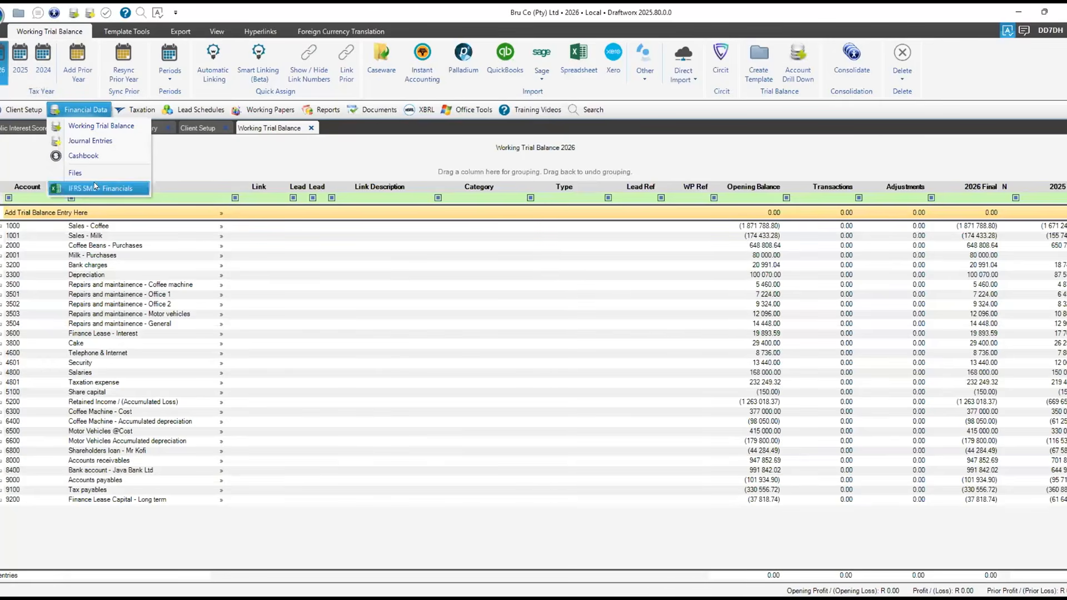
{"action": "left_click", "coordinate": [94, 187]}
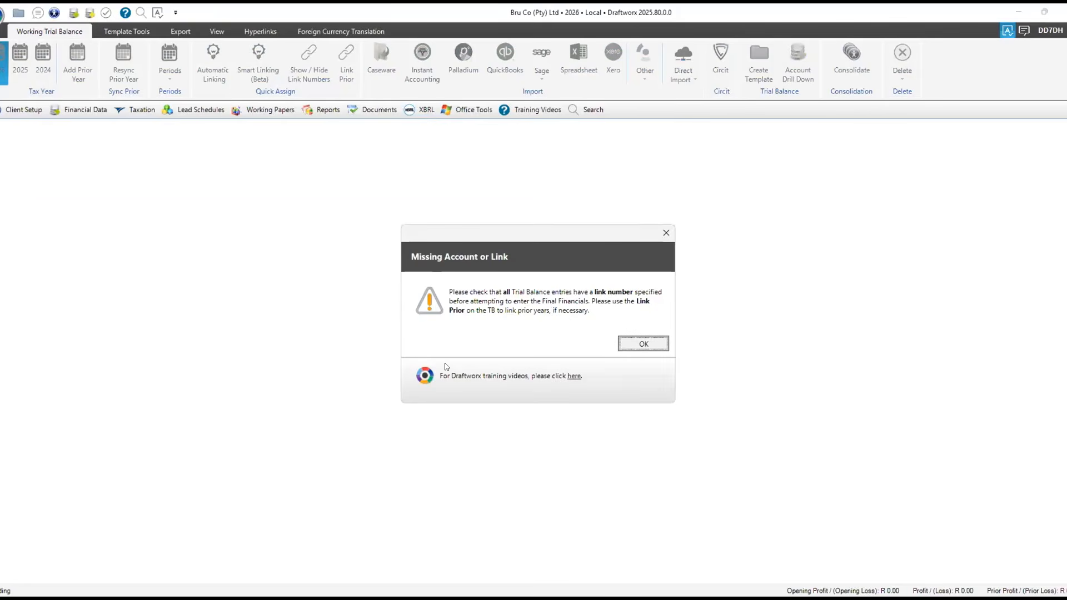
{"action": "key", "text": "Return"}
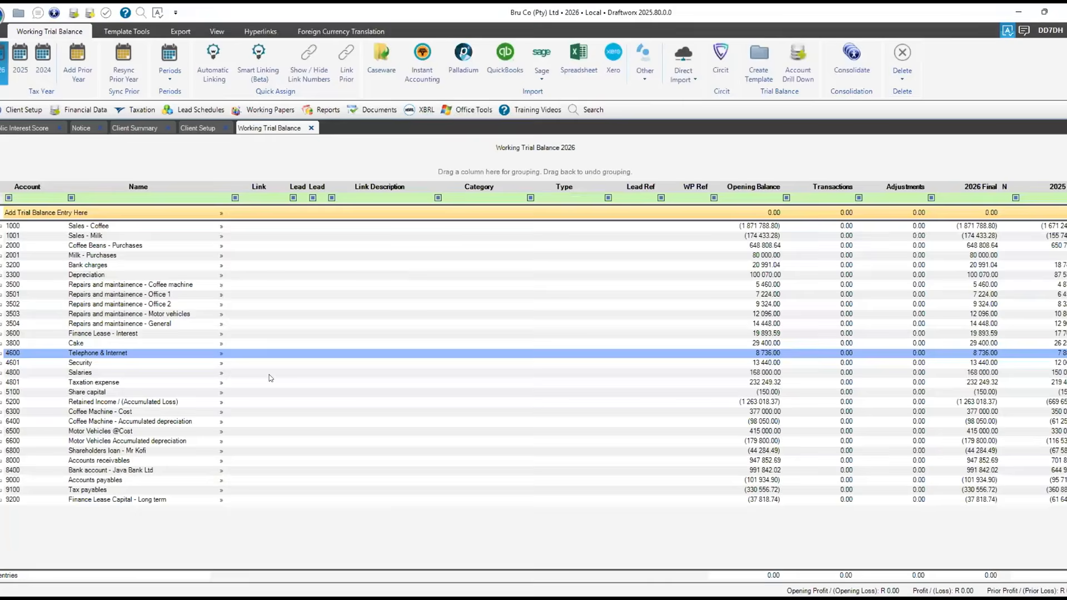
{"action": "left_click", "coordinate": [312, 384]}
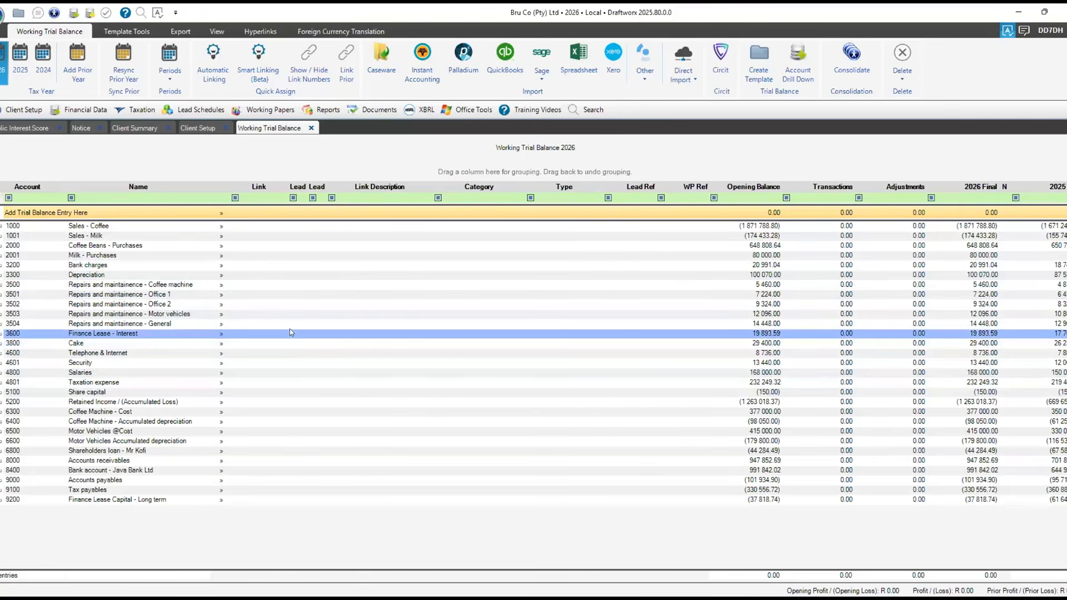
Show the link numbers beside the 2026 trial balance and browse the list down to the inventory links under Current Assets
{"action": "left_click", "coordinate": [318, 64]}
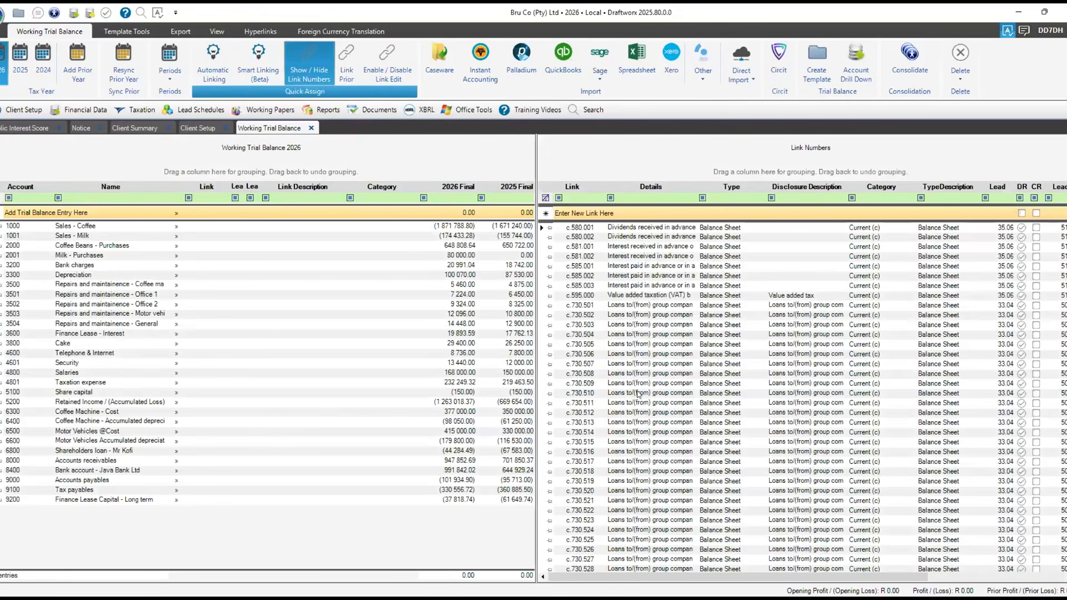
{"action": "left_click", "coordinate": [645, 404]}
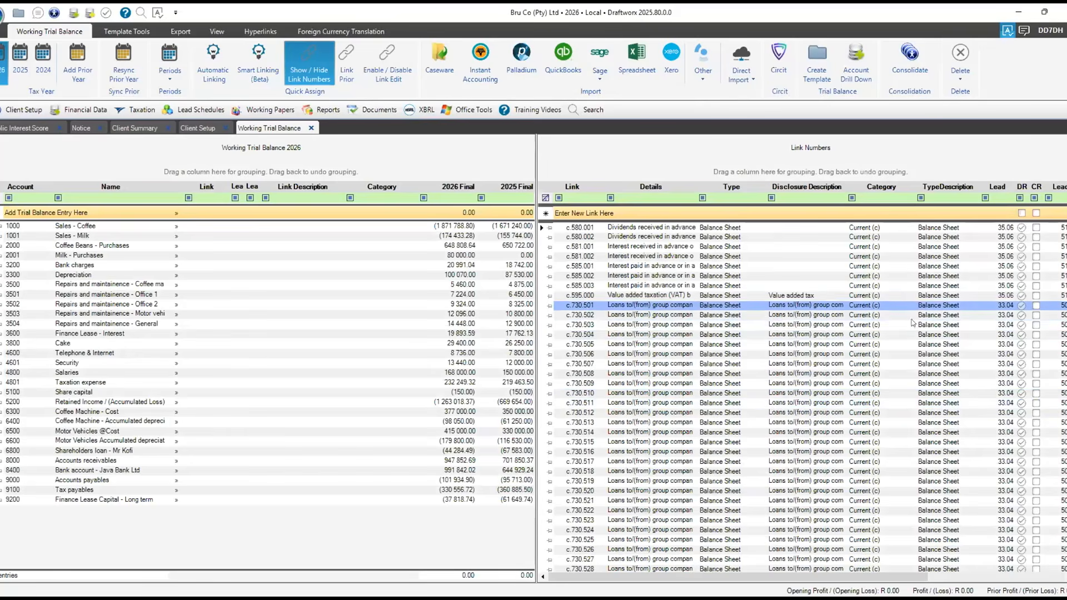
{"action": "scroll", "coordinate": [730, 337], "scroll_direction": "down", "scroll_amount": 15}
{"action": "scroll", "coordinate": [729, 337], "scroll_direction": "down", "scroll_amount": 20}
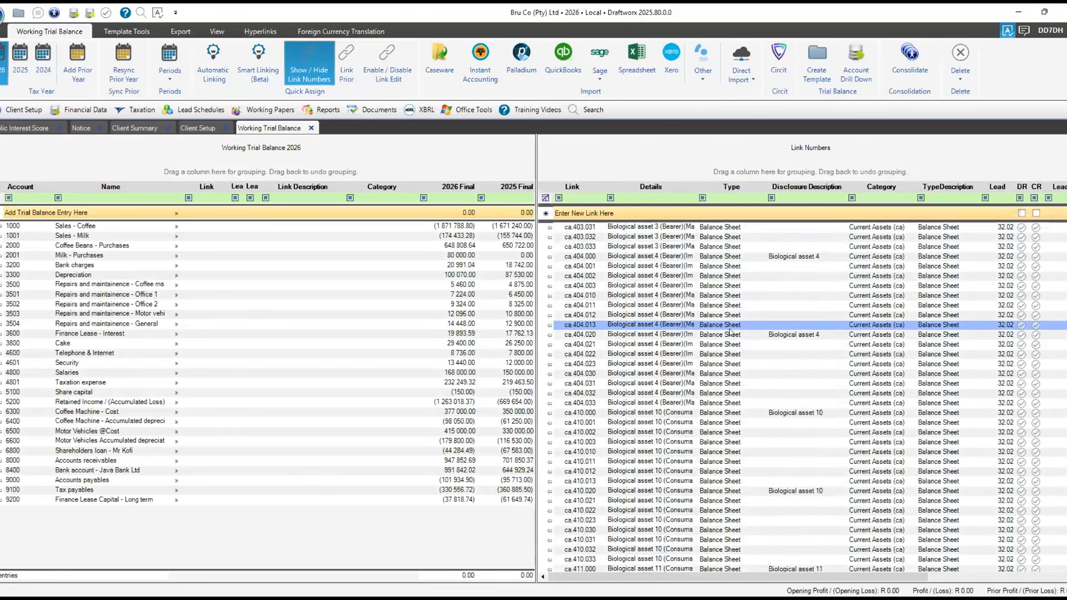
{"action": "scroll", "coordinate": [731, 330], "scroll_direction": "down", "scroll_amount": 13}
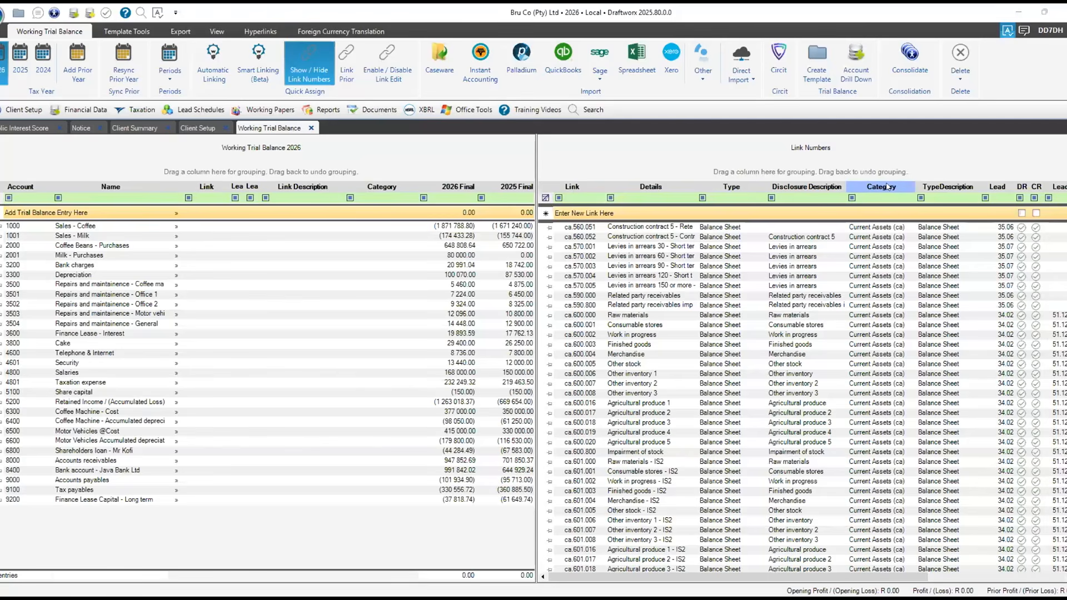
Group the link numbers by category and filter their Link column by cos, expanding the Cost Of Sales group
{"action": "left_click_drag", "start_coordinate": [887, 187], "coordinate": [584, 174]}
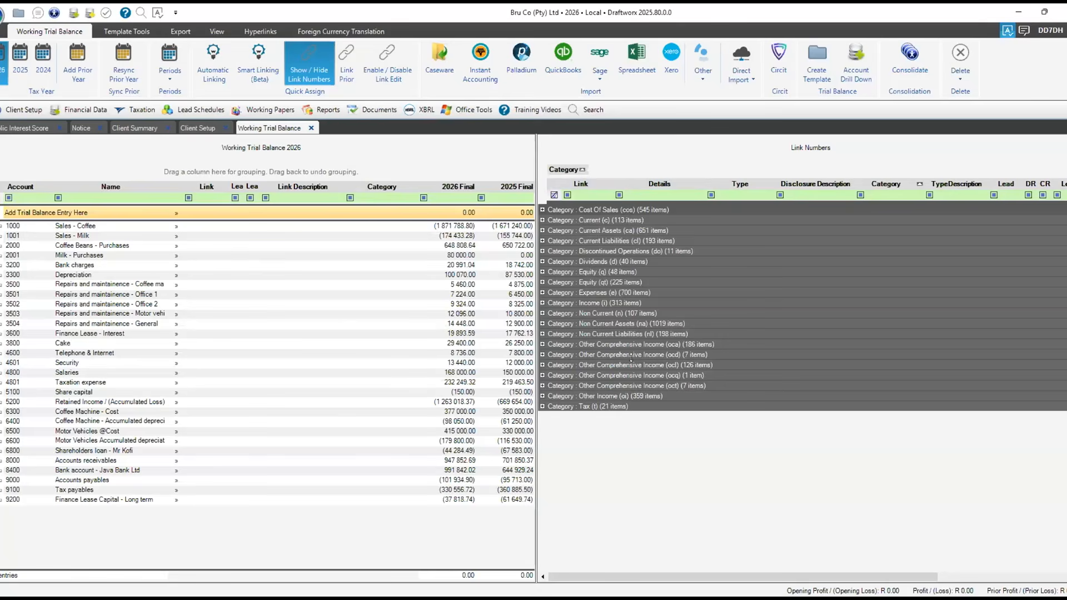
{"action": "left_click", "coordinate": [584, 193]}
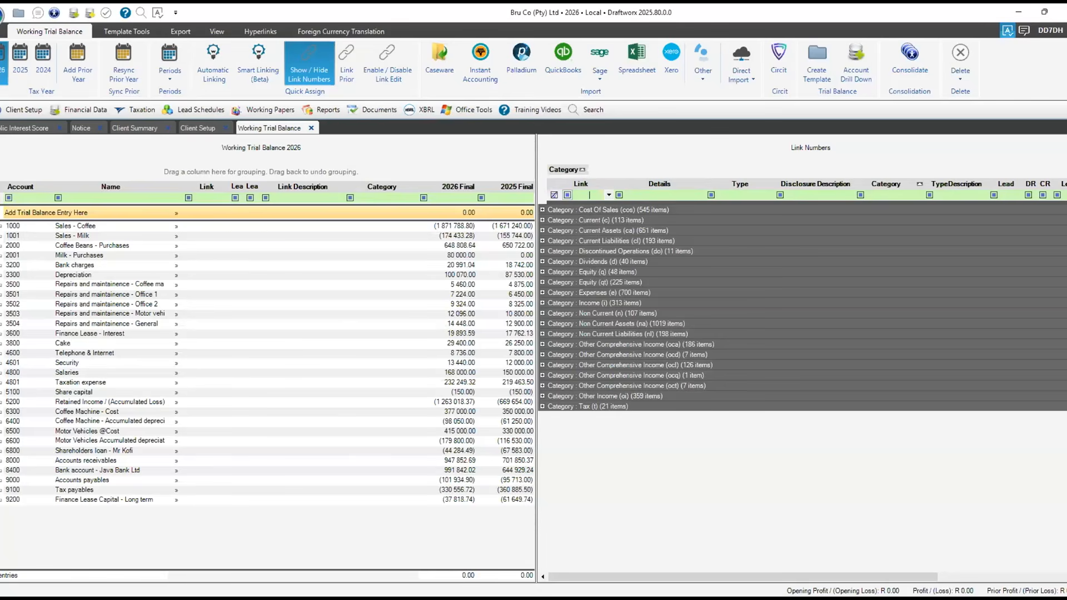
{"action": "type", "text": "cos"}
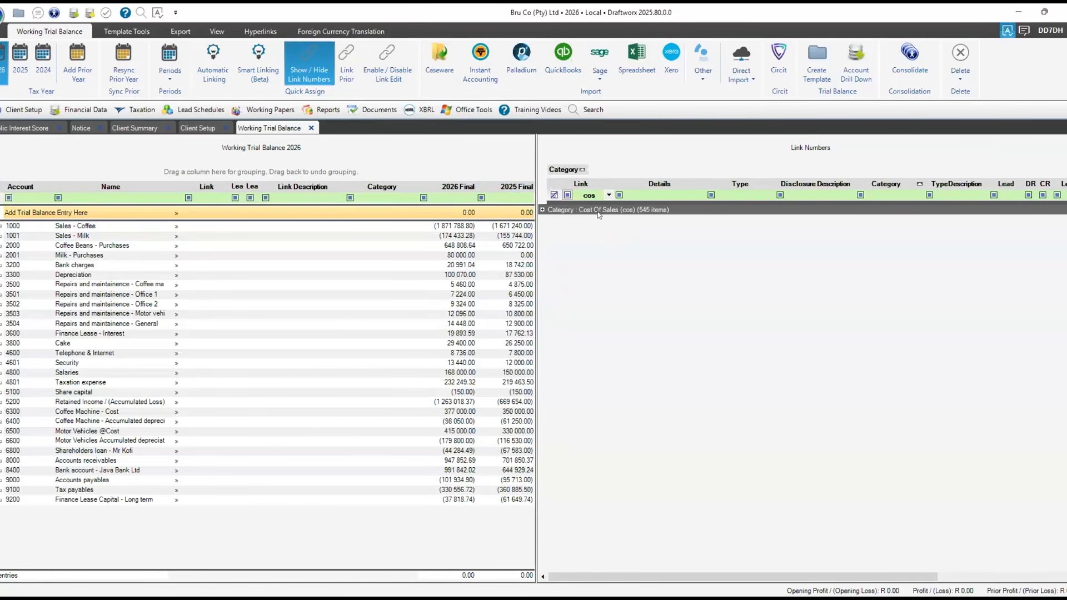
{"action": "left_click", "coordinate": [541, 210]}
{"action": "left_click", "coordinate": [541, 209]}
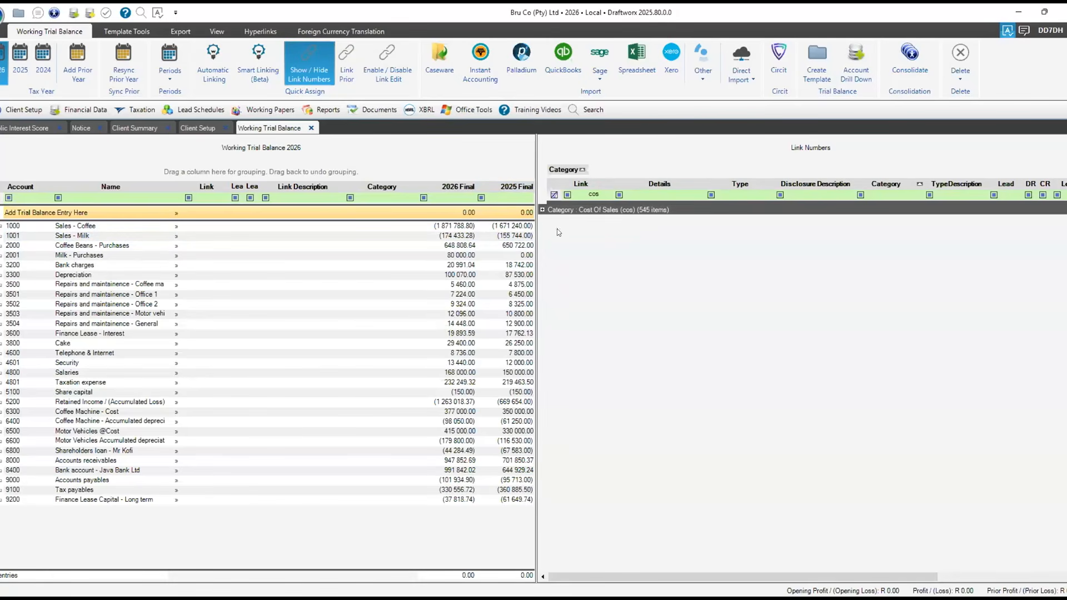
{"action": "left_click", "coordinate": [656, 279]}
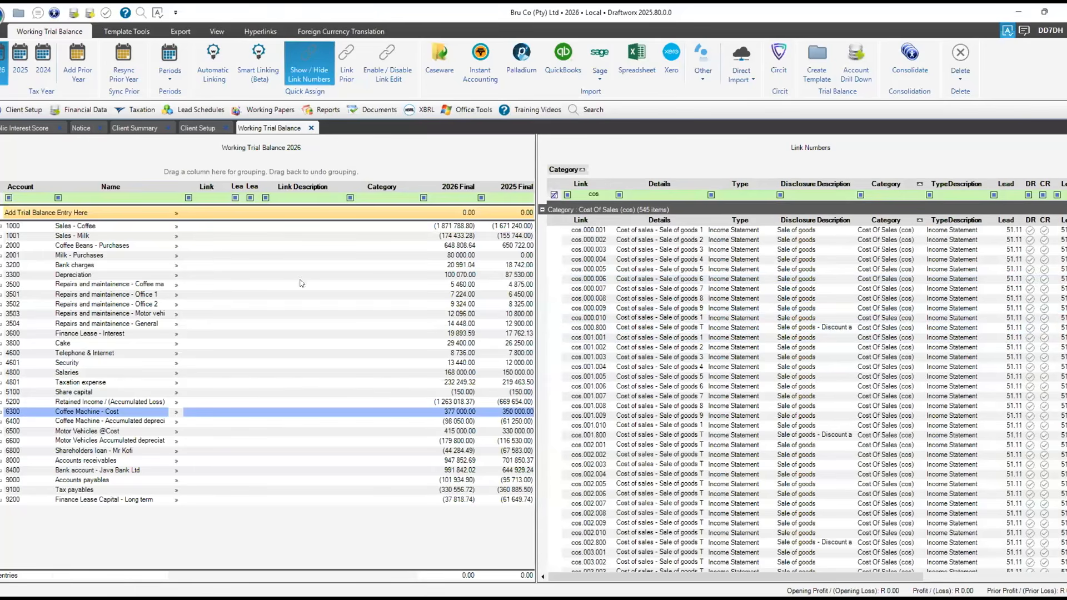
Search the details of the Cost Of Sales links for coffee and purchases, and clear the search
{"action": "left_click", "coordinate": [644, 196]}
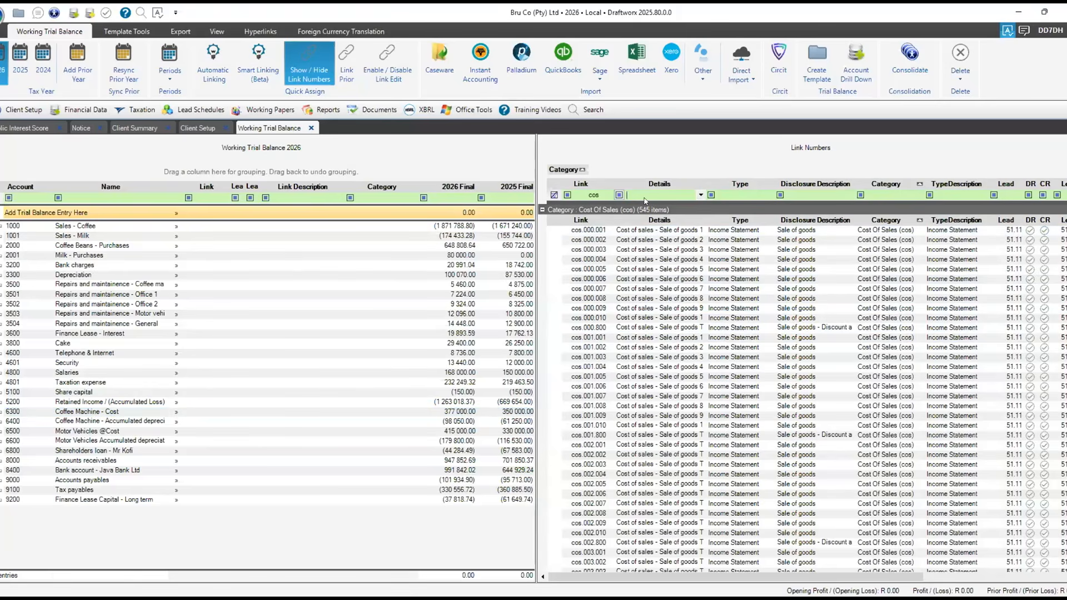
{"action": "type", "text": "coffee"}
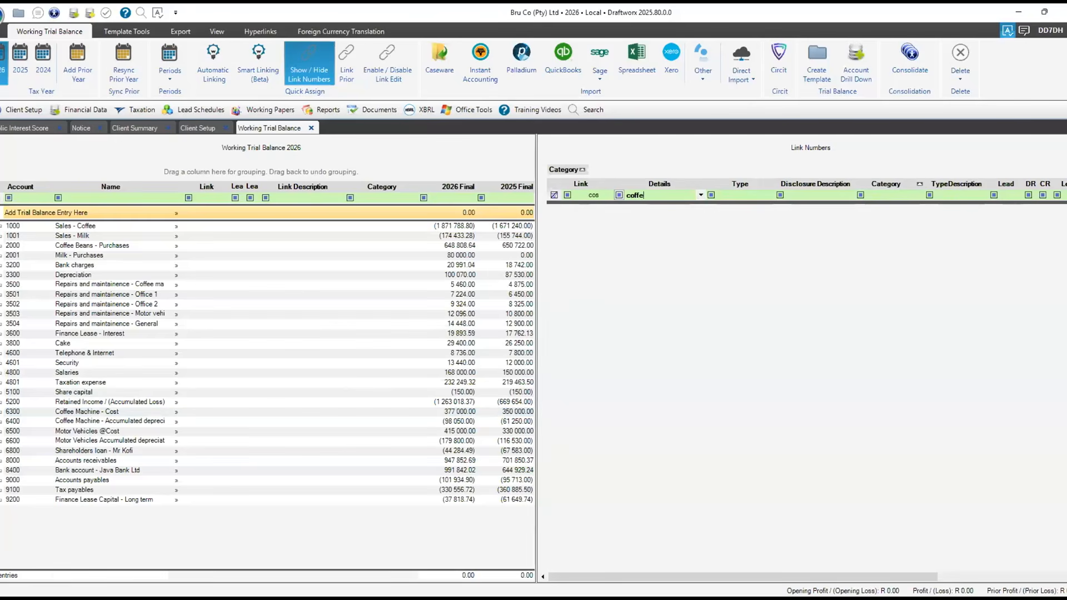
{"action": "key", "text": "BackSpace"}
{"action": "key", "text": "BackSpace"}
{"action": "key", "text": "BackSpace"}
{"action": "key", "text": "BackSpace"}
{"action": "key", "text": "BackSpace"}
{"action": "key", "text": "BackSpace"}
{"action": "type", "text": "pur"}
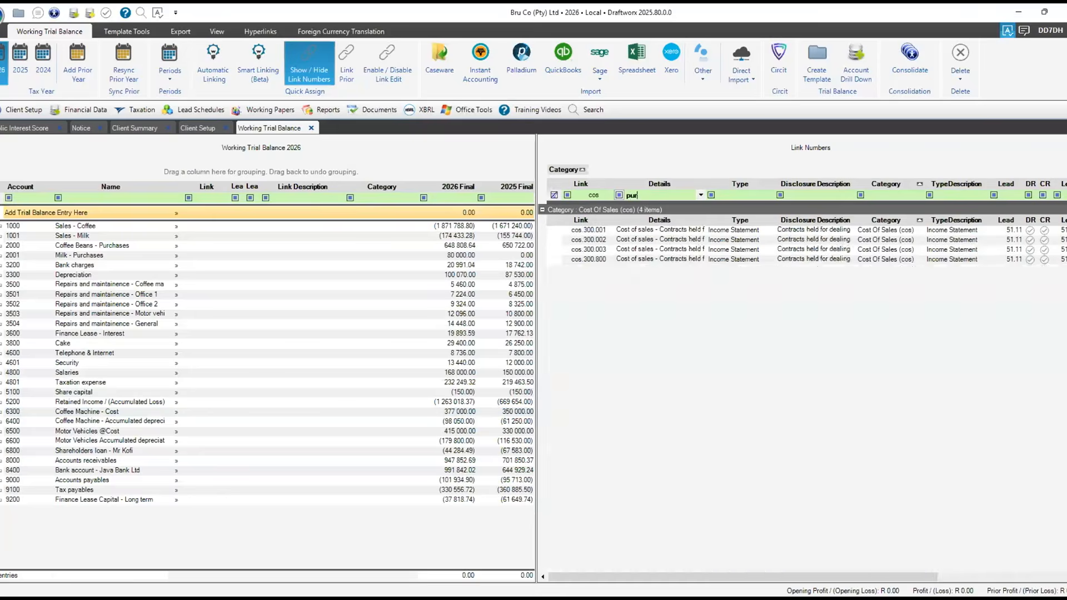
{"action": "type", "text": "chases"}
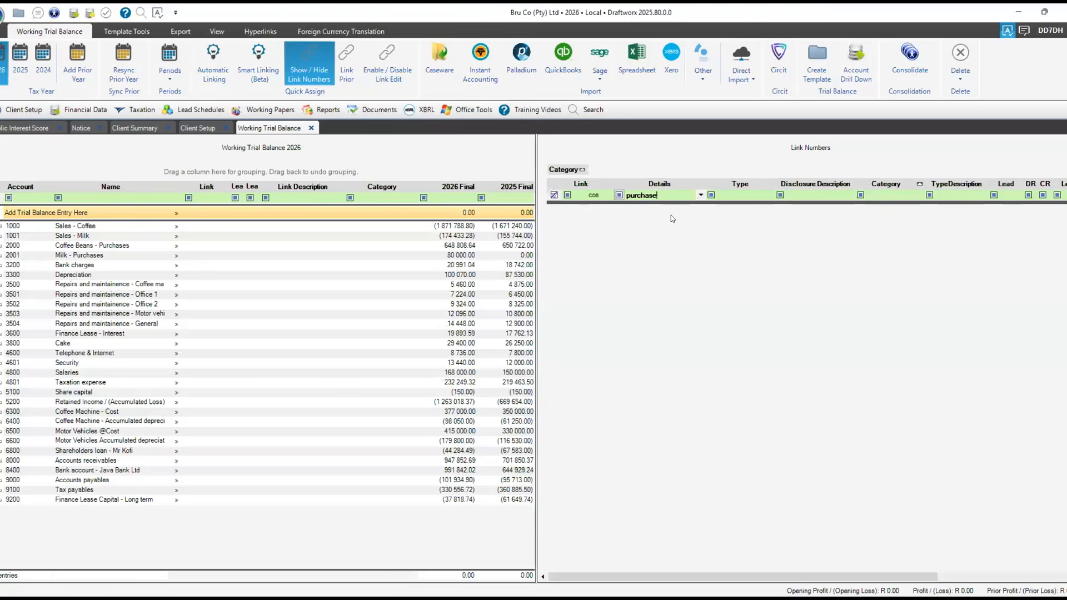
{"action": "key", "text": "BackSpace"}
{"action": "key", "text": "BackSpace"}
{"action": "key", "text": "BackSpace"}
{"action": "key", "text": "BackSpace"}
{"action": "key", "text": "BackSpace"}
{"action": "key", "text": "BackSpace"}
{"action": "key", "text": "BackSpace"}
{"action": "key", "text": "BackSpace"}
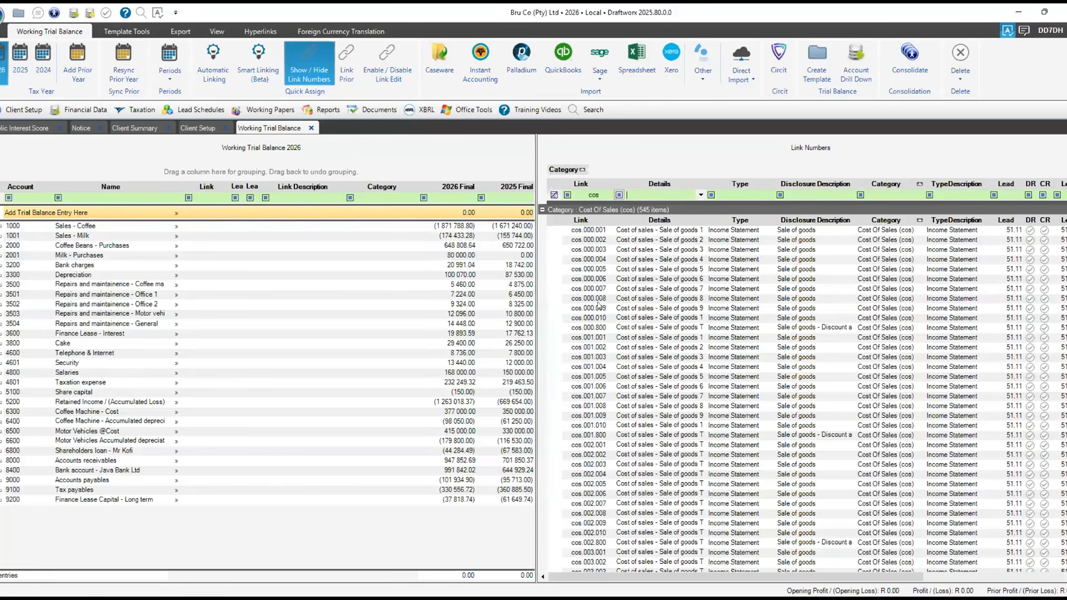
Review the numbering and details of the Sale of goods links from cos.000.001 to cos.000.007
{"action": "left_click", "coordinate": [654, 295]}
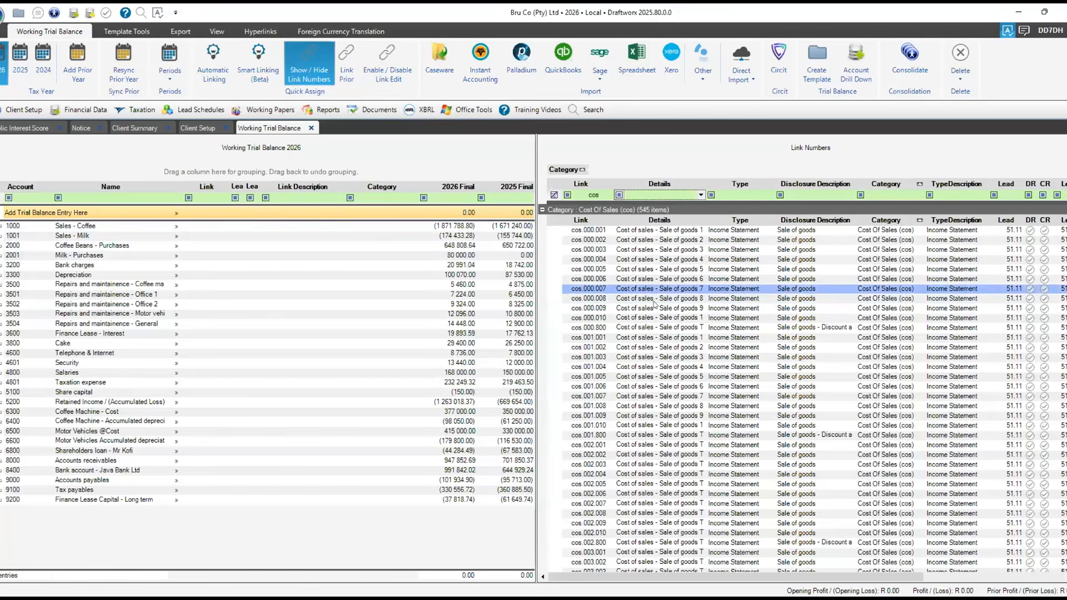
{"action": "left_click", "coordinate": [645, 279]}
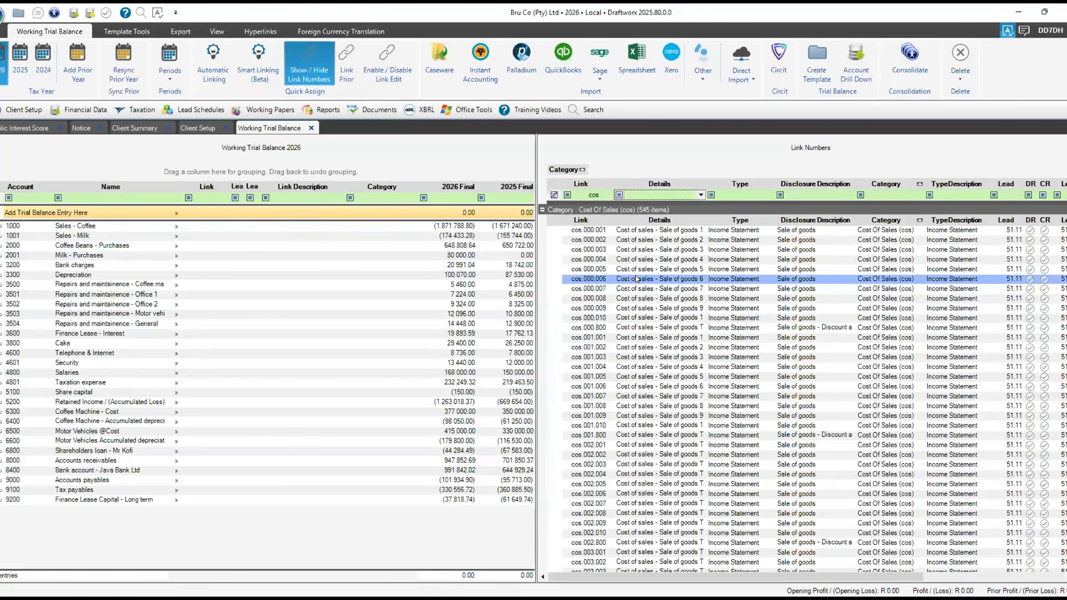
{"action": "left_click", "coordinate": [628, 268]}
{"action": "left_click", "coordinate": [608, 230]}
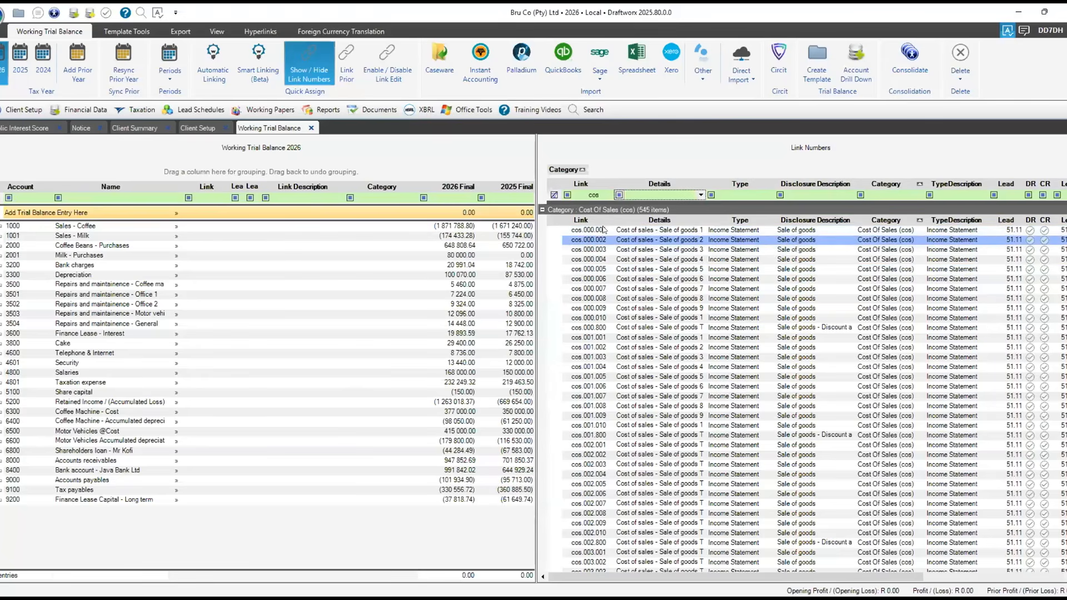
{"action": "left_click_drag", "start_coordinate": [647, 241], "coordinate": [668, 251]}
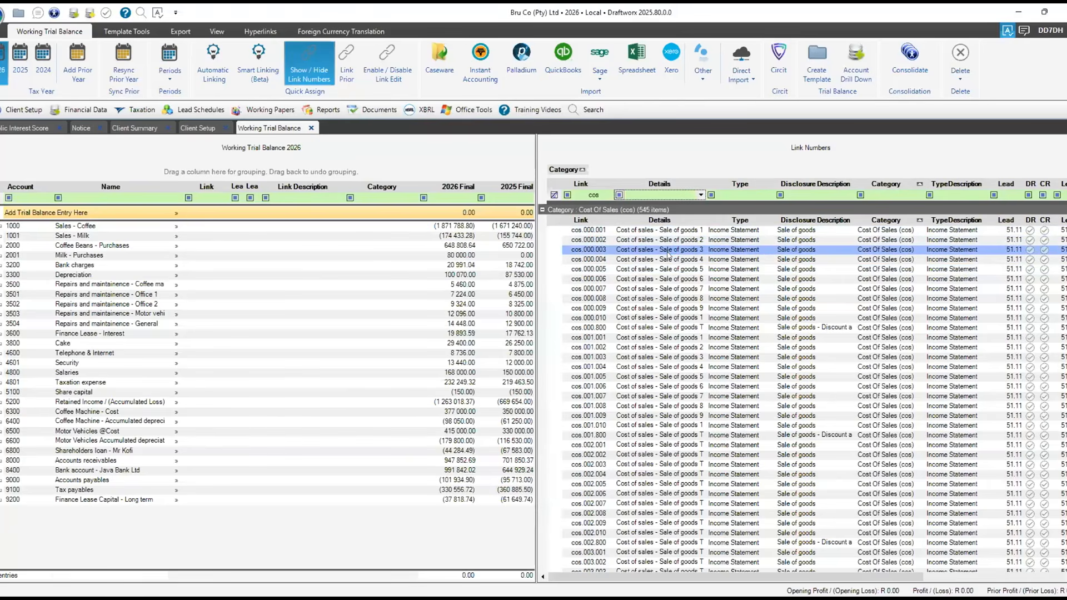
{"action": "left_click", "coordinate": [595, 239]}
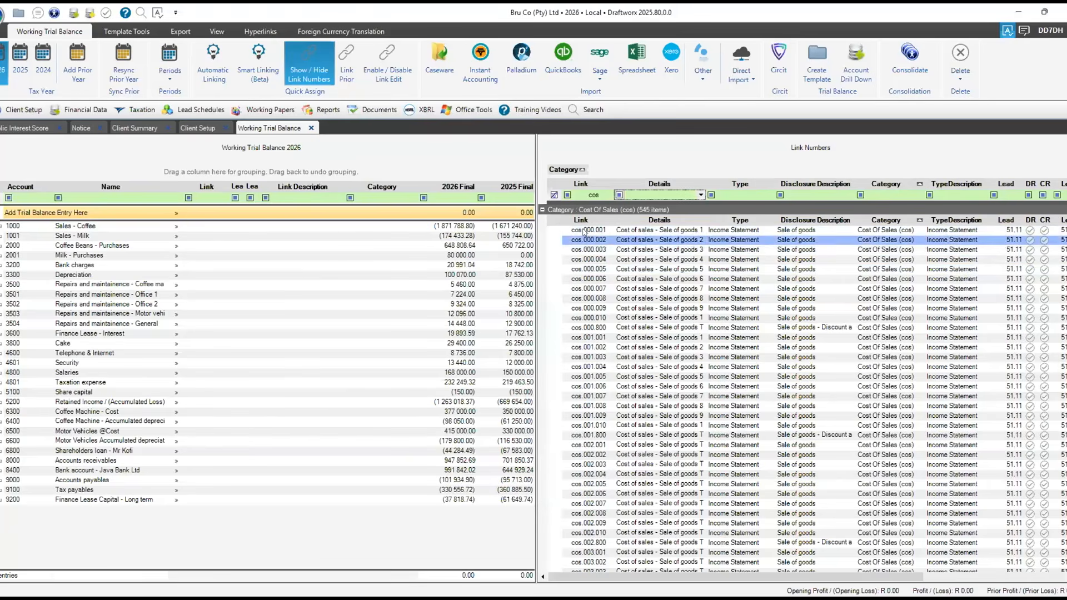
{"action": "left_click", "coordinate": [584, 231]}
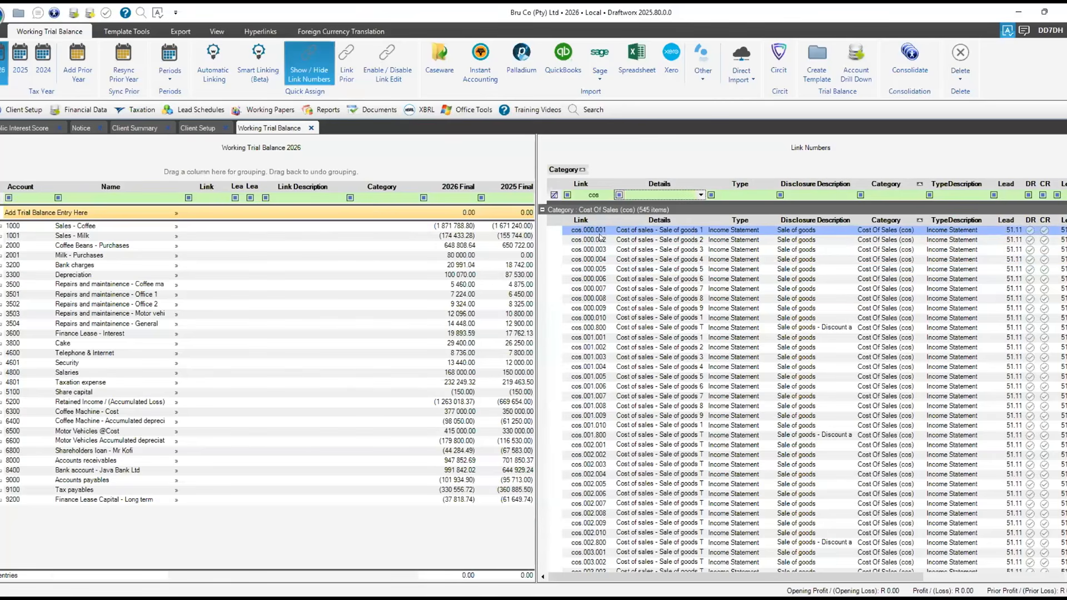
{"action": "left_click", "coordinate": [583, 270]}
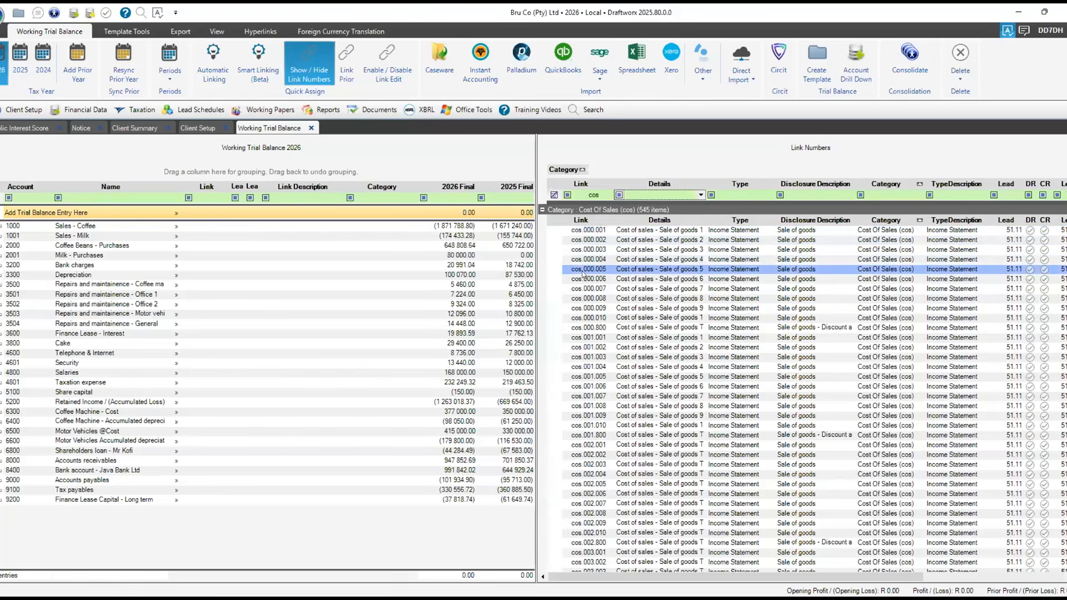
Compare the Coffee Beans - Purchases and Milk - Purchases accounts with the cos.000 and cos.001 ranges of Sale of goods links
{"action": "left_click", "coordinate": [389, 274]}
{"action": "left_click", "coordinate": [95, 248]}
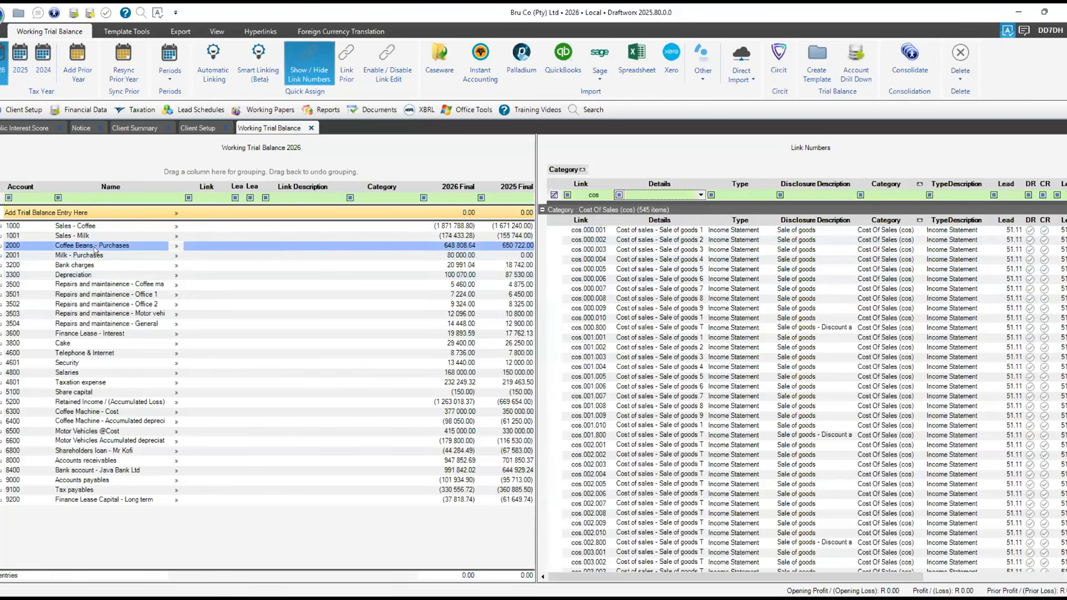
{"action": "left_click", "coordinate": [105, 254]}
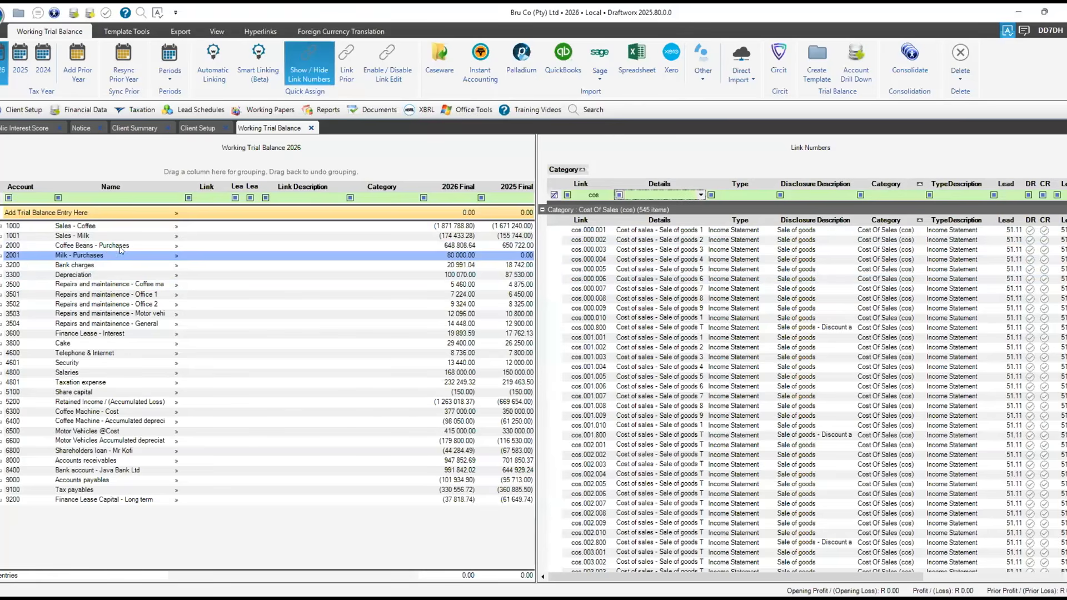
{"action": "left_click", "coordinate": [120, 248]}
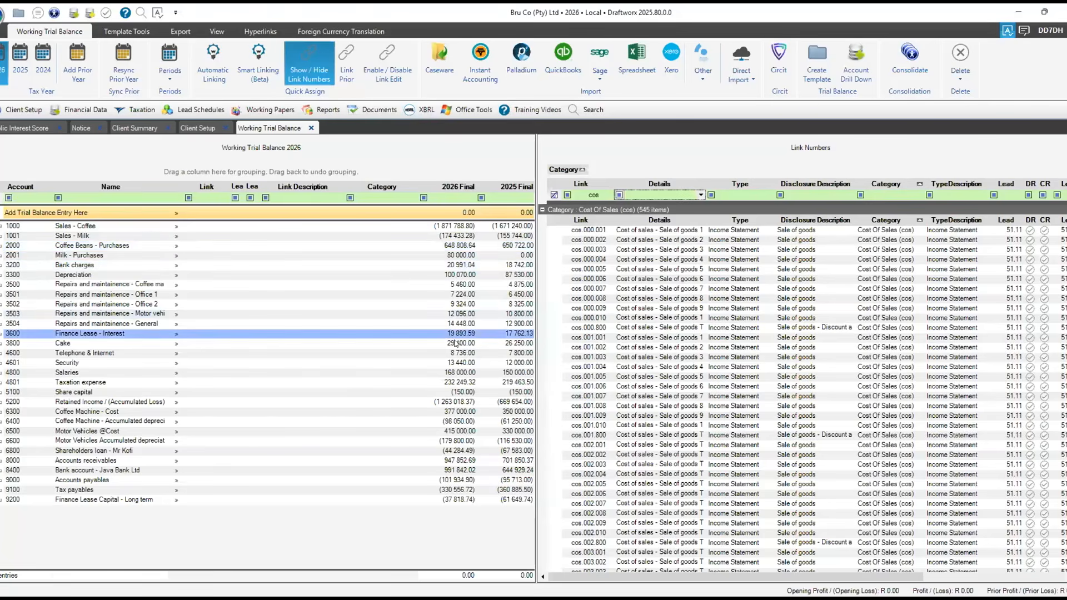
{"action": "left_click", "coordinate": [608, 262]}
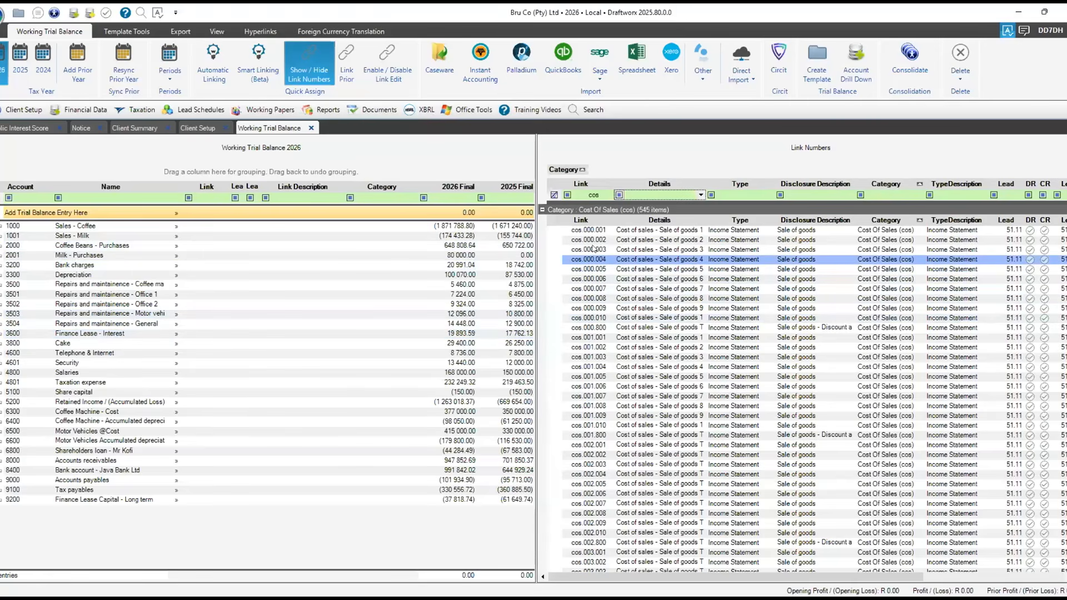
{"action": "left_click", "coordinate": [593, 240]}
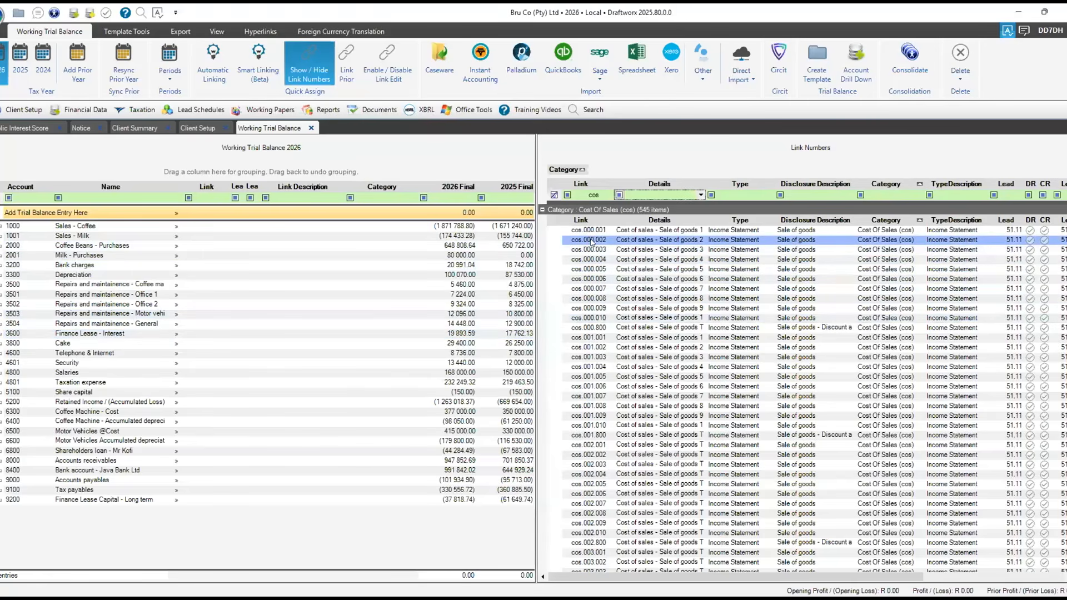
{"action": "left_click", "coordinate": [576, 230]}
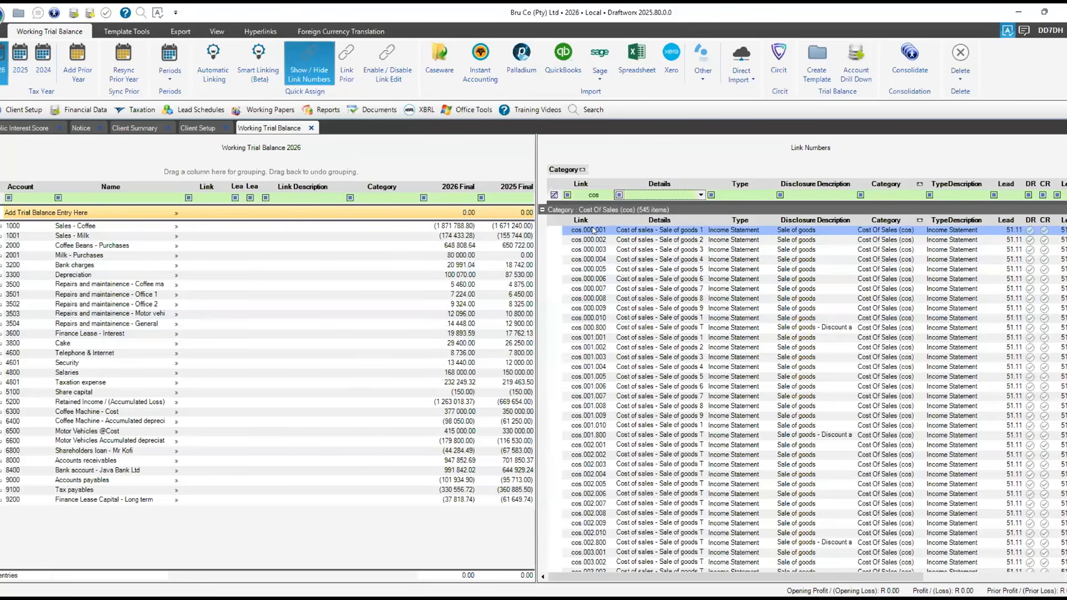
{"action": "left_click", "coordinate": [591, 239]}
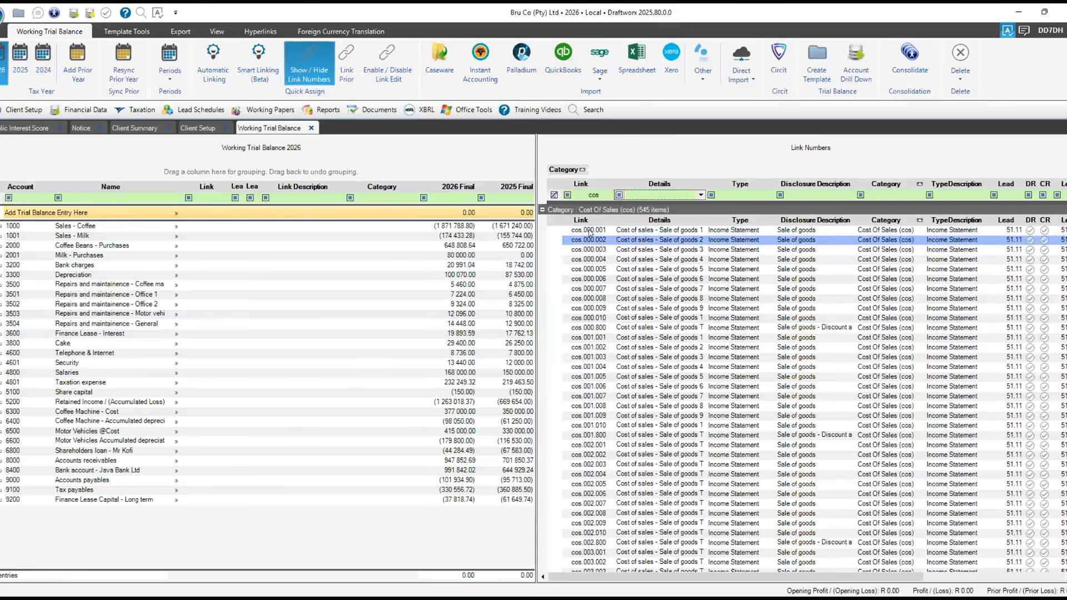
{"action": "left_click", "coordinate": [590, 268]}
{"action": "left_click", "coordinate": [592, 307]}
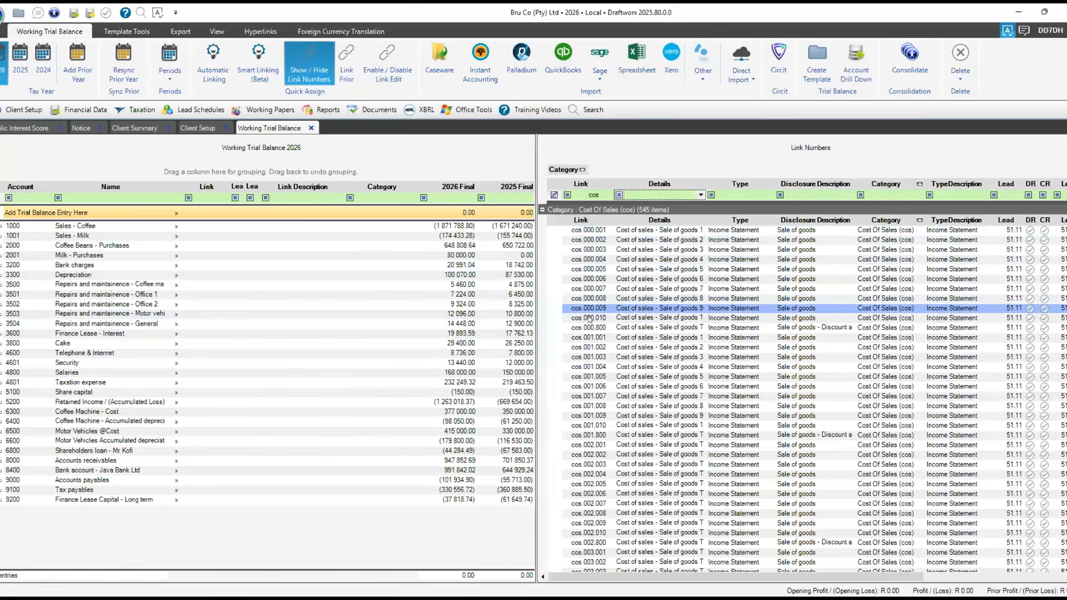
{"action": "left_click", "coordinate": [590, 337]}
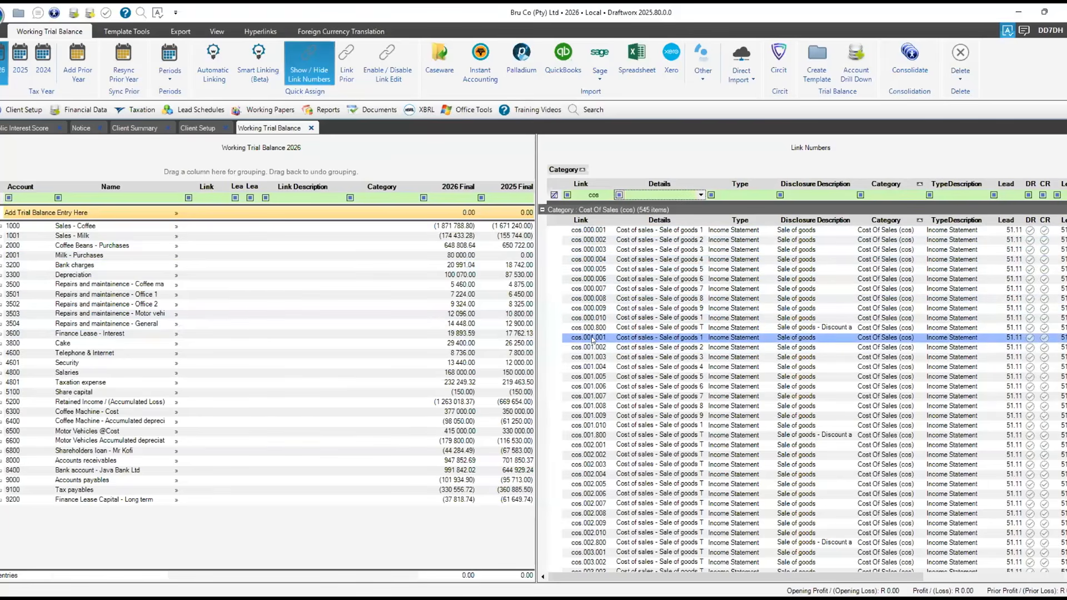
{"action": "left_click", "coordinate": [590, 308]}
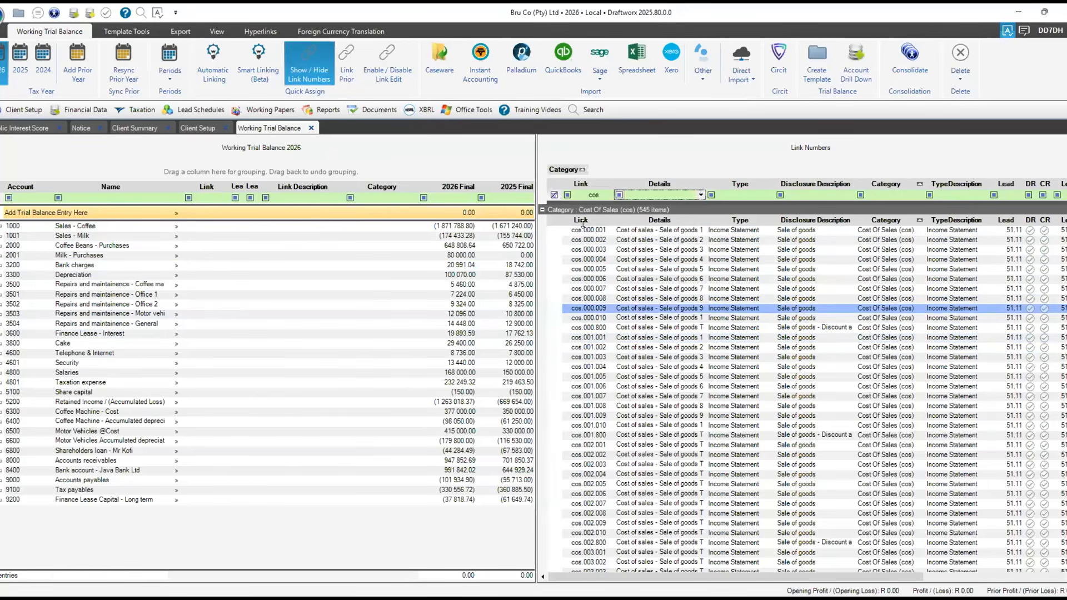
{"action": "left_click", "coordinate": [590, 299]}
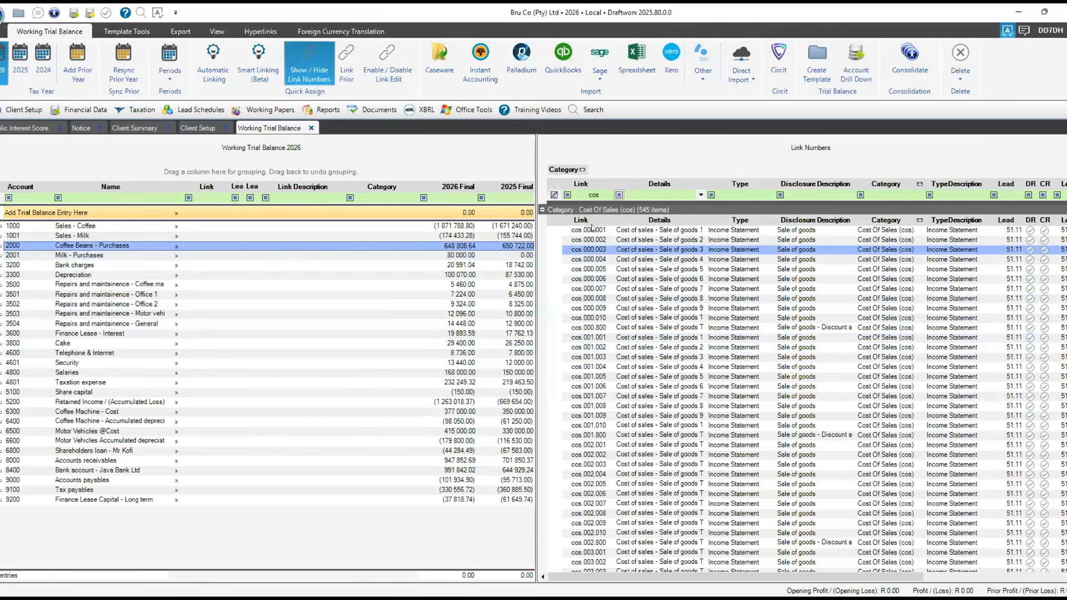
Assign link cos.000.001 to account 1000 Sales - Coffee and link cos.001.001 to account 2001 Milk - Purchases
{"action": "double_click", "coordinate": [632, 230]}
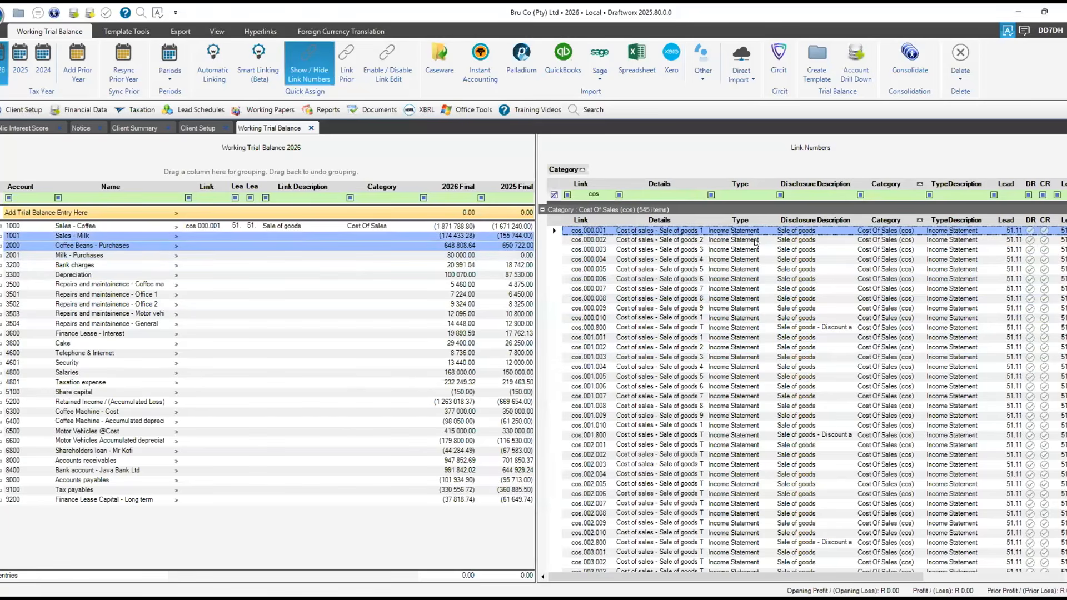
{"action": "left_click", "coordinate": [739, 259], "text": "ctrl"}
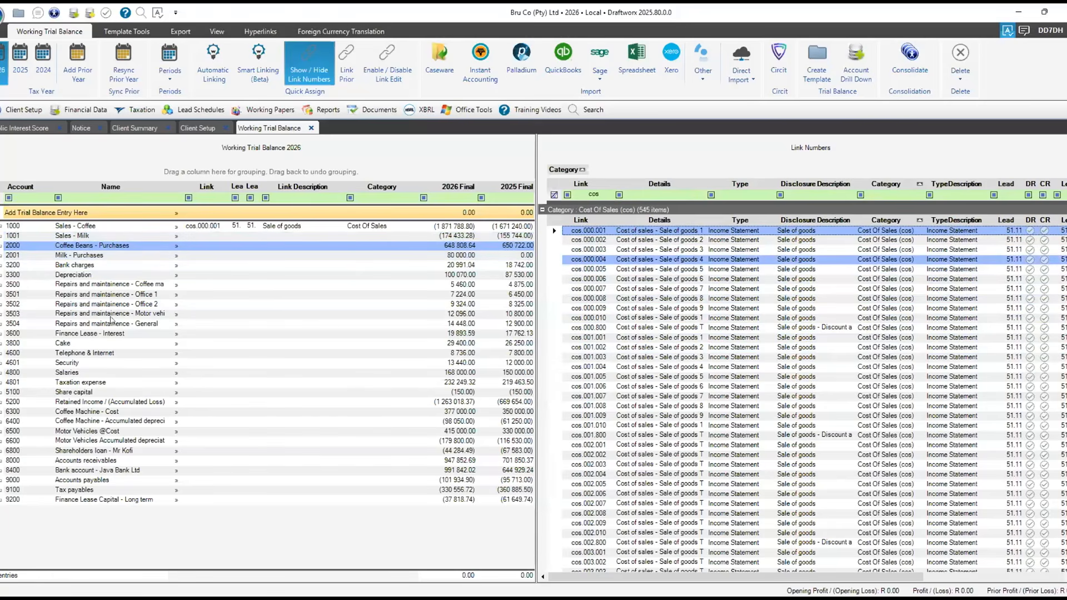
{"action": "left_click", "coordinate": [111, 315]}
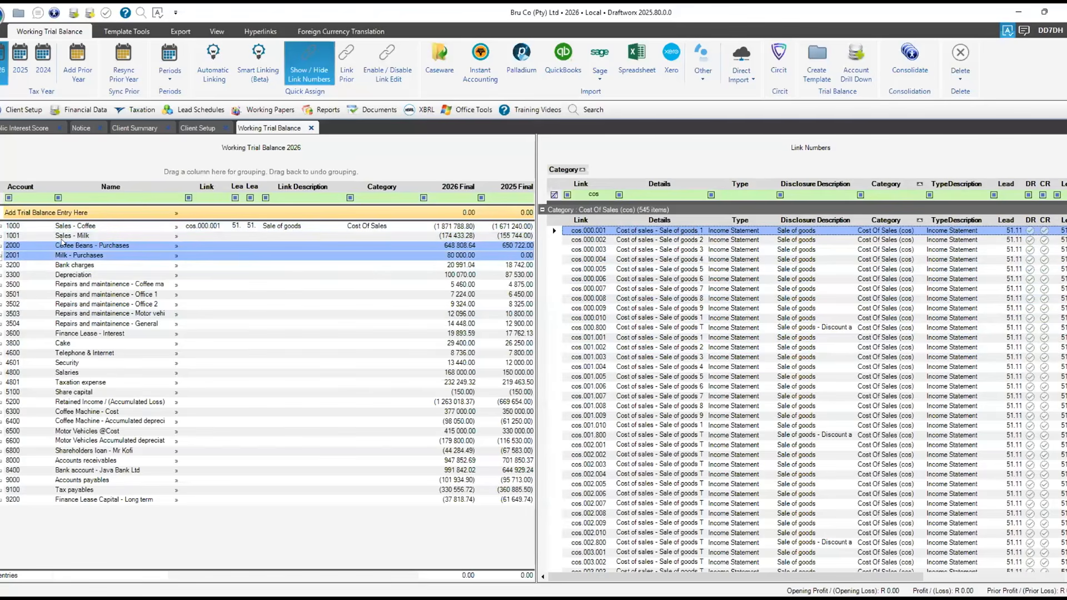
{"action": "left_click", "coordinate": [61, 243]}
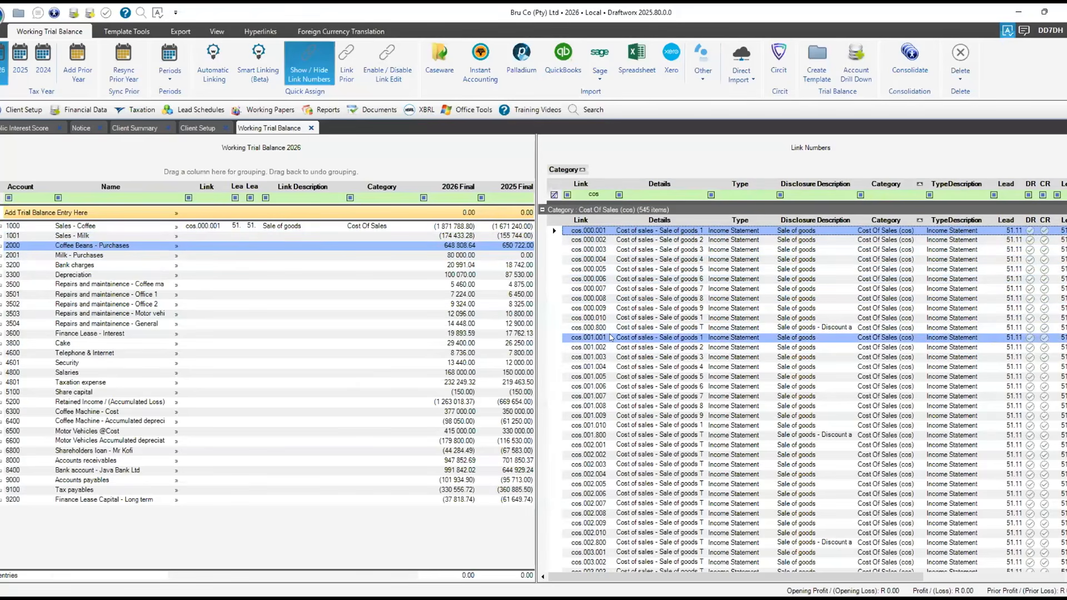
{"action": "left_click", "coordinate": [600, 335]}
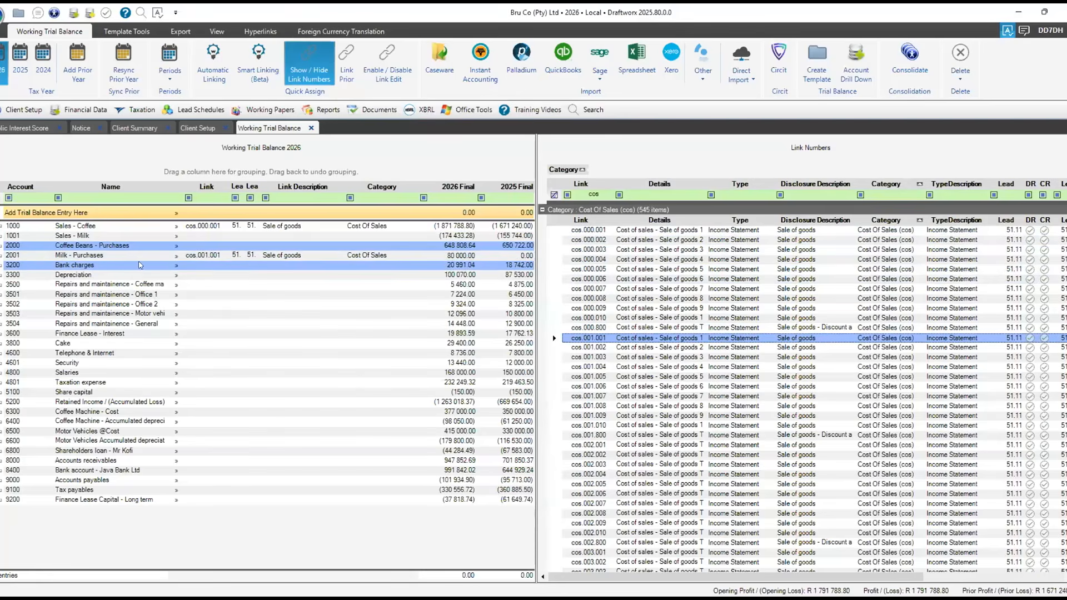
{"action": "left_click", "coordinate": [176, 226]}
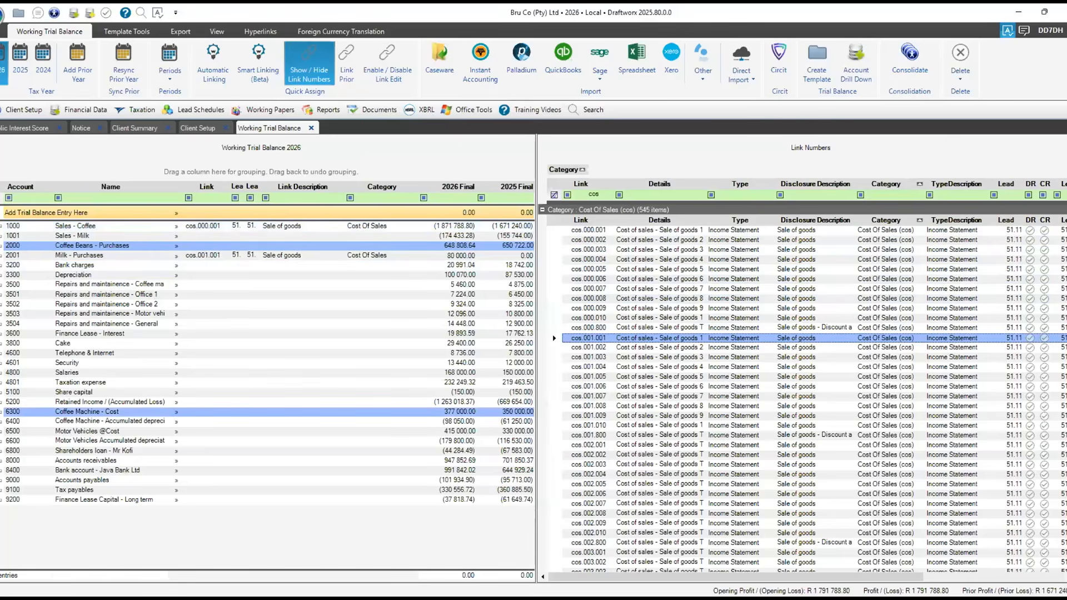
Filter the link numbers by "i." and expand the Income category to reach link i.000.001
{"action": "left_click", "coordinate": [594, 195]}
{"action": "type", "text": "i."}
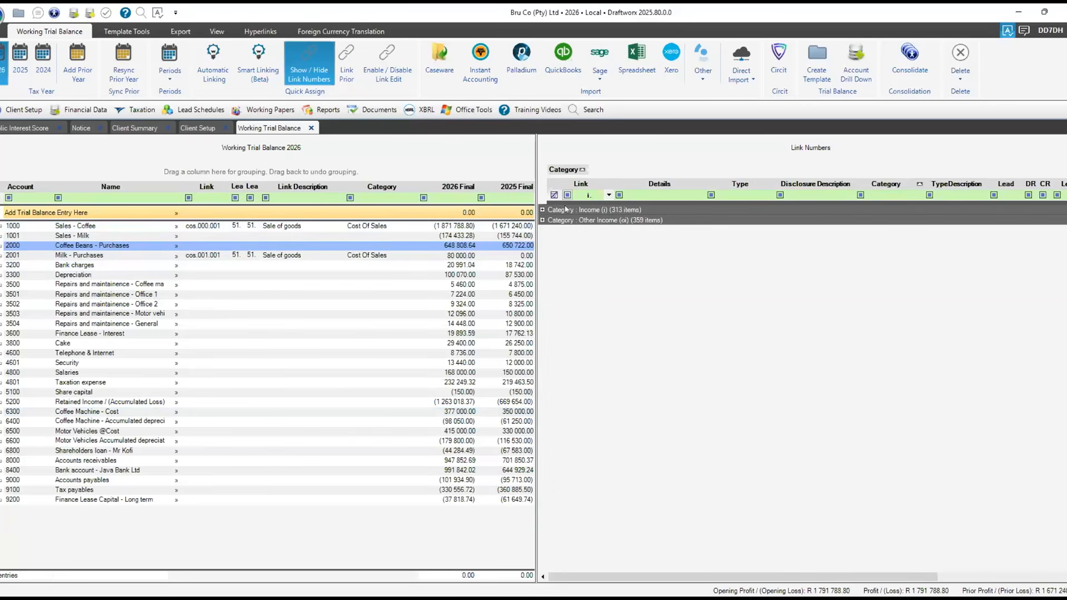
{"action": "left_click", "coordinate": [542, 210]}
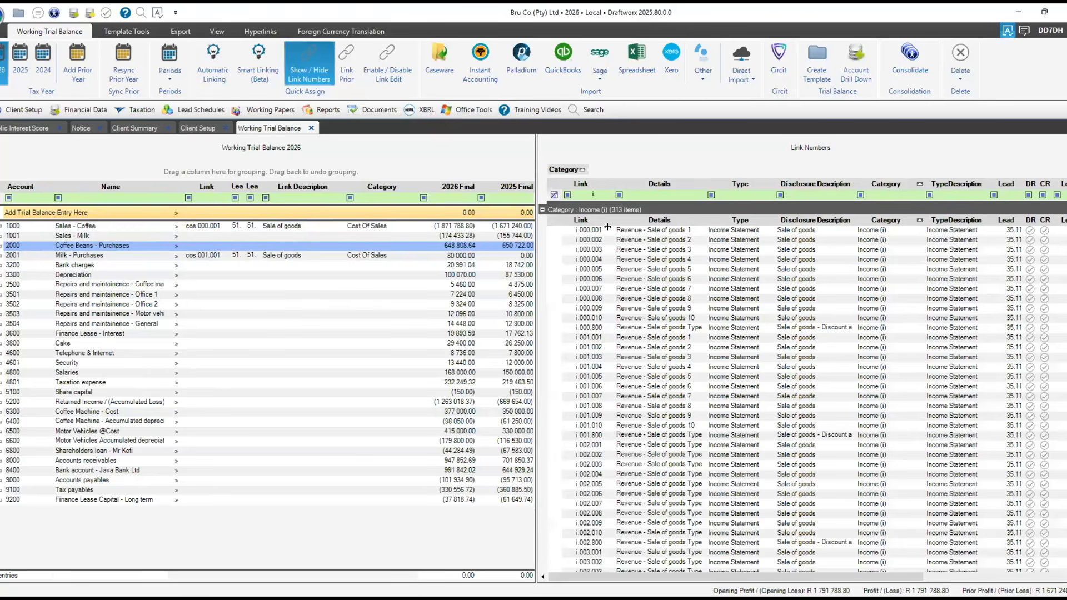
{"action": "left_click", "coordinate": [700, 231]}
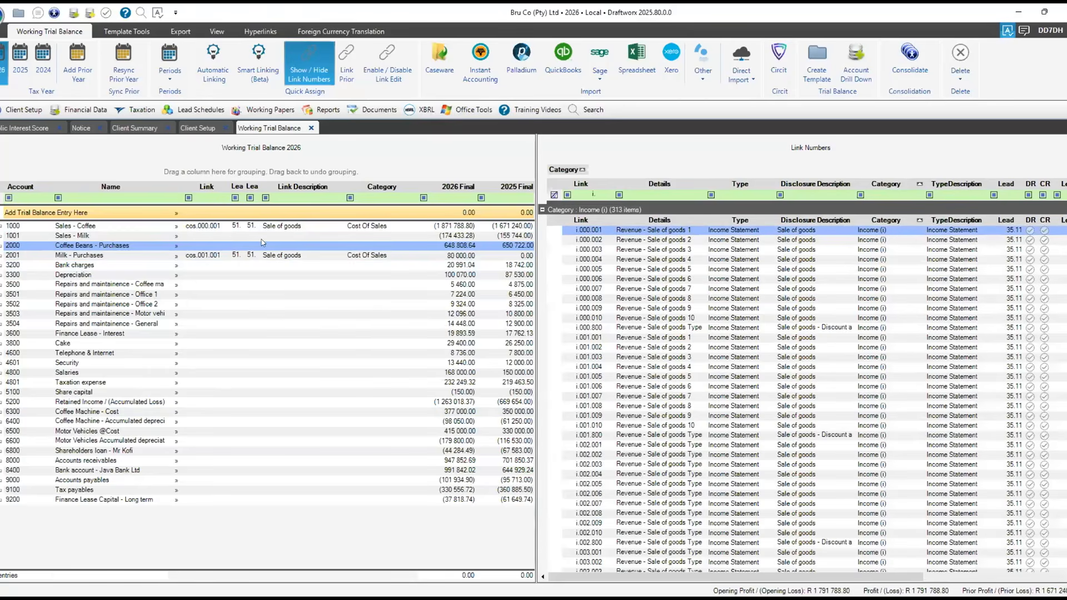
Set the disclosure description of income link i.000.001 to Coffee
{"action": "left_click", "coordinate": [660, 231]}
{"action": "left_click", "coordinate": [789, 229]}
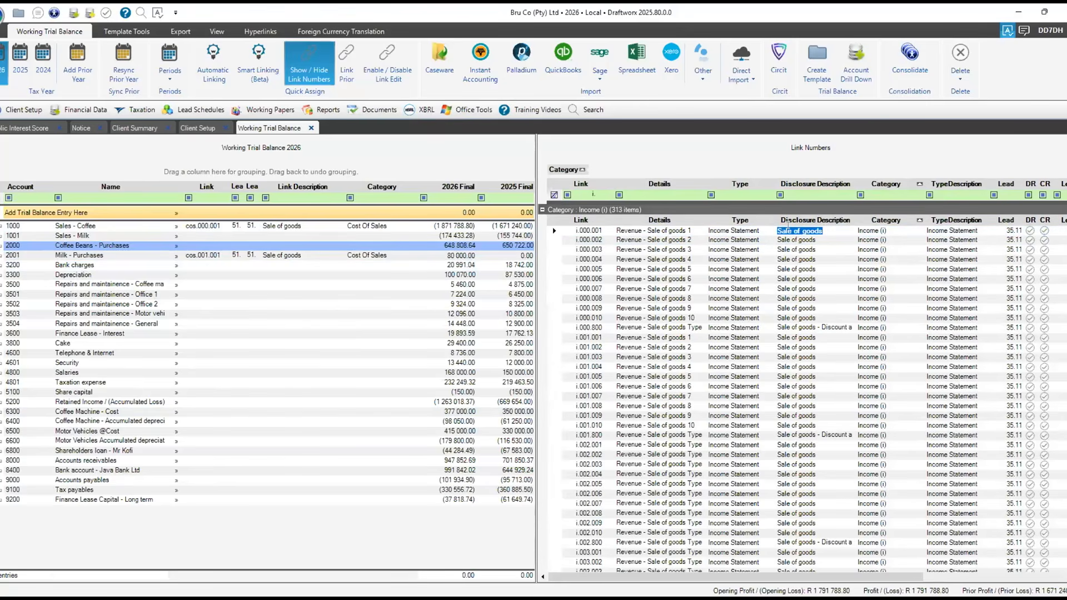
{"action": "type", "text": "Sales"}
{"action": "type", "text": " - Cof"}
{"action": "type", "text": "fee"}
{"action": "key", "text": "BackSpace"}
{"action": "key", "text": "BackSpace"}
{"action": "key", "text": "BackSpace"}
{"action": "key", "text": "BackSpace"}
{"action": "key", "text": "BackSpace"}
{"action": "key", "text": "BackSpace"}
{"action": "key", "text": "BackSpace"}
{"action": "key", "text": "BackSpace"}
Assign link i.000.001 to accounts 1001 Sales - Milk and 1000 Sales - Coffee in the trial balance
{"action": "mouse_move", "coordinate": [624, 234]}
{"action": "left_mouse_down"}
{"action": "mouse_move", "coordinate": [229, 235]}
{"action": "mouse_move", "coordinate": [66, 222]}
{"action": "left_mouse_up"}
{"action": "left_click", "coordinate": [75, 226]}
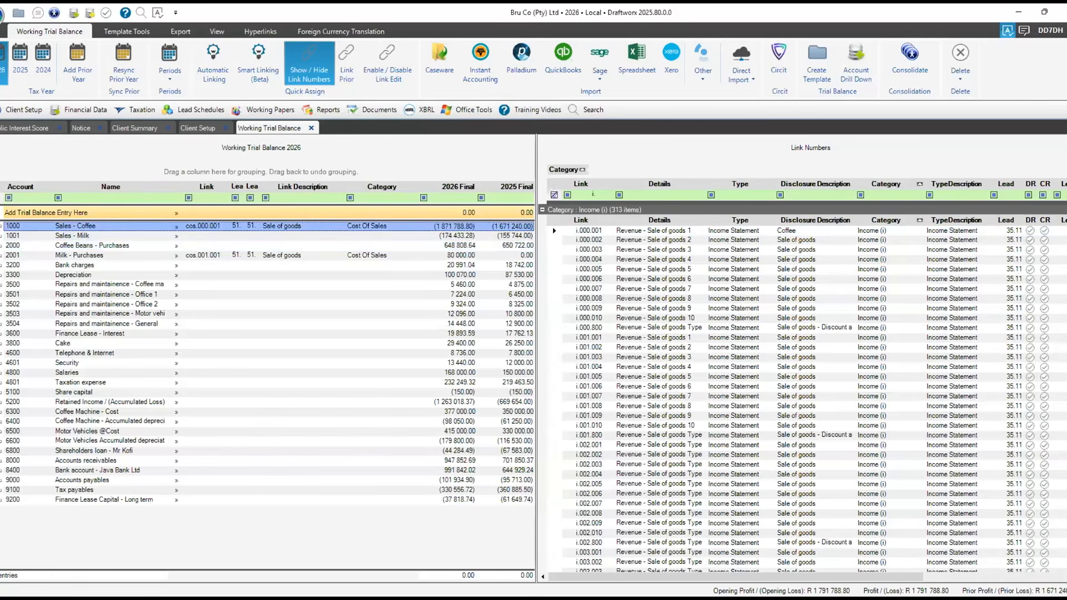
{"action": "left_click", "coordinate": [667, 229]}
{"action": "left_click_drag", "start_coordinate": [666, 229], "coordinate": [522, 236]}
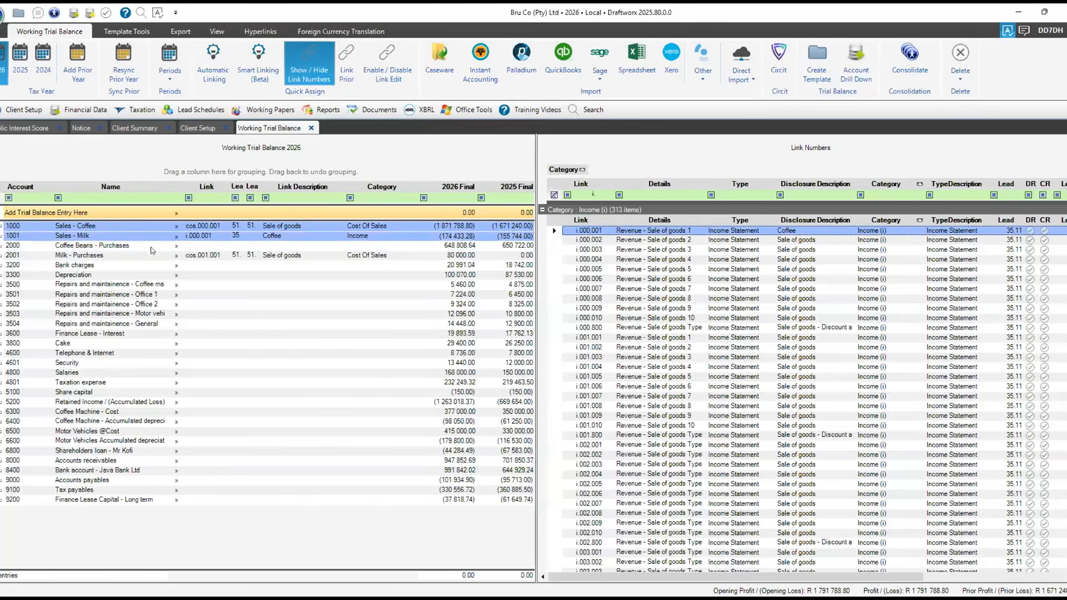
{"action": "left_click", "coordinate": [58, 227]}
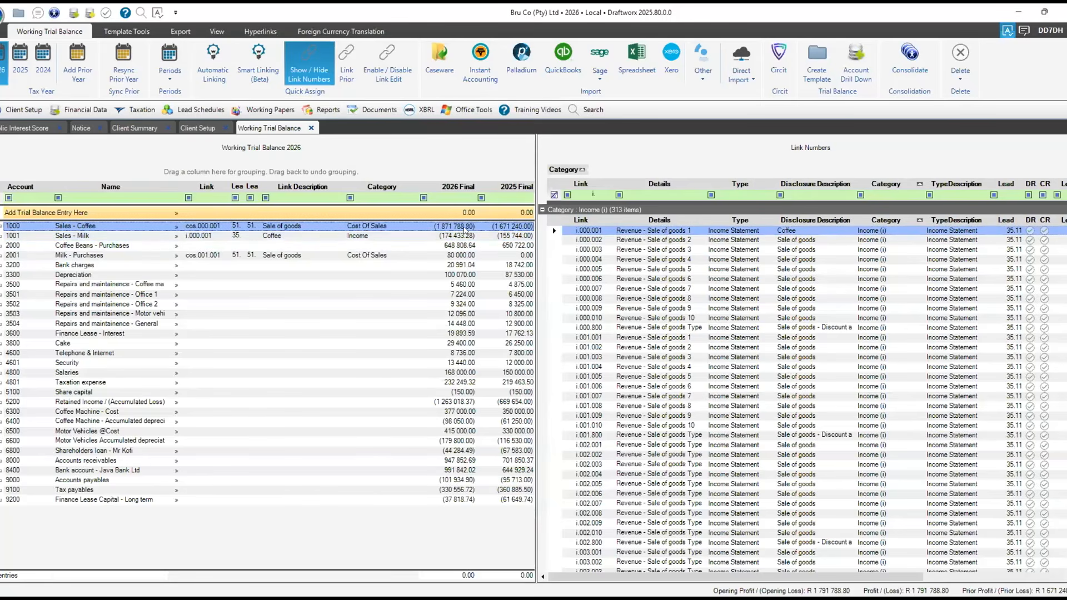
{"action": "left_click_drag", "start_coordinate": [574, 229], "coordinate": [180, 228]}
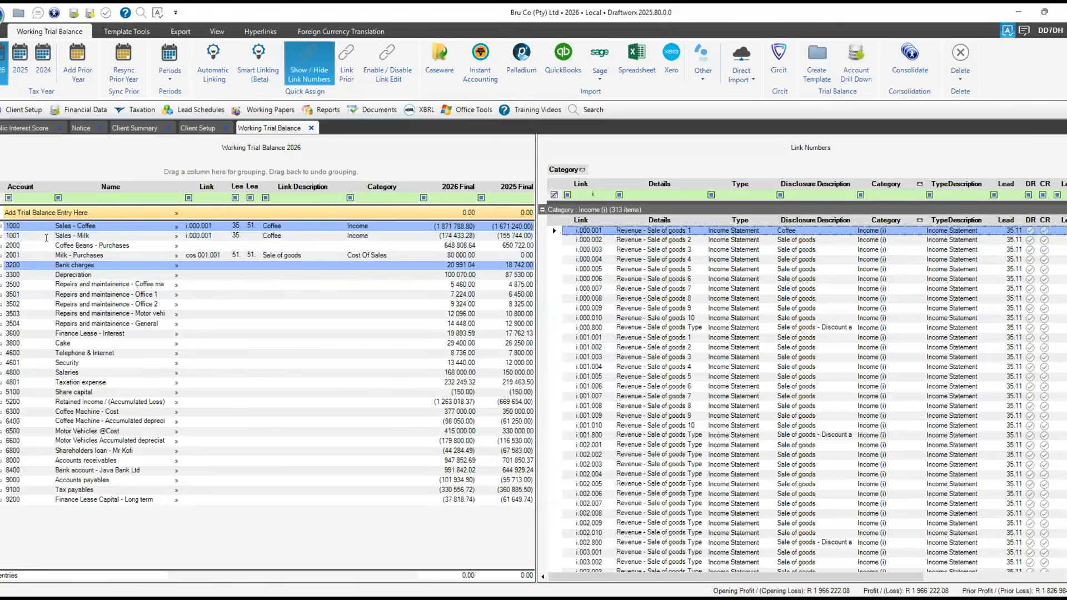
Set the disclosure description of income link i.001.001 to Milk
{"action": "key", "text": "Down"}
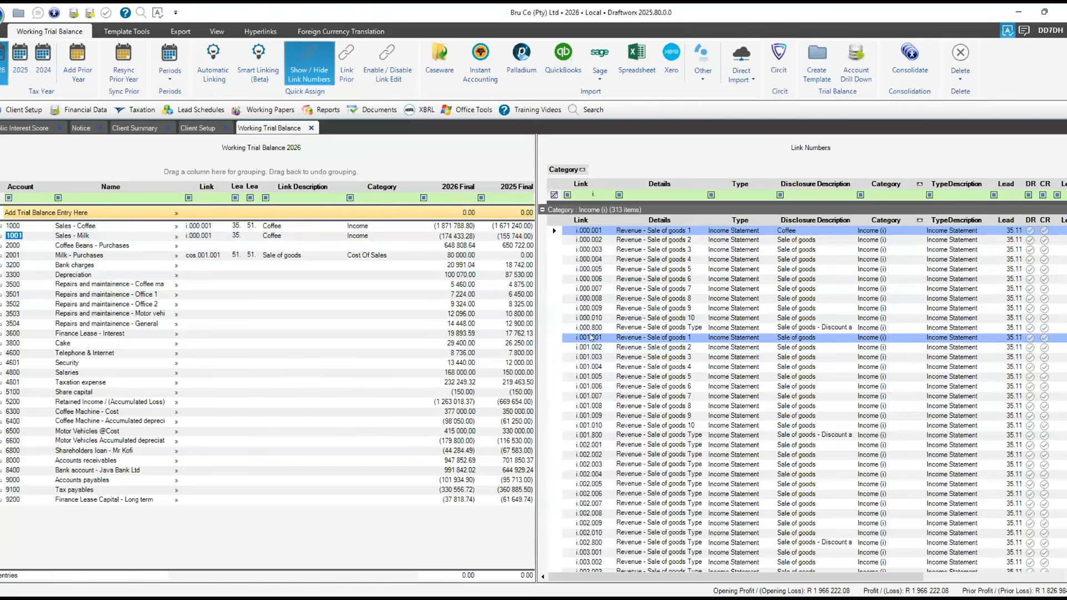
{"action": "left_click", "coordinate": [788, 337]}
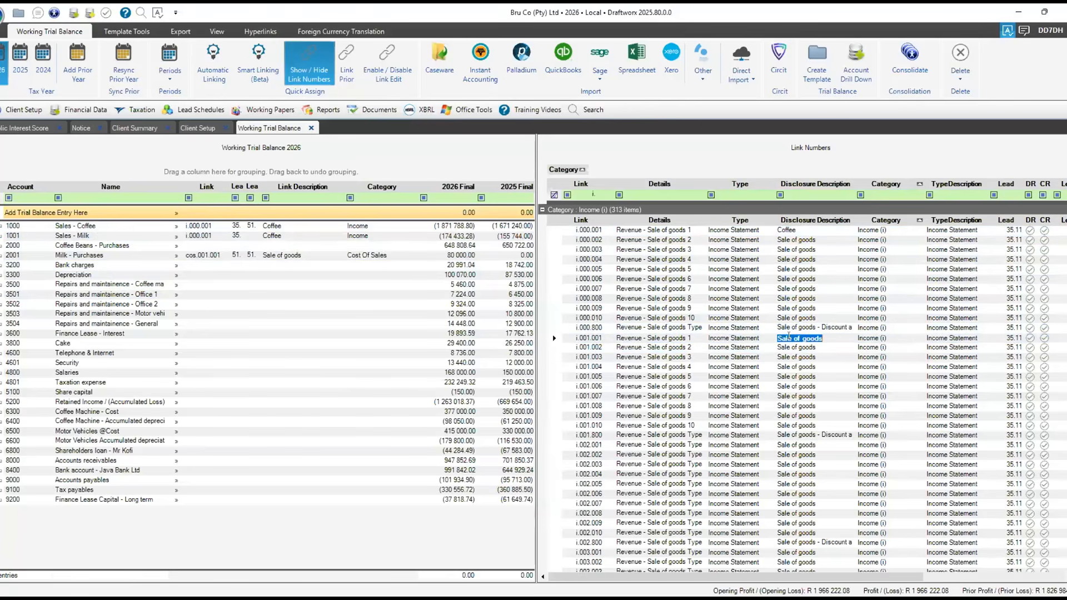
{"action": "type", "text": "Mi"}
{"action": "type", "text": "lk"}
{"action": "key", "text": "Return"}
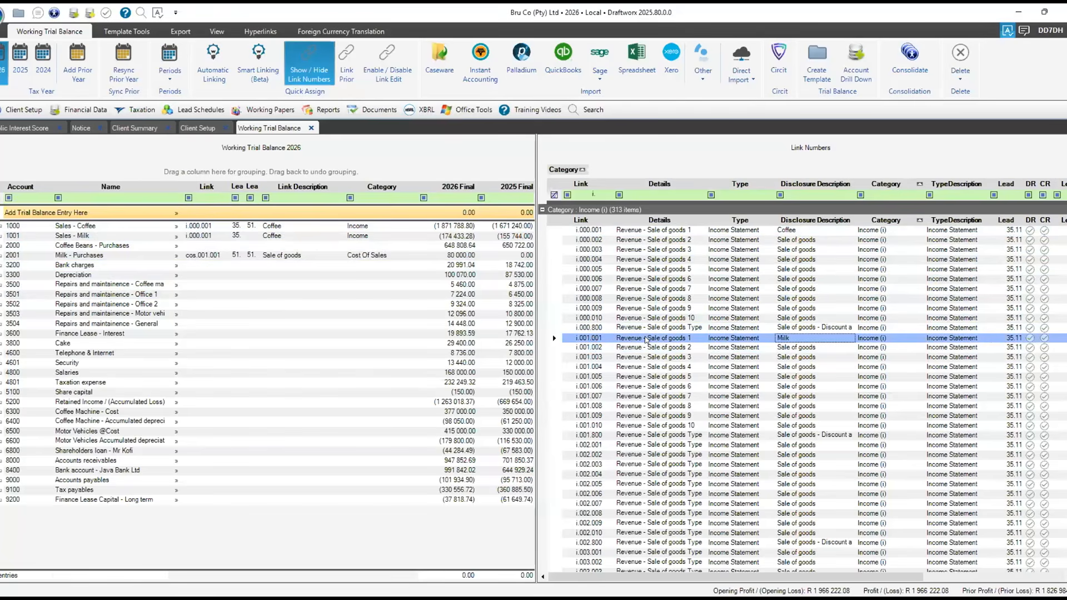
Assign link i.001.001 to account 2000 Coffee Beans - Purchases and check the neighbouring Milk - Purchases link
{"action": "left_click_drag", "start_coordinate": [141, 251], "coordinate": [141, 251]}
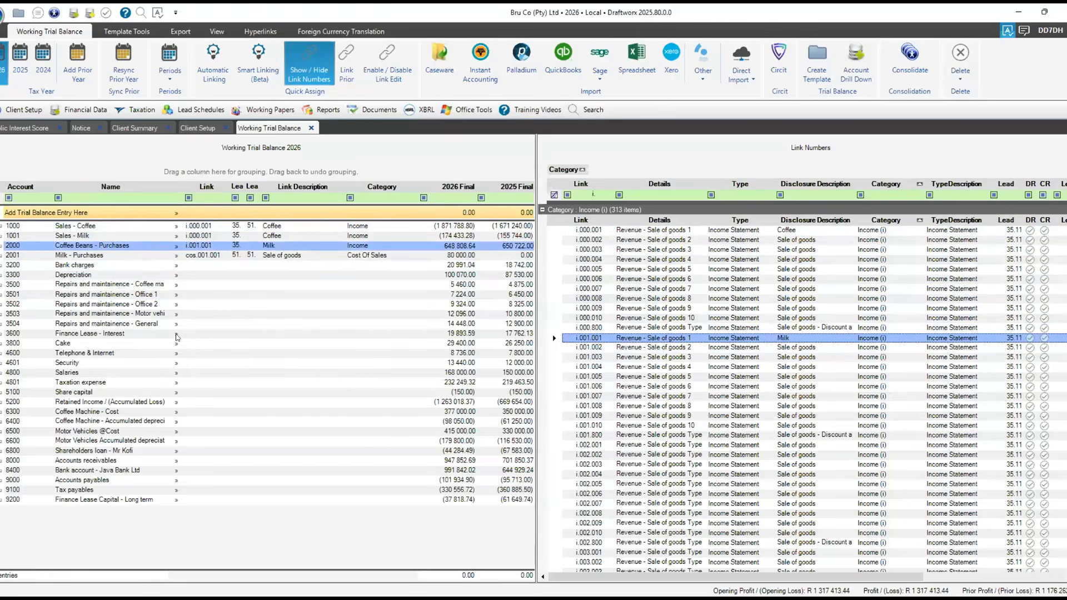
{"action": "left_click", "coordinate": [285, 263]}
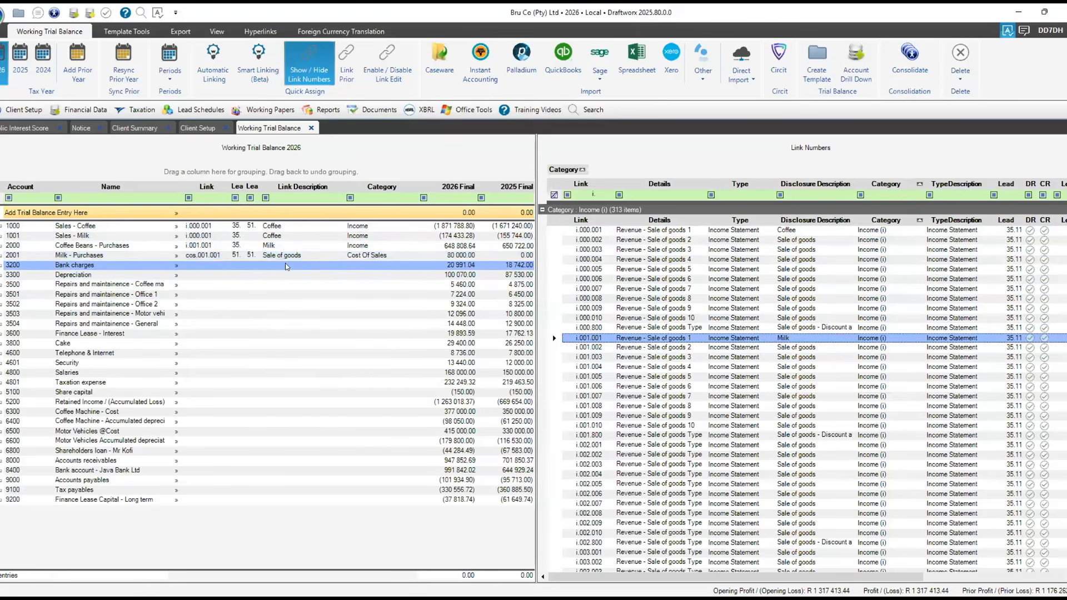
{"action": "left_click", "coordinate": [171, 255]}
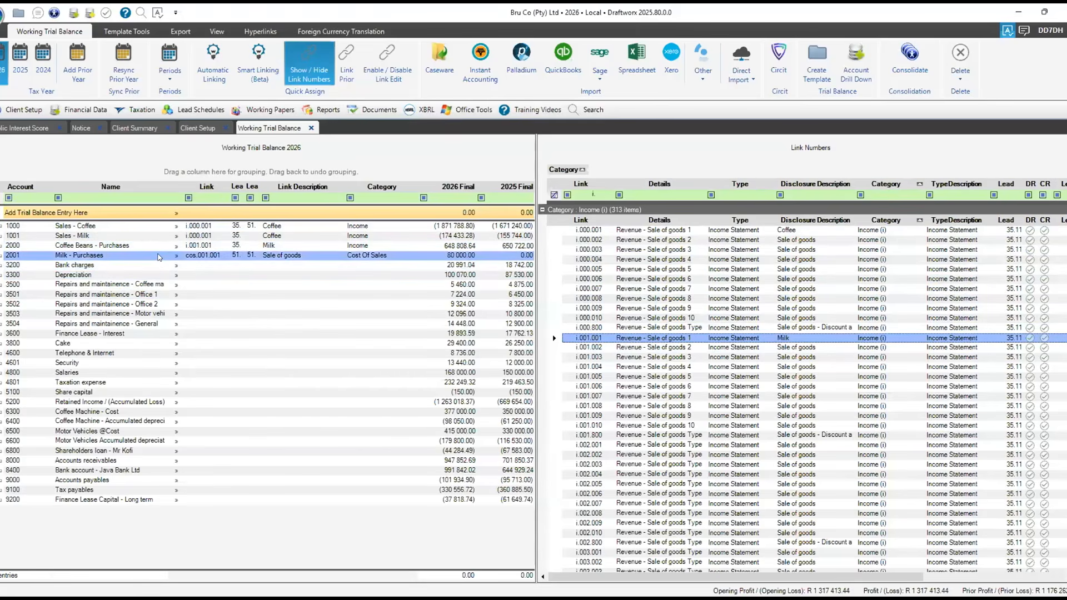
{"action": "left_click", "coordinate": [124, 247]}
{"action": "left_click", "coordinate": [97, 255]}
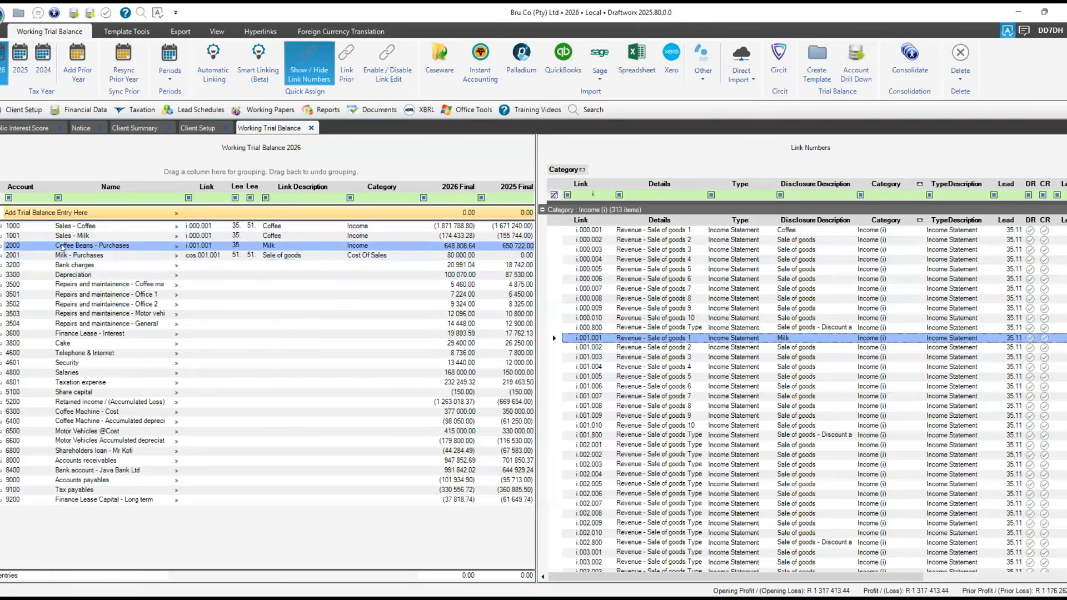
Search the link details for "repairs" and assign the deductible expense link e.452.000 to the repairs accounts 3500 to 3504 together
{"action": "left_click", "coordinate": [133, 266]}
{"action": "left_click", "coordinate": [41, 284]}
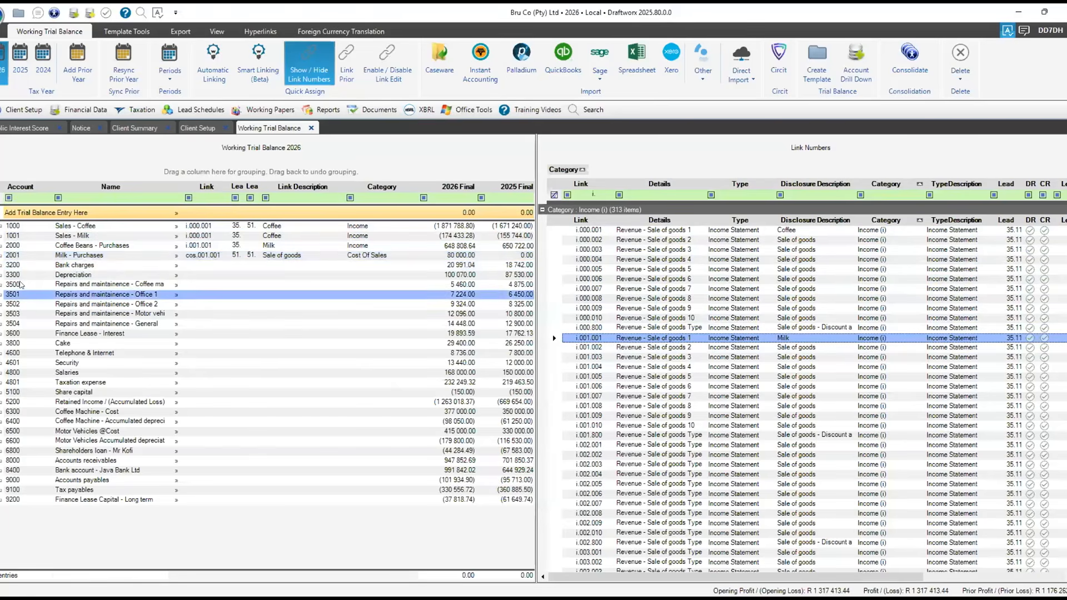
{"action": "key", "text": "shift+Down"}
{"action": "key", "text": "shift+Down"}
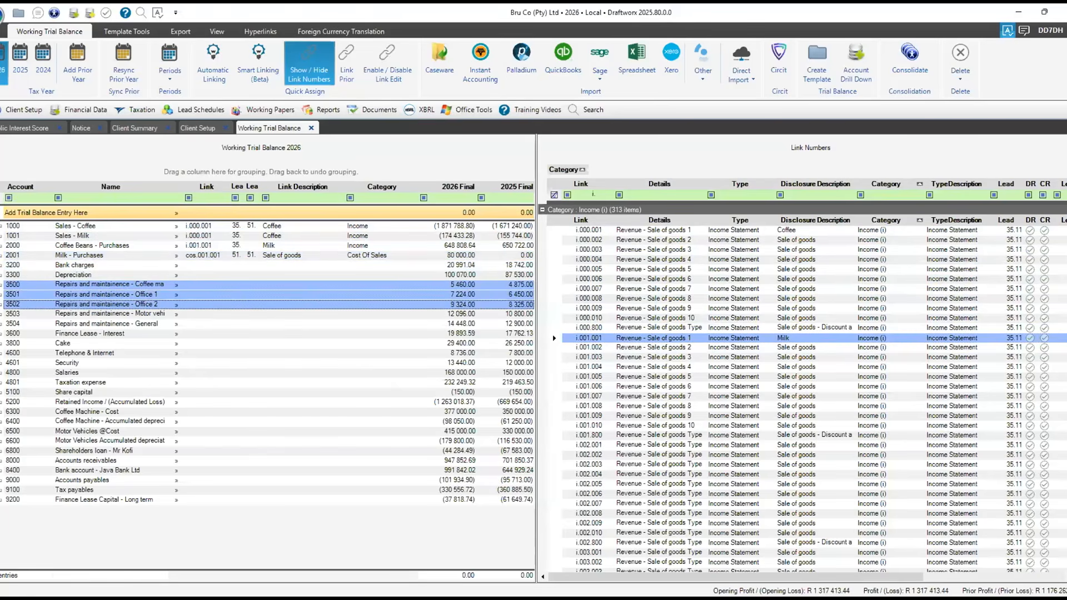
{"action": "key", "text": "shift+Down"}
{"action": "key", "text": "shift+Down"}
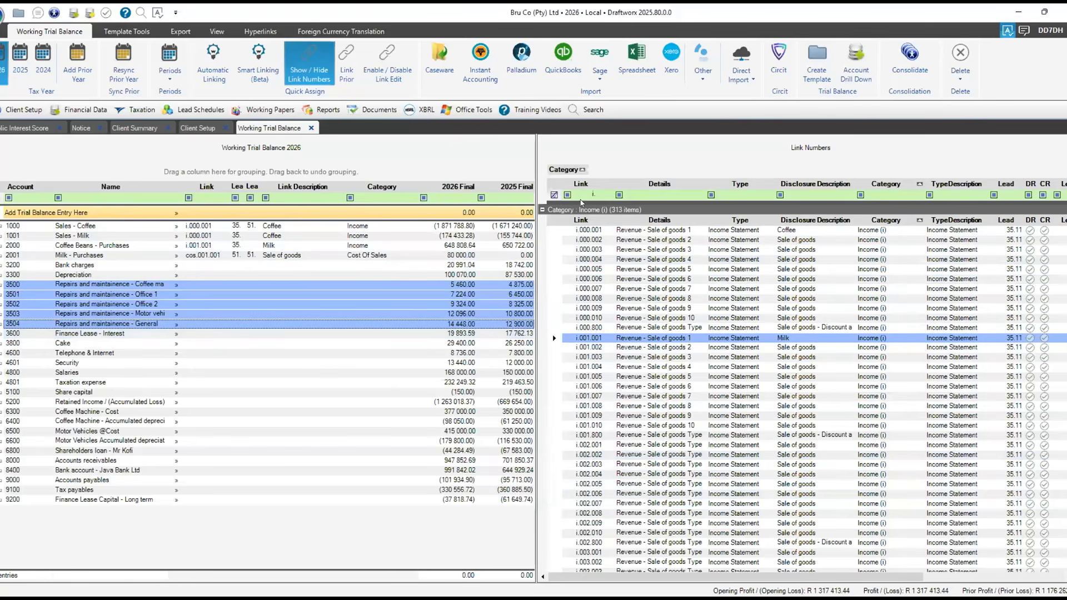
{"action": "left_click", "coordinate": [590, 195]}
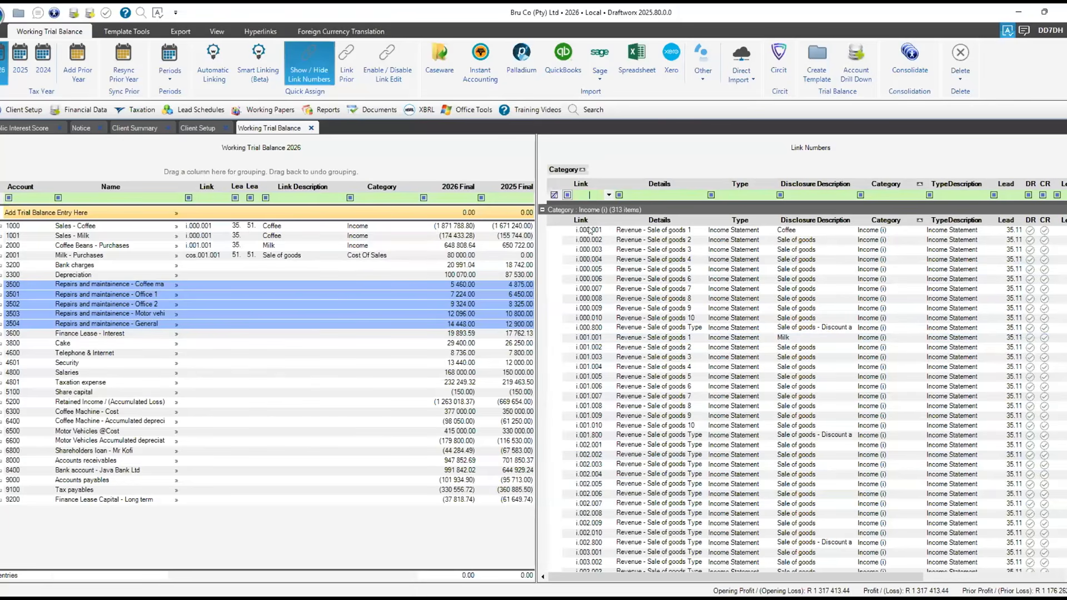
{"action": "key", "text": "Tab"}
{"action": "type", "text": "repai"}
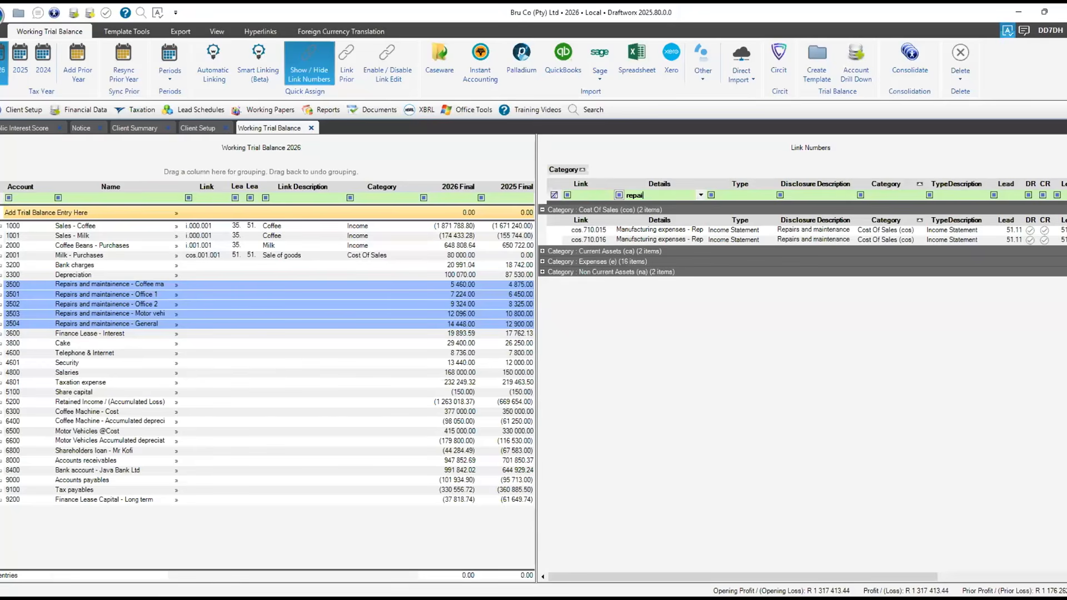
{"action": "type", "text": "r"}
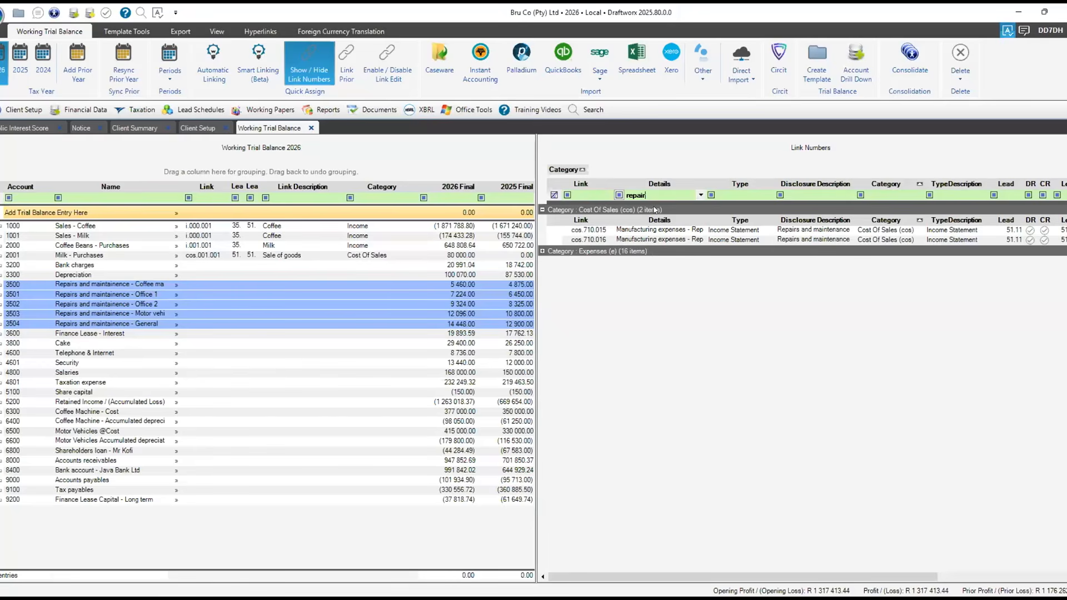
{"action": "type", "text": "s"}
{"action": "left_click", "coordinate": [542, 250]}
{"action": "left_click", "coordinate": [583, 272]}
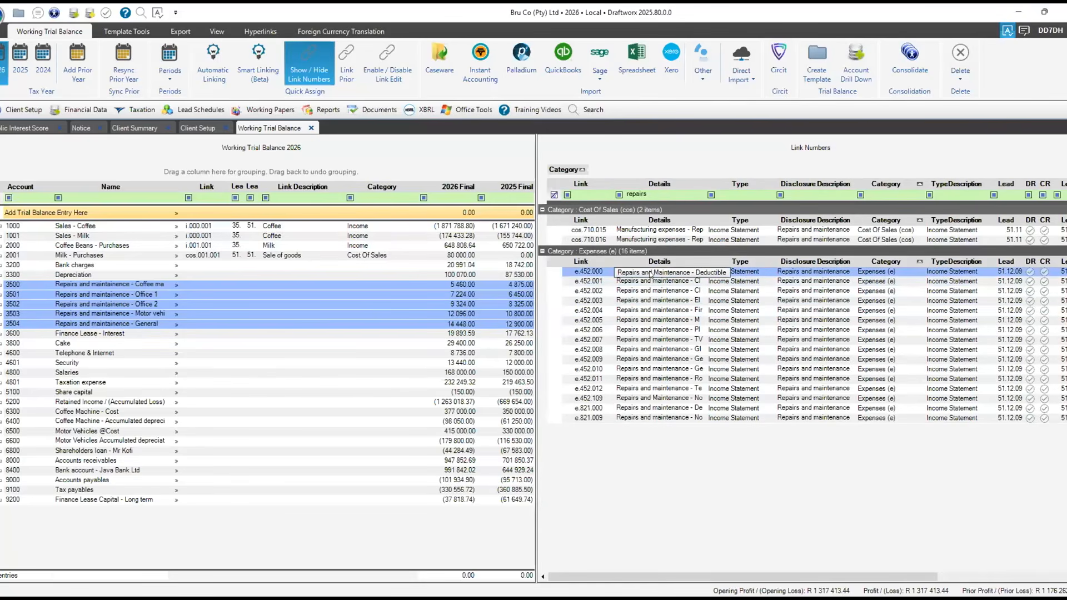
{"action": "left_click_drag", "start_coordinate": [651, 274], "coordinate": [344, 306]}
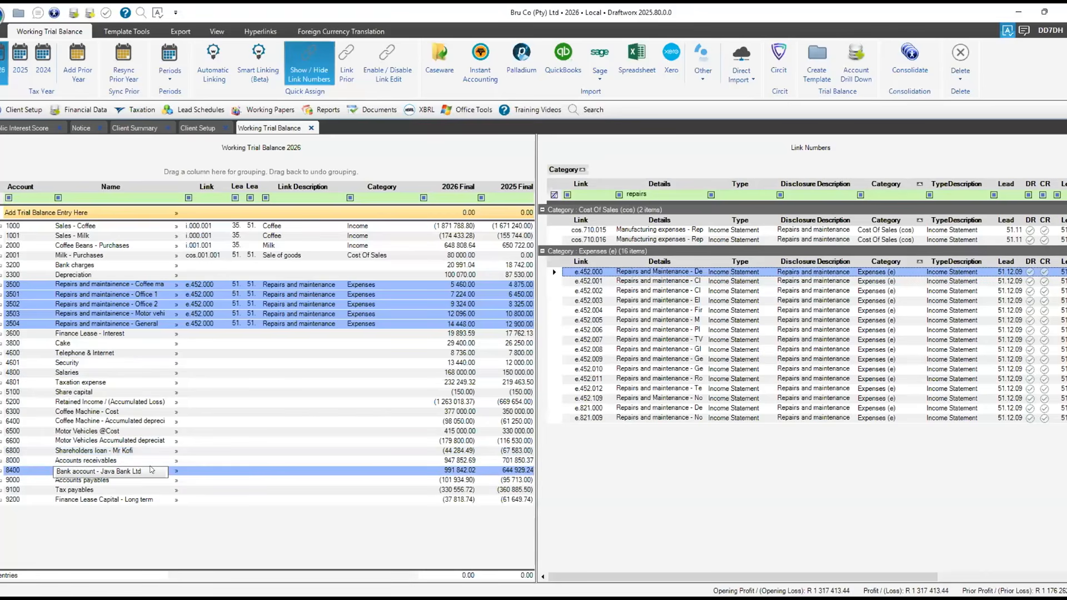
Run Smart Linking on the trial balance entries and dismiss its confidence summary
{"action": "left_click", "coordinate": [213, 62]}
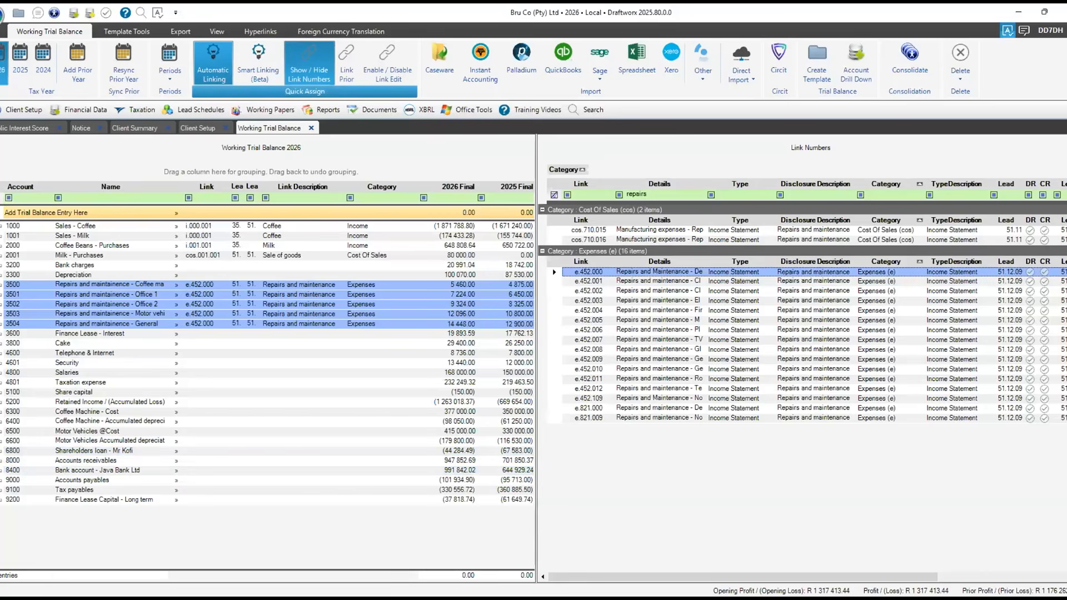
{"action": "left_click", "coordinate": [213, 62]}
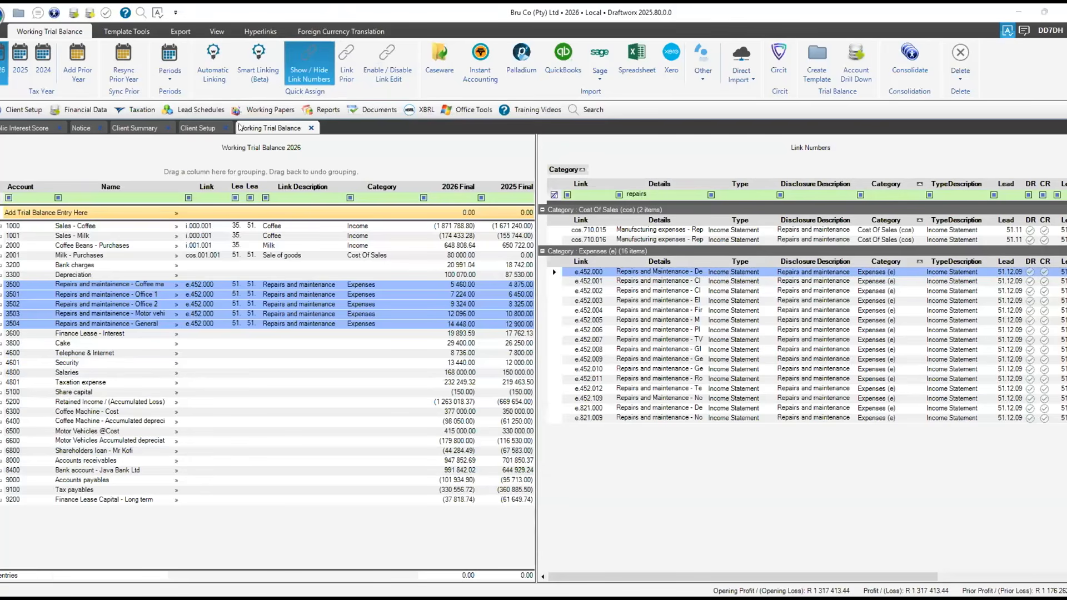
{"action": "left_click", "coordinate": [179, 333], "text": "ctrl"}
{"action": "left_click", "coordinate": [257, 66]}
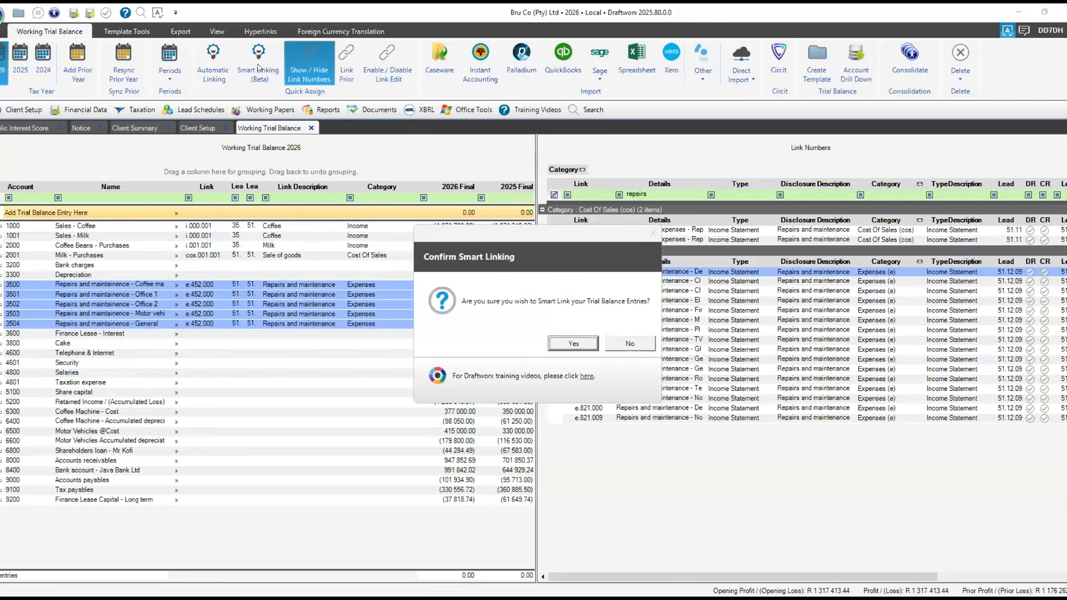
{"action": "left_click", "coordinate": [573, 342]}
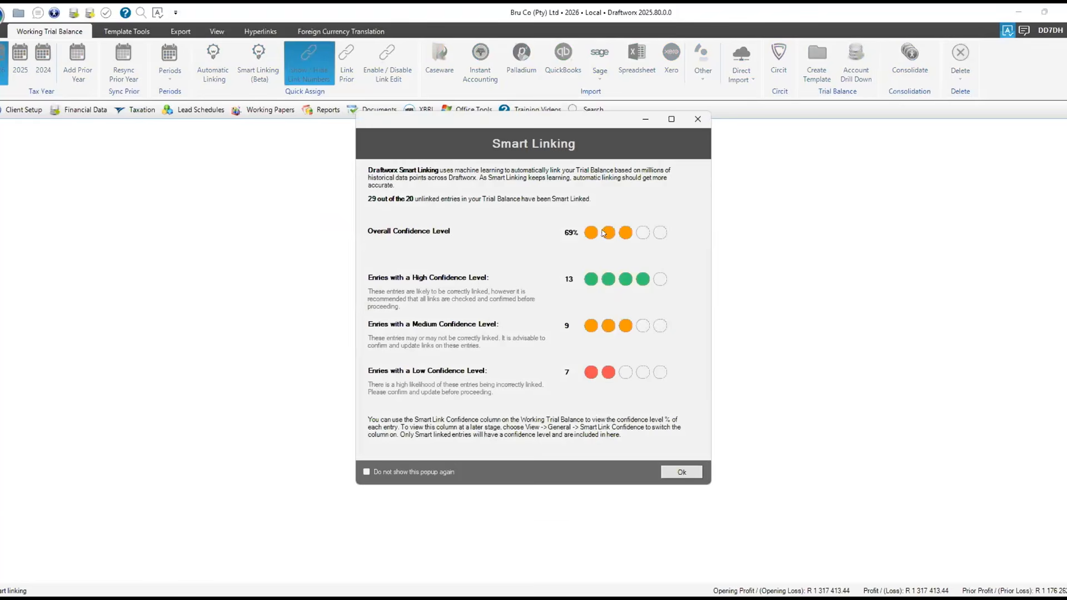
{"action": "left_click", "coordinate": [682, 473]}
Review the Smart Link confidence levels and the links assigned to the trial balance accounts
{"action": "key", "text": "Up"}
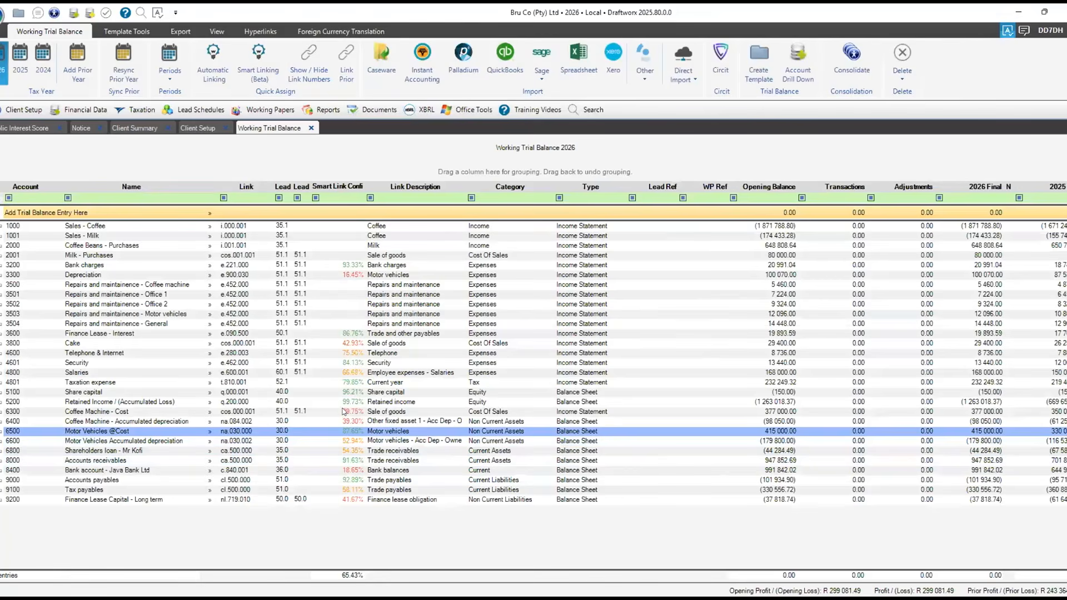
{"action": "left_click", "coordinate": [343, 412]}
{"action": "left_click", "coordinate": [336, 391]}
{"action": "left_click", "coordinate": [325, 402]}
{"action": "left_click", "coordinate": [287, 354]}
{"action": "left_click", "coordinate": [271, 296]}
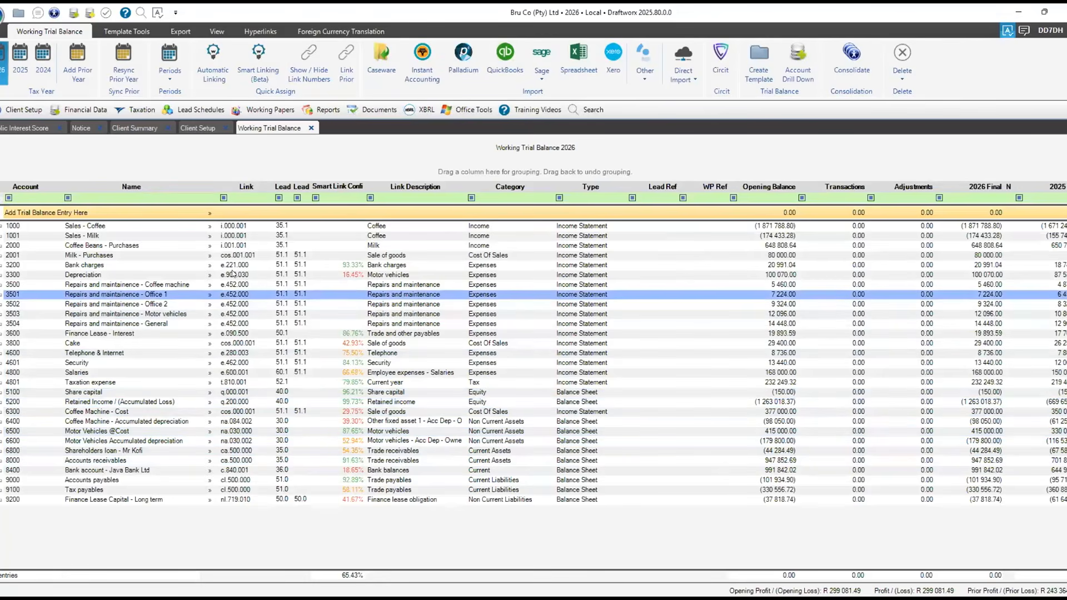
{"action": "key", "text": "Up"}
{"action": "left_click", "coordinate": [233, 274]}
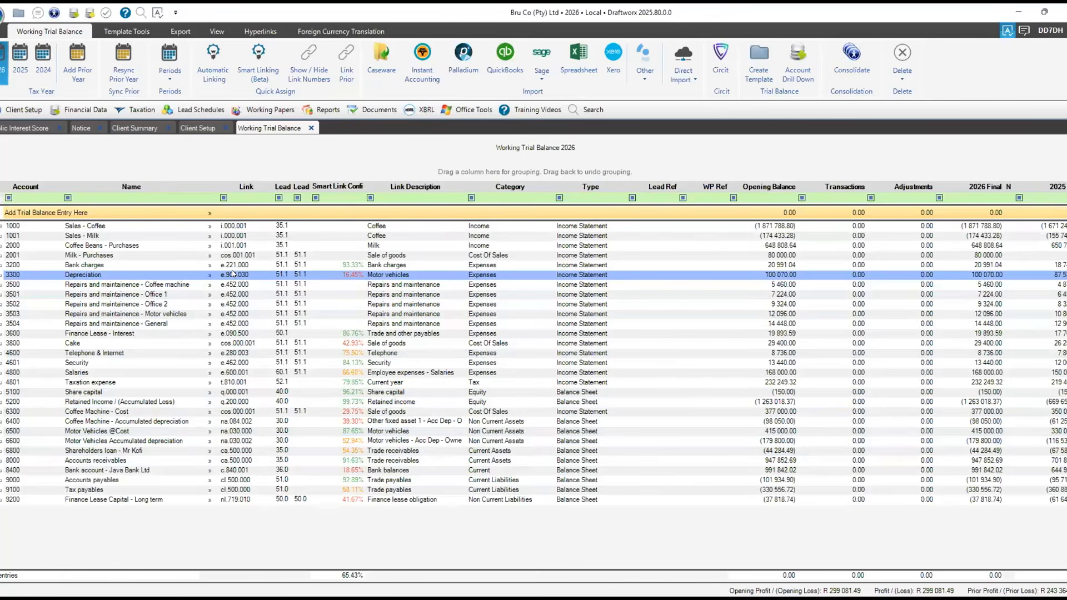
{"action": "left_click", "coordinate": [325, 413]}
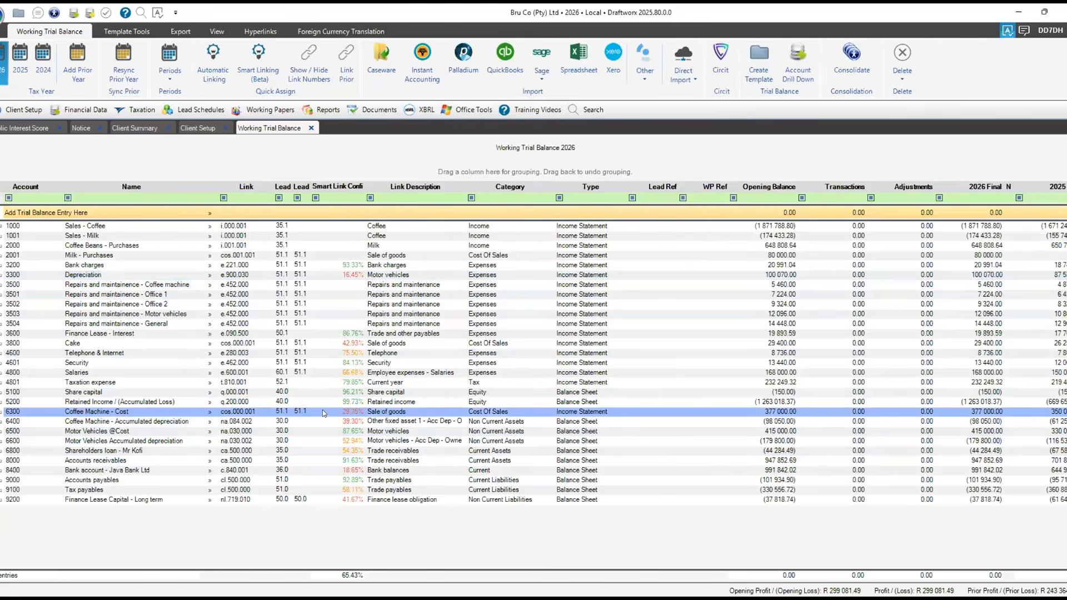
{"action": "left_click", "coordinate": [336, 402]}
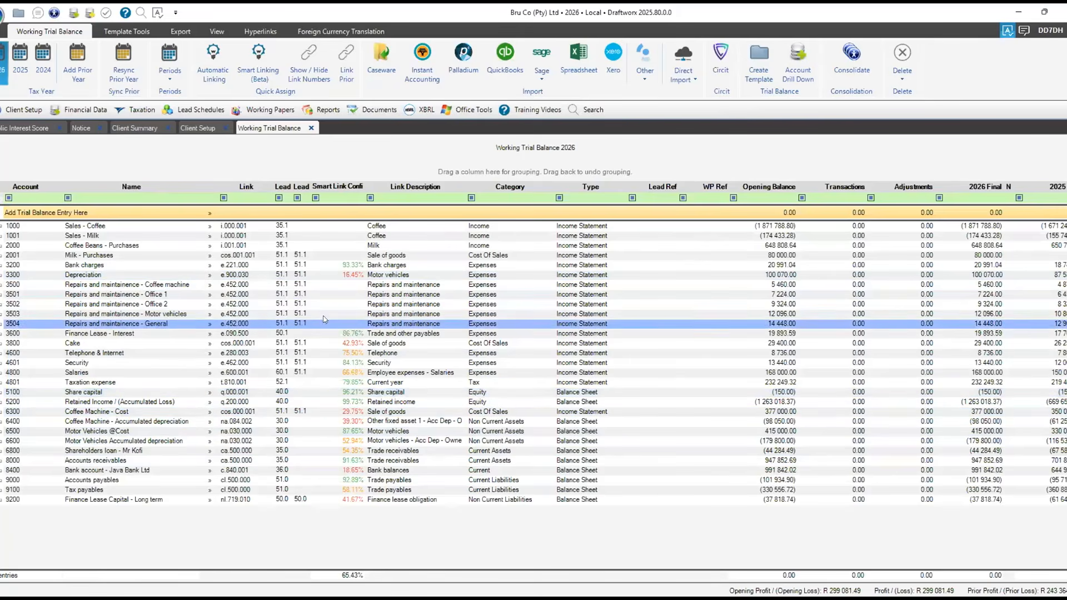
Check the link and confidence level given to account 3300 Depreciation
{"action": "left_click", "coordinate": [342, 274]}
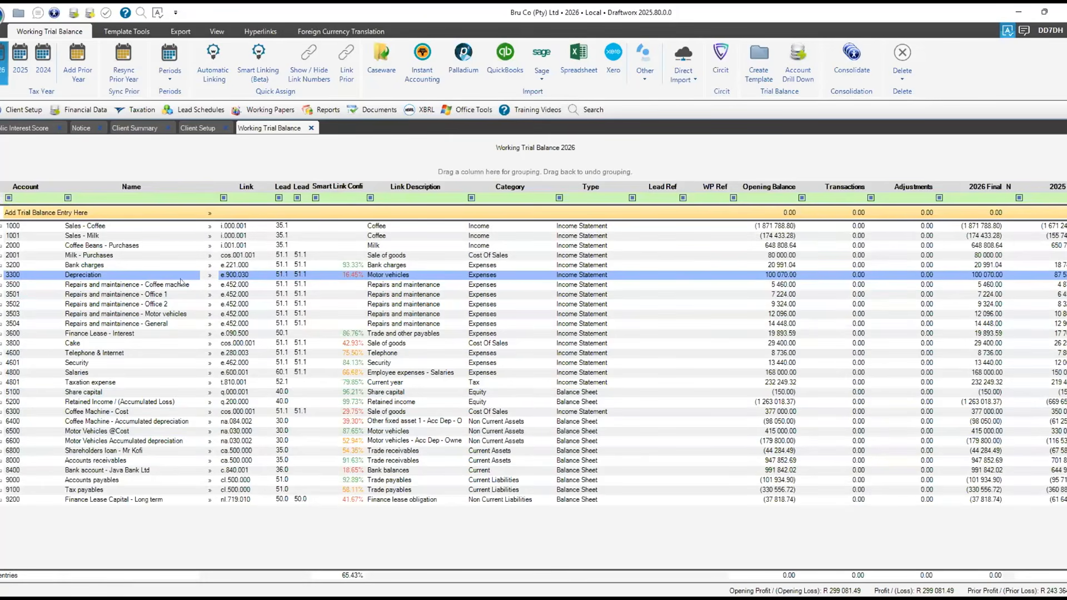
{"action": "left_click", "coordinate": [114, 284]}
{"action": "left_click", "coordinate": [86, 275]}
{"action": "left_click", "coordinate": [88, 276]}
{"action": "left_click", "coordinate": [213, 276]}
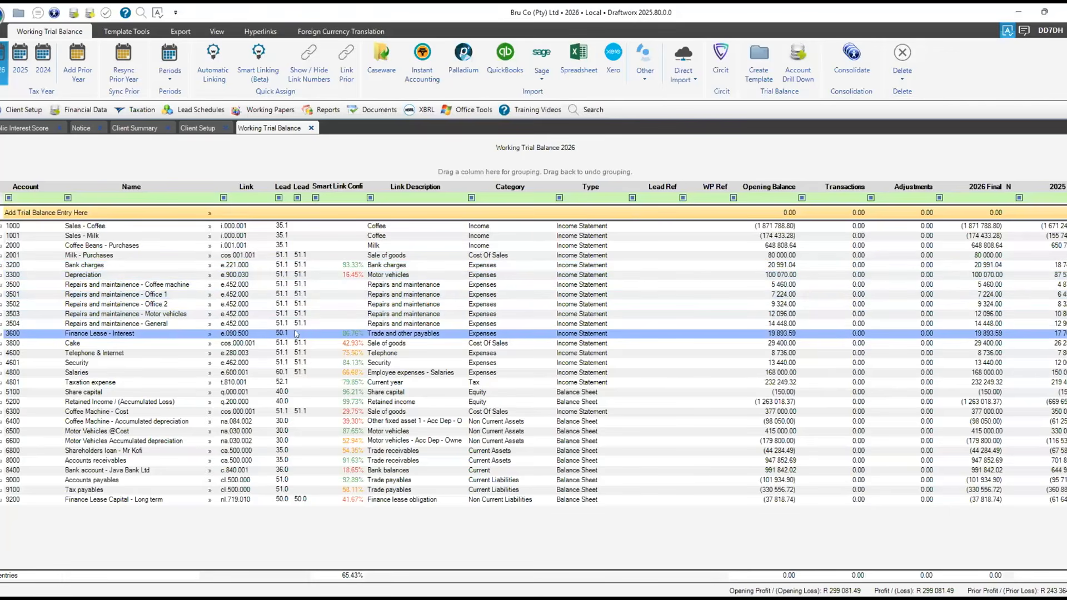
Examine the interest paid link numbers available for account 3600 Finance Lease - Interest and close the list without choosing one
{"action": "left_click", "coordinate": [210, 338]}
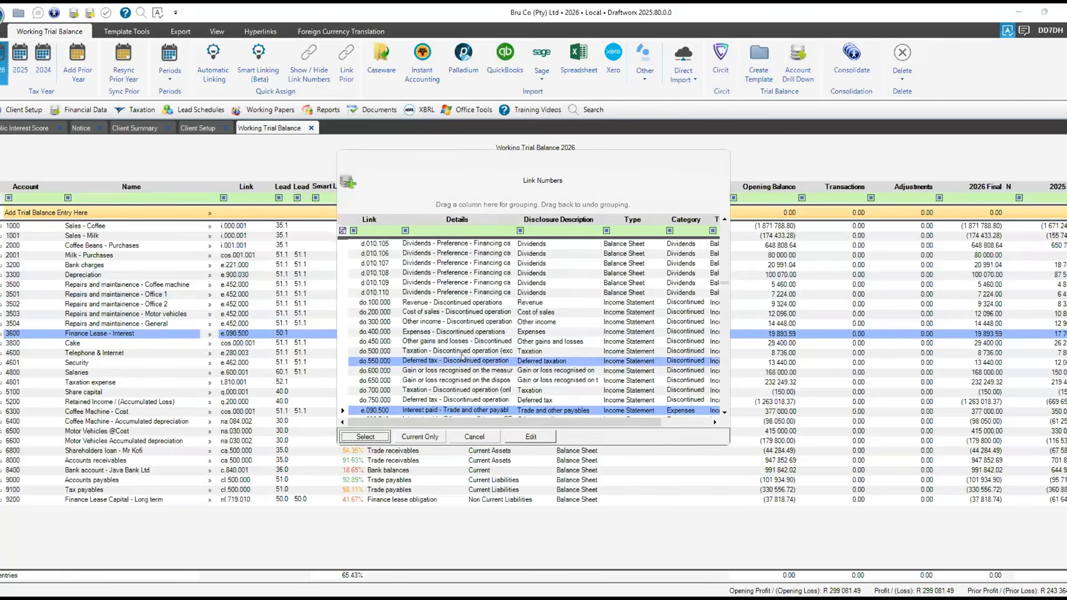
{"action": "scroll", "coordinate": [461, 356], "scroll_direction": "down", "scroll_amount": 5}
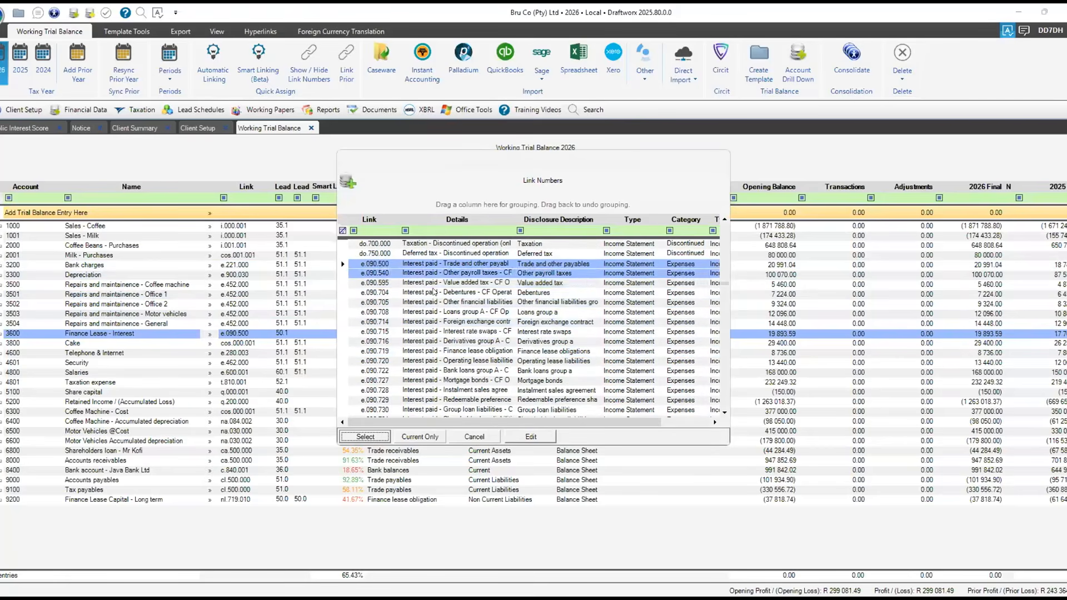
{"action": "scroll", "coordinate": [434, 292], "scroll_direction": "down", "scroll_amount": 1}
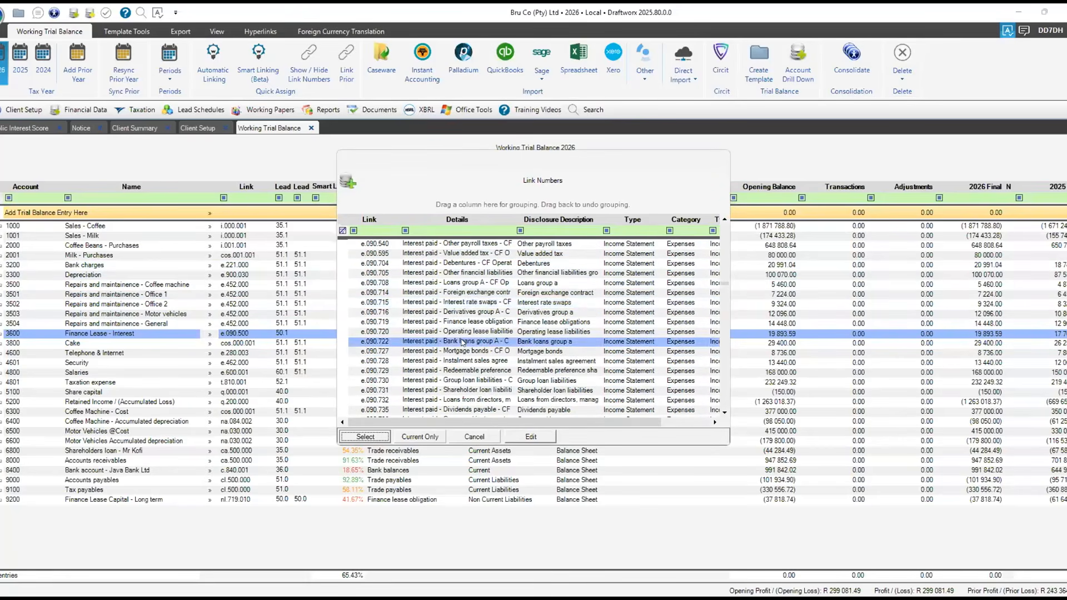
{"action": "scroll", "coordinate": [456, 332], "scroll_direction": "down", "scroll_amount": 1}
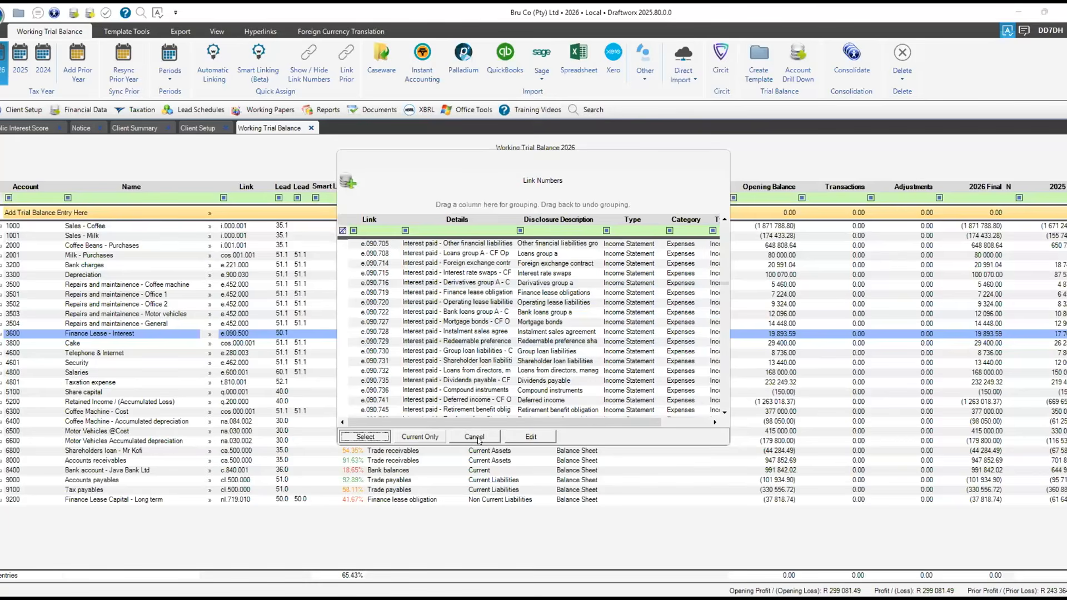
{"action": "left_click", "coordinate": [475, 436]}
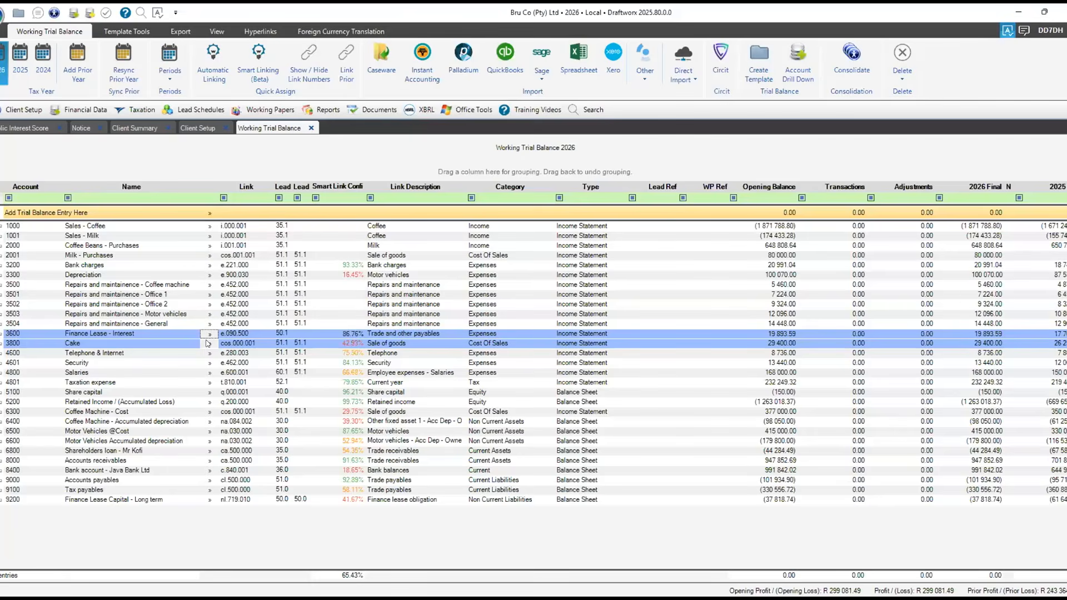
For account 3800 Cake, filter the link numbers by "e." and search their details for "cake", replacing that search with "other ex"
{"action": "left_click", "coordinate": [209, 343]}
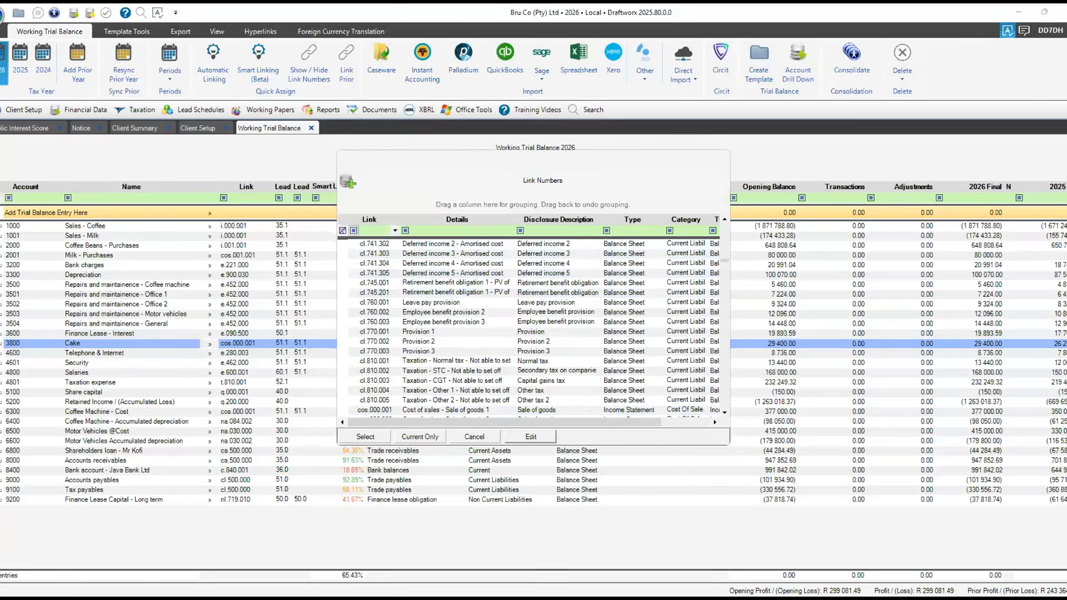
{"action": "type", "text": "e."}
{"action": "key", "text": "Tab"}
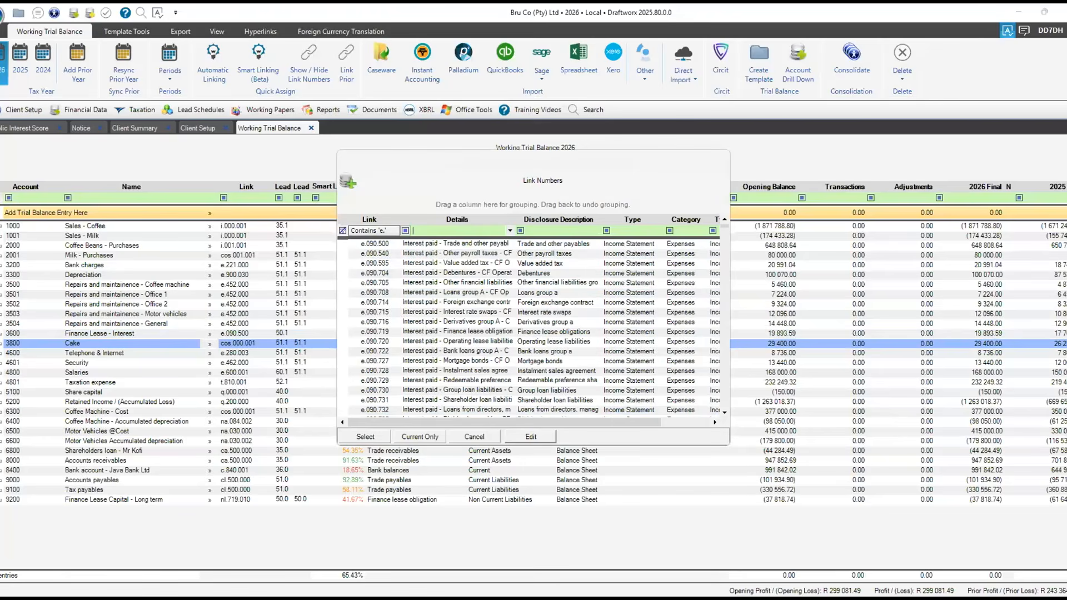
{"action": "type", "text": "cake"}
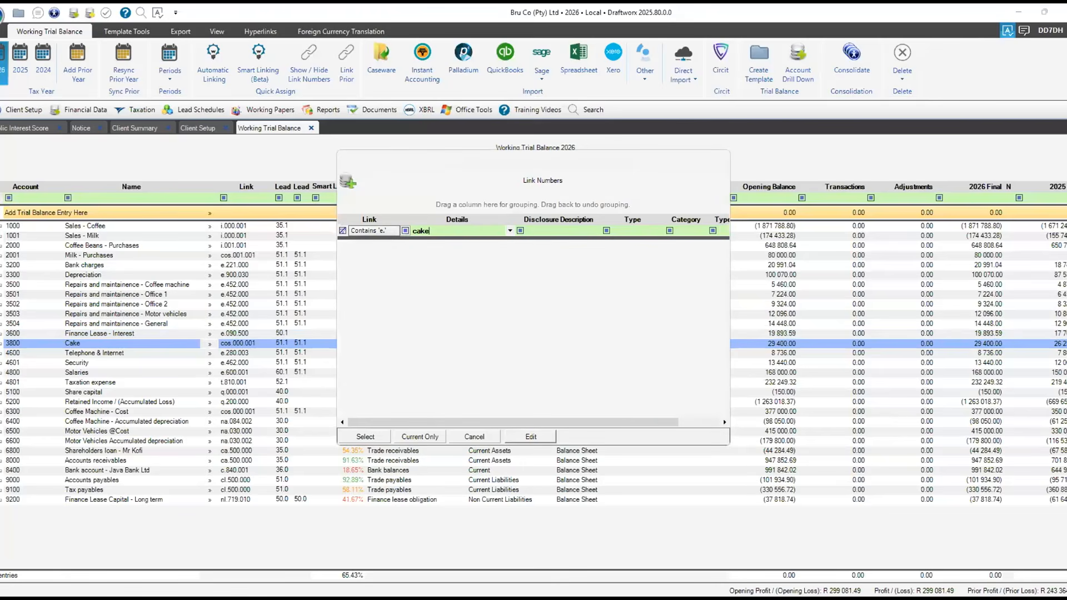
{"action": "key", "text": "BackSpace"}
{"action": "key", "text": "BackSpace"}
{"action": "key", "text": "BackSpace"}
{"action": "key", "text": "BackSpace"}
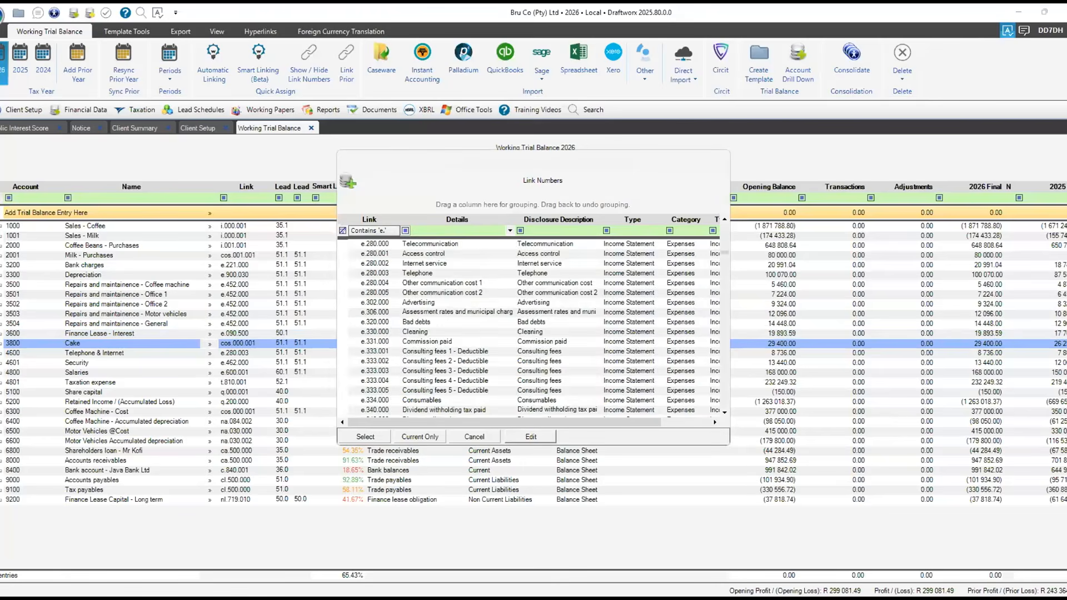
{"action": "type", "text": "other"}
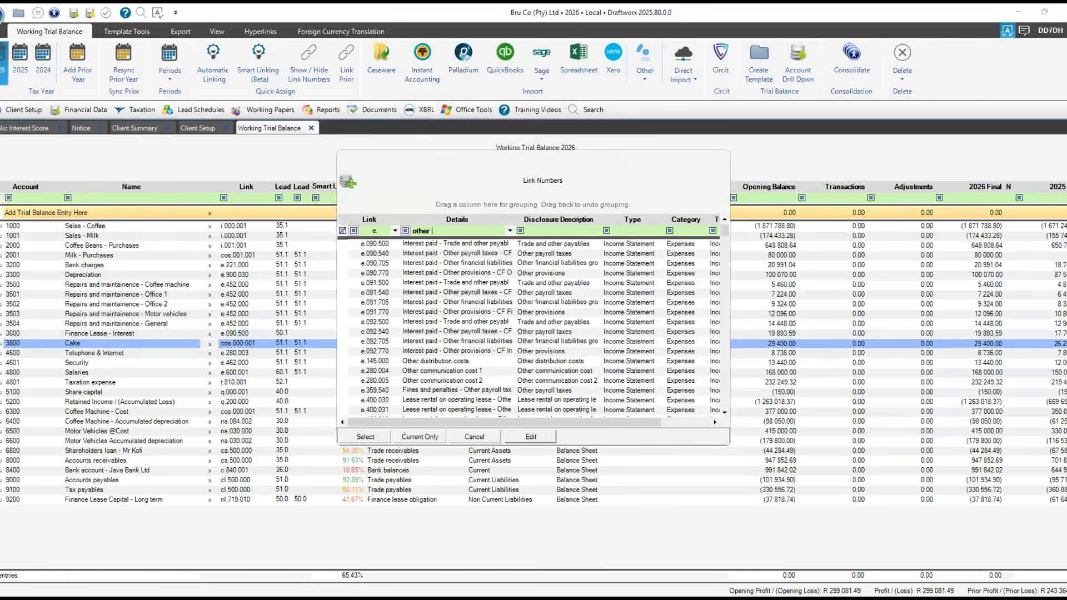
{"action": "type", "text": " ex"}
{"action": "key", "text": "Return"}
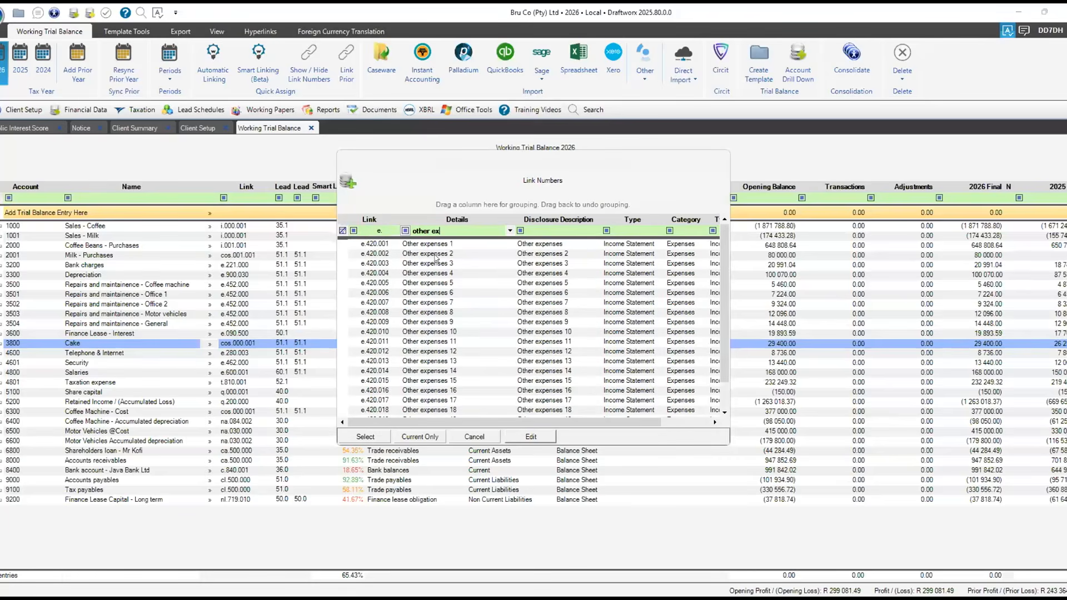
Change the disclosure description of link e.420.001 to "Cake" and assign this link to account 3800 Cake
{"action": "left_click", "coordinate": [540, 242]}
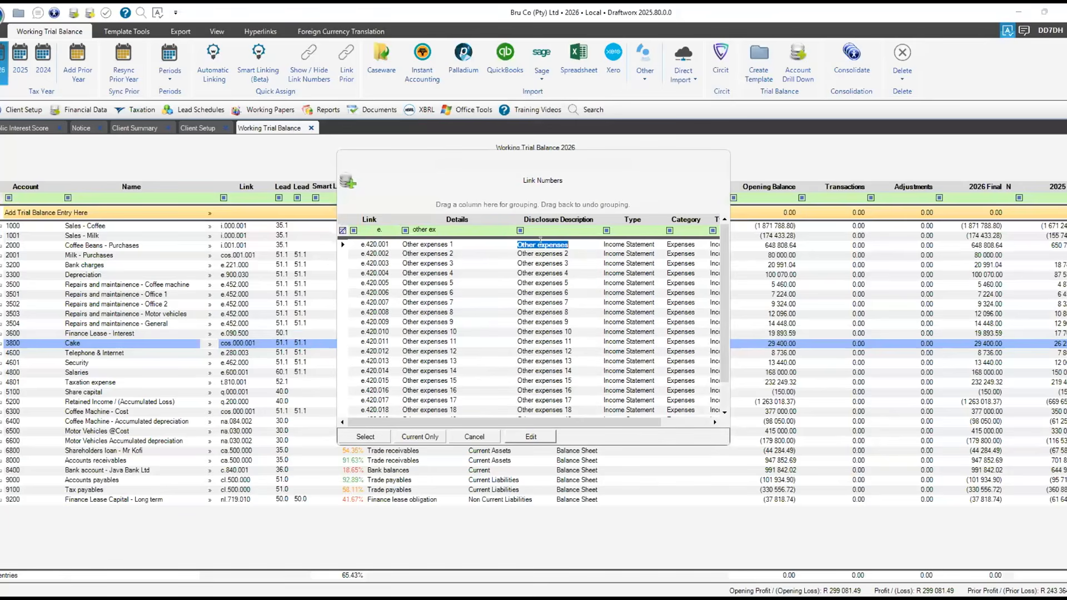
{"action": "type", "text": "Cake"}
{"action": "key", "text": "Return"}
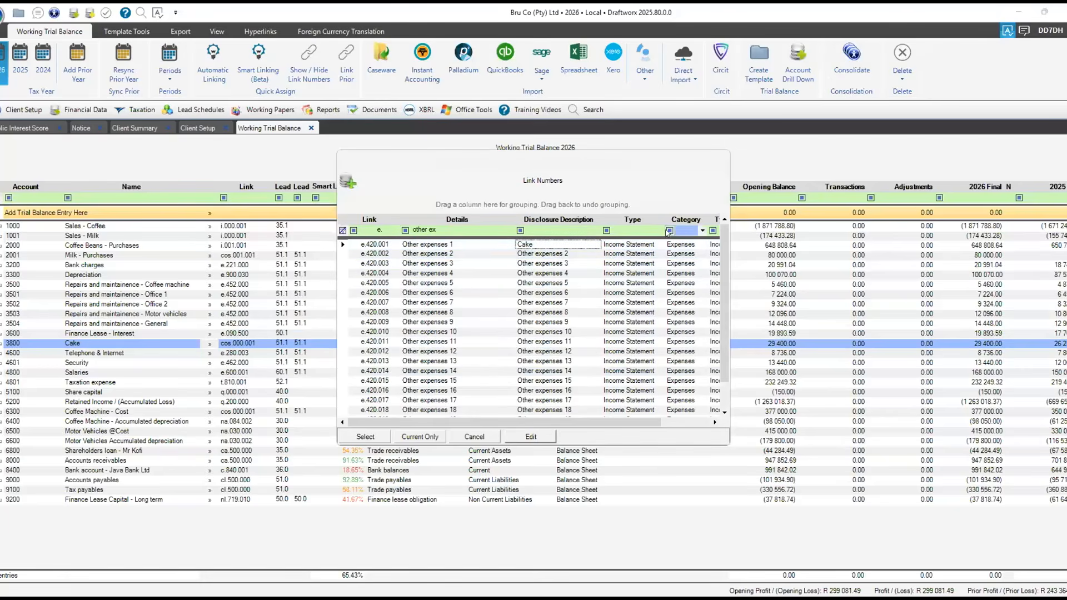
{"action": "left_click", "coordinate": [484, 255]}
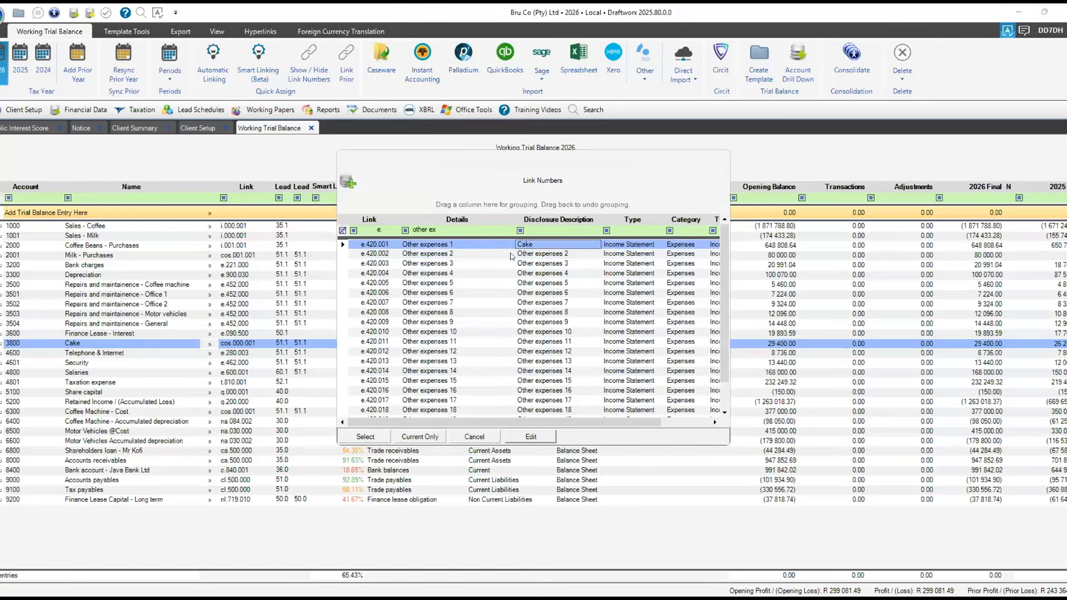
{"action": "left_click", "coordinate": [475, 245]}
{"action": "double_click", "coordinate": [474, 245]}
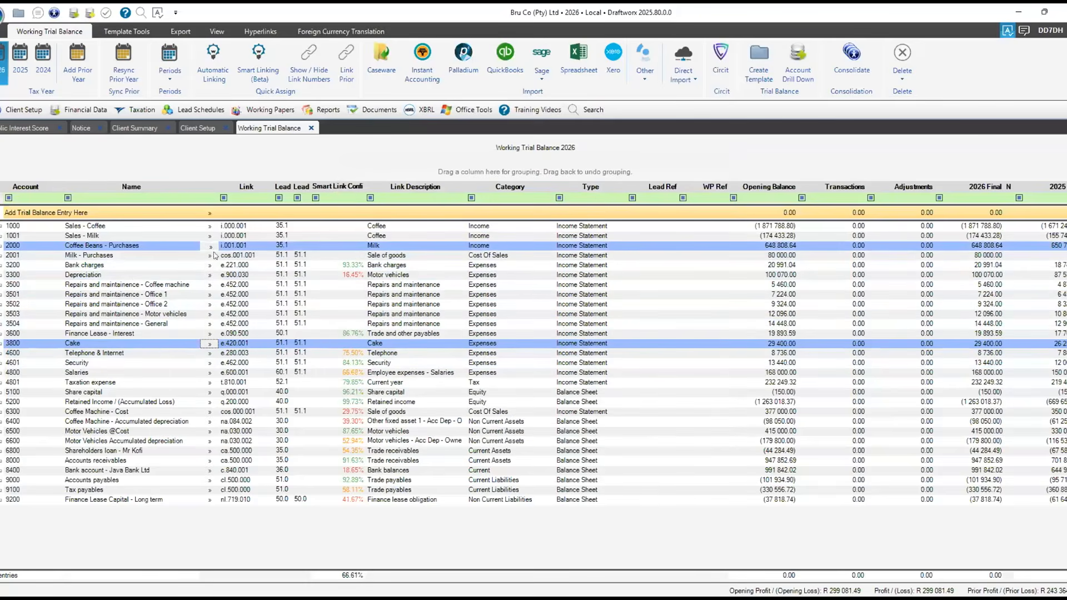
Filter the links by "cos", change the disclosure description of cos.000.001 to "Coffee" and assign it to account 2000 Coffee Beans - Purchases
{"action": "left_click", "coordinate": [210, 246]}
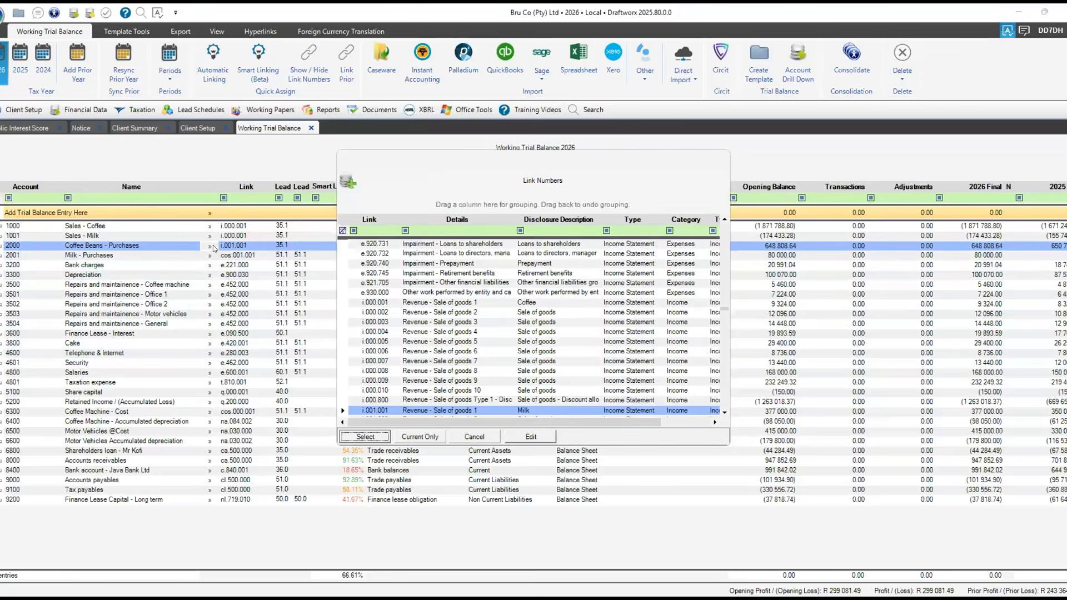
{"action": "left_click", "coordinate": [377, 230]}
{"action": "type", "text": "cos"}
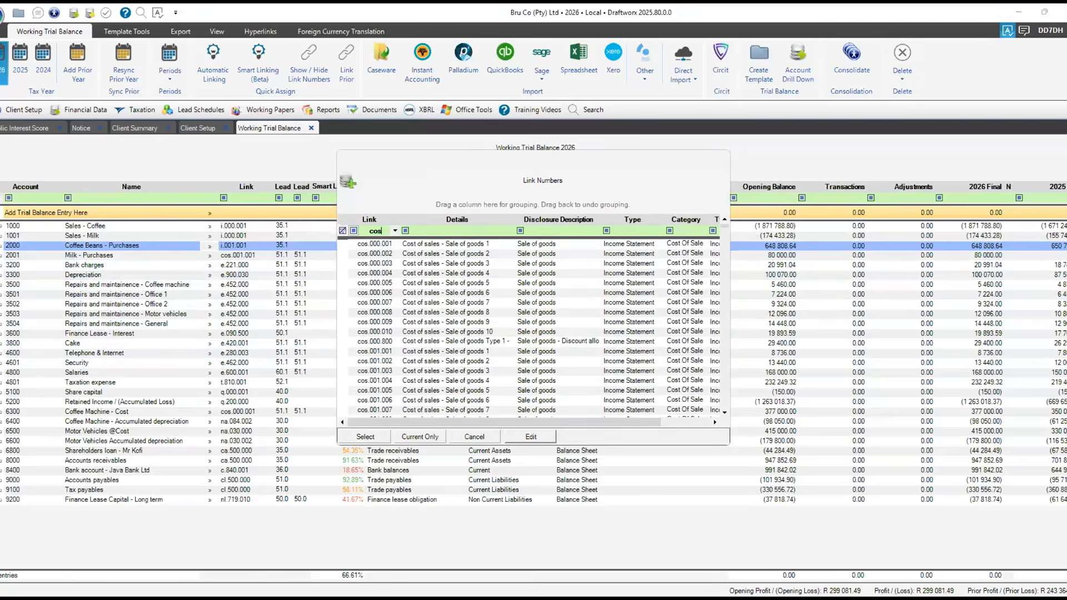
{"action": "key", "text": "Tab"}
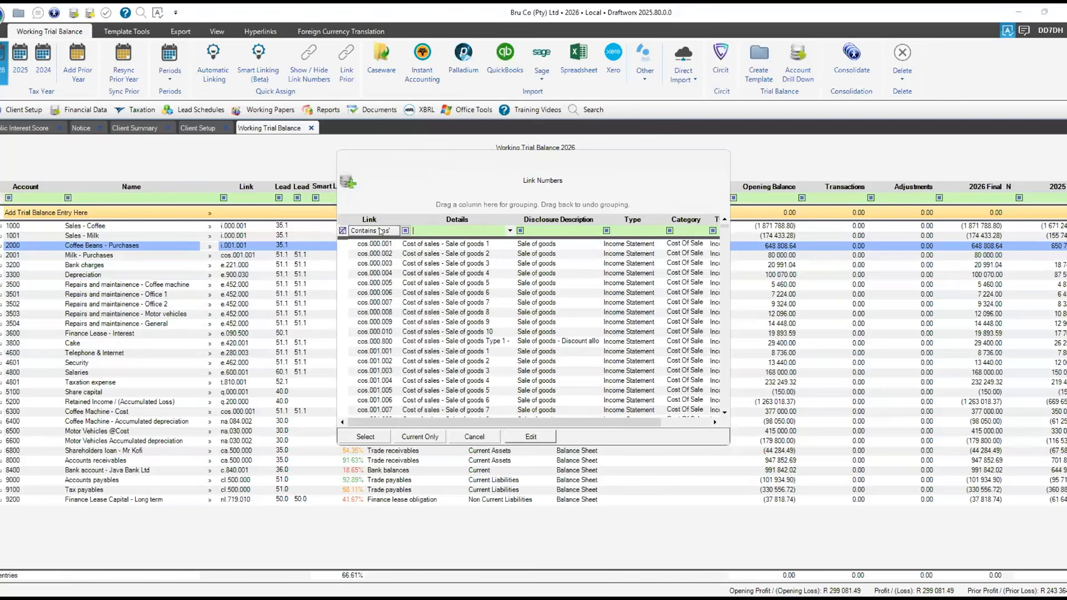
{"action": "left_click", "coordinate": [528, 251]}
{"action": "left_click", "coordinate": [528, 243]}
{"action": "type", "text": "Coffee"}
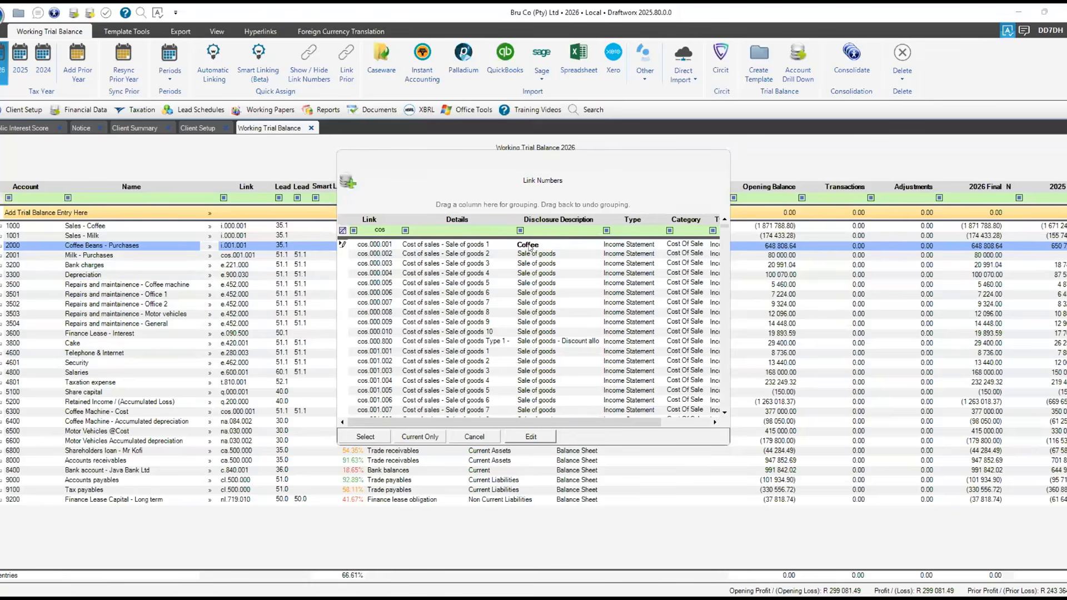
{"action": "key", "text": "Return"}
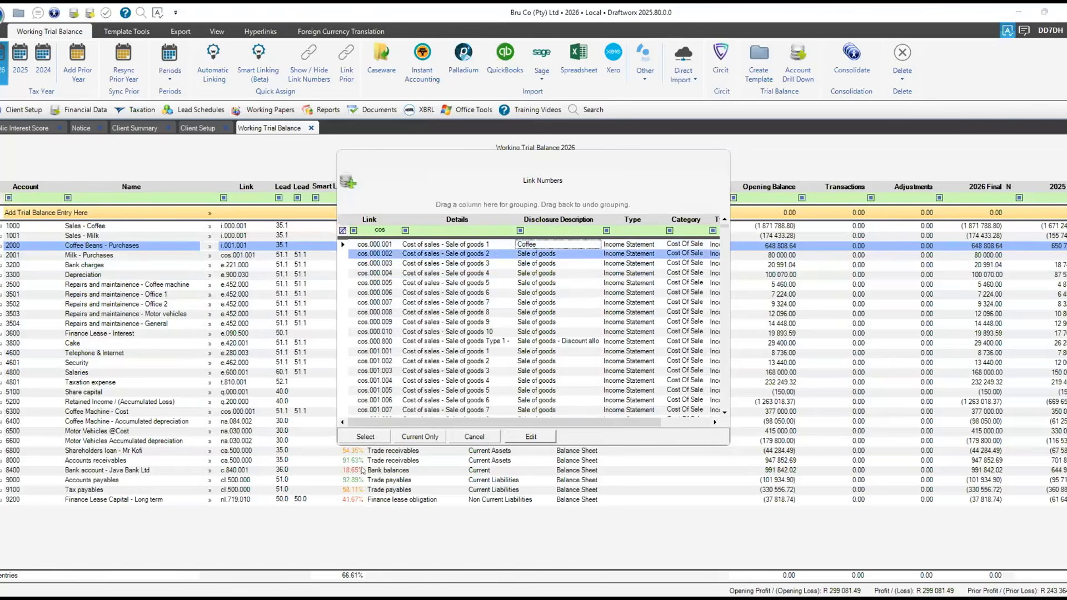
{"action": "left_click", "coordinate": [363, 436]}
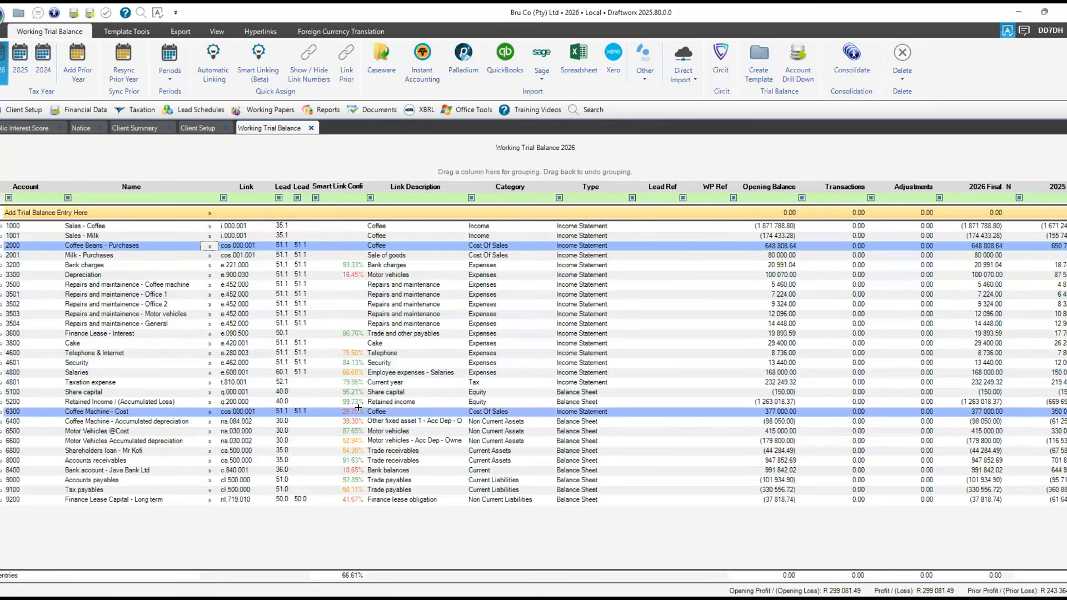
For account 6300 Coffee Machine - Cost, filter the links by "na.084" and begin the disclosure description of na.084.000 with "Cof"
{"action": "left_click", "coordinate": [206, 414]}
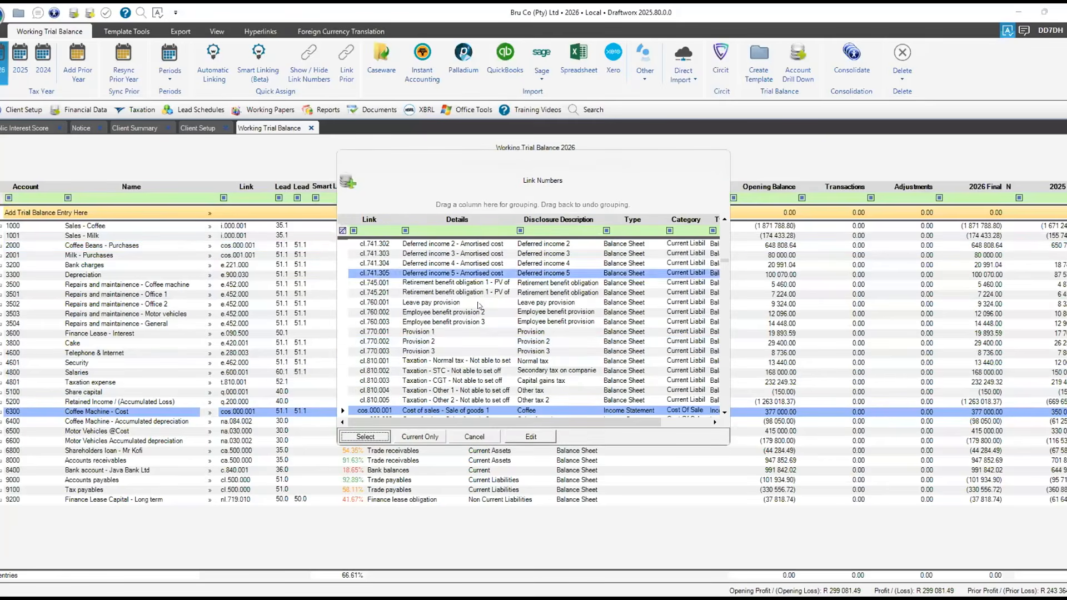
{"action": "left_click", "coordinate": [375, 231]}
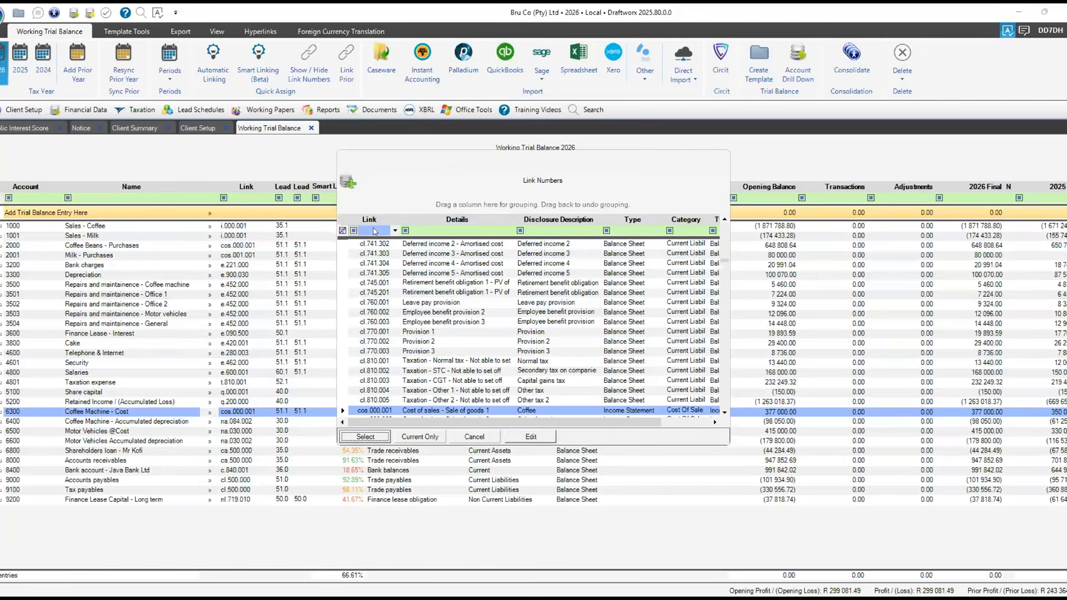
{"action": "left_click", "coordinate": [375, 231]}
{"action": "type", "text": "na"}
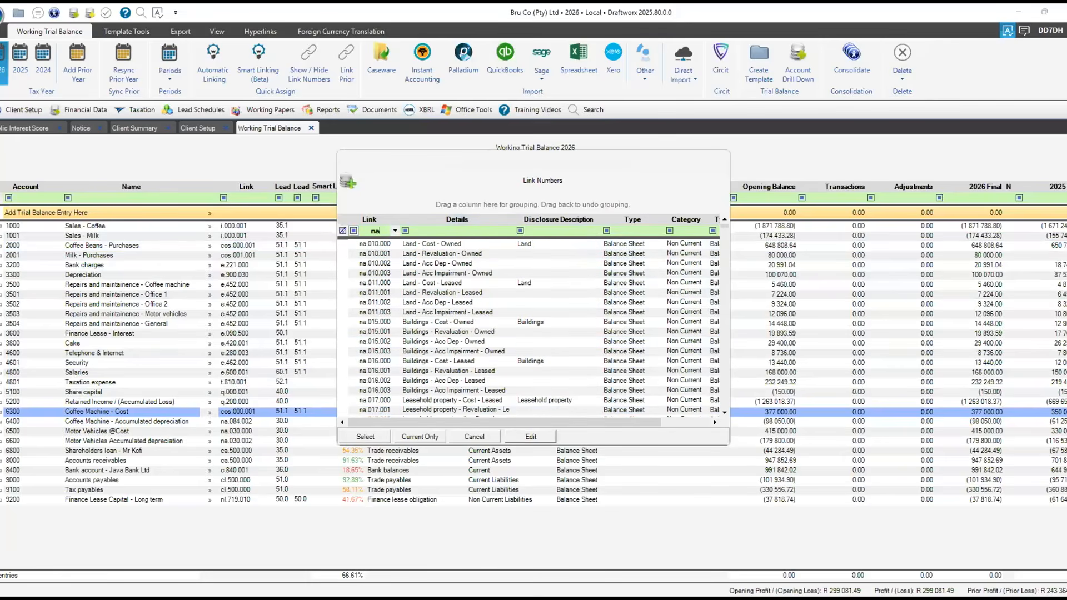
{"action": "type", "text": ".084"}
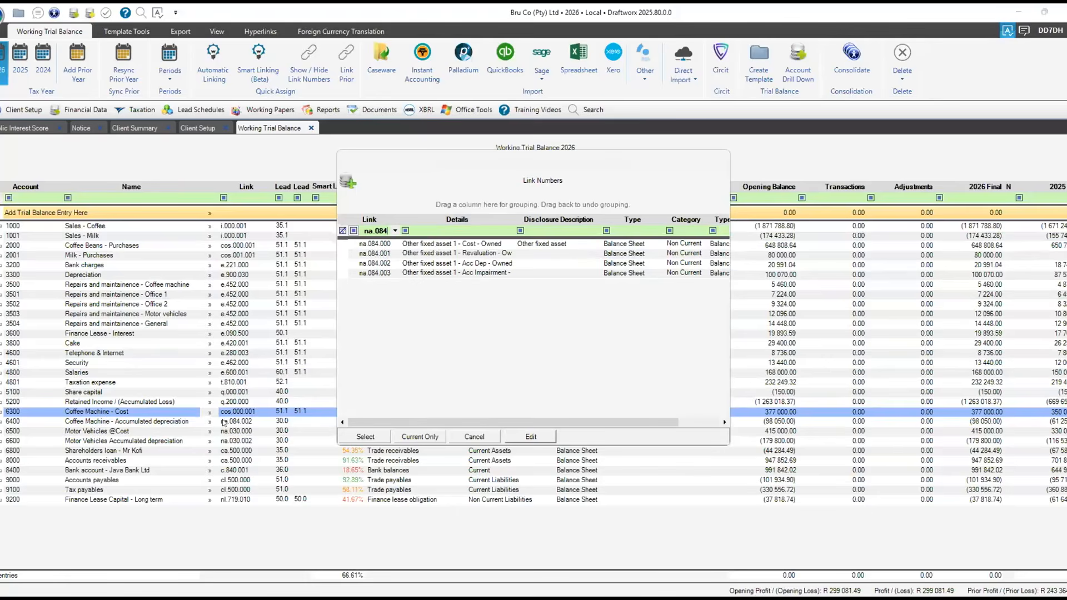
{"action": "left_click", "coordinate": [538, 245]}
{"action": "type", "text": "Cof"}
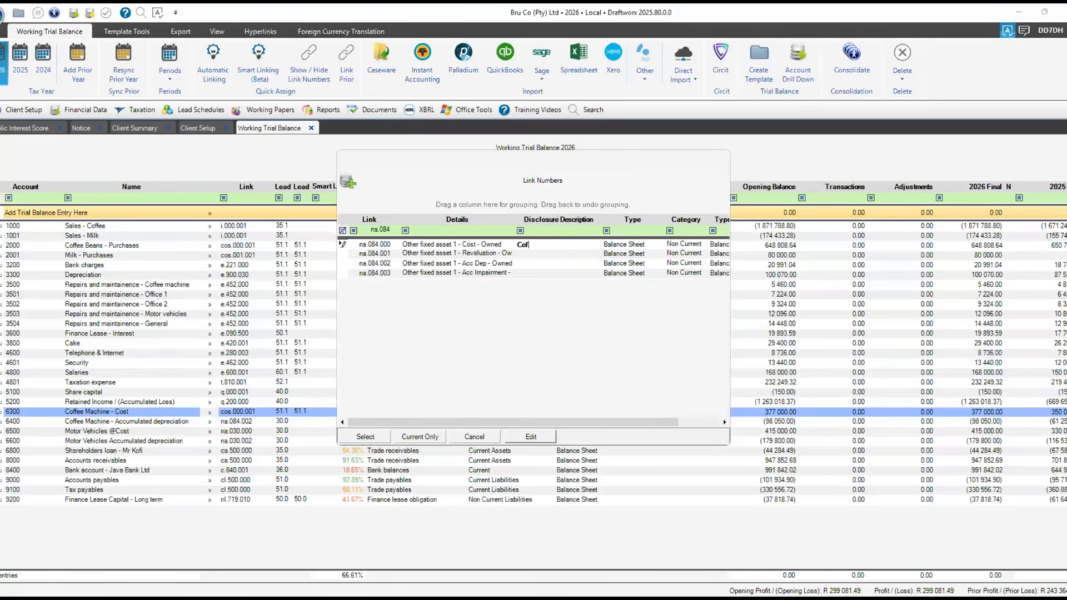
Set the disclosure description of link na.084.000 to "Coffee Machine" and assign that link to the Coffee Machine - Cost account
{"action": "type", "text": "fee Machine"}
{"action": "key", "text": "Return"}
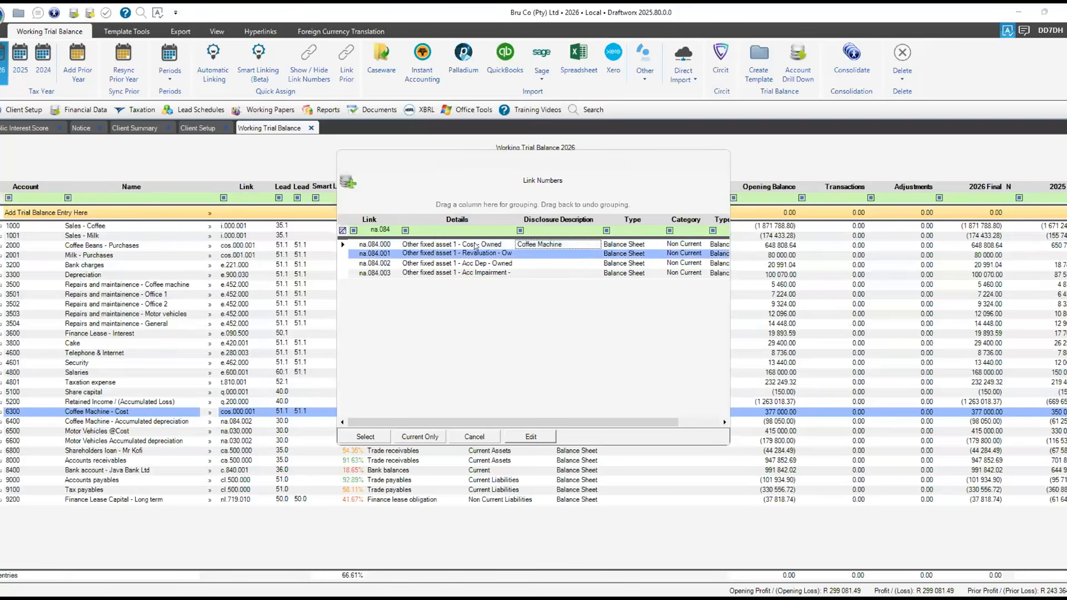
{"action": "double_click", "coordinate": [473, 242]}
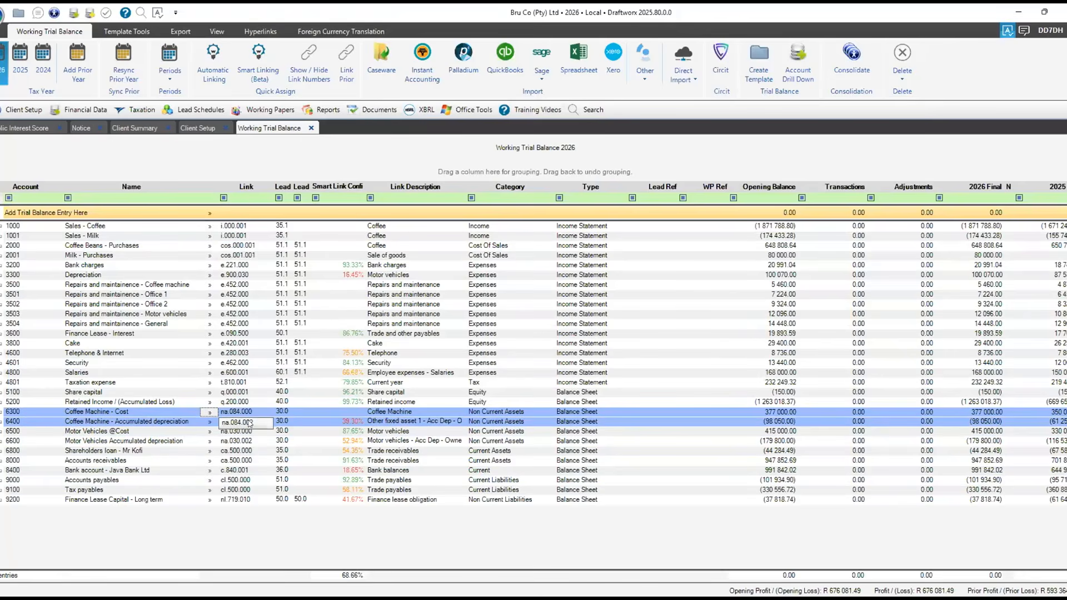
Search the link numbers for the shareholder's loan account by the detail text "shareholders"
{"action": "left_click", "coordinate": [210, 451]}
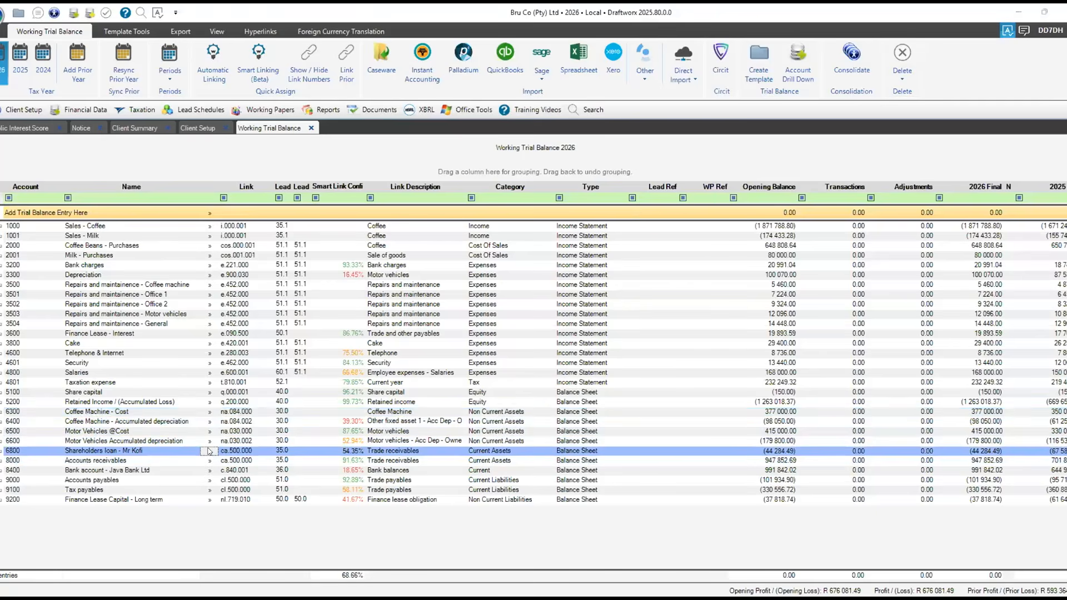
{"action": "left_click", "coordinate": [424, 230]}
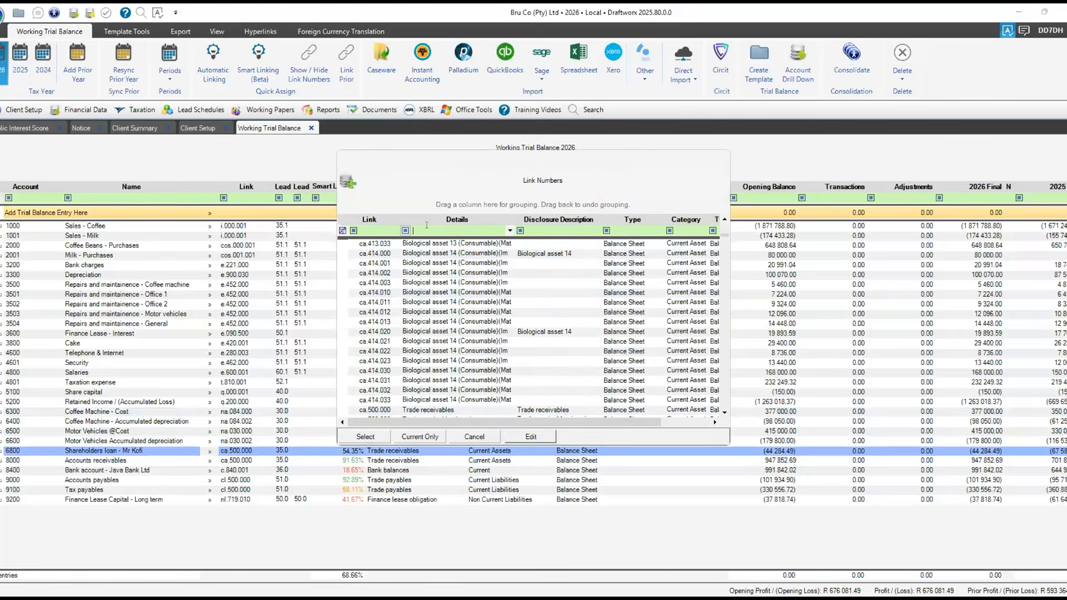
{"action": "type", "text": "shareh"}
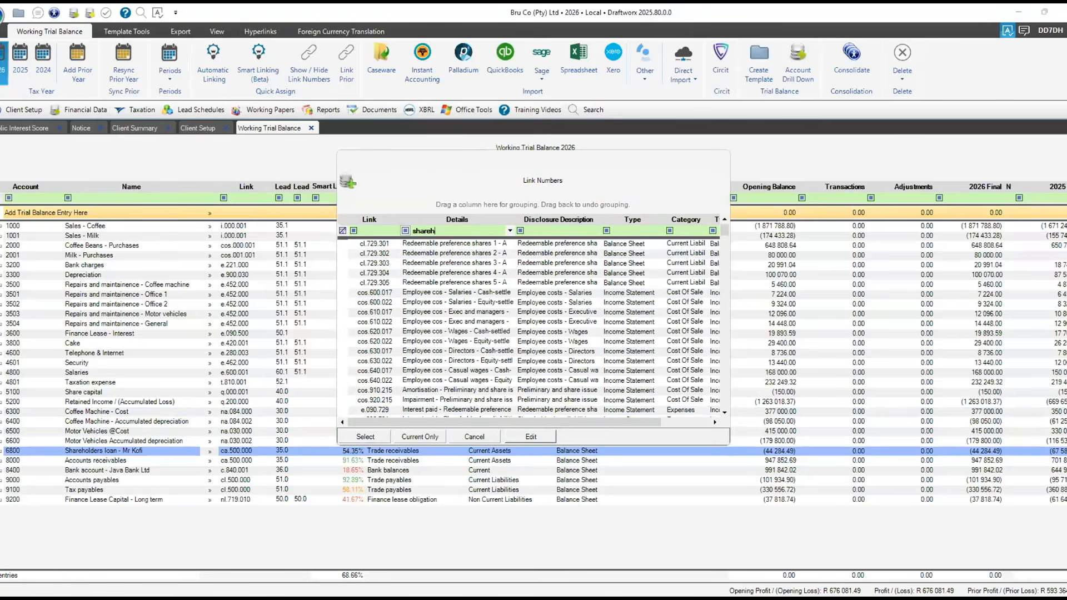
{"action": "type", "text": "olders"}
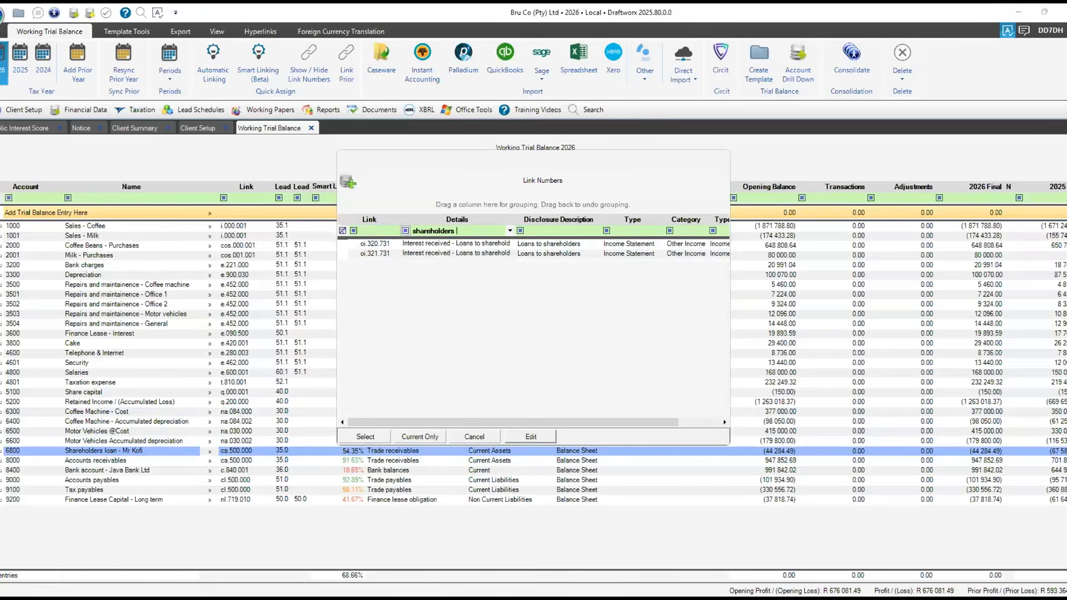
Filter the link numbers to details containing "Owner" and to links matching "n" instead
{"action": "key", "text": "BackSpace"}
{"action": "key", "text": "BackSpace"}
{"action": "key", "text": "BackSpace"}
{"action": "key", "text": "BackSpace"}
{"action": "key", "text": "BackSpace"}
{"action": "key", "text": "BackSpace"}
{"action": "key", "text": "BackSpace"}
{"action": "key", "text": "BackSpace"}
{"action": "key", "text": "BackSpace"}
{"action": "key", "text": "BackSpace"}
{"action": "key", "text": "BackSpace"}
{"action": "key", "text": "BackSpace"}
{"action": "key", "text": "BackSpace"}
{"action": "type", "text": "Ow"}
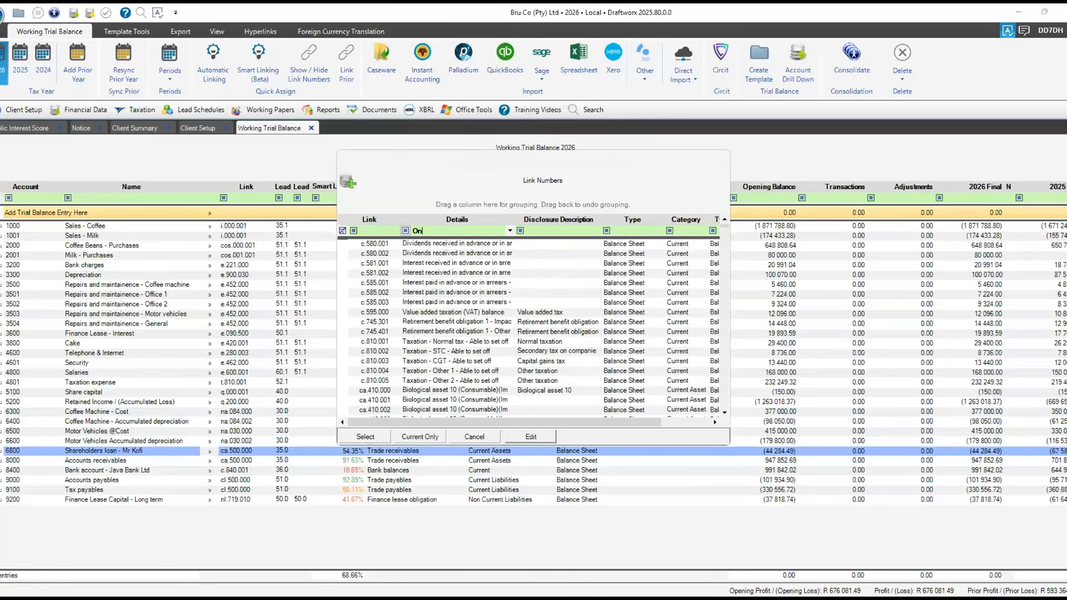
{"action": "type", "text": "ner"}
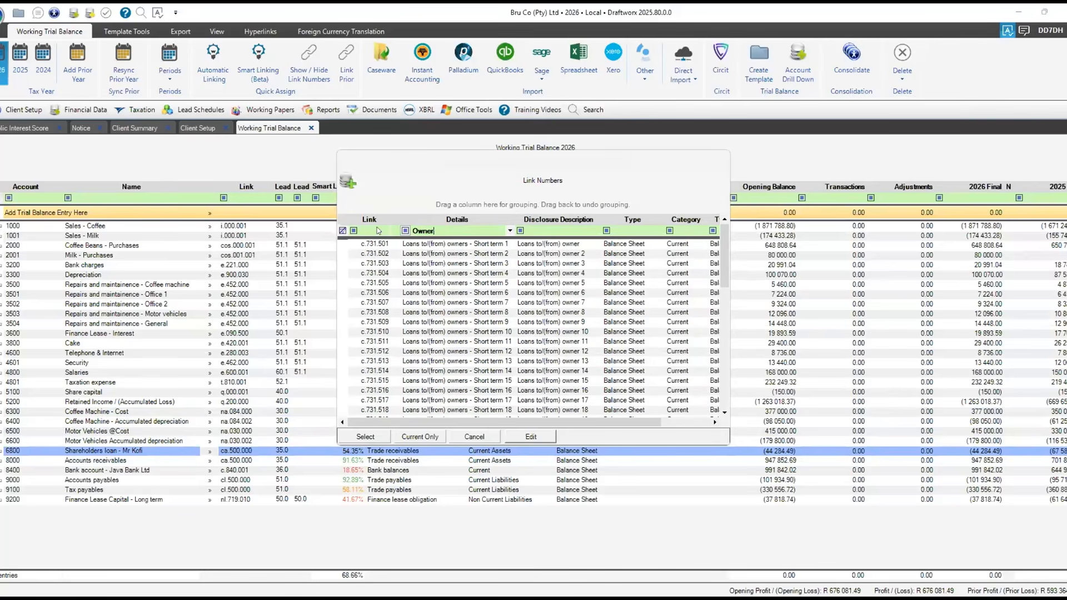
{"action": "left_click", "coordinate": [375, 230]}
{"action": "type", "text": "n"}
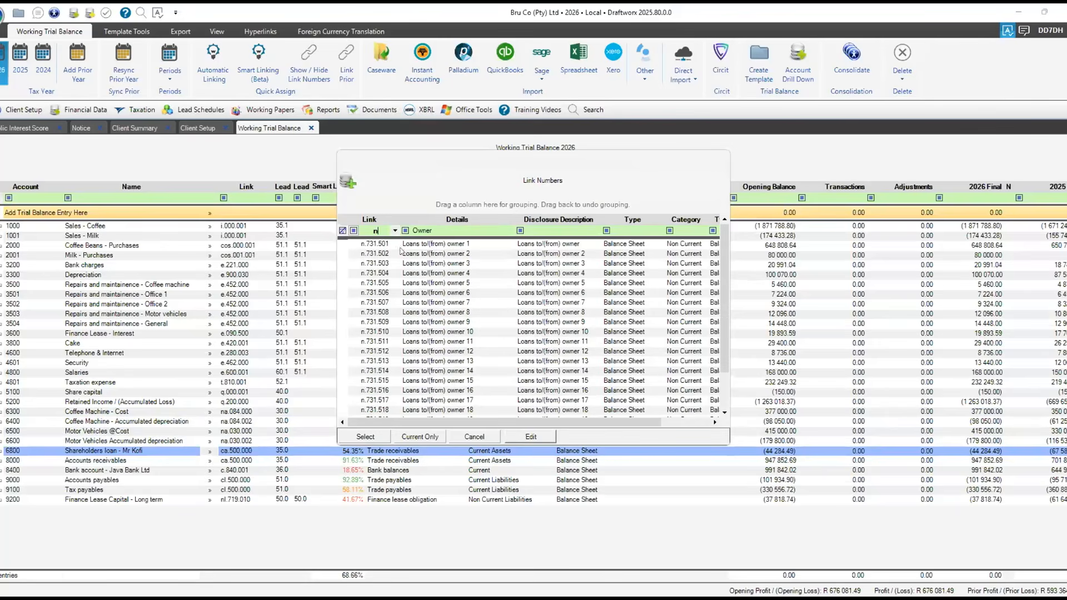
Enter the shareholder's name as the disclosure description of n.731.501 and assign that link to the shareholder's loan account
{"action": "left_click", "coordinate": [531, 244]}
{"action": "type", "text": "Mr Kofi"}
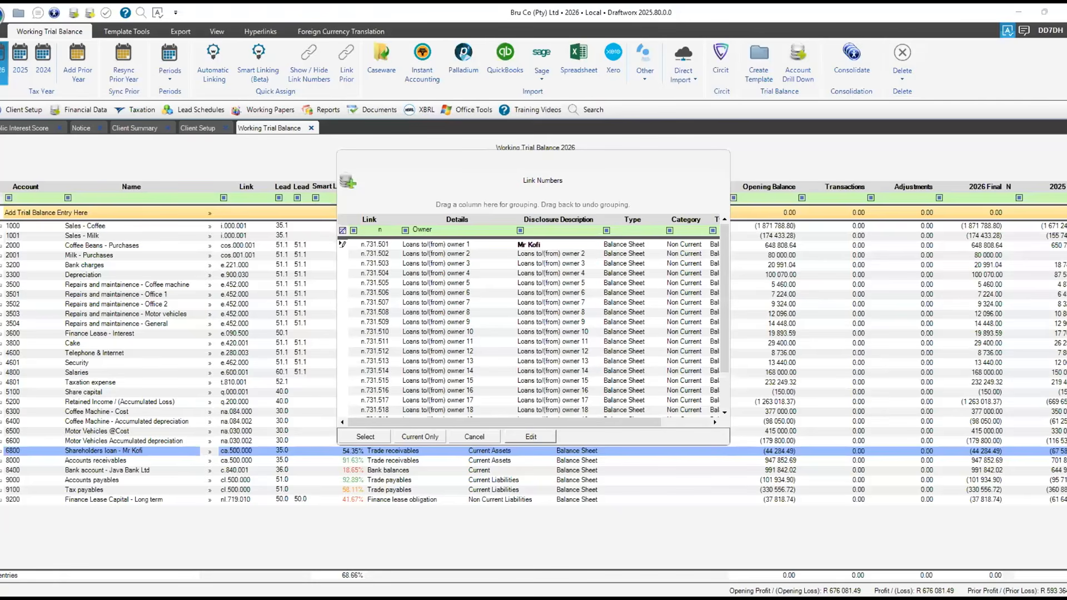
{"action": "left_click", "coordinate": [453, 246]}
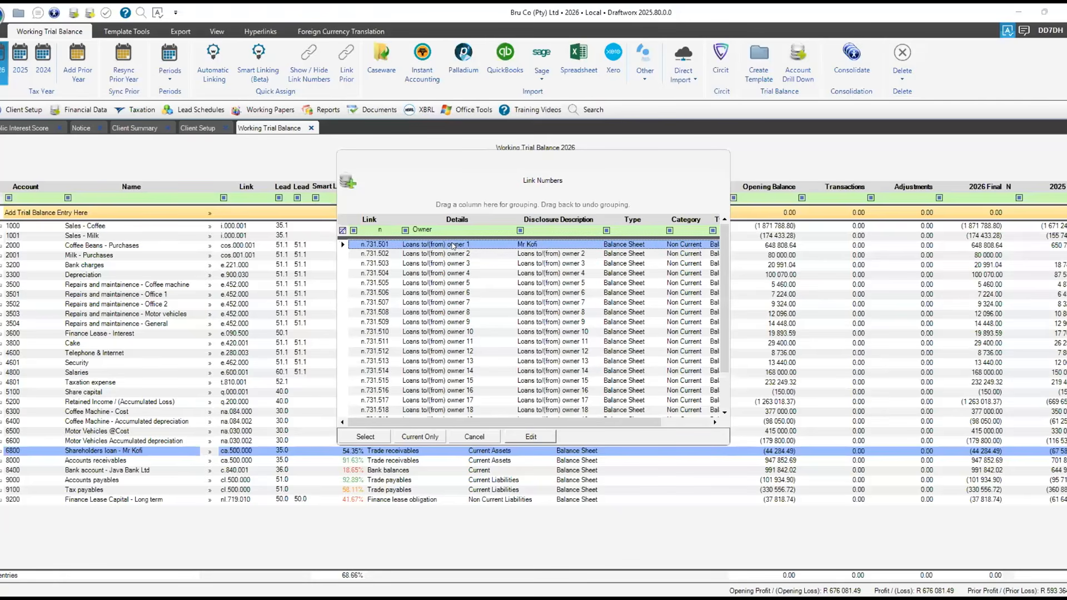
{"action": "left_click", "coordinate": [271, 459]}
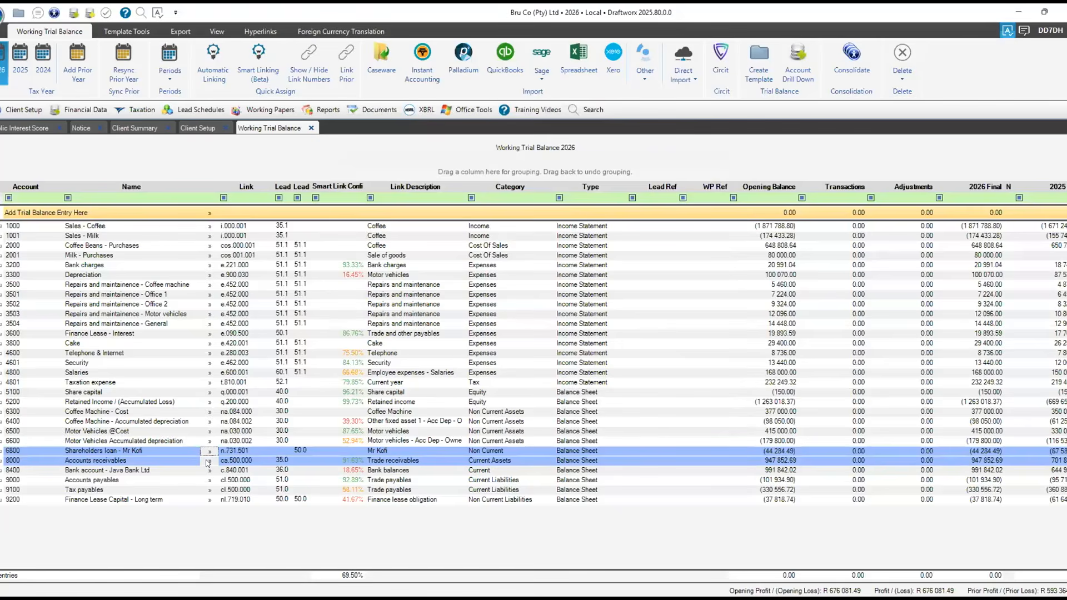
{"action": "key", "text": "shift+Up"}
{"action": "key", "text": "shift+Up"}
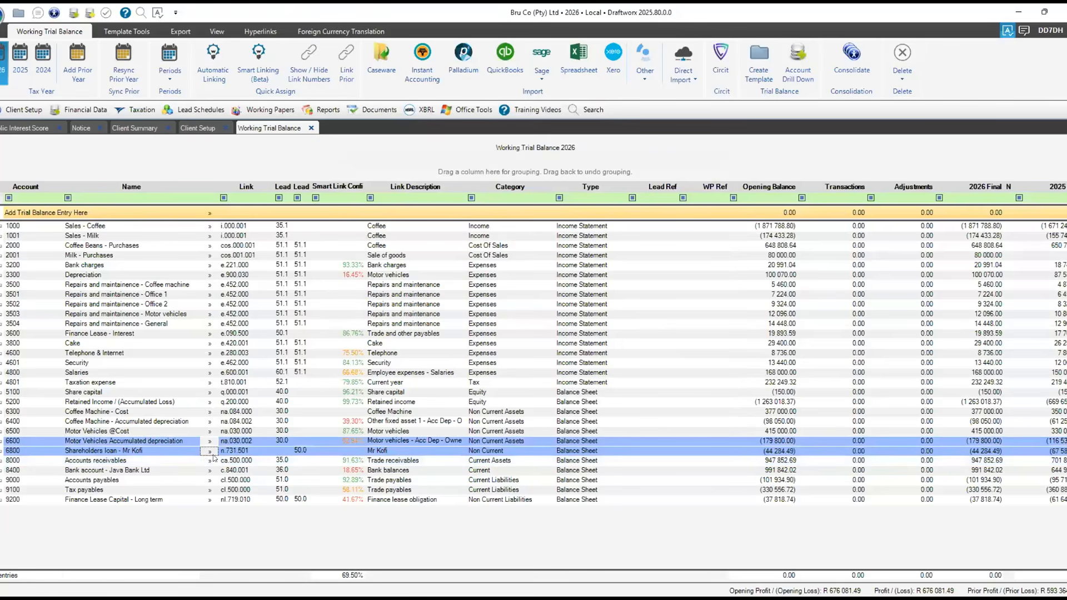
{"action": "key", "text": "shift+Down"}
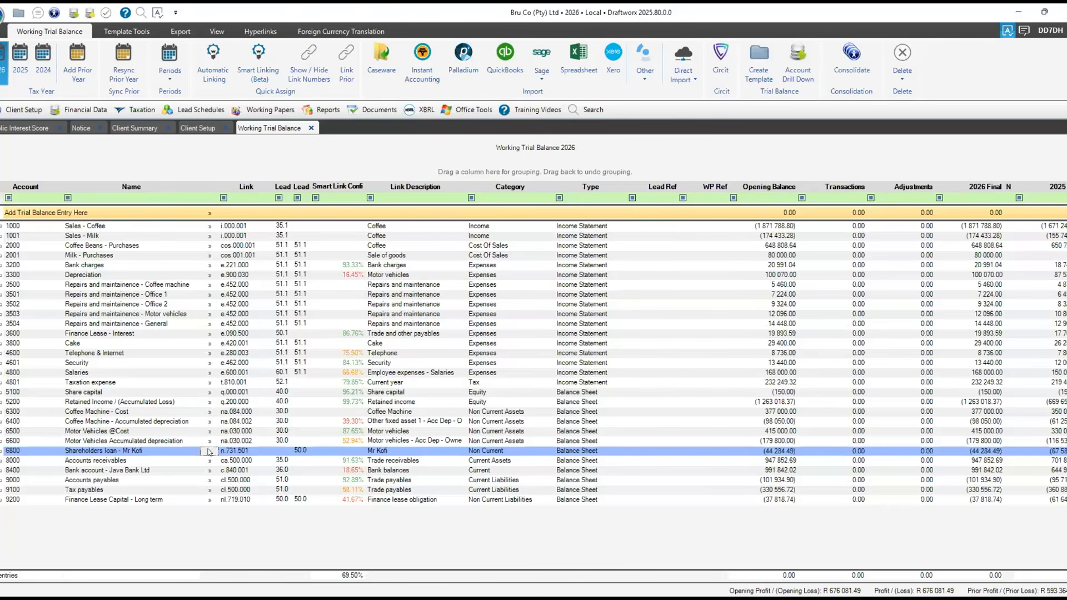
Relink the shareholder's loan account to c.731.501, a short-term owner loan, for the current year only, and check its link in the 2025 trial balance
{"action": "left_click", "coordinate": [209, 451]}
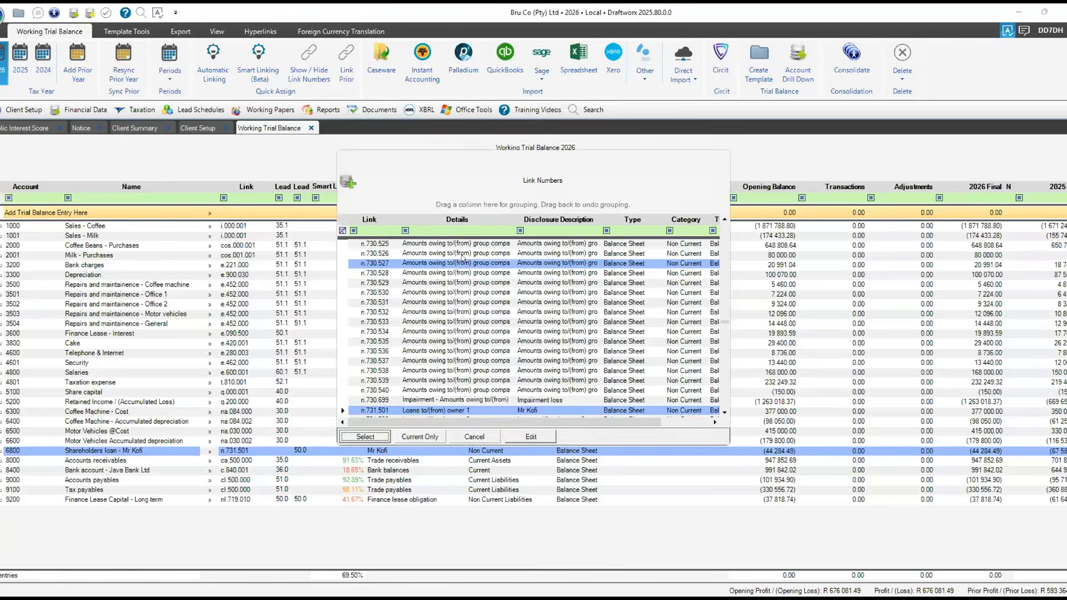
{"action": "scroll", "coordinate": [463, 276], "scroll_direction": "up", "scroll_amount": 2}
{"action": "left_click", "coordinate": [419, 230]}
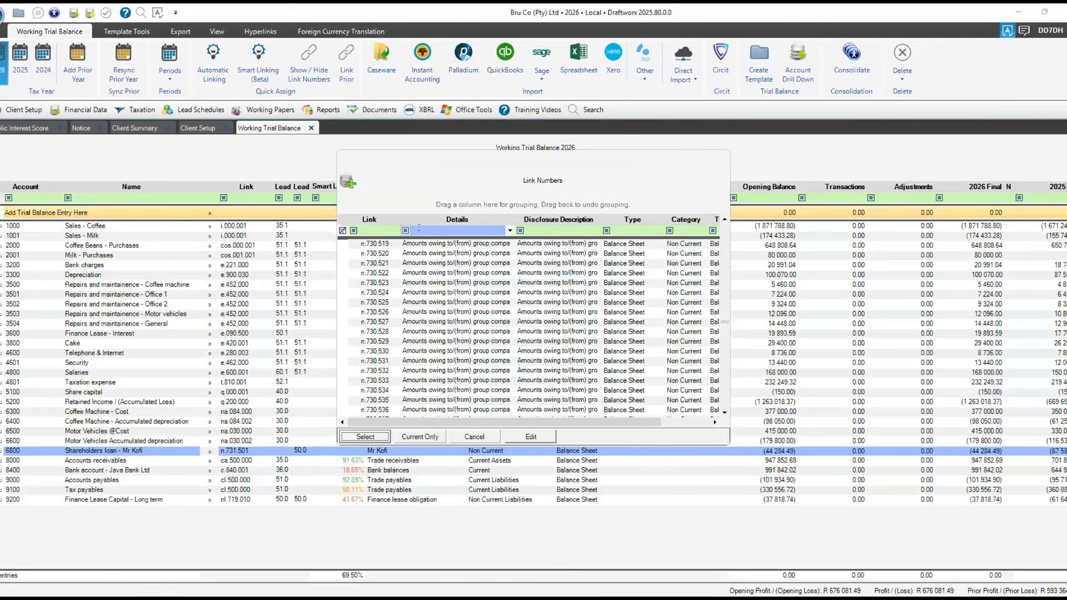
{"action": "type", "text": "owner"}
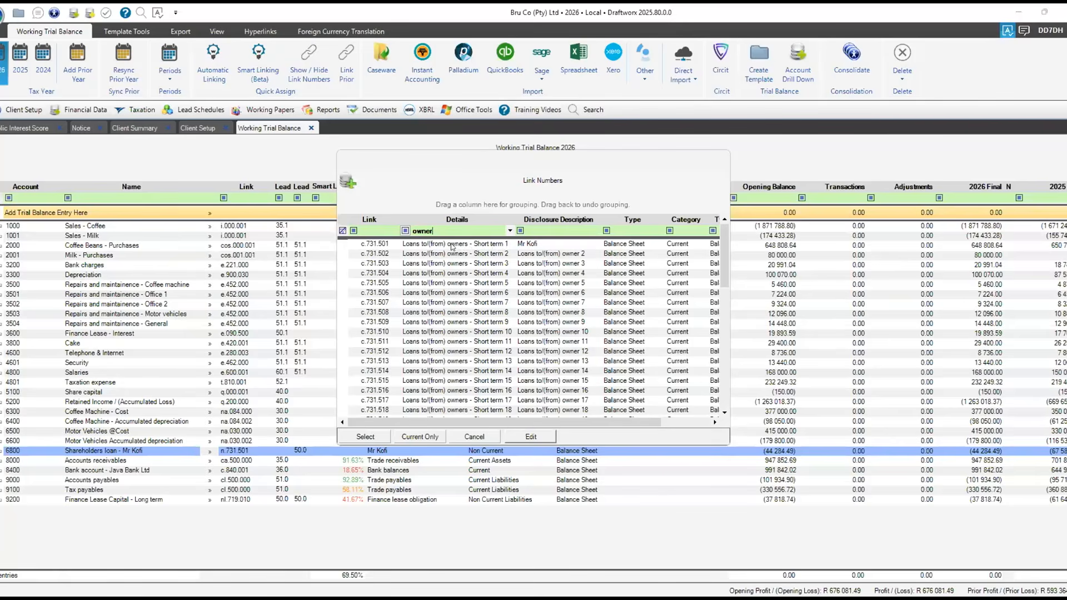
{"action": "left_click_drag", "start_coordinate": [343, 245], "coordinate": [445, 255]}
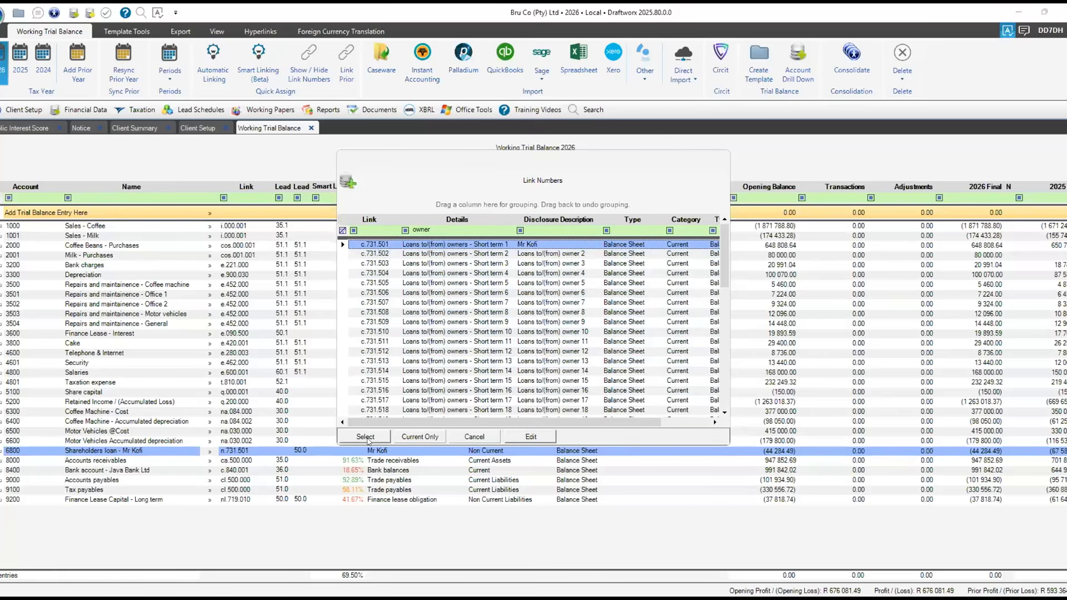
{"action": "left_click", "coordinate": [427, 436]}
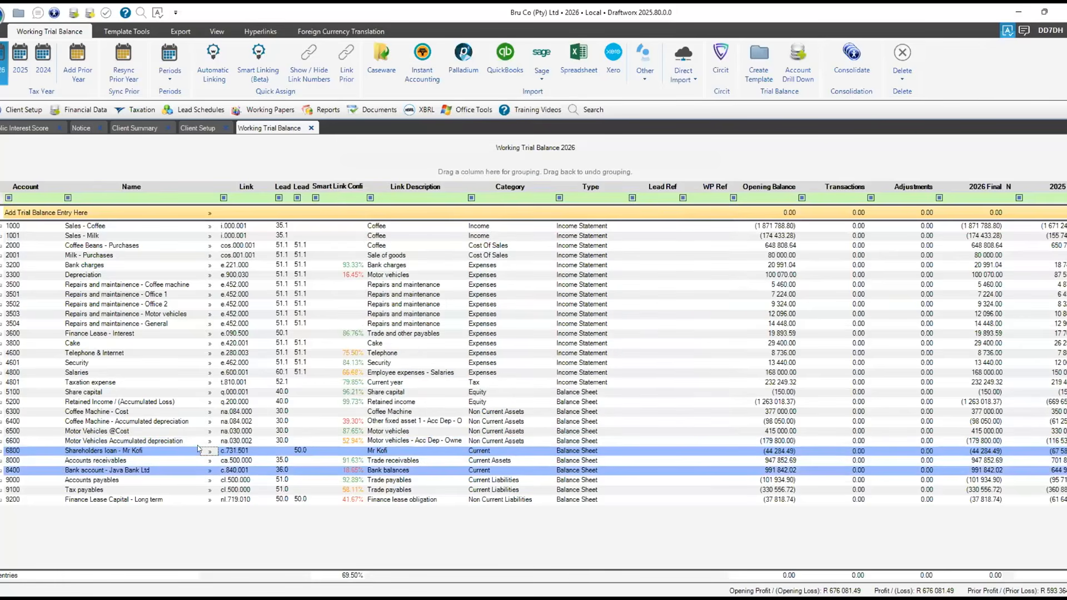
{"action": "left_click", "coordinate": [20, 58]}
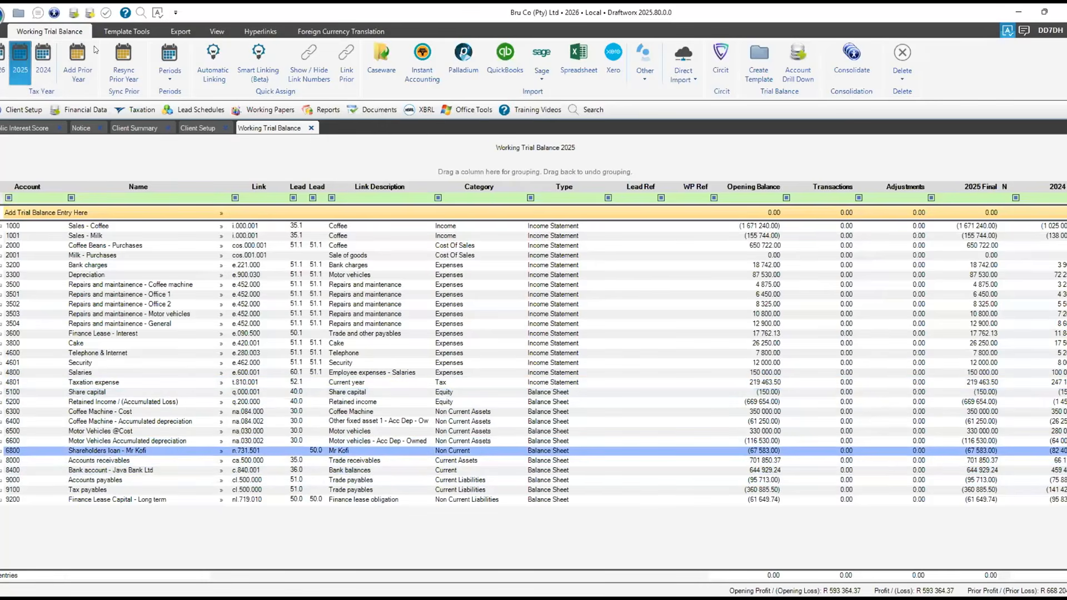
{"action": "left_click", "coordinate": [28, 62]}
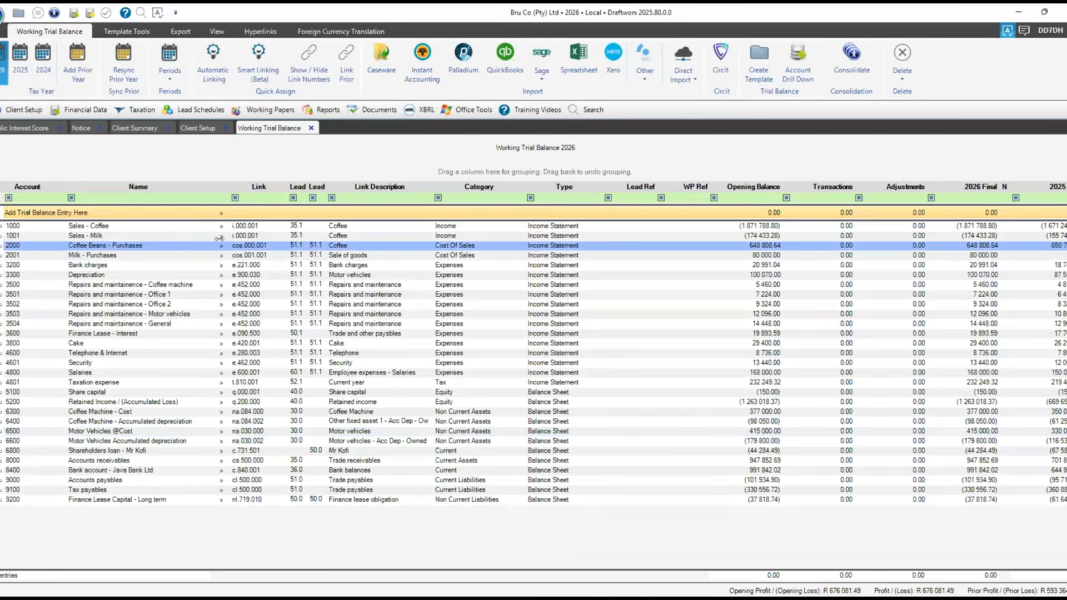
Set the disclosure description of link cos.001.001 to "Milk" and assign that link to Coffee Beans - Purchases
{"action": "left_click", "coordinate": [221, 245]}
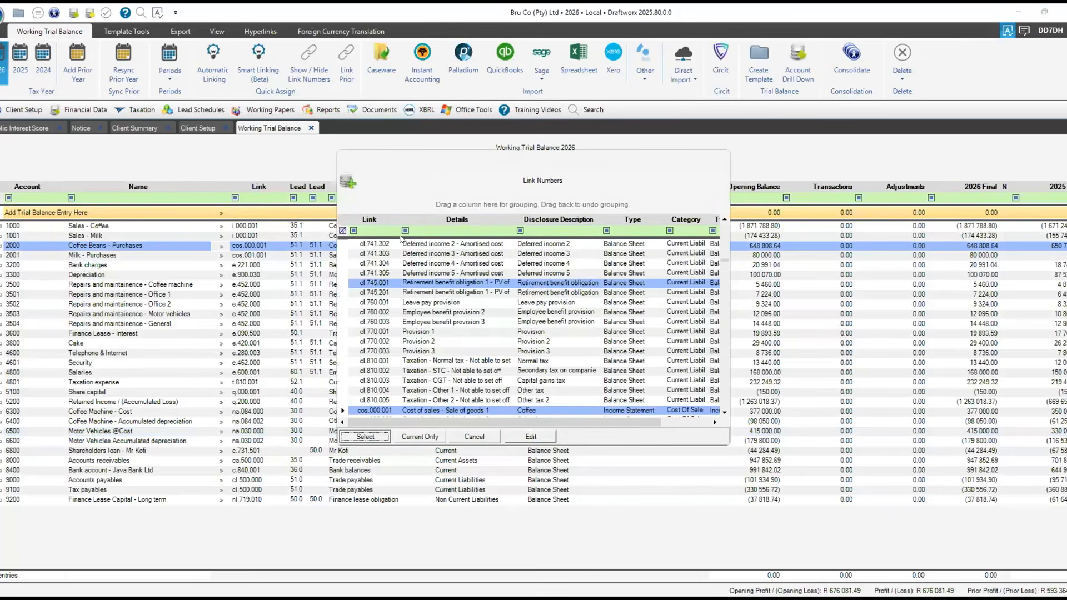
{"action": "left_click", "coordinate": [426, 220]}
{"action": "left_click", "coordinate": [382, 230]}
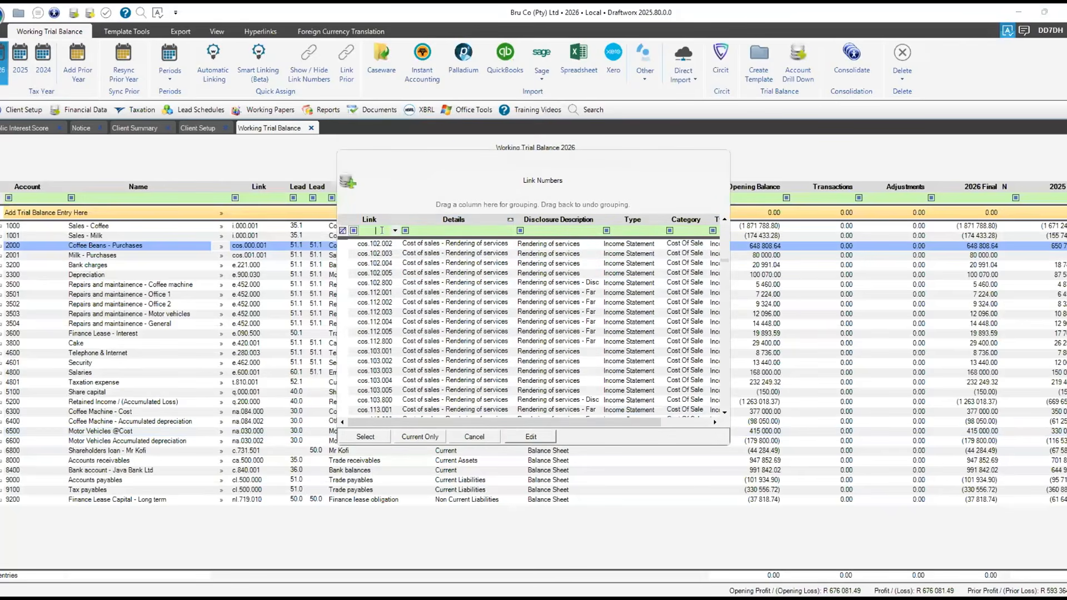
{"action": "type", "text": "cos.001"}
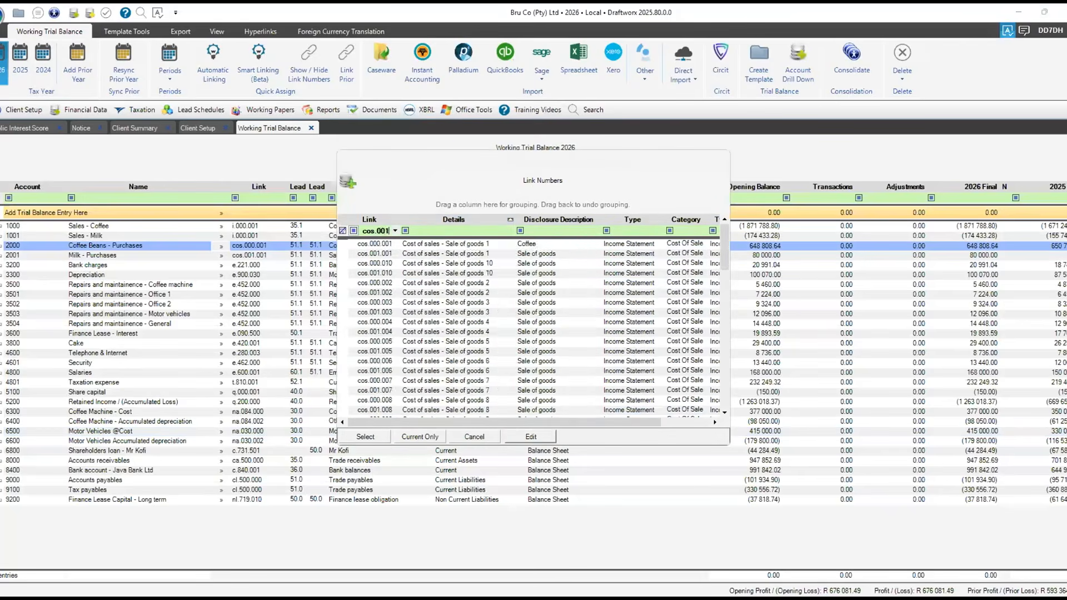
{"action": "left_click", "coordinate": [546, 246]}
{"action": "type", "text": "Milk"}
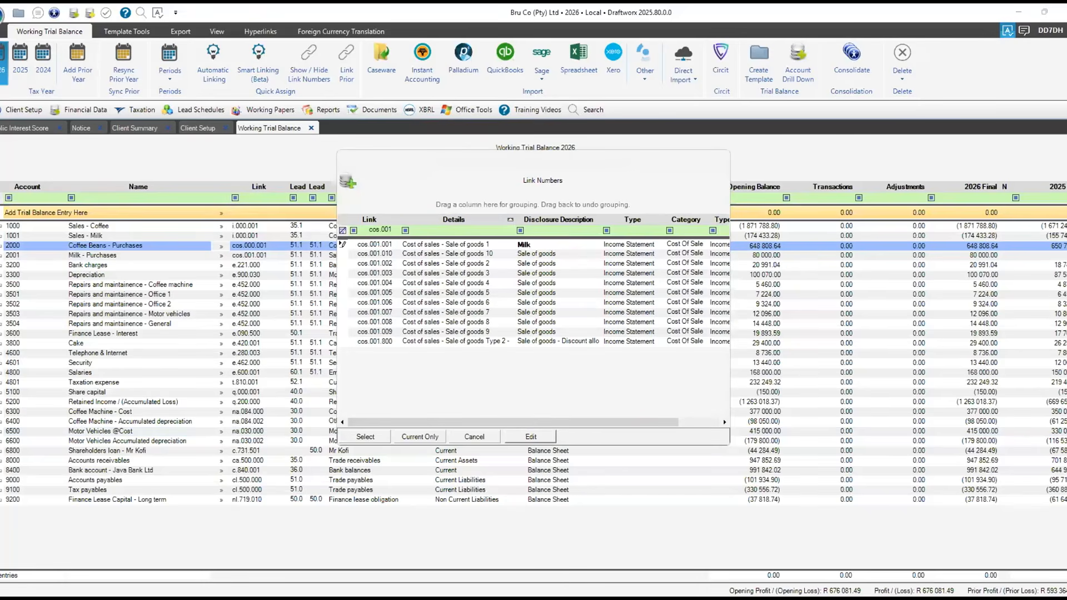
{"action": "key", "text": "Return"}
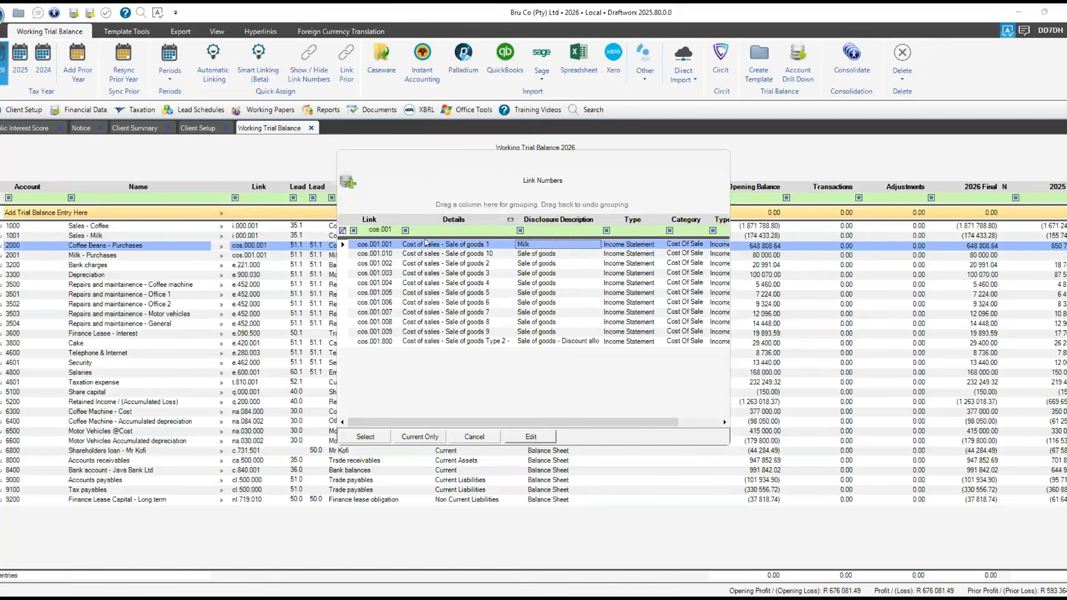
{"action": "left_click", "coordinate": [180, 353]}
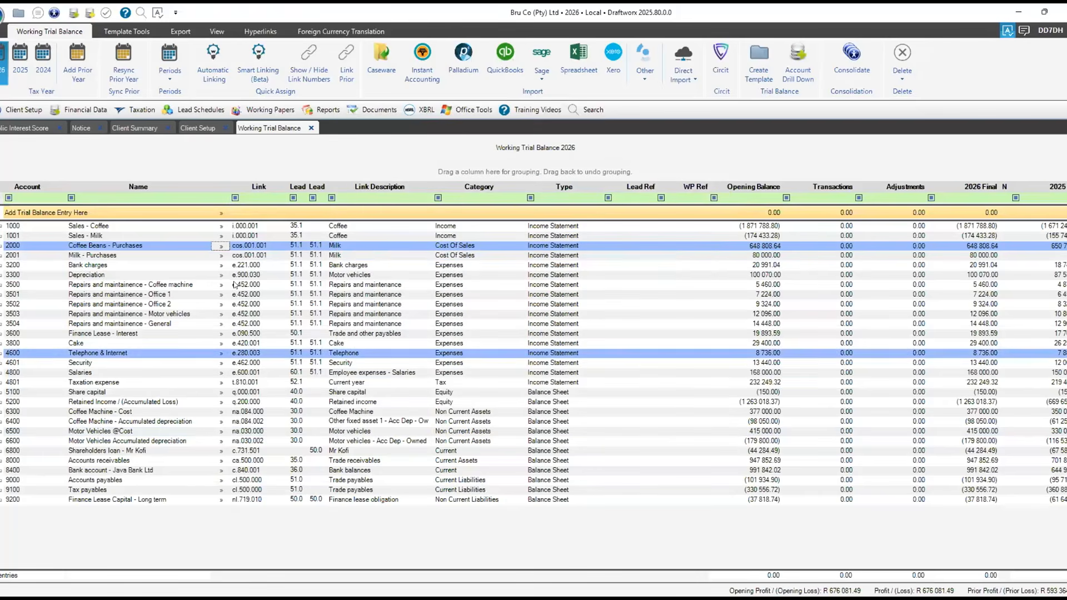
Assign link cos.001.001, described as Milk, to the Milk - Purchases account
{"action": "left_click", "coordinate": [223, 255]}
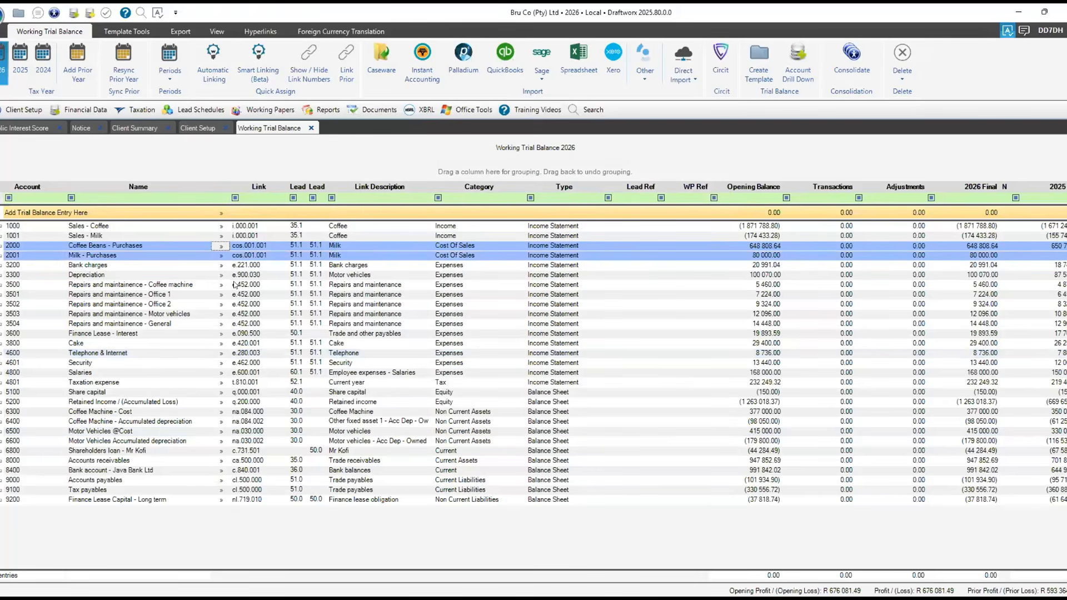
{"action": "left_click", "coordinate": [221, 255]}
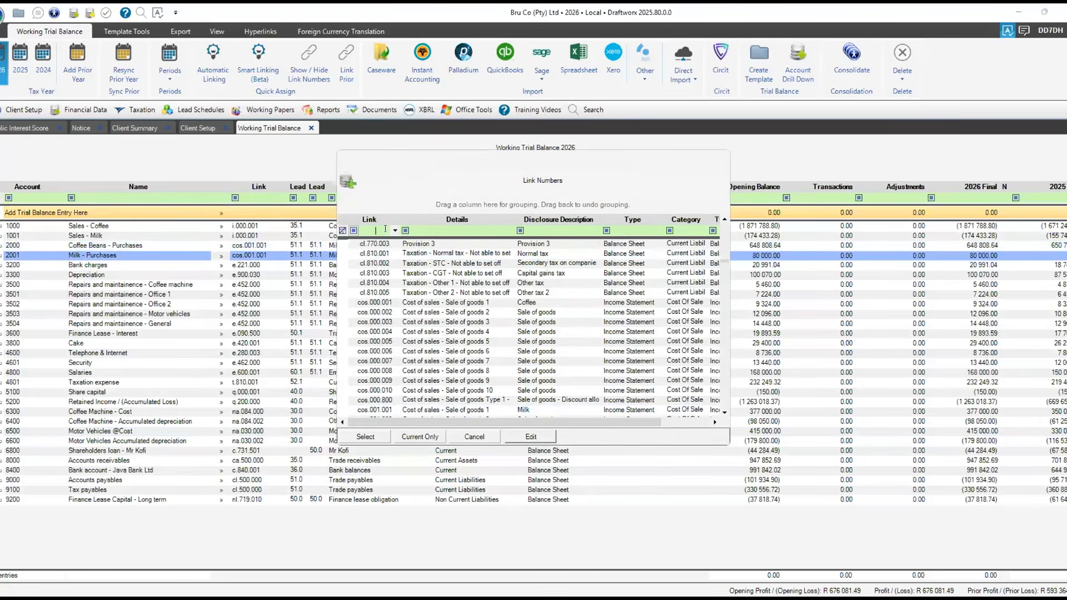
{"action": "left_click", "coordinate": [385, 230]}
{"action": "type", "text": "cos."}
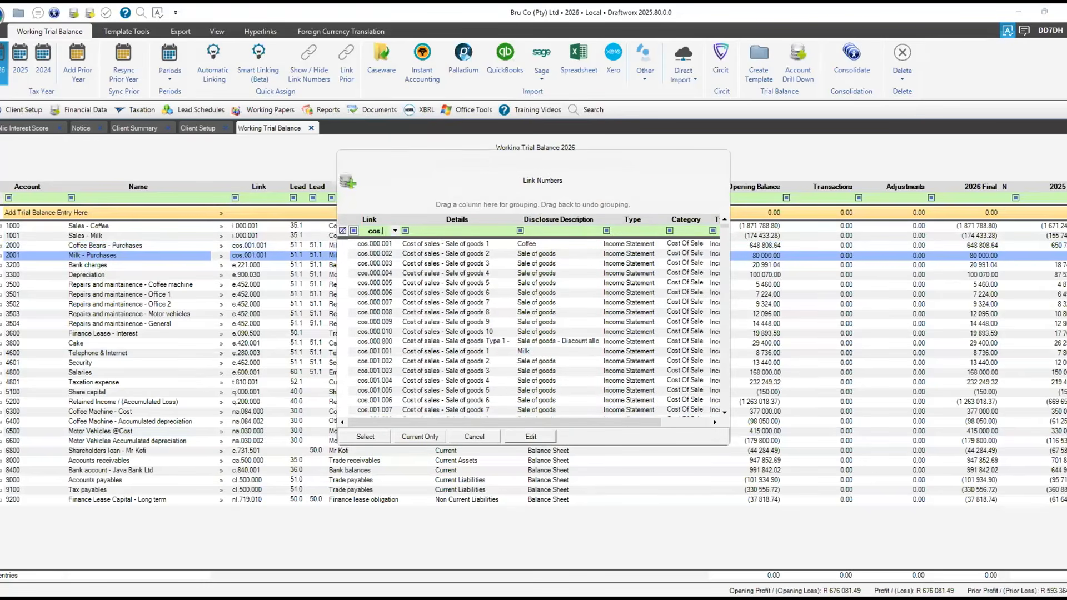
{"action": "type", "text": "001"}
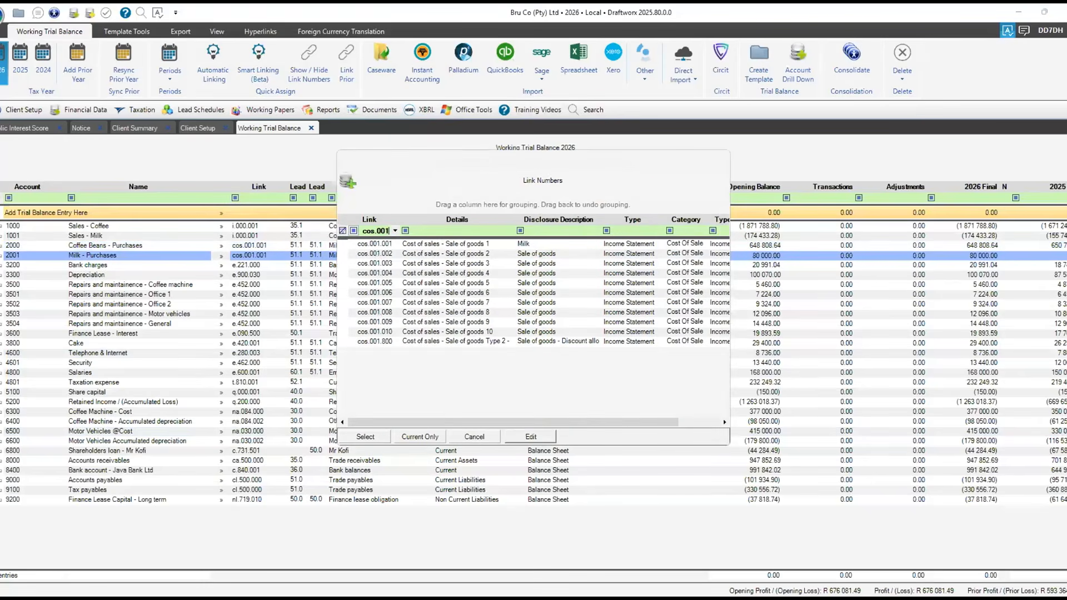
{"action": "double_click", "coordinate": [509, 246]}
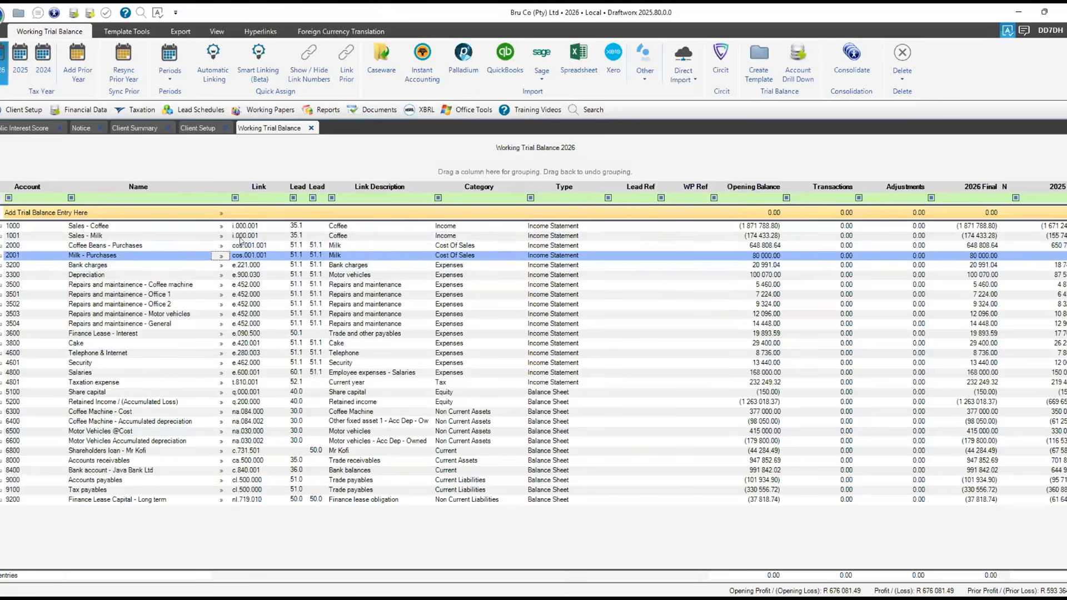
Relink Coffee Beans - Purchases to cos.000.001, the Coffee cost of sales link
{"action": "left_click", "coordinate": [221, 245]}
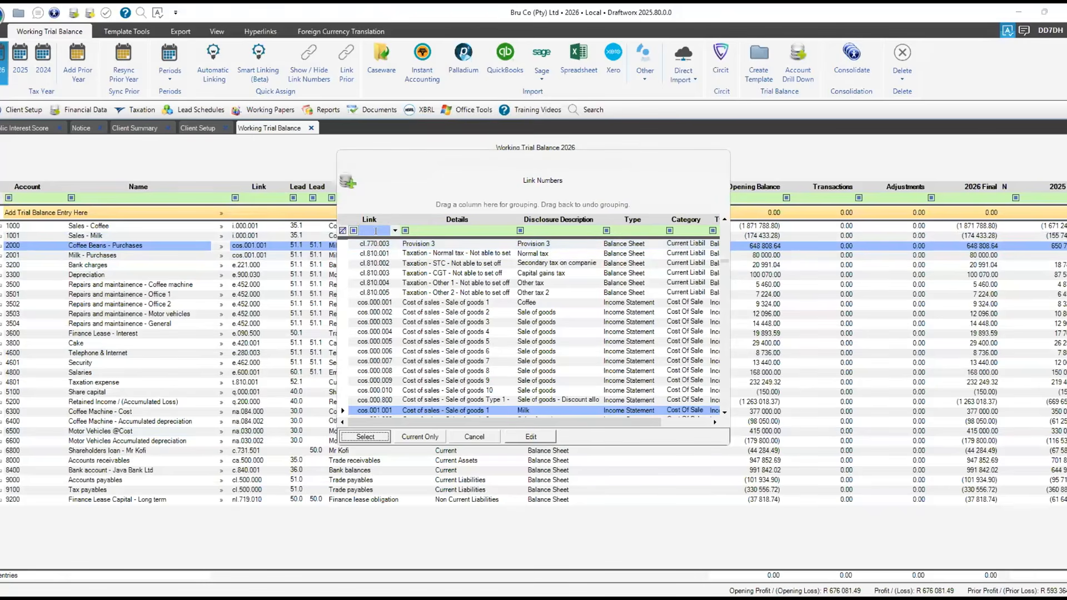
{"action": "left_click", "coordinate": [376, 231]}
{"action": "type", "text": "cos.000"}
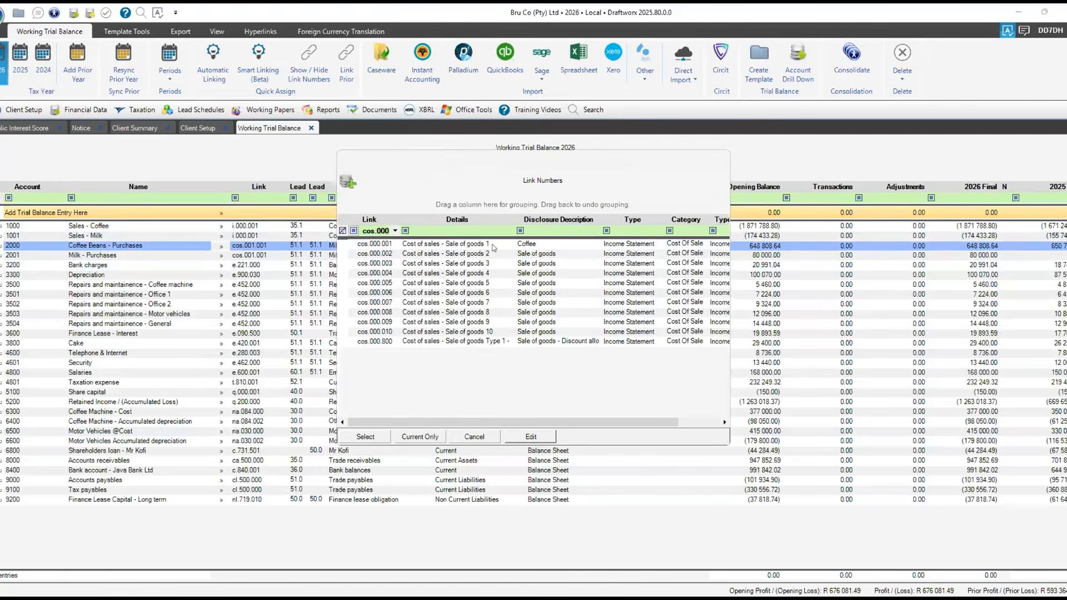
{"action": "key", "text": "Return"}
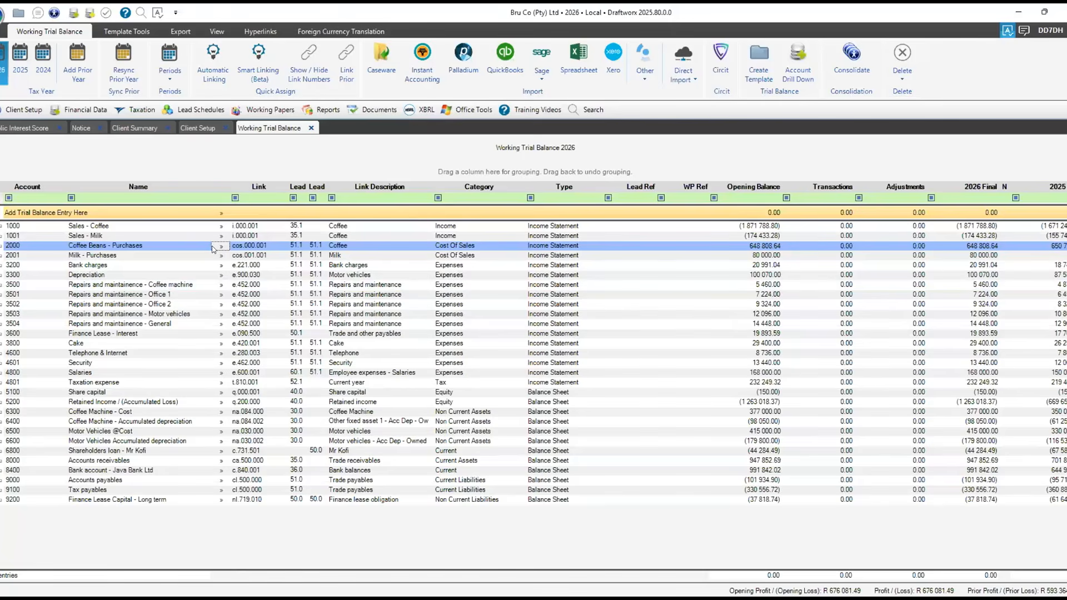
Relink the Sales - Milk account to i.001.001, the Milk revenue link
{"action": "left_click", "coordinate": [86, 256], "text": "ctrl"}
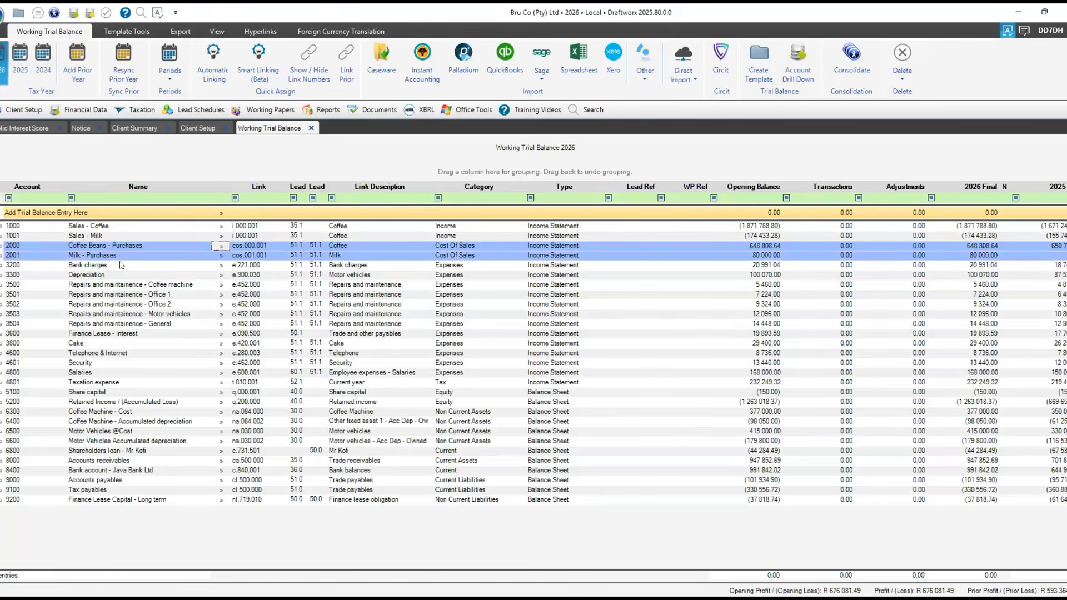
{"action": "left_click", "coordinate": [216, 237], "text": "shift"}
{"action": "left_click", "coordinate": [220, 237]}
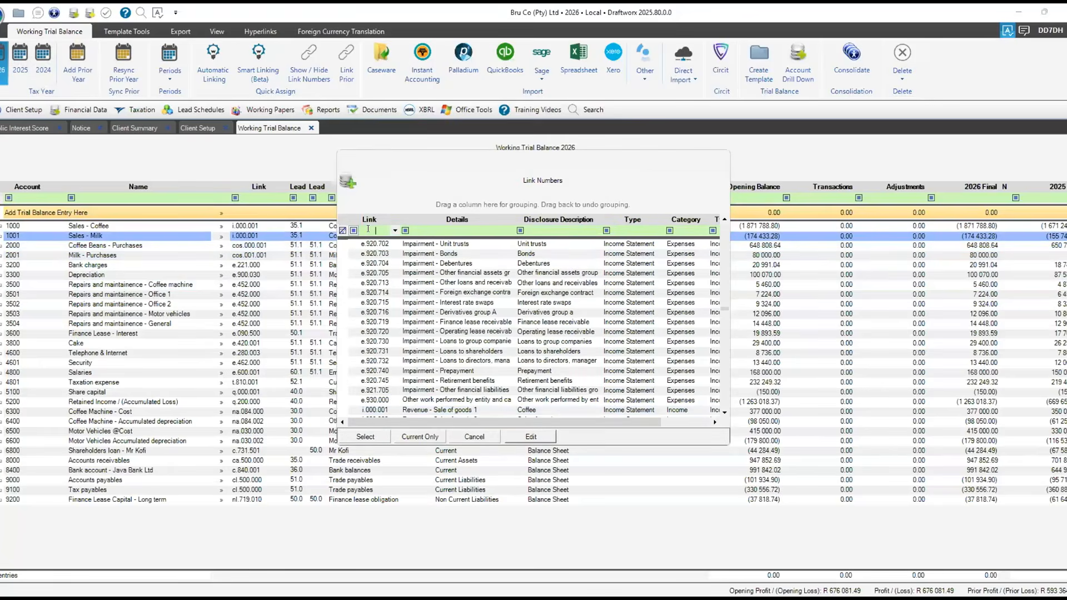
{"action": "type", "text": "i."}
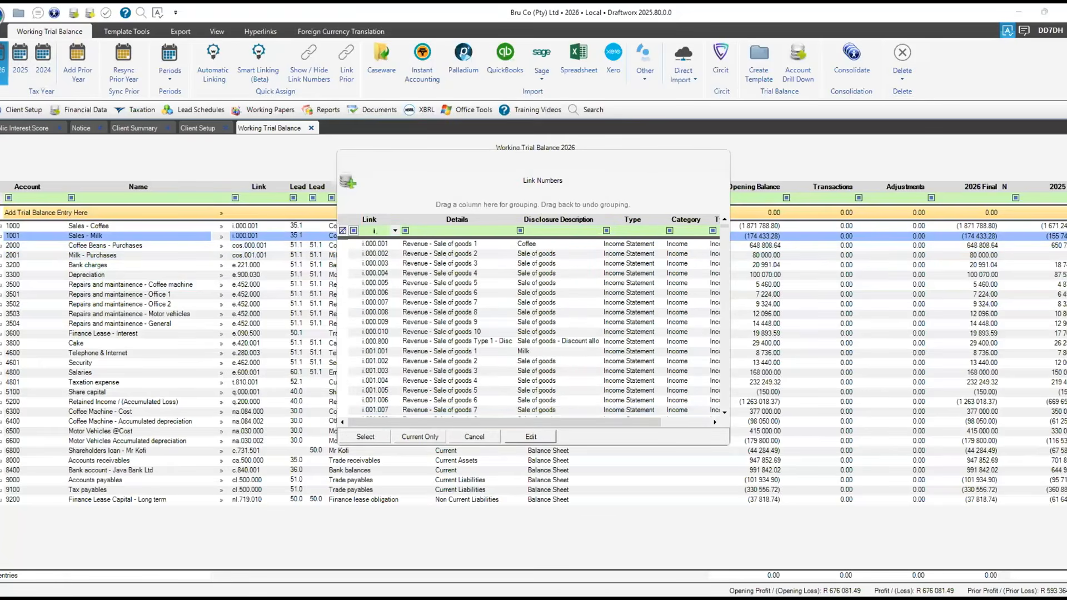
{"action": "type", "text": "001"}
{"action": "double_click", "coordinate": [464, 248]}
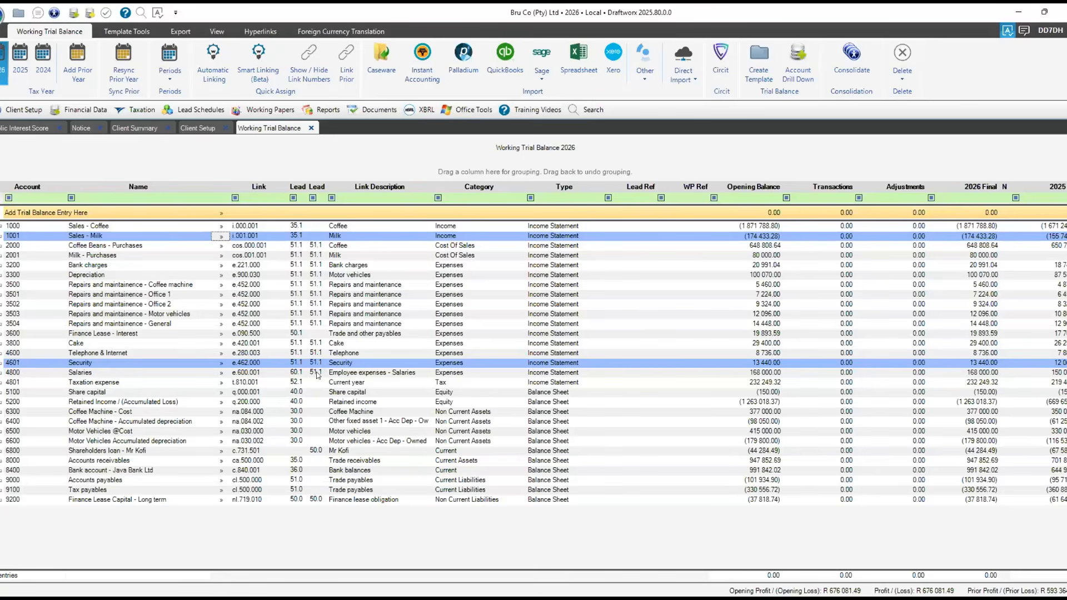
{"action": "left_click", "coordinate": [319, 373]}
{"action": "left_click", "coordinate": [283, 390]}
{"action": "left_click", "coordinate": [261, 383]}
{"action": "left_click", "coordinate": [225, 372]}
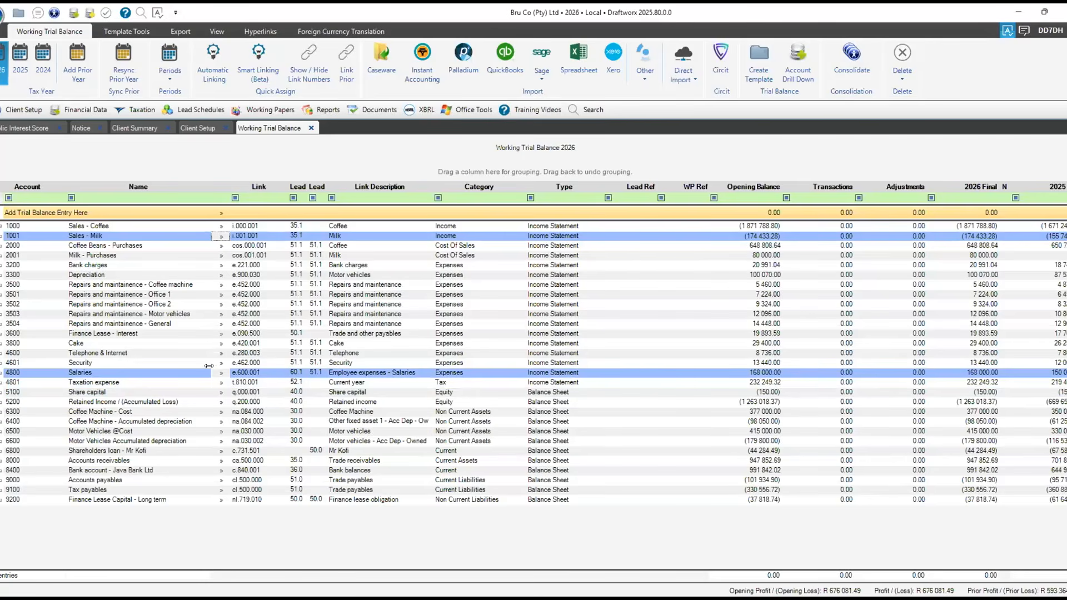
{"action": "left_click", "coordinate": [211, 363]}
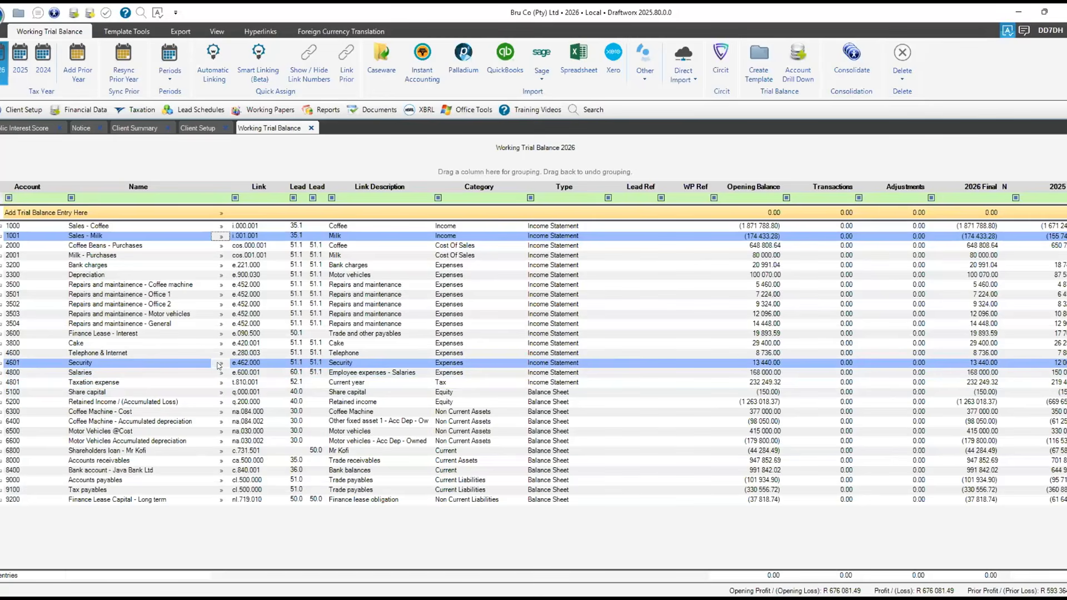
{"action": "left_click", "coordinate": [217, 356]}
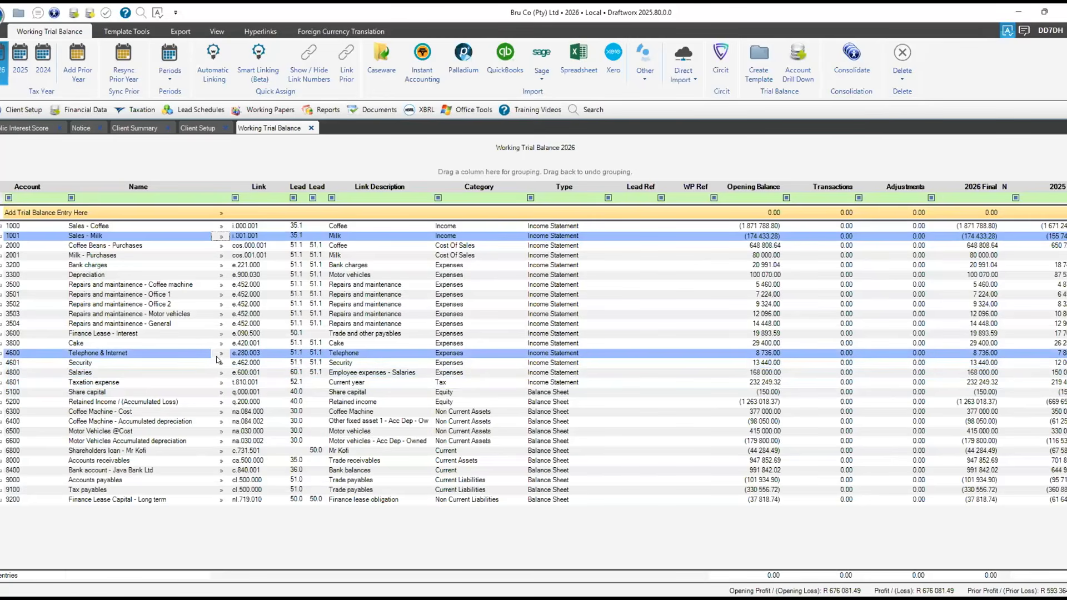
{"action": "left_click", "coordinate": [203, 360]}
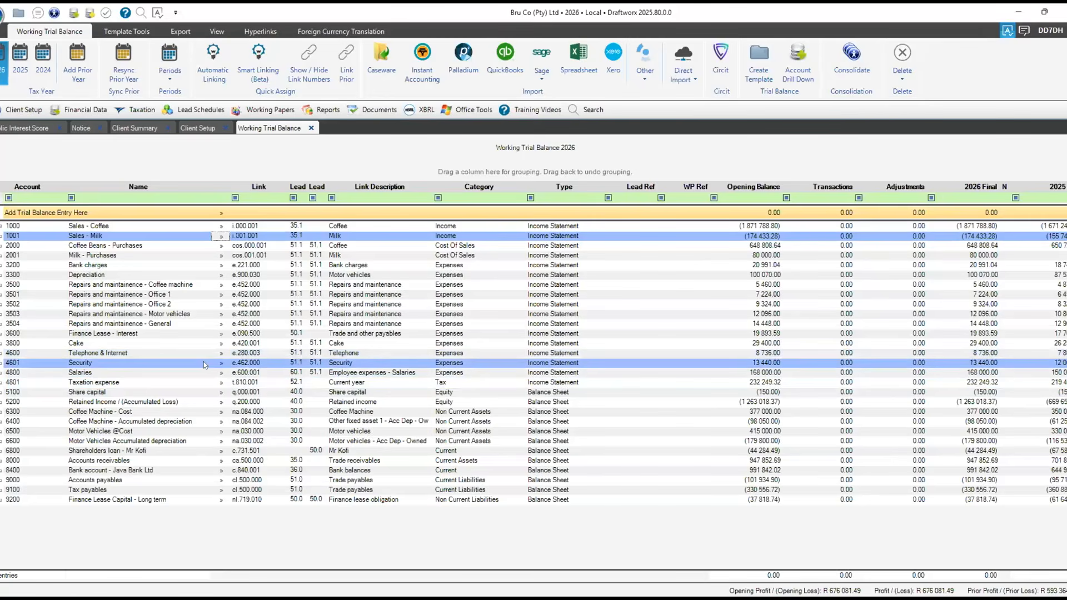
{"action": "left_click", "coordinate": [204, 365]}
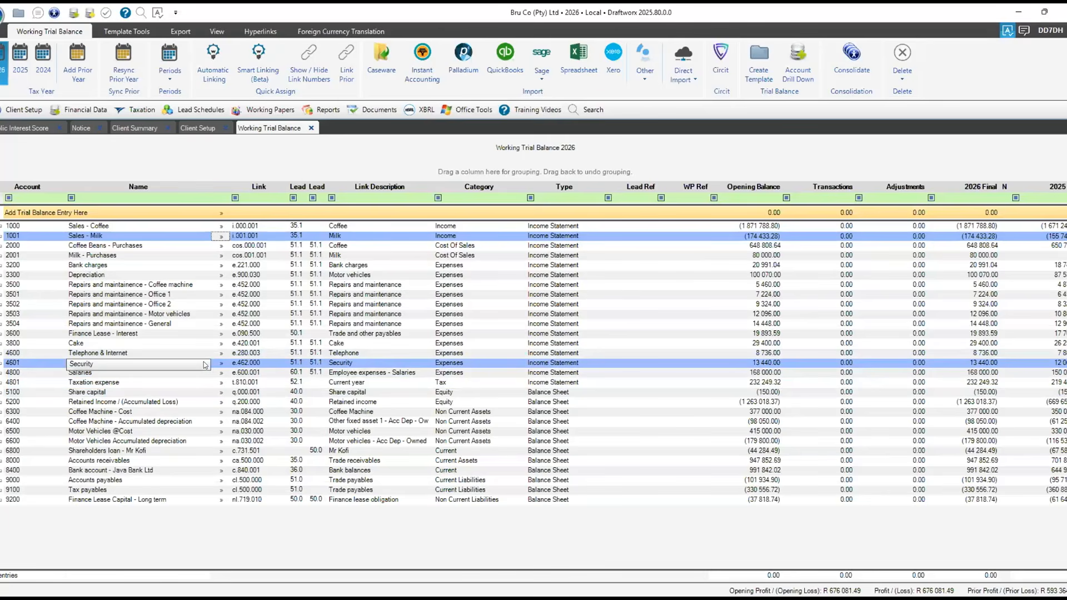
{"action": "key", "text": "Escape"}
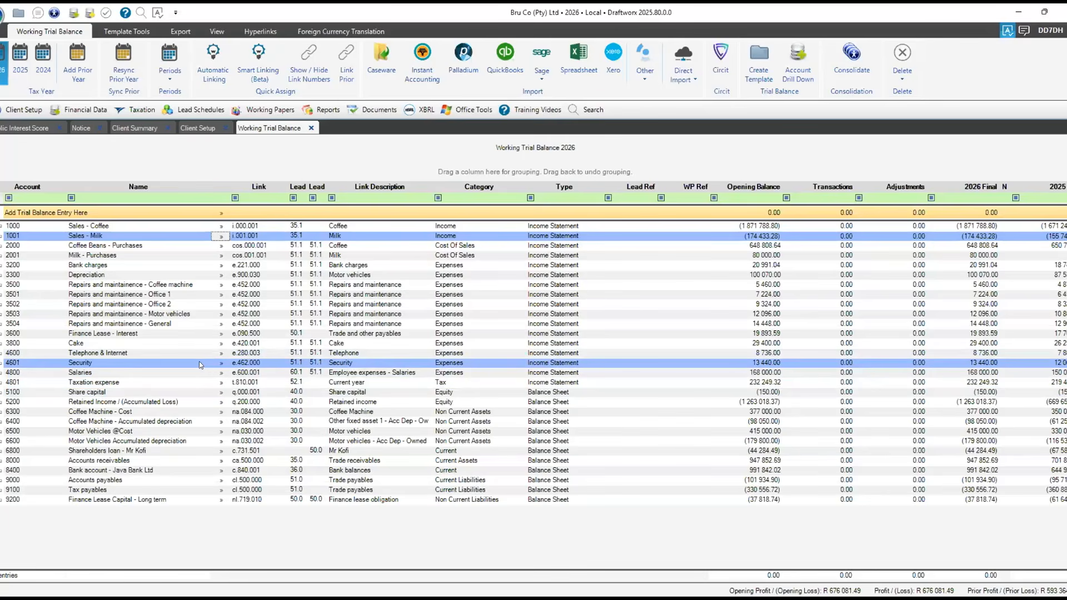
{"action": "key", "text": "Down"}
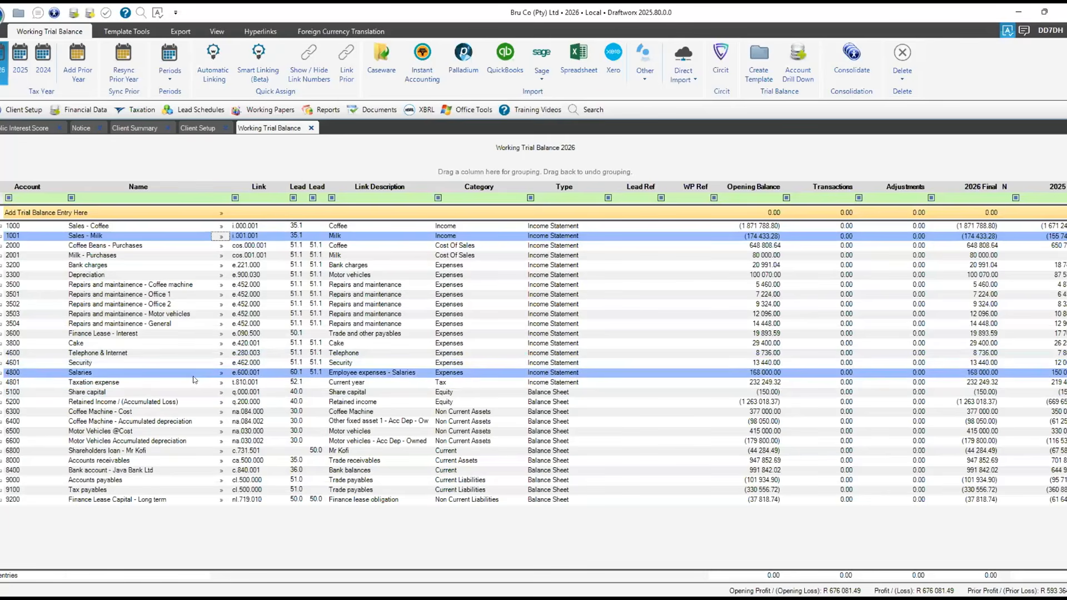
{"action": "left_click", "coordinate": [184, 383]}
{"action": "left_click", "coordinate": [183, 382]}
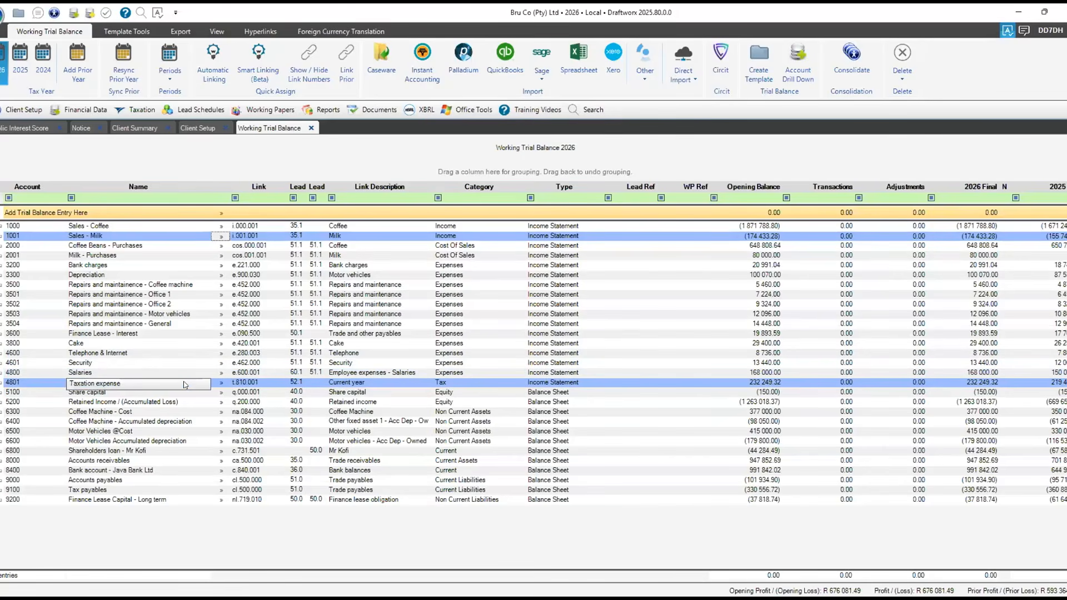
{"action": "left_click", "coordinate": [245, 420]}
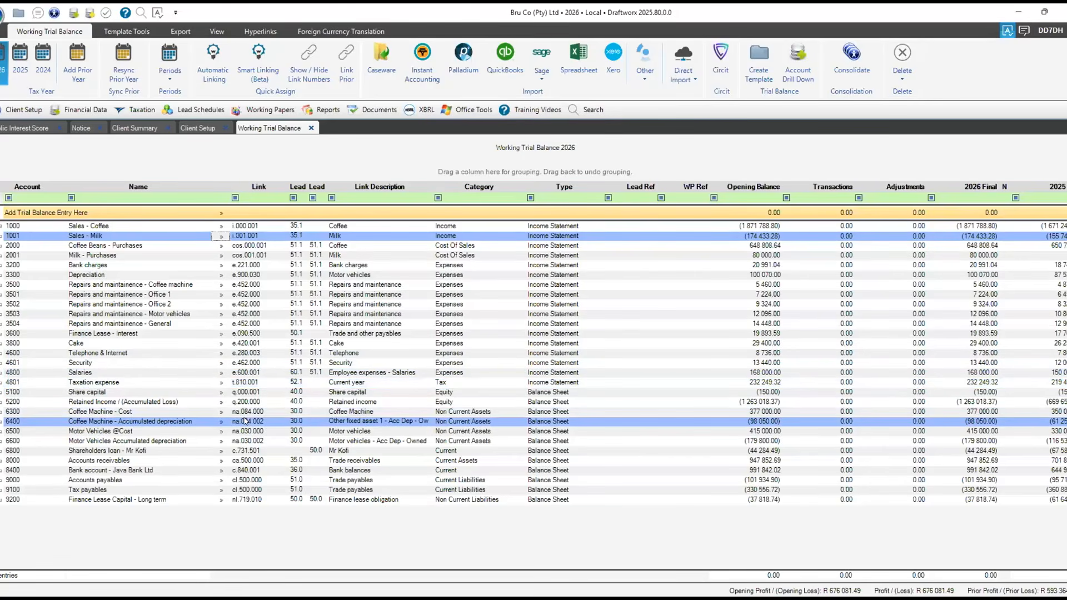
{"action": "left_click", "coordinate": [238, 422]}
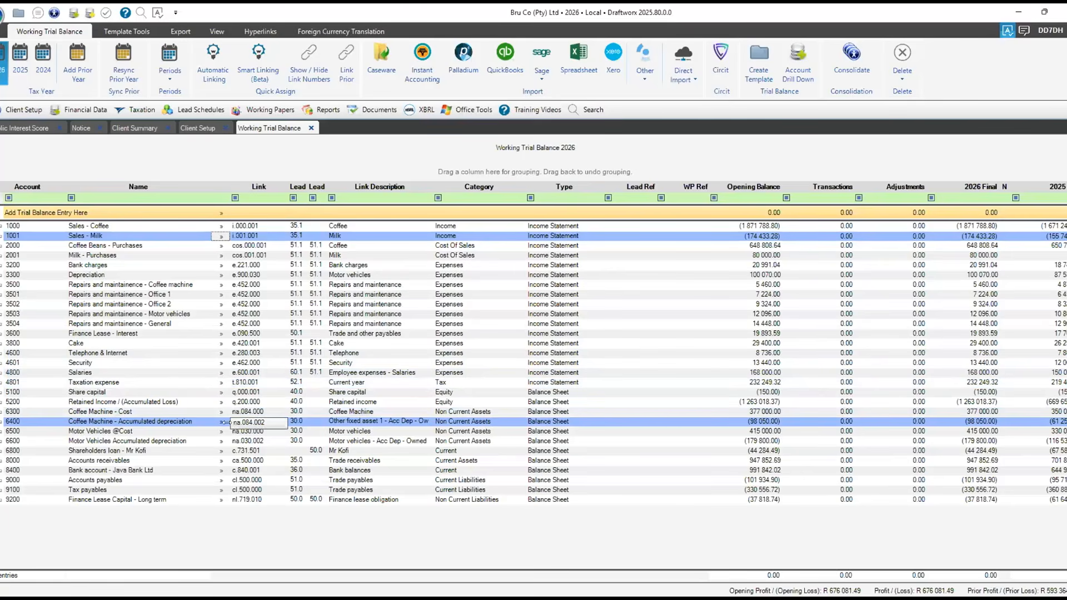
{"action": "left_click", "coordinate": [222, 425]}
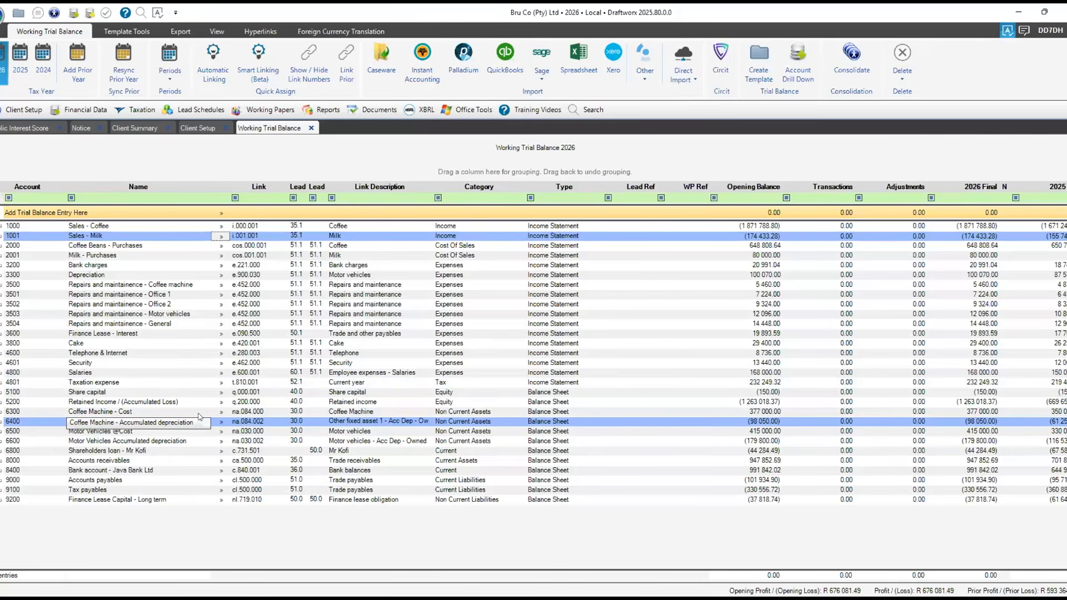
{"action": "left_click", "coordinate": [199, 414]}
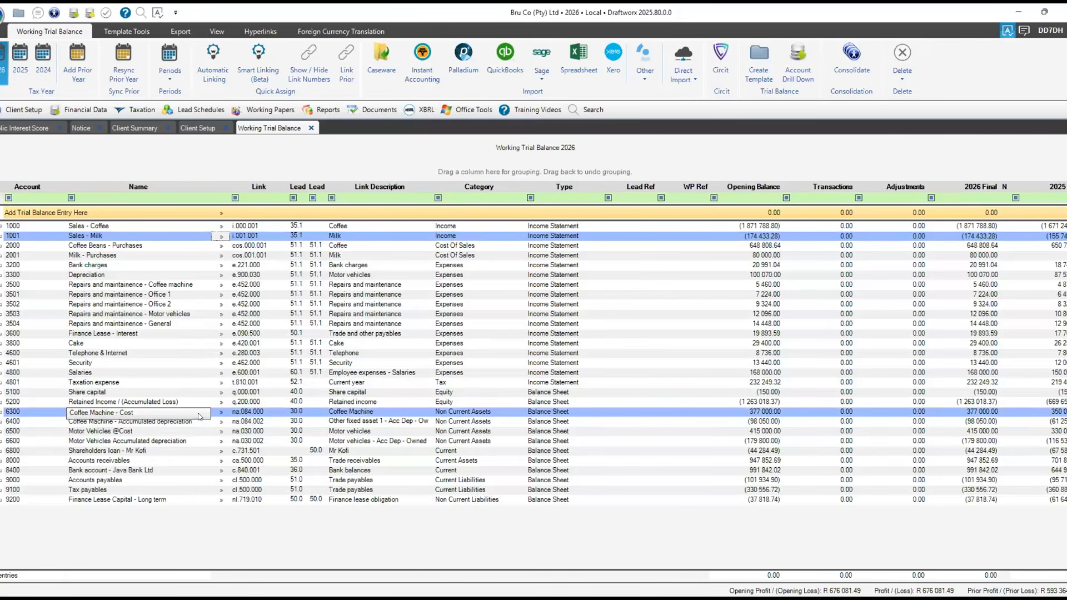
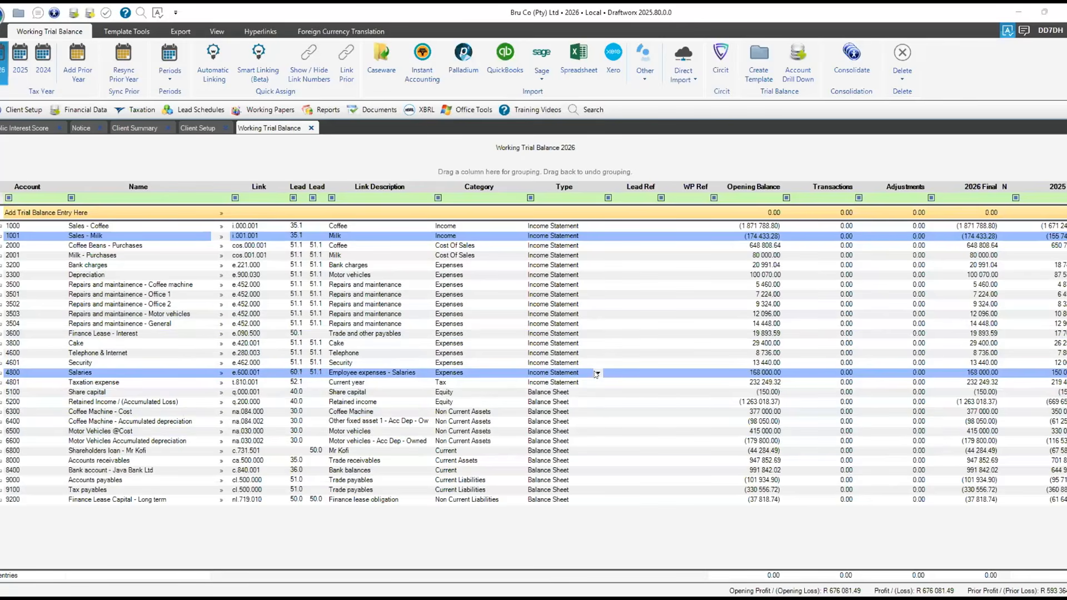
Examine the income statement type options available for the Sales - Coffee account
{"action": "key", "text": "Up"}
{"action": "key", "text": "Up"}
{"action": "key", "text": "Up"}
{"action": "key", "text": "Up"}
{"action": "key", "text": "Up"}
{"action": "key", "text": "Up"}
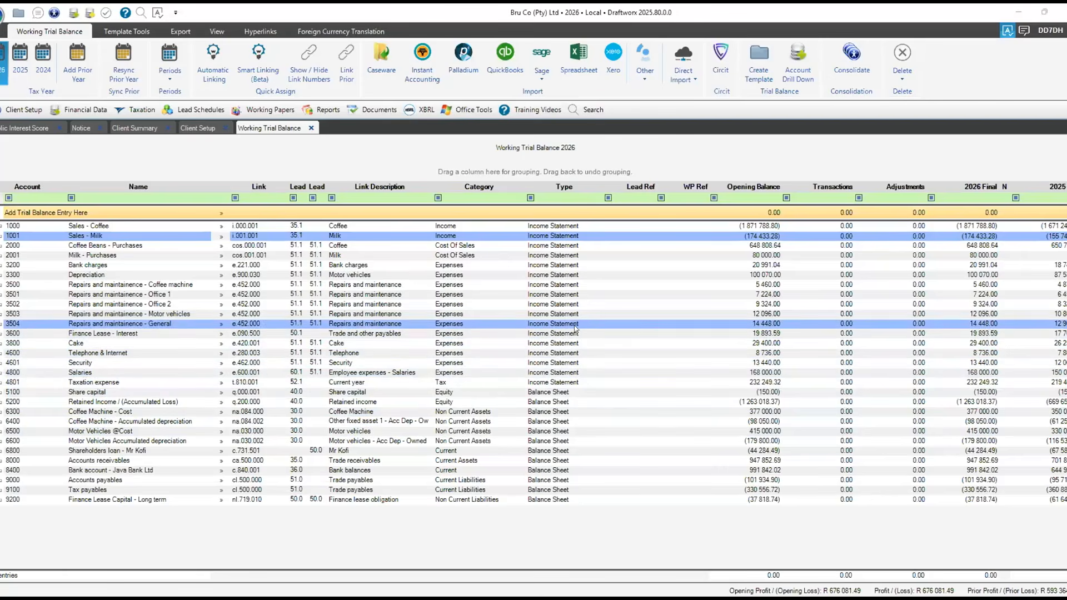
{"action": "key", "text": "Up"}
{"action": "key", "text": "Up"}
{"action": "key", "text": "Up"}
{"action": "key", "text": "Up"}
{"action": "key", "text": "Up"}
{"action": "key", "text": "Up"}
{"action": "key", "text": "Up"}
{"action": "key", "text": "Up"}
{"action": "key", "text": "Up"}
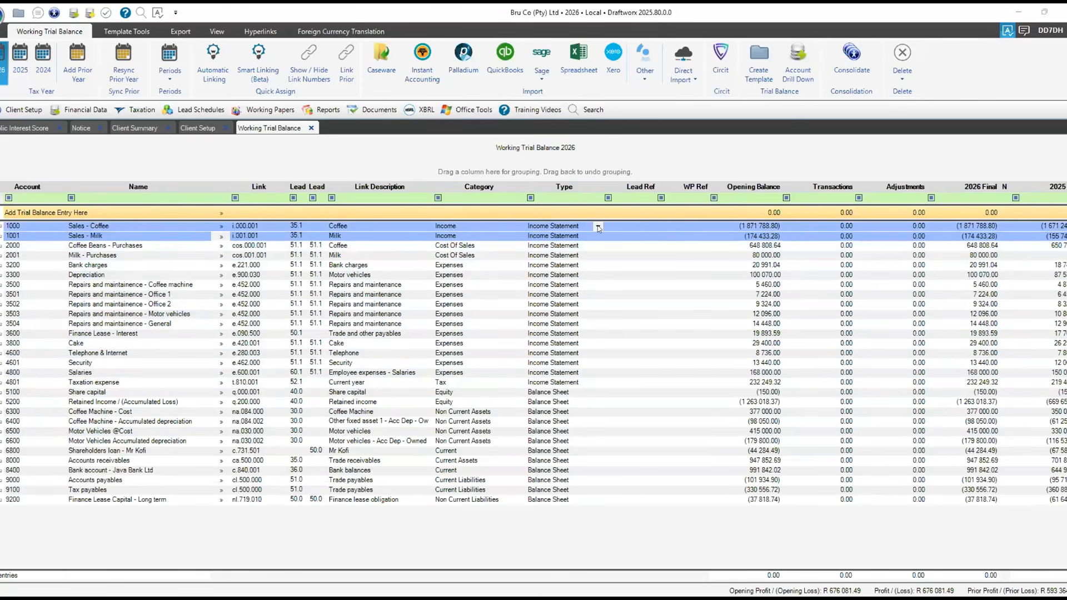
{"action": "left_click", "coordinate": [598, 227]}
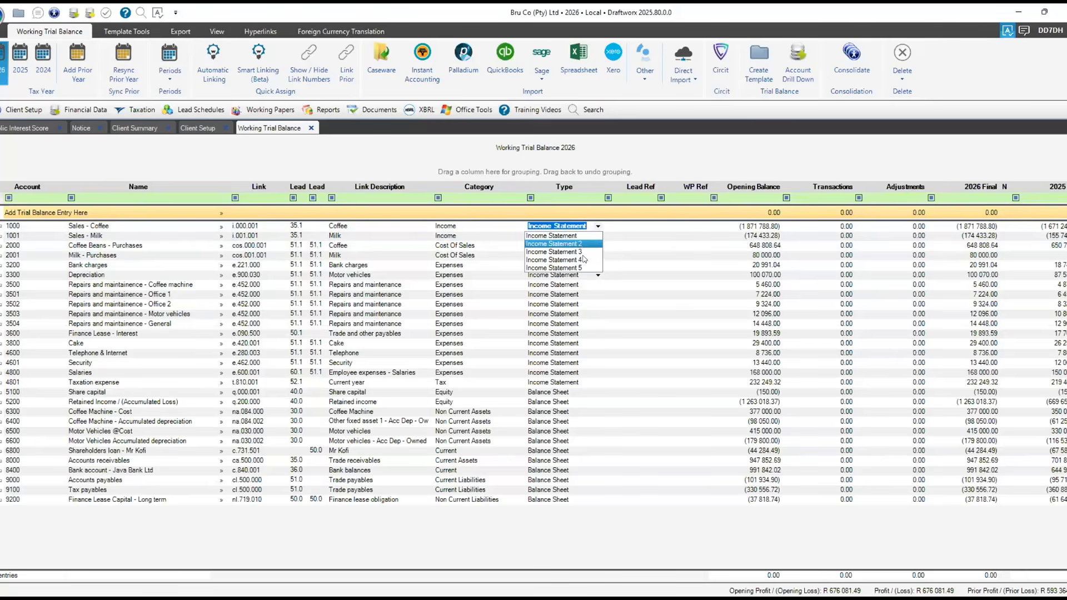
{"action": "left_click", "coordinate": [598, 226]}
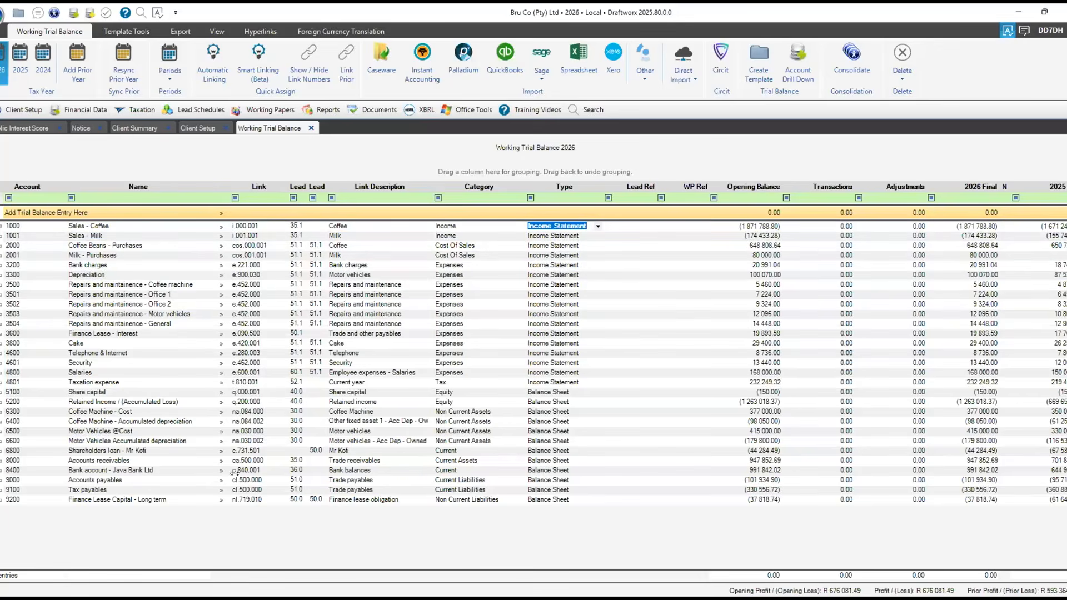
Open the IFRS SME+ Financials and bring up the options for showing or hiding its worksheets
{"action": "left_click", "coordinate": [103, 116]}
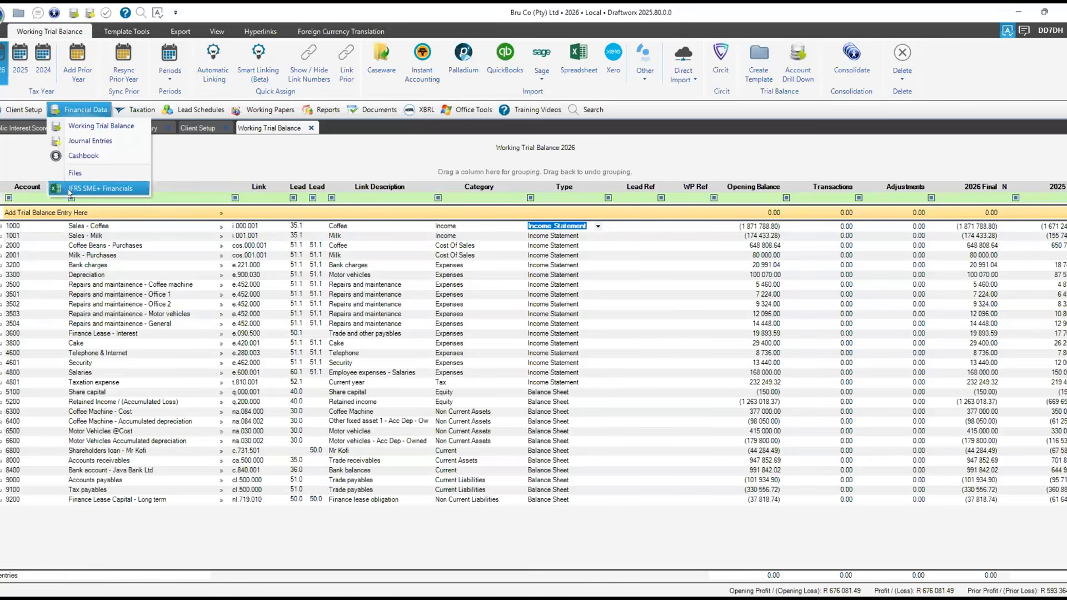
{"action": "left_click", "coordinate": [70, 190]}
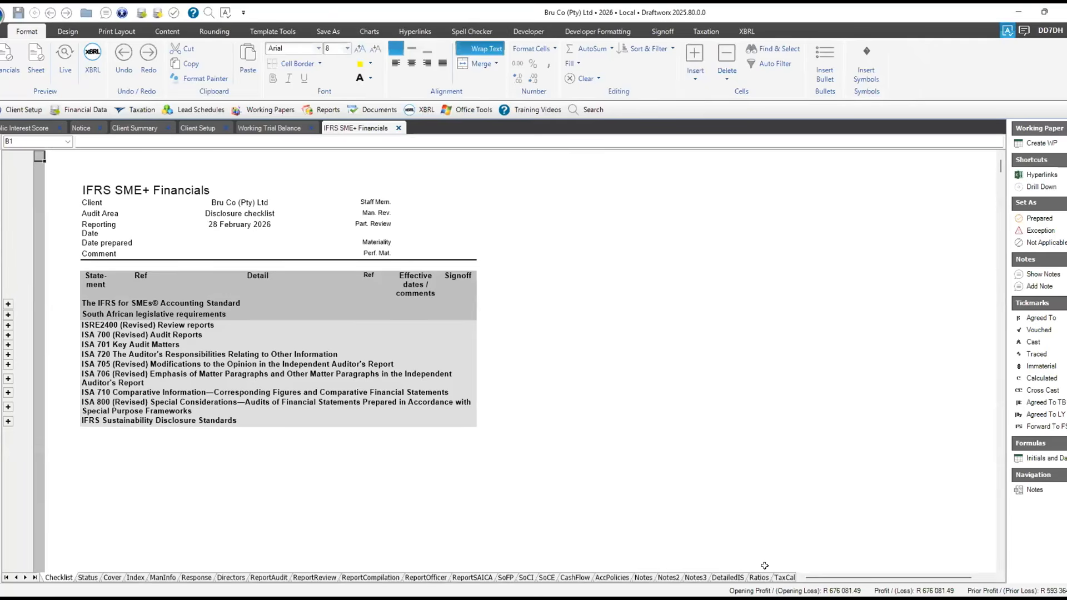
{"action": "left_click", "coordinate": [24, 578]}
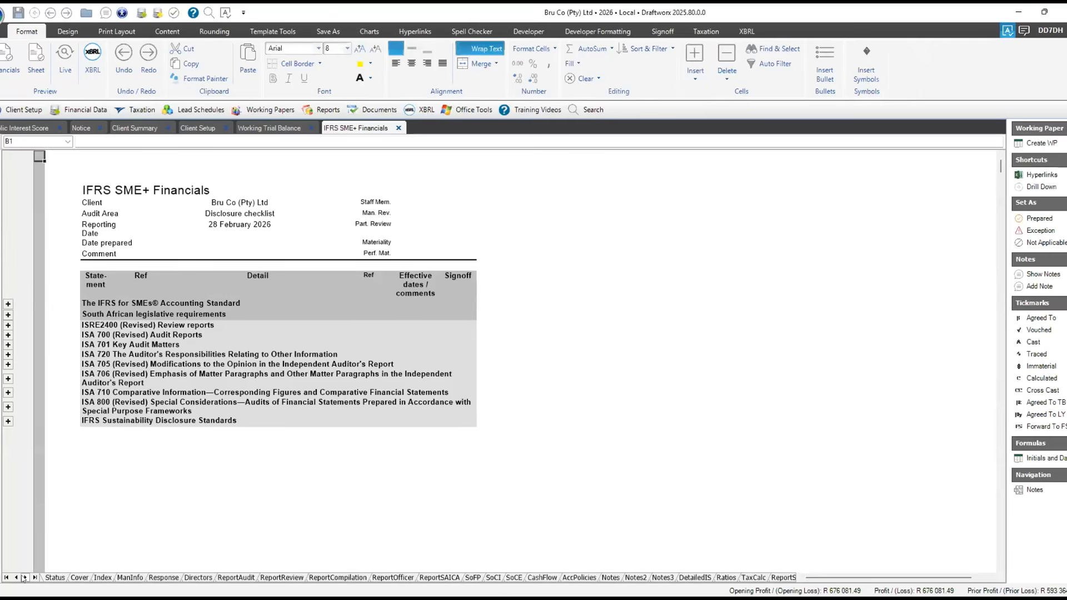
{"action": "left_click", "coordinate": [24, 578]}
{"action": "left_click", "coordinate": [24, 578]}
{"action": "left_click", "coordinate": [24, 578]}
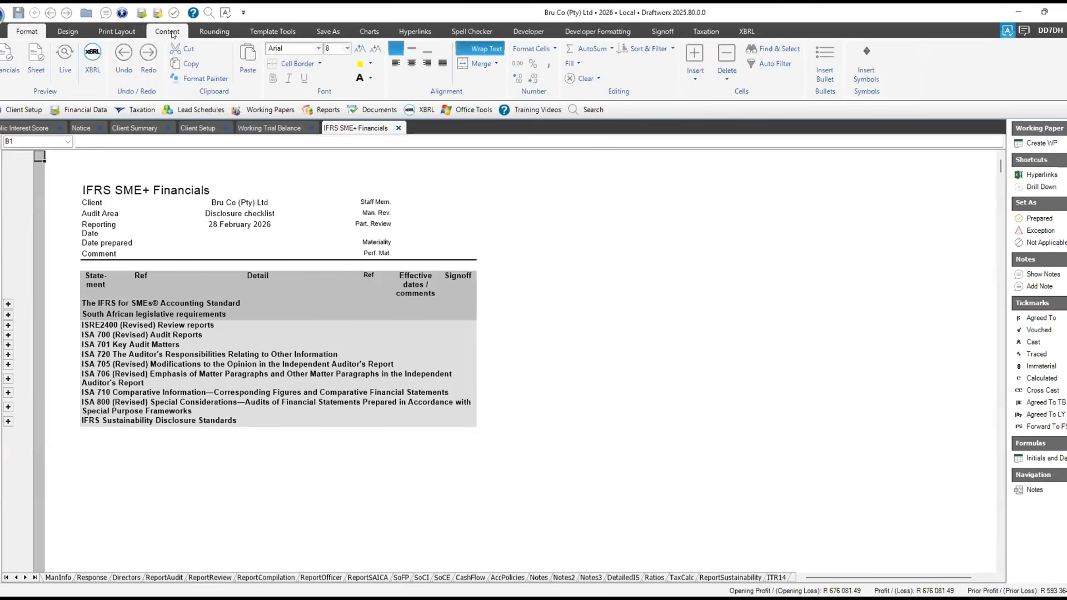
{"action": "left_click", "coordinate": [167, 32]}
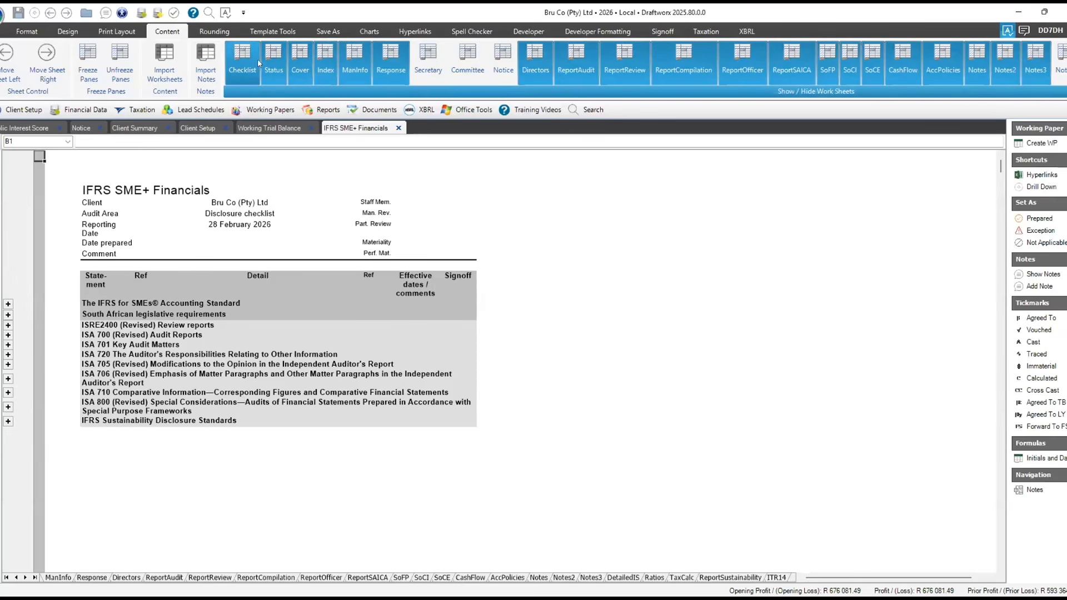
{"action": "left_click", "coordinate": [428, 60]}
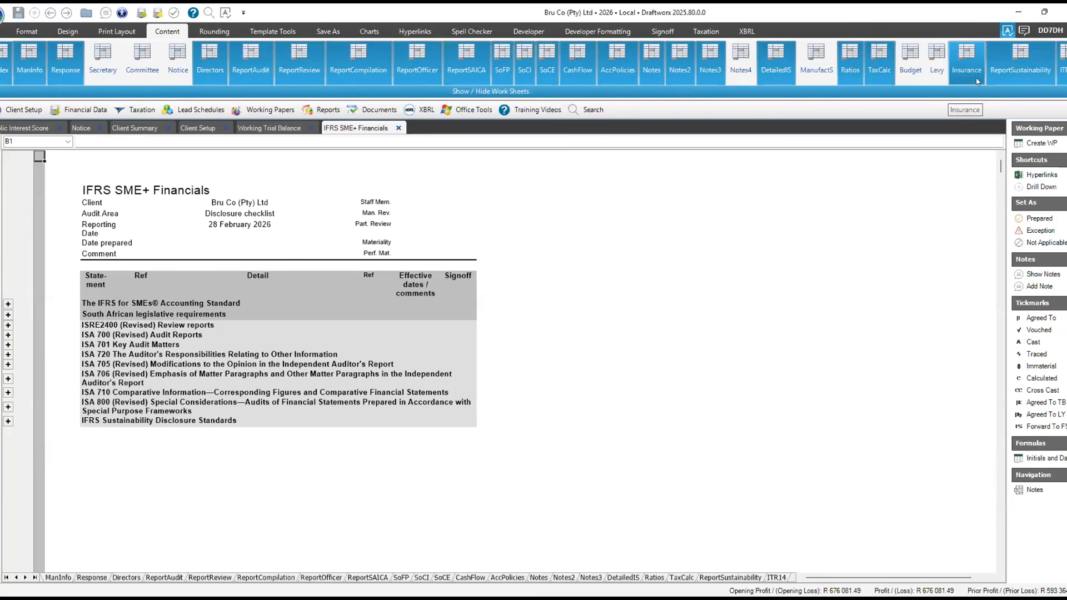
Review the ITR14 worksheet's balance sheet and income statement sections, and hide that worksheet from the financials
{"action": "left_click", "coordinate": [775, 578]}
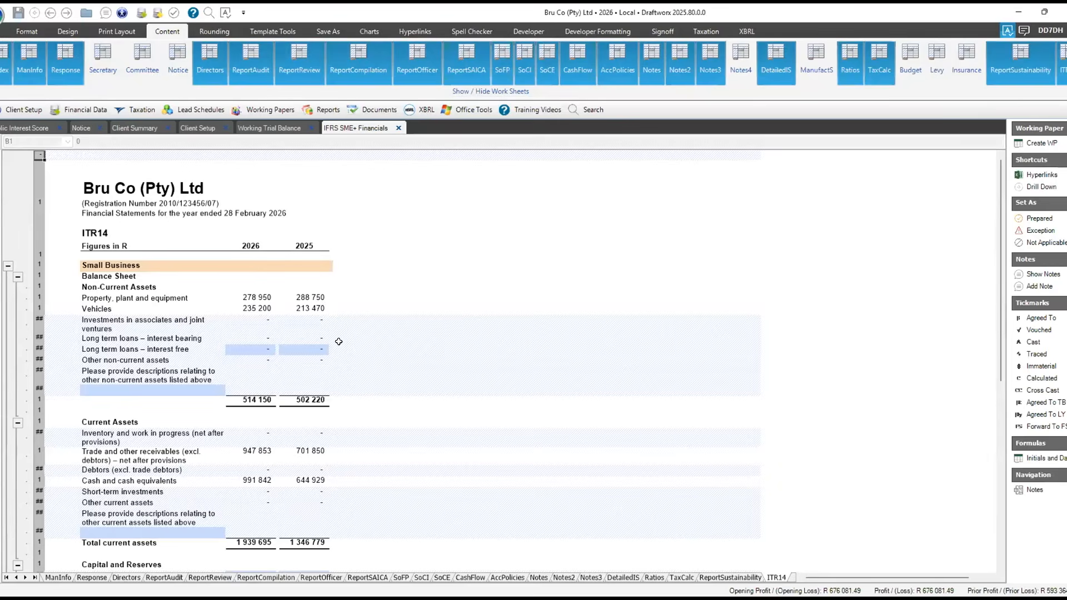
{"action": "scroll", "coordinate": [338, 347], "scroll_direction": "down", "scroll_amount": 2}
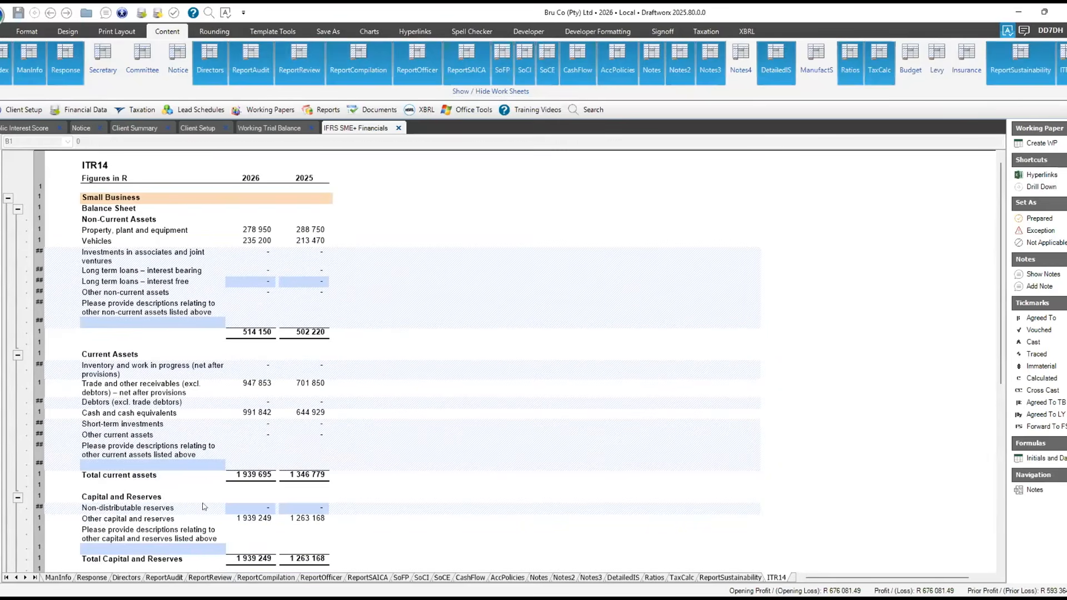
{"action": "scroll", "coordinate": [327, 395], "scroll_direction": "down", "scroll_amount": 2}
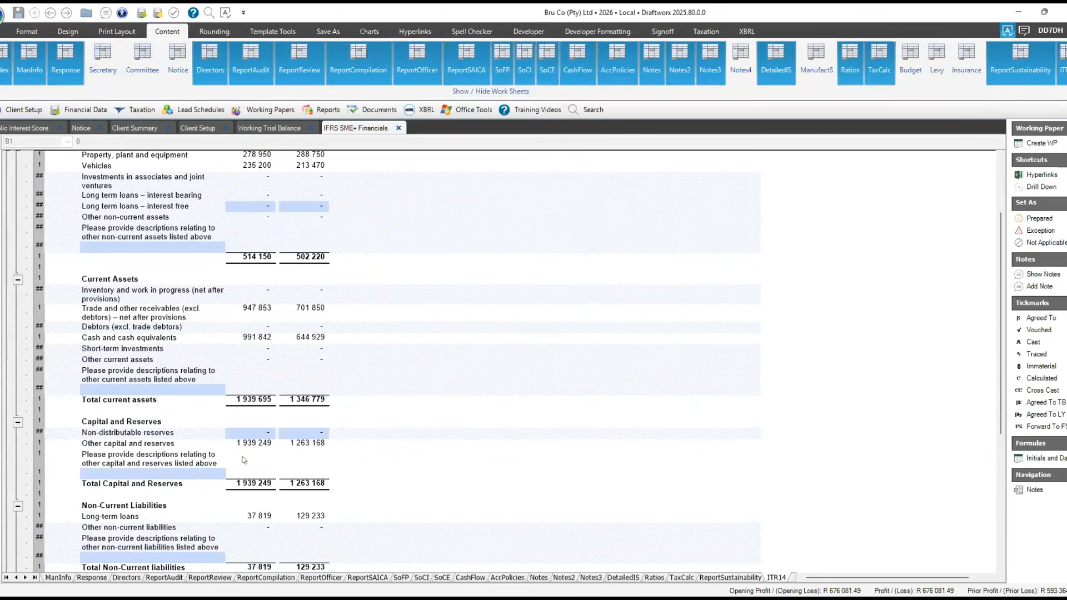
{"action": "scroll", "coordinate": [265, 430], "scroll_direction": "down", "scroll_amount": 2}
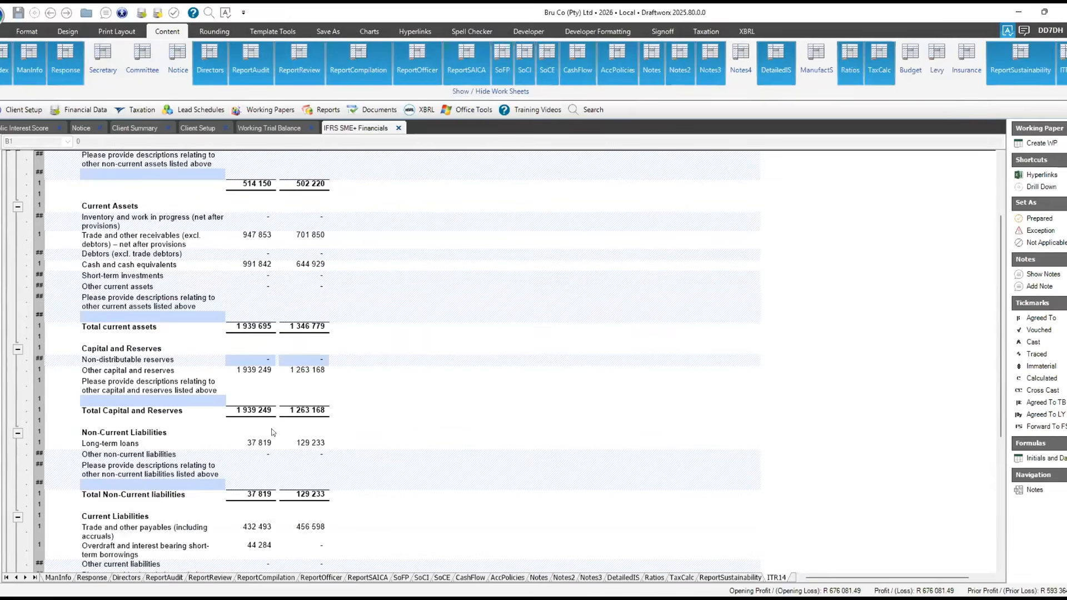
{"action": "scroll", "coordinate": [282, 394], "scroll_direction": "down", "scroll_amount": 1}
{"action": "scroll", "coordinate": [281, 394], "scroll_direction": "down", "scroll_amount": 4}
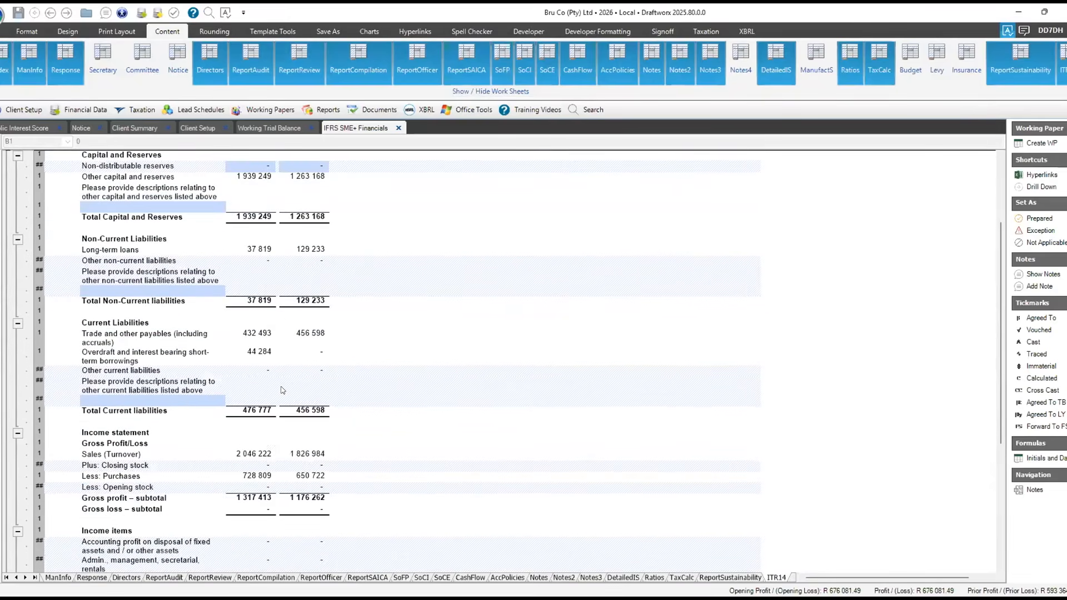
{"action": "scroll", "coordinate": [281, 390], "scroll_direction": "down", "scroll_amount": 1}
{"action": "scroll", "coordinate": [281, 383], "scroll_direction": "down", "scroll_amount": 7}
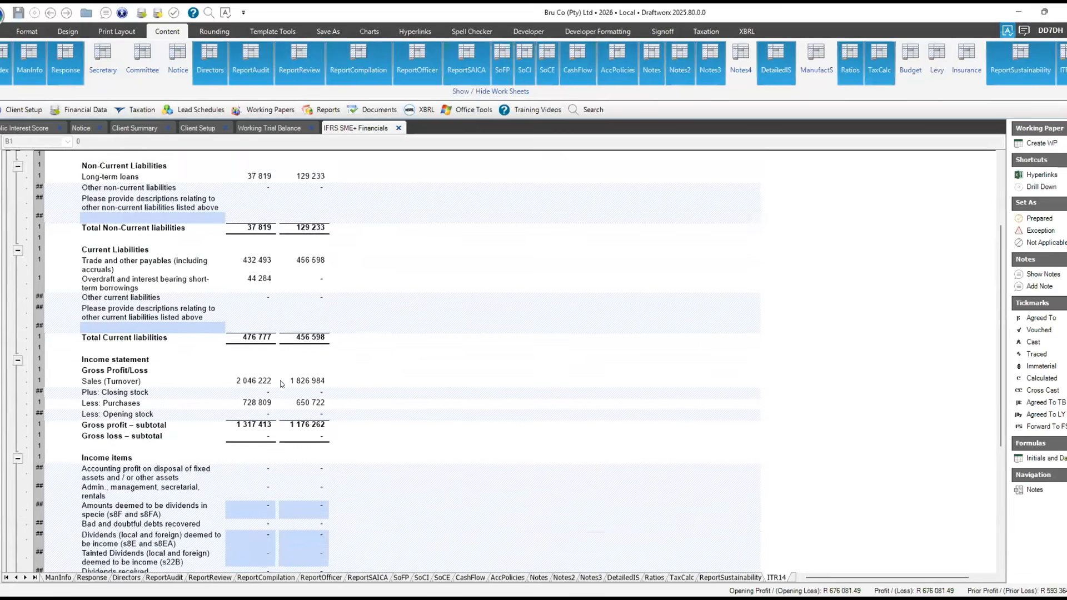
{"action": "scroll", "coordinate": [282, 383], "scroll_direction": "up", "scroll_amount": 15}
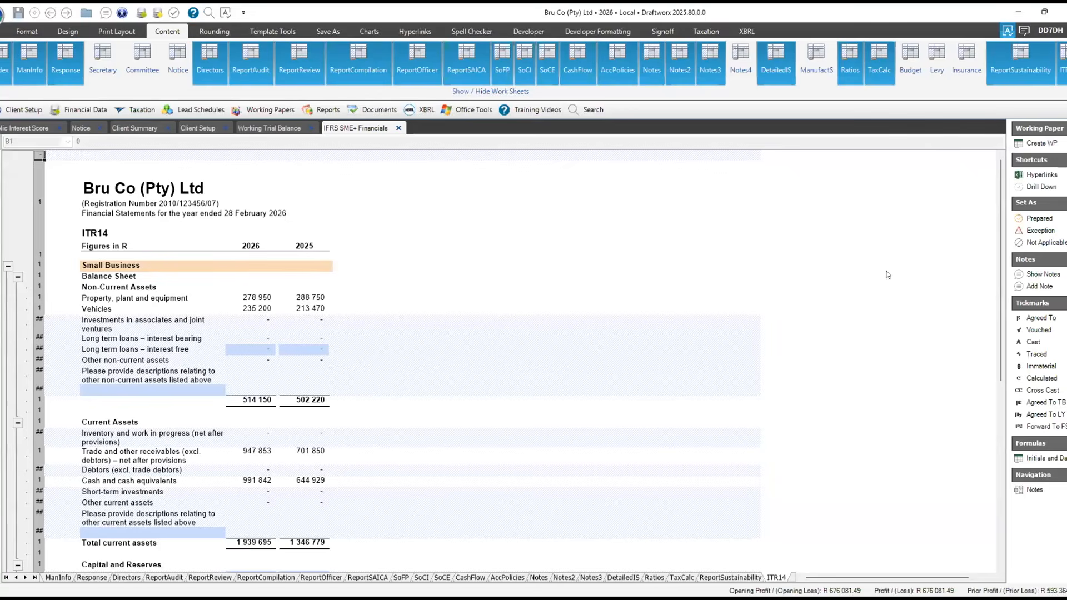
{"action": "left_click", "coordinate": [1062, 71]}
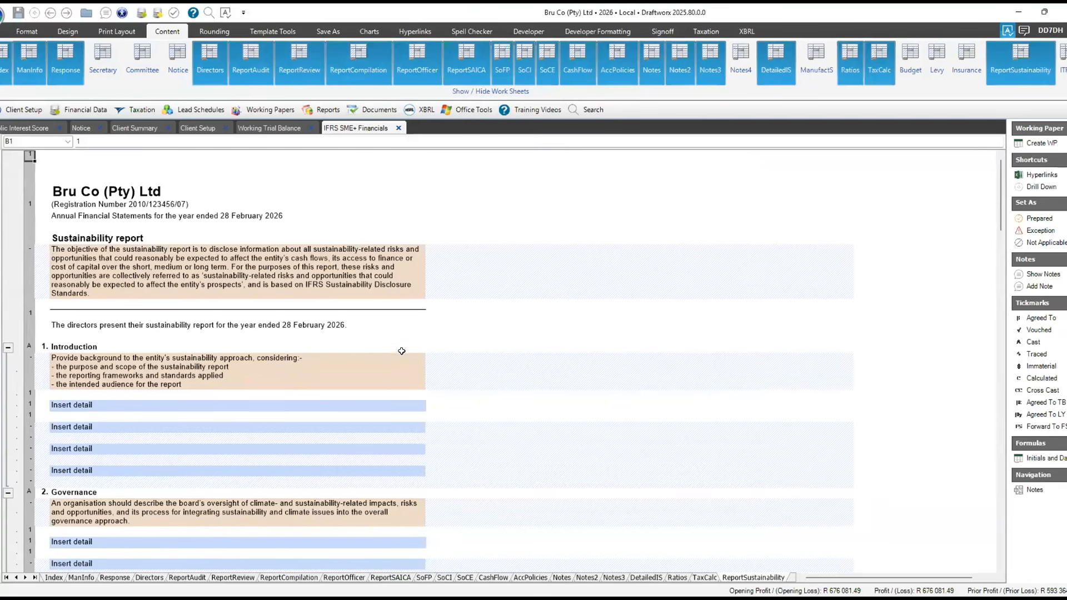
Review the sections of the ReportSustainability worksheet and hide that worksheet from the financials
{"action": "scroll", "coordinate": [401, 362], "scroll_direction": "down", "scroll_amount": 1}
{"action": "scroll", "coordinate": [402, 363], "scroll_direction": "down", "scroll_amount": 3}
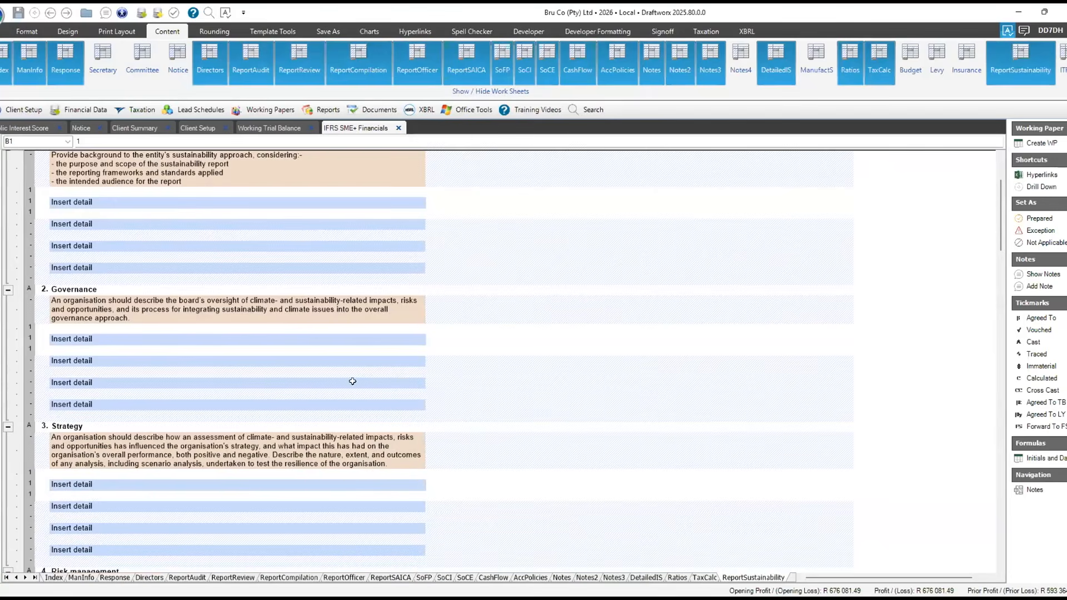
{"action": "scroll", "coordinate": [295, 388], "scroll_direction": "down", "scroll_amount": 2}
{"action": "scroll", "coordinate": [294, 388], "scroll_direction": "down", "scroll_amount": 2}
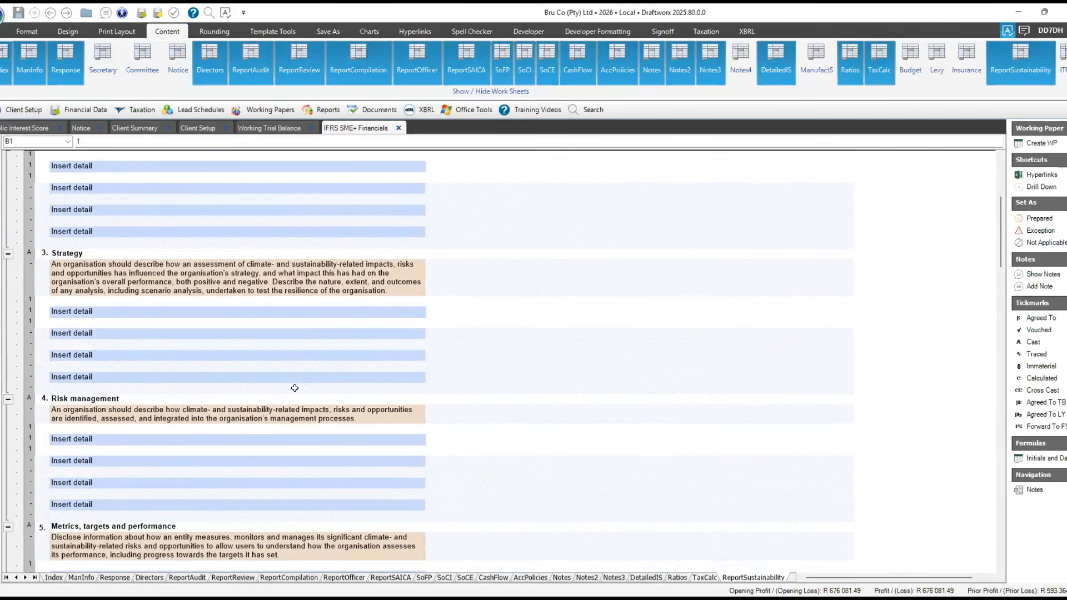
{"action": "scroll", "coordinate": [295, 388], "scroll_direction": "up", "scroll_amount": 9}
{"action": "scroll", "coordinate": [293, 383], "scroll_direction": "down", "scroll_amount": 7}
{"action": "scroll", "coordinate": [300, 368], "scroll_direction": "up", "scroll_amount": 7}
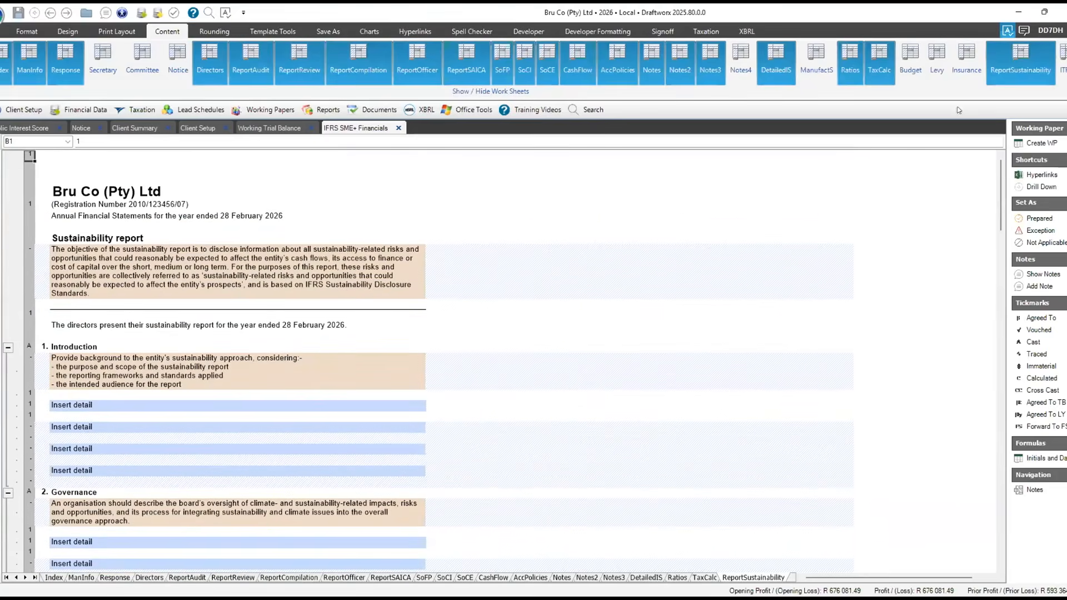
{"action": "left_click", "coordinate": [1008, 72]}
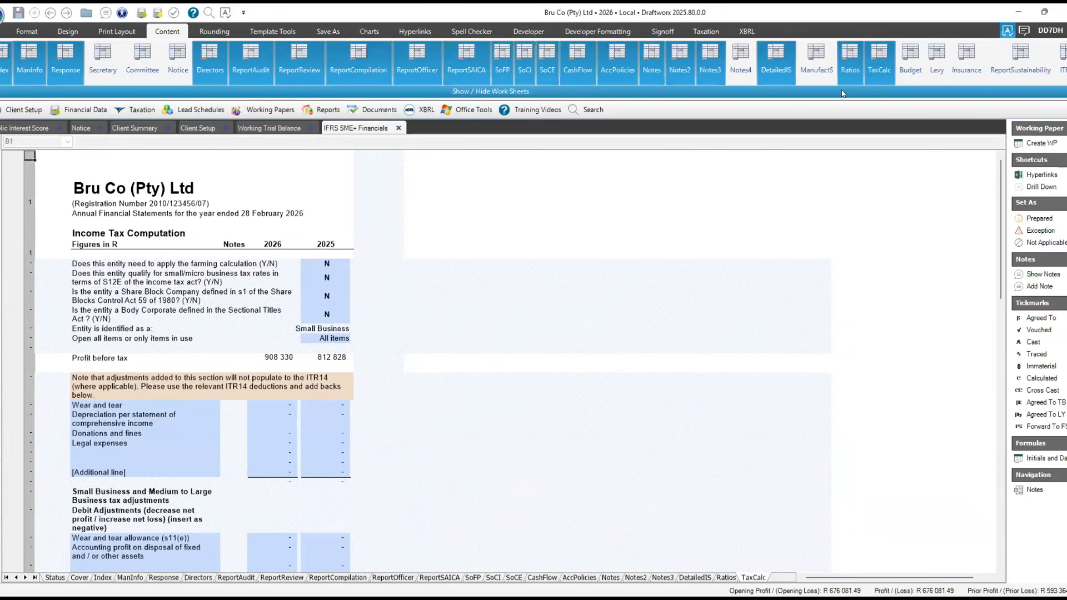
Hide the Ratios, ReportSAICA, ReportOfficer and ReportReview worksheets from the financials
{"action": "left_click", "coordinate": [846, 72]}
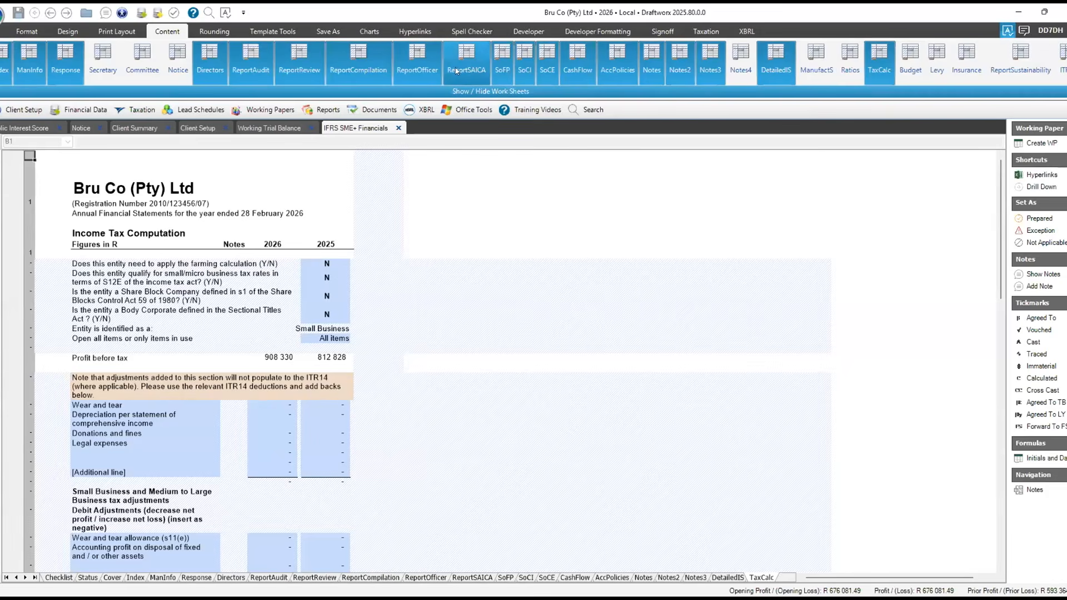
{"action": "left_click", "coordinate": [425, 69]}
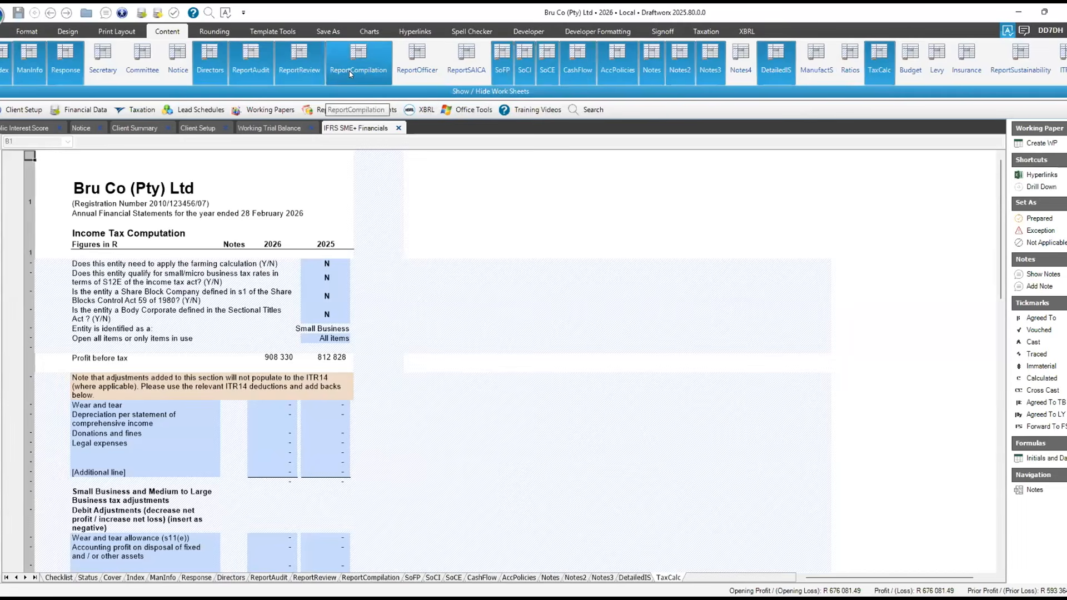
{"action": "left_click", "coordinate": [299, 71]}
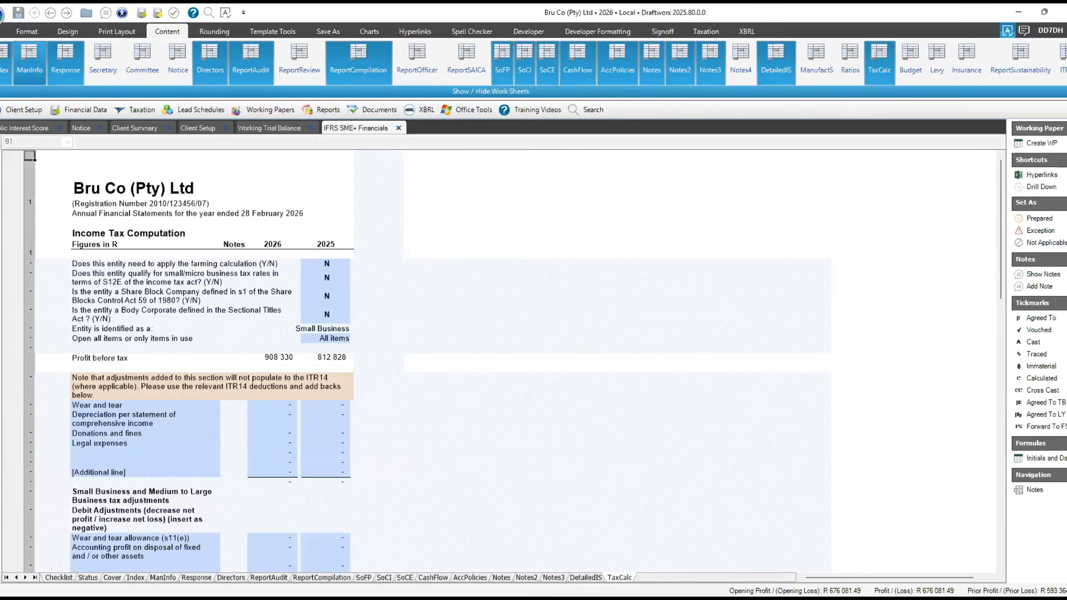
Open the Checklist worksheet and expand The IFRS for SMEs Accounting Standard down to Section 17 - Property, Plant and Equipment
{"action": "left_click", "coordinate": [1, 64]}
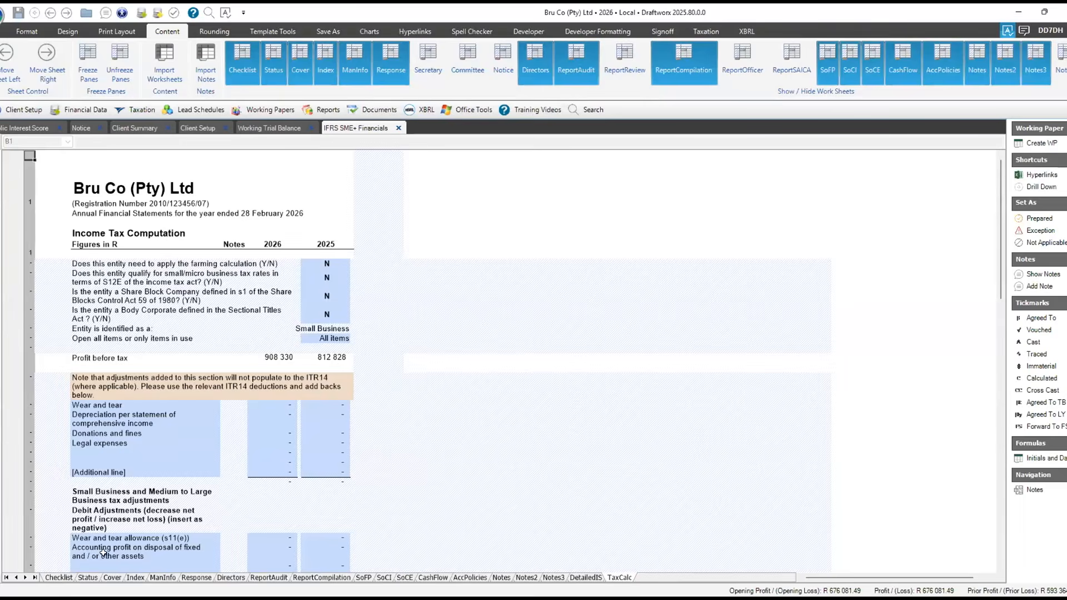
{"action": "left_click", "coordinate": [58, 578]}
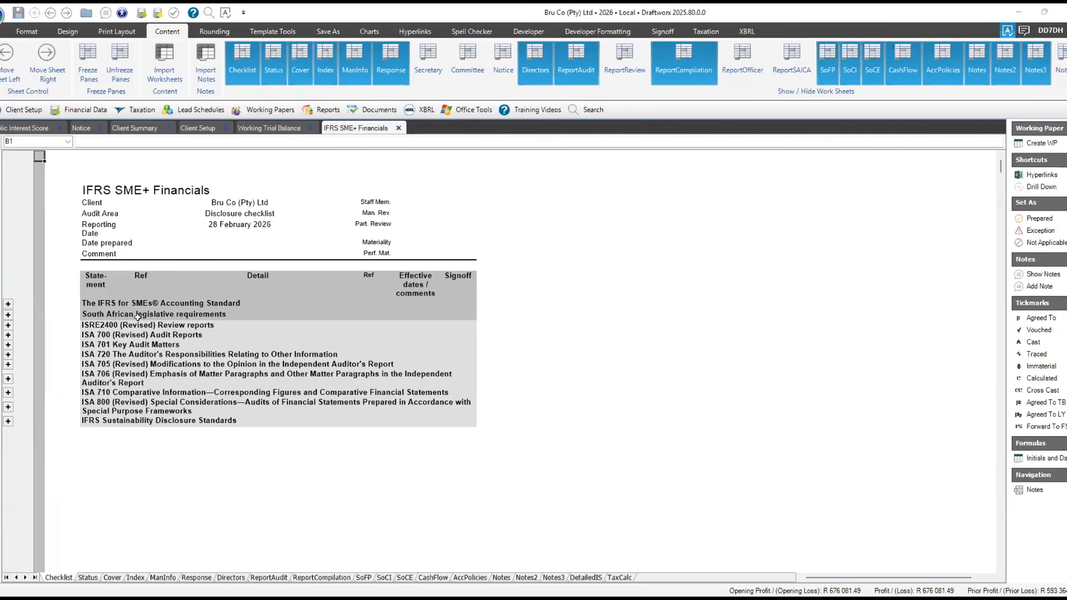
{"action": "left_click", "coordinate": [8, 304]}
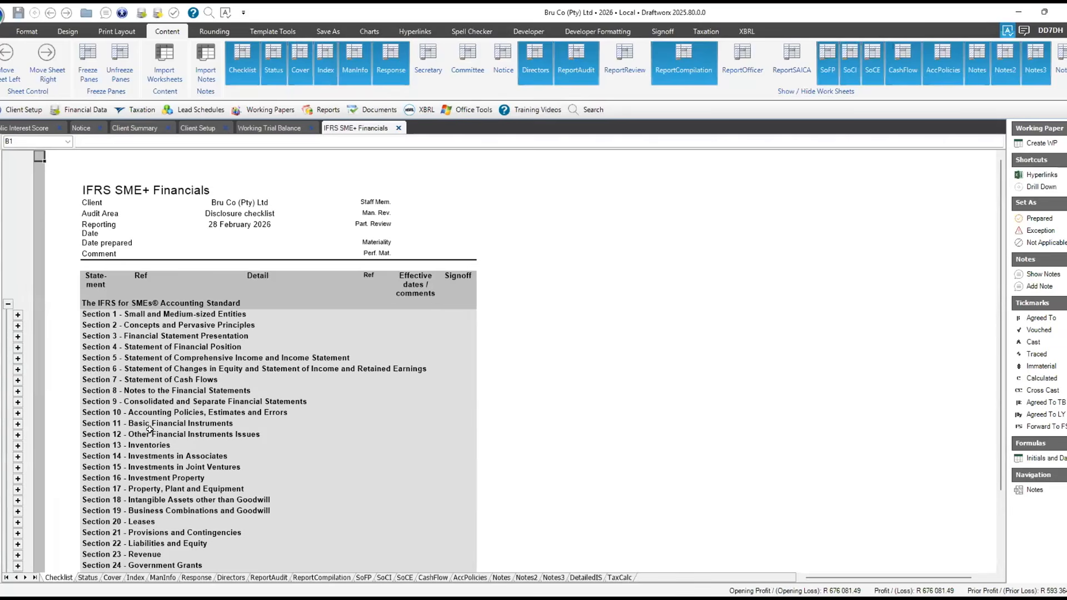
{"action": "scroll", "coordinate": [150, 429], "scroll_direction": "down", "scroll_amount": 1}
{"action": "scroll", "coordinate": [144, 396], "scroll_direction": "down", "scroll_amount": 1}
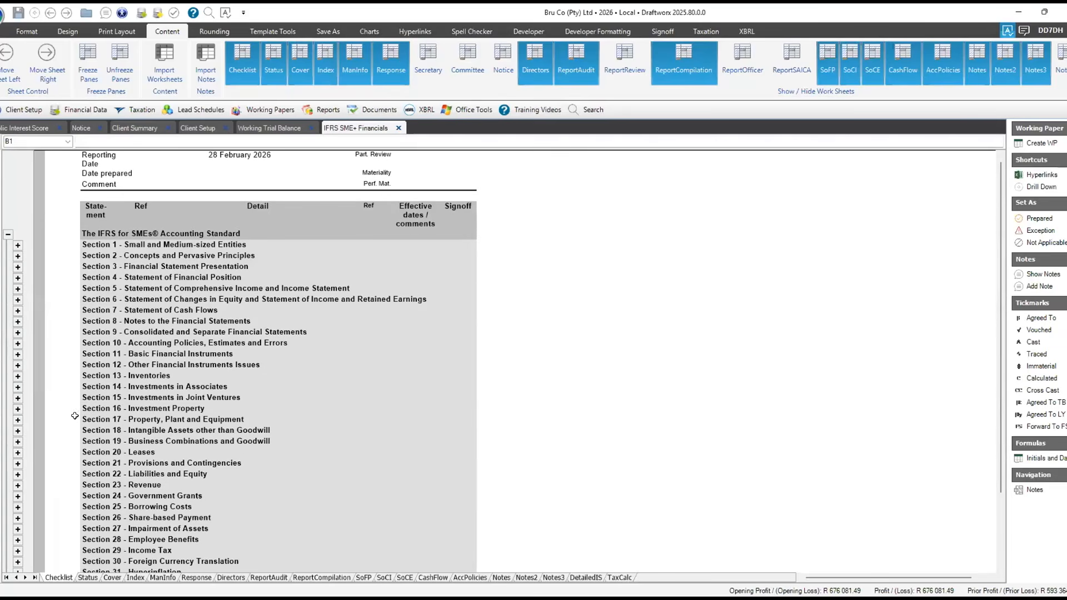
{"action": "left_click", "coordinate": [17, 420]}
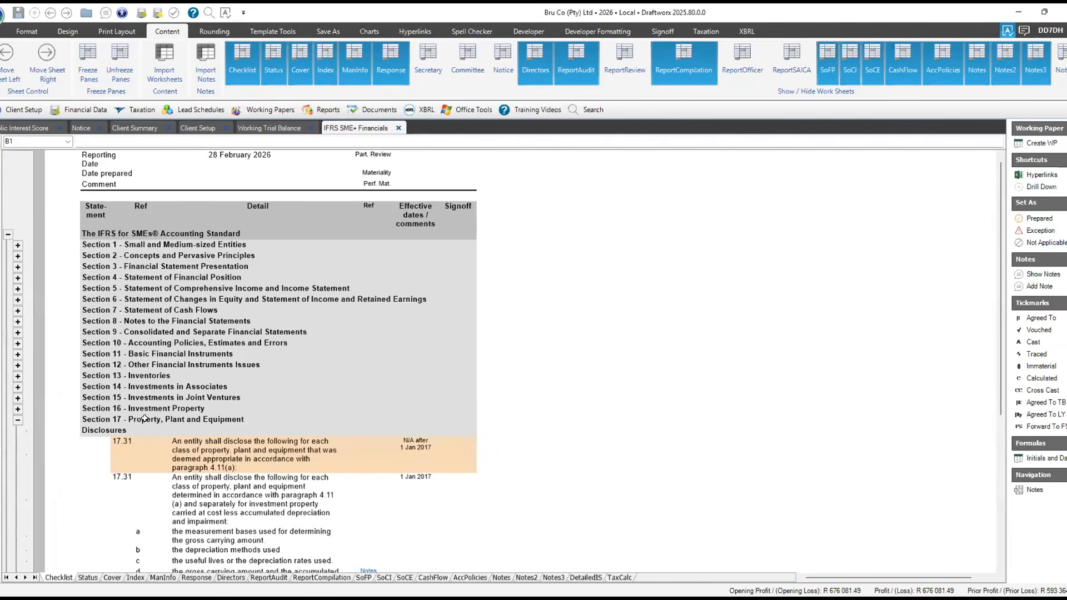
Follow the Notes reference for disclosure 17.31 d, gross carrying amount and accumulated depreciation, and review the property, plant and equipment note
{"action": "scroll", "coordinate": [177, 415], "scroll_direction": "down", "scroll_amount": 3}
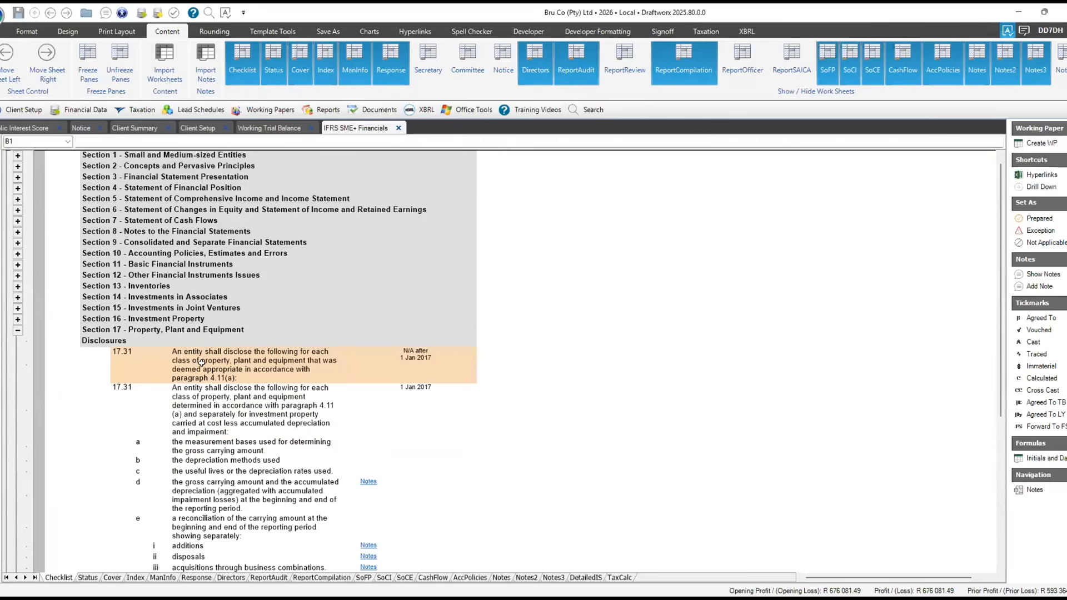
{"action": "scroll", "coordinate": [309, 432], "scroll_direction": "down", "scroll_amount": 2}
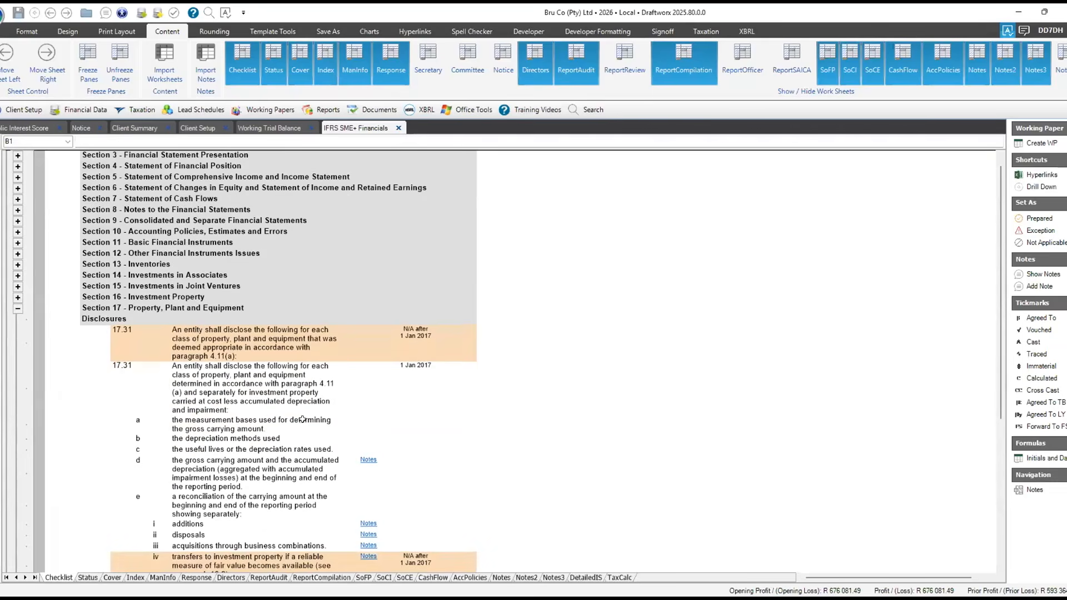
{"action": "left_click", "coordinate": [368, 458]}
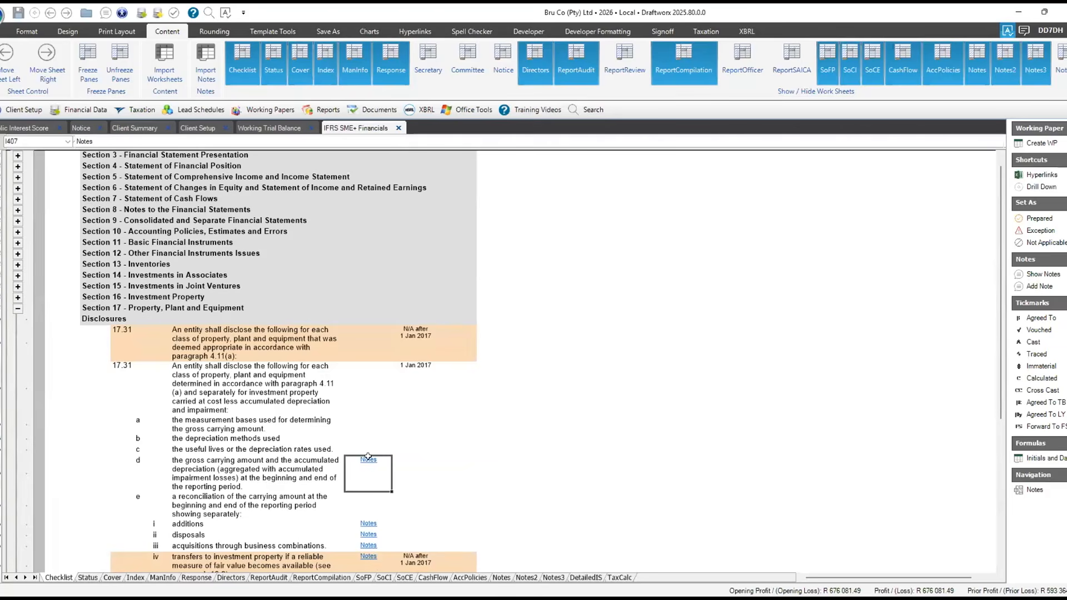
{"action": "left_click", "coordinate": [368, 458]}
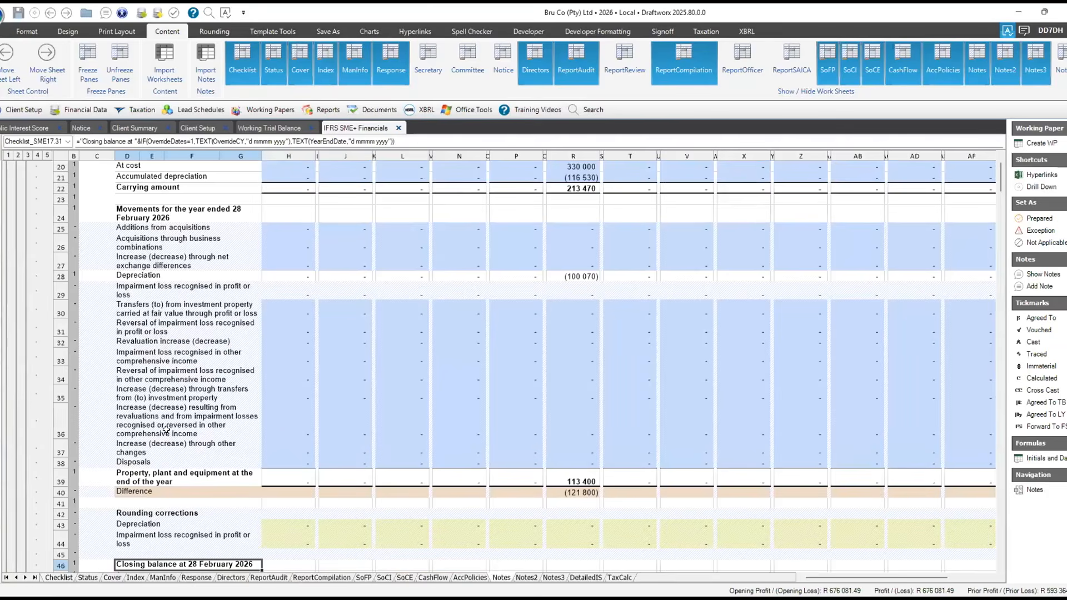
{"action": "scroll", "coordinate": [166, 429], "scroll_direction": "down", "scroll_amount": 1}
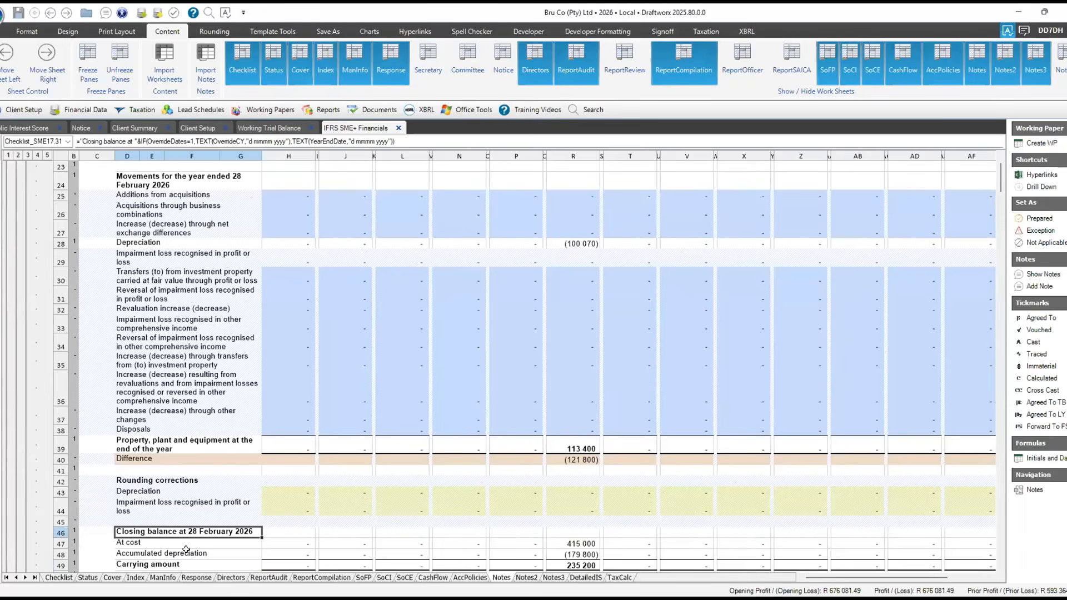
{"action": "scroll", "coordinate": [184, 448], "scroll_direction": "up", "scroll_amount": 7}
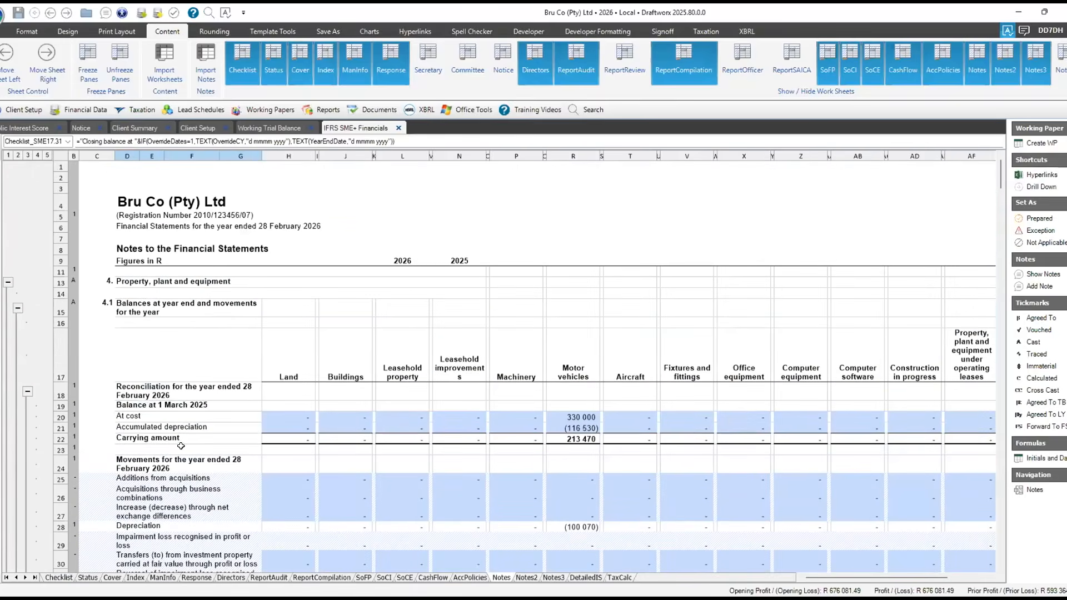
{"action": "scroll", "coordinate": [239, 383], "scroll_direction": "down", "scroll_amount": 3}
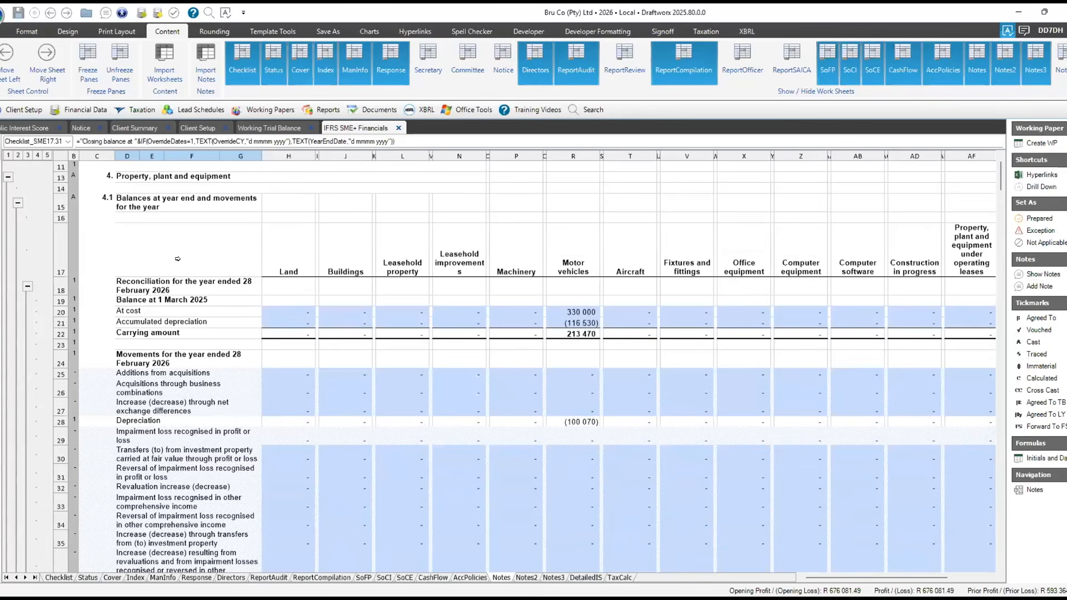
Return to the disclosure checklist, collapse Section 17, and hide the Checklist worksheet from the financials
{"action": "left_click", "coordinate": [64, 580]}
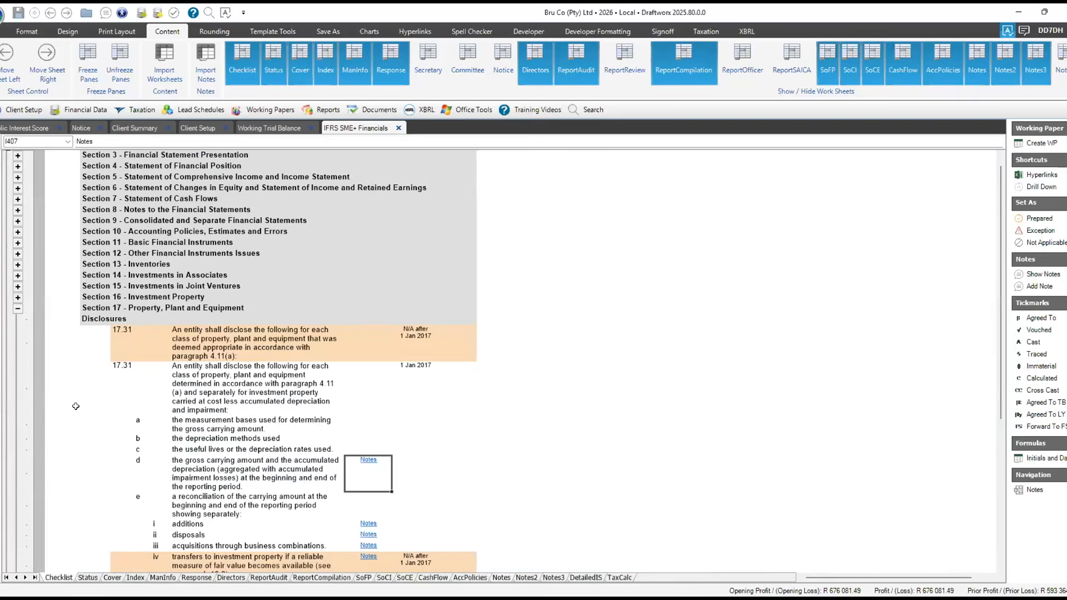
{"action": "left_click", "coordinate": [18, 308]}
{"action": "scroll", "coordinate": [141, 224], "scroll_direction": "up", "scroll_amount": 5}
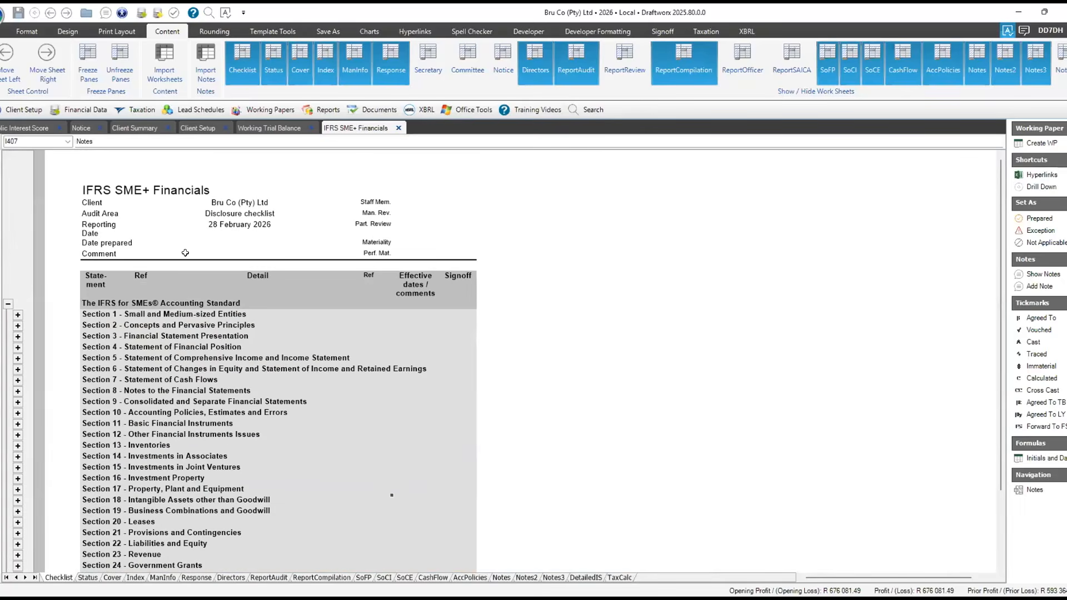
{"action": "left_click", "coordinate": [232, 72]}
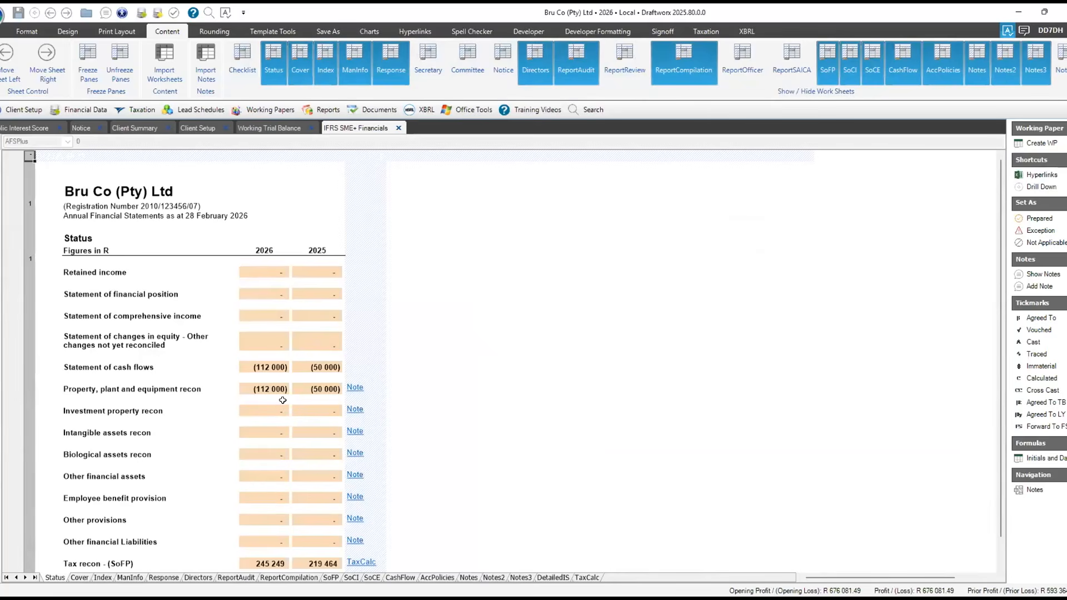
Review the Status worksheet's reconciliation rows from Property, plant and equipment to Other financial Liabilities, focusing on the 2025 property, plant and equipment recon
{"action": "scroll", "coordinate": [283, 400], "scroll_direction": "down", "scroll_amount": 2}
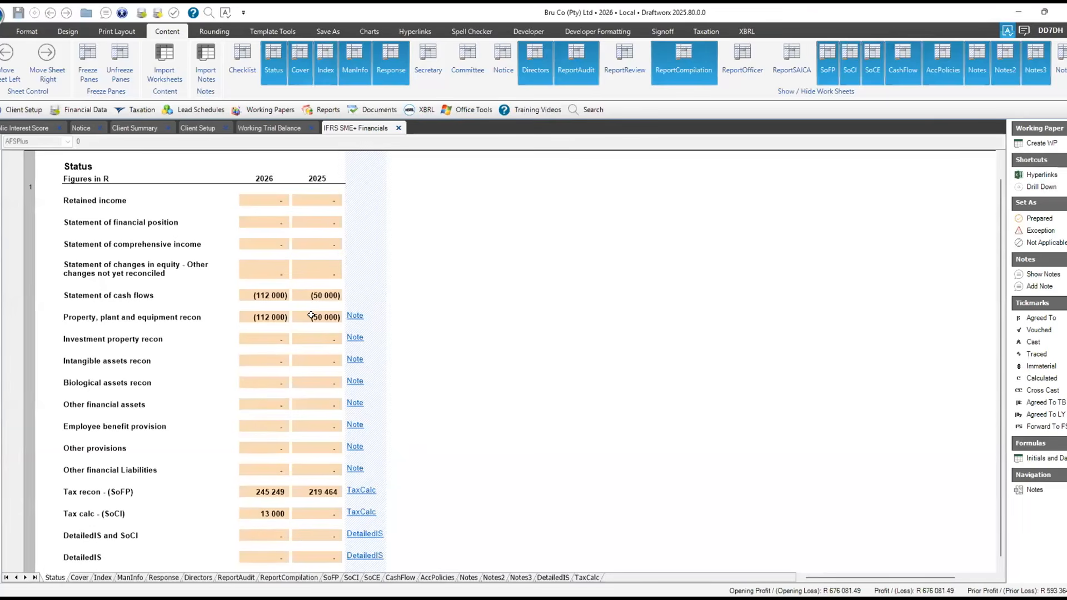
{"action": "left_click_drag", "start_coordinate": [311, 315], "coordinate": [315, 468]}
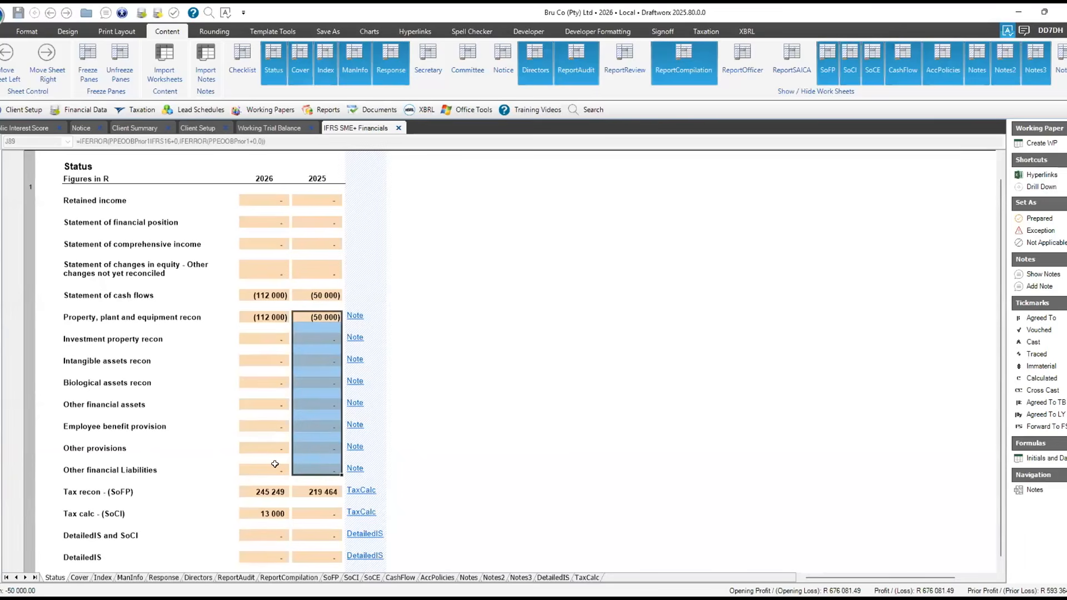
{"action": "left_click_drag", "start_coordinate": [308, 319], "coordinate": [264, 438]}
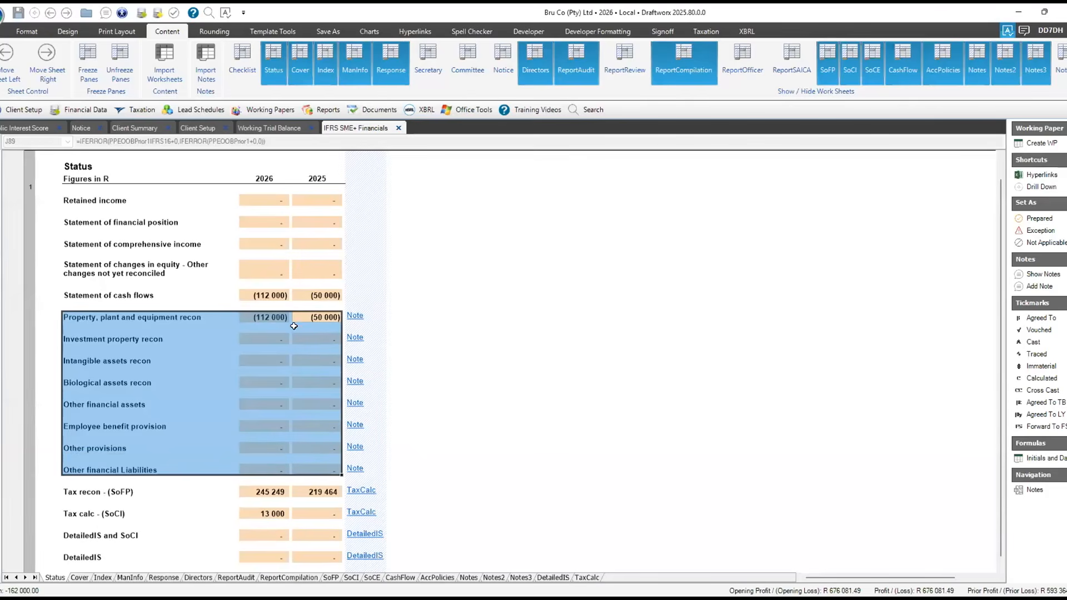
{"action": "left_click", "coordinate": [305, 311]}
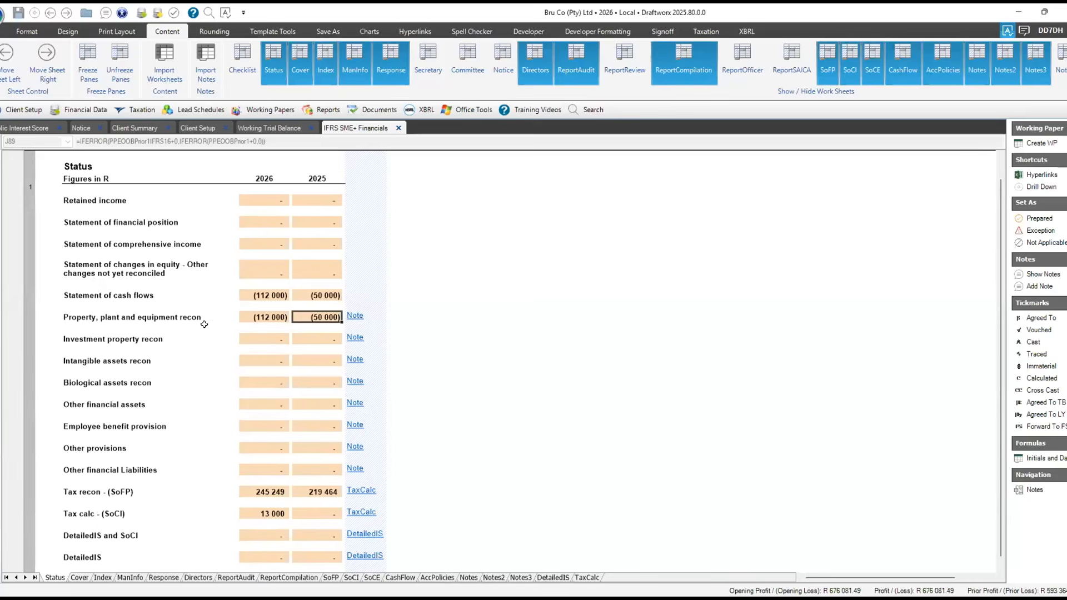
Open the property, plant and equipment note from the Statement of Financial Position and examine the 2026 motor vehicles movements and difference
{"action": "left_click", "coordinate": [331, 577]}
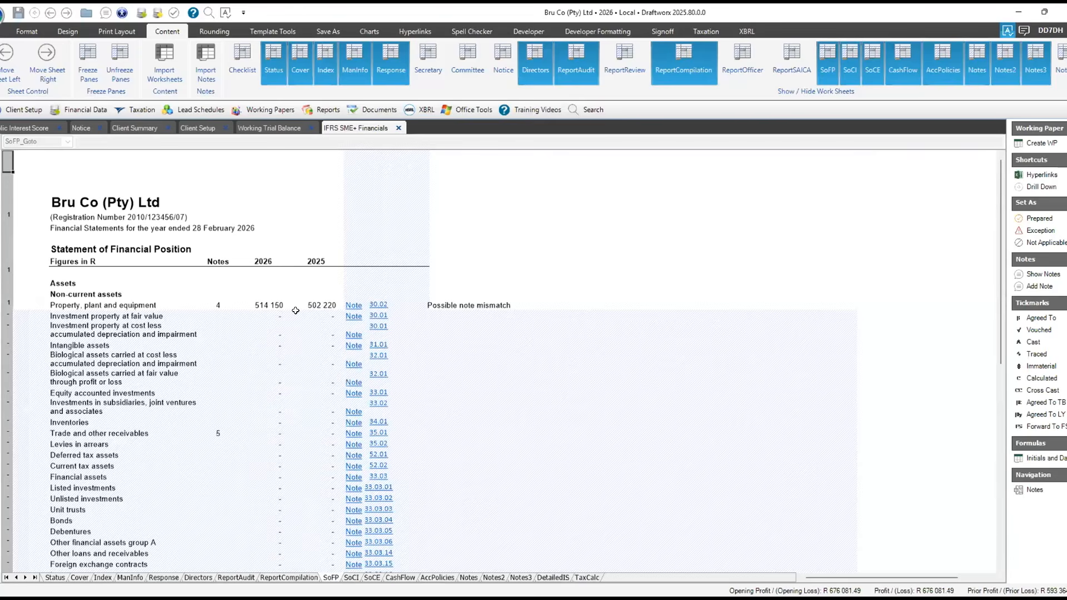
{"action": "left_click", "coordinate": [353, 305]}
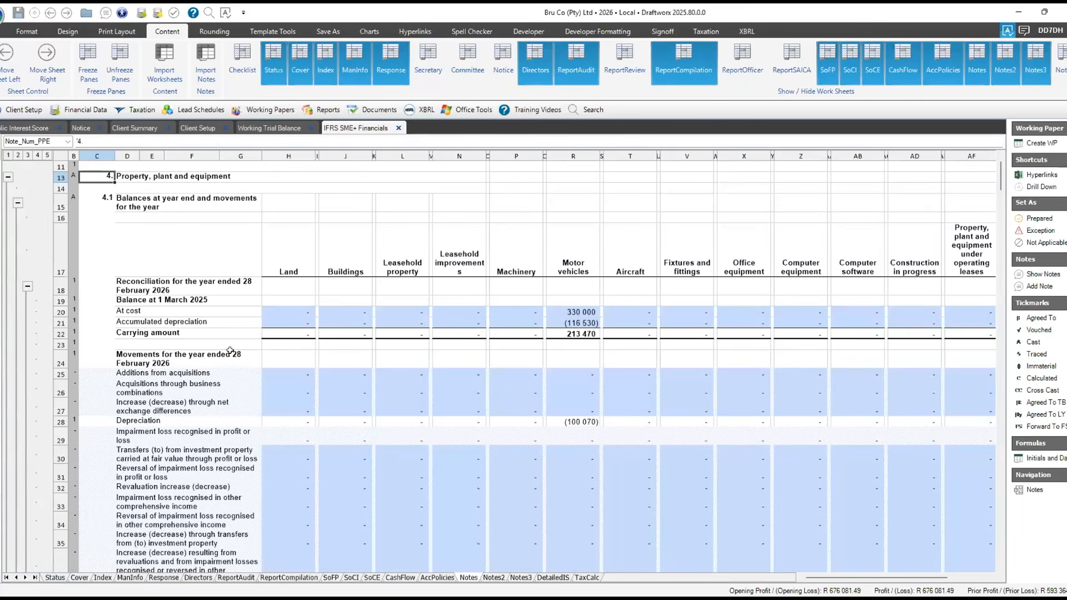
{"action": "scroll", "coordinate": [378, 365], "scroll_direction": "down", "scroll_amount": 1}
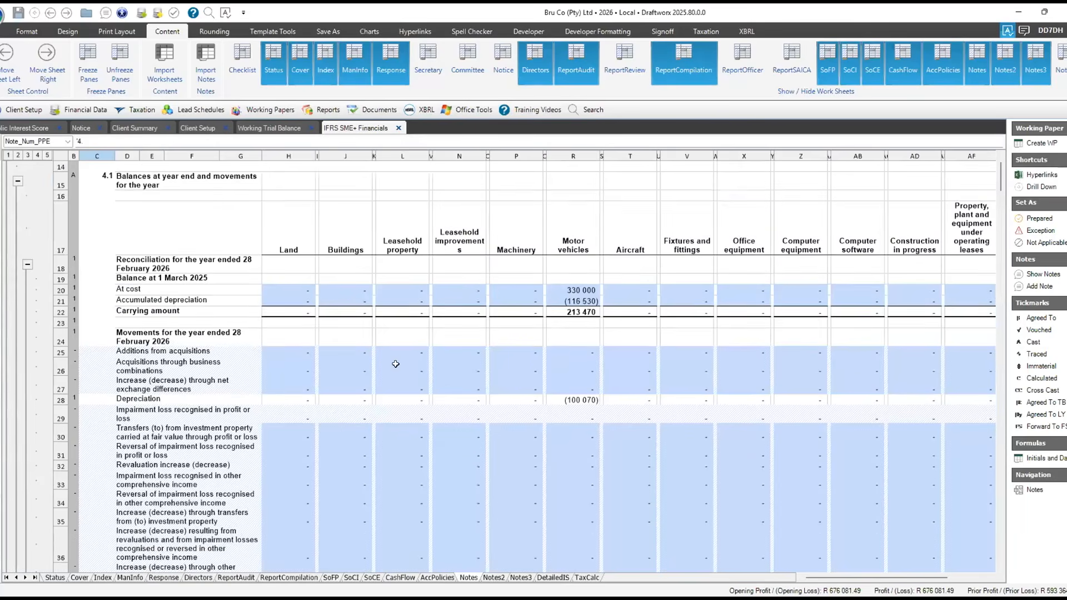
{"action": "scroll", "coordinate": [396, 363], "scroll_direction": "down", "scroll_amount": 2}
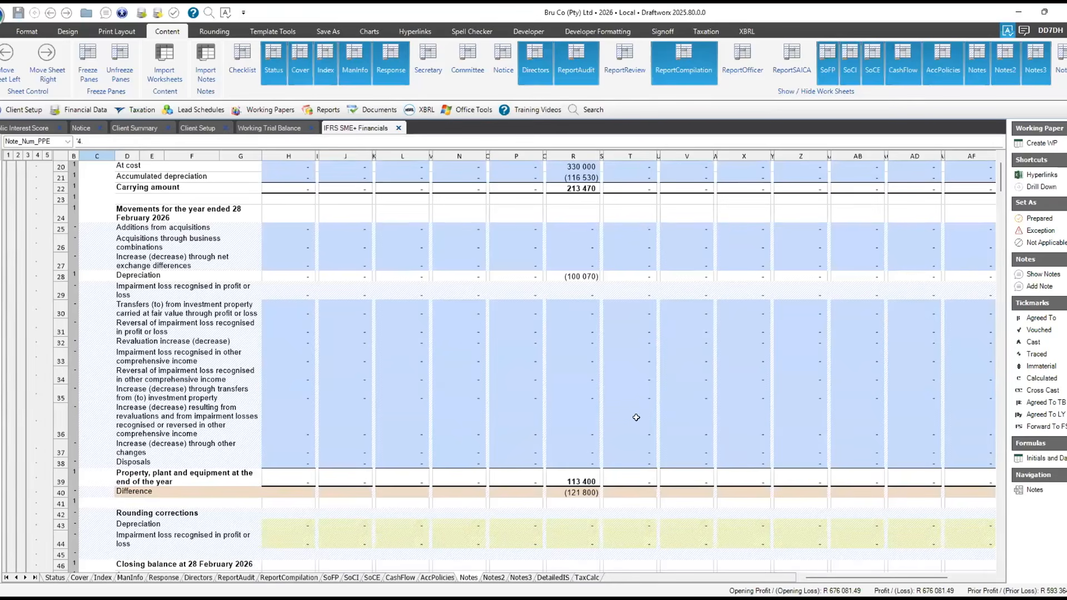
{"action": "scroll", "coordinate": [635, 407], "scroll_direction": "down", "scroll_amount": 1}
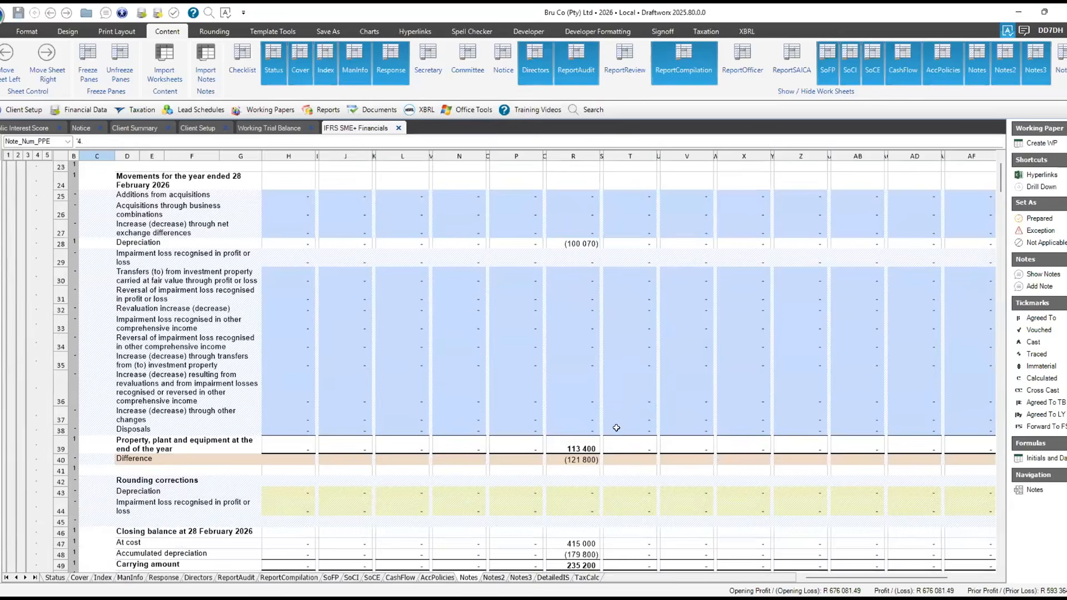
{"action": "scroll", "coordinate": [615, 424], "scroll_direction": "down", "scroll_amount": 1}
{"action": "scroll", "coordinate": [608, 424], "scroll_direction": "down", "scroll_amount": 1}
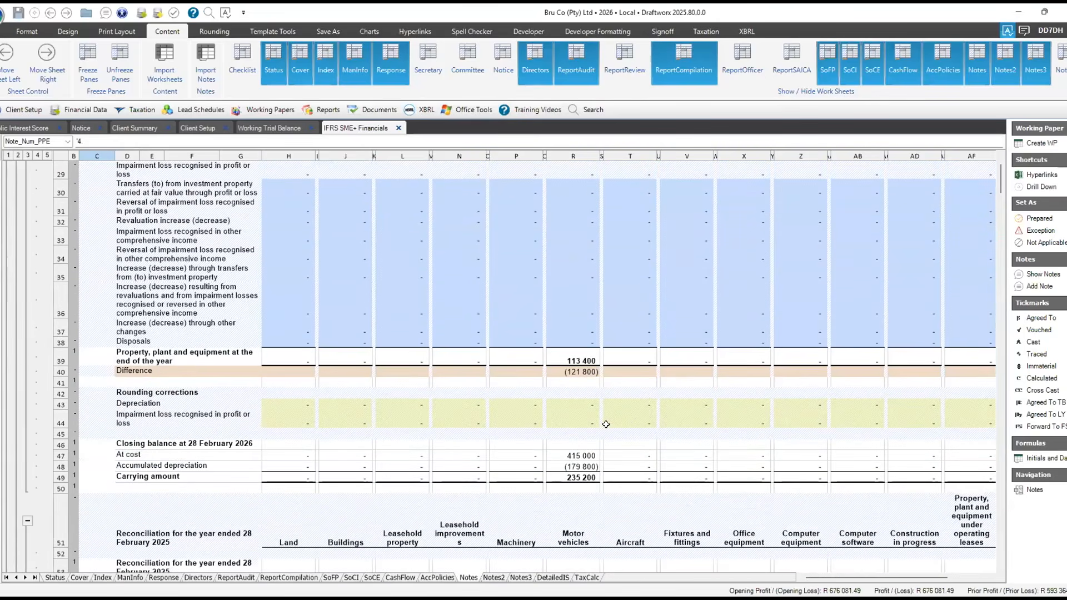
Examine the Coffee Machine and Total columns of the note for the 2026 differences, closing balances and the 2025 reconciliation
{"action": "scroll", "coordinate": [606, 424], "scroll_direction": "up", "scroll_amount": 3}
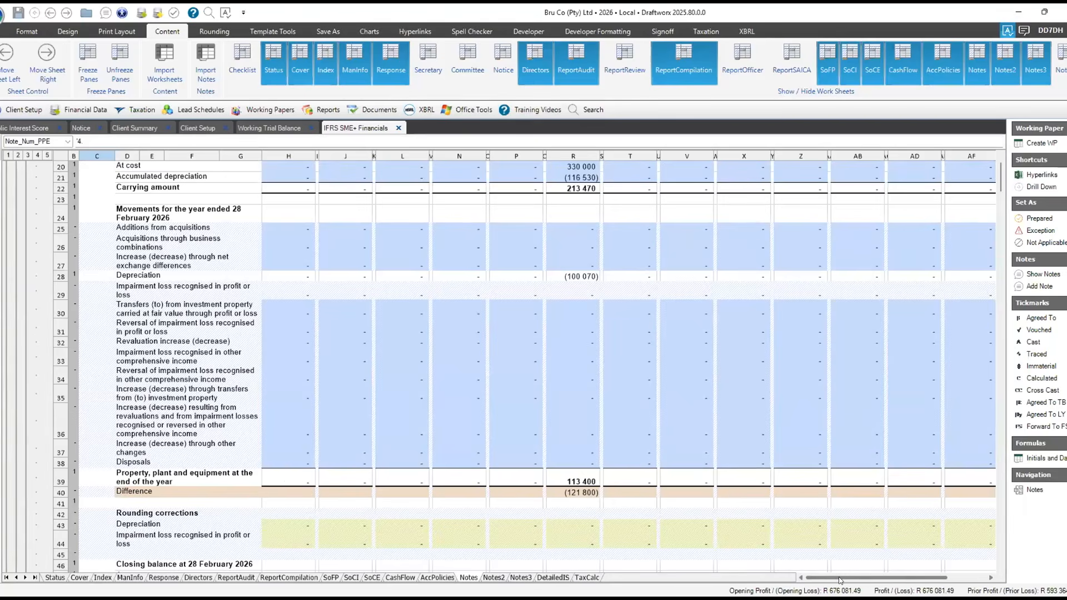
{"action": "scroll", "coordinate": [867, 581], "scroll_direction": "right", "scroll_amount": 3}
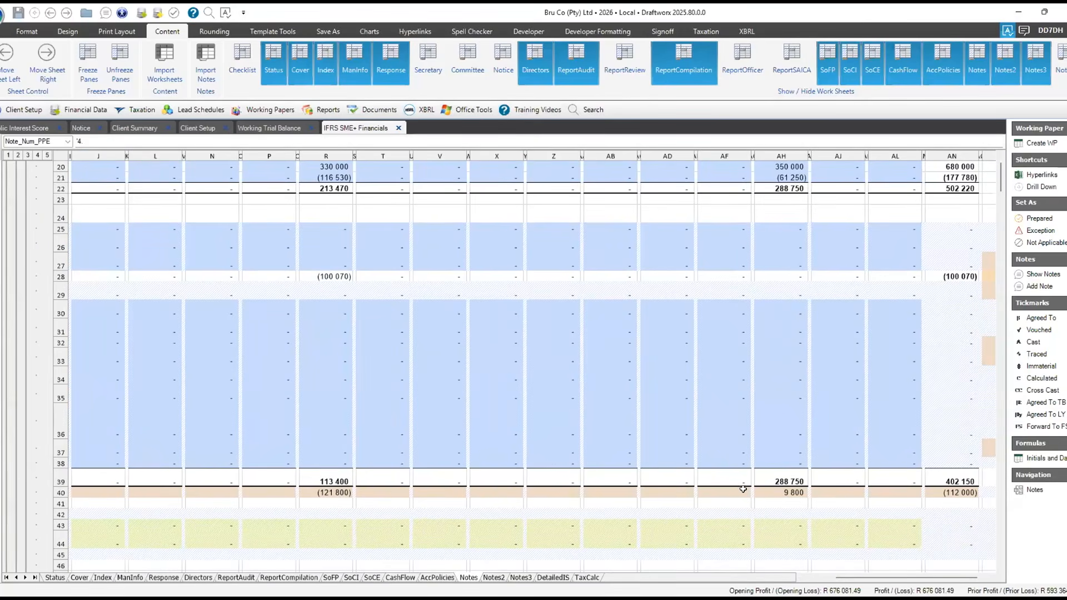
{"action": "scroll", "coordinate": [778, 492], "scroll_direction": "down", "scroll_amount": 2}
{"action": "scroll", "coordinate": [747, 482], "scroll_direction": "down", "scroll_amount": 4}
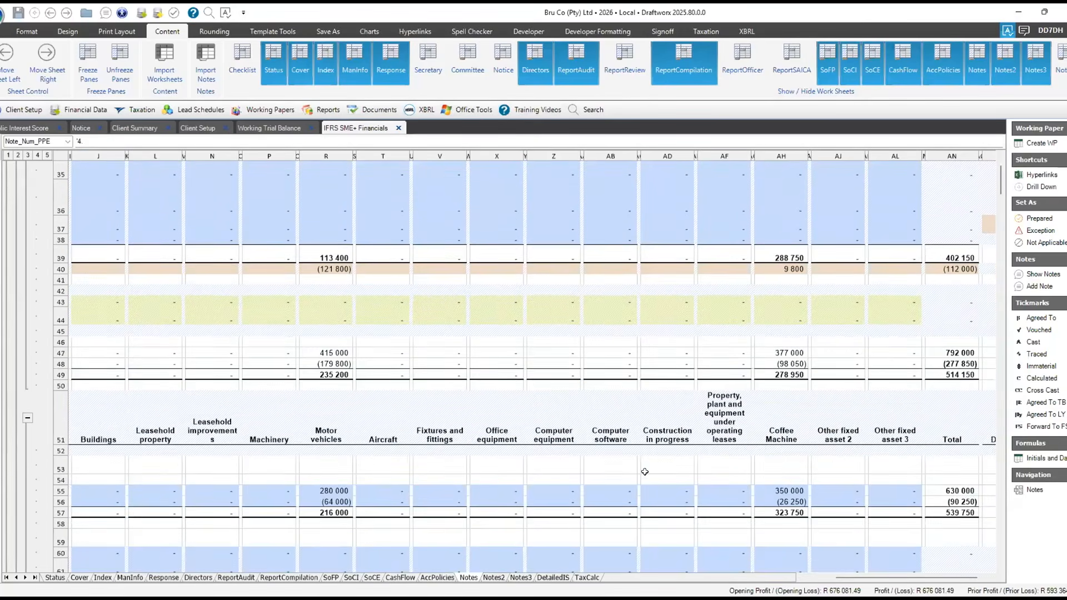
Examine the Motor vehicles opening cost and depreciation formulas in the note's reconciliation for the year ended 28 February 2025
{"action": "left_click_drag", "start_coordinate": [849, 578], "coordinate": [294, 477]}
{"action": "scroll", "coordinate": [295, 477], "scroll_direction": "down", "scroll_amount": 6}
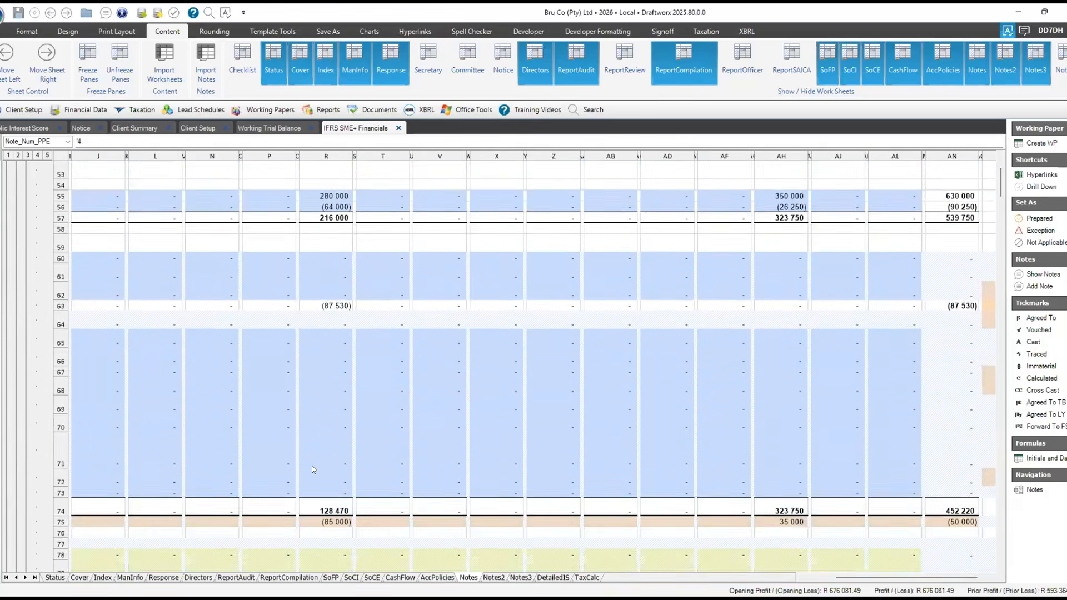
{"action": "scroll", "coordinate": [314, 471], "scroll_direction": "up", "scroll_amount": 1}
{"action": "scroll", "coordinate": [312, 468], "scroll_direction": "up", "scroll_amount": 1}
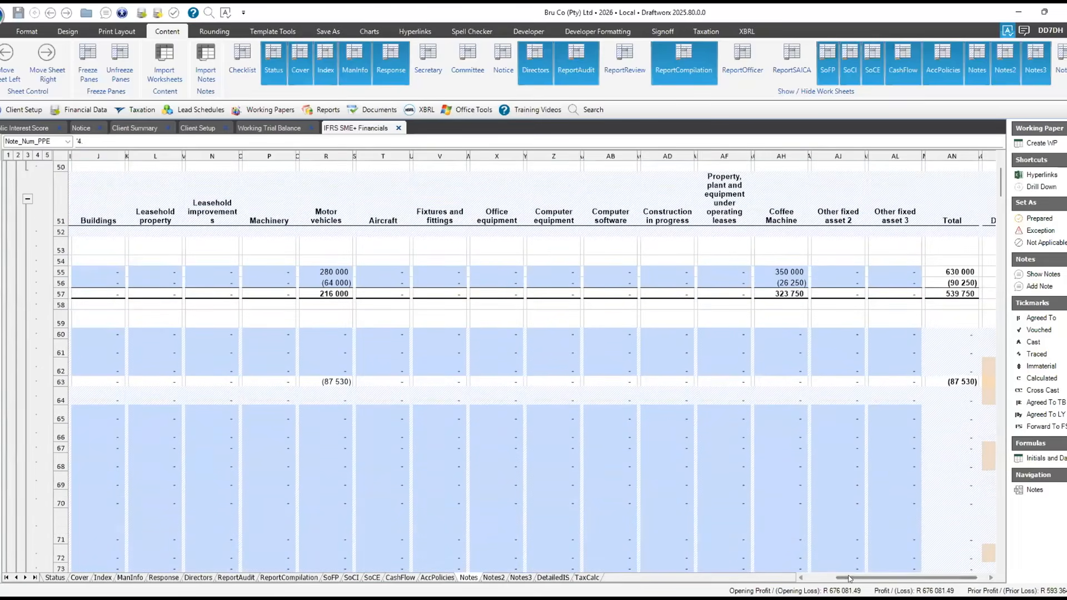
{"action": "left_click", "coordinate": [825, 580]}
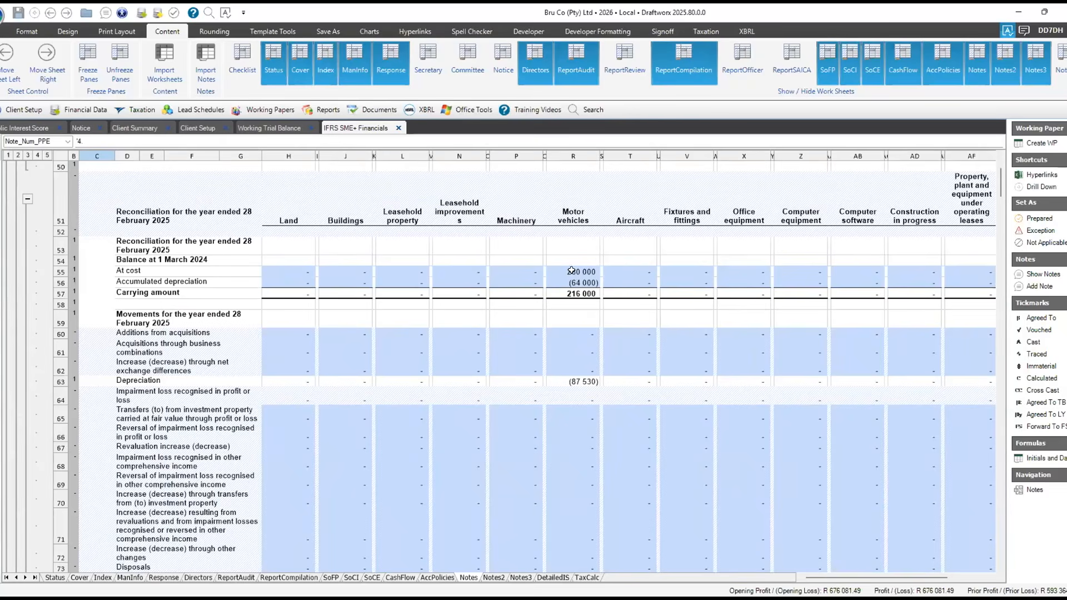
{"action": "left_click_drag", "start_coordinate": [571, 271], "coordinate": [575, 285]}
{"action": "left_click", "coordinate": [569, 271]}
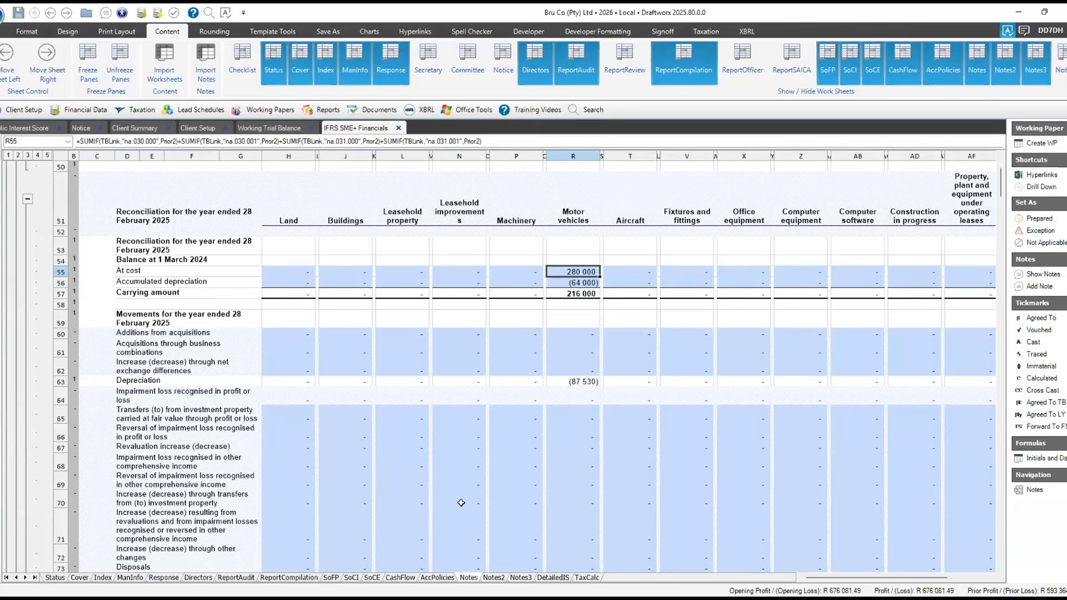
{"action": "left_click", "coordinate": [582, 378]}
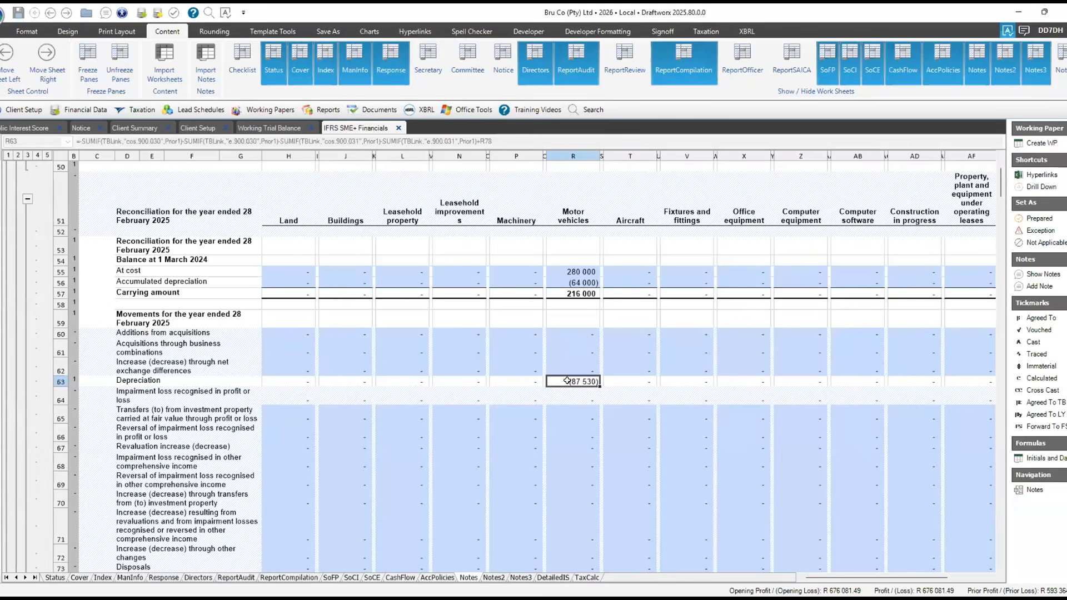
{"action": "left_click_drag", "start_coordinate": [567, 380], "coordinate": [569, 387]}
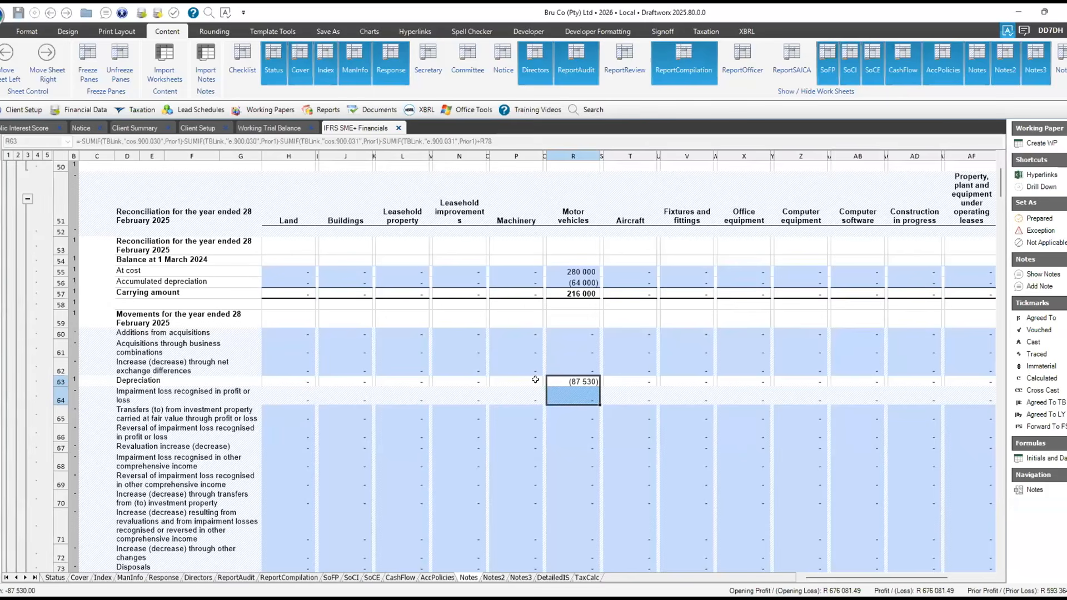
{"action": "left_click", "coordinate": [555, 374]}
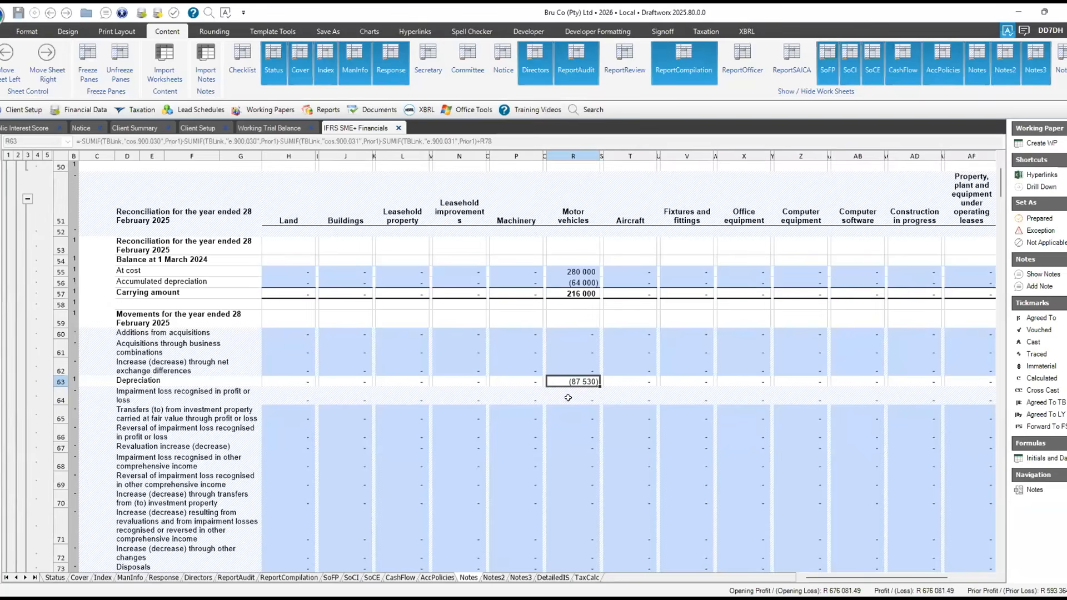
Compare the 2025 motor vehicles opening and closing balances and enter 50 000 as that year's additions from acquisitions
{"action": "scroll", "coordinate": [564, 394], "scroll_direction": "down", "scroll_amount": 3}
{"action": "scroll", "coordinate": [575, 398], "scroll_direction": "down", "scroll_amount": 2}
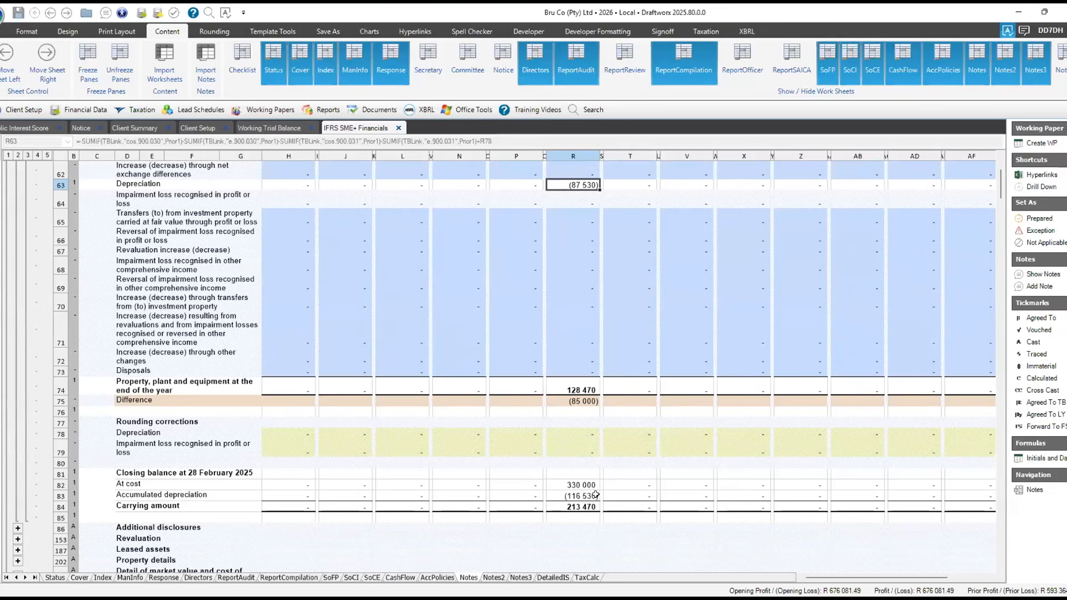
{"action": "scroll", "coordinate": [560, 491], "scroll_direction": "up", "scroll_amount": 1}
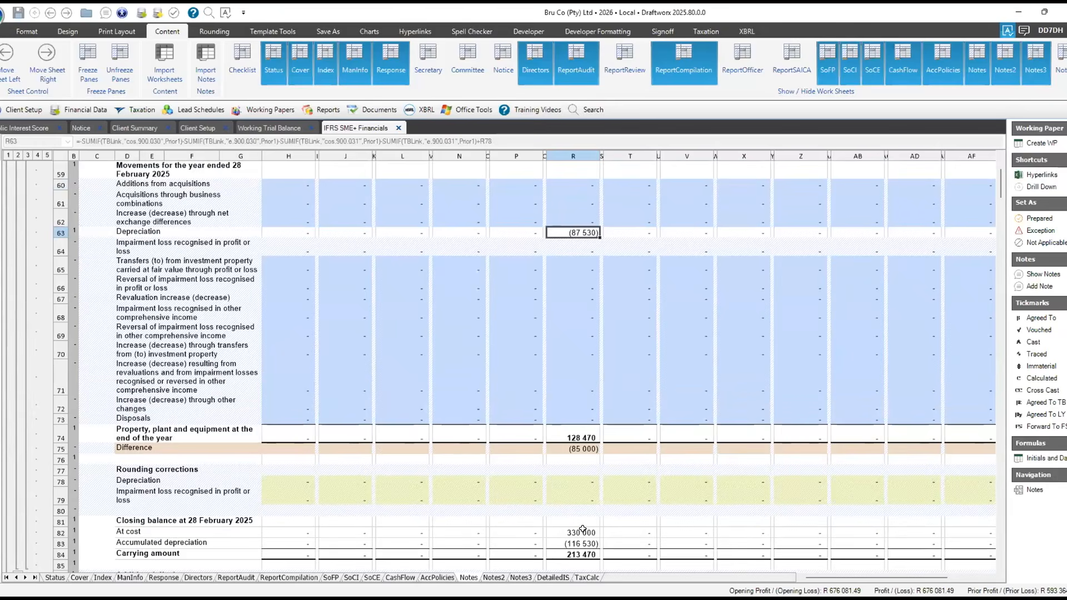
{"action": "scroll", "coordinate": [582, 528], "scroll_direction": "up", "scroll_amount": 2}
{"action": "scroll", "coordinate": [582, 528], "scroll_direction": "up", "scroll_amount": 1}
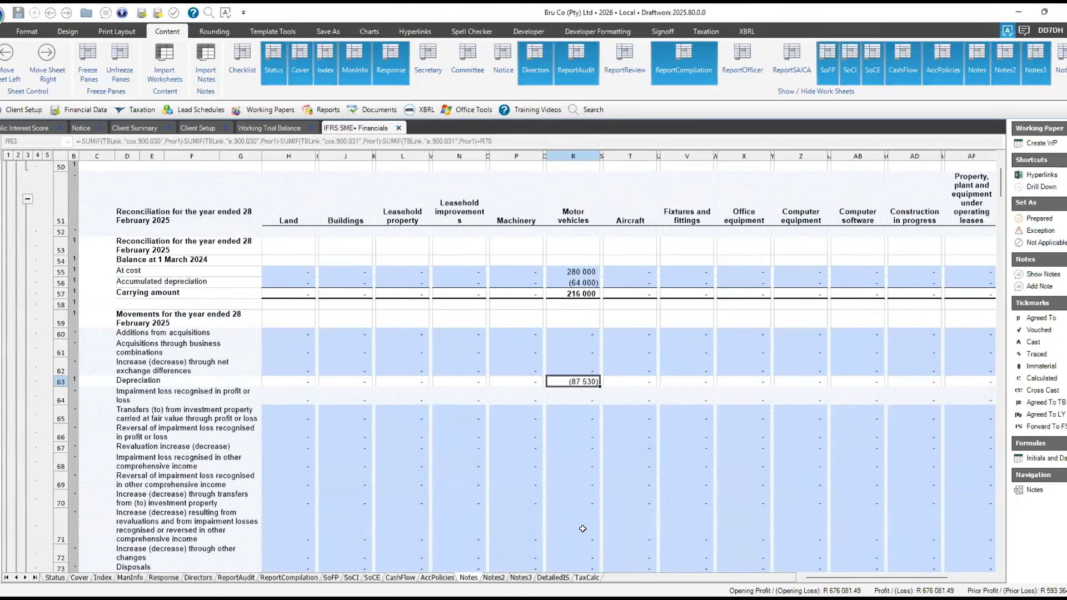
{"action": "scroll", "coordinate": [583, 528], "scroll_direction": "down", "scroll_amount": 4}
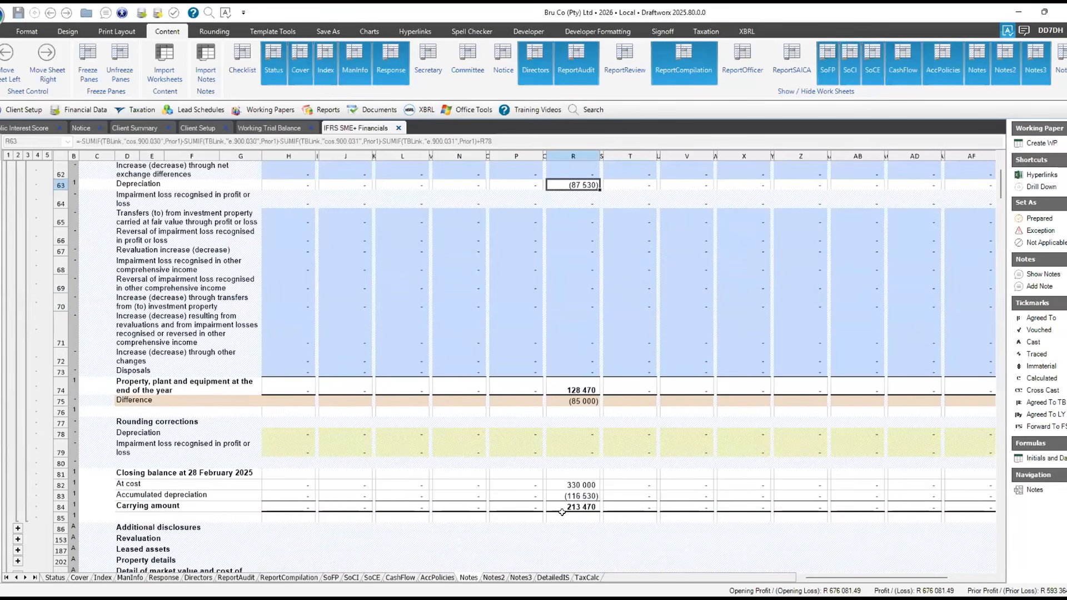
{"action": "scroll", "coordinate": [562, 328], "scroll_direction": "up", "scroll_amount": 4}
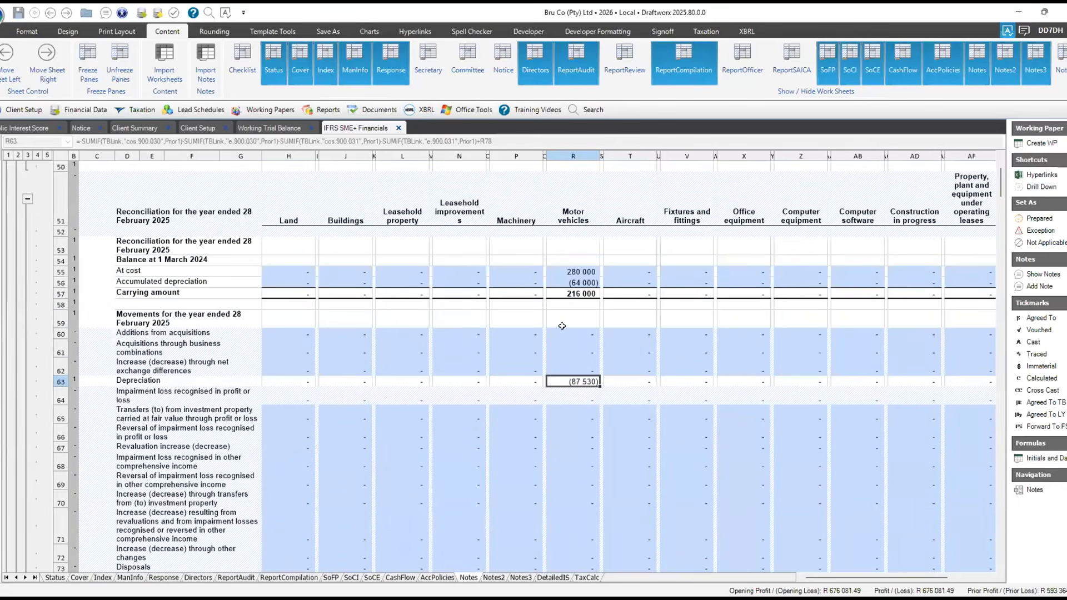
{"action": "left_click", "coordinate": [560, 329]}
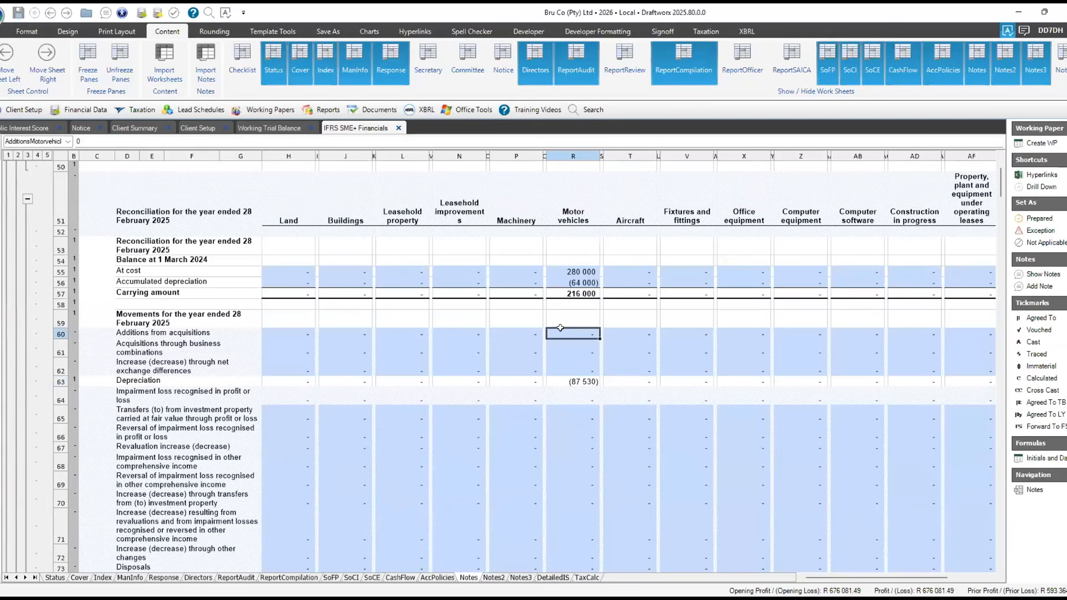
{"action": "type", "text": "50000"}
{"action": "key", "text": "Return"}
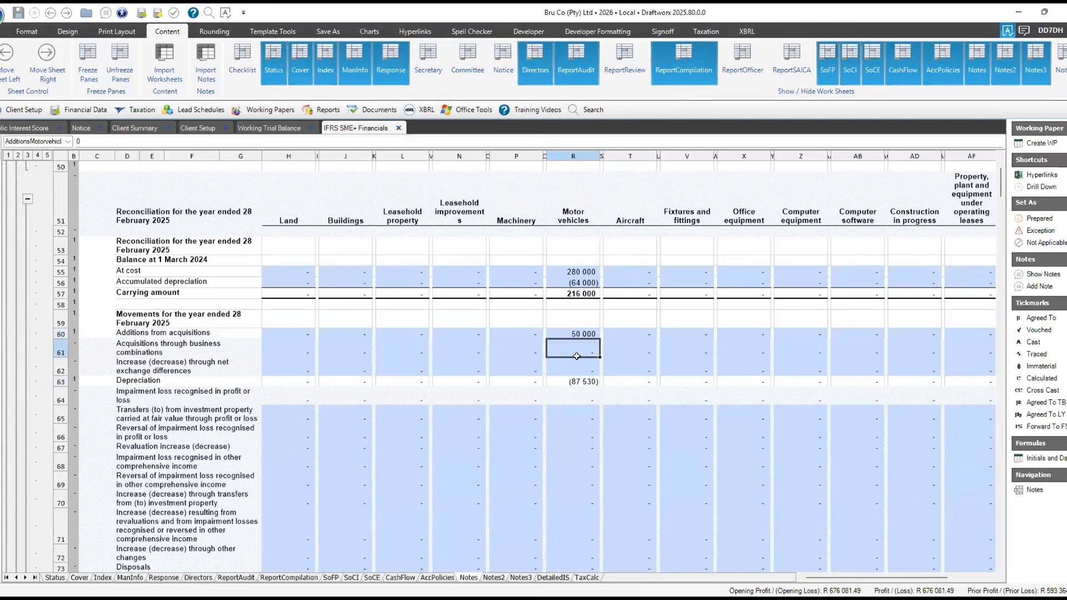
Review the 2025 differences for Motor vehicles, Coffee Machine and Total, comparing the Coffee Machine's opening and closing balances
{"action": "scroll", "coordinate": [576, 356], "scroll_direction": "down", "scroll_amount": 1}
{"action": "scroll", "coordinate": [580, 454], "scroll_direction": "down", "scroll_amount": 1}
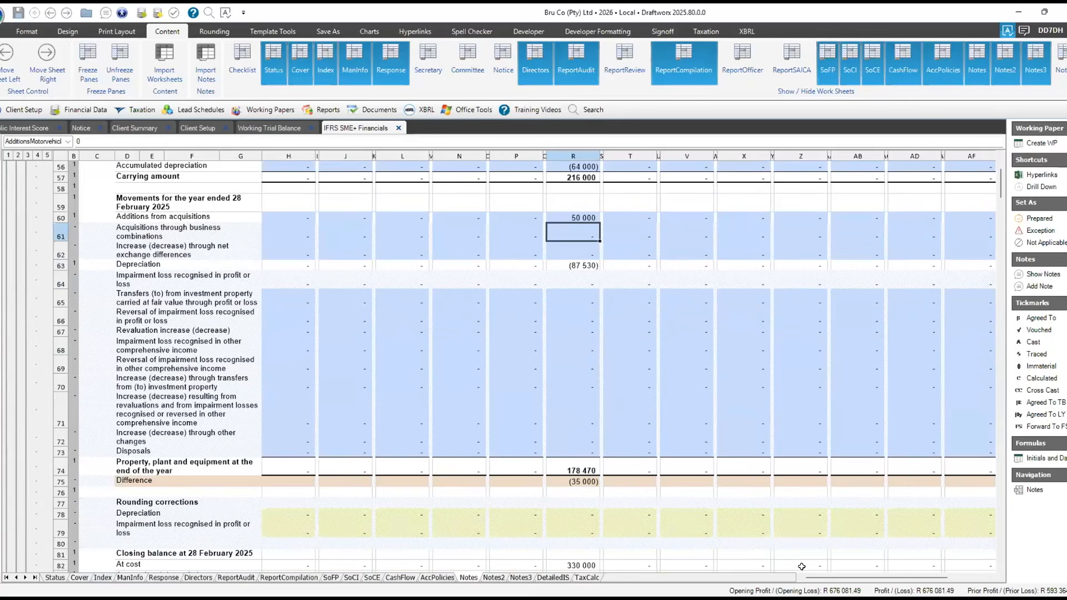
{"action": "scroll", "coordinate": [830, 576], "scroll_direction": "down", "scroll_amount": 2}
{"action": "left_click_drag", "start_coordinate": [830, 578], "coordinate": [872, 577]}
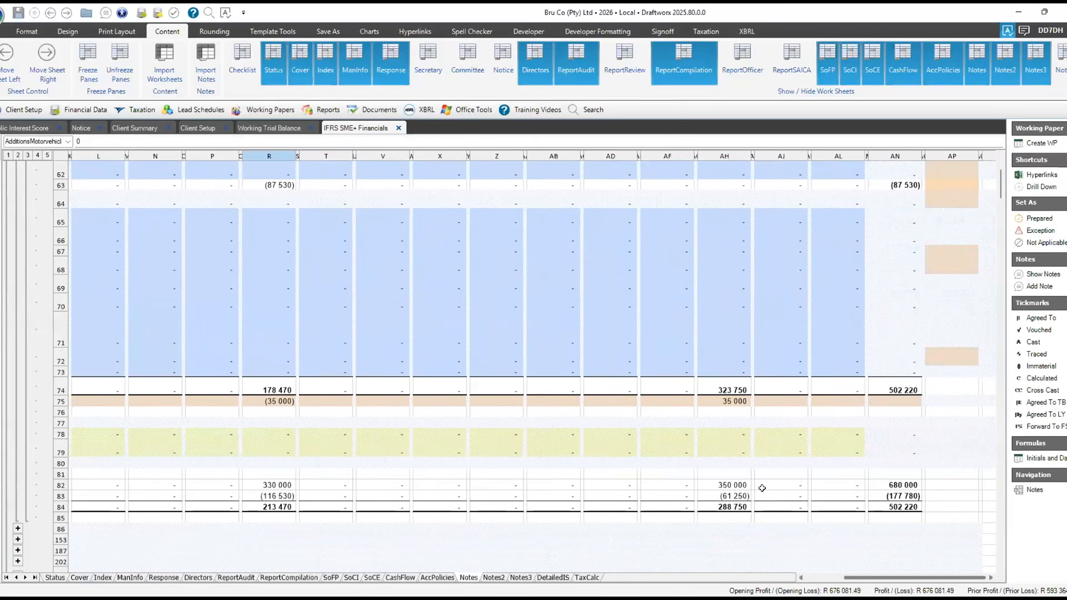
{"action": "scroll", "coordinate": [736, 457], "scroll_direction": "up", "scroll_amount": 1}
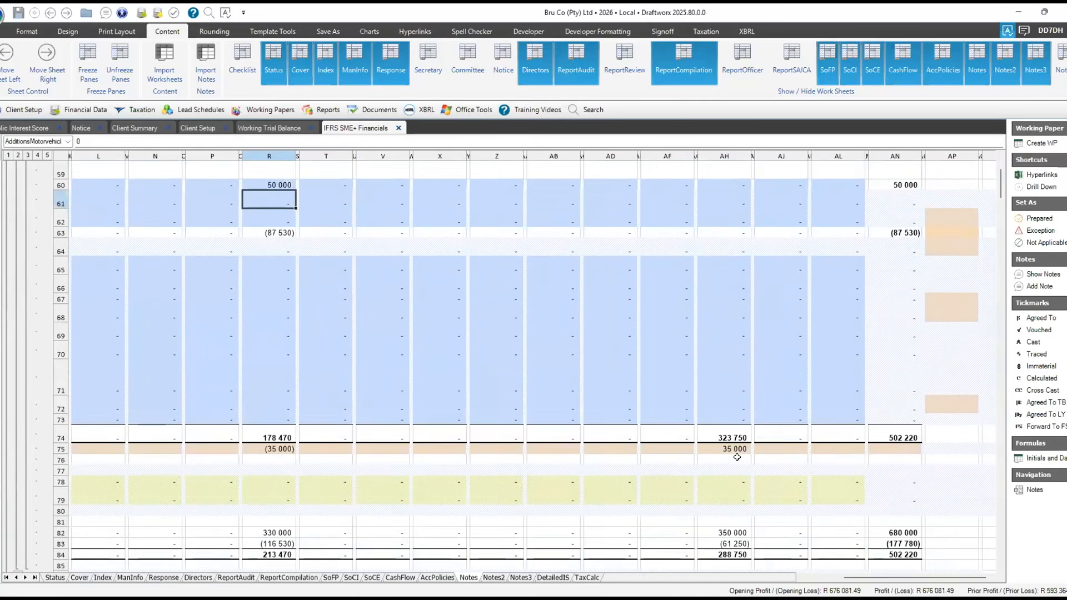
{"action": "scroll", "coordinate": [737, 456], "scroll_direction": "up", "scroll_amount": 2}
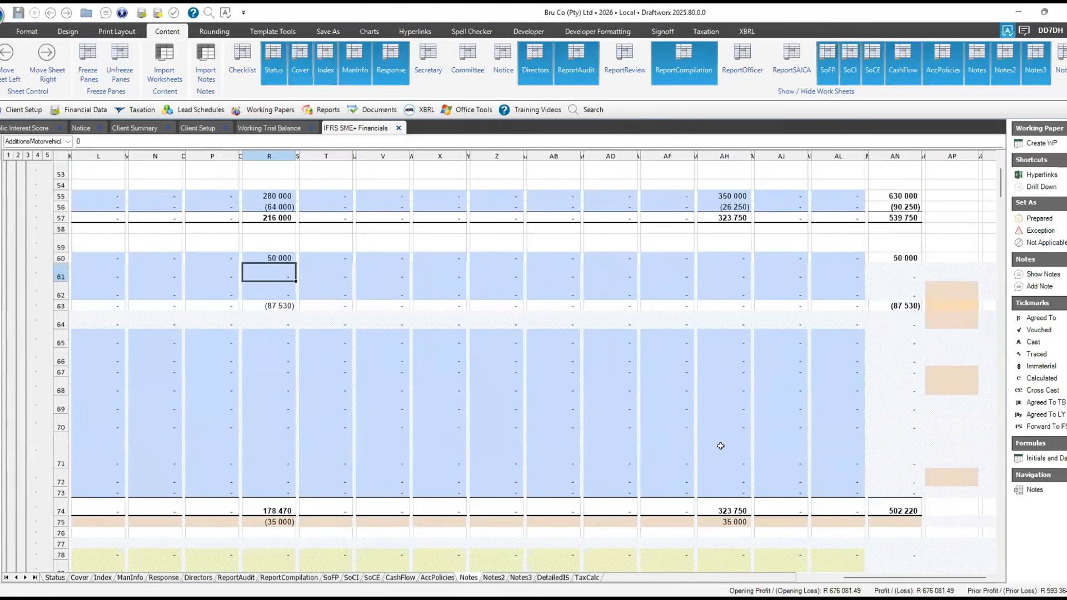
{"action": "scroll", "coordinate": [723, 450], "scroll_direction": "down", "scroll_amount": 3}
{"action": "scroll", "coordinate": [720, 446], "scroll_direction": "up", "scroll_amount": 5}
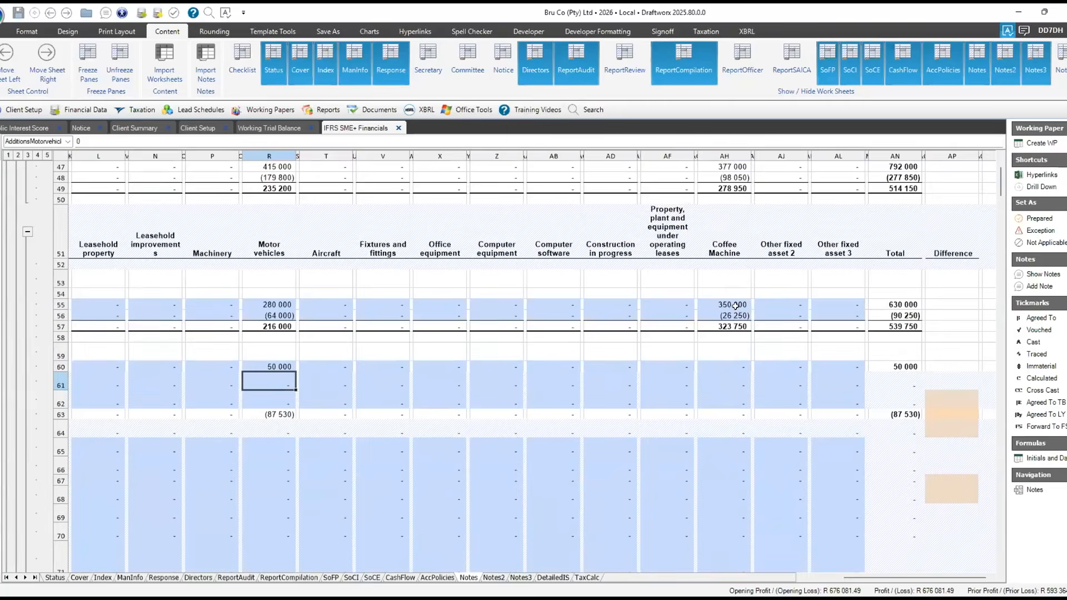
{"action": "scroll", "coordinate": [733, 307], "scroll_direction": "down", "scroll_amount": 4}
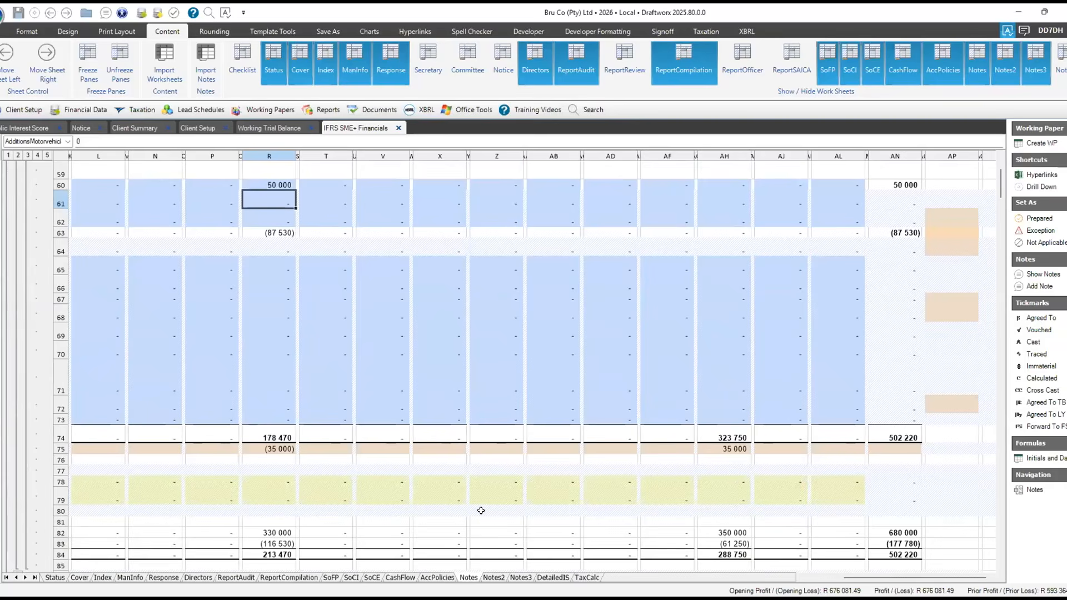
Compare the Coffee Machine's 2026 opening and closing cost and enter 27 000 as its additions from acquisitions
{"action": "scroll", "coordinate": [480, 510], "scroll_direction": "up", "scroll_amount": 4}
{"action": "scroll", "coordinate": [480, 510], "scroll_direction": "up", "scroll_amount": 9}
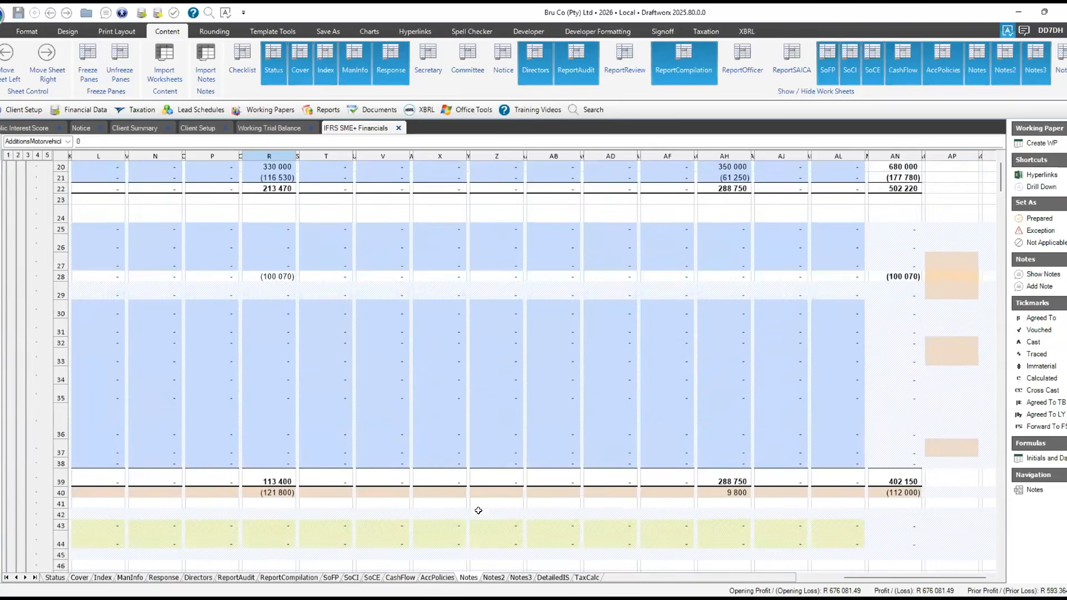
{"action": "scroll", "coordinate": [478, 511], "scroll_direction": "up", "scroll_amount": 1}
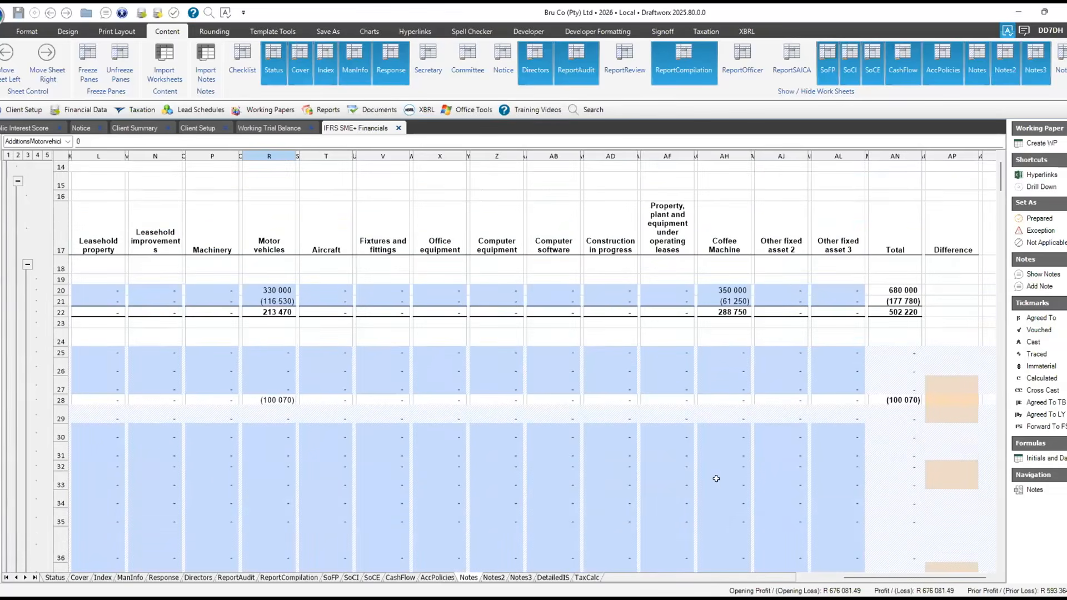
{"action": "scroll", "coordinate": [750, 469], "scroll_direction": "down", "scroll_amount": 1}
{"action": "scroll", "coordinate": [746, 455], "scroll_direction": "up", "scroll_amount": 3}
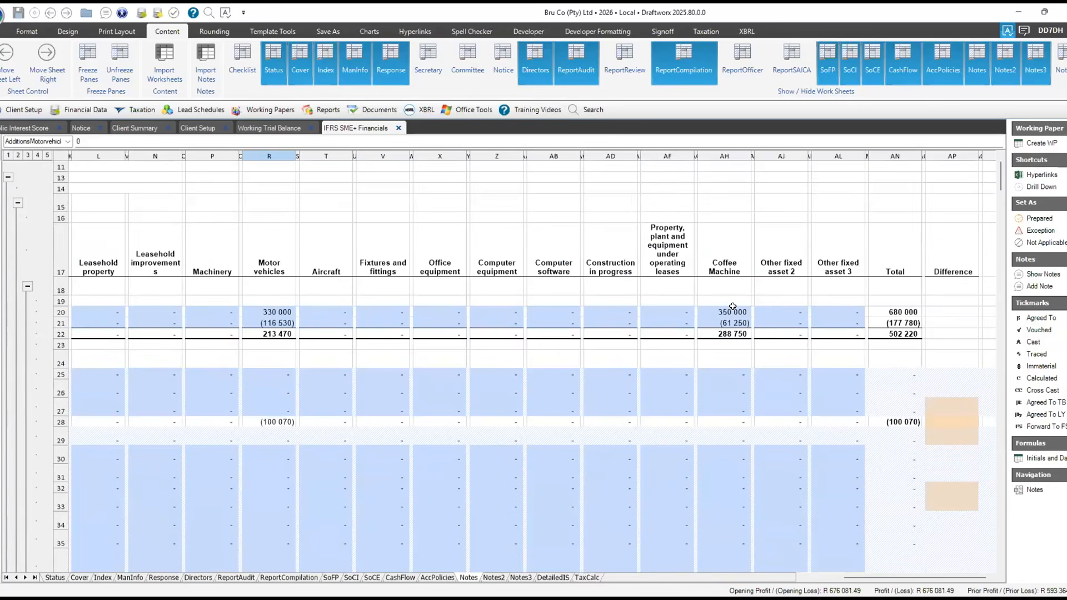
{"action": "scroll", "coordinate": [724, 309], "scroll_direction": "down", "scroll_amount": 6}
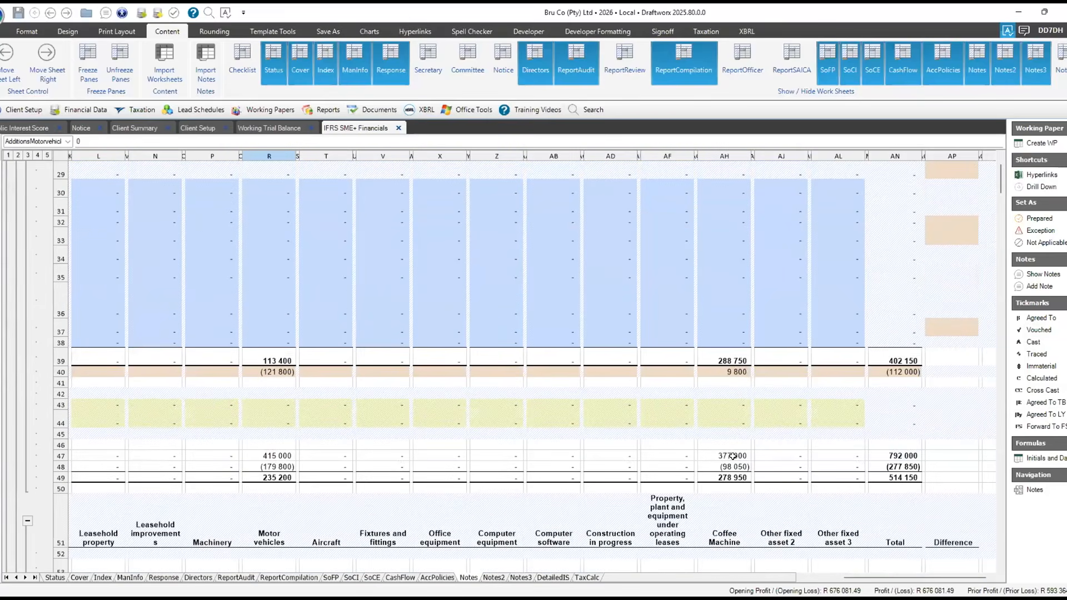
{"action": "scroll", "coordinate": [724, 454], "scroll_direction": "up", "scroll_amount": 3}
{"action": "scroll", "coordinate": [714, 427], "scroll_direction": "up", "scroll_amount": 3}
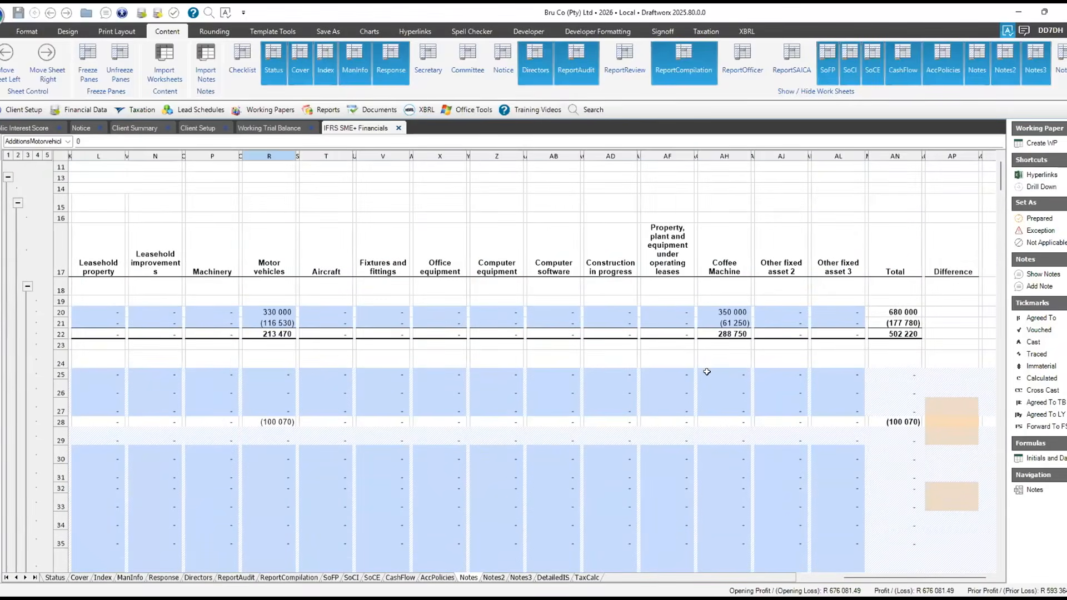
{"action": "left_click", "coordinate": [708, 377]}
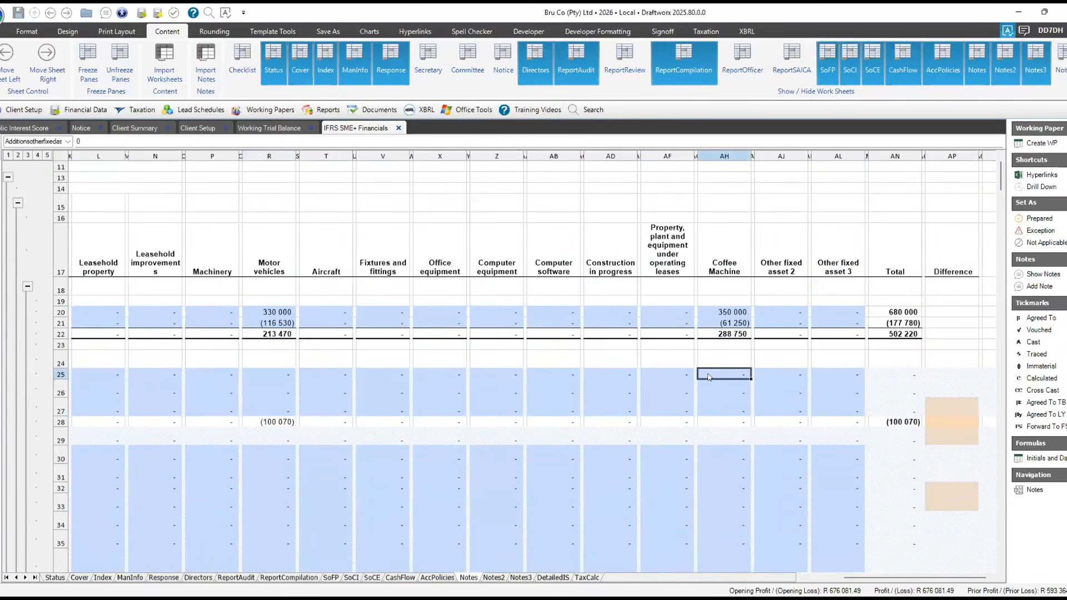
{"action": "type", "text": "27"}
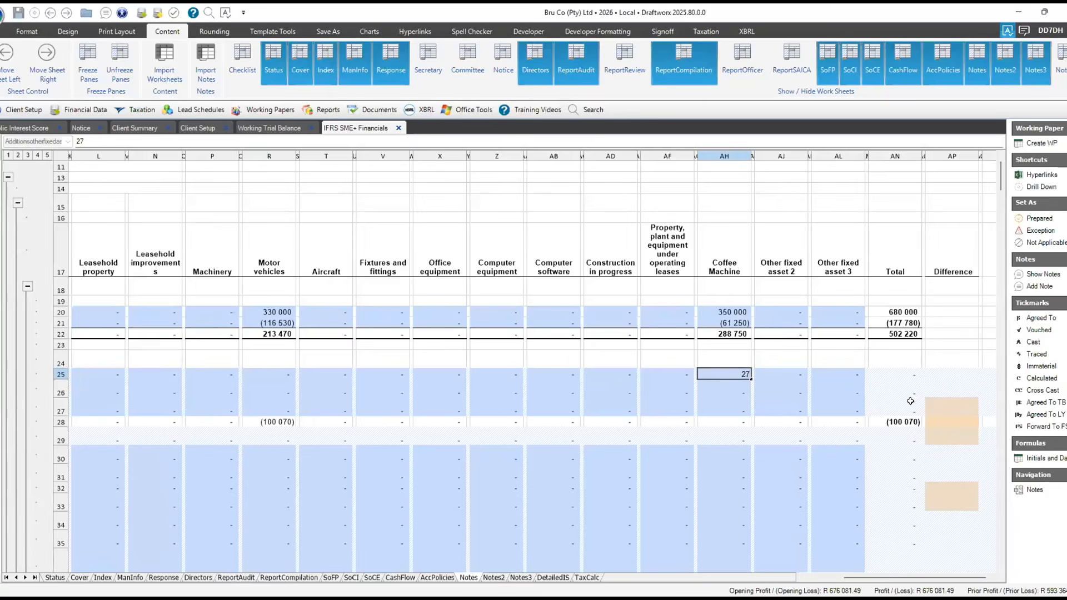
{"action": "scroll", "coordinate": [809, 400], "scroll_direction": "down", "scroll_amount": 8}
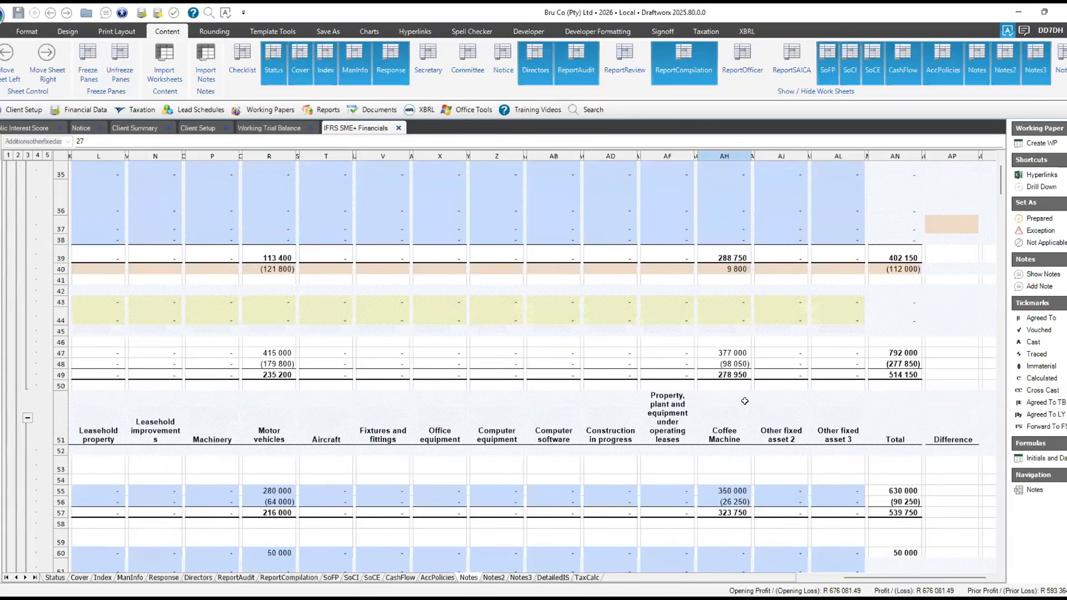
{"action": "scroll", "coordinate": [748, 400], "scroll_direction": "up", "scroll_amount": 9}
{"action": "type", "text": "000"}
{"action": "key", "text": "Return"}
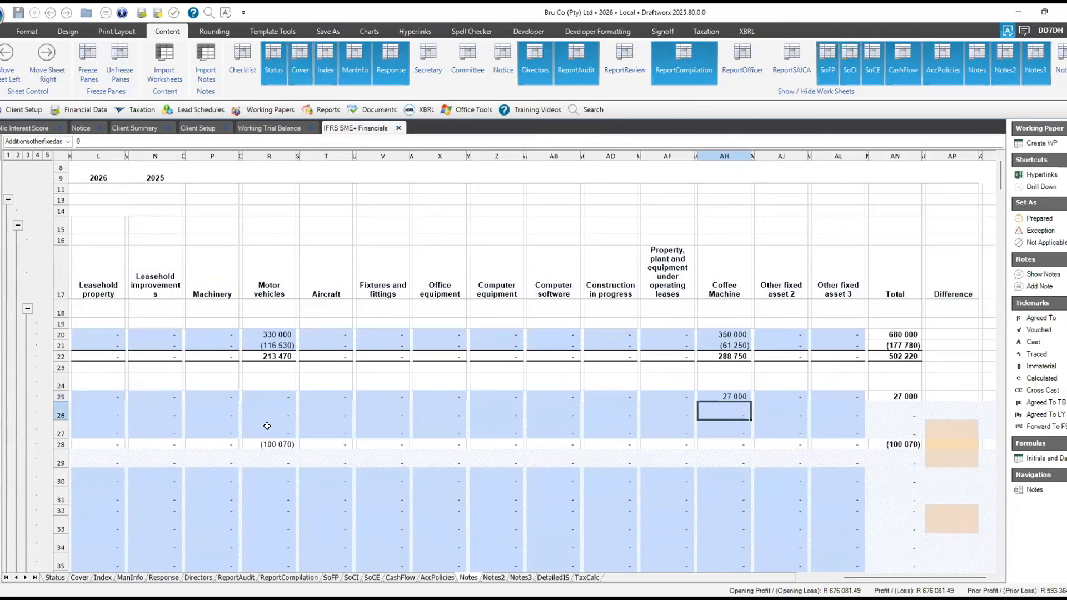
Enter 85 000 as the 2026 motor vehicles additions from acquisitions and check the resulting difference row
{"action": "scroll", "coordinate": [266, 422], "scroll_direction": "down", "scroll_amount": 5}
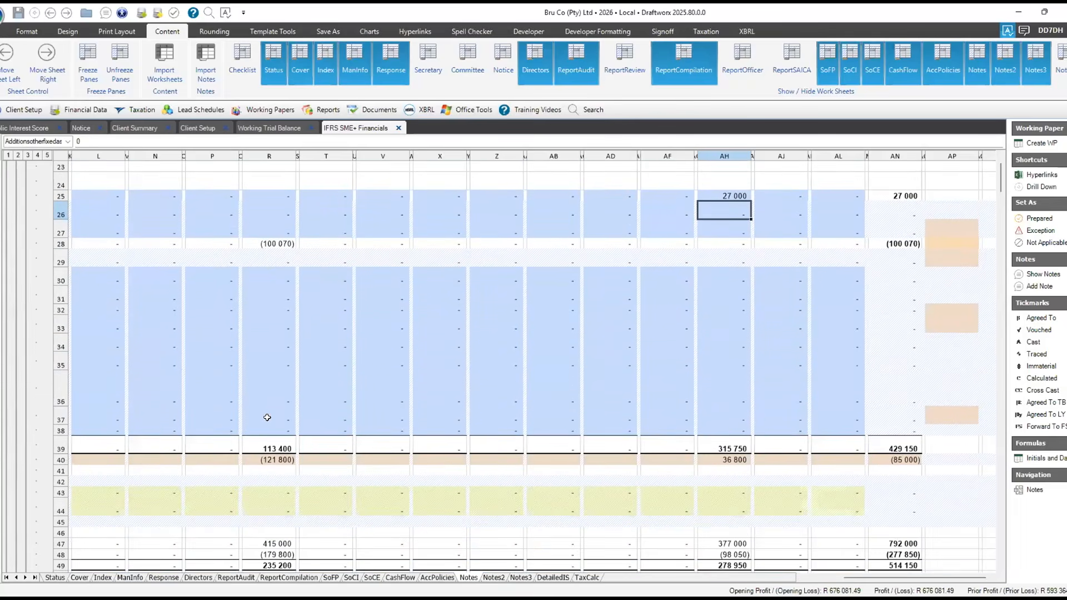
{"action": "scroll", "coordinate": [267, 417], "scroll_direction": "down", "scroll_amount": 1}
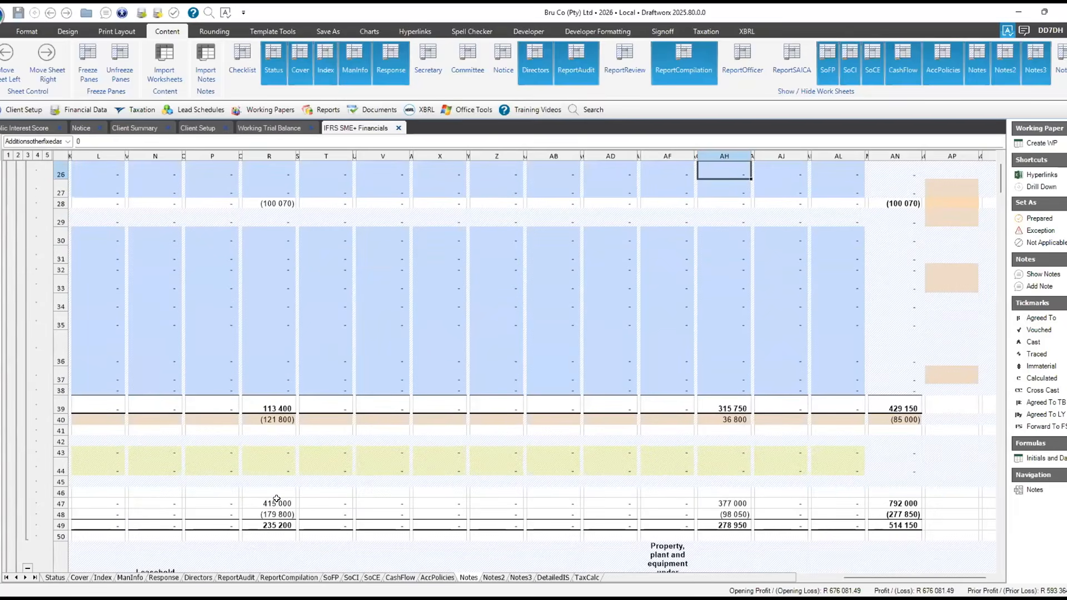
{"action": "scroll", "coordinate": [276, 499], "scroll_direction": "up", "scroll_amount": 5}
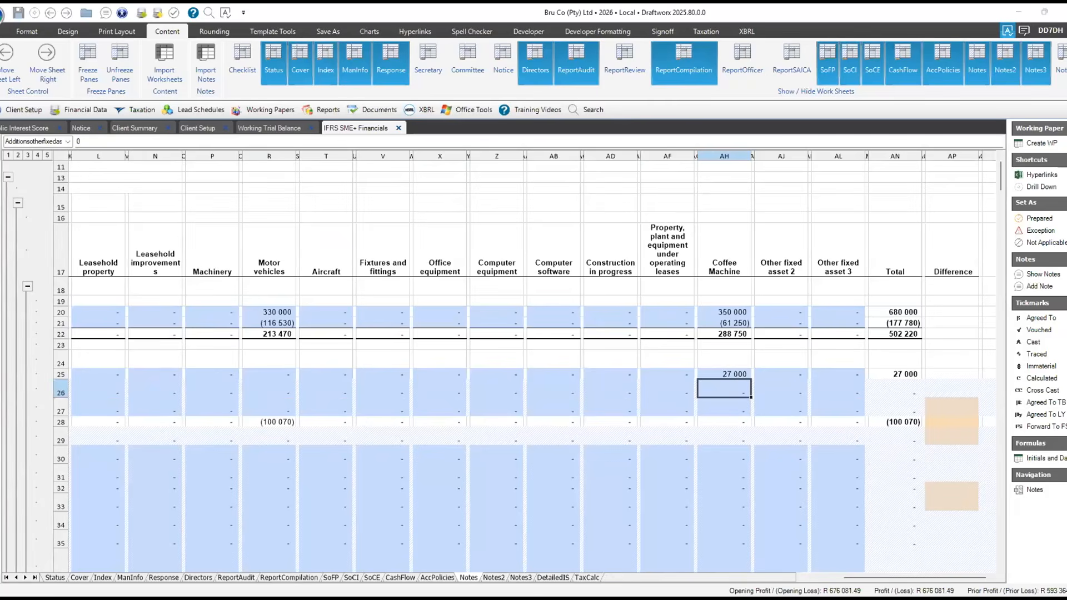
{"action": "left_click", "coordinate": [269, 371]}
{"action": "type", "text": "85000"}
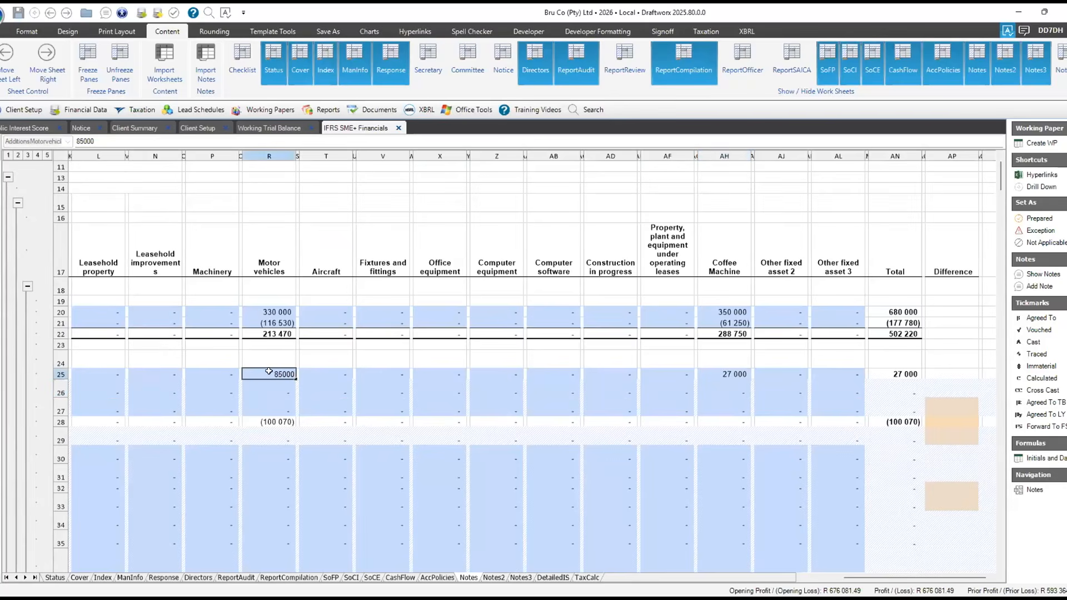
{"action": "key", "text": "Return"}
{"action": "scroll", "coordinate": [284, 429], "scroll_direction": "down", "scroll_amount": 6}
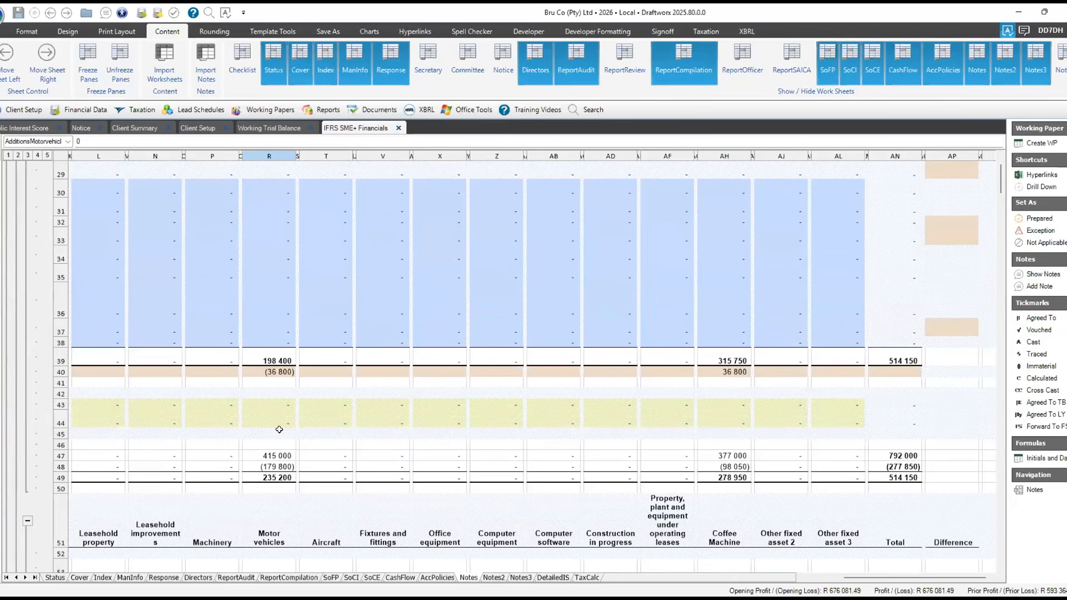
{"action": "scroll", "coordinate": [276, 427], "scroll_direction": "up", "scroll_amount": 2}
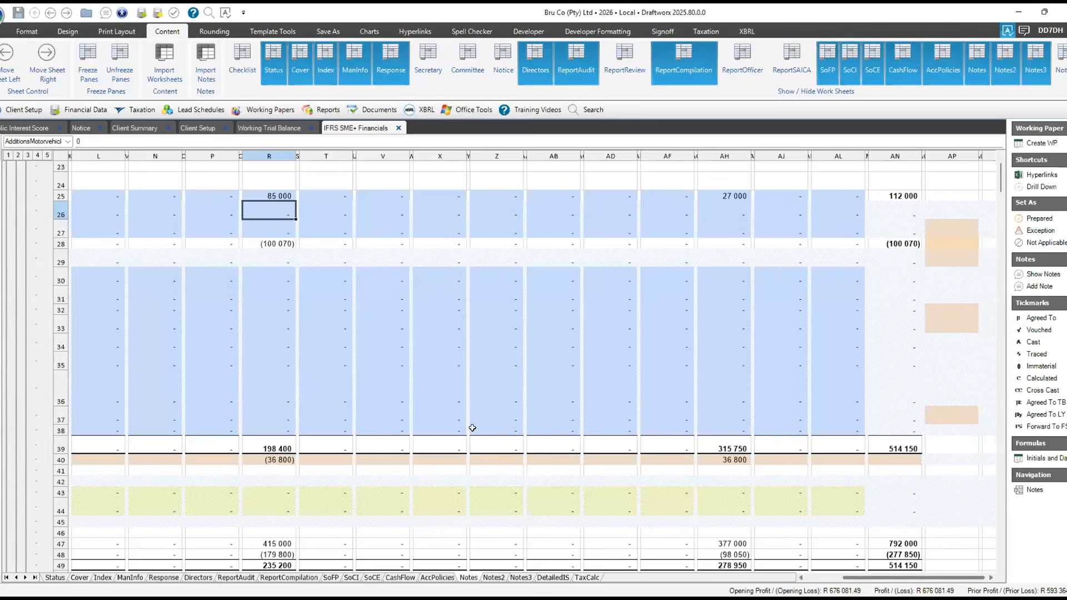
Create a 2026 Normal Adjusting journal entry with the description "Splitting depreciation"
{"action": "scroll", "coordinate": [473, 428], "scroll_direction": "left", "scroll_amount": 3}
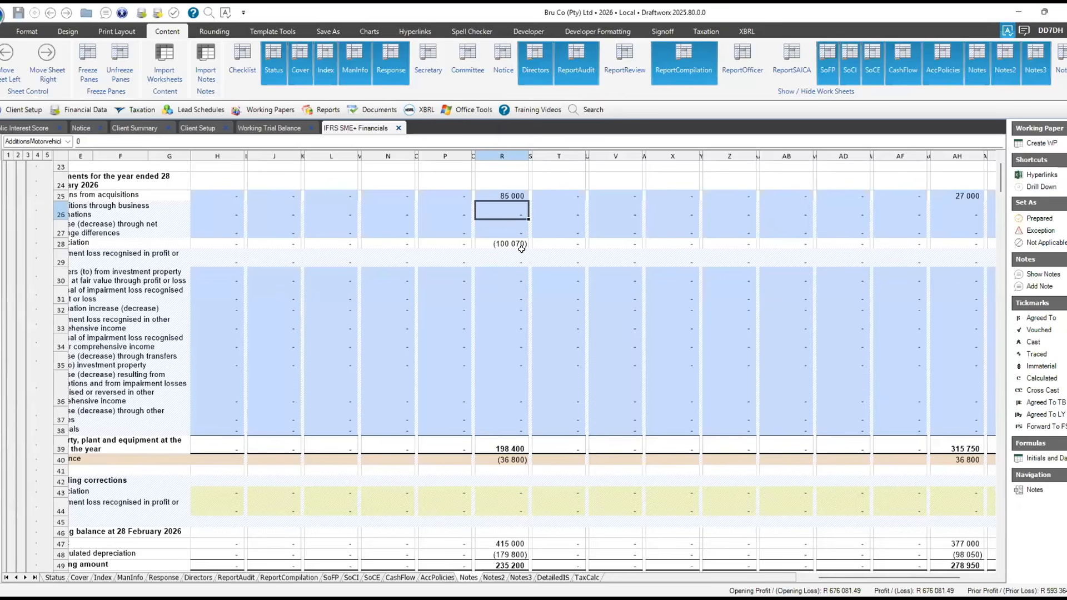
{"action": "left_click", "coordinate": [88, 109]}
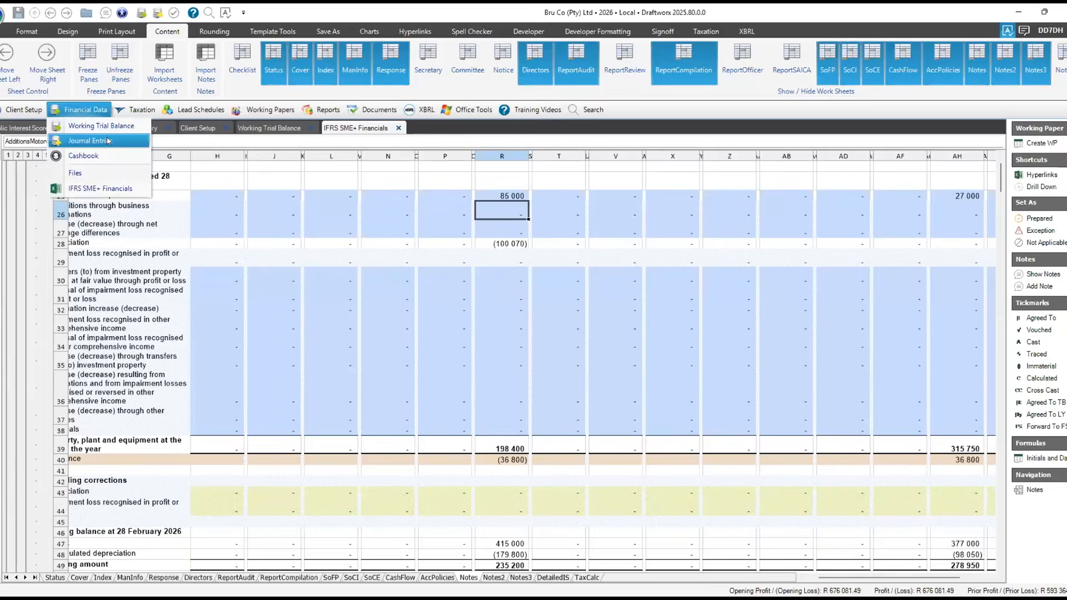
{"action": "left_click", "coordinate": [107, 139]}
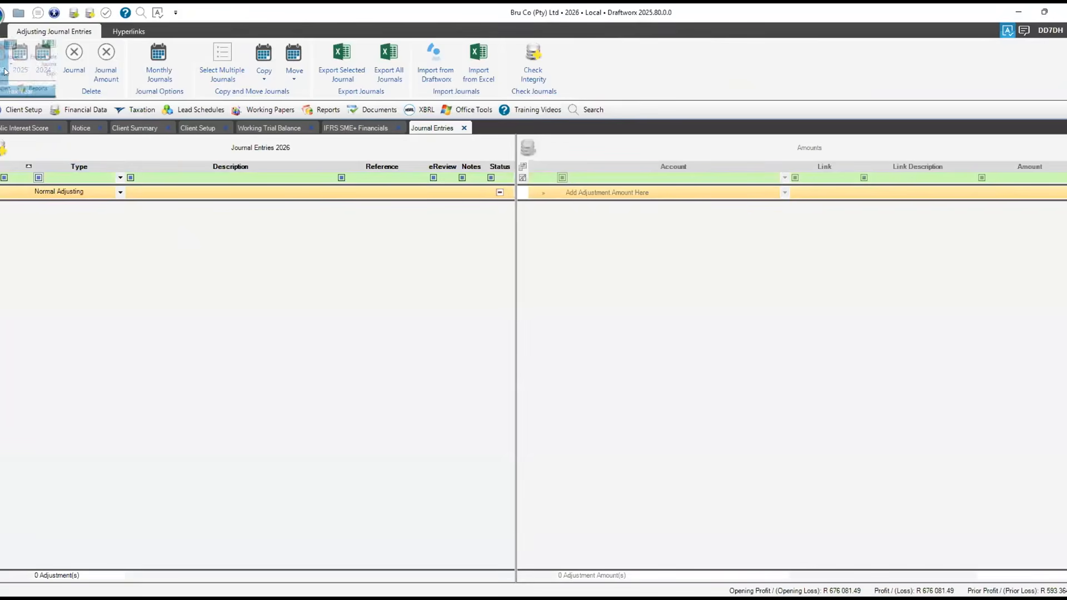
{"action": "left_click", "coordinate": [142, 192]}
{"action": "type", "text": "Spli"}
{"action": "type", "text": "tting "}
{"action": "type", "text": "depre"}
{"action": "type", "text": "cit"}
{"action": "type", "text": "tion"}
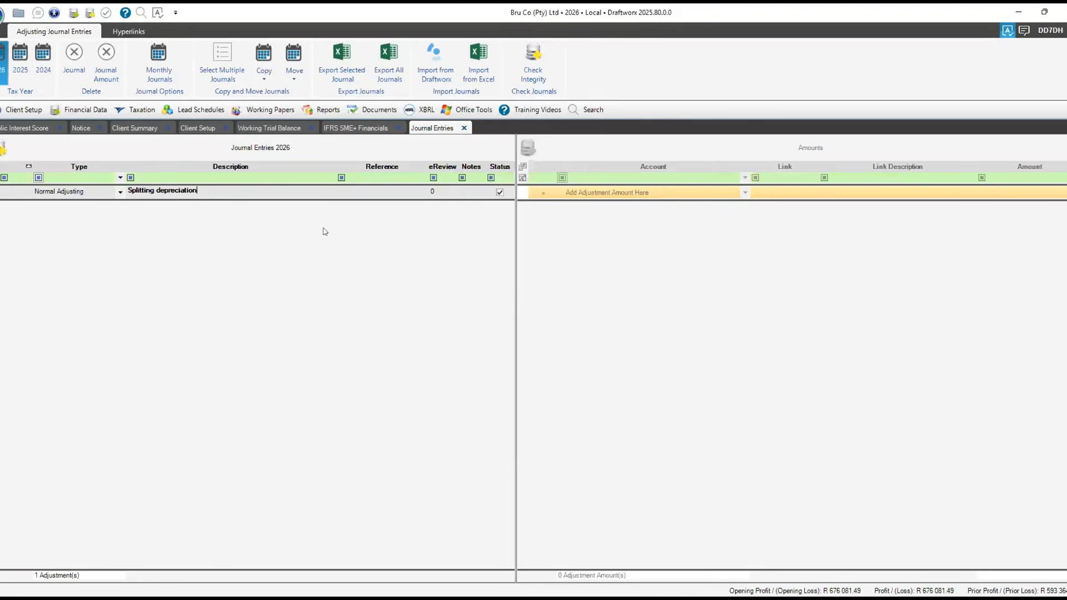
{"action": "key", "text": "Return"}
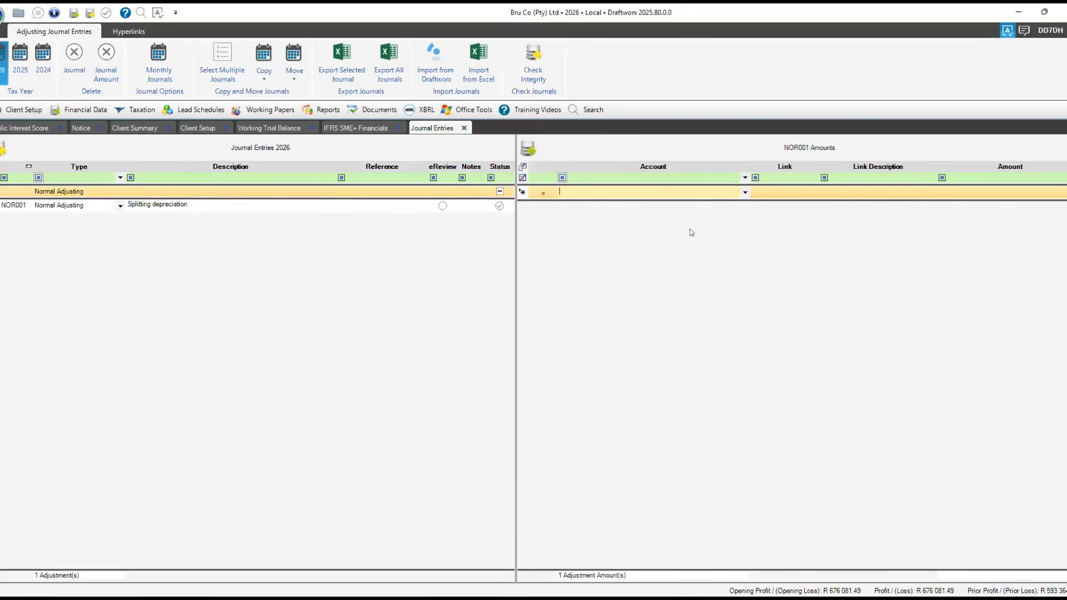
Add account 3300 Depreciation to the splitting journal with a credit amount of 36 800
{"action": "scroll", "coordinate": [689, 229], "scroll_direction": "down", "scroll_amount": 8}
{"action": "scroll", "coordinate": [683, 229], "scroll_direction": "up", "scroll_amount": 8}
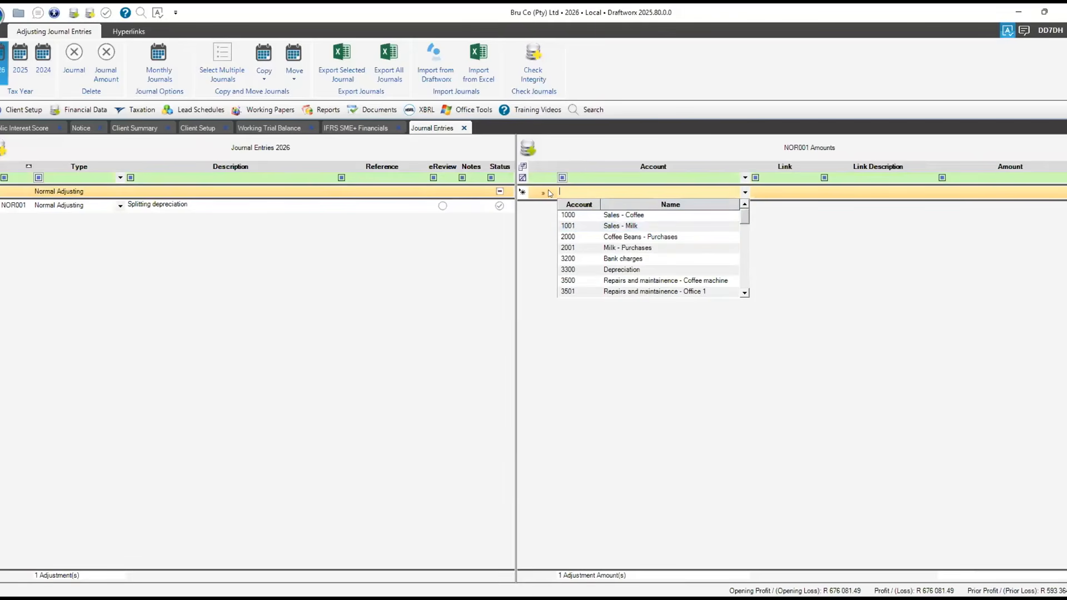
{"action": "left_click", "coordinate": [528, 194]}
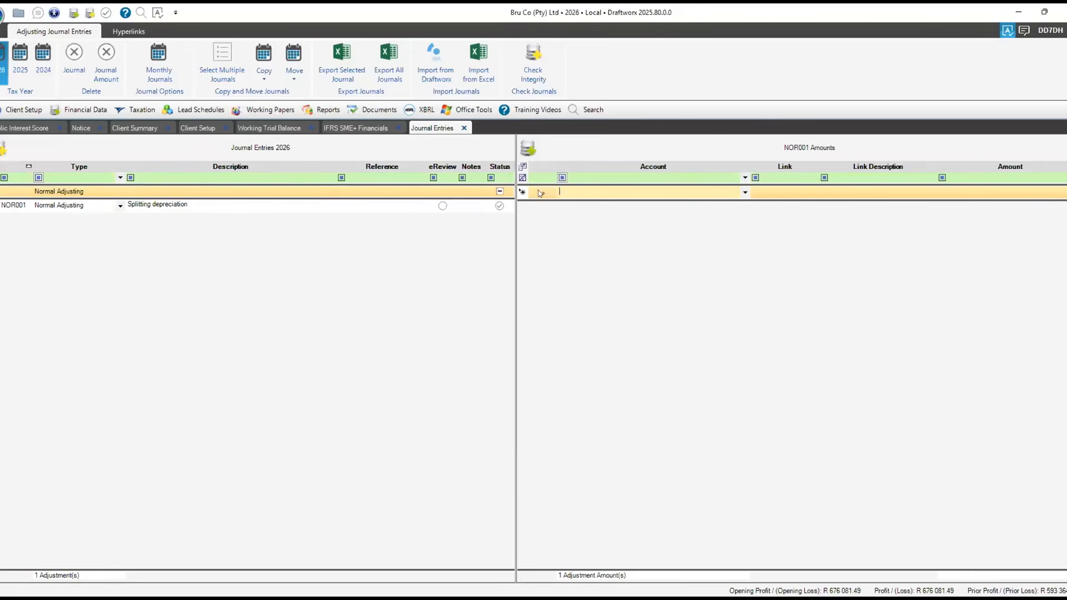
{"action": "left_click", "coordinate": [534, 193]}
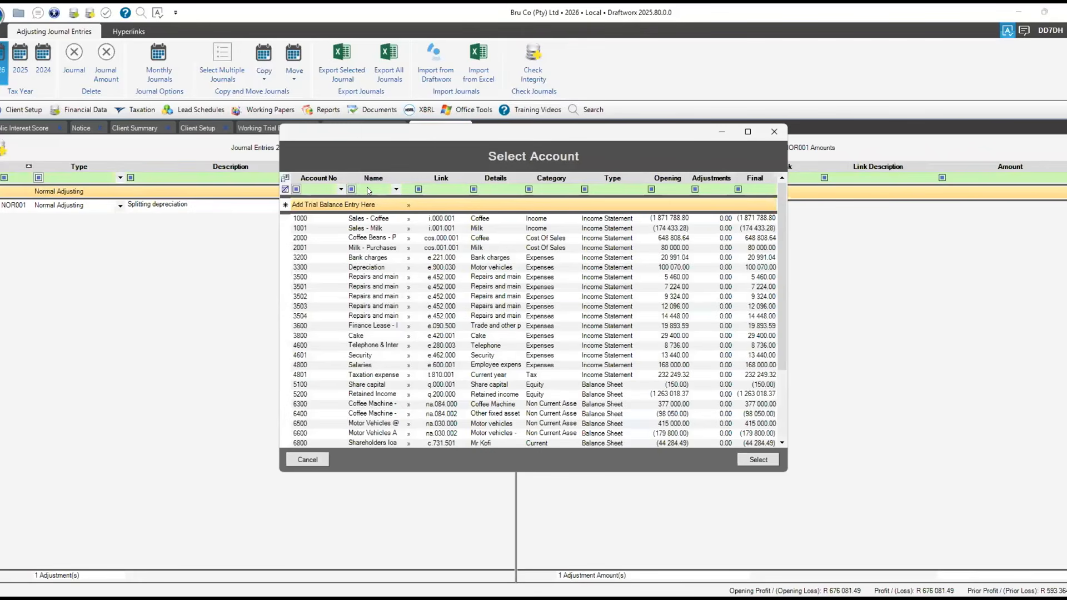
{"action": "type", "text": "depr"}
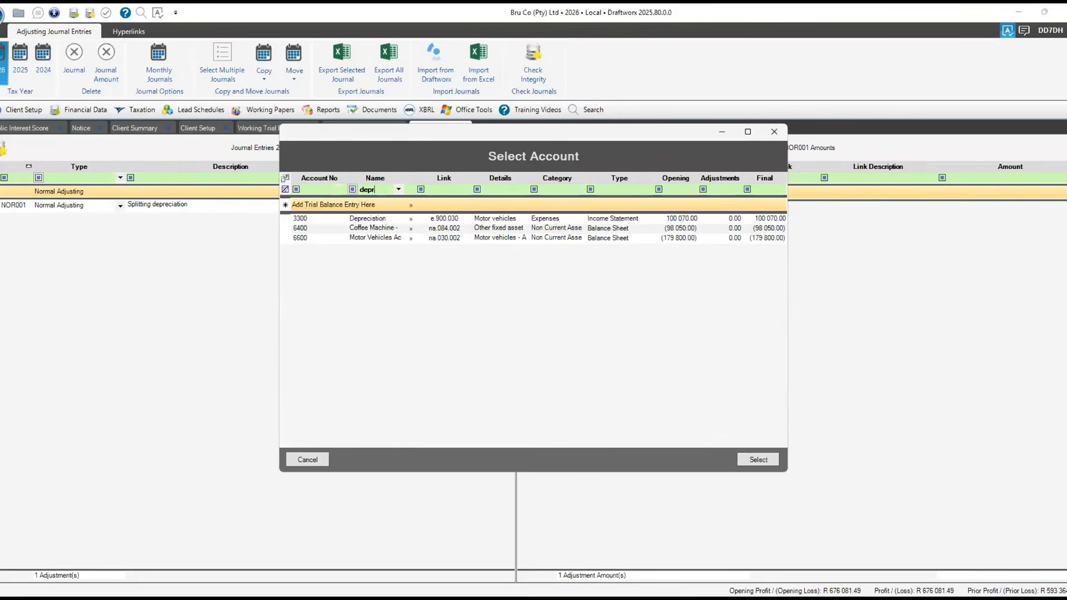
{"action": "double_click", "coordinate": [361, 222]}
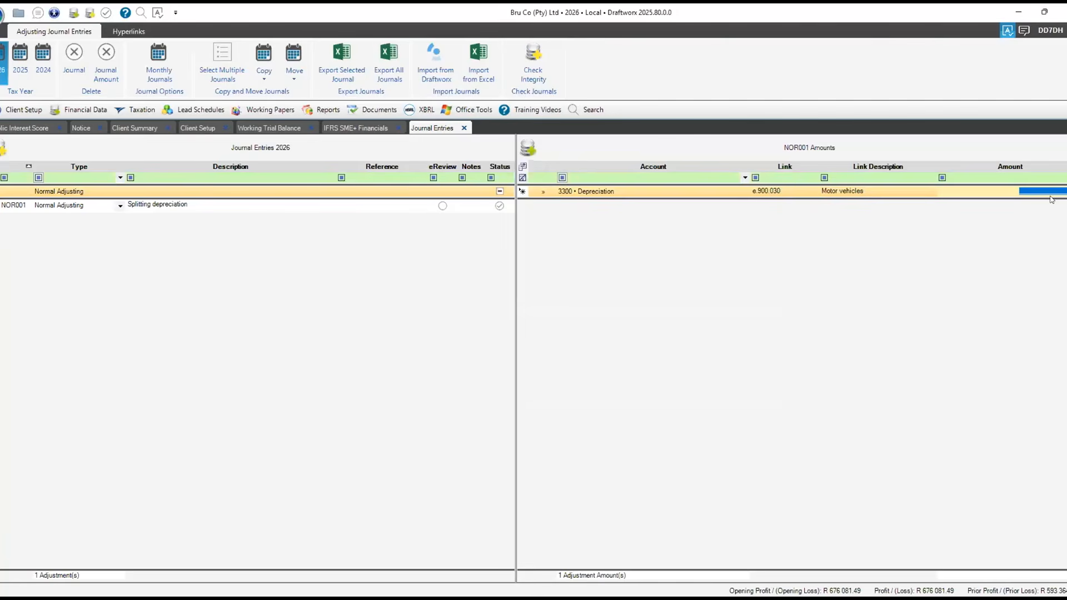
{"action": "type", "text": "1"}
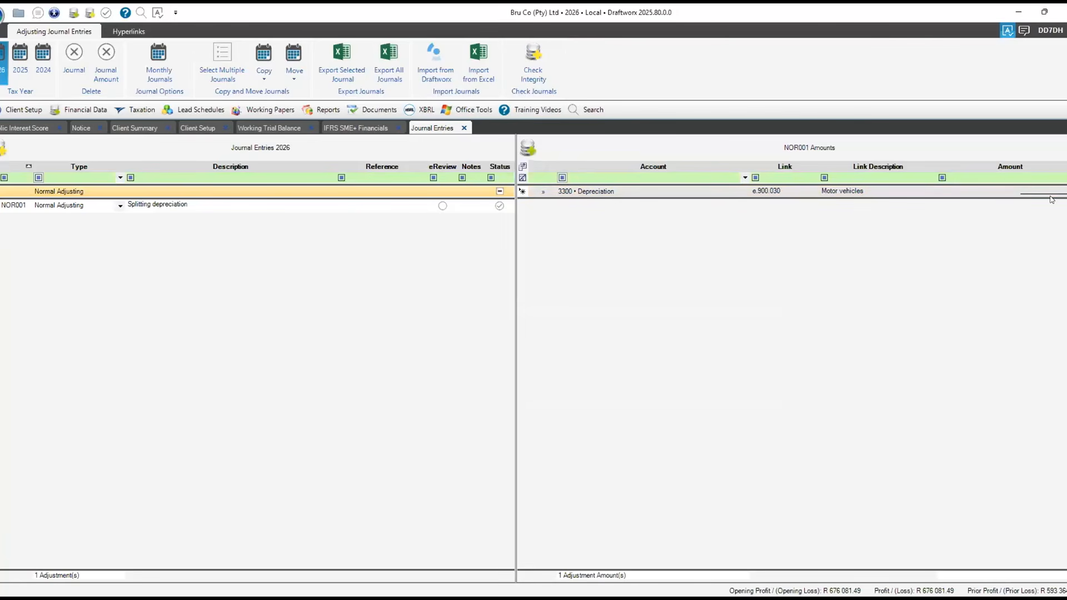
{"action": "type", "text": "3688"}
{"action": "key", "text": "Return"}
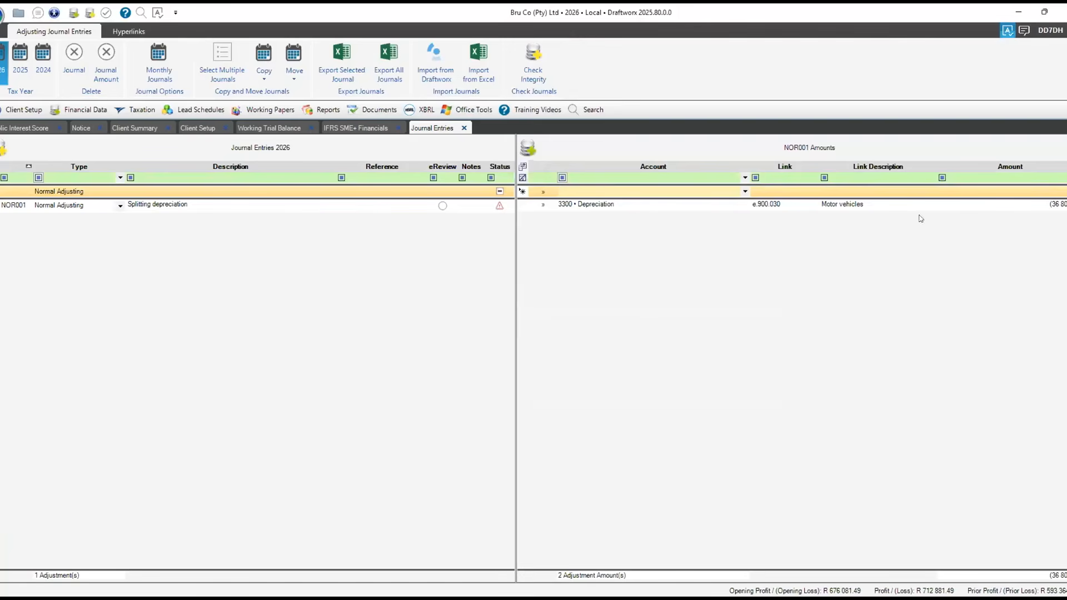
Start a new trial balance account for the journal's second line, numbered DEP001 and named "Depreciation coffee machine"
{"action": "left_click", "coordinate": [497, 205]}
{"action": "left_click", "coordinate": [544, 193]}
{"action": "left_click", "coordinate": [374, 192]}
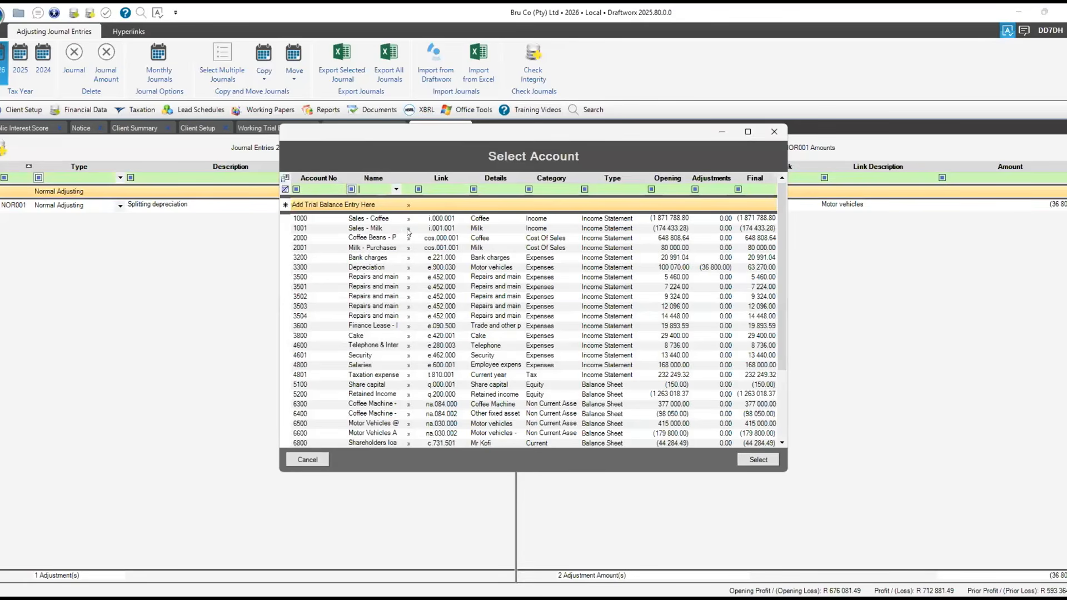
{"action": "left_click", "coordinate": [323, 203]}
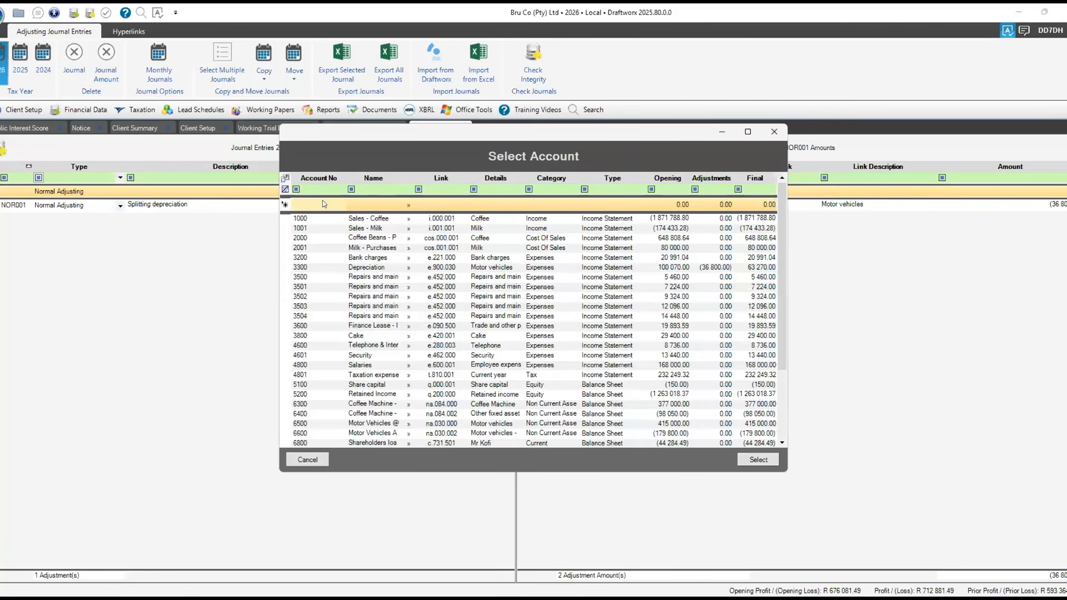
{"action": "type", "text": "DEP001"}
{"action": "left_click", "coordinate": [369, 209]}
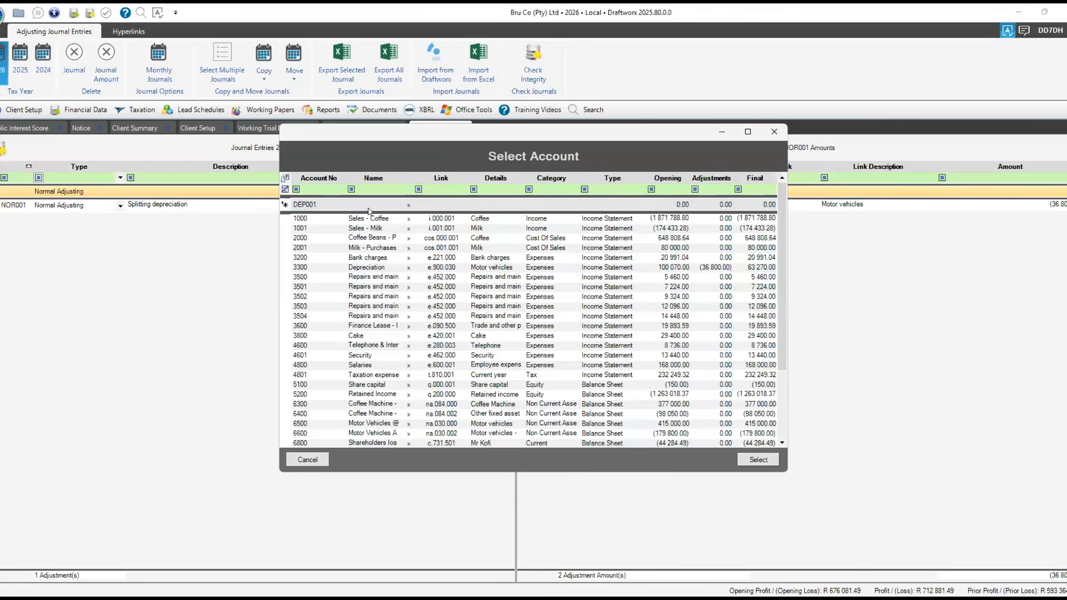
{"action": "type", "text": "Depr"}
{"action": "type", "text": "eciation "}
{"action": "type", "text": "coffee ma"}
{"action": "type", "text": "chine"}
Link account DEP001 to e.900.084, Depreciation - Other fixed asset 1, and save the new account
{"action": "left_click", "coordinate": [409, 205]}
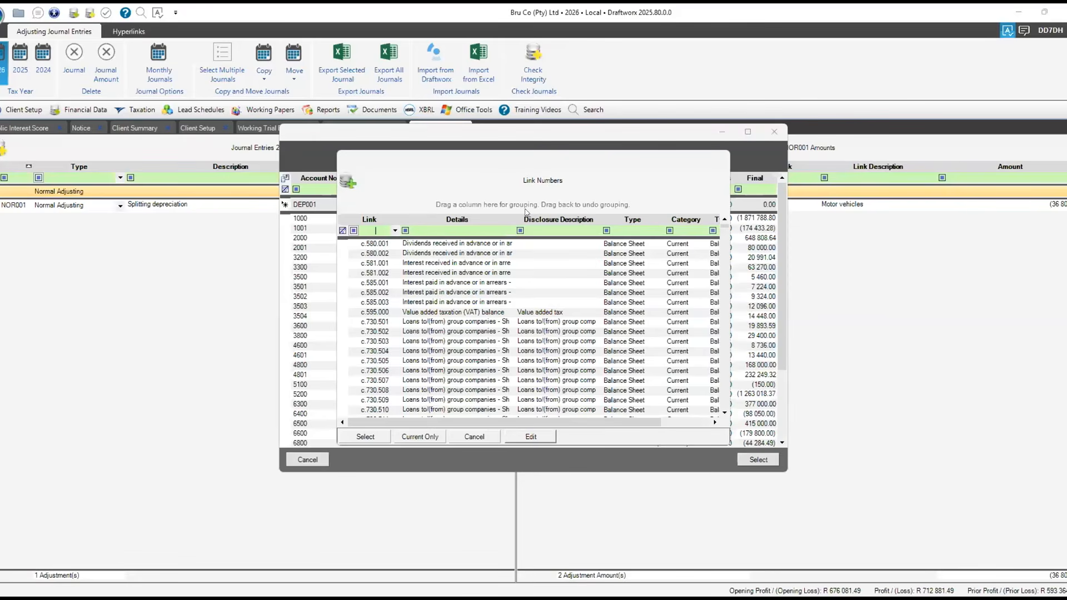
{"action": "left_click_drag", "start_coordinate": [528, 159], "coordinate": [531, 157]}
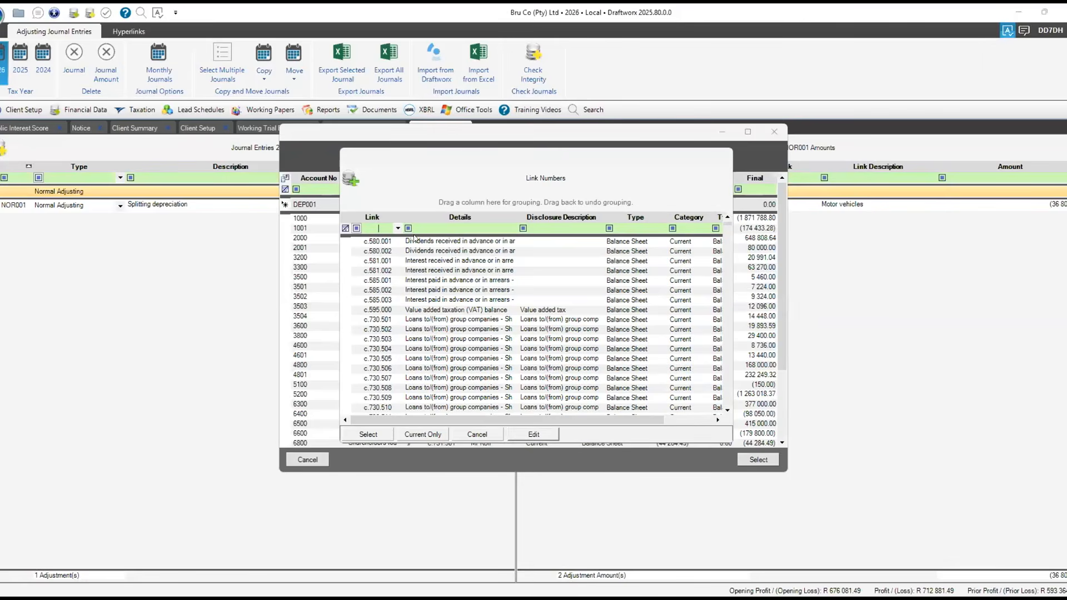
{"action": "type", "text": "e."}
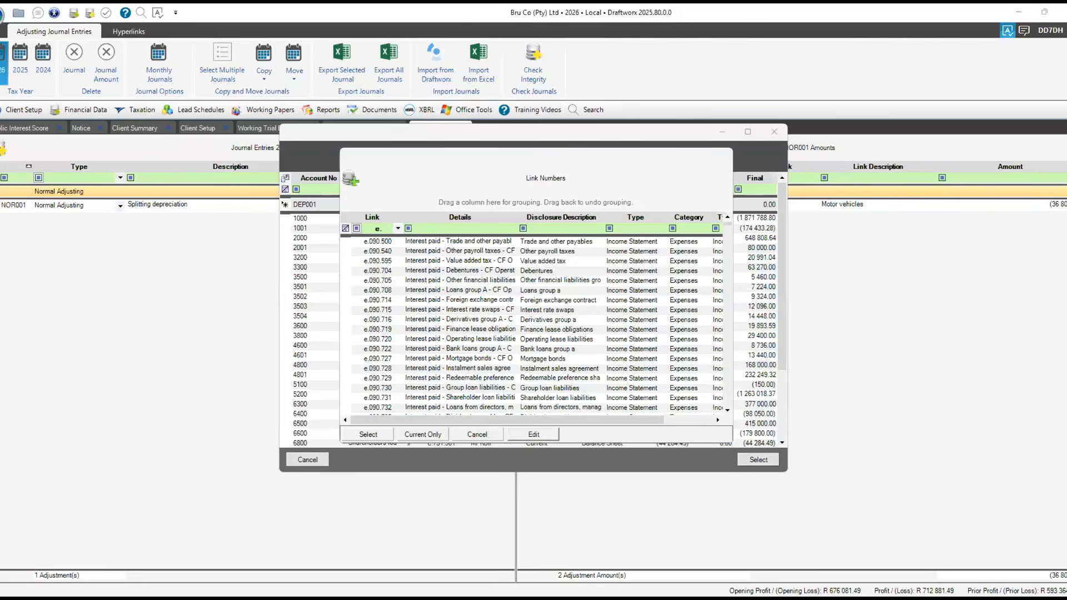
{"action": "type", "text": "900"}
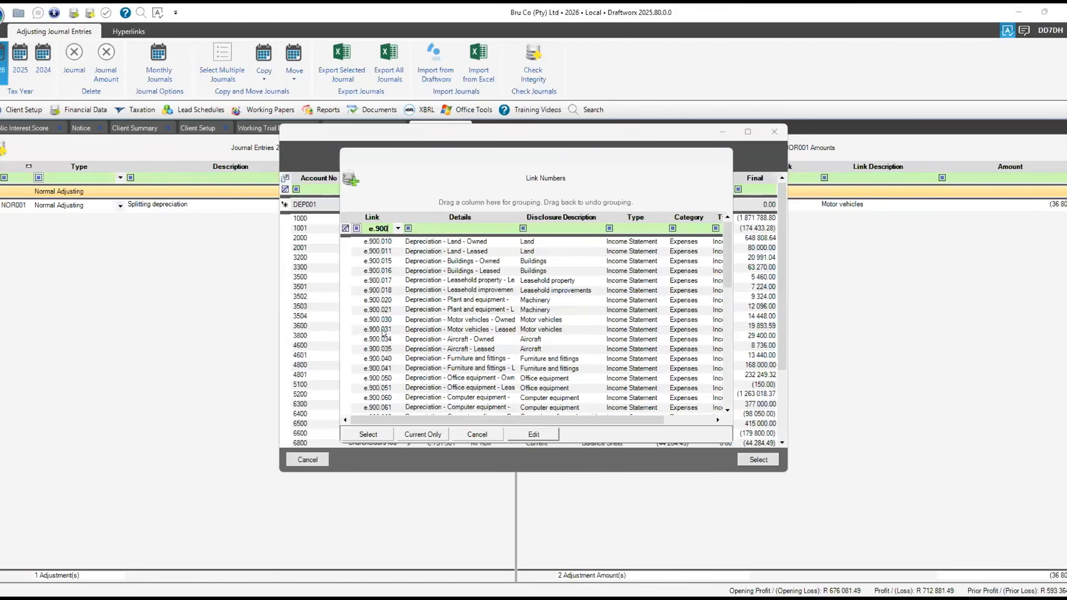
{"action": "type", "text": ".084"}
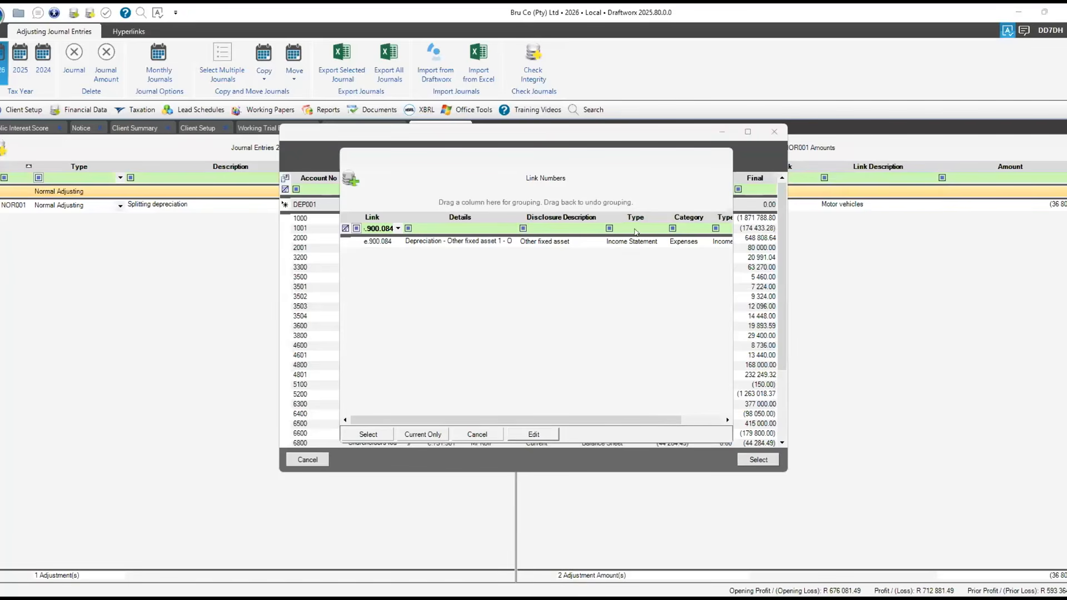
{"action": "left_click", "coordinate": [447, 241]}
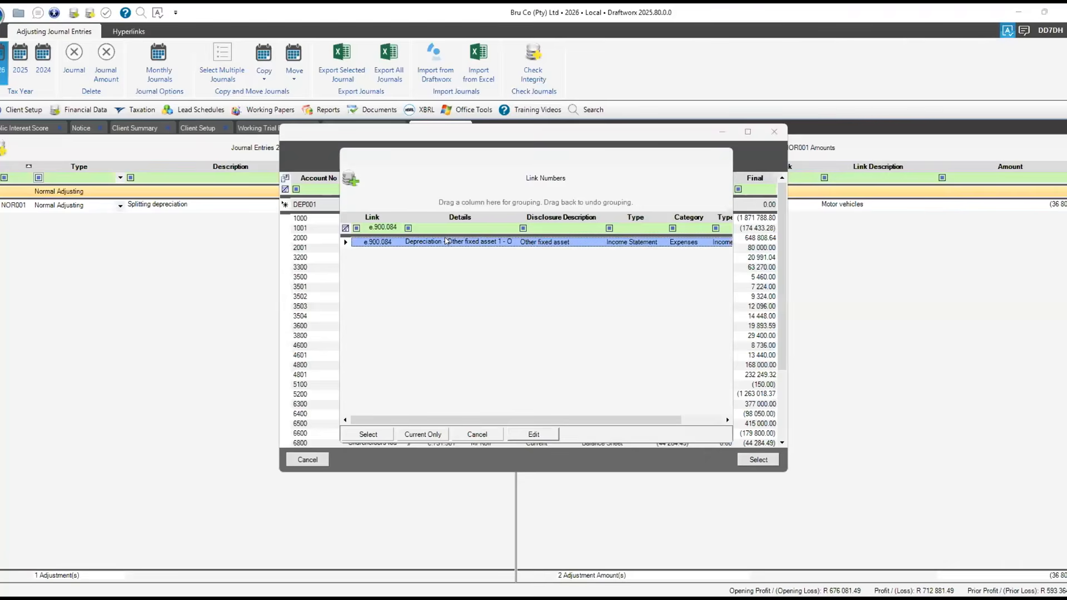
{"action": "double_click", "coordinate": [447, 241]}
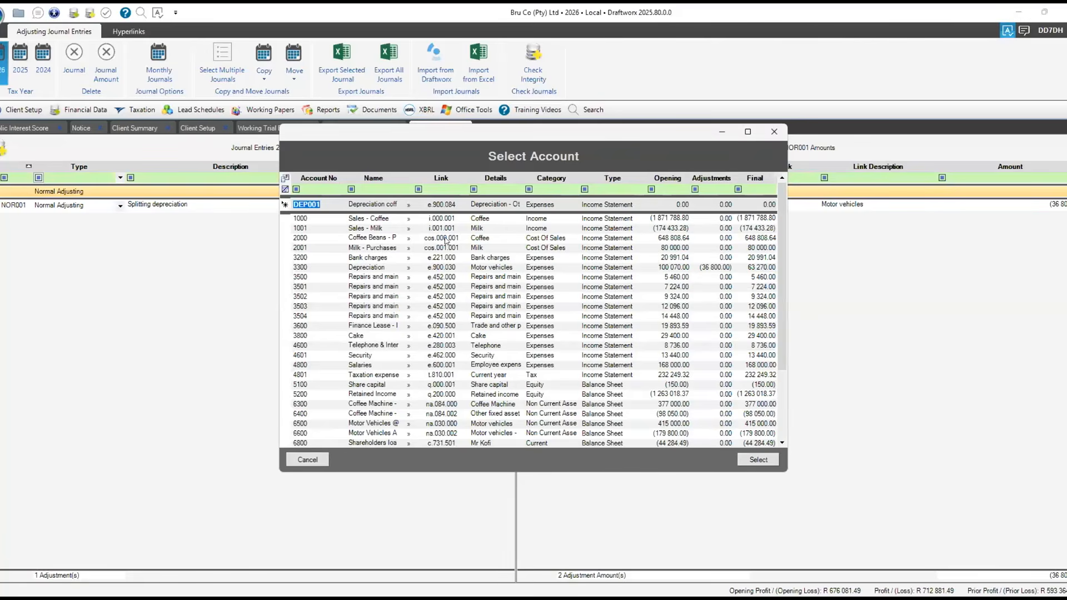
{"action": "key", "text": "Return"}
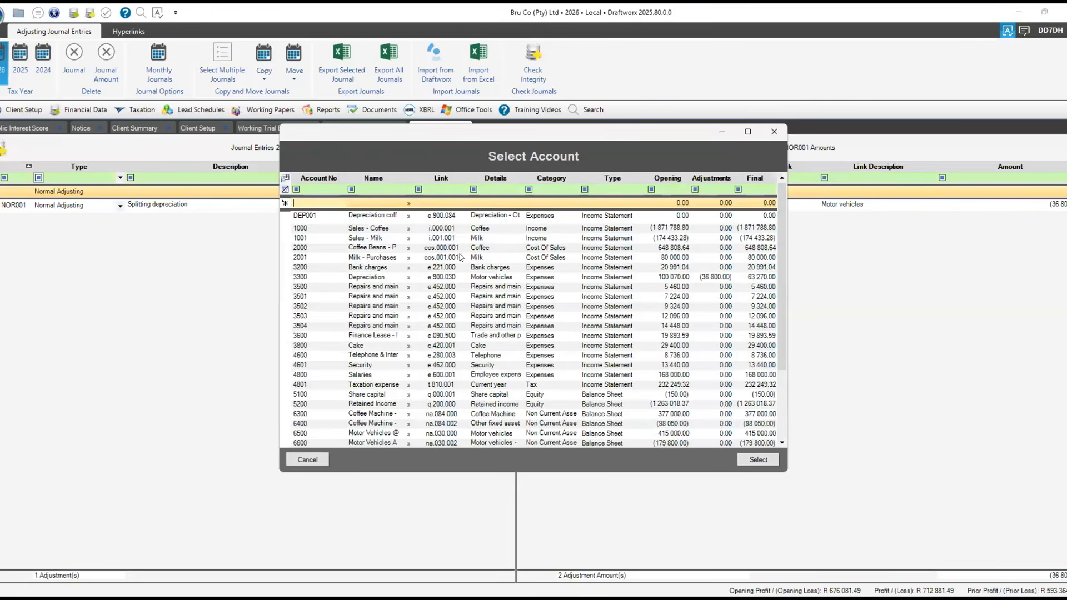
Add DEP001 Depreciation coffee machine to the journal with a debit amount of 36 800
{"action": "left_click", "coordinate": [361, 217]}
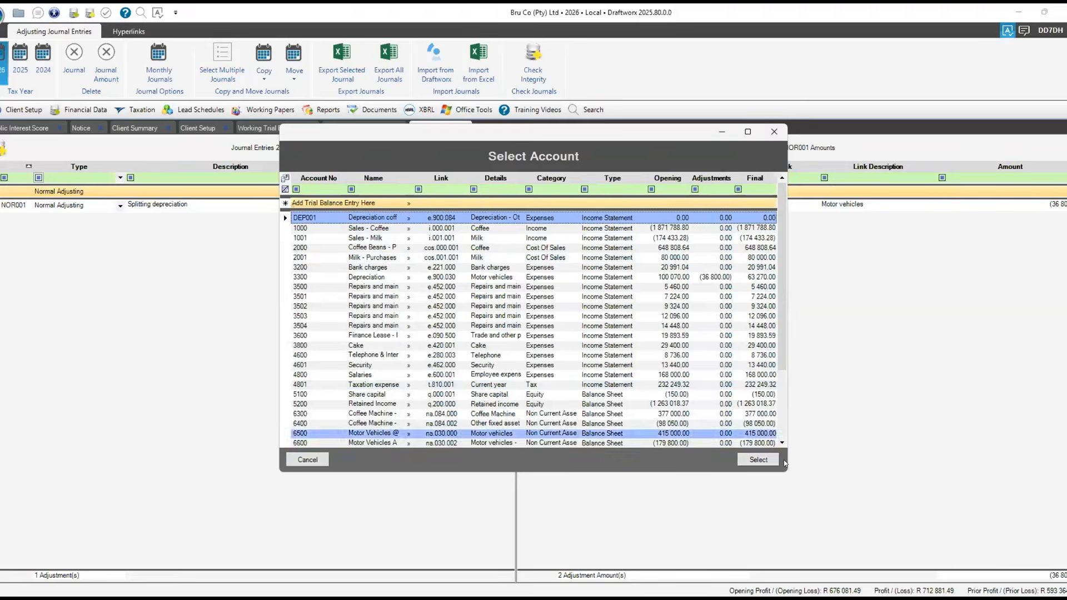
{"action": "left_click", "coordinate": [764, 460]}
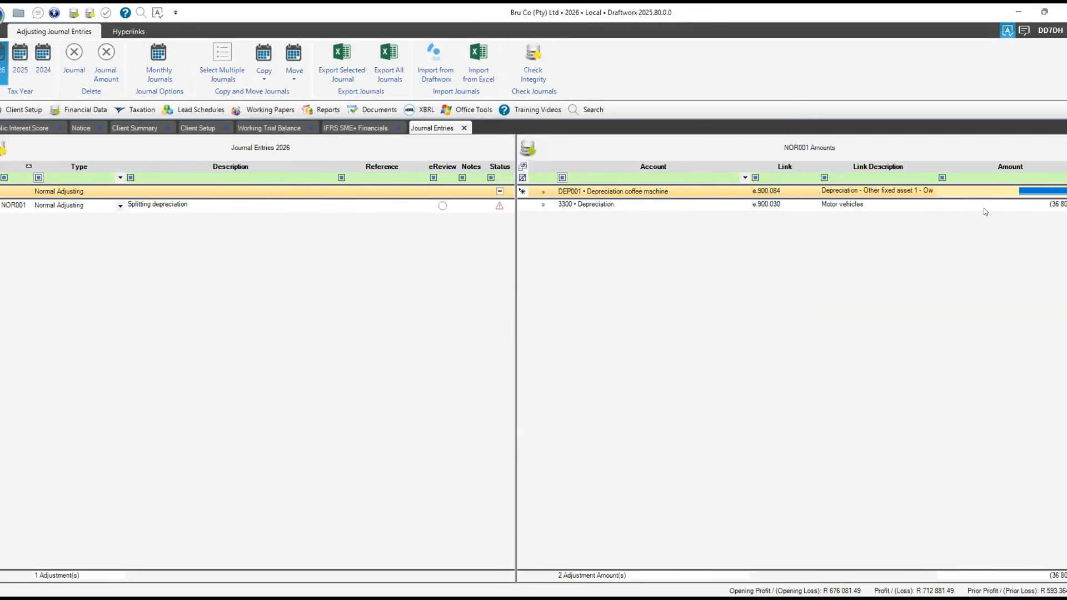
{"action": "type", "text": "2800"}
{"action": "key", "text": "Return"}
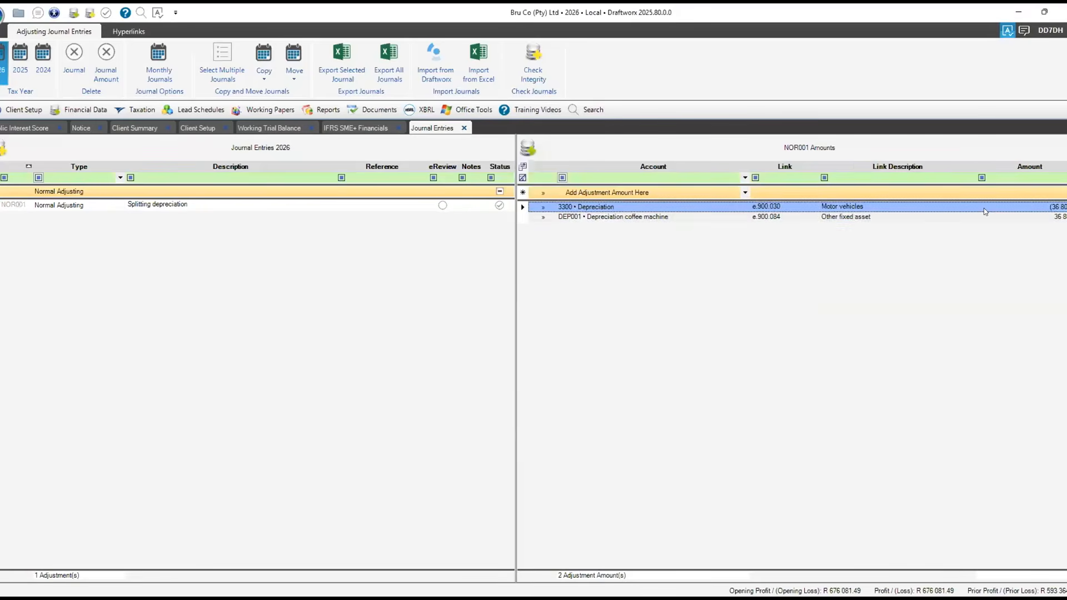
{"action": "left_click", "coordinate": [482, 209]}
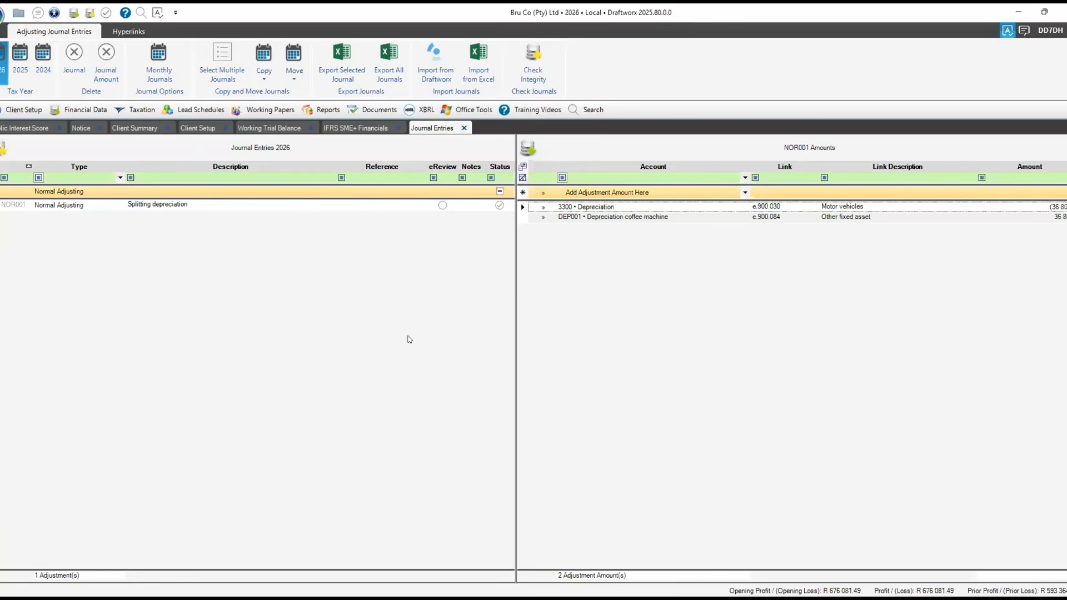
Return to the IFRS SME+ Financials and check the 2026 motor vehicles depreciation and the Difference row
{"action": "left_click", "coordinate": [354, 128]}
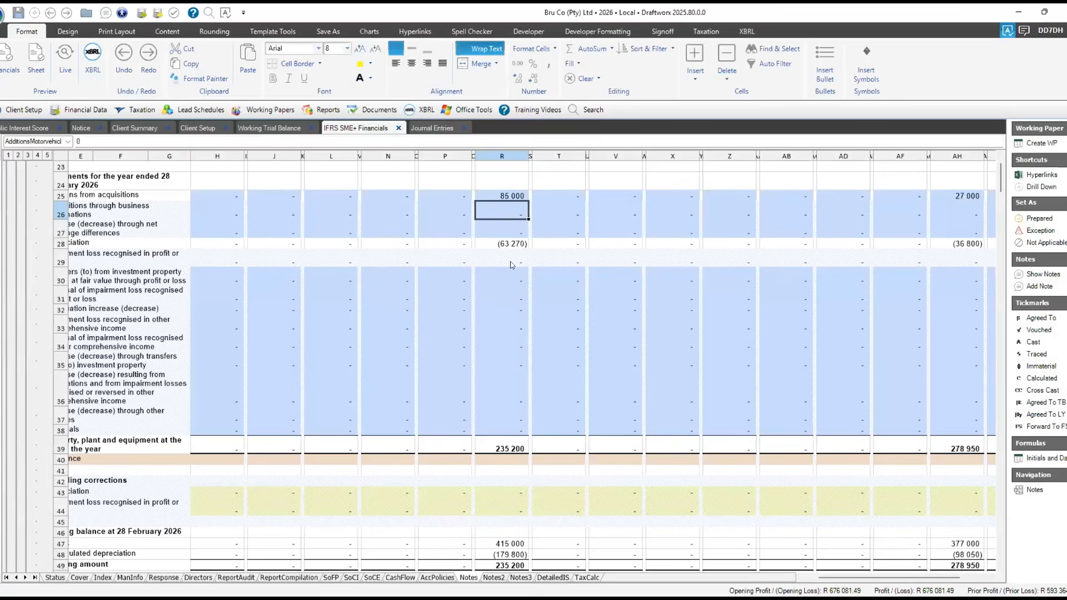
{"action": "left_click", "coordinate": [507, 246]}
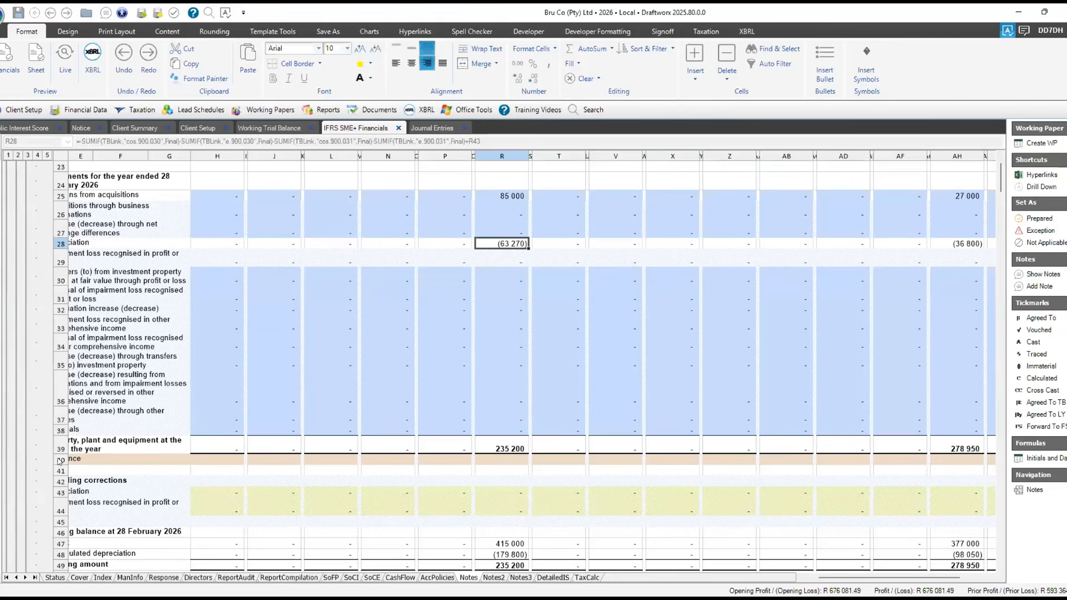
{"action": "left_click", "coordinate": [240, 462]}
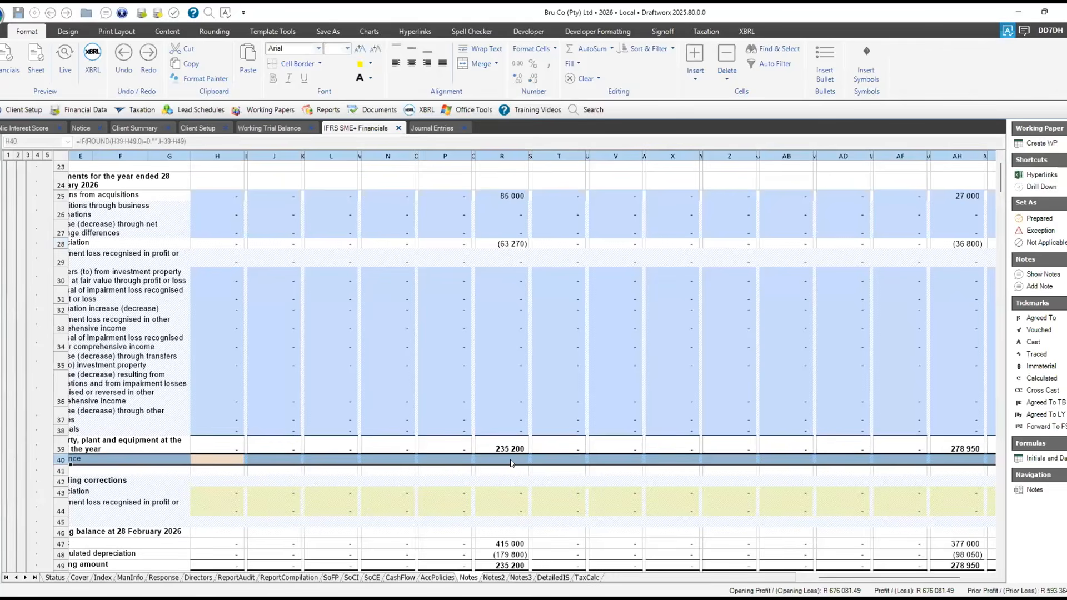
Check the Status sheet's property, plant and equipment recon and follow its note link to examine the 2025 motor vehicles difference
{"action": "left_click", "coordinate": [55, 578]}
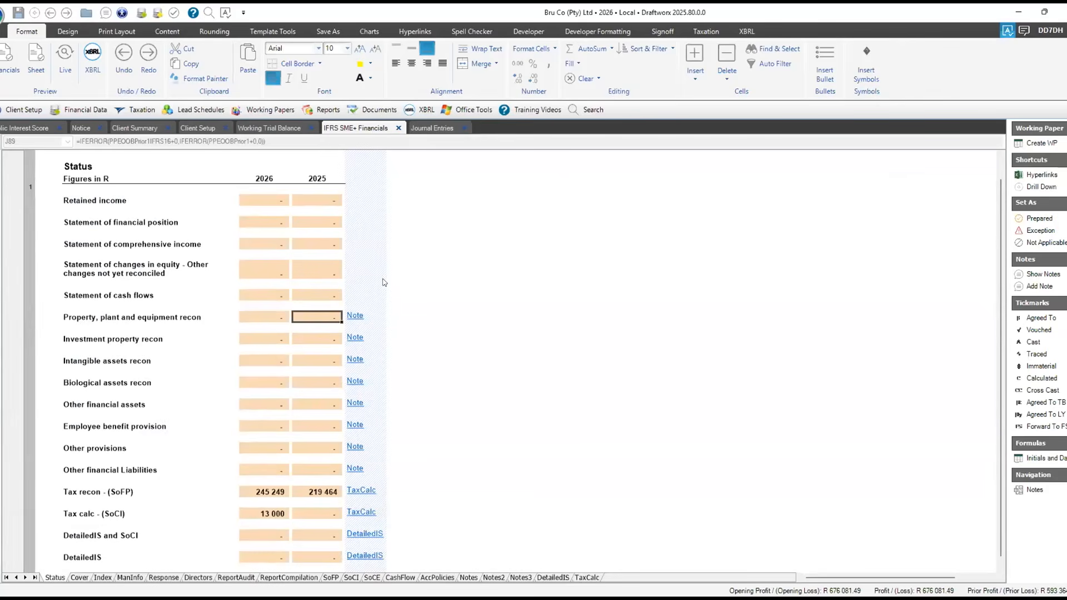
{"action": "left_click", "coordinate": [355, 315]}
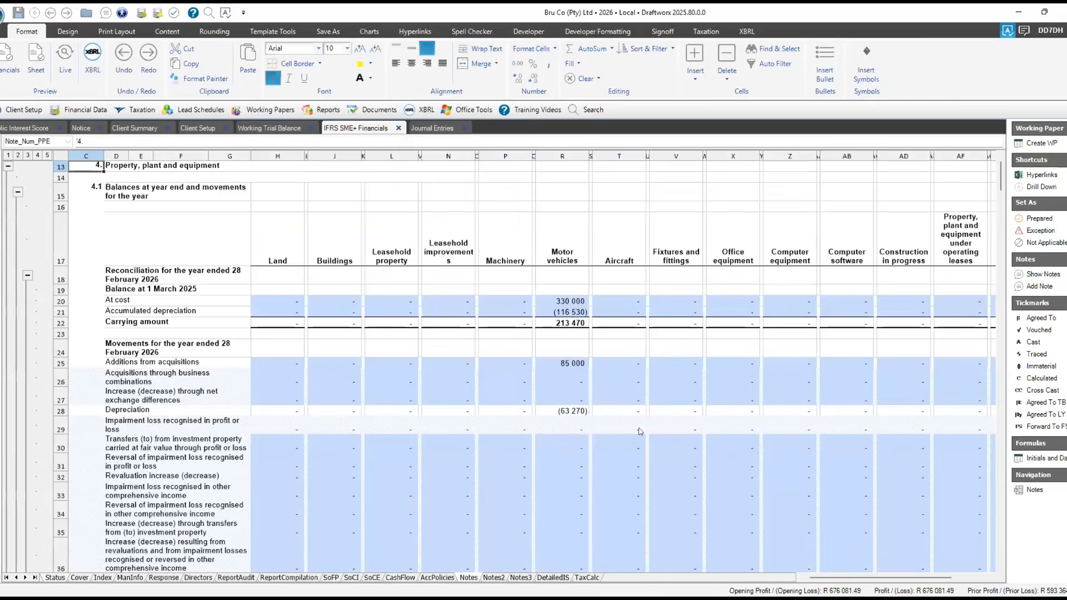
{"action": "scroll", "coordinate": [747, 432], "scroll_direction": "down", "scroll_amount": 14}
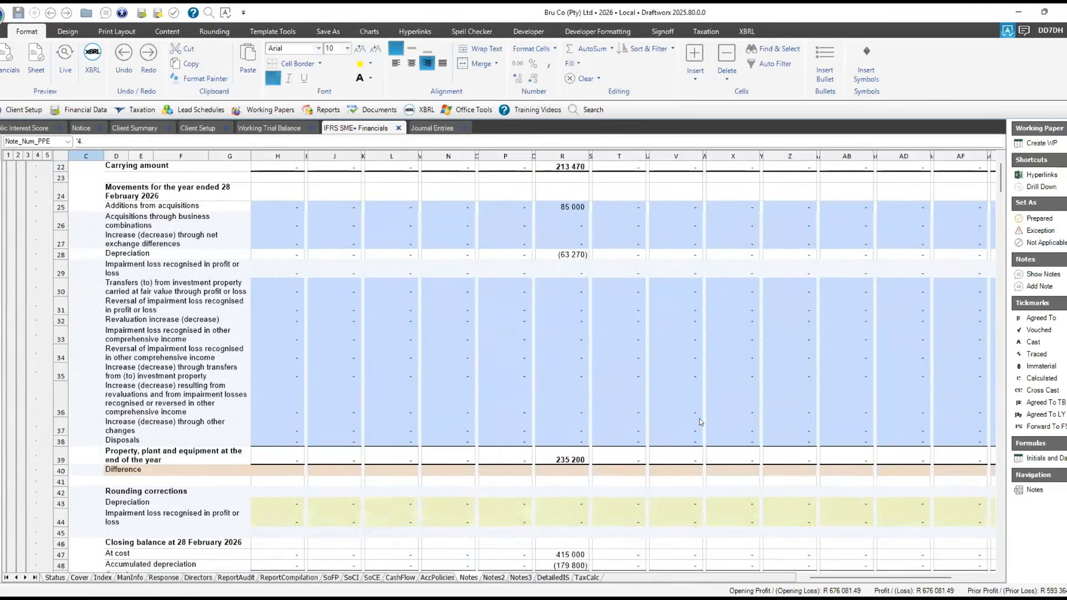
{"action": "scroll", "coordinate": [601, 388], "scroll_direction": "down", "scroll_amount": 3}
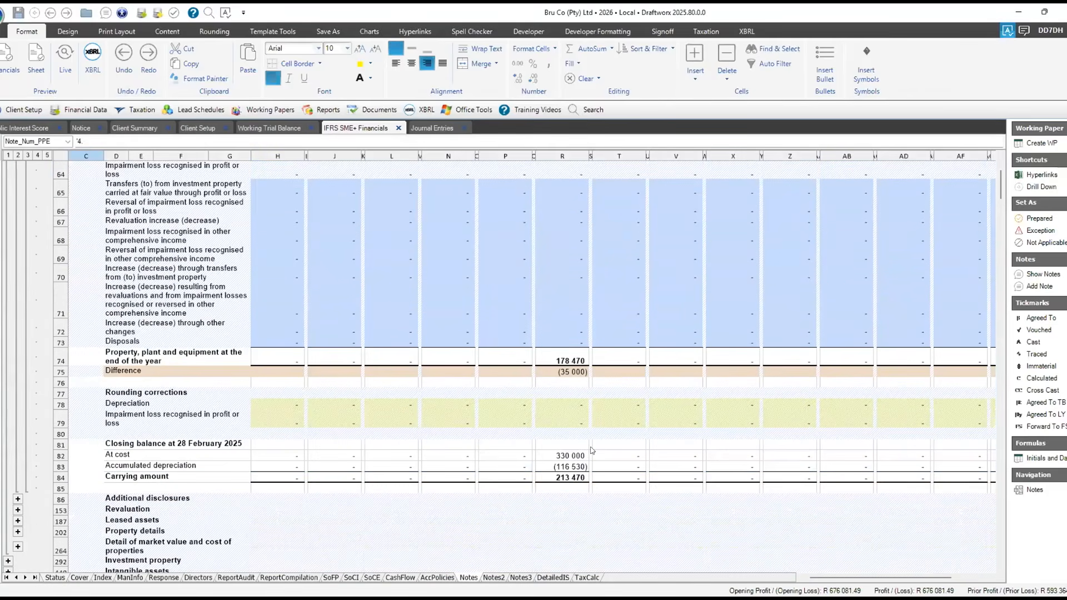
{"action": "scroll", "coordinate": [592, 450], "scroll_direction": "up", "scroll_amount": 3}
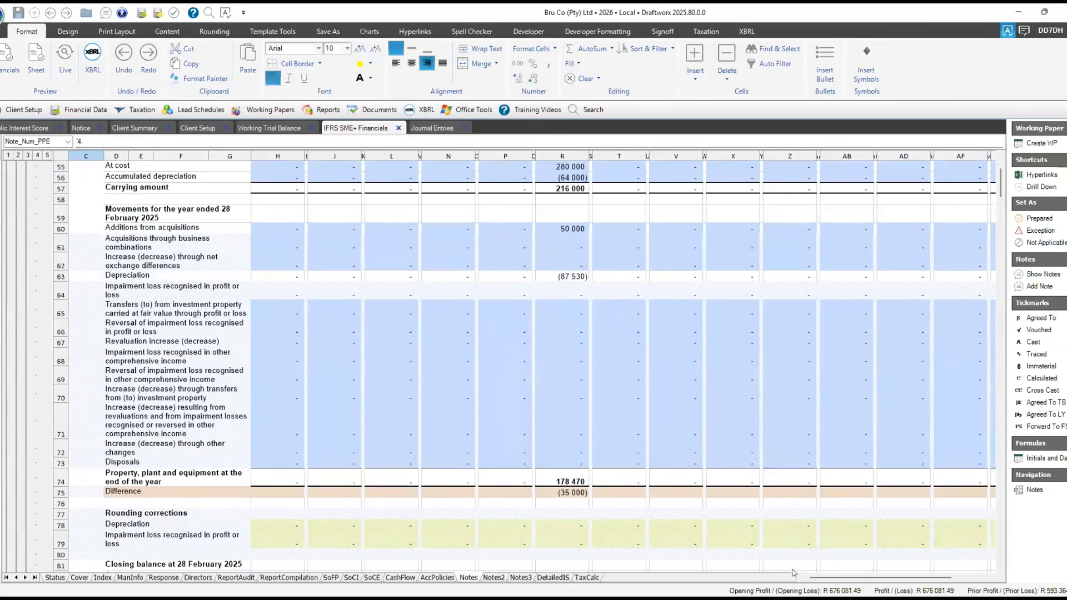
Close Journal Entries and enter a 35 000 depreciation rounding correction for motor vehicles in the 2025 property, plant and equipment movements
{"action": "left_click_drag", "start_coordinate": [812, 579], "coordinate": [833, 580]}
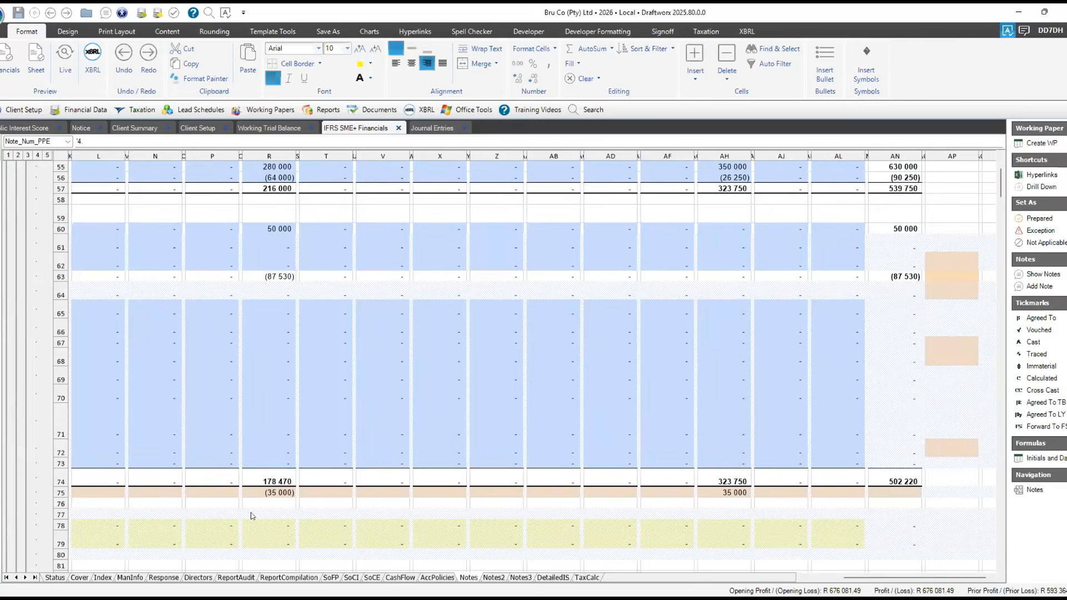
{"action": "left_click", "coordinate": [464, 129]}
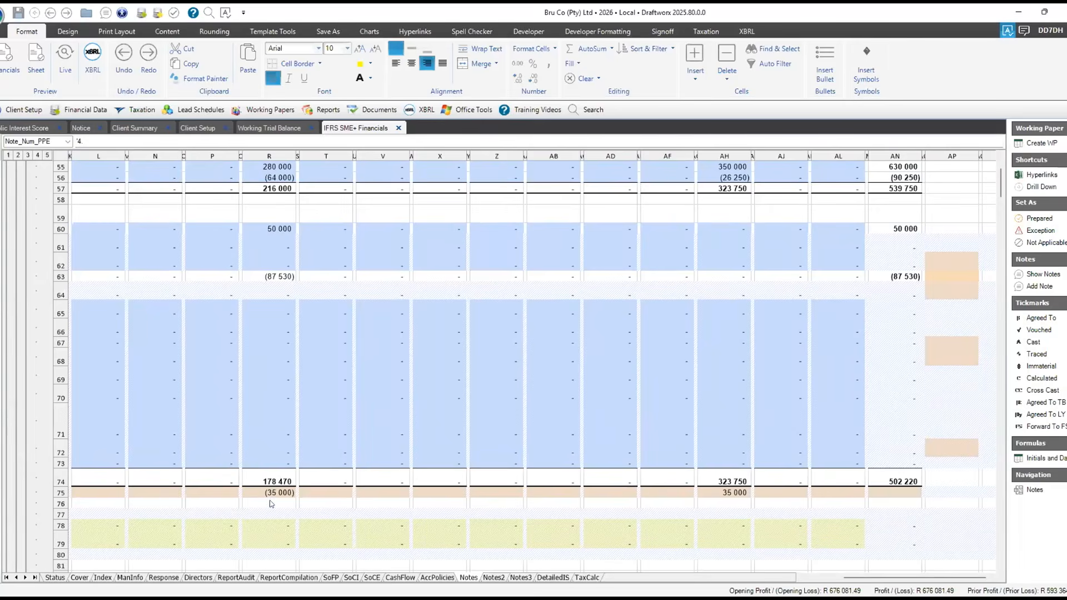
{"action": "left_click", "coordinate": [269, 527]}
{"action": "key", "text": "Left"}
{"action": "key", "text": "Left"}
{"action": "key", "text": "Left"}
{"action": "key", "text": "Left"}
{"action": "key", "text": "Left"}
{"action": "key", "text": "Left"}
{"action": "key", "text": "Left"}
{"action": "key", "text": "Left"}
{"action": "key", "text": "Left"}
{"action": "key", "text": "Left"}
{"action": "key", "text": "Left"}
{"action": "key", "text": "Left"}
{"action": "key", "text": "Left"}
{"action": "key", "text": "Left"}
{"action": "key", "text": "Left"}
{"action": "key", "text": "Left"}
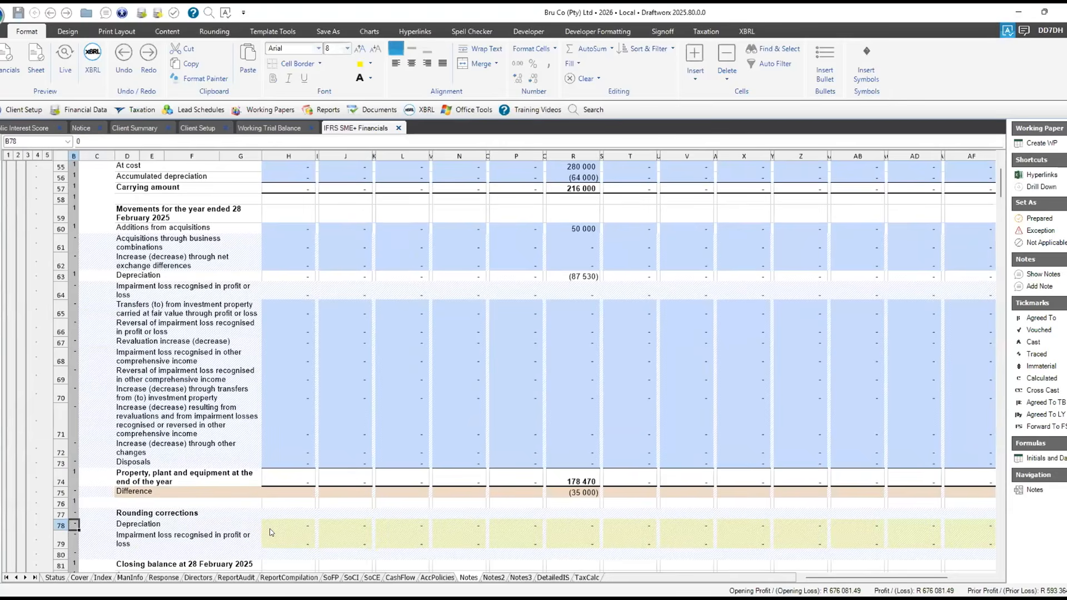
{"action": "left_click", "coordinate": [581, 526]}
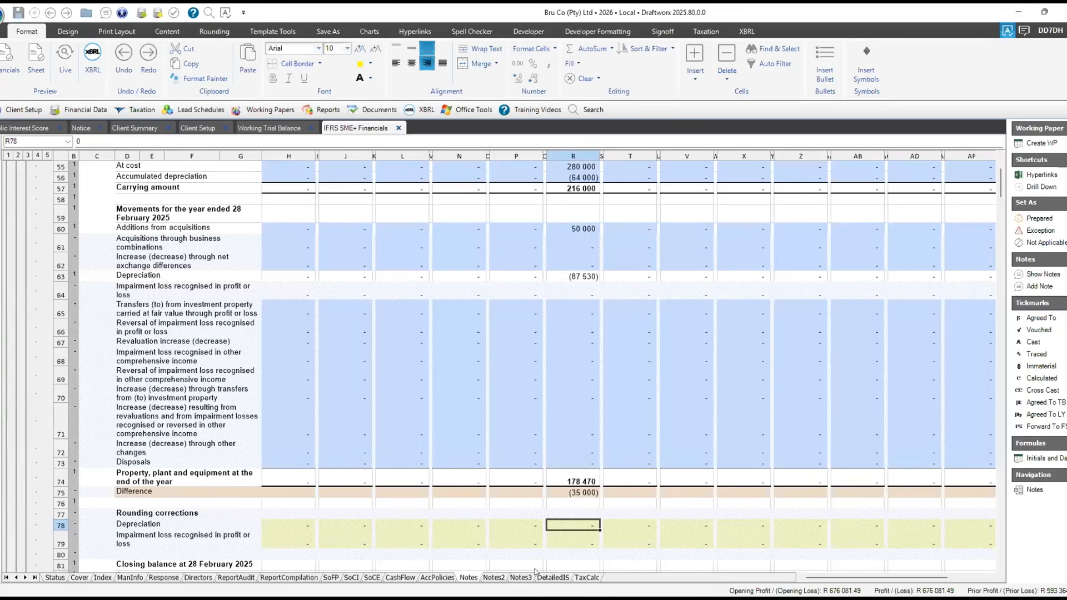
{"action": "type", "text": "35"}
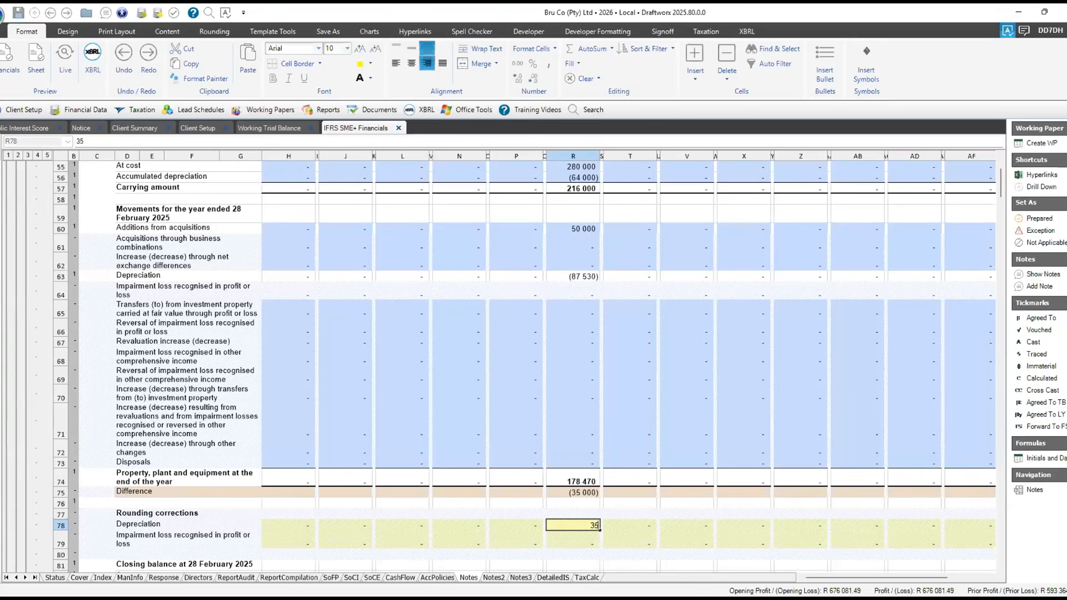
{"action": "key", "text": "Tab"}
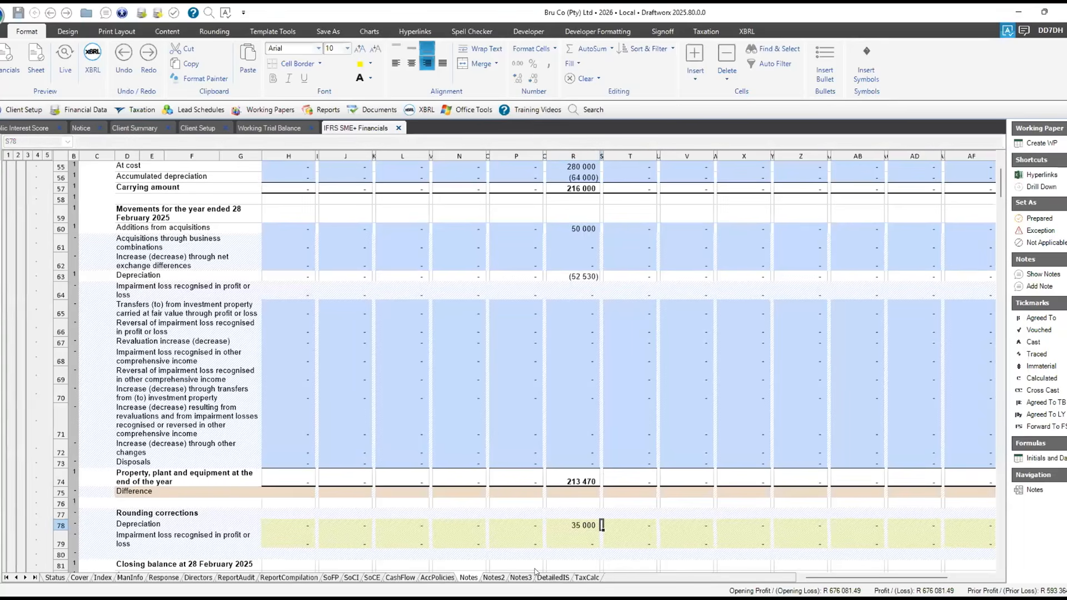
Enter a -35 000 depreciation rounding correction for other fixed asset 1 (column AH) in the 2025 movements and recheck the Status sheet
{"action": "key", "text": "Right"}
{"action": "key", "text": "Right"}
{"action": "key", "text": "Right"}
{"action": "key", "text": "Right"}
{"action": "key", "text": "Right"}
{"action": "key", "text": "Right"}
{"action": "key", "text": "Right"}
{"action": "key", "text": "Right"}
{"action": "key", "text": "Right"}
{"action": "key", "text": "Right"}
{"action": "key", "text": "Right"}
{"action": "key", "text": "Right"}
{"action": "key", "text": "Right"}
{"action": "key", "text": "Right"}
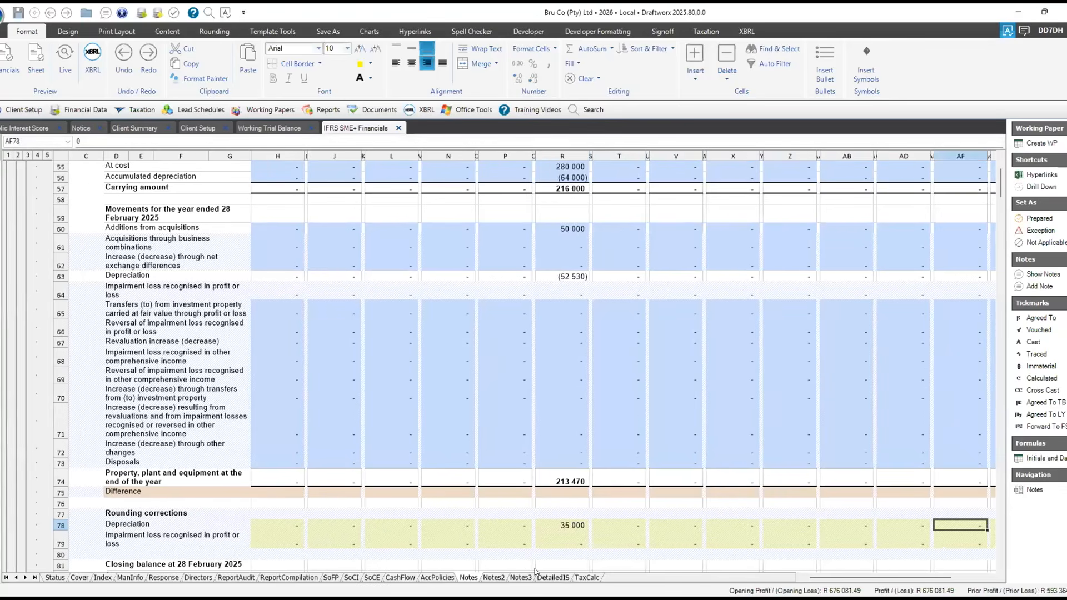
{"action": "key", "text": "Right"}
{"action": "type", "text": "-35000"}
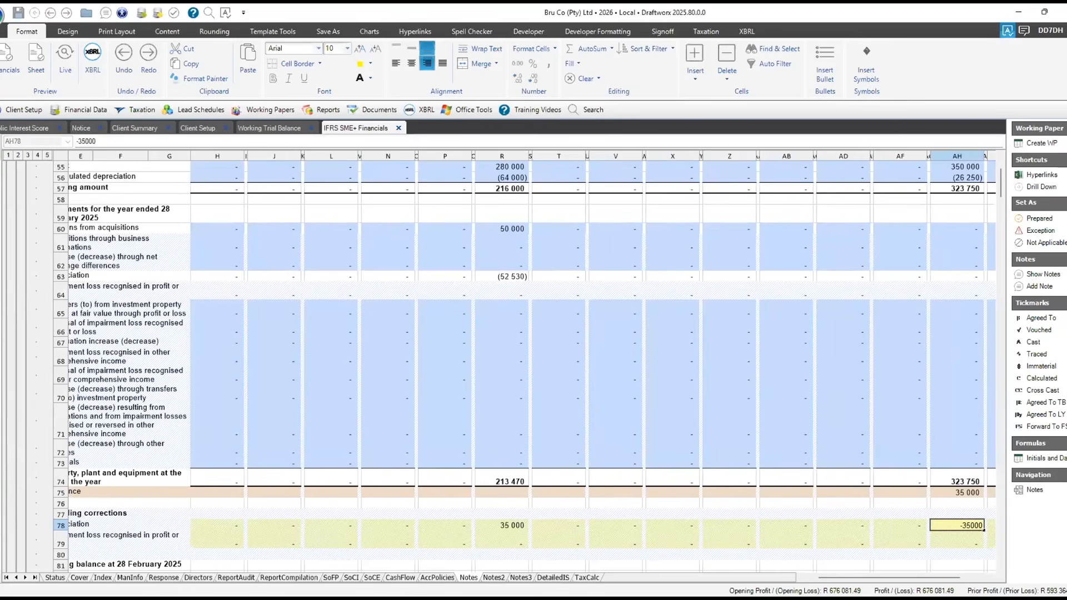
{"action": "key", "text": "Return"}
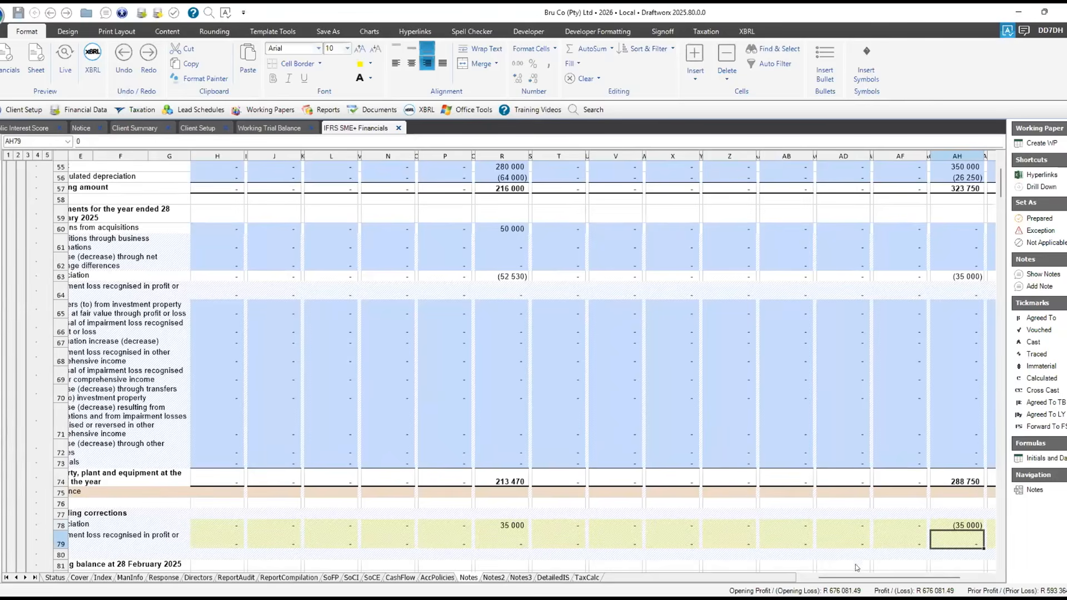
{"action": "scroll", "coordinate": [857, 573], "scroll_direction": "right", "scroll_amount": 1}
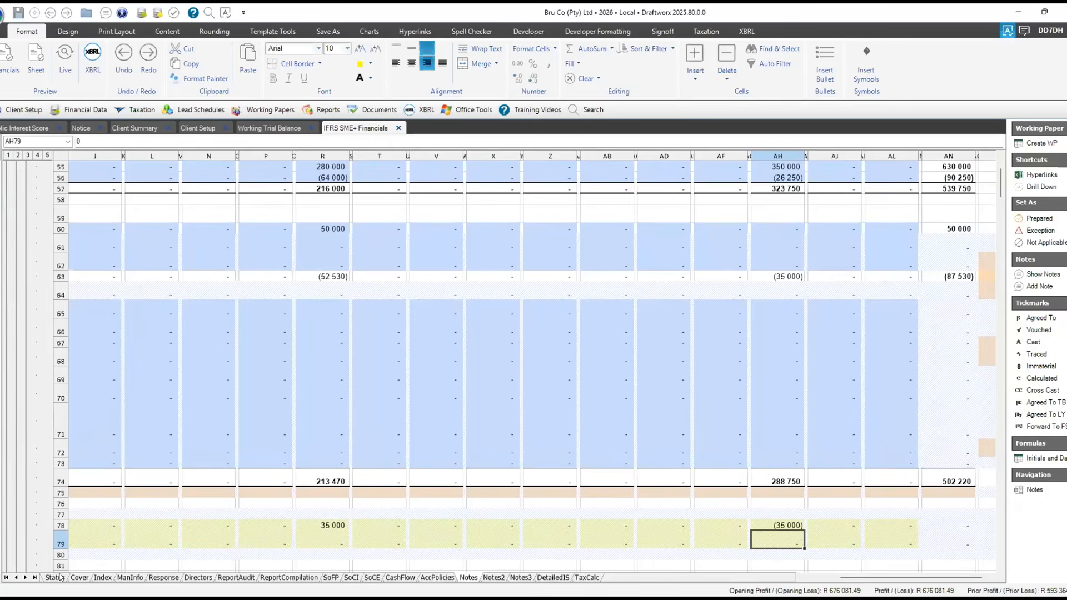
{"action": "scroll", "coordinate": [295, 420], "scroll_direction": "down", "scroll_amount": 1}
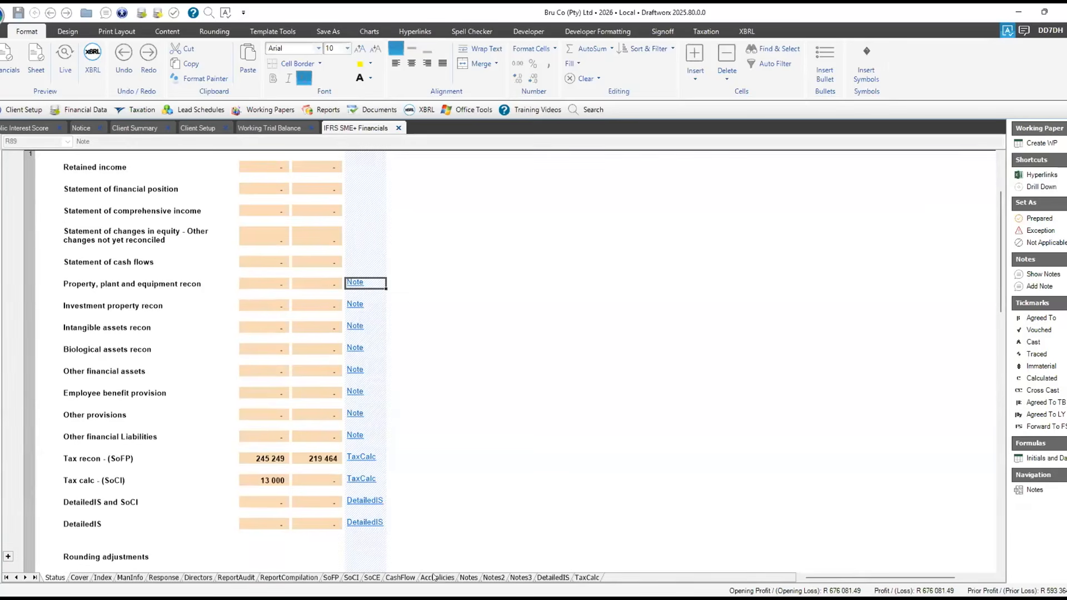
Open the Cover sheet and examine its company heading, report type and preparer details
{"action": "left_click", "coordinate": [81, 578]}
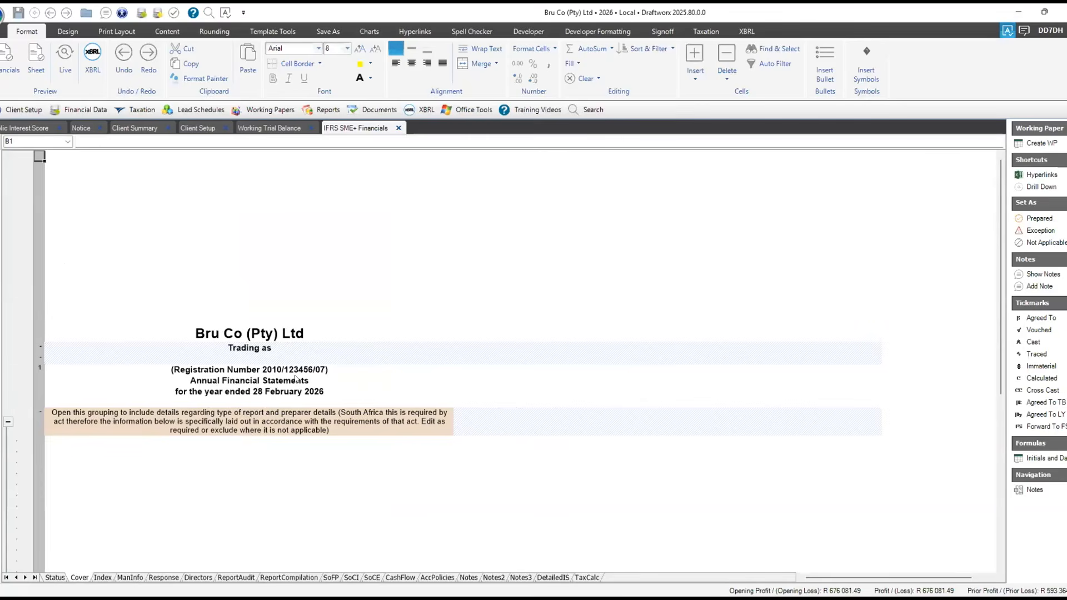
{"action": "scroll", "coordinate": [288, 385], "scroll_direction": "down", "scroll_amount": 1}
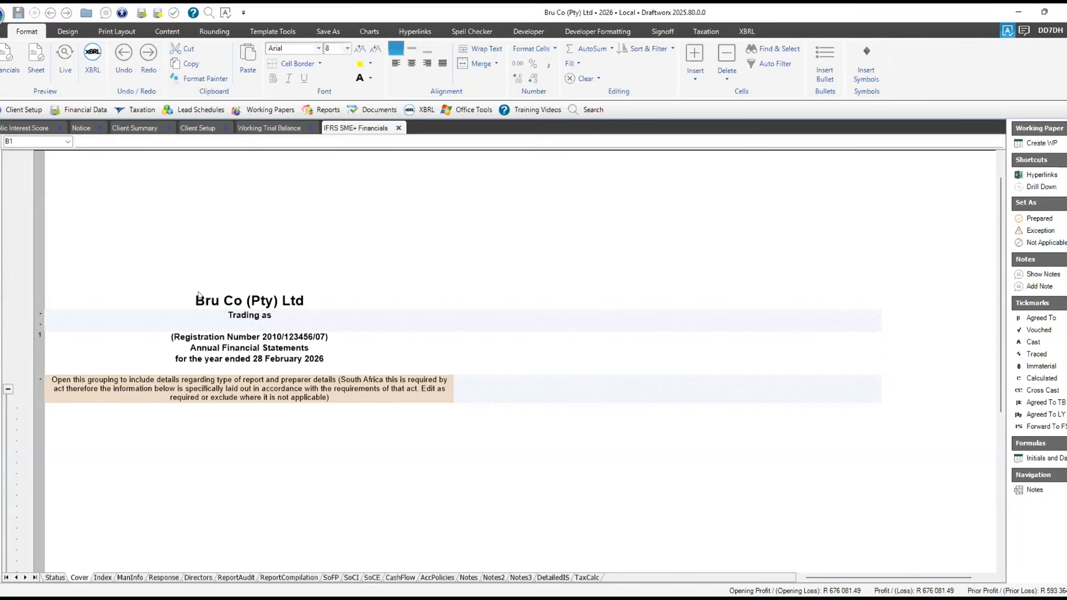
{"action": "scroll", "coordinate": [179, 373], "scroll_direction": "down", "scroll_amount": 2}
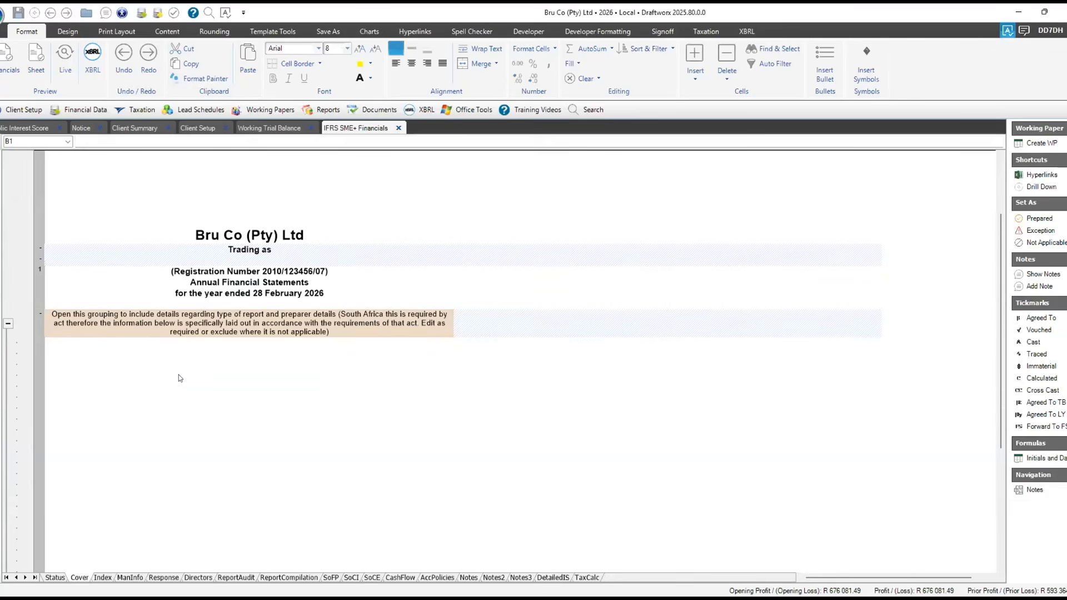
{"action": "scroll", "coordinate": [178, 380], "scroll_direction": "down", "scroll_amount": 5}
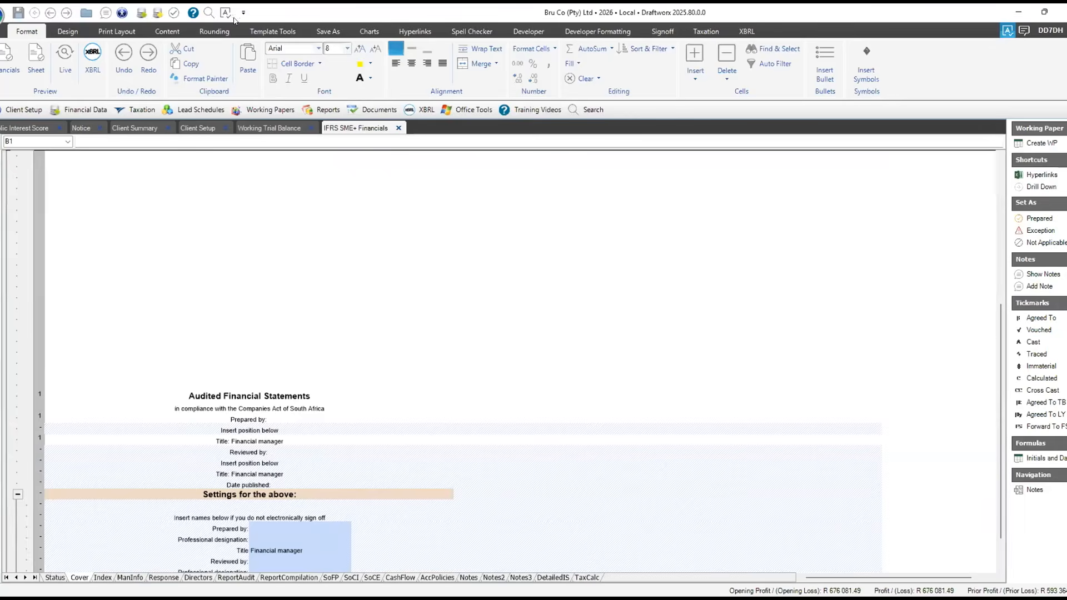
Try replacing the ReportAudit worksheet with ReportReview to compare the Cover's report type wording, and restore ReportAudit
{"action": "left_click", "coordinate": [161, 31]}
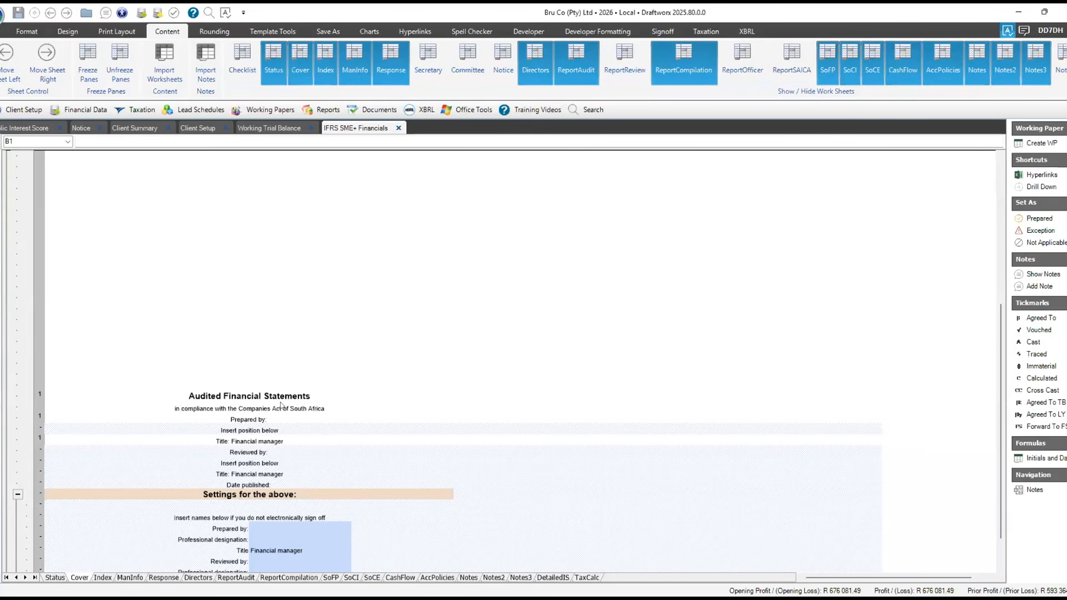
{"action": "left_click", "coordinate": [575, 63]}
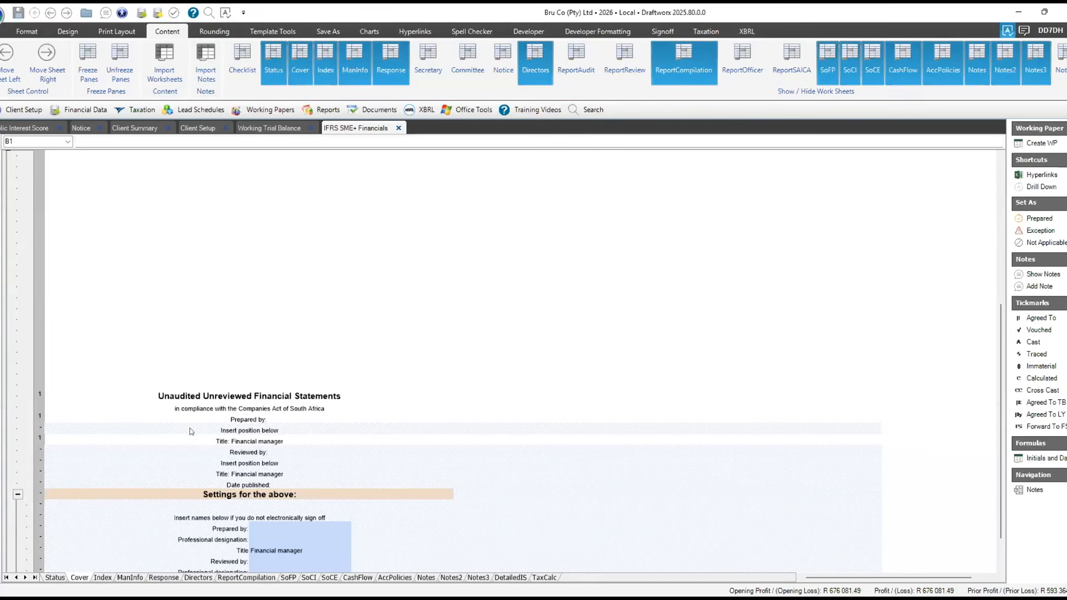
{"action": "left_click", "coordinate": [617, 62]}
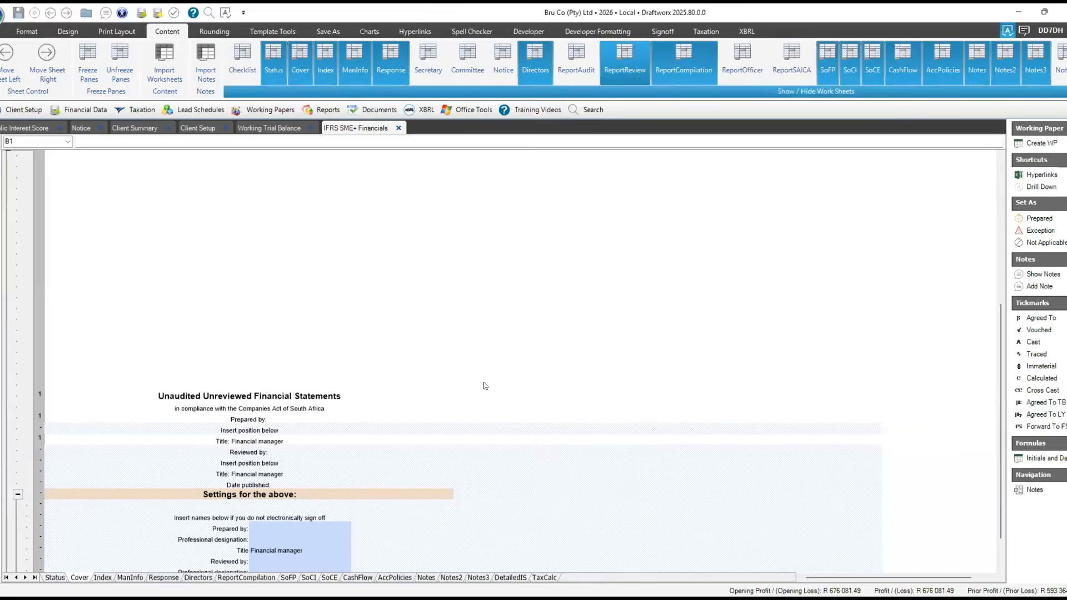
{"action": "left_click", "coordinate": [83, 578]}
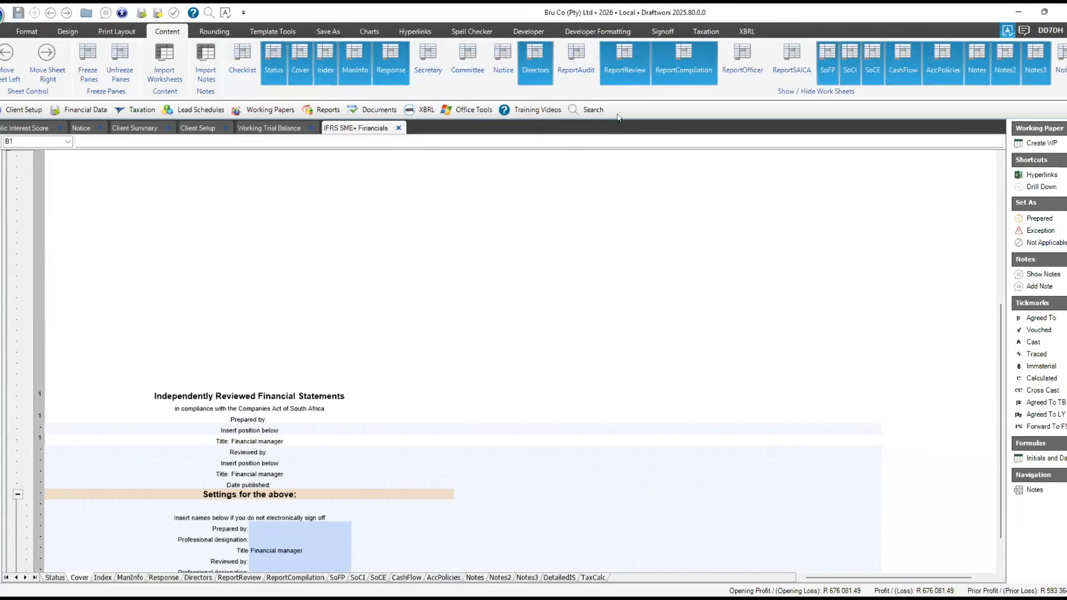
{"action": "left_click", "coordinate": [603, 65]}
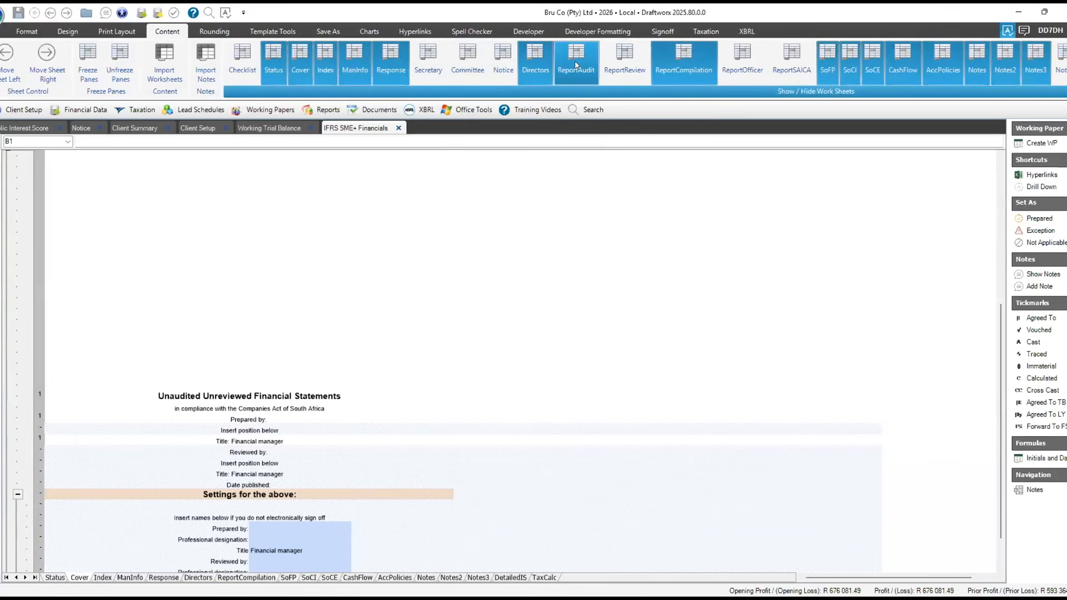
{"action": "left_click", "coordinate": [577, 65]}
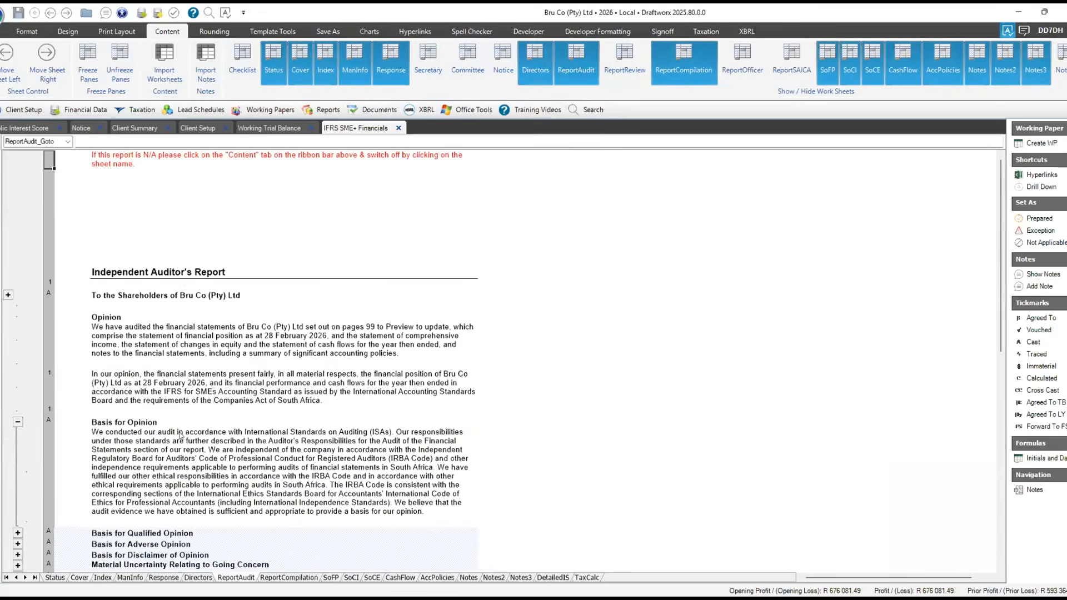
Inspect the Prepared by line on the Cover sheet and show the row and column headings to trace its source cell
{"action": "scroll", "coordinate": [236, 414], "scroll_direction": "down", "scroll_amount": 2}
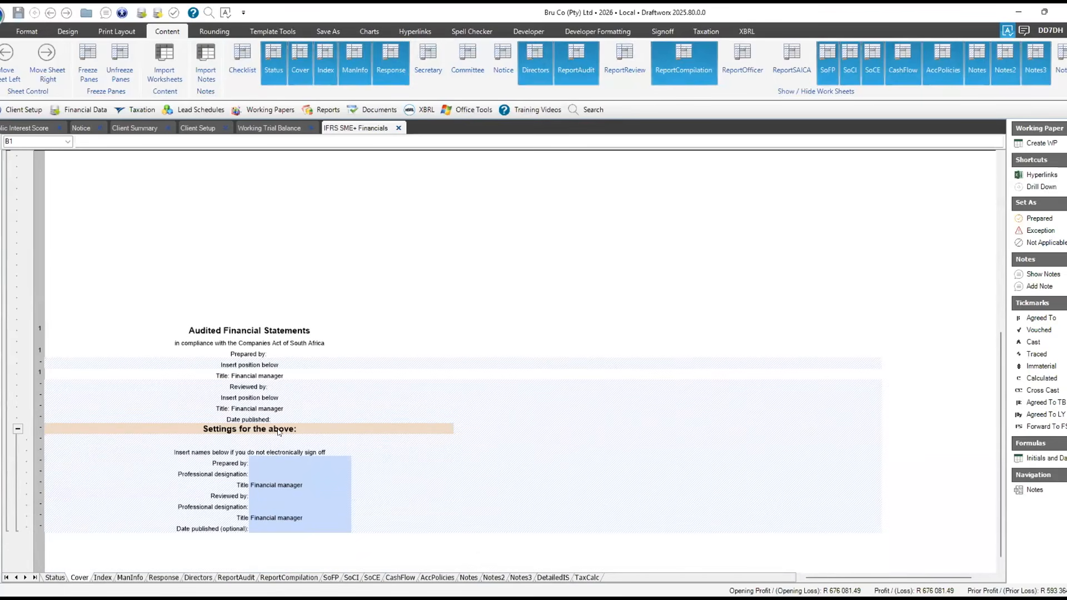
{"action": "left_click", "coordinate": [276, 355]}
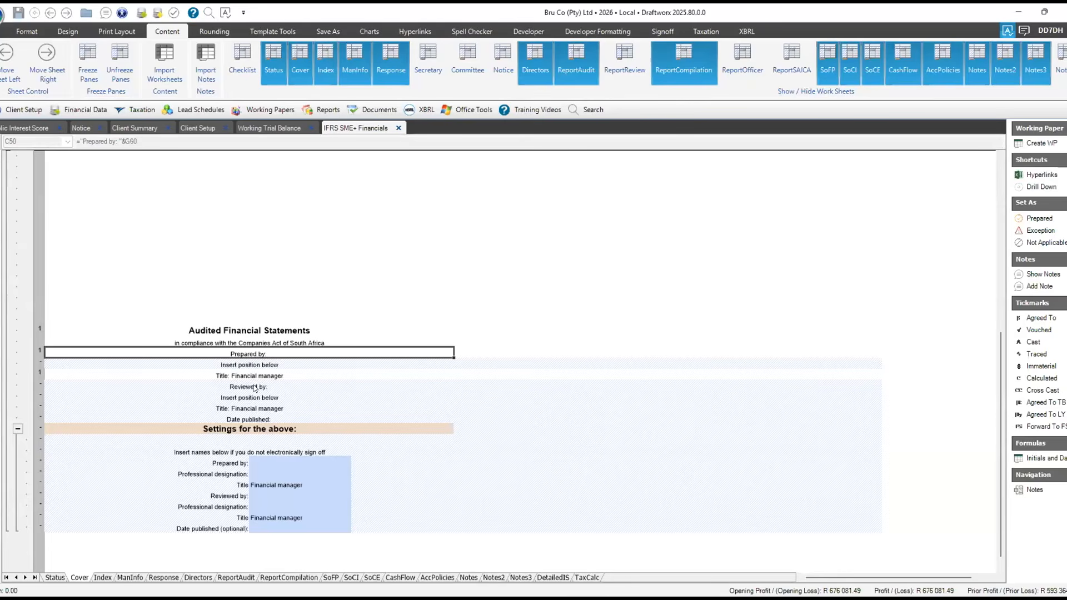
{"action": "left_click", "coordinate": [59, 32]}
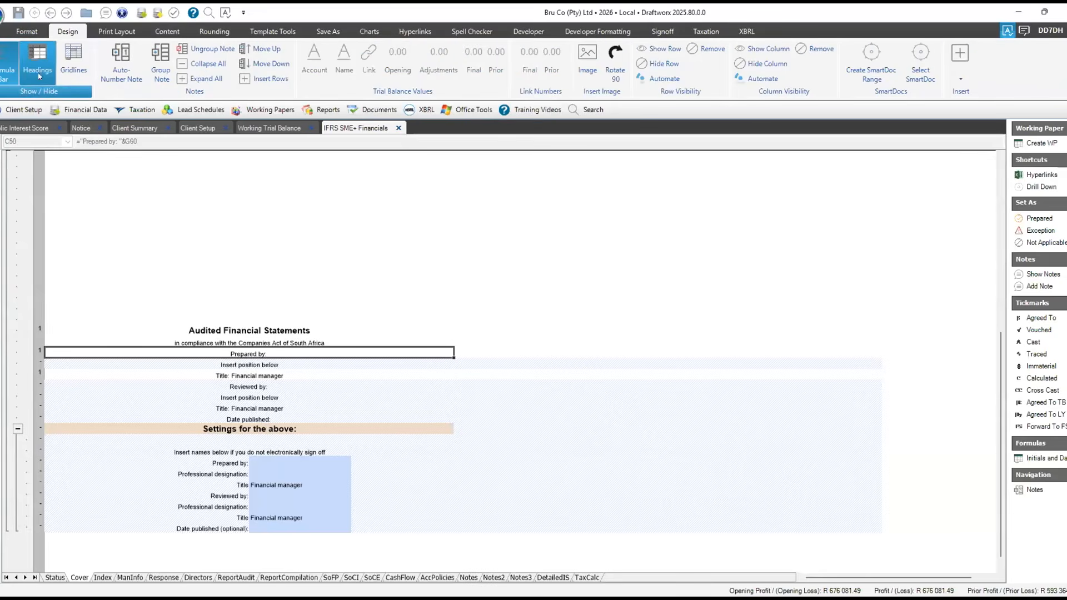
{"action": "left_click", "coordinate": [38, 54]}
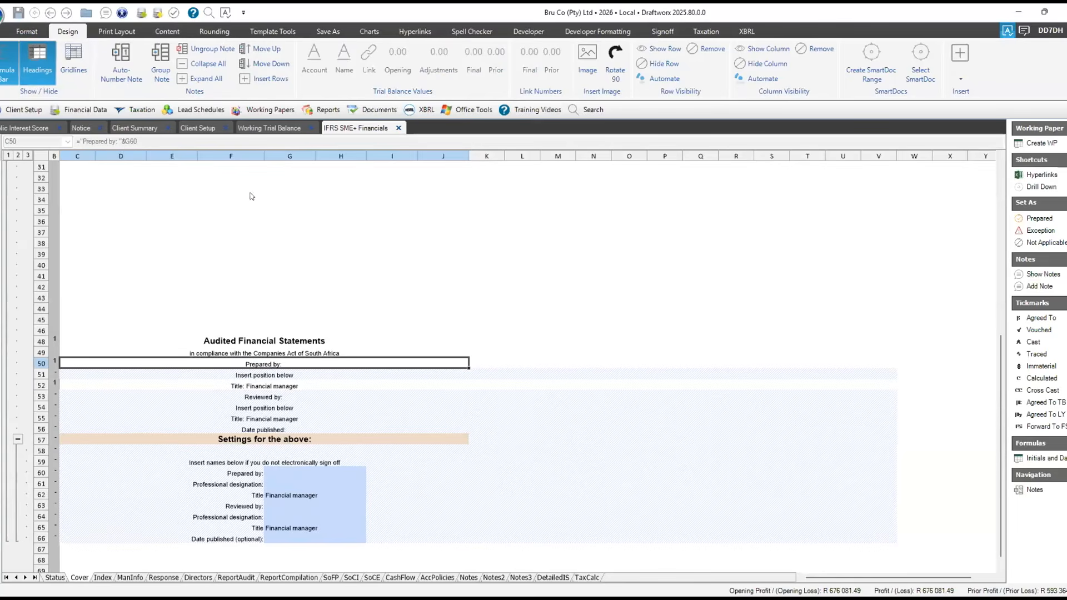
In the Cover settings, fill in the preparer's name, the professional designation CA(SA) and the title Director
{"action": "left_click", "coordinate": [272, 473]}
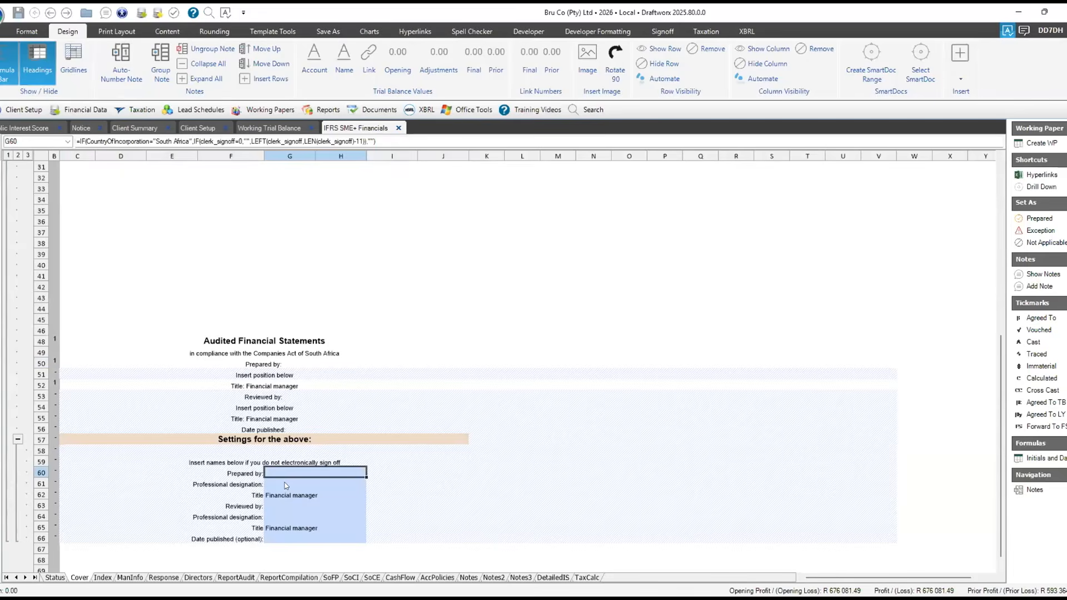
{"action": "type", "text": "E Sper"}
{"action": "key", "text": "BackSpace"}
{"action": "key", "text": "BackSpace"}
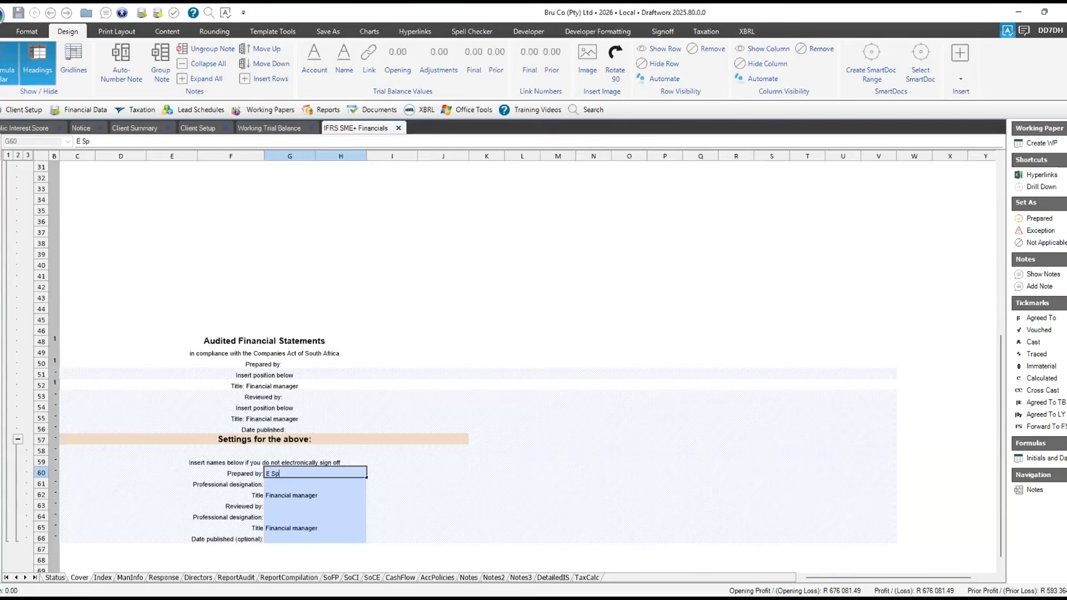
{"action": "type", "text": "resso"}
{"action": "key", "text": "Return"}
{"action": "type", "text": "CA(SA)"}
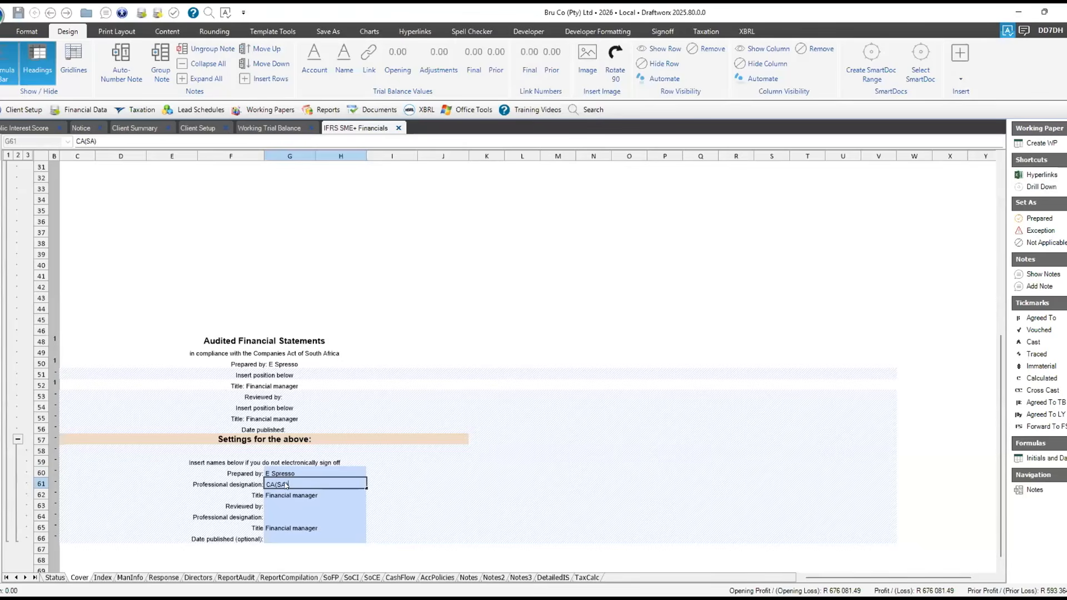
{"action": "key", "text": "Return"}
{"action": "type", "text": "Dir"}
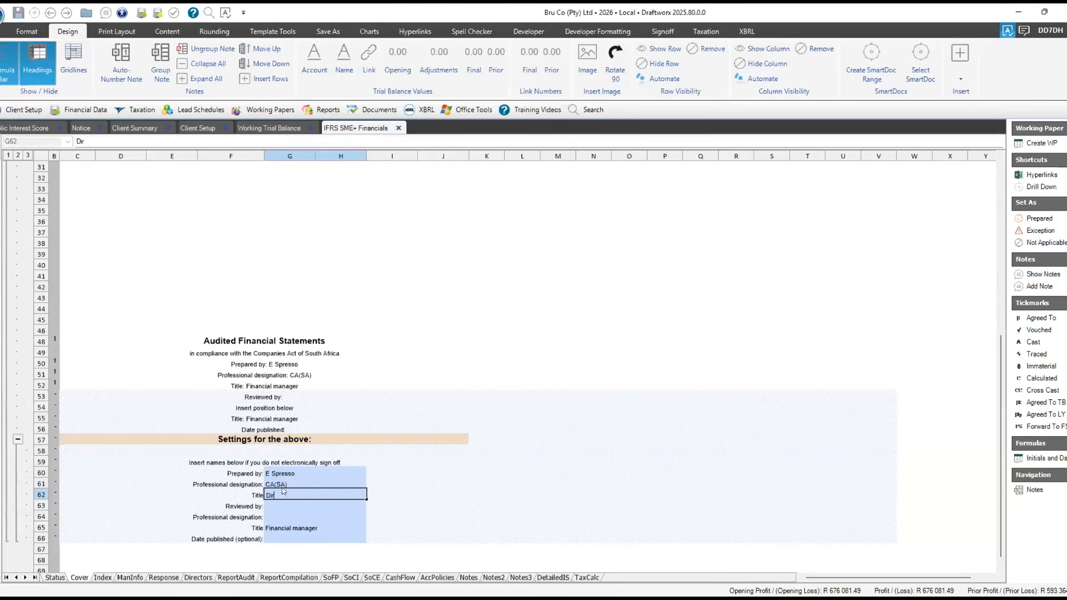
{"action": "type", "text": "ector"}
{"action": "key", "text": "Return"}
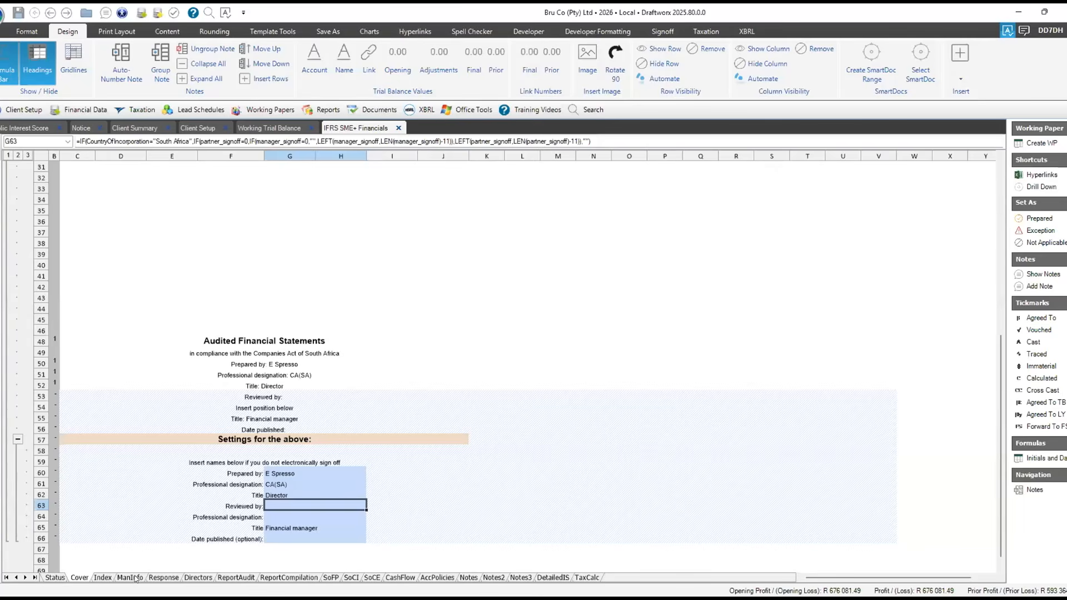
Open the Index sheet and preview the full financials to update its page numbers
{"action": "left_click", "coordinate": [103, 578]}
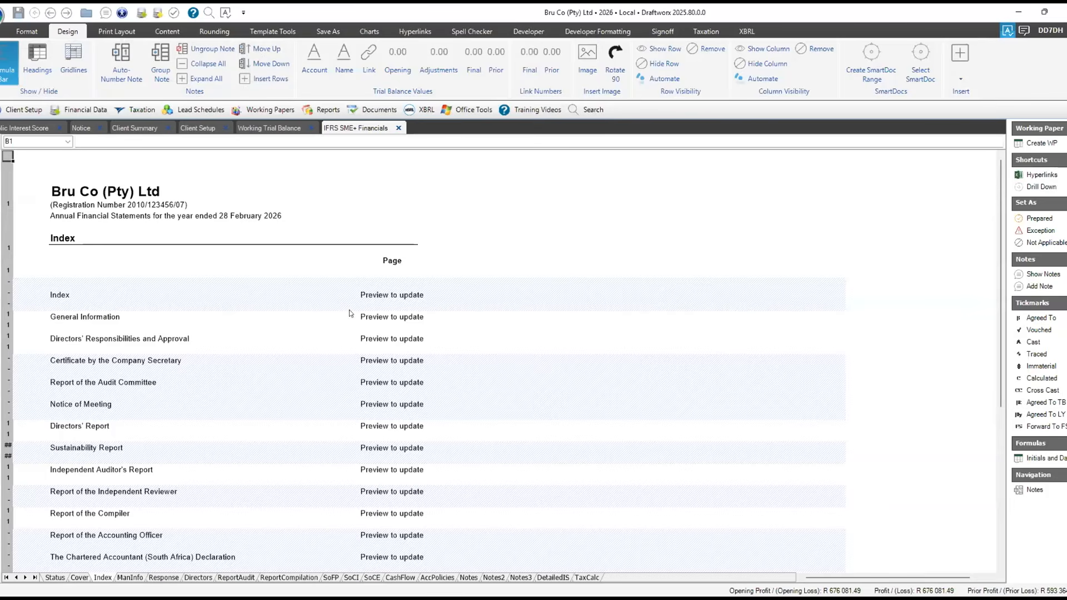
{"action": "left_click", "coordinate": [30, 31]}
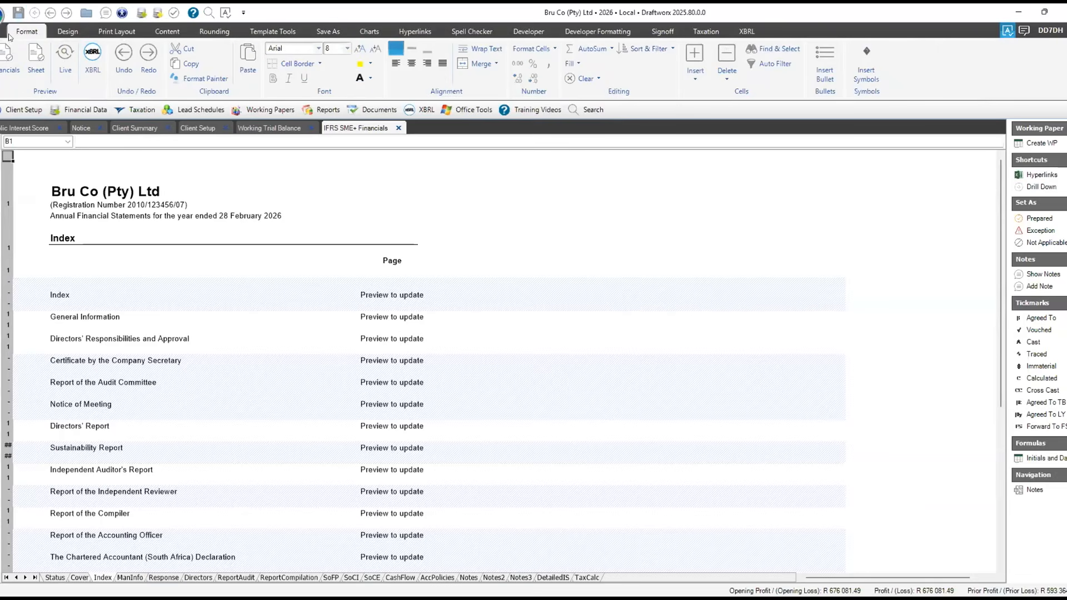
{"action": "left_click", "coordinate": [2, 62]}
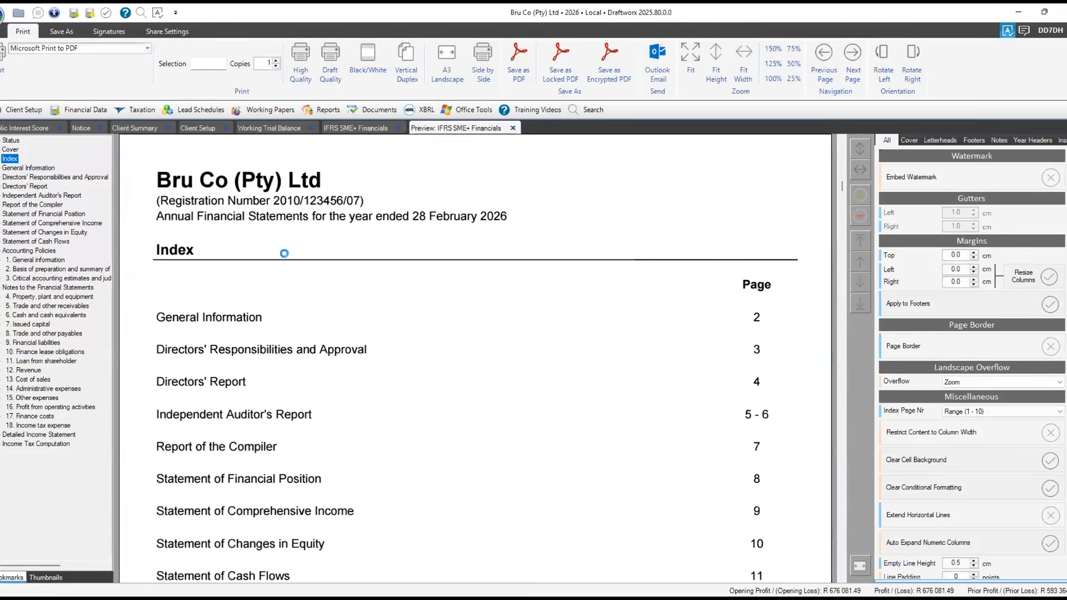
{"action": "scroll", "coordinate": [729, 343], "scroll_direction": "down", "scroll_amount": 2}
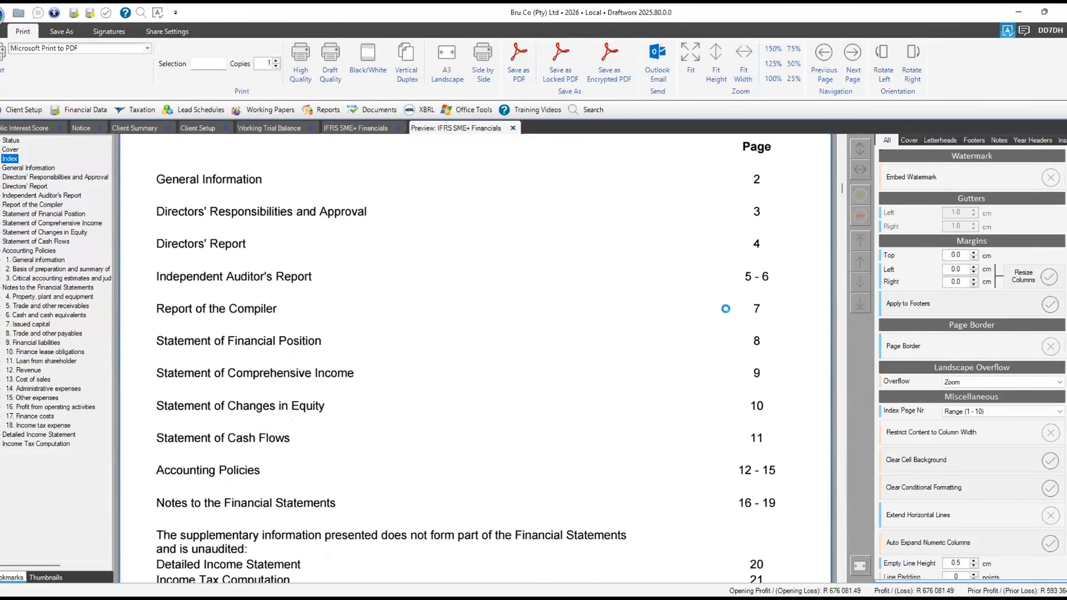
{"action": "scroll", "coordinate": [616, 474], "scroll_direction": "down", "scroll_amount": 2}
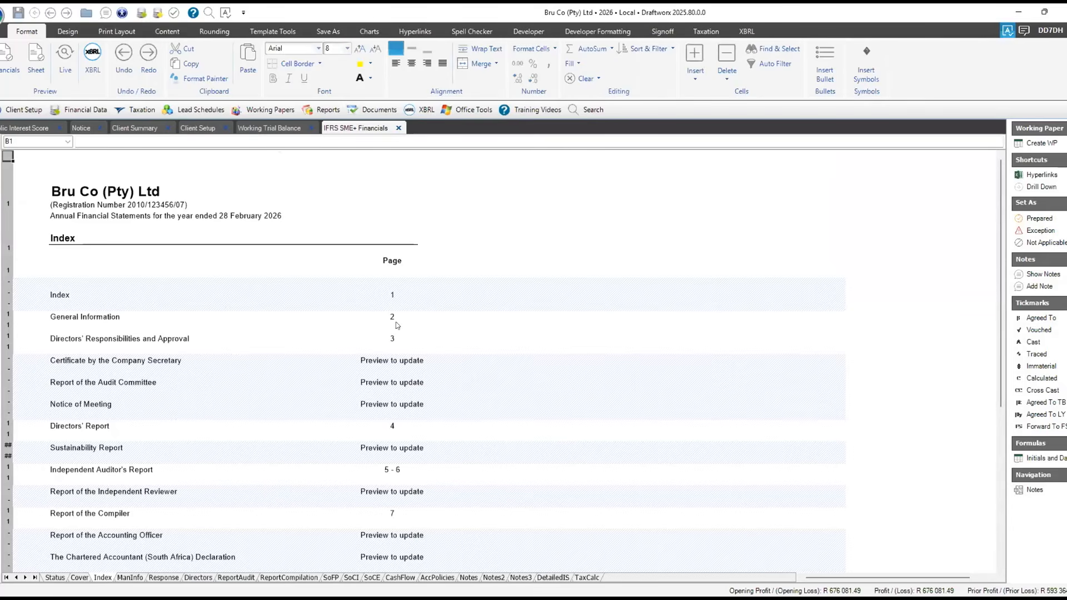
Review the updated page numbers on the Index sheet, from General Information down to the supplementary information
{"action": "scroll", "coordinate": [420, 309], "scroll_direction": "down", "scroll_amount": 1}
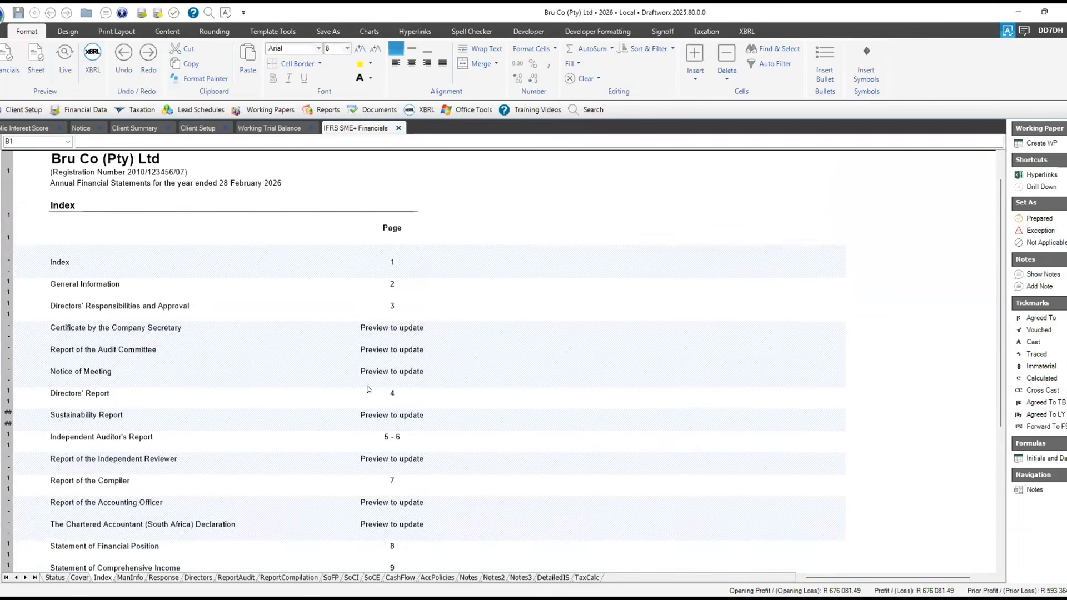
{"action": "scroll", "coordinate": [435, 457], "scroll_direction": "down", "scroll_amount": 3}
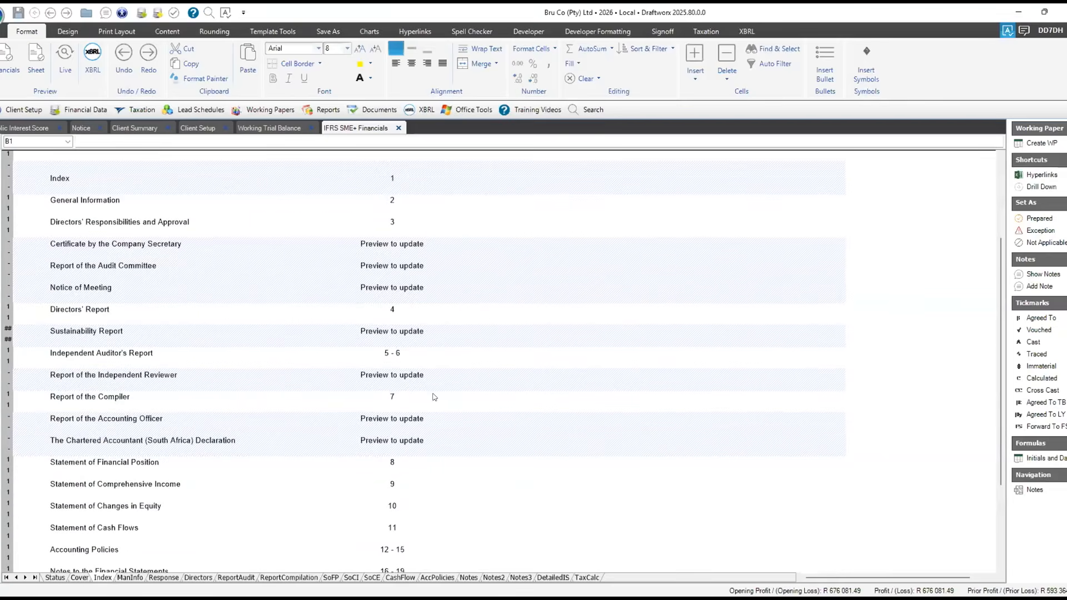
{"action": "scroll", "coordinate": [434, 397], "scroll_direction": "down", "scroll_amount": 3}
{"action": "scroll", "coordinate": [280, 395], "scroll_direction": "up", "scroll_amount": 3}
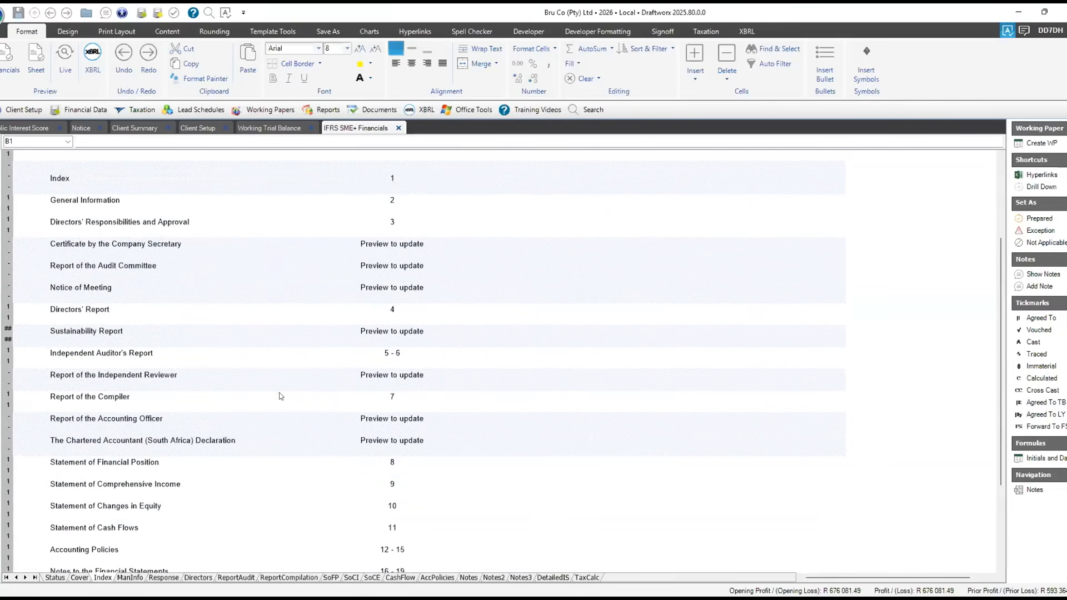
{"action": "scroll", "coordinate": [289, 403], "scroll_direction": "down", "scroll_amount": 1}
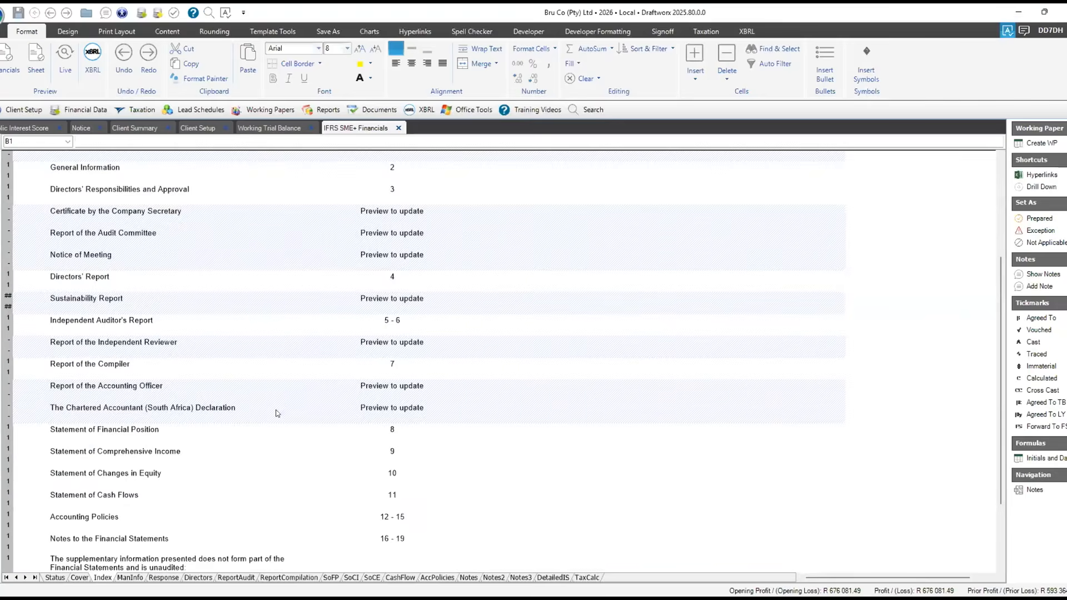
{"action": "scroll", "coordinate": [276, 409], "scroll_direction": "down", "scroll_amount": 3}
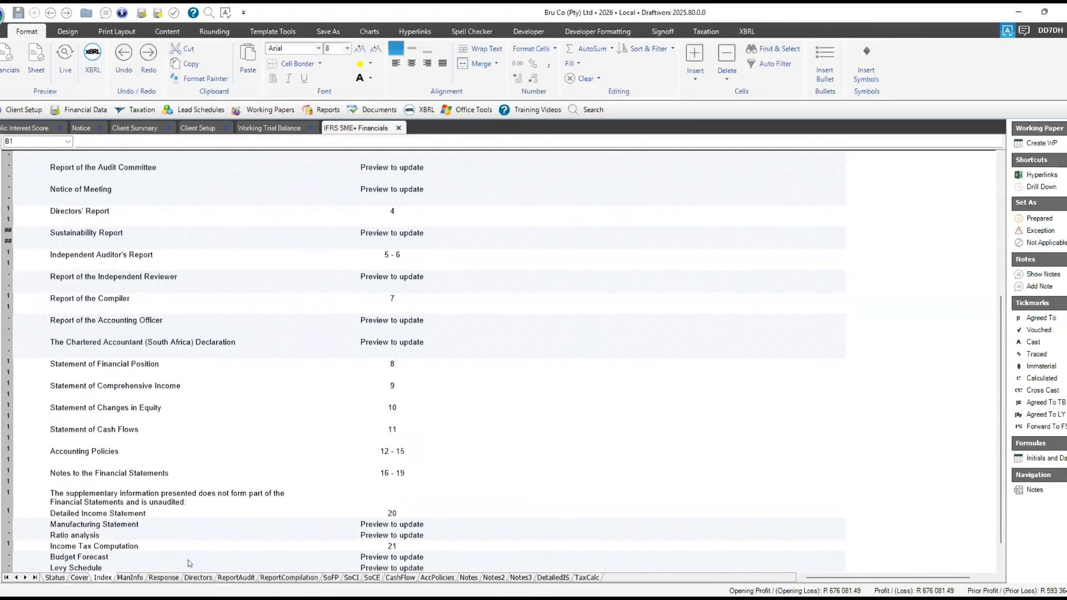
Open the ManInfo sheet and review its General Information entries, from directors and shareholders to addresses, bankers and tax numbers
{"action": "left_click", "coordinate": [131, 578]}
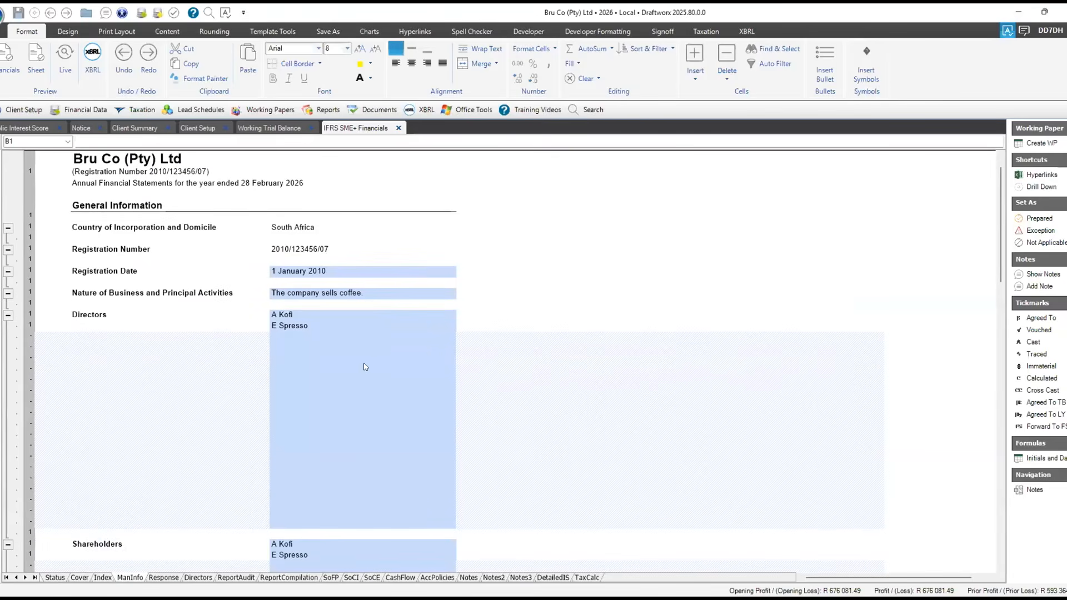
{"action": "scroll", "coordinate": [364, 366], "scroll_direction": "down", "scroll_amount": 5}
{"action": "scroll", "coordinate": [365, 367], "scroll_direction": "down", "scroll_amount": 3}
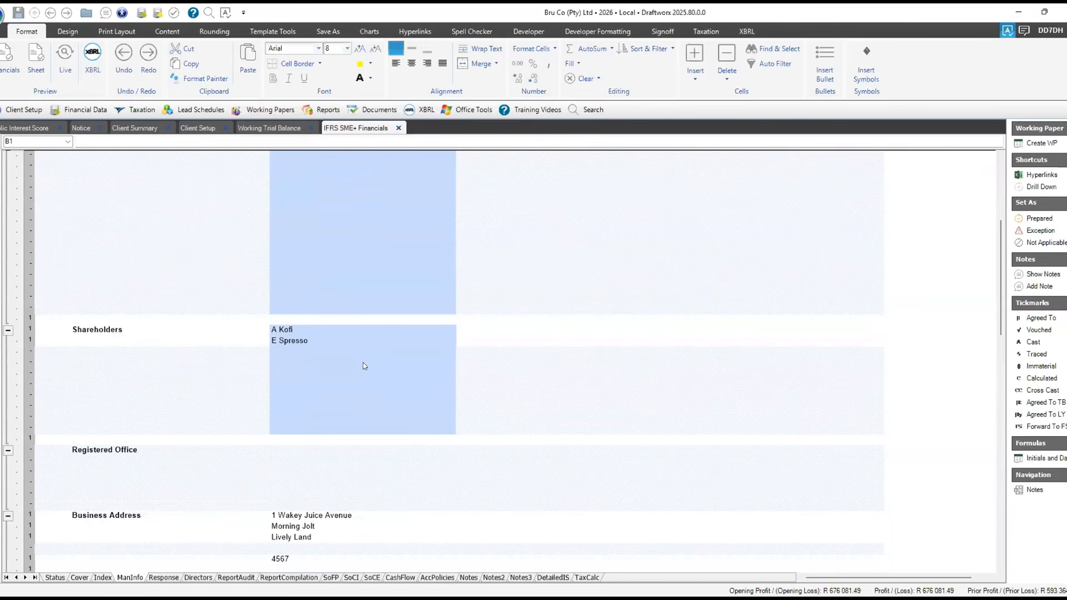
{"action": "scroll", "coordinate": [363, 365], "scroll_direction": "down", "scroll_amount": 1}
{"action": "scroll", "coordinate": [362, 365], "scroll_direction": "up", "scroll_amount": 9}
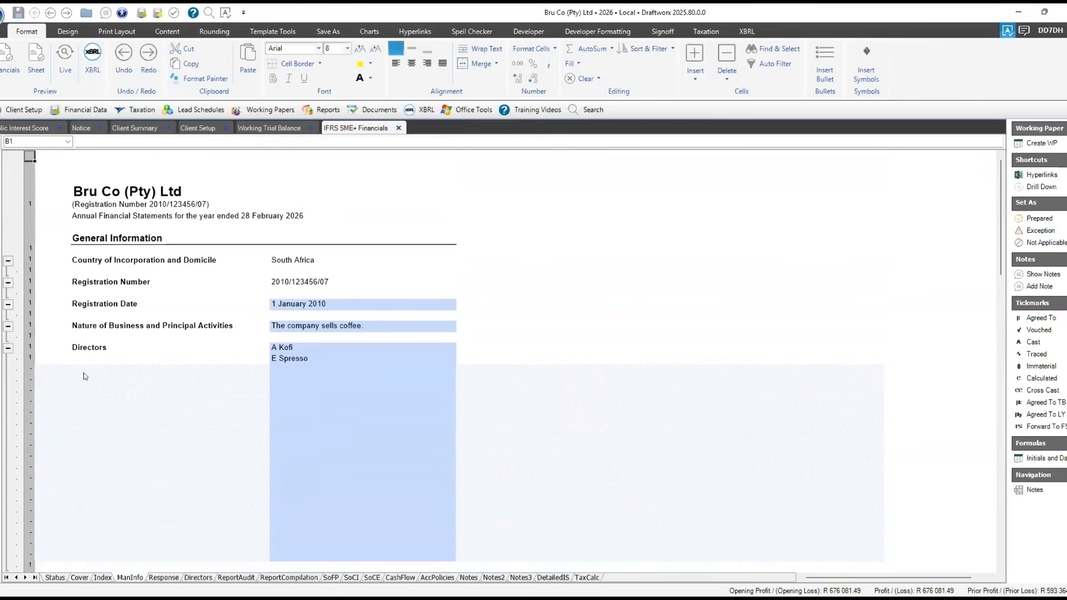
{"action": "scroll", "coordinate": [291, 397], "scroll_direction": "down", "scroll_amount": 2}
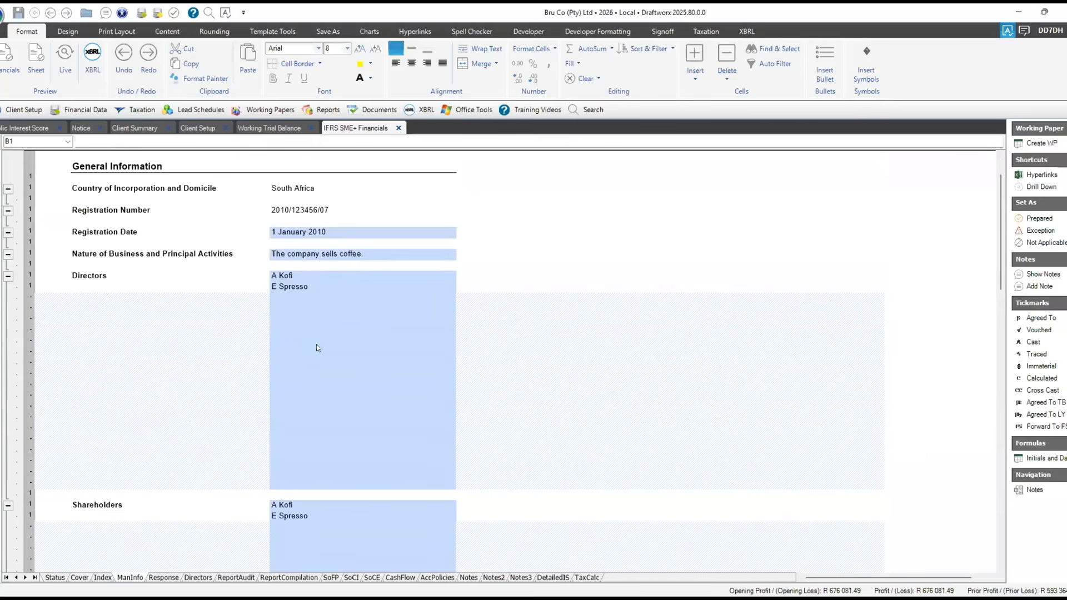
{"action": "scroll", "coordinate": [295, 330], "scroll_direction": "down", "scroll_amount": 1}
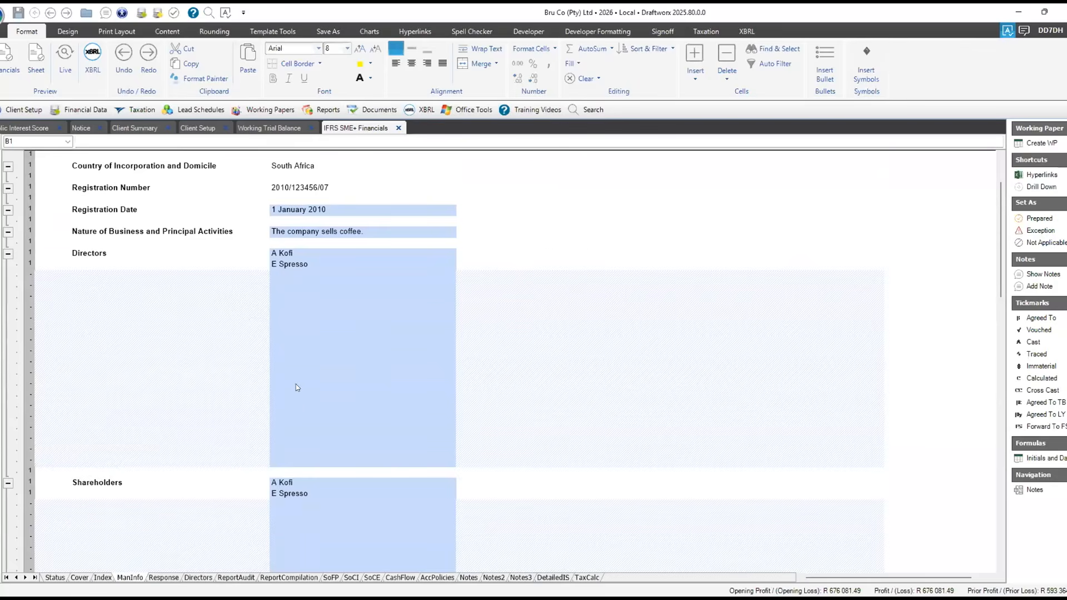
{"action": "scroll", "coordinate": [286, 397], "scroll_direction": "down", "scroll_amount": 1}
{"action": "scroll", "coordinate": [287, 393], "scroll_direction": "up", "scroll_amount": 4}
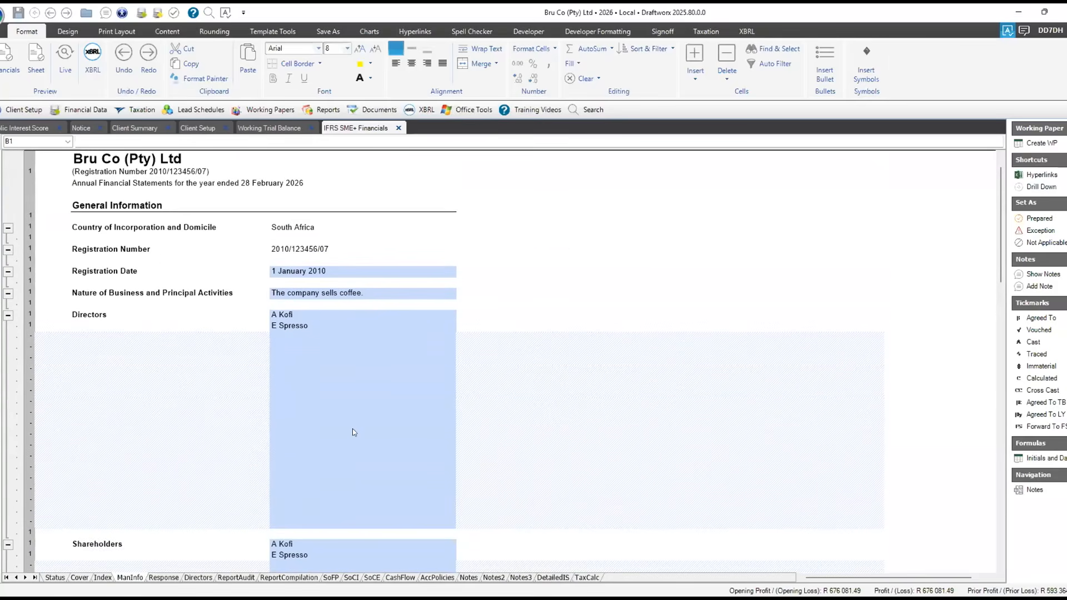
{"action": "scroll", "coordinate": [333, 422], "scroll_direction": "down", "scroll_amount": 4}
{"action": "scroll", "coordinate": [223, 498], "scroll_direction": "down", "scroll_amount": 6}
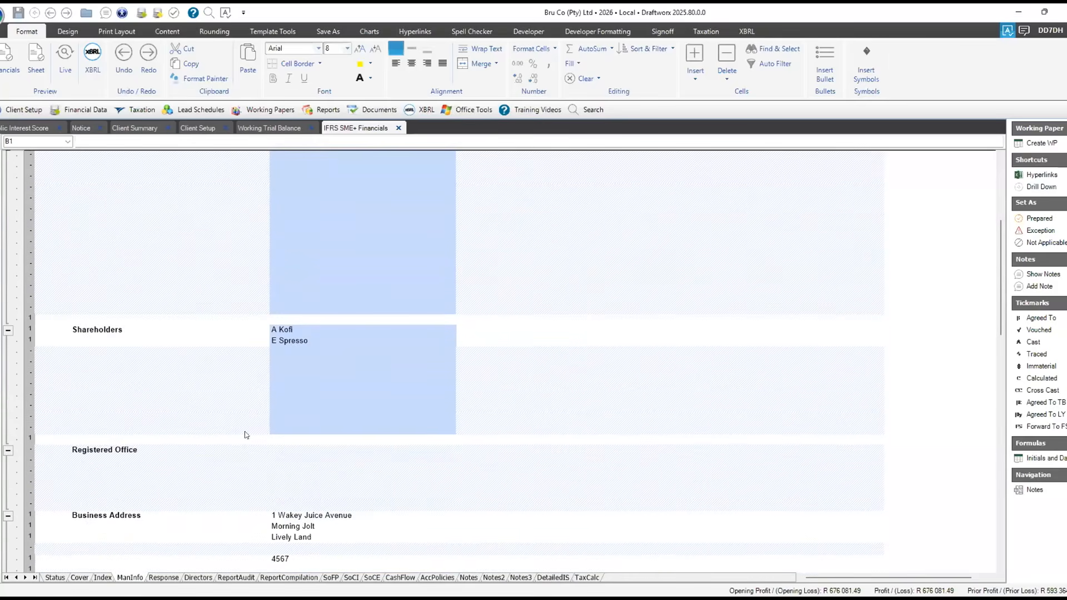
{"action": "scroll", "coordinate": [266, 436], "scroll_direction": "down", "scroll_amount": 5}
{"action": "scroll", "coordinate": [245, 361], "scroll_direction": "down", "scroll_amount": 5}
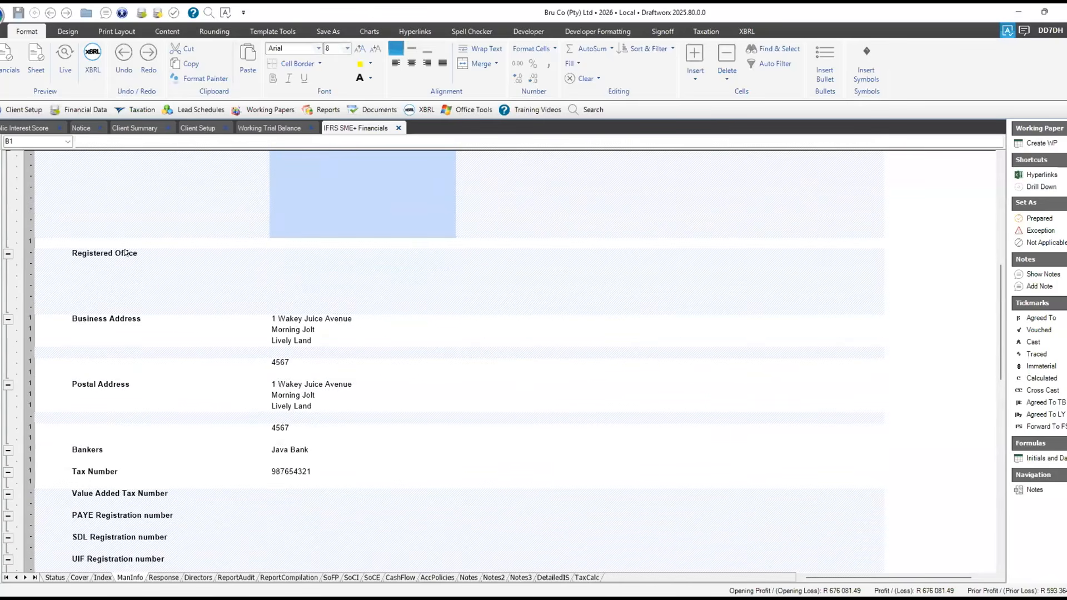
{"action": "scroll", "coordinate": [201, 340], "scroll_direction": "down", "scroll_amount": 3}
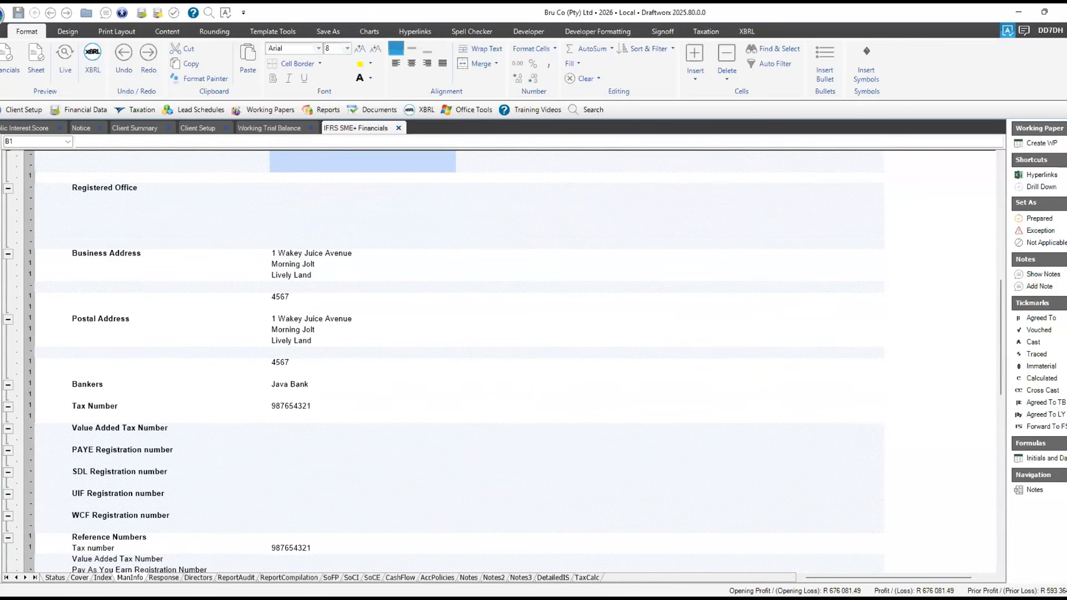
Preview the ManInfo sheet, check the auditors, preparer and compiler details on the printed page, and close the preview
{"action": "left_click", "coordinate": [32, 56]}
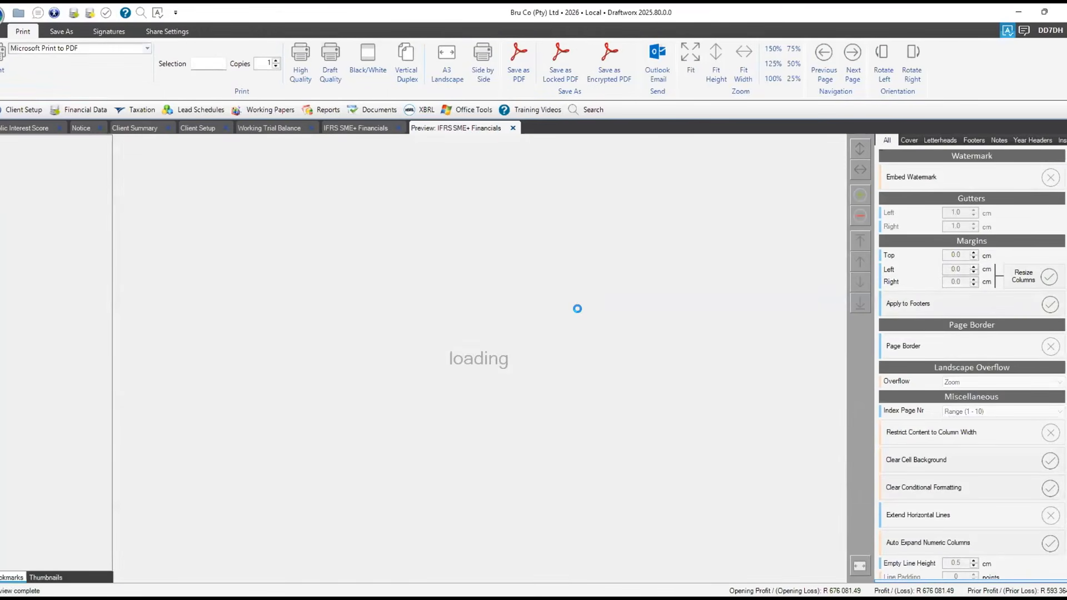
{"action": "scroll", "coordinate": [558, 308], "scroll_direction": "down", "scroll_amount": 8}
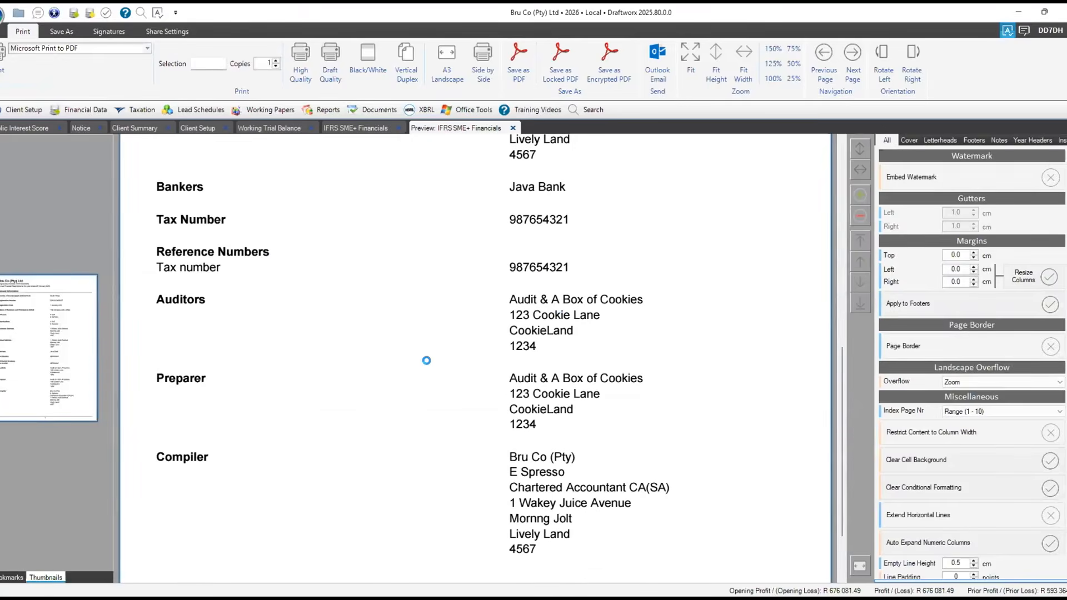
{"action": "scroll", "coordinate": [542, 353], "scroll_direction": "down", "scroll_amount": 2}
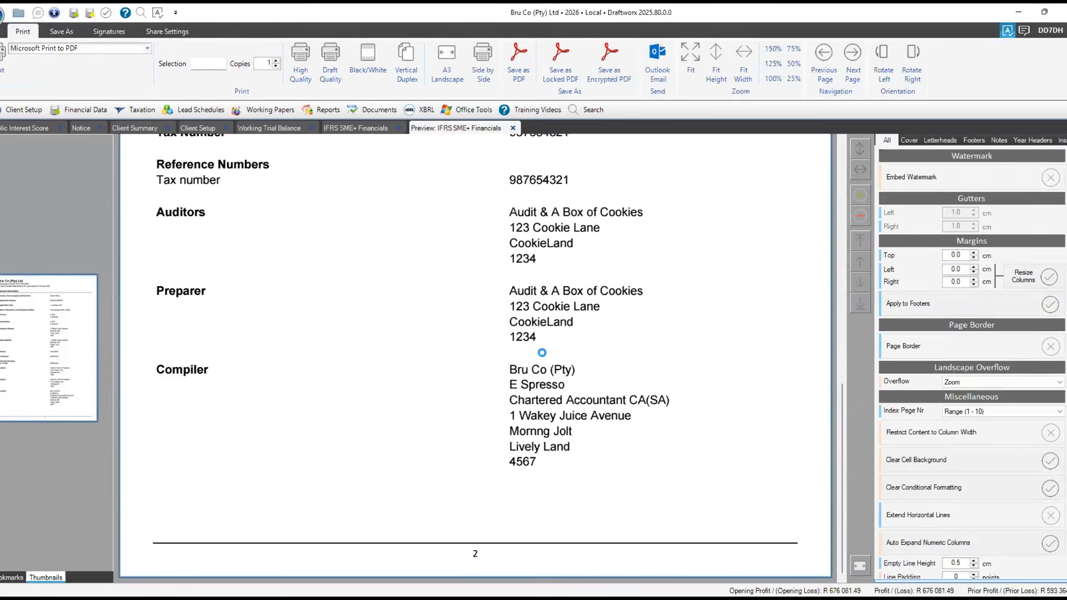
{"action": "left_click", "coordinate": [512, 127]}
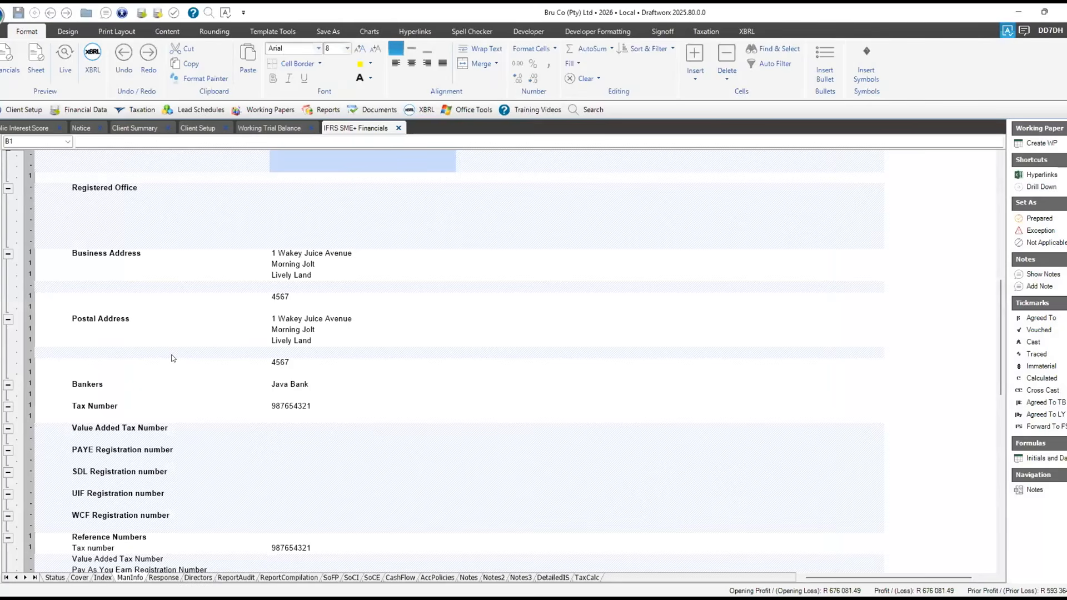
Turn on the live preview beside the ManInfo sheet and compare the General Information entries with the printed page
{"action": "left_click", "coordinate": [64, 55]}
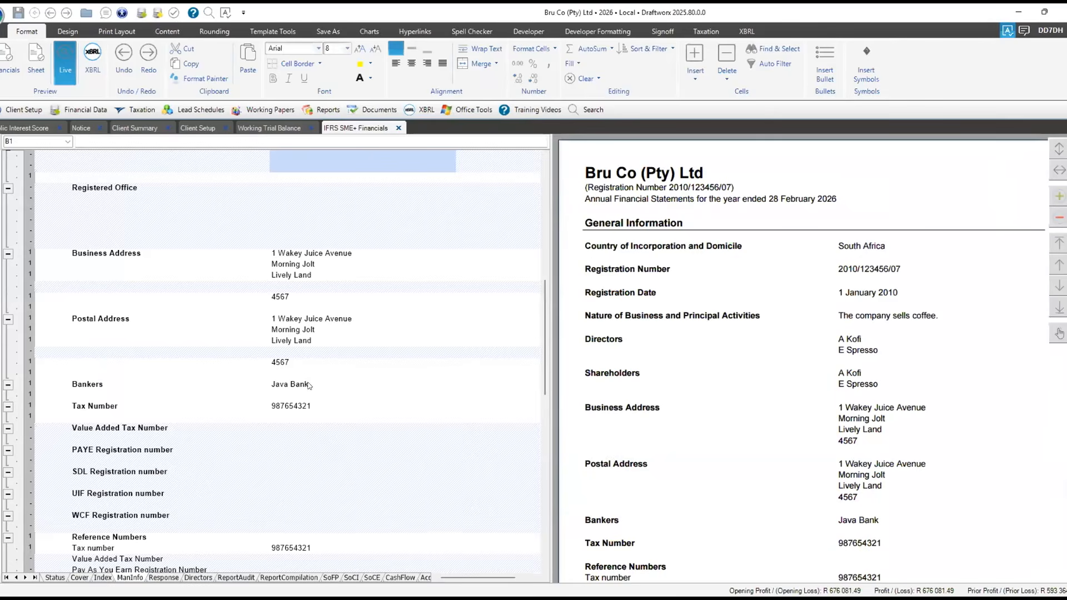
{"action": "scroll", "coordinate": [306, 387], "scroll_direction": "up", "scroll_amount": 10}
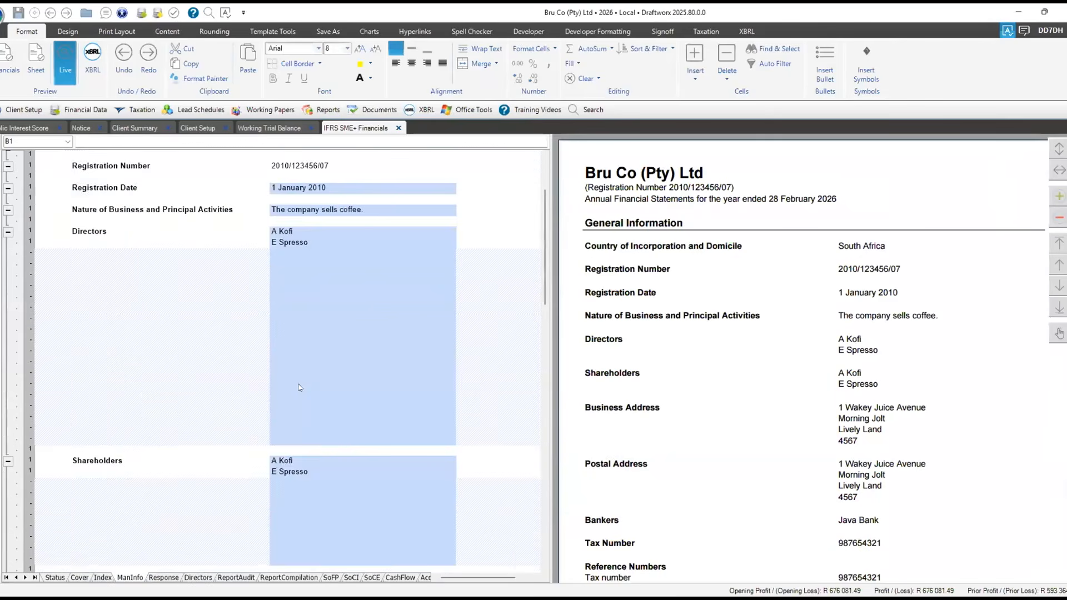
{"action": "scroll", "coordinate": [332, 302], "scroll_direction": "down", "scroll_amount": 3}
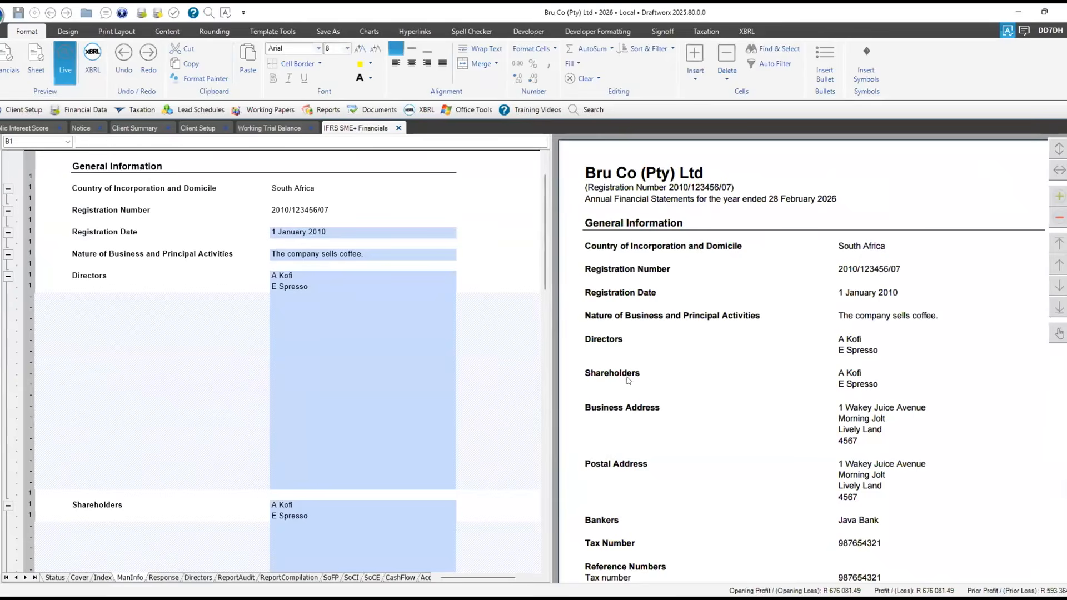
{"action": "scroll", "coordinate": [812, 421], "scroll_direction": "down", "scroll_amount": 2}
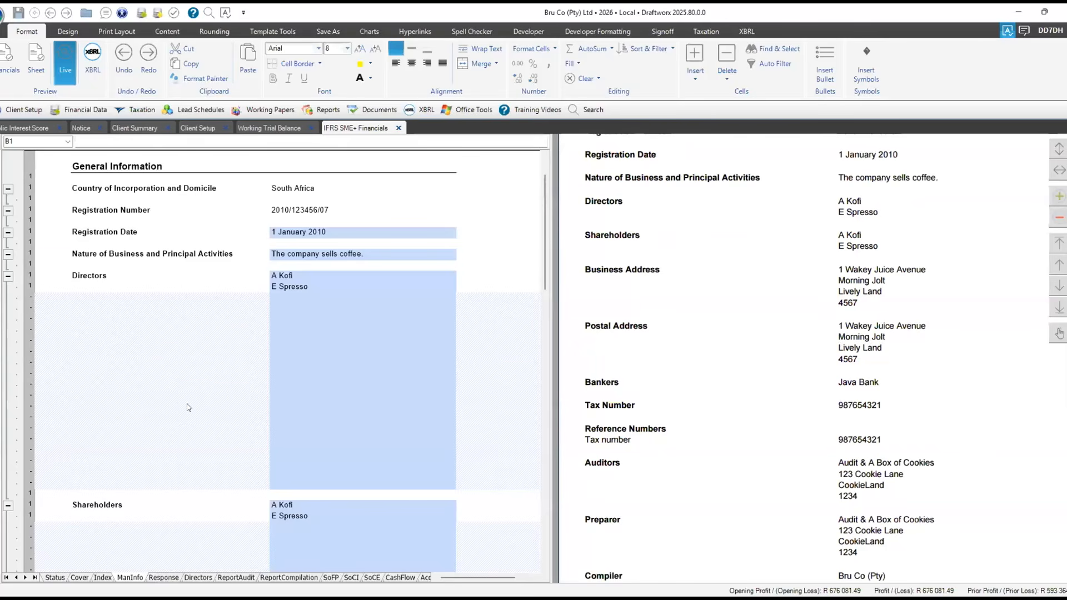
Collapse the Postal Address section on the ManInfo sheet to leave it out of the printed General Information page
{"action": "scroll", "coordinate": [186, 407], "scroll_direction": "down", "scroll_amount": 5}
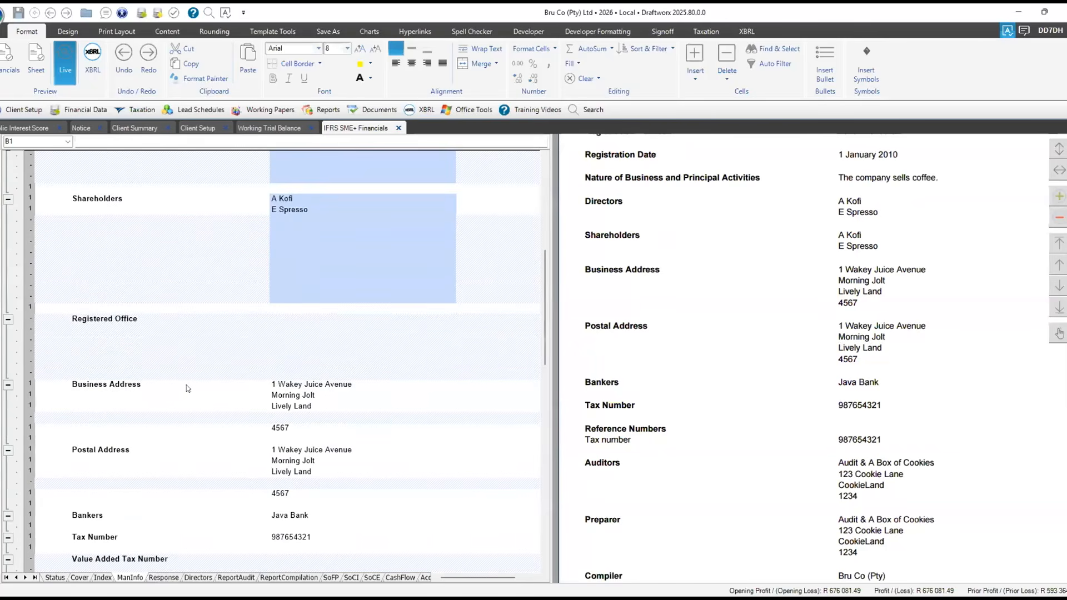
{"action": "scroll", "coordinate": [189, 383], "scroll_direction": "down", "scroll_amount": 2}
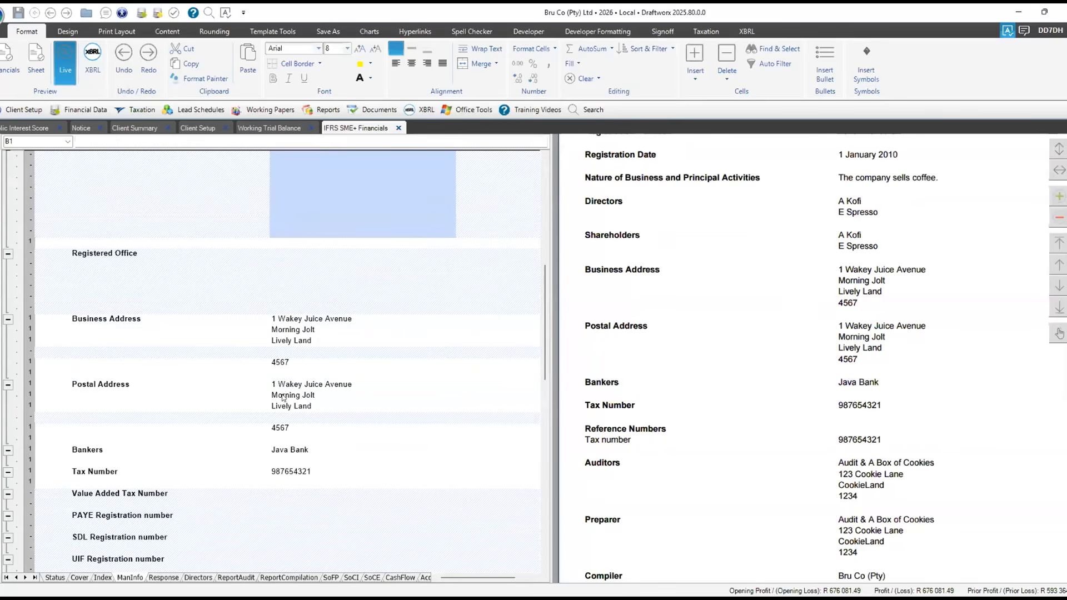
{"action": "left_click", "coordinate": [8, 386]}
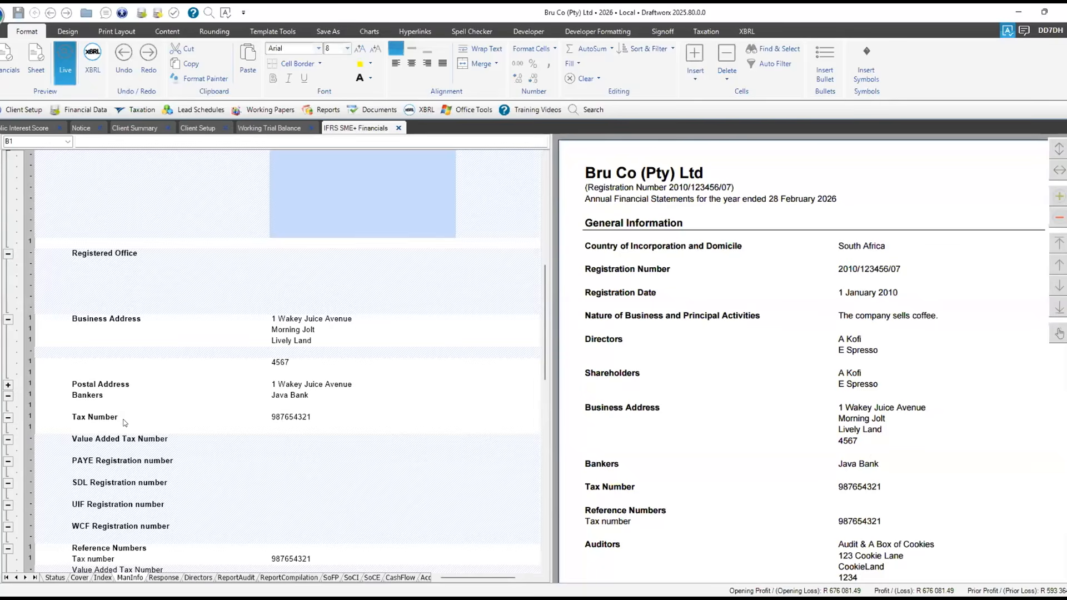
Check the remaining General Information sections in the live preview and collapse the Reference Numbers section on the ManInfo sheet
{"action": "scroll", "coordinate": [125, 423], "scroll_direction": "down", "scroll_amount": 1}
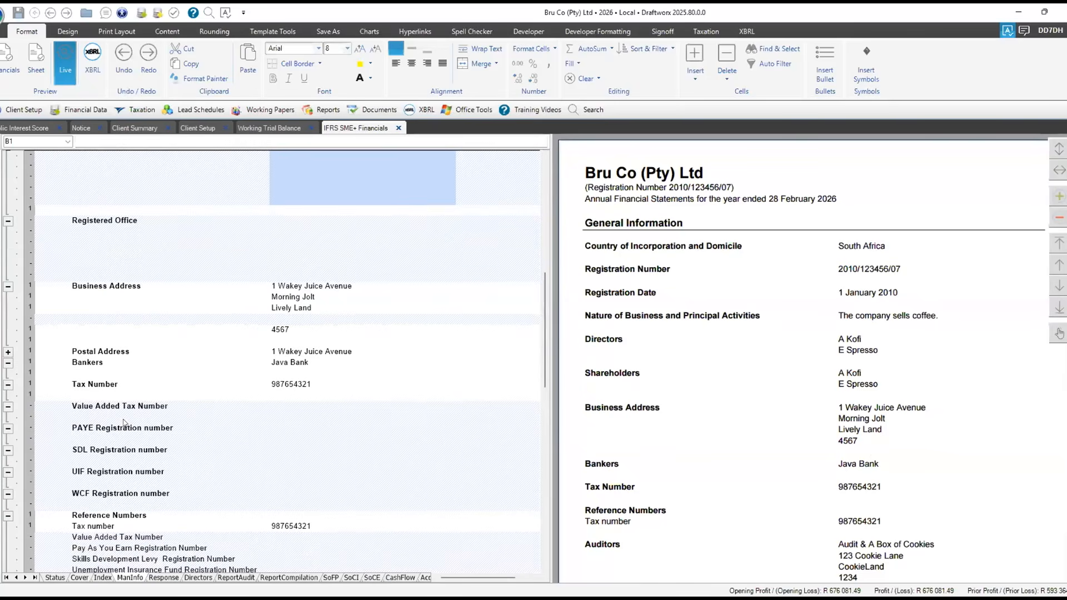
{"action": "scroll", "coordinate": [125, 421], "scroll_direction": "down", "scroll_amount": 3}
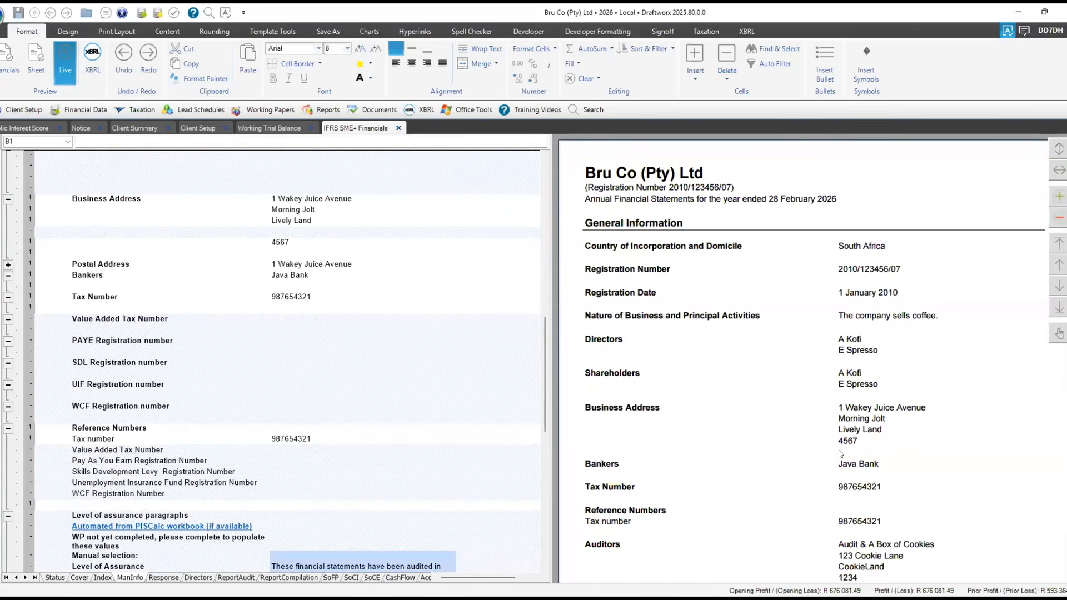
{"action": "scroll", "coordinate": [889, 464], "scroll_direction": "down", "scroll_amount": 2}
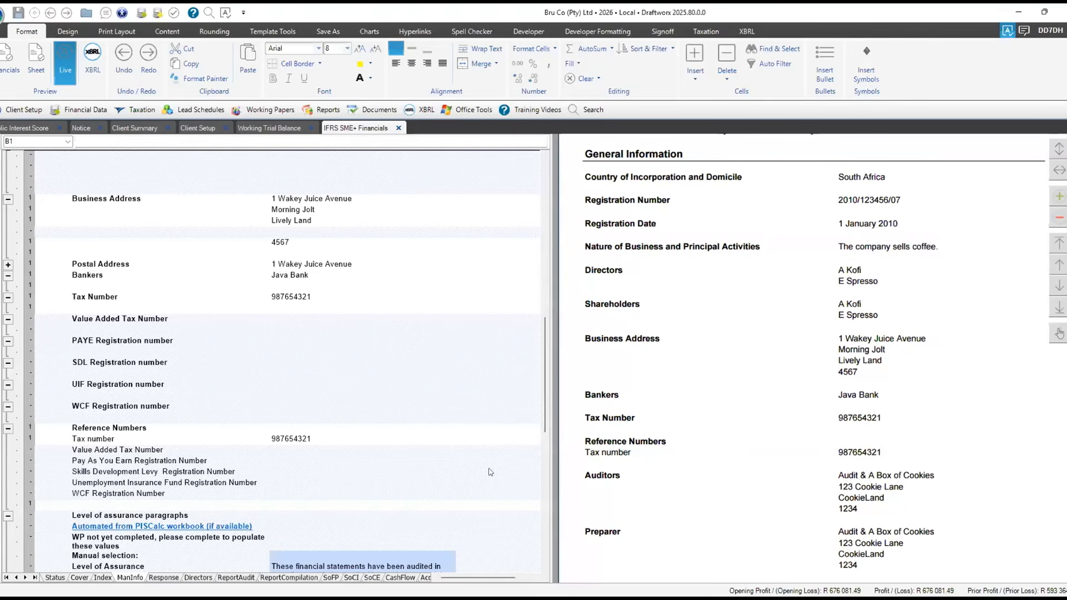
{"action": "scroll", "coordinate": [728, 424], "scroll_direction": "down", "scroll_amount": 2}
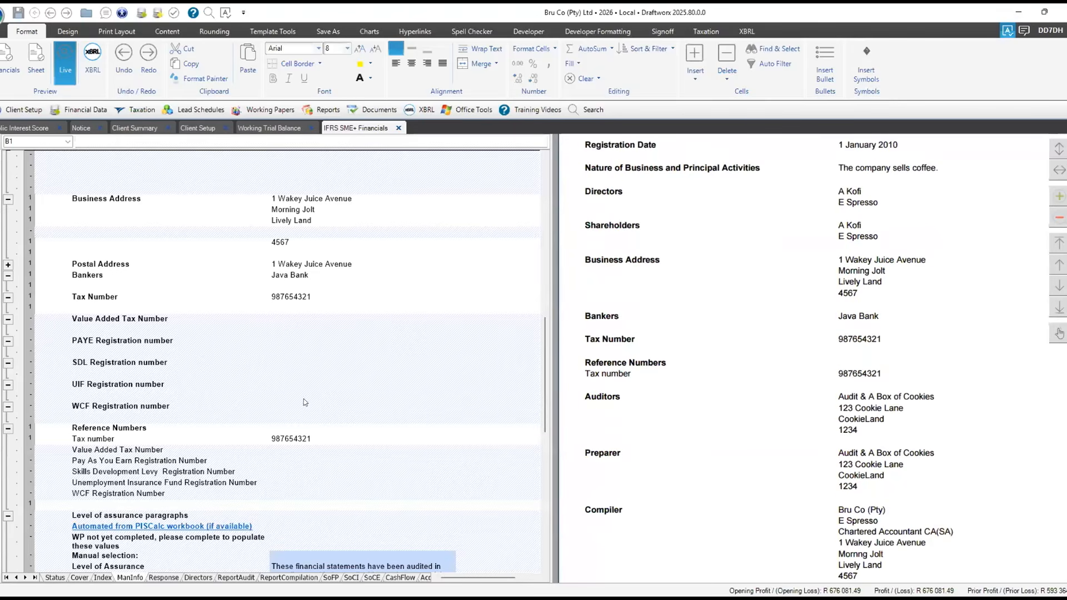
{"action": "left_click", "coordinate": [8, 429]}
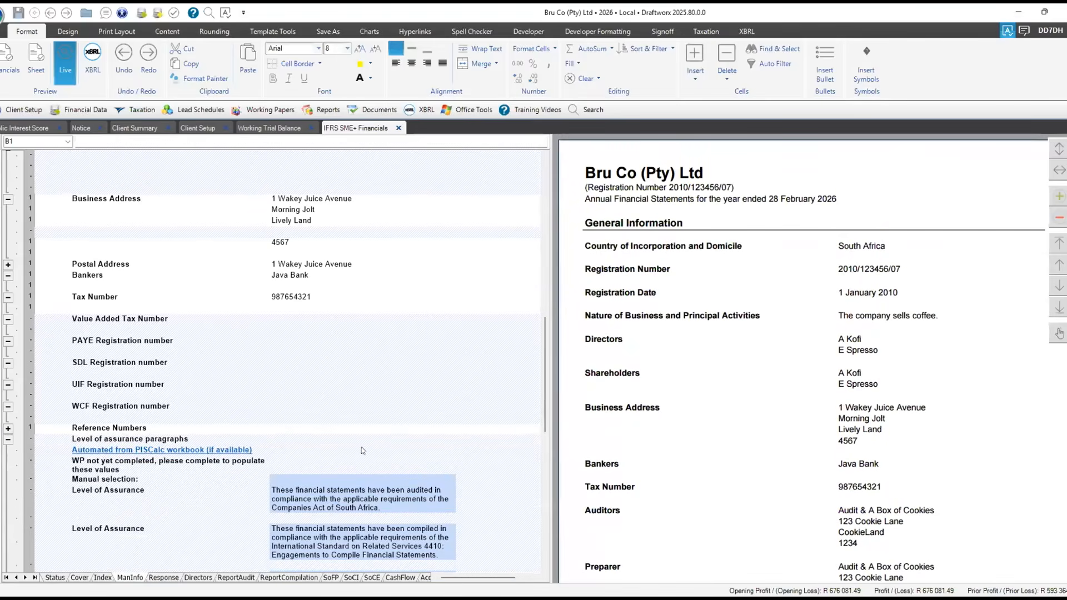
Collapse the Preparer section on the ManInfo sheet and check the end of the General Information page in the live preview
{"action": "scroll", "coordinate": [874, 492], "scroll_direction": "down", "scroll_amount": 4}
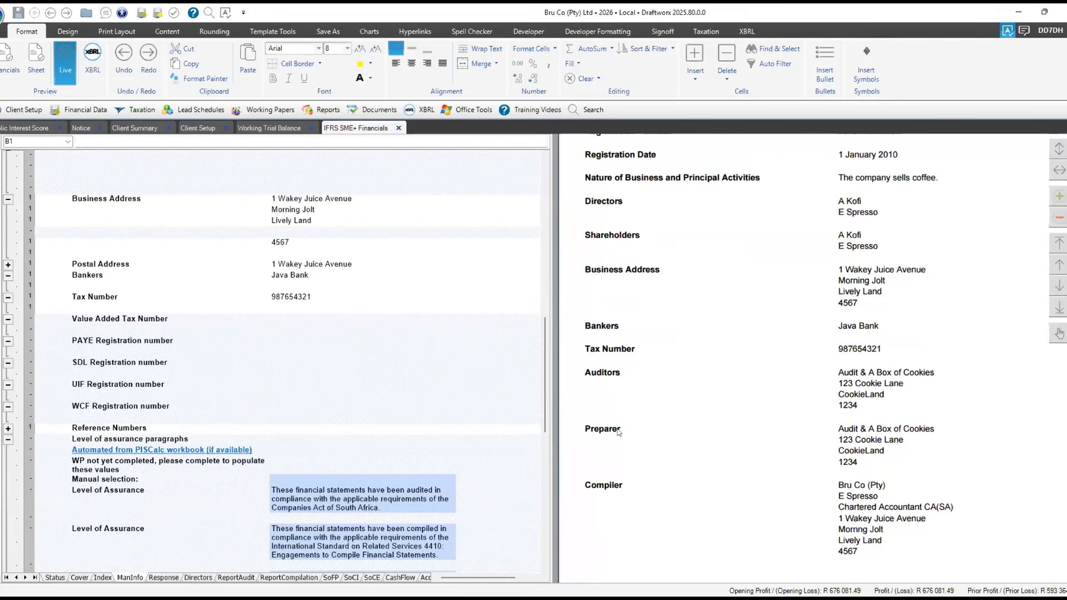
{"action": "scroll", "coordinate": [80, 392], "scroll_direction": "down", "scroll_amount": 10}
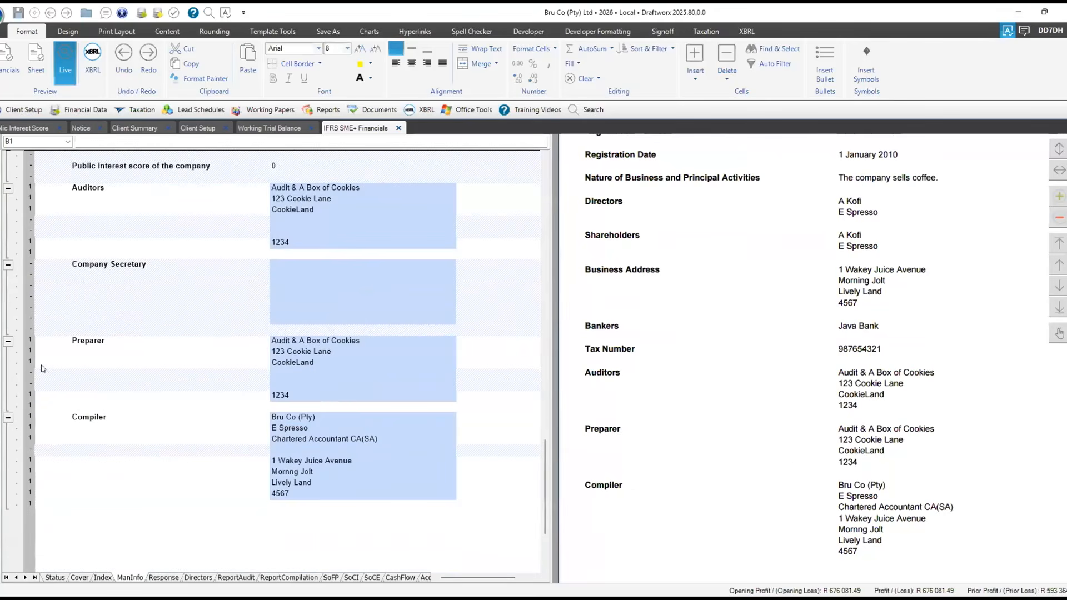
{"action": "left_click", "coordinate": [8, 340]}
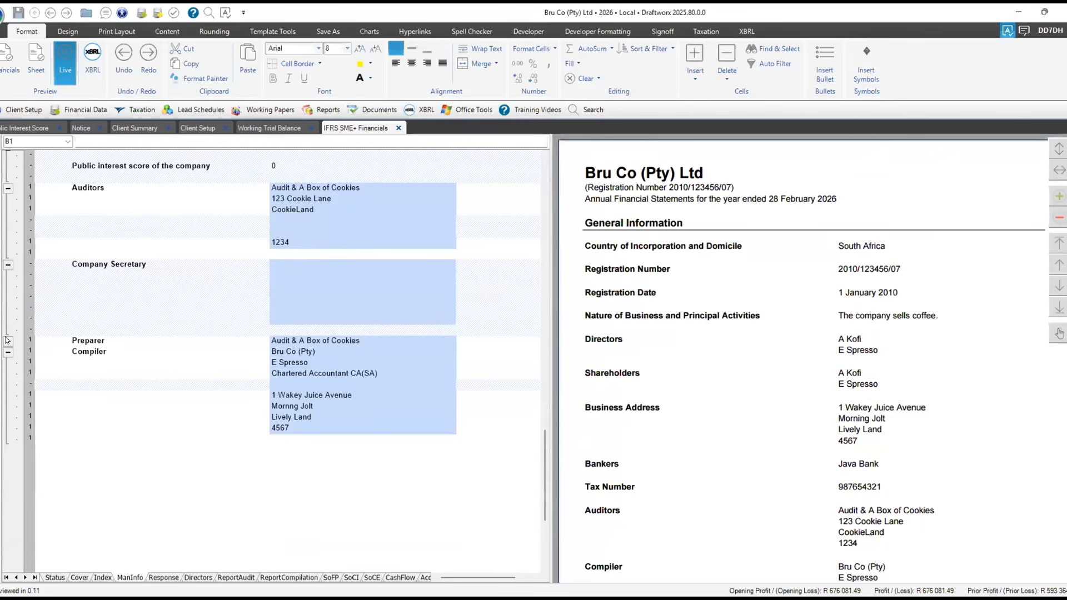
{"action": "scroll", "coordinate": [932, 441], "scroll_direction": "down", "scroll_amount": 3}
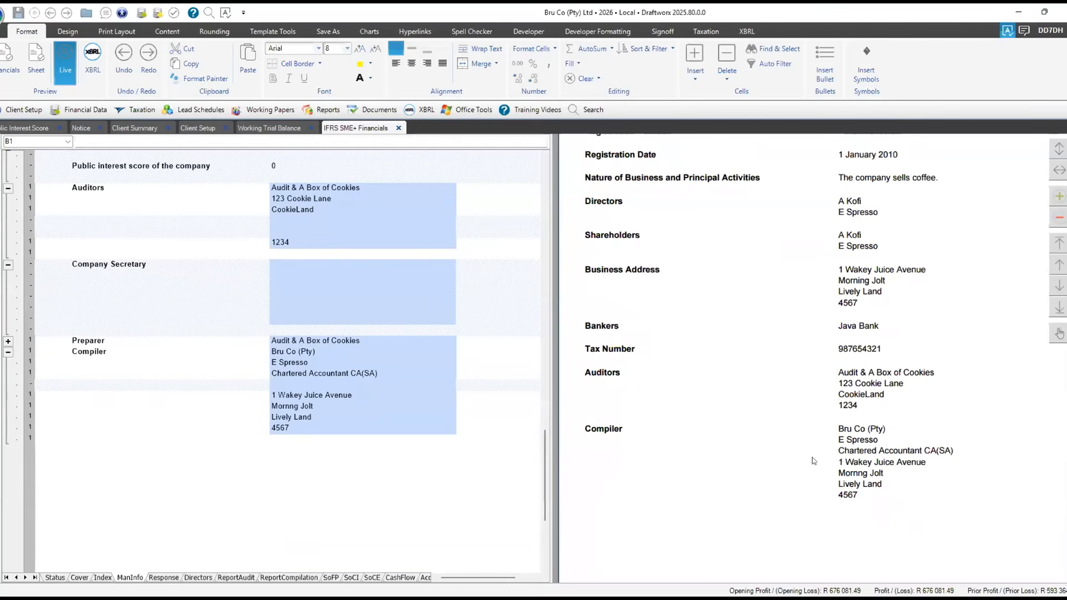
{"action": "scroll", "coordinate": [814, 459], "scroll_direction": "down", "scroll_amount": 1}
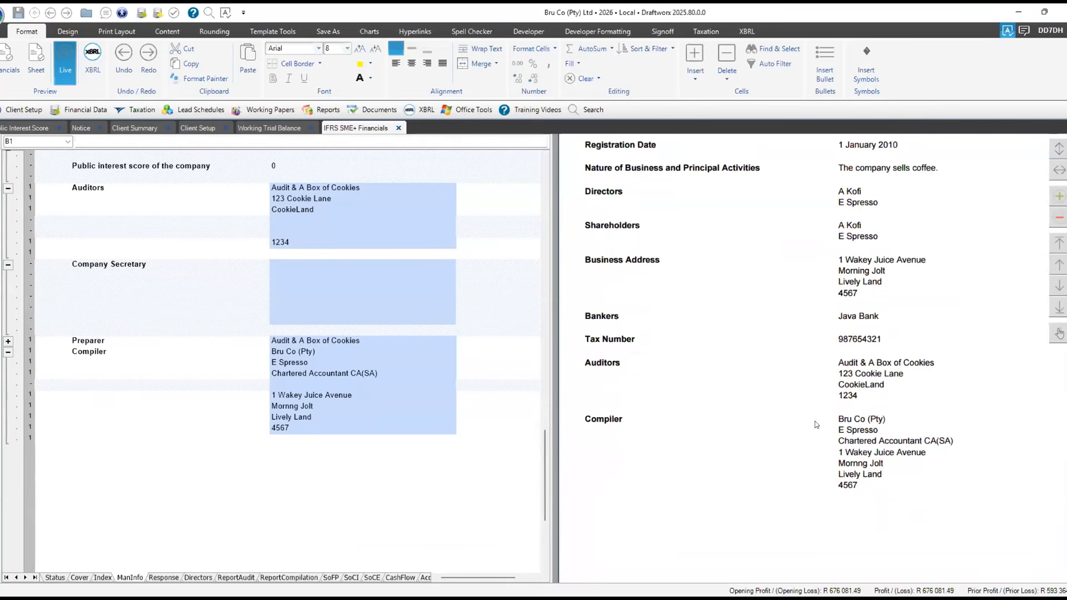
Compare the General Information page in the live preview with the assurance, auditor and compiler entries on the ManInfo sheet
{"action": "scroll", "coordinate": [814, 425], "scroll_direction": "up", "scroll_amount": 5}
{"action": "scroll", "coordinate": [47, 336], "scroll_direction": "up", "scroll_amount": 5}
{"action": "scroll", "coordinate": [105, 341], "scroll_direction": "up", "scroll_amount": 3}
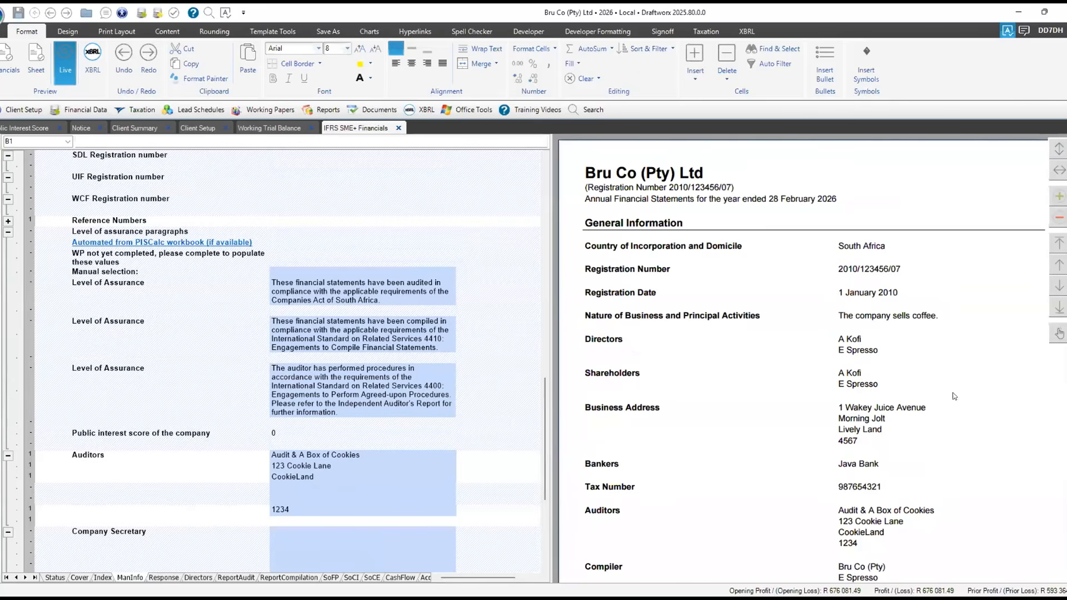
{"action": "scroll", "coordinate": [944, 402], "scroll_direction": "down", "scroll_amount": 5}
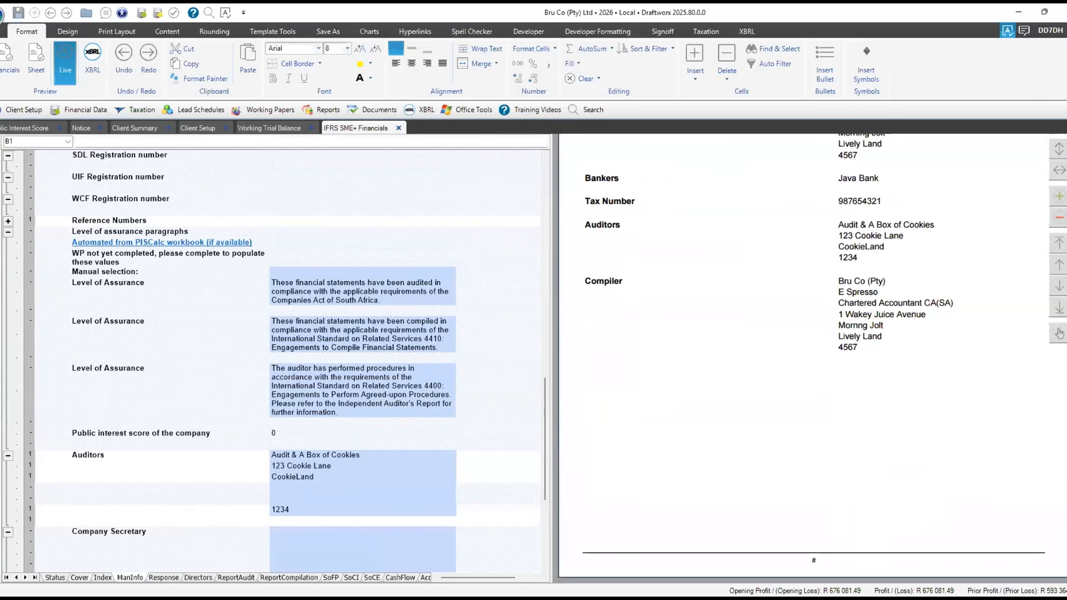
Review the Directors' Responsibilities and Approval wording, layout options and signature section on the Response sheet
{"action": "left_click", "coordinate": [160, 578]}
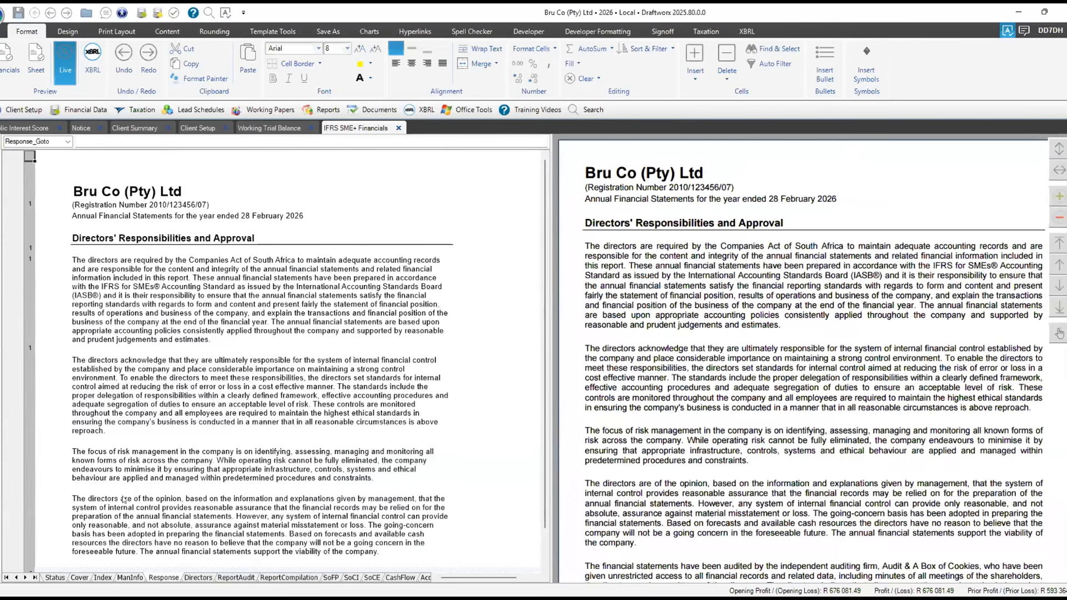
{"action": "left_click", "coordinate": [234, 334]}
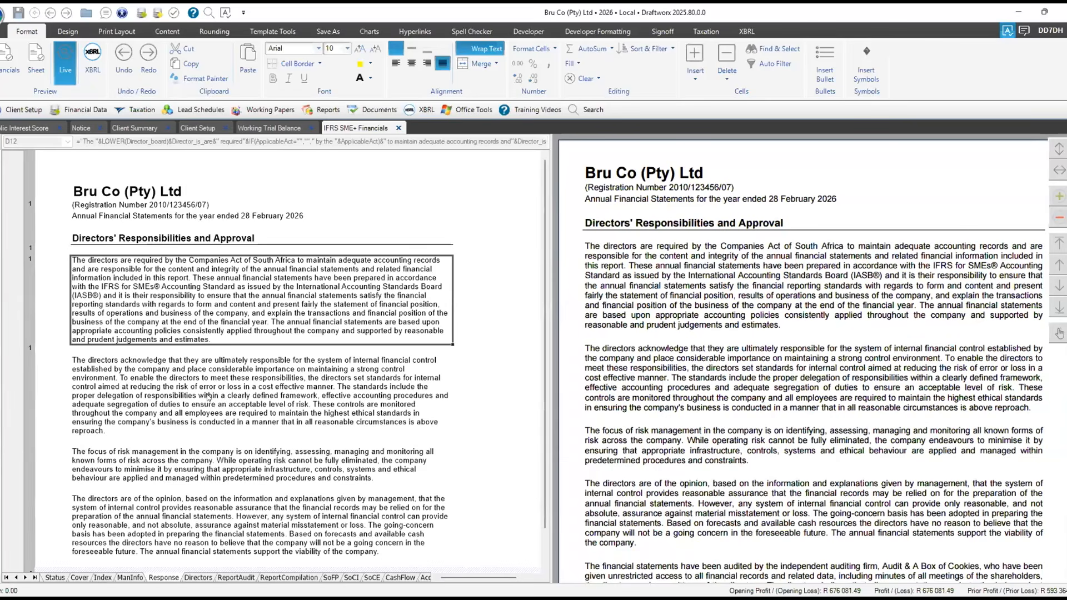
{"action": "scroll", "coordinate": [226, 411], "scroll_direction": "down", "scroll_amount": 2}
{"action": "scroll", "coordinate": [226, 412], "scroll_direction": "down", "scroll_amount": 8}
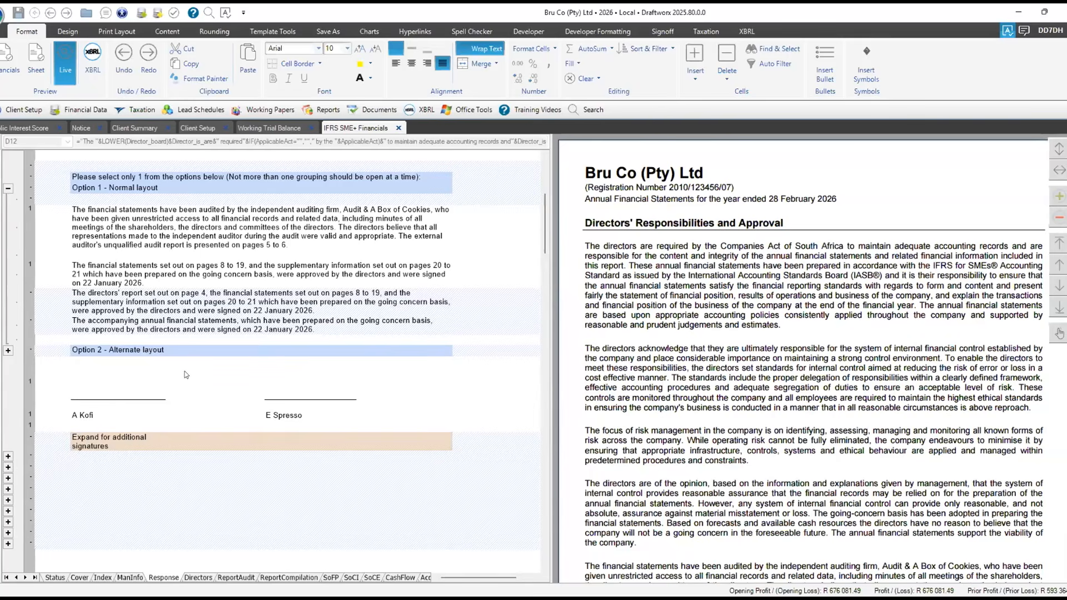
Expand the first two additional signature groups on the Response sheet, and collapse both again
{"action": "left_click", "coordinate": [8, 457]}
{"action": "scroll", "coordinate": [9, 467], "scroll_direction": "down", "scroll_amount": 1}
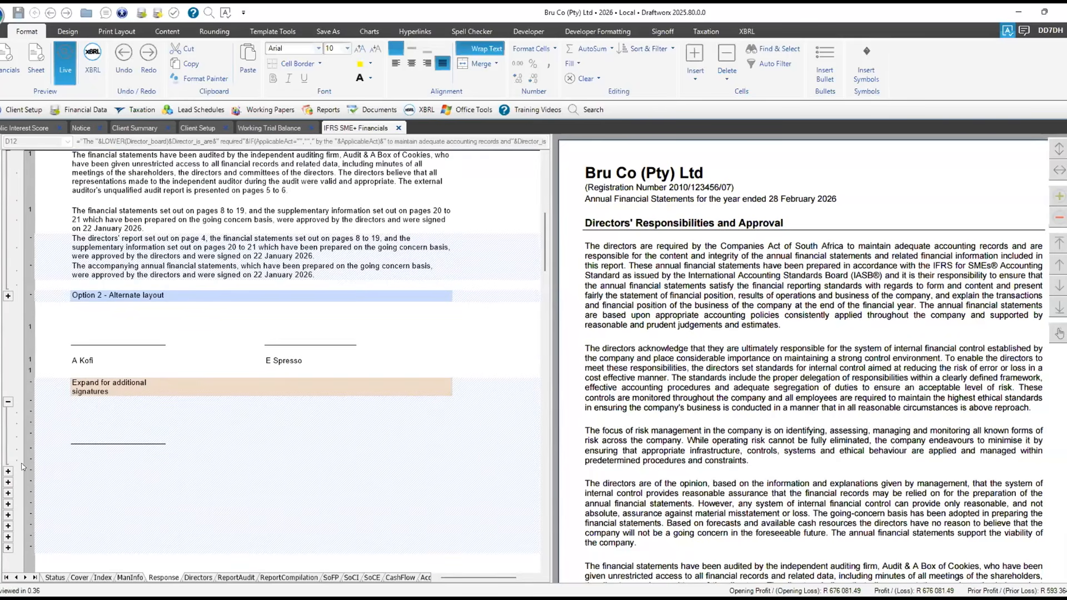
{"action": "left_click", "coordinate": [9, 471]}
{"action": "scroll", "coordinate": [271, 378], "scroll_direction": "down", "scroll_amount": 3}
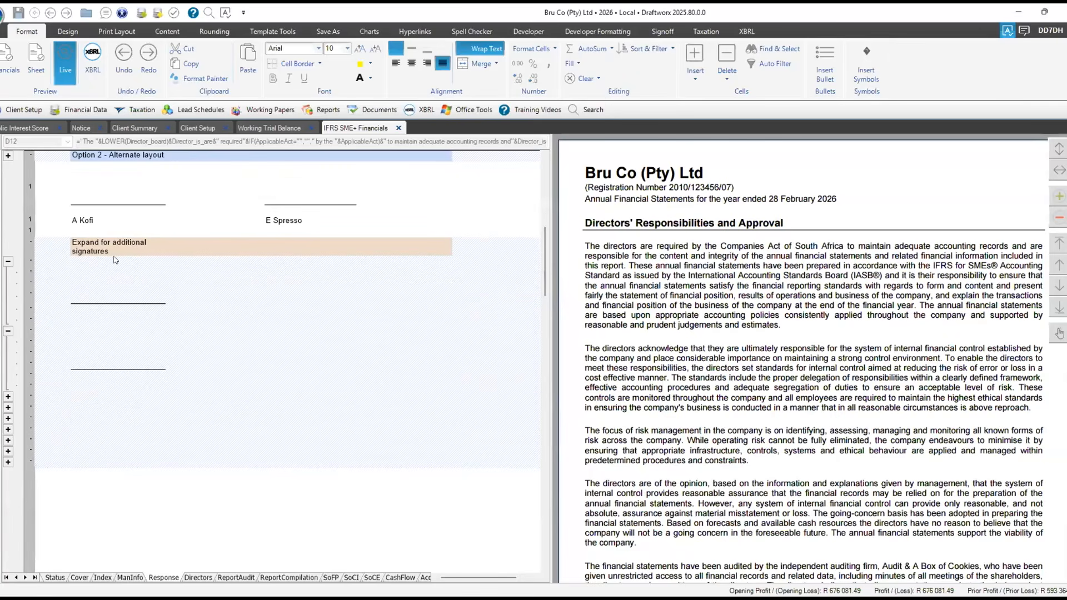
{"action": "left_click", "coordinate": [9, 332]}
{"action": "left_click", "coordinate": [8, 261]}
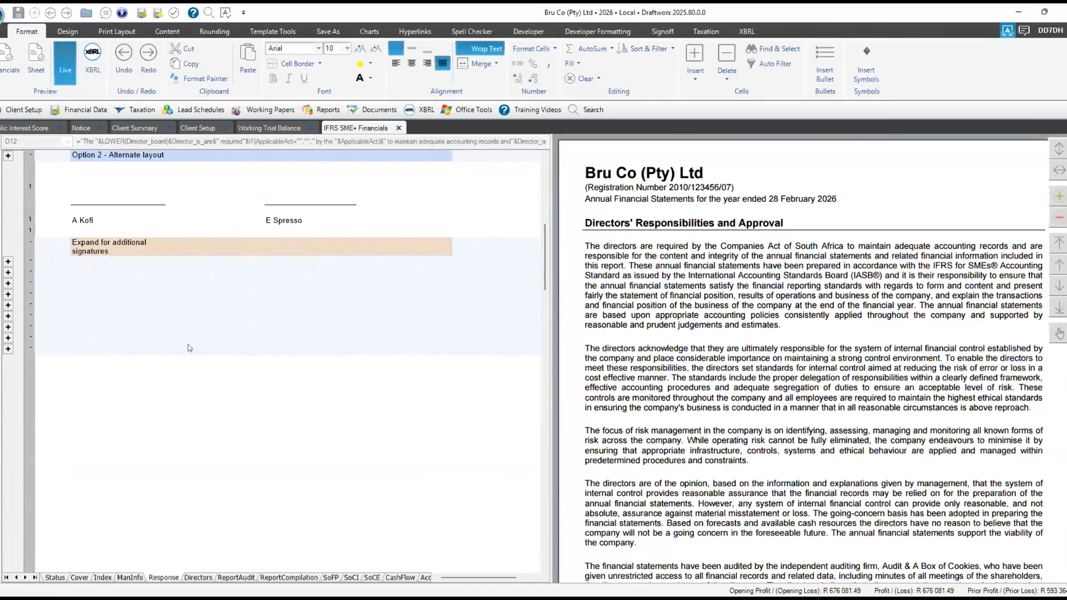
{"action": "scroll", "coordinate": [288, 292], "scroll_direction": "up", "scroll_amount": 5}
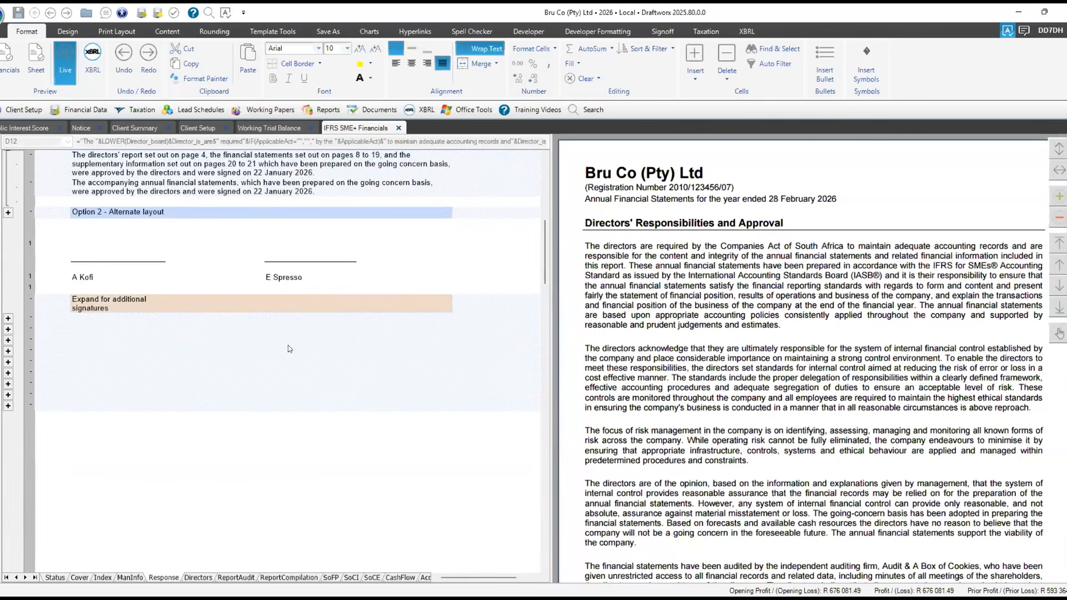
Review the Directors' Report on the Directors sheet from Review of activities through the alternative Going concern paragraphs
{"action": "left_click", "coordinate": [197, 578]}
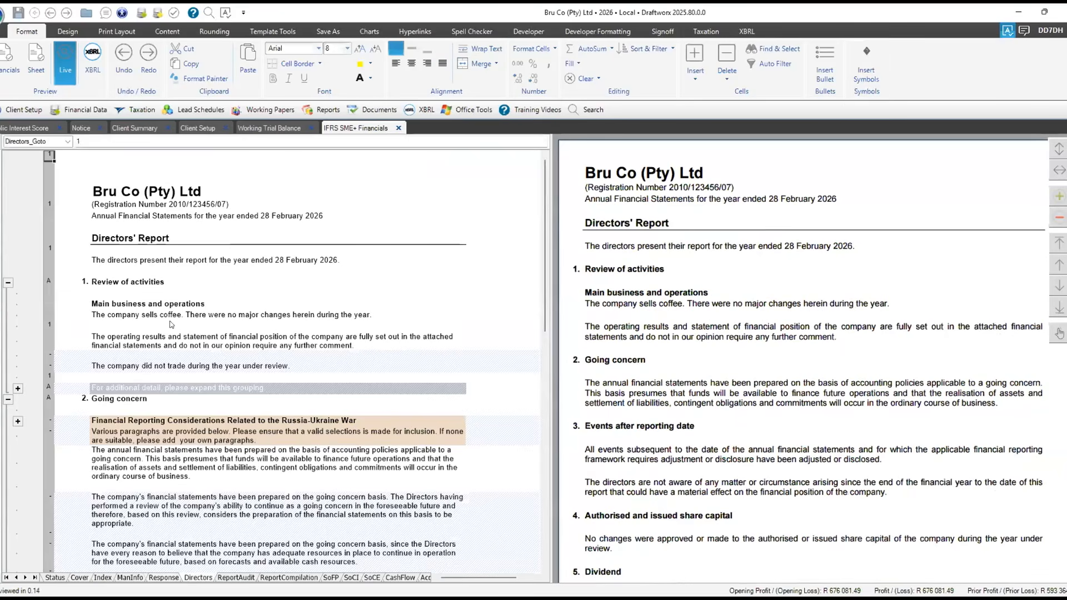
{"action": "scroll", "coordinate": [163, 340], "scroll_direction": "down", "scroll_amount": 1}
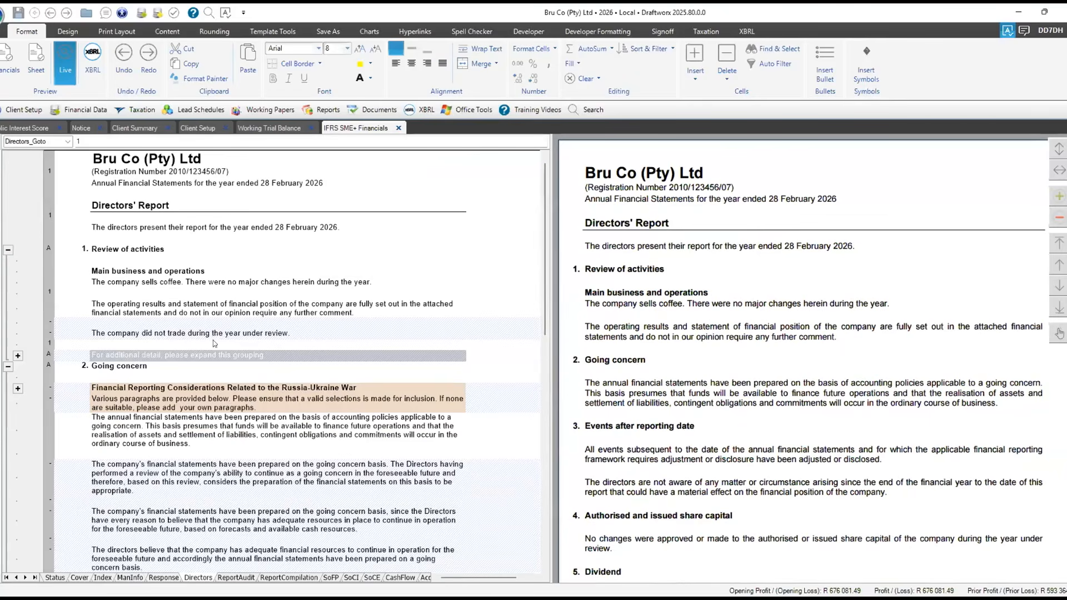
{"action": "scroll", "coordinate": [211, 346], "scroll_direction": "down", "scroll_amount": 3}
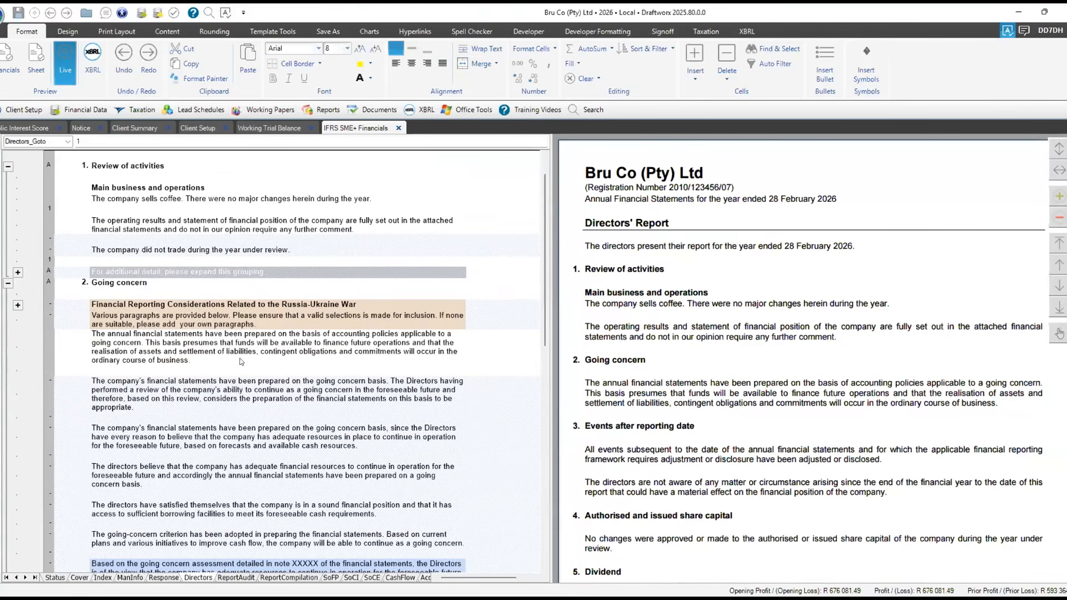
{"action": "scroll", "coordinate": [242, 366], "scroll_direction": "down", "scroll_amount": 1}
{"action": "scroll", "coordinate": [243, 361], "scroll_direction": "down", "scroll_amount": 3}
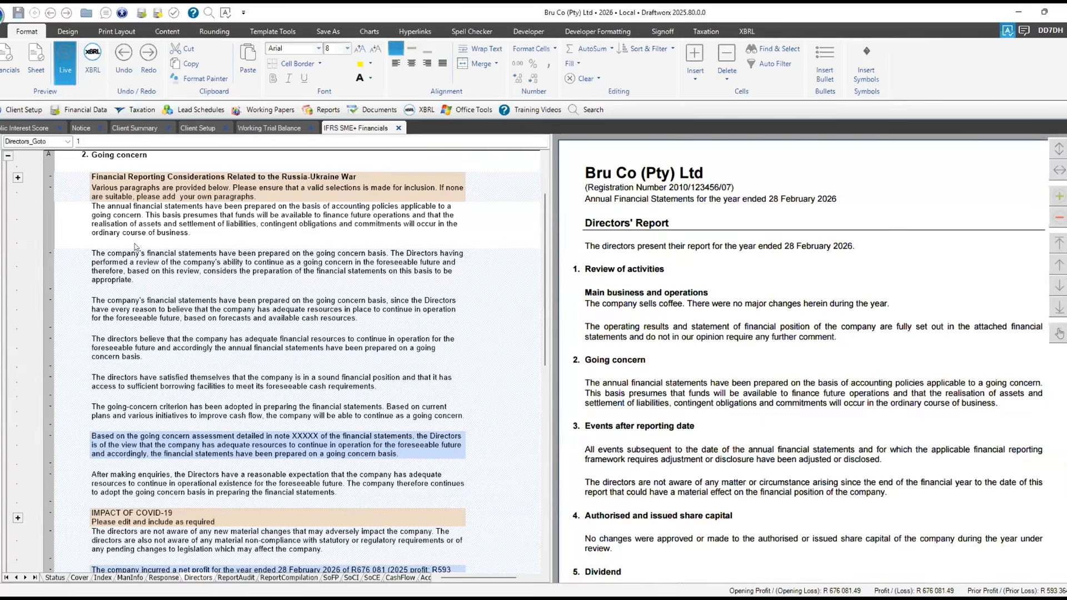
Turn on the headings for the Directors sheet and show the row 46 Going concern paragraph in the printed report
{"action": "left_click", "coordinate": [68, 32]}
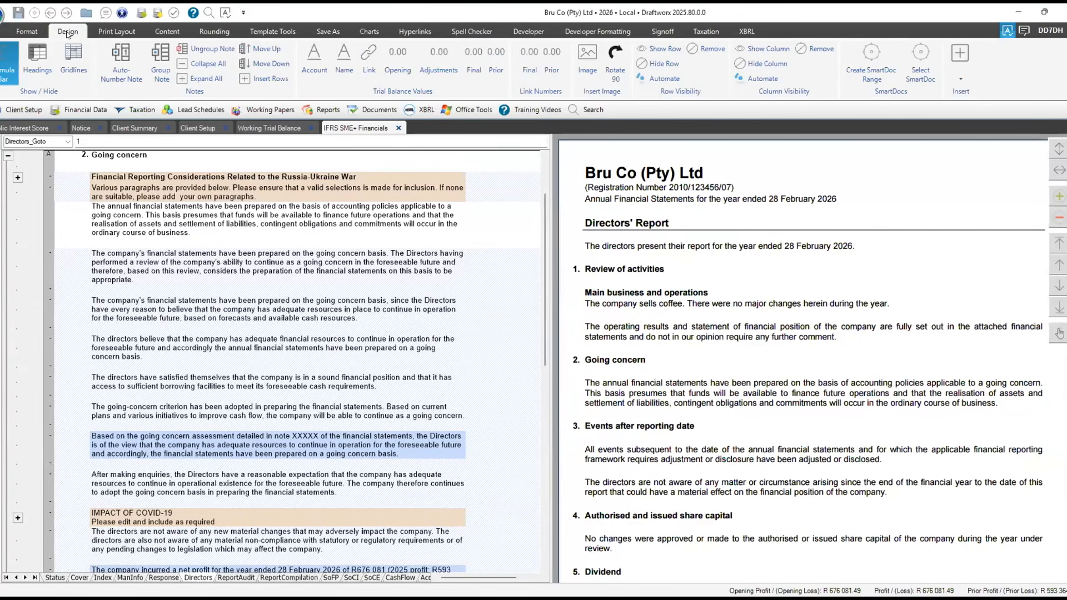
{"action": "left_click", "coordinate": [33, 62]}
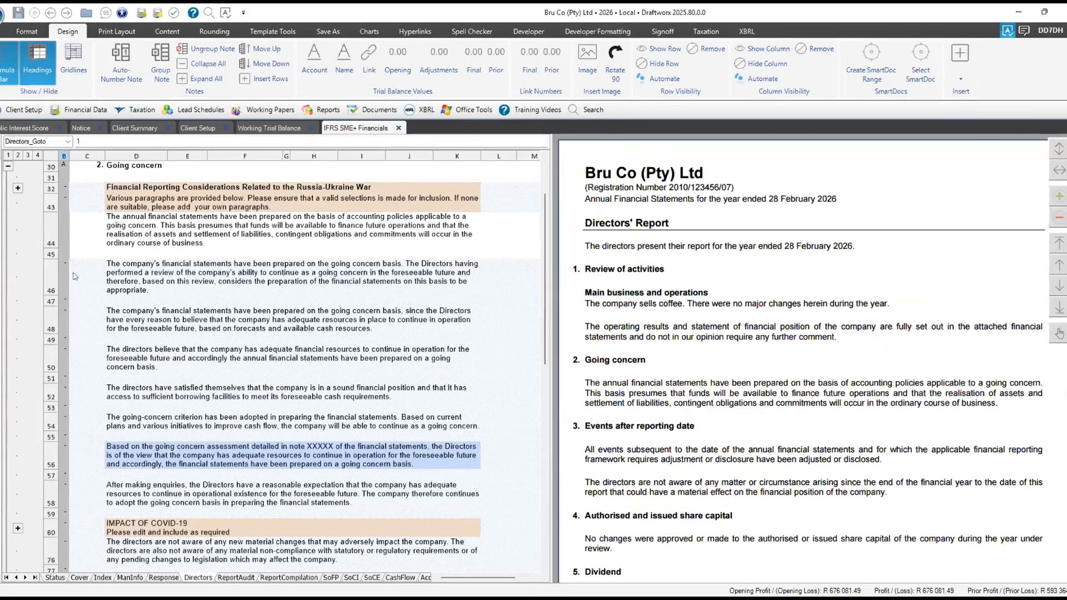
{"action": "left_click", "coordinate": [52, 275]}
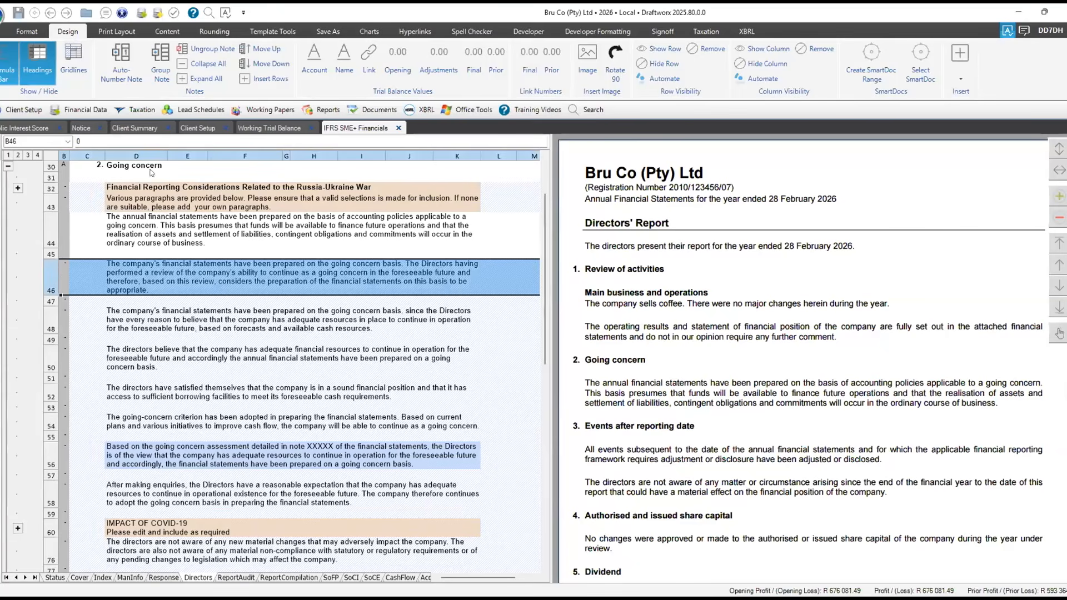
{"action": "left_click", "coordinate": [62, 273]}
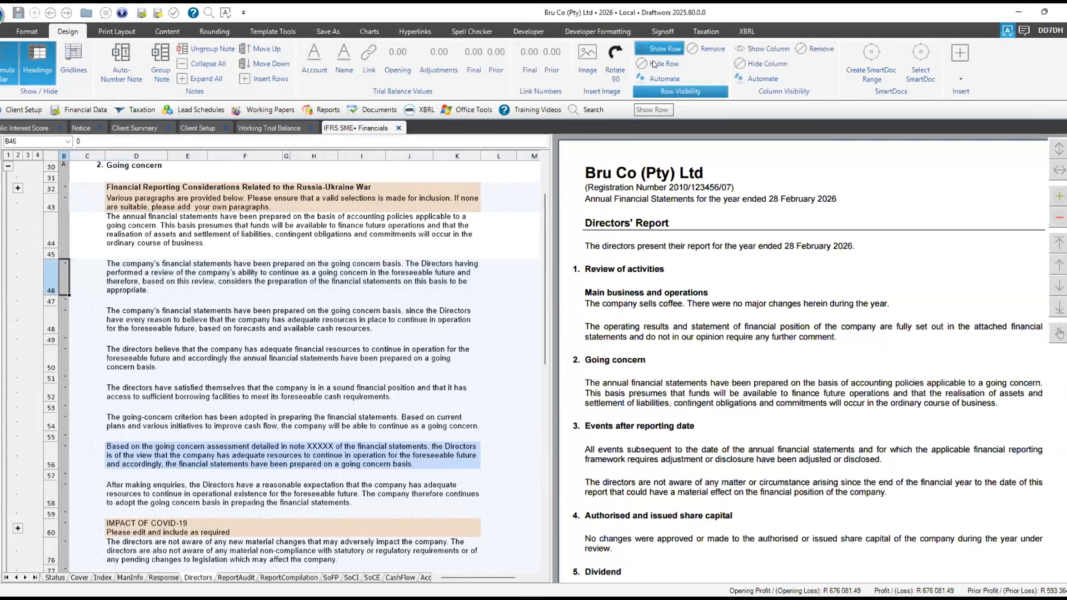
{"action": "left_click", "coordinate": [658, 49]}
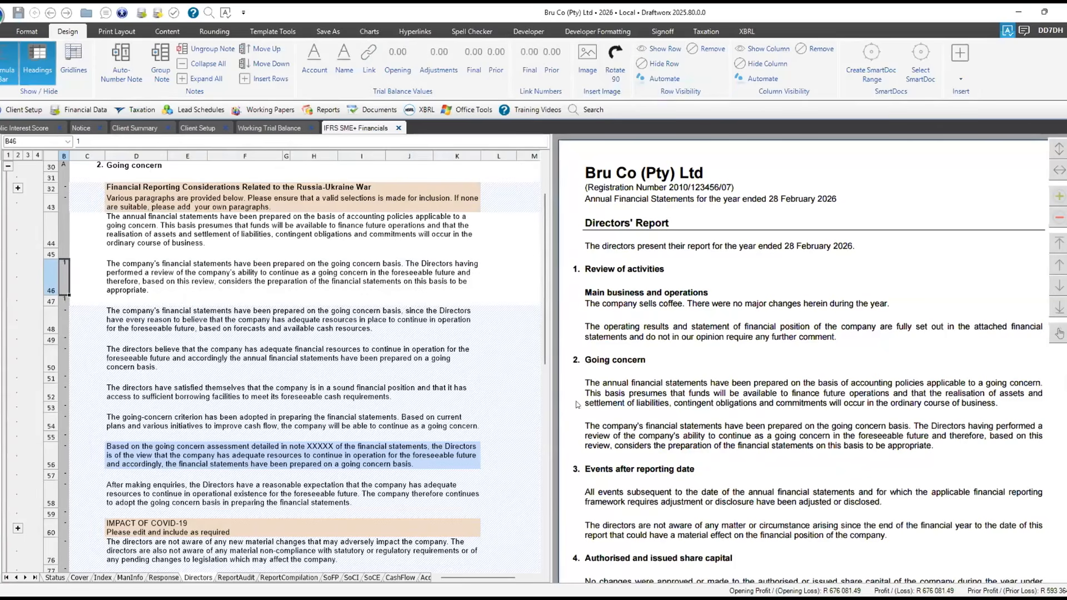
Show the row 48 Going concern paragraph in the printed report, and hide it again
{"action": "left_click", "coordinate": [61, 325]}
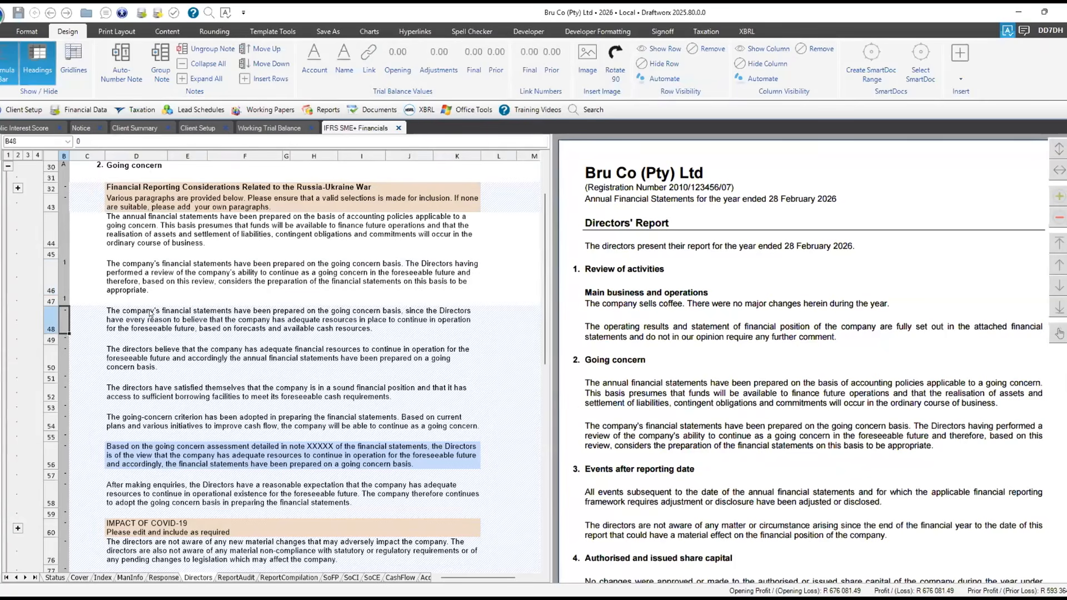
{"action": "left_click", "coordinate": [666, 50]}
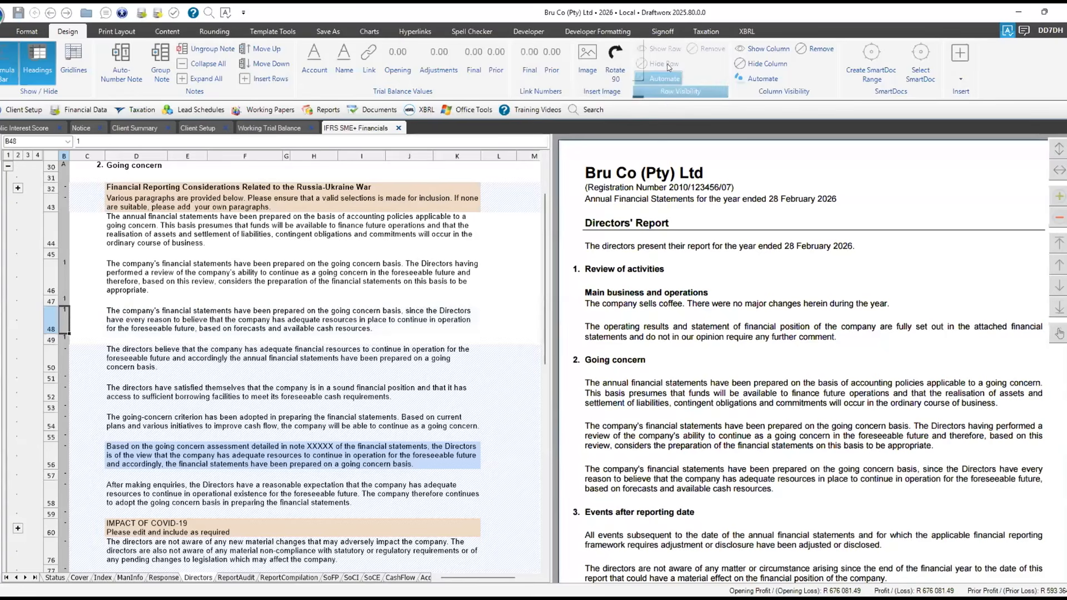
{"action": "left_click", "coordinate": [664, 64]}
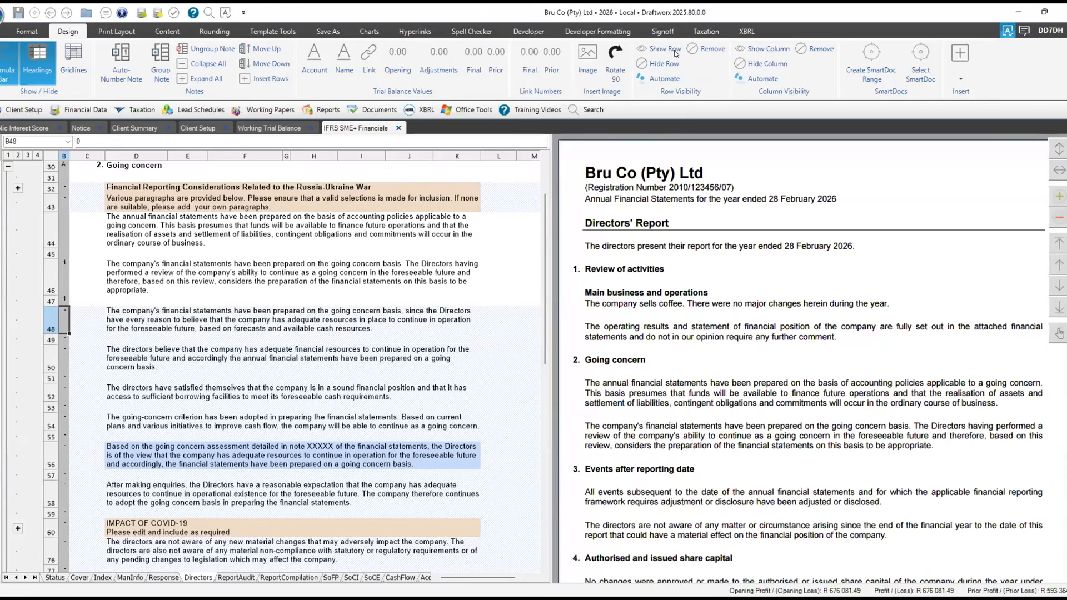
Replace the row 48 paragraph with "This company will remain in business because it is absolutely awesome." and show that row in the report
{"action": "left_click", "coordinate": [158, 319]}
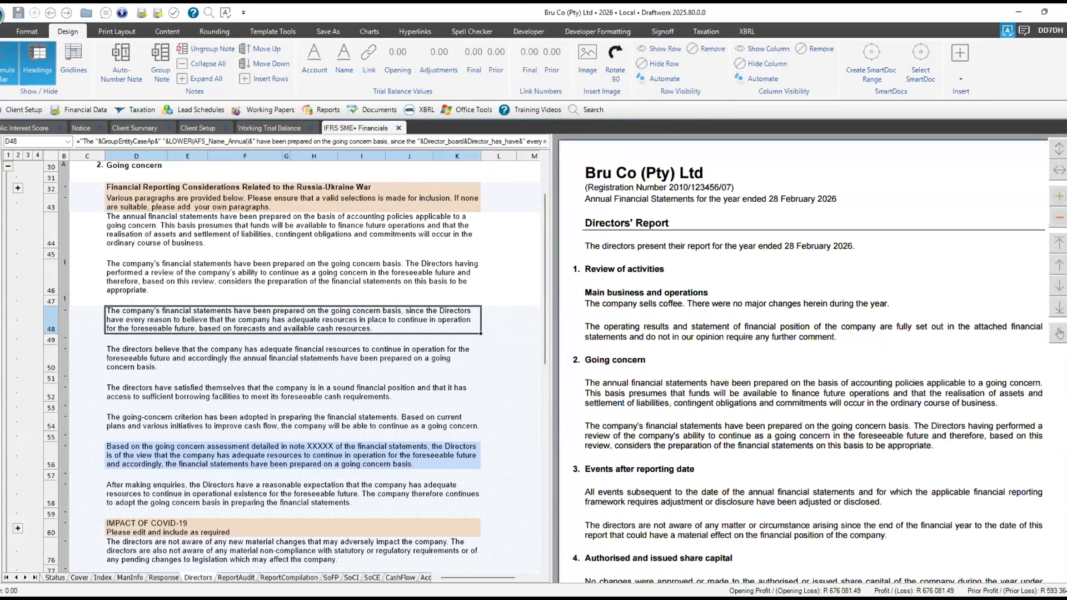
{"action": "type", "text": "This compl"}
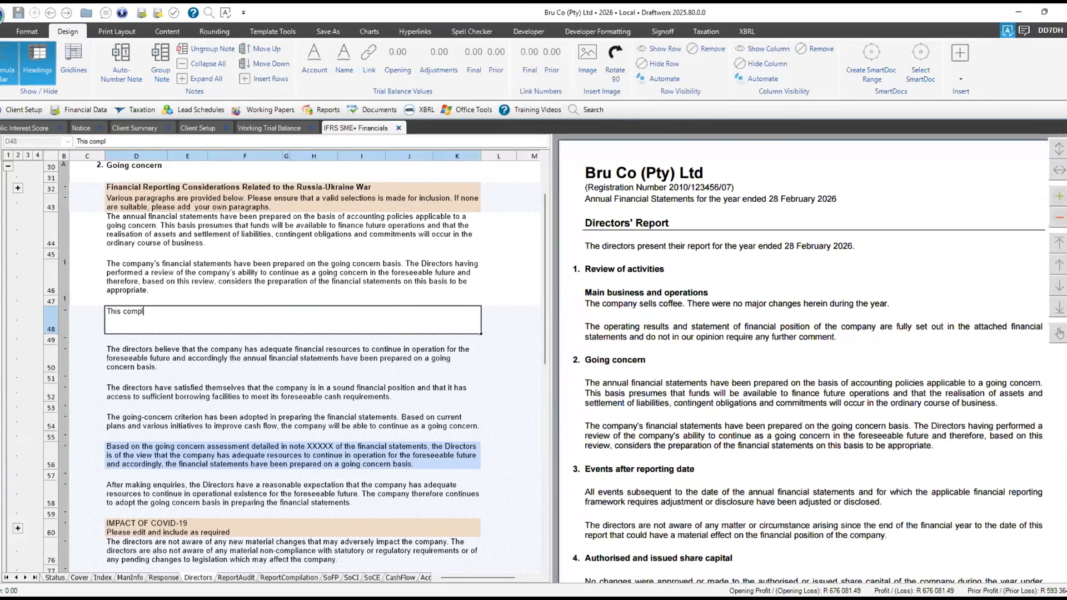
{"action": "key", "text": "BackSpace"}
{"action": "type", "text": "any will remain in business once"}
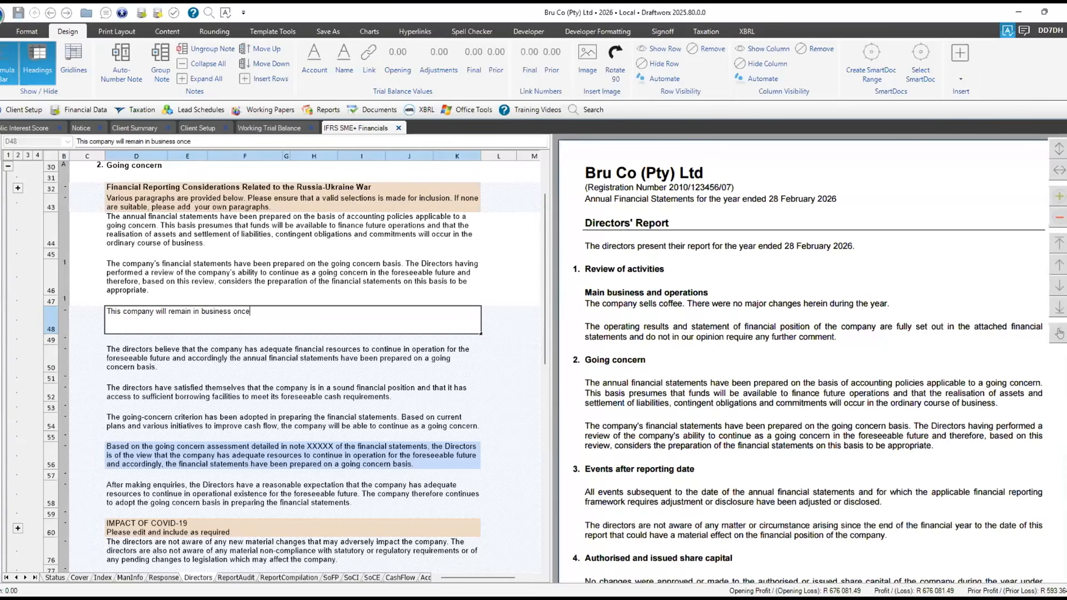
{"action": "key", "text": "BackSpace"}
{"action": "key", "text": "BackSpace"}
{"action": "key", "text": "BackSpace"}
{"action": "key", "text": "BackSpace"}
{"action": "type", "text": "fo"}
{"action": "type", "text": "ecause i"}
{"action": "type", "text": "t is "}
{"action": "type", "text": "absolute"}
{"action": "type", "text": "ly"}
{"action": "type", "text": " awesome"}
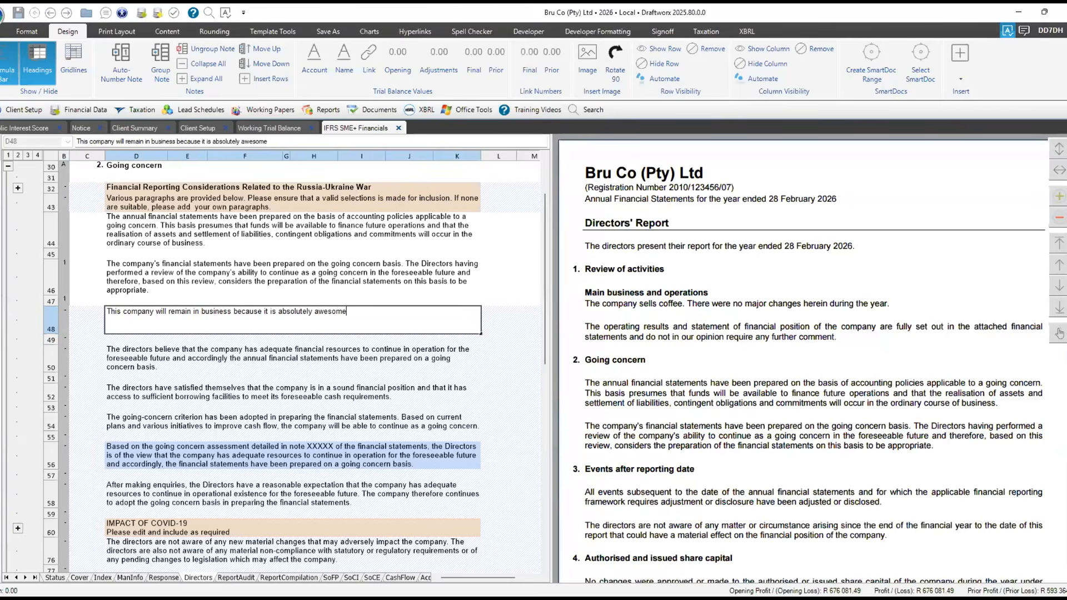
{"action": "type", "text": "."}
{"action": "key", "text": "Return"}
{"action": "left_click", "coordinate": [62, 311]}
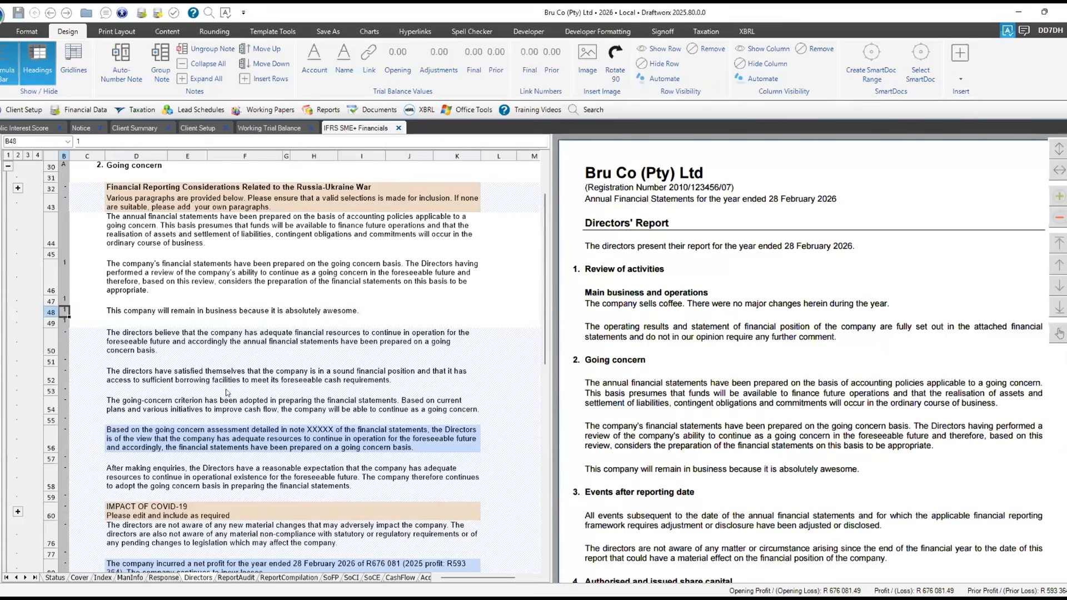
{"action": "left_click", "coordinate": [49, 336]}
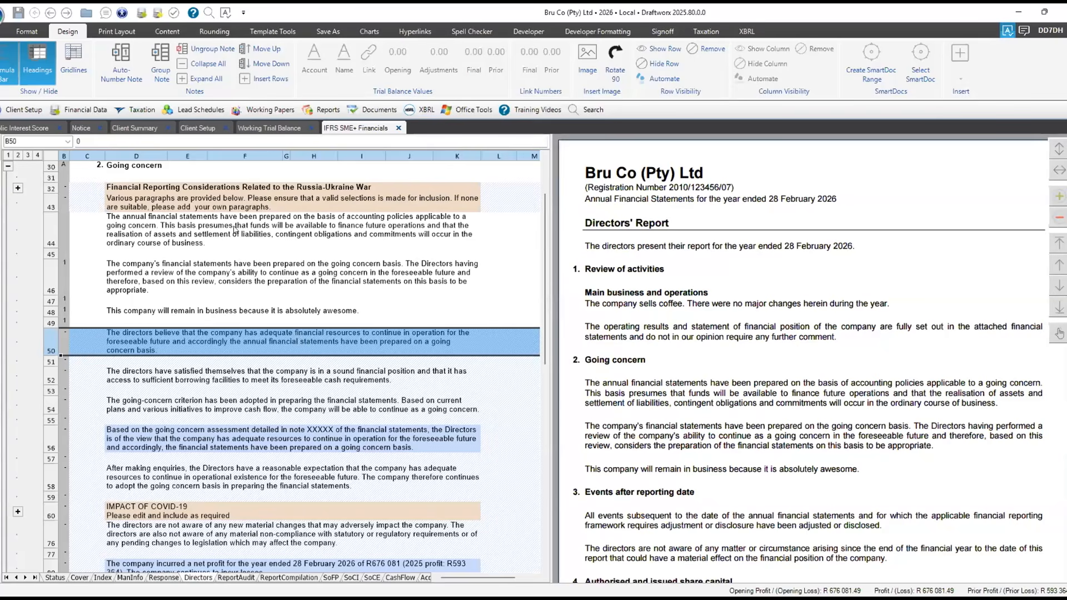
{"action": "left_click", "coordinate": [260, 79]}
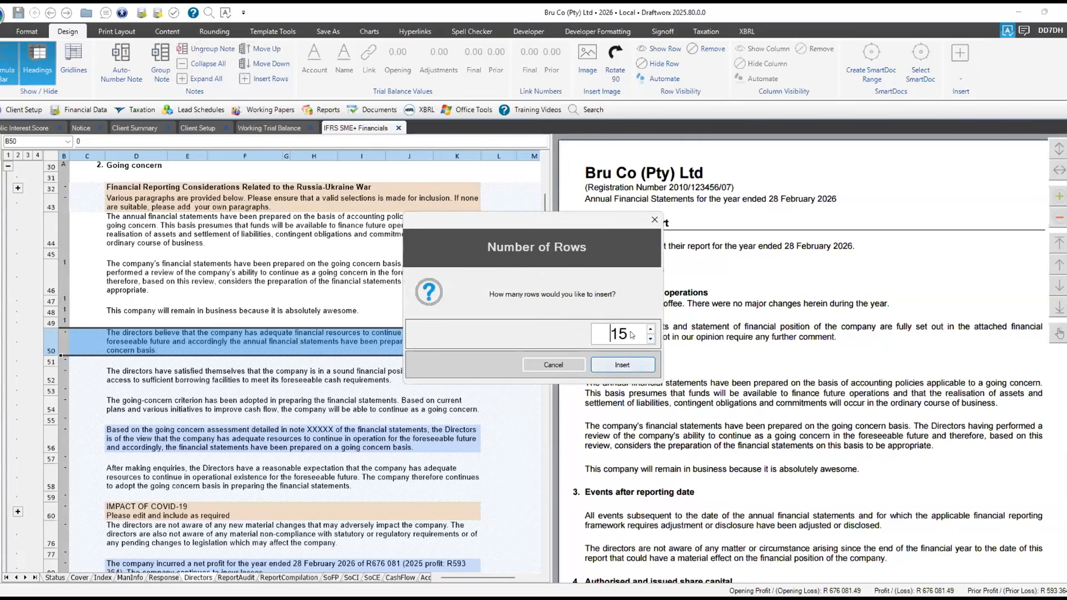
{"action": "left_click", "coordinate": [553, 365]}
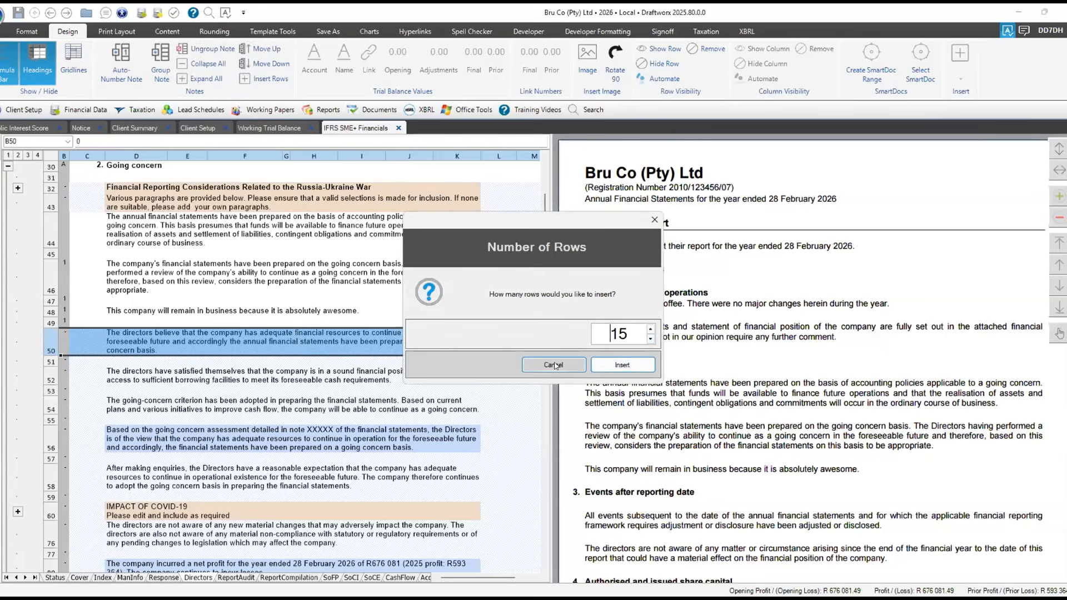
{"action": "left_click", "coordinate": [27, 31]}
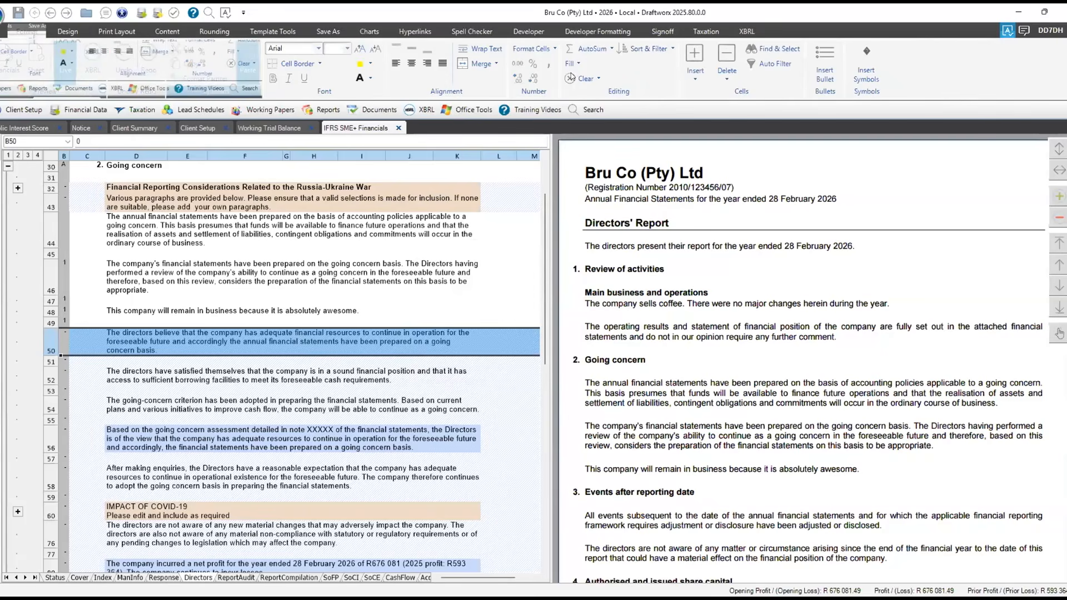
{"action": "left_click", "coordinate": [695, 72]}
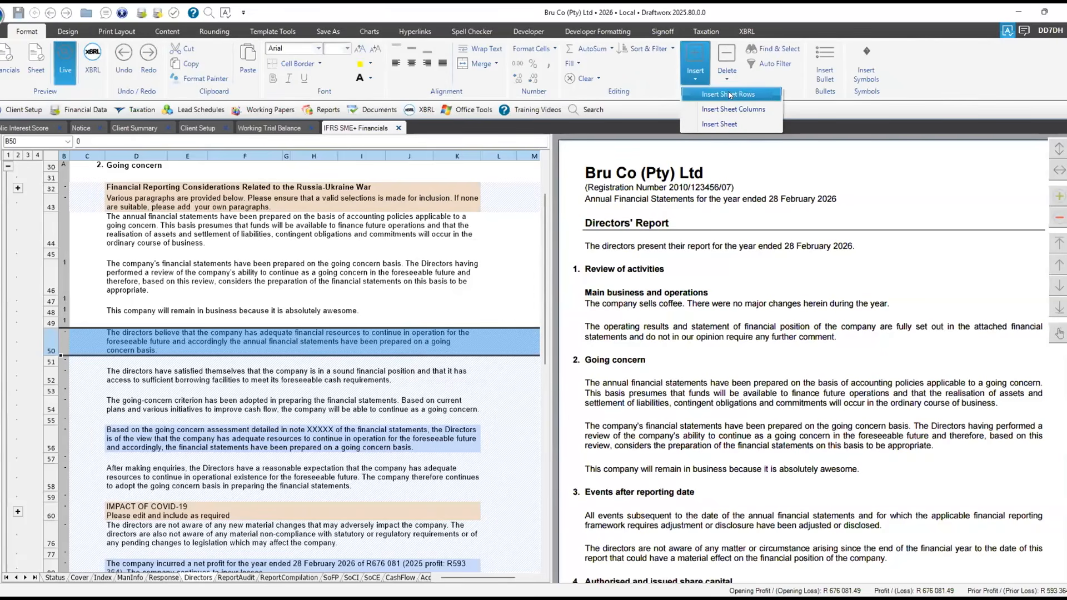
Insert 3 rows above the row 50 Going concern paragraph on the Directors sheet and select the text cell in the first new row
{"action": "left_click", "coordinate": [60, 33]}
{"action": "left_click", "coordinate": [264, 79]}
{"action": "left_click", "coordinate": [649, 336]}
{"action": "left_click", "coordinate": [648, 338]}
{"action": "left_click", "coordinate": [648, 337]}
{"action": "left_click", "coordinate": [648, 338]}
{"action": "left_click", "coordinate": [648, 338]}
{"action": "left_click", "coordinate": [648, 338]}
{"action": "left_click", "coordinate": [646, 338]}
{"action": "left_click", "coordinate": [647, 338]}
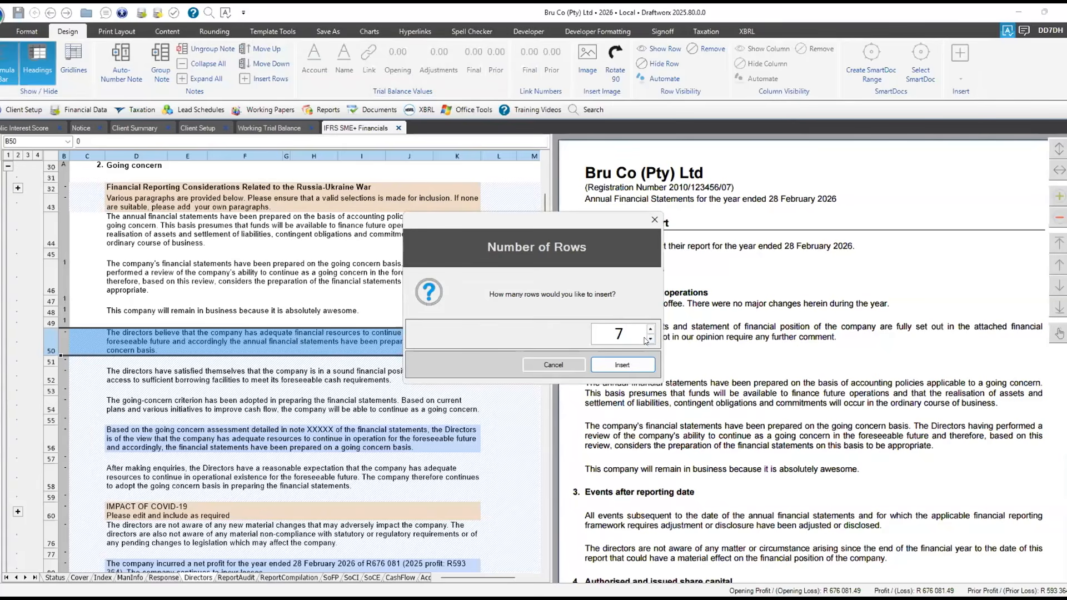
{"action": "left_click", "coordinate": [649, 339]}
{"action": "left_click", "coordinate": [649, 339]}
{"action": "left_click", "coordinate": [649, 339]}
{"action": "left_click", "coordinate": [649, 339]}
{"action": "left_click", "coordinate": [649, 339]}
{"action": "left_click", "coordinate": [650, 329]}
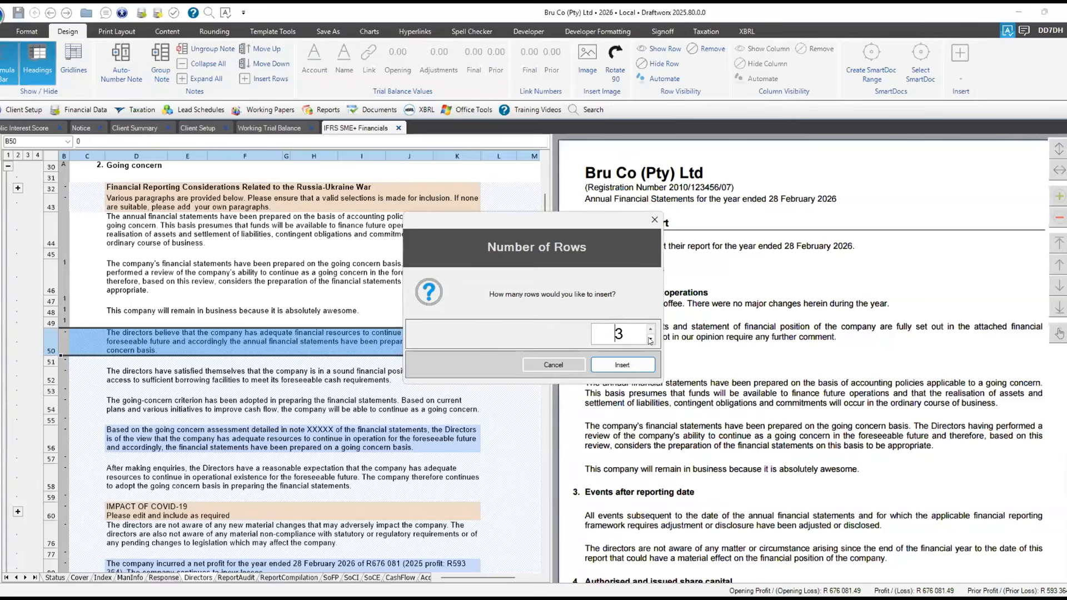
{"action": "left_click", "coordinate": [613, 366]}
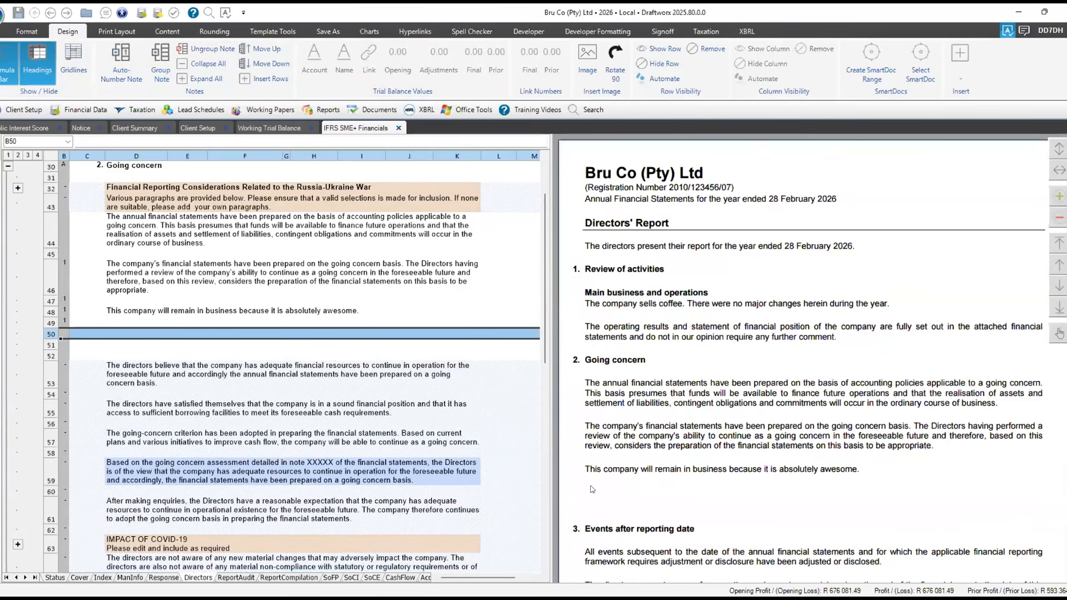
{"action": "left_click", "coordinate": [124, 337]}
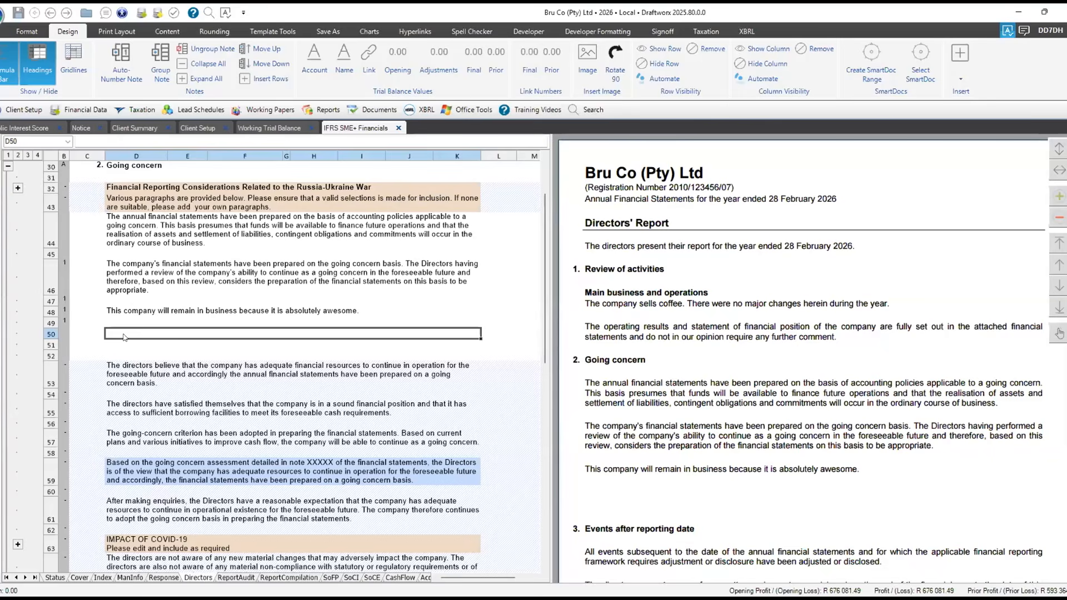
Enter a line in the first new Going concern row, D50, that names the two directors and ends with "will provide"
{"action": "type", "text": "Mr"}
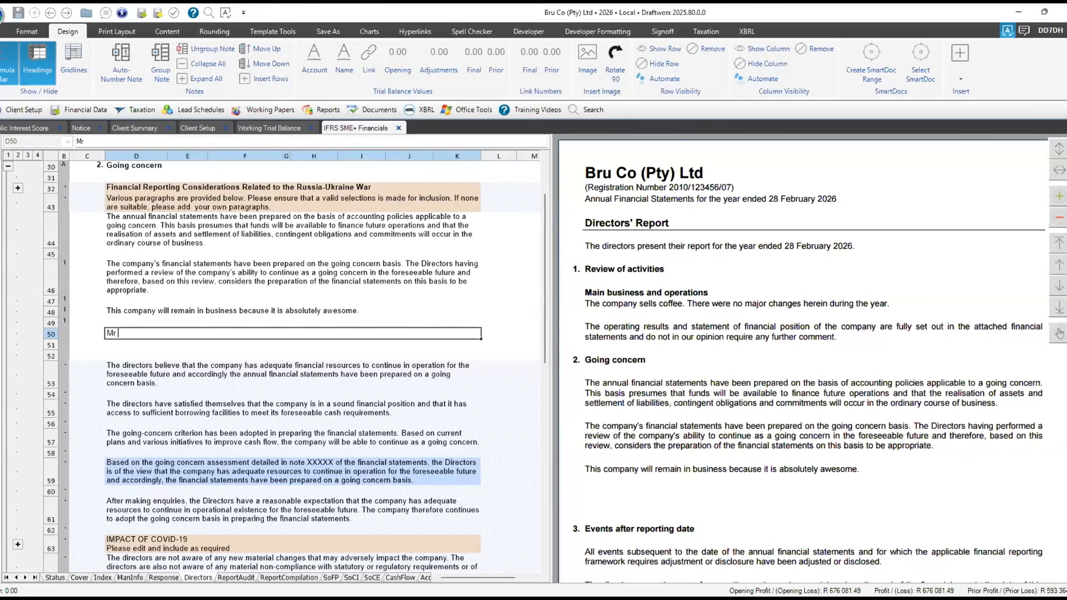
{"action": "type", "text": " Kofi anb"}
{"action": "type", "text": " Mrs E"}
{"action": "key", "text": "BackSpace"}
{"action": "type", "text": "Spresso wi"}
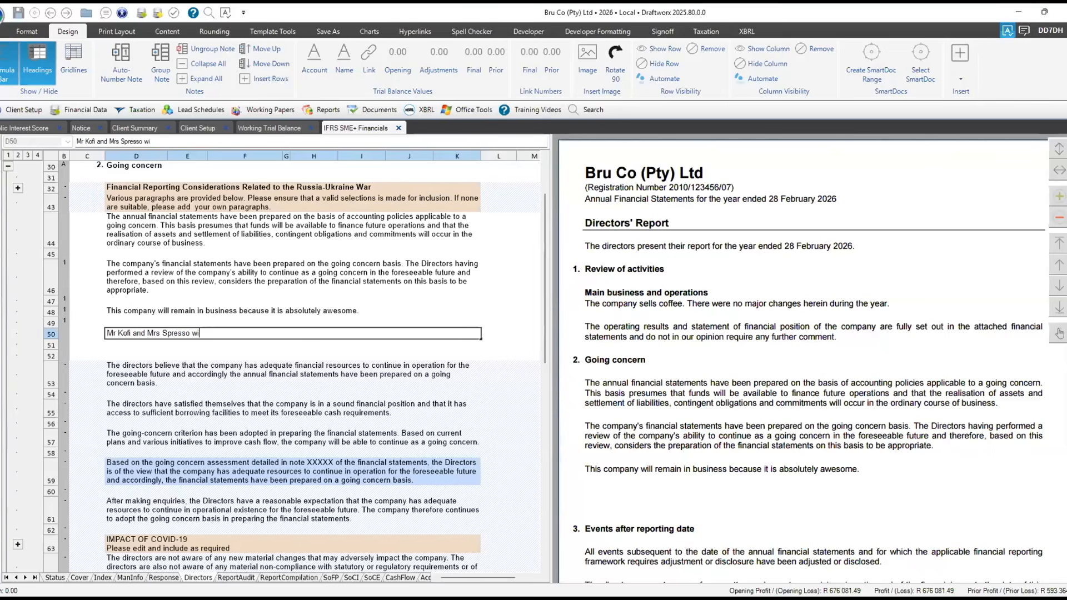
{"action": "type", "text": "ll provide"}
{"action": "key", "text": "Return"}
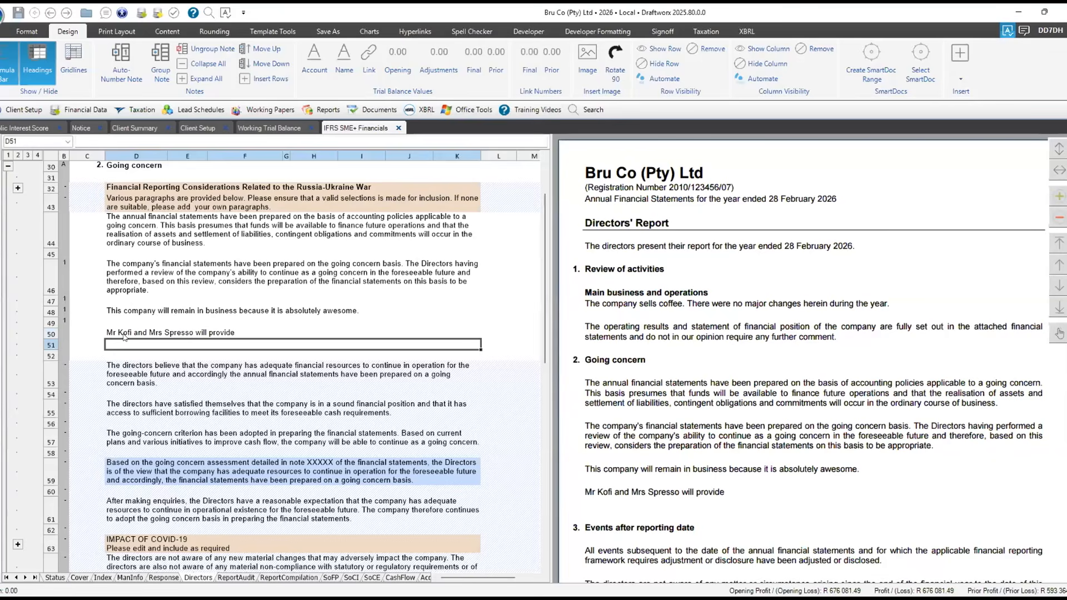
Format the new row 50 Going concern line as bold red text and refresh the live preview of the Directors' Report
{"action": "left_click", "coordinate": [123, 332]}
{"action": "key", "text": "ctrl+b"}
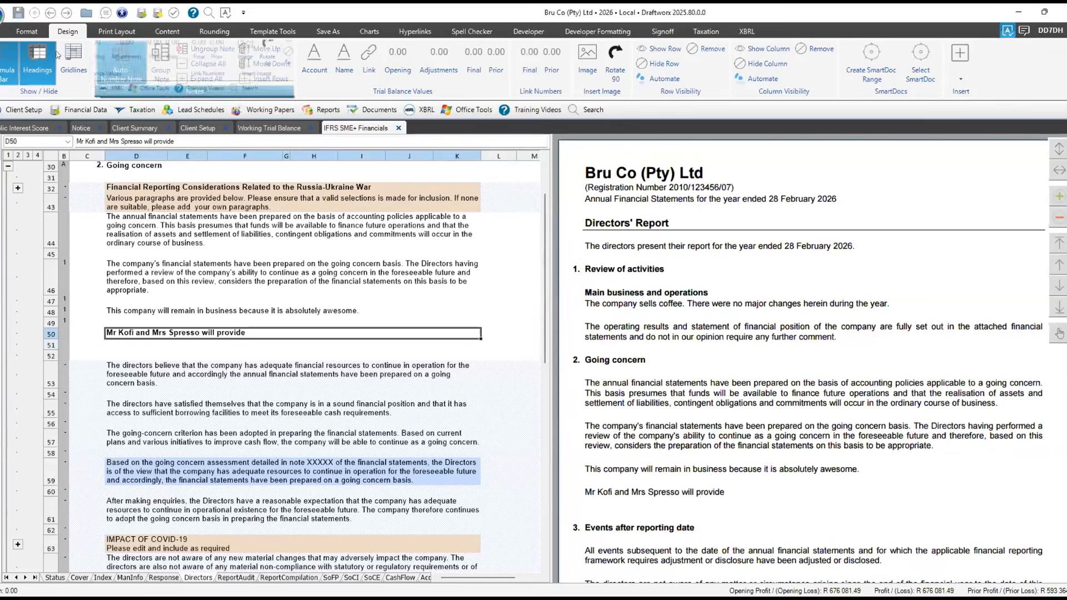
{"action": "left_click", "coordinate": [28, 32]}
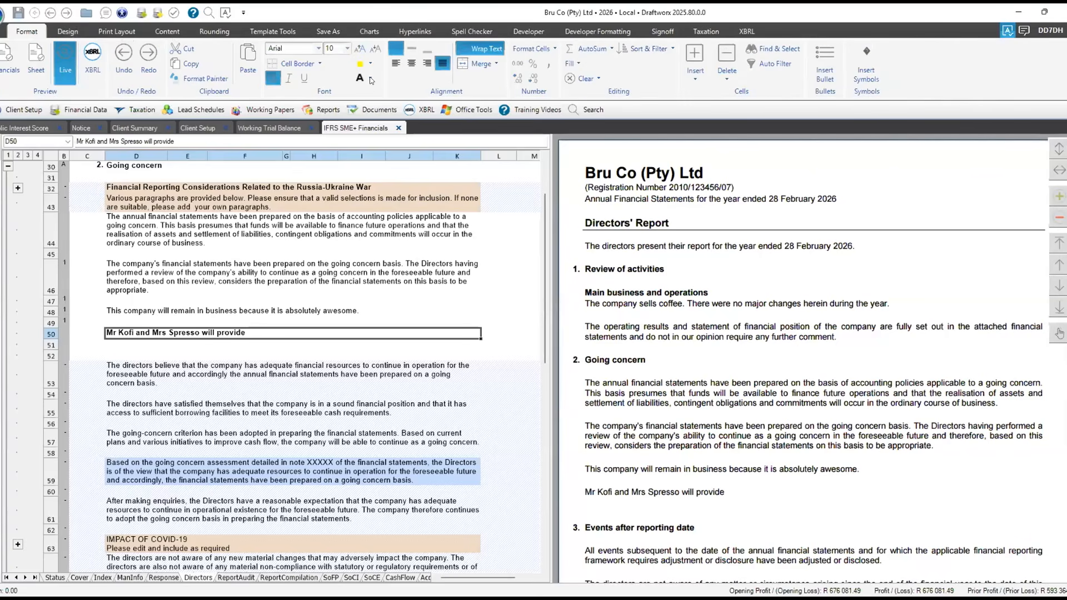
{"action": "left_click", "coordinate": [368, 81]}
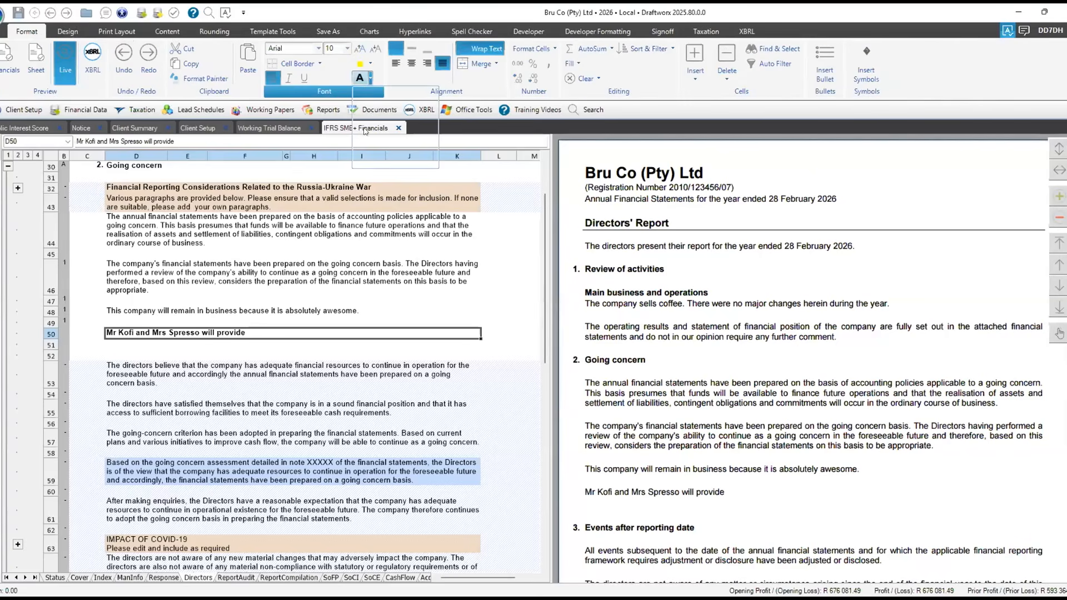
{"action": "left_click", "coordinate": [160, 356]}
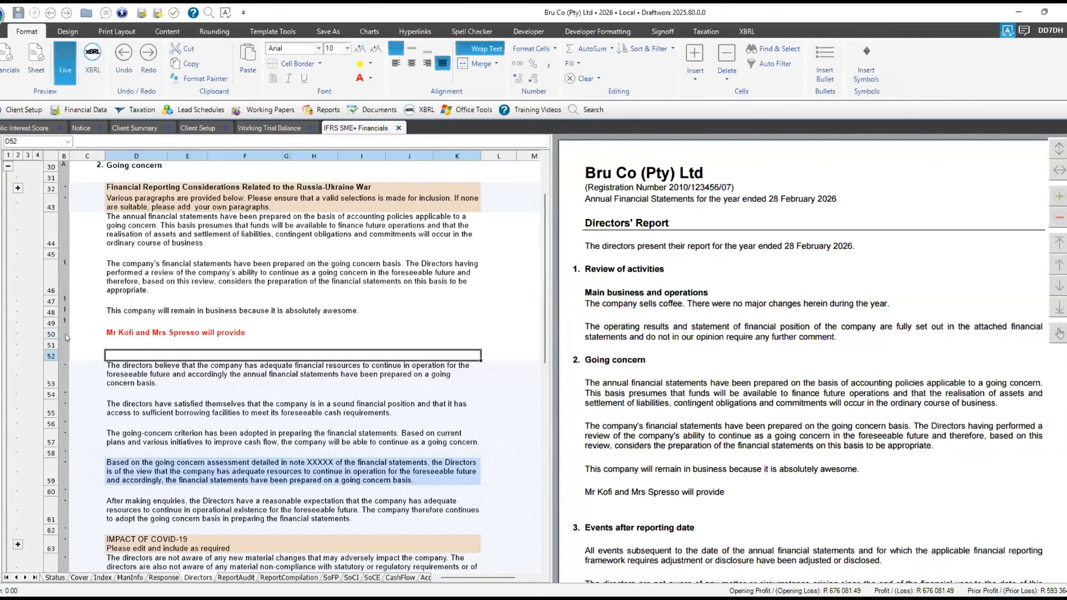
{"action": "left_click", "coordinate": [66, 335]}
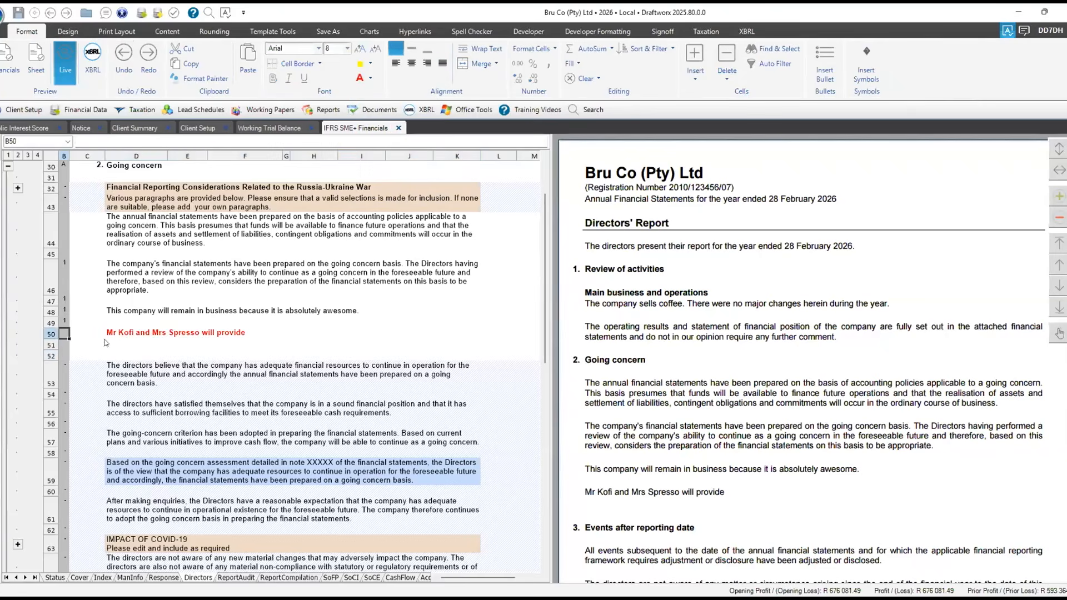
{"action": "left_click", "coordinate": [69, 56]}
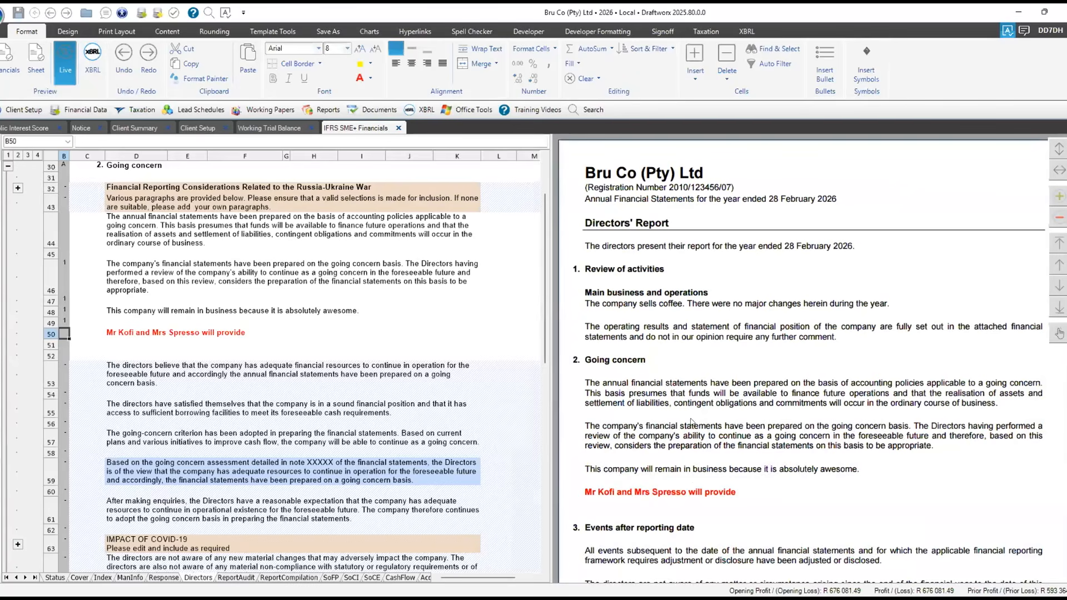
Expand the Compiler section below Independent Auditors on the Directors sheet to include it in the report
{"action": "scroll", "coordinate": [694, 414], "scroll_direction": "down", "scroll_amount": 5}
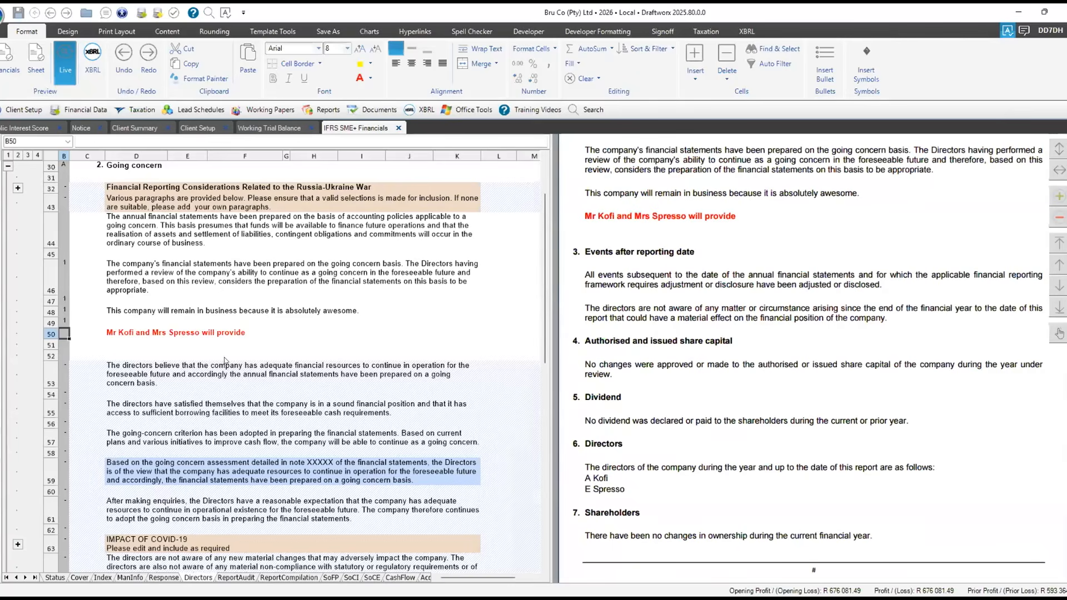
{"action": "scroll", "coordinate": [235, 371], "scroll_direction": "down", "scroll_amount": 5}
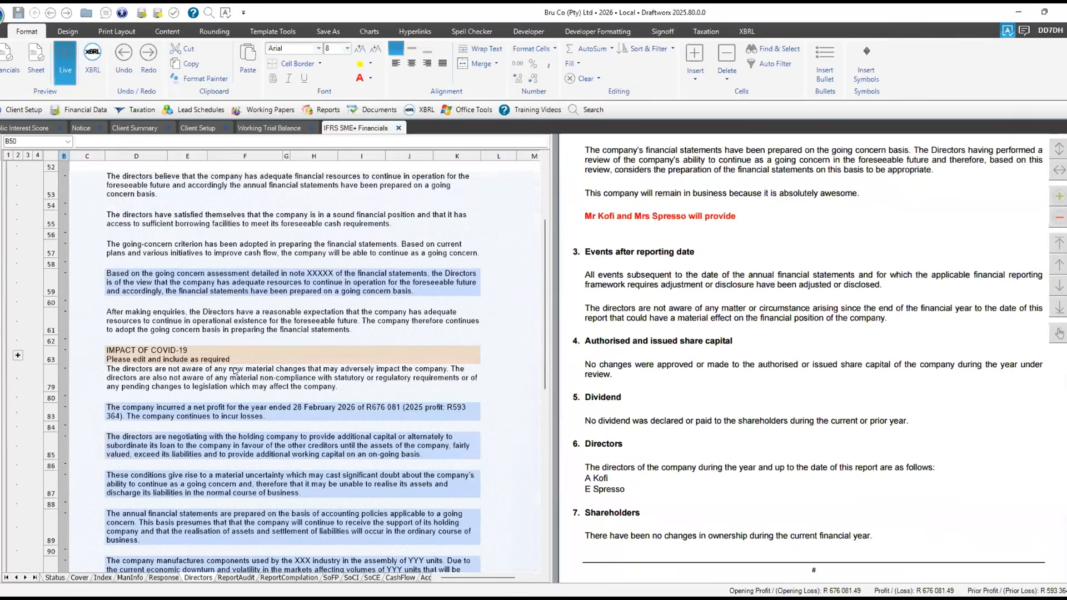
{"action": "scroll", "coordinate": [235, 371], "scroll_direction": "down", "scroll_amount": 15}
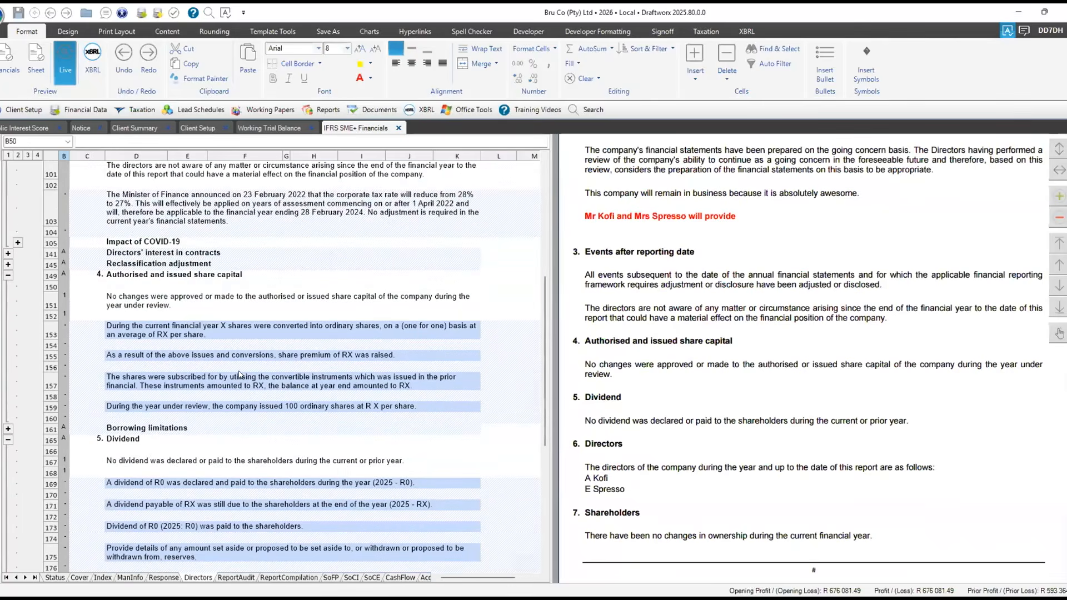
{"action": "scroll", "coordinate": [240, 375], "scroll_direction": "down", "scroll_amount": 5}
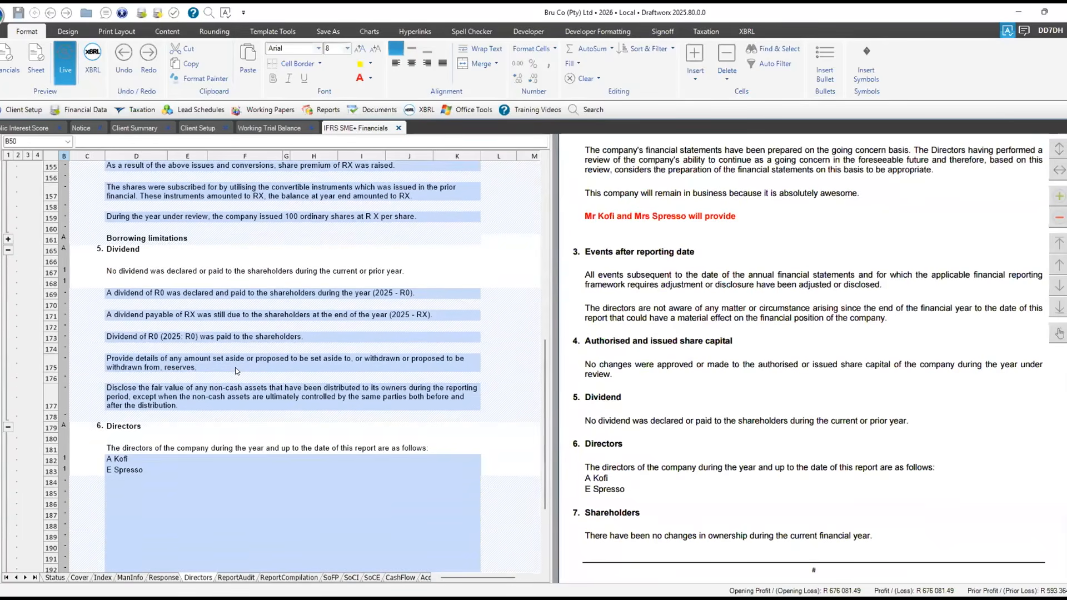
{"action": "scroll", "coordinate": [235, 368], "scroll_direction": "down", "scroll_amount": 1}
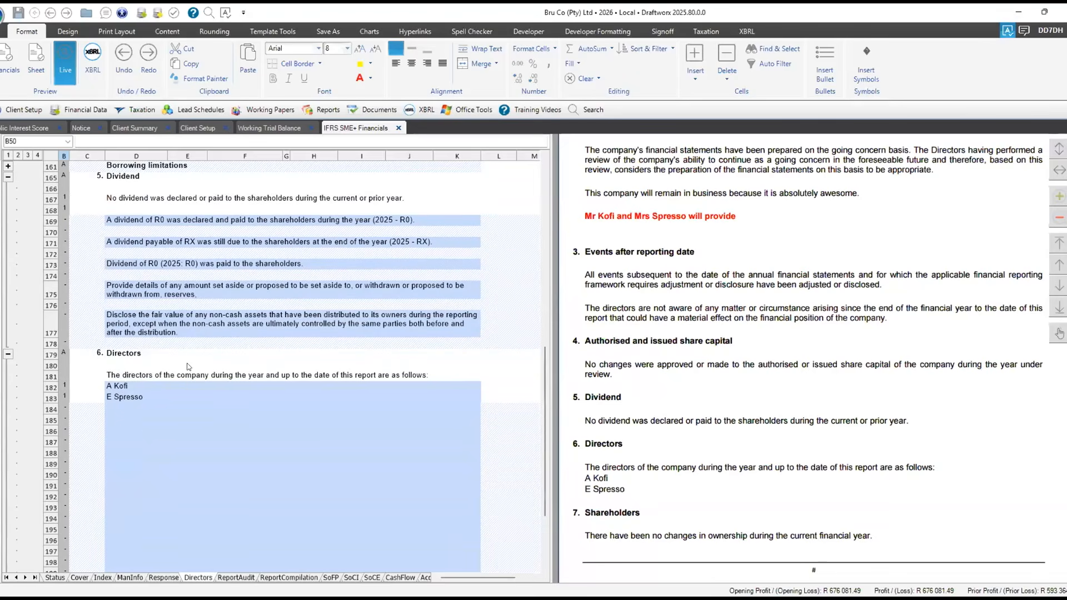
{"action": "scroll", "coordinate": [186, 362], "scroll_direction": "down", "scroll_amount": 2}
{"action": "scroll", "coordinate": [195, 331], "scroll_direction": "down", "scroll_amount": 5}
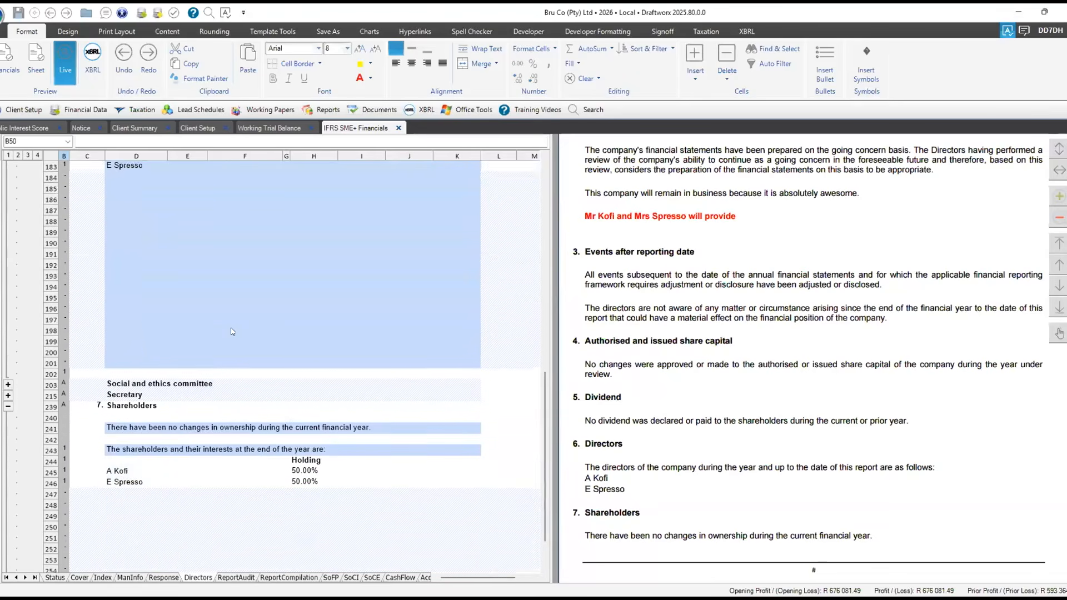
{"action": "scroll", "coordinate": [242, 387], "scroll_direction": "down", "scroll_amount": 1}
{"action": "scroll", "coordinate": [241, 387], "scroll_direction": "down", "scroll_amount": 5}
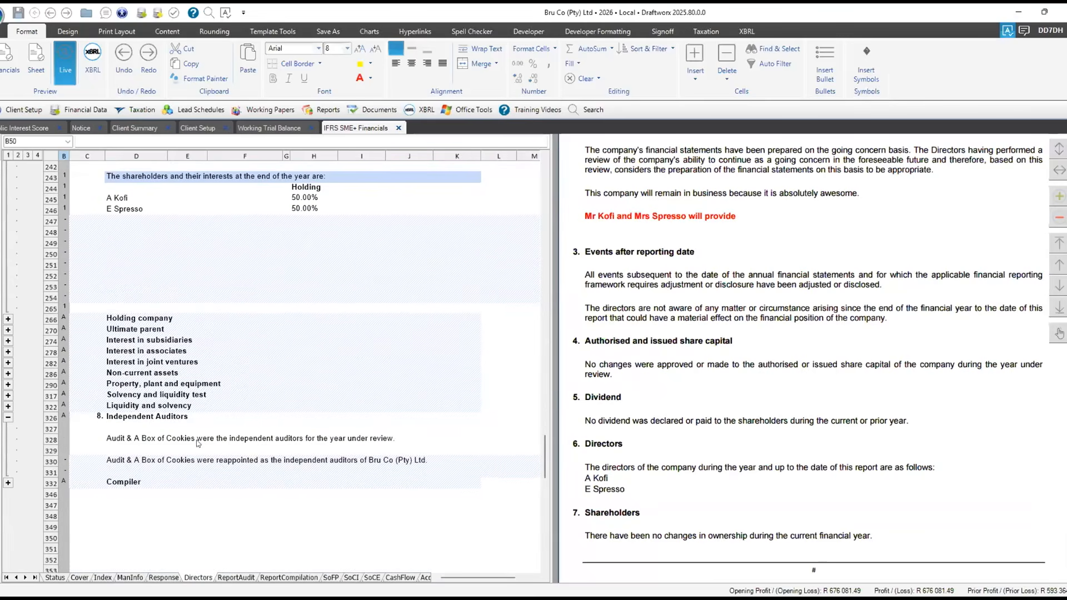
{"action": "left_click", "coordinate": [9, 484]}
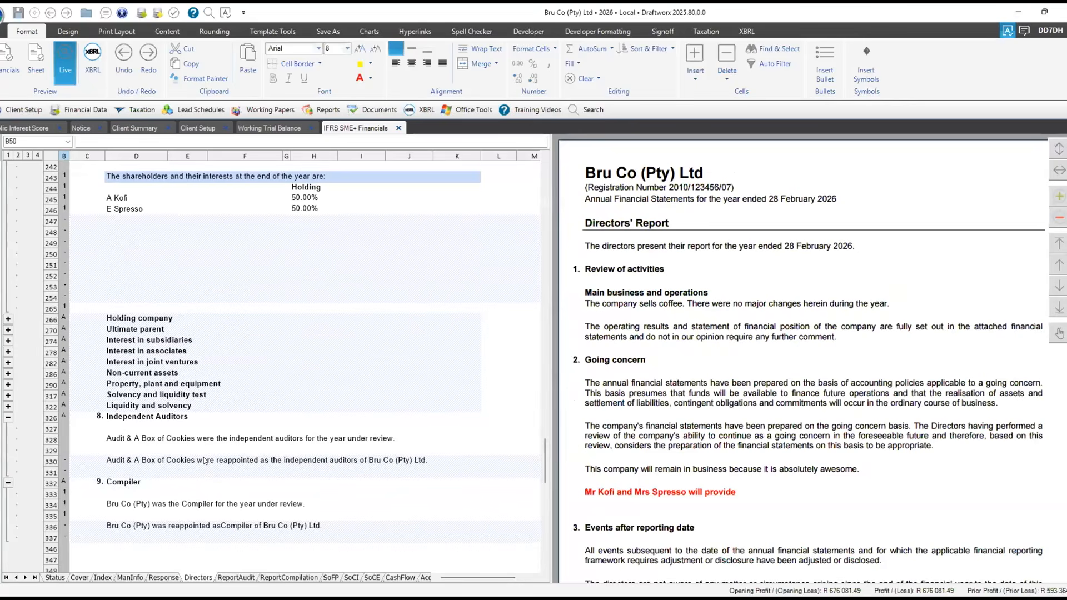
{"action": "scroll", "coordinate": [204, 461], "scroll_direction": "down", "scroll_amount": 1}
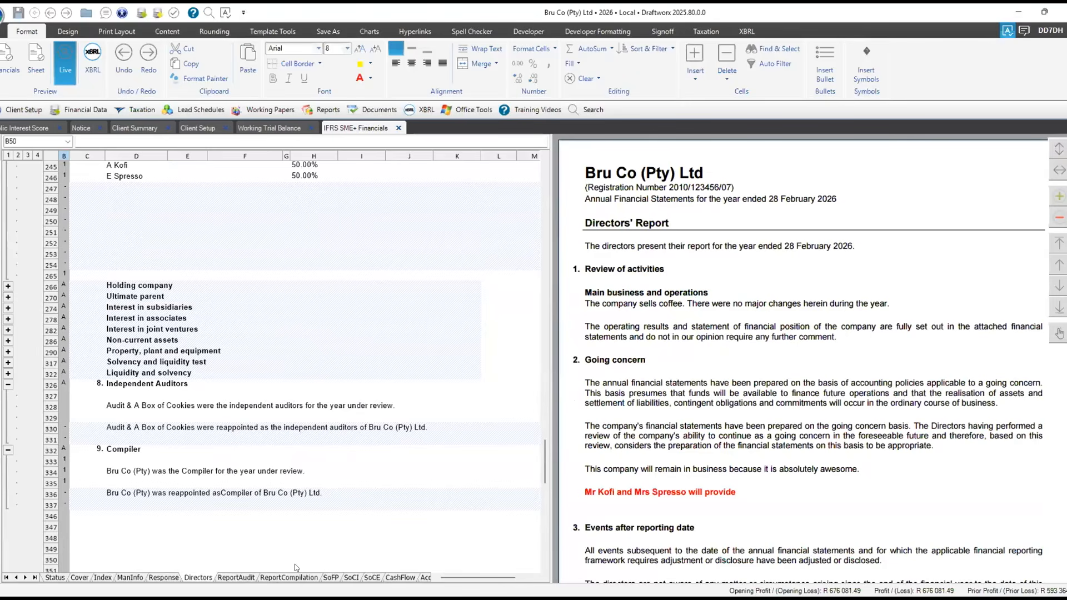
On the ReportAudit sheet, collapse every expanded section from Basis for Opinion through Report on Other Legal and Regulatory Requirements, plus the auditor signature block
{"action": "left_click", "coordinate": [151, 390]}
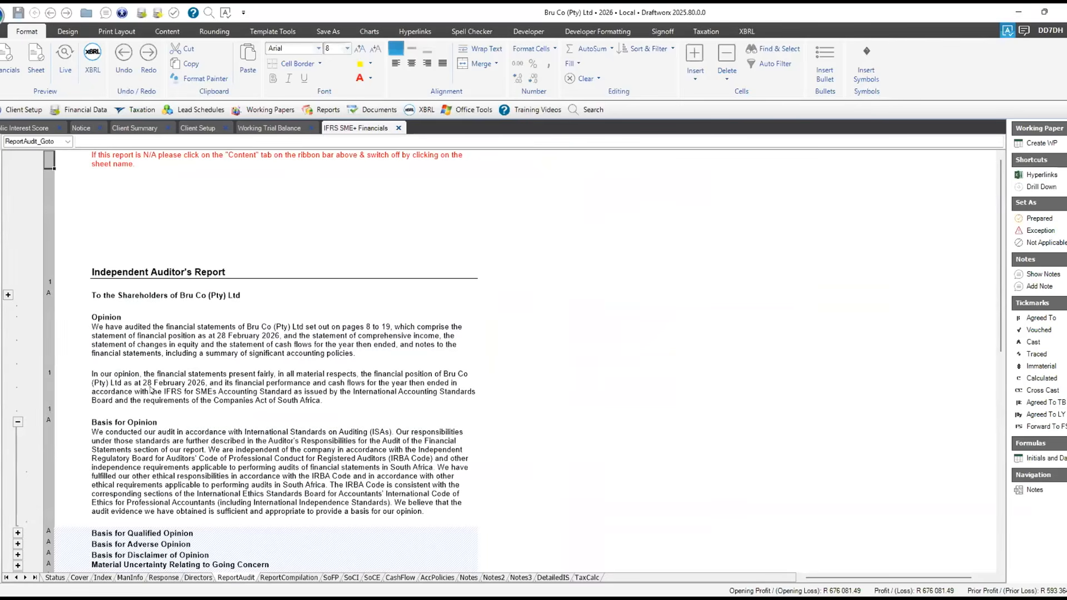
{"action": "left_click", "coordinate": [18, 421]}
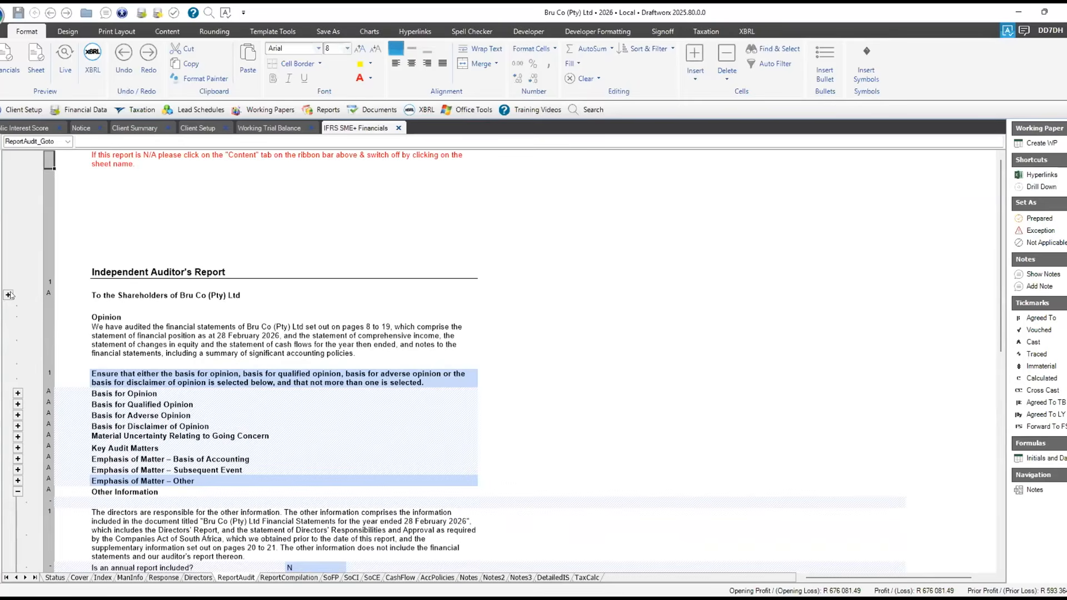
{"action": "scroll", "coordinate": [75, 370], "scroll_direction": "down", "scroll_amount": 4}
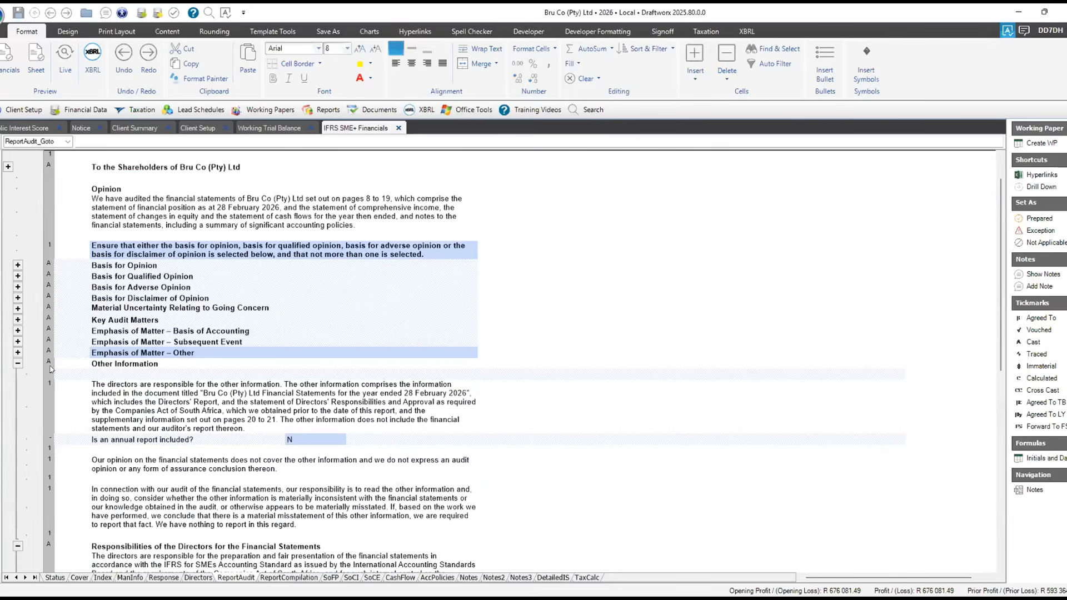
{"action": "left_click", "coordinate": [19, 364]}
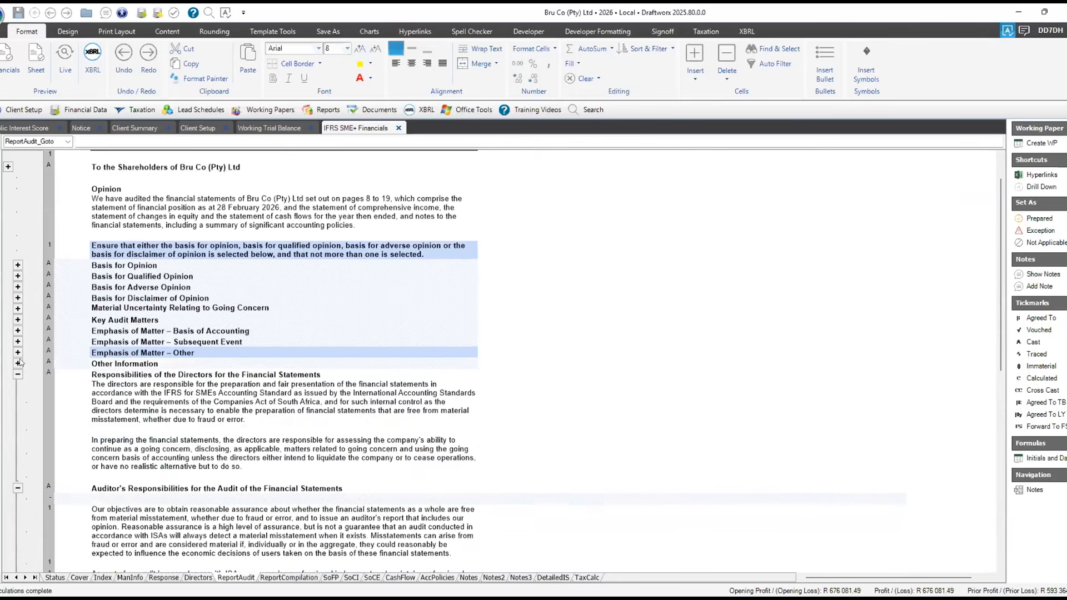
{"action": "scroll", "coordinate": [20, 365], "scroll_direction": "down", "scroll_amount": 1}
{"action": "left_click", "coordinate": [19, 353]}
{"action": "left_click", "coordinate": [17, 364]}
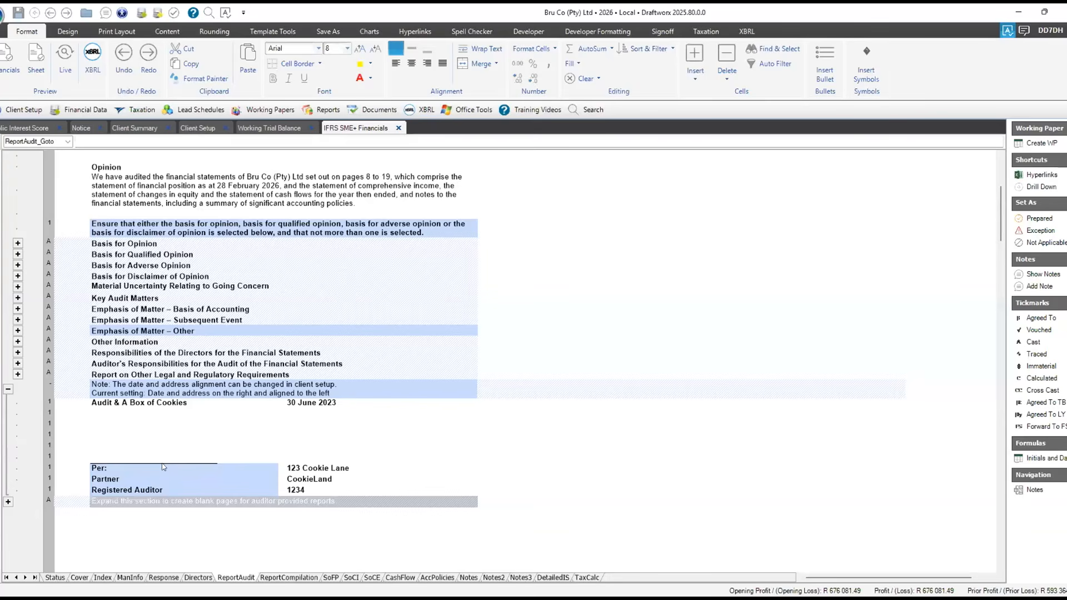
{"action": "left_click", "coordinate": [8, 389]}
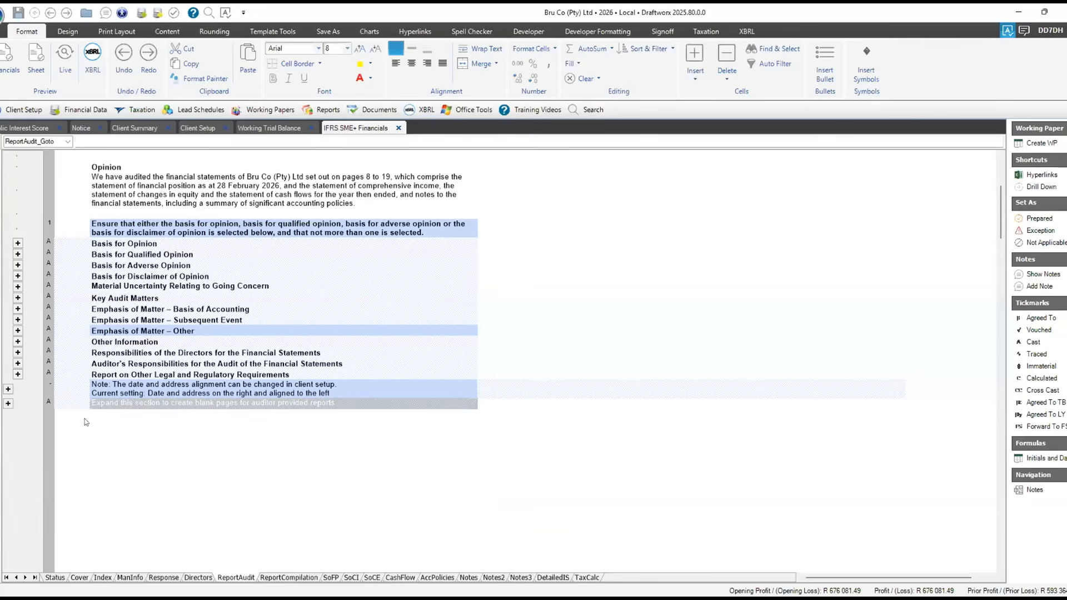
Preview the Independent Auditor's Report sheet as printed and return to the IFRS SME+ Financials
{"action": "scroll", "coordinate": [78, 417], "scroll_direction": "up", "scroll_amount": 5}
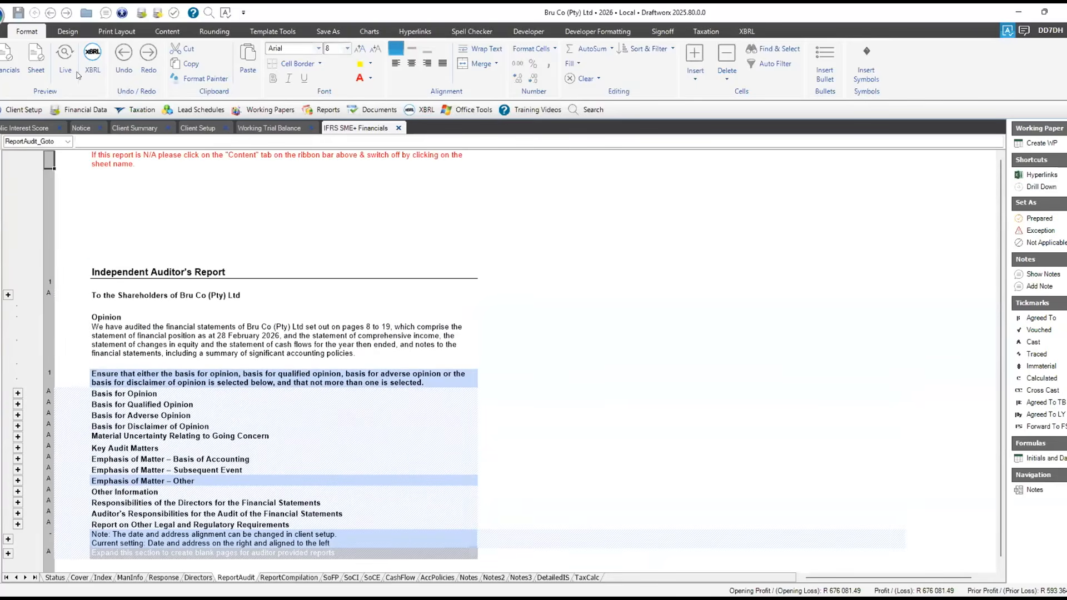
{"action": "left_click", "coordinate": [36, 58]}
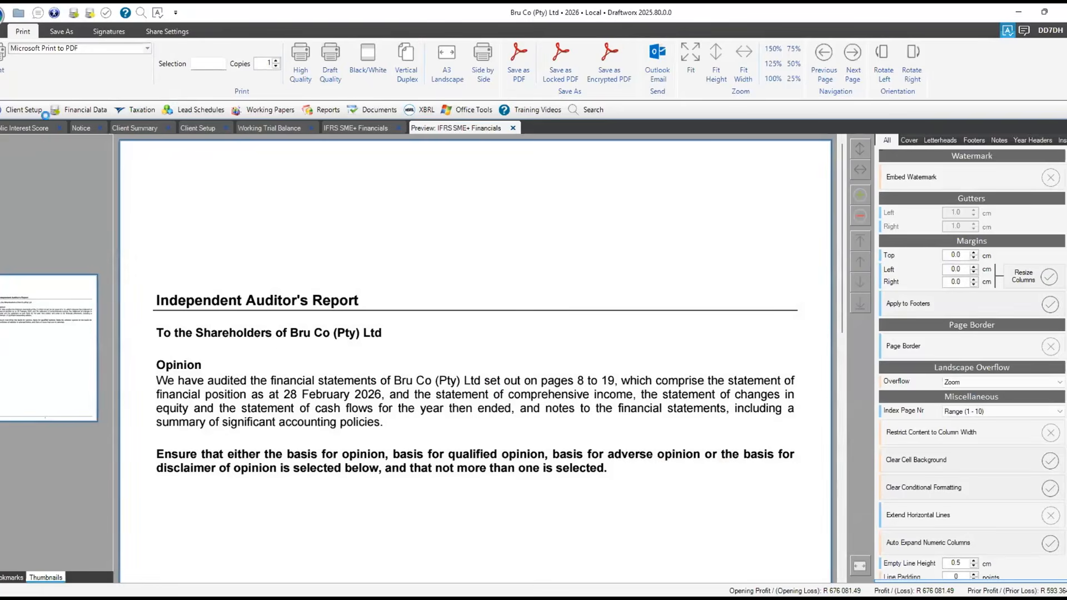
{"action": "left_click", "coordinate": [354, 127]}
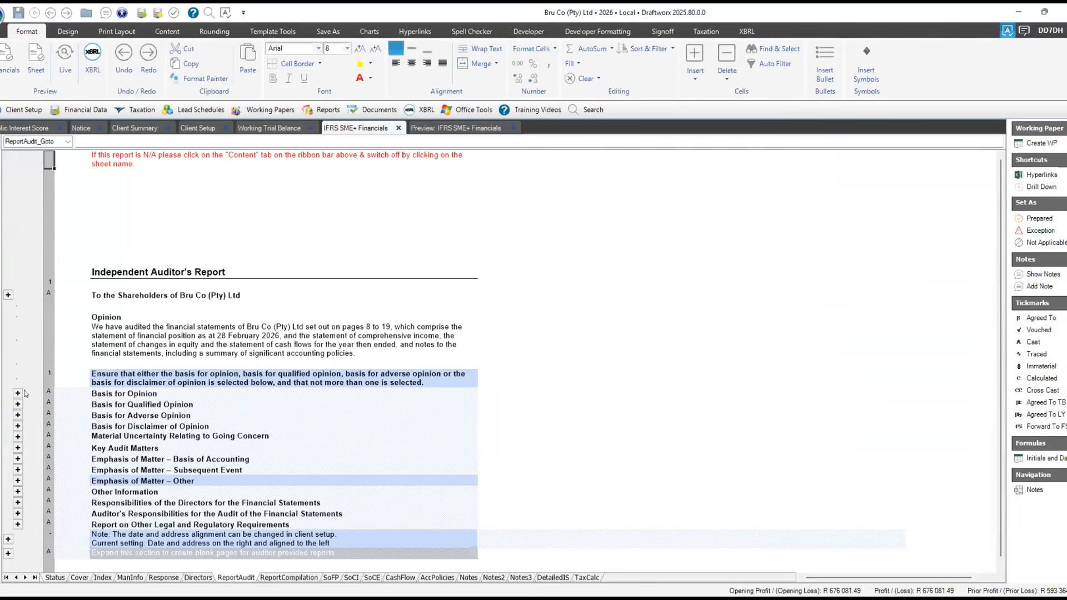
Expand the blank pages section for auditor provided reports, check the audit report type options, and add the extra page for a two page report
{"action": "scroll", "coordinate": [25, 389], "scroll_direction": "down", "scroll_amount": 3}
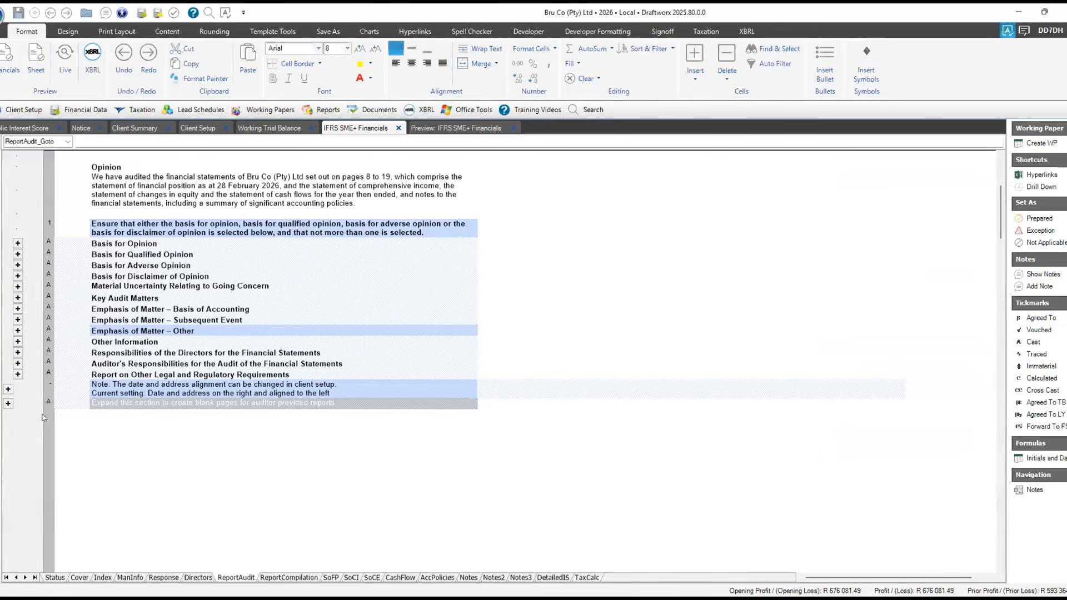
{"action": "left_click", "coordinate": [8, 404]}
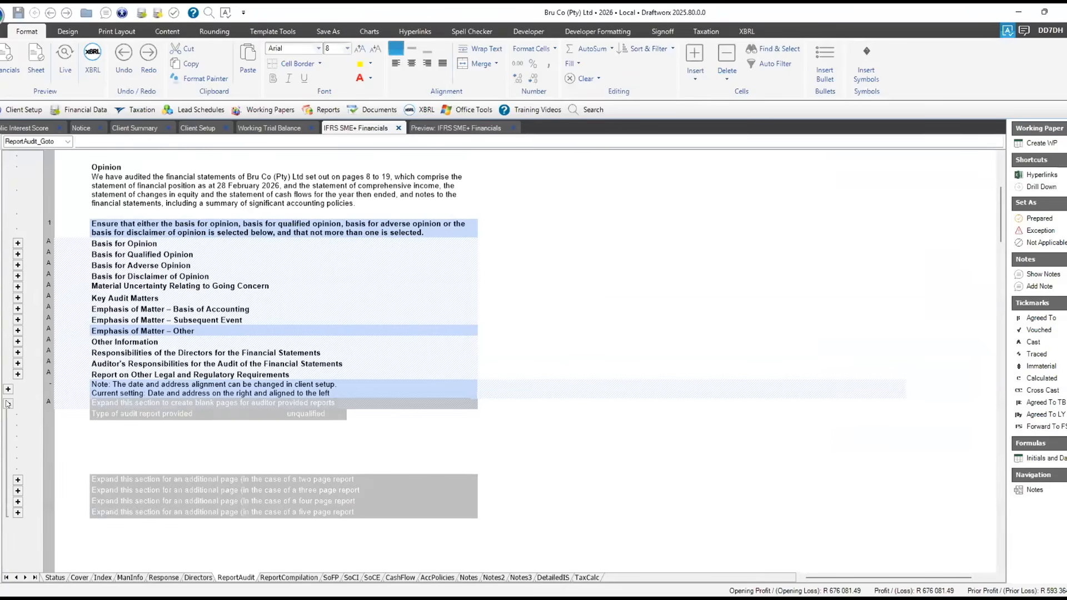
{"action": "left_click", "coordinate": [312, 413]}
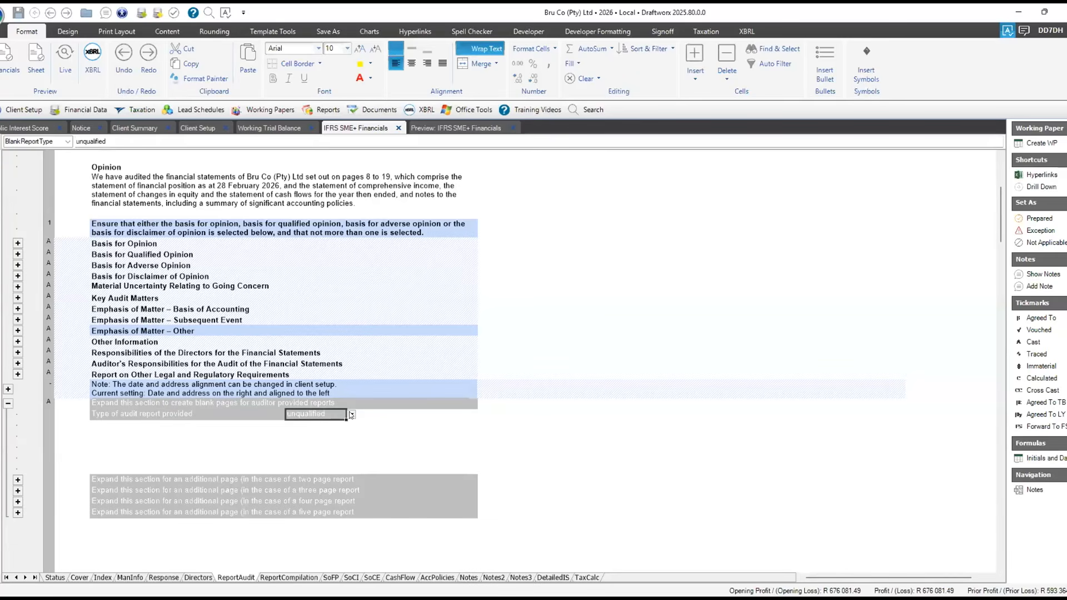
{"action": "left_click", "coordinate": [351, 414]}
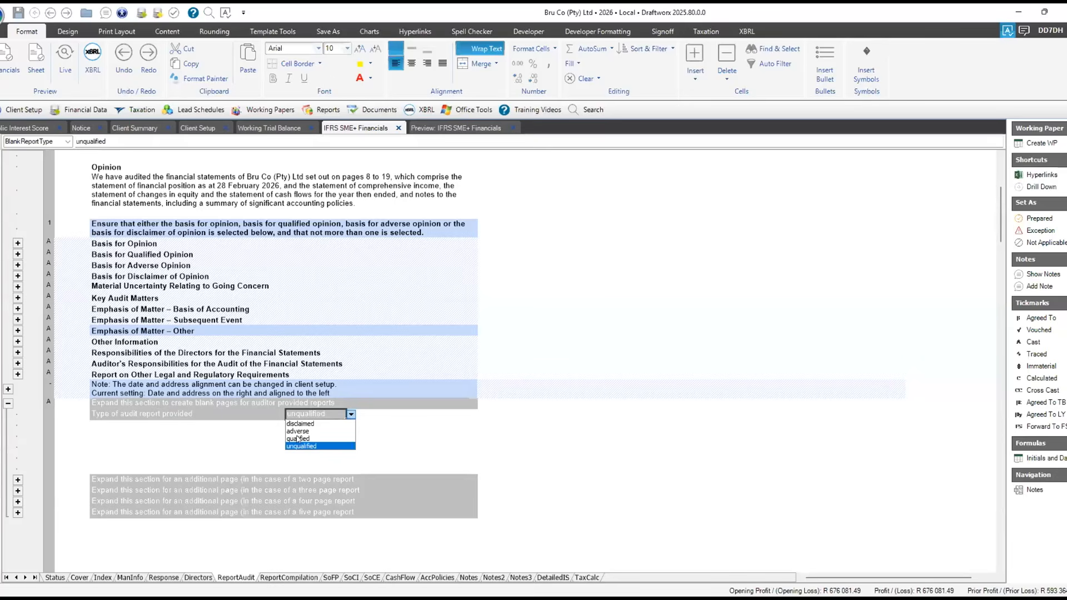
{"action": "left_click", "coordinate": [350, 414]}
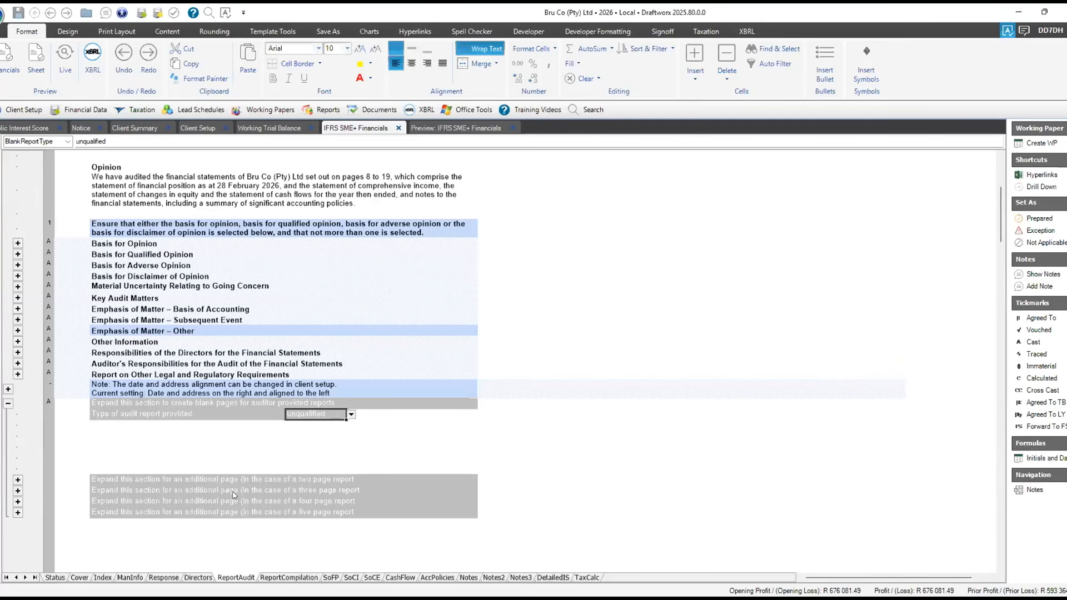
{"action": "left_click", "coordinate": [17, 478]}
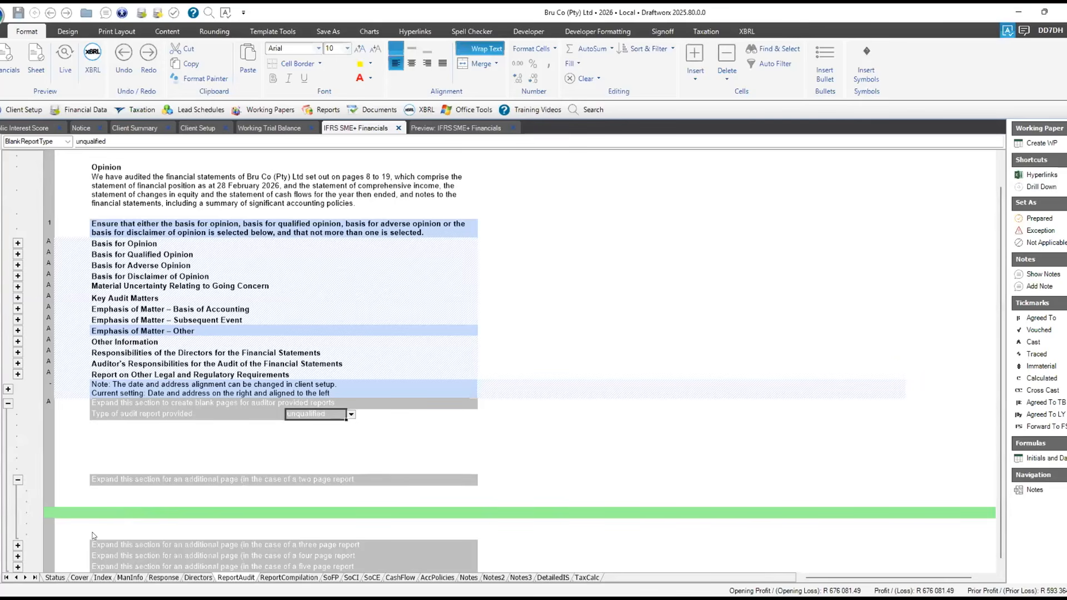
Open the Index sheet and review the page numbers listed for the reports and statements
{"action": "left_click", "coordinate": [99, 578]}
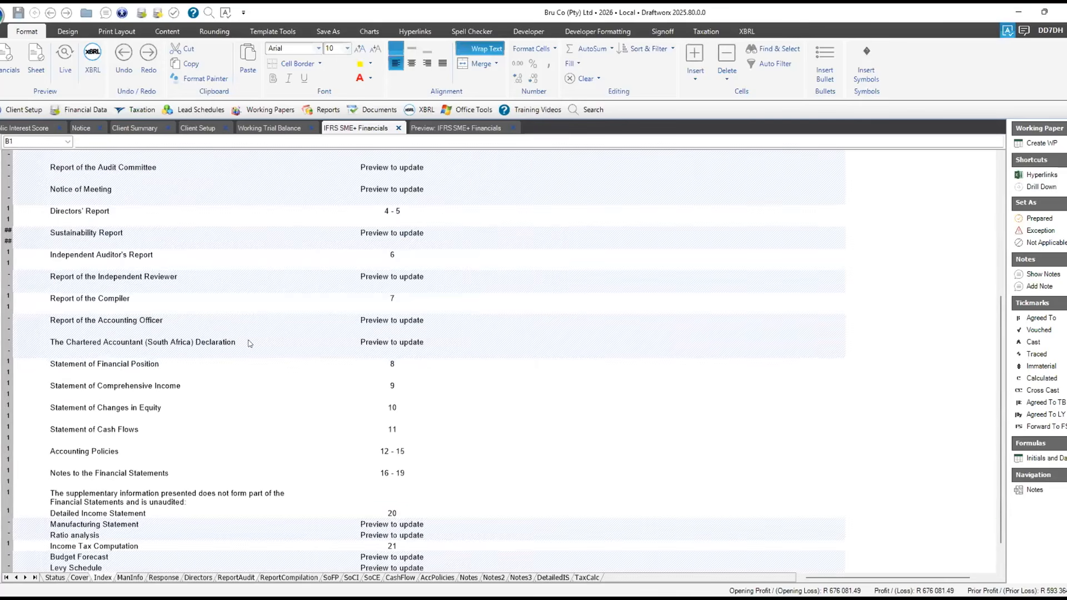
{"action": "scroll", "coordinate": [222, 349], "scroll_direction": "up", "scroll_amount": 1}
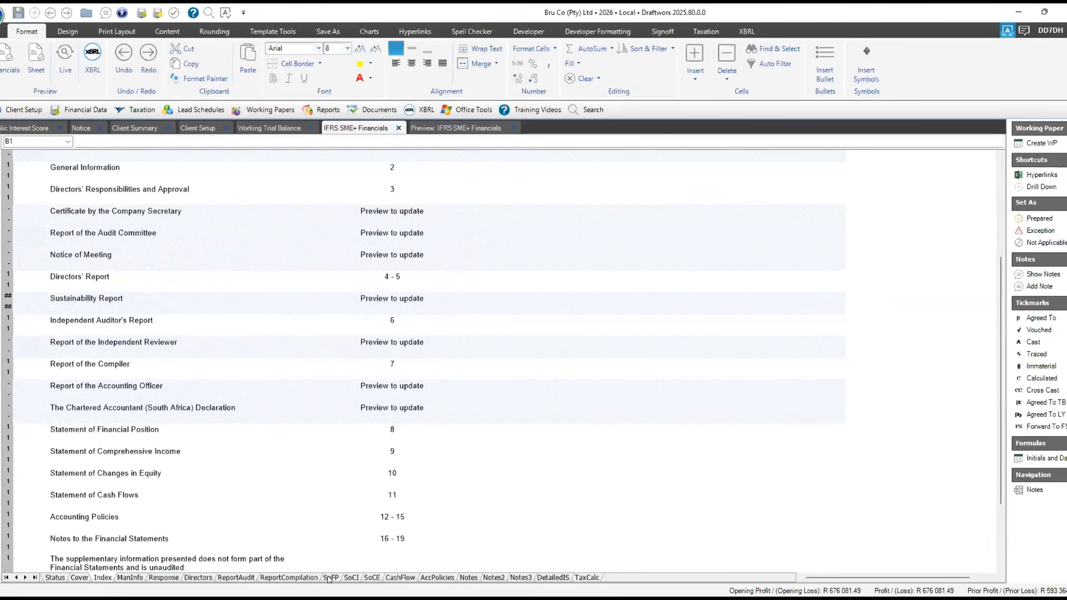
Return to the ReportAudit sheet, preview the financials, check the Independent Auditor's Report page range in the Index, and close the preview
{"action": "left_click", "coordinate": [235, 578]}
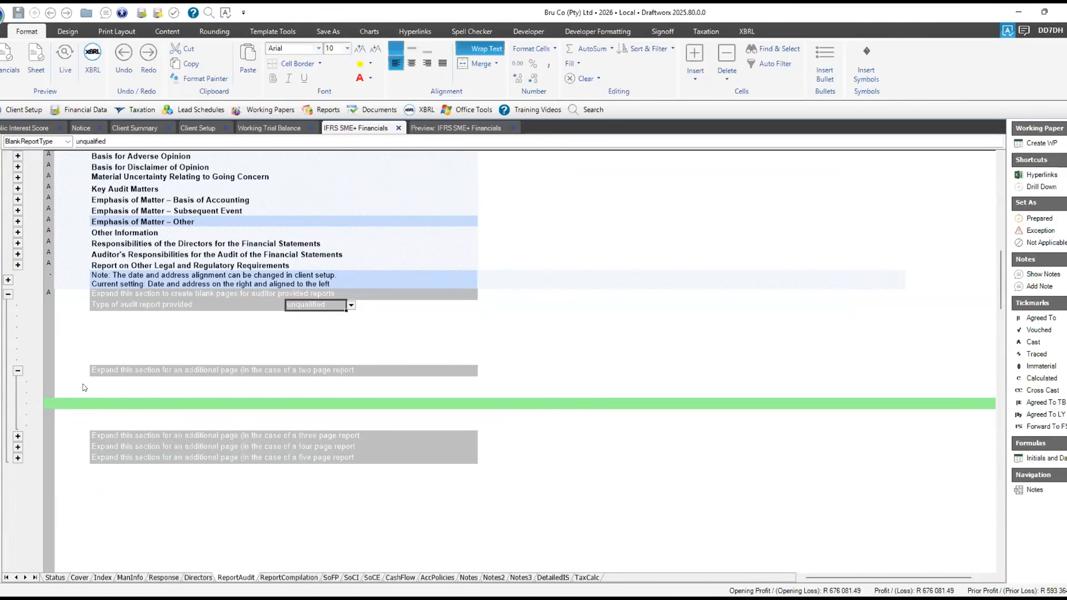
{"action": "left_click", "coordinate": [11, 58]}
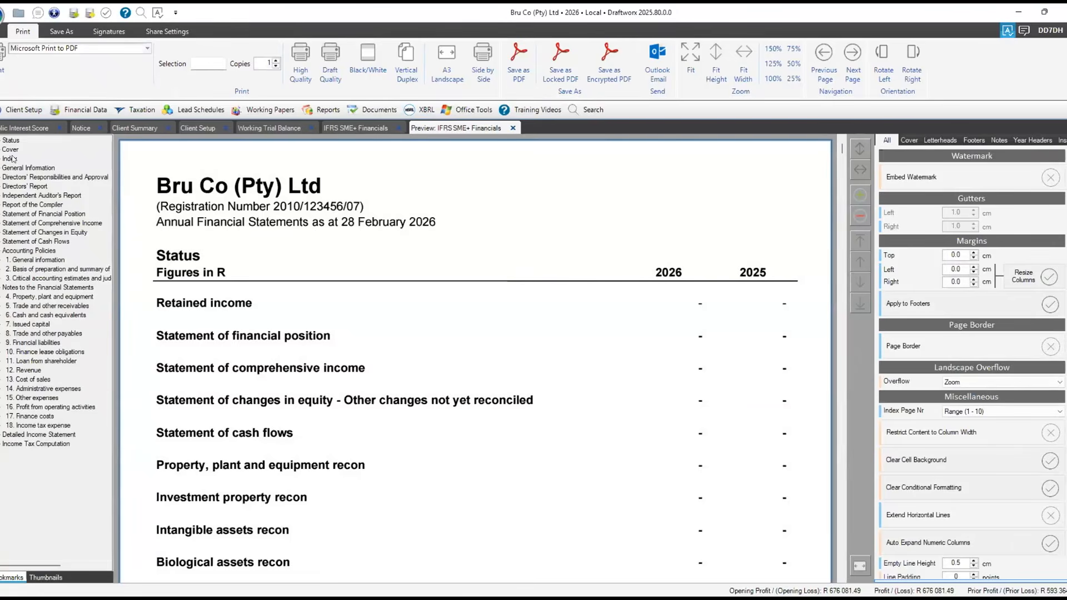
{"action": "left_click", "coordinate": [12, 159]}
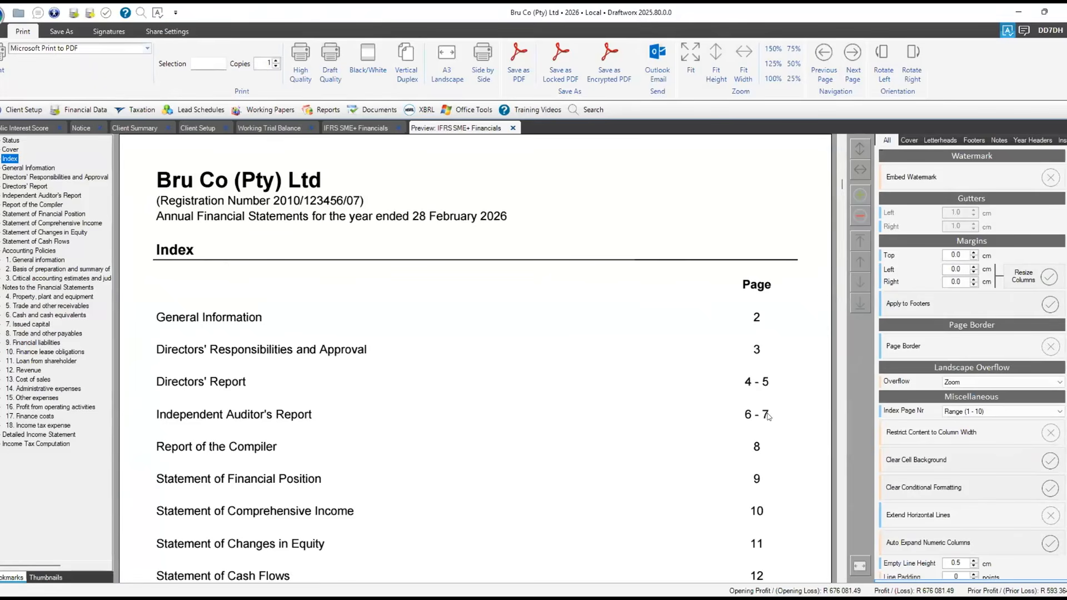
{"action": "left_click", "coordinate": [512, 128]}
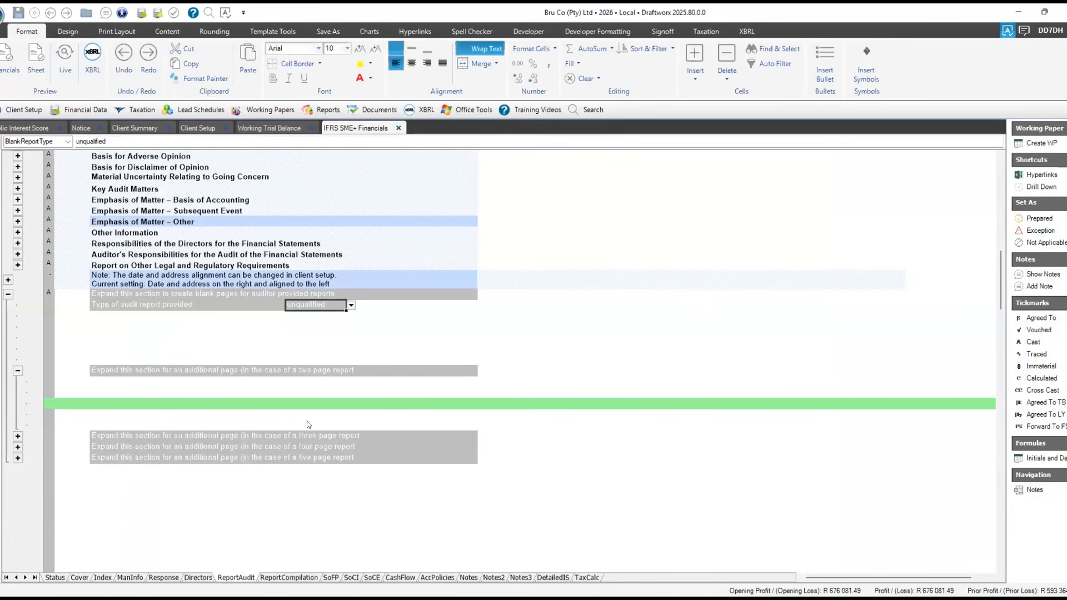
Open the ReportCompilation sheet and review the Report of the Compiler down to its signature block
{"action": "left_click", "coordinate": [294, 577]}
{"action": "scroll", "coordinate": [173, 320], "scroll_direction": "down", "scroll_amount": 4}
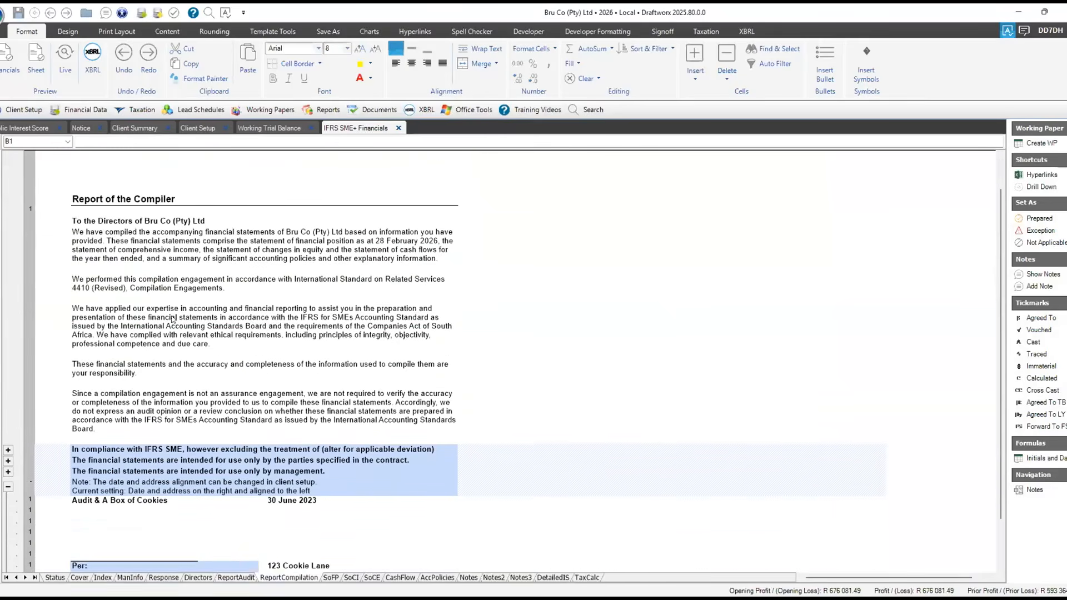
{"action": "scroll", "coordinate": [251, 389], "scroll_direction": "down", "scroll_amount": 1}
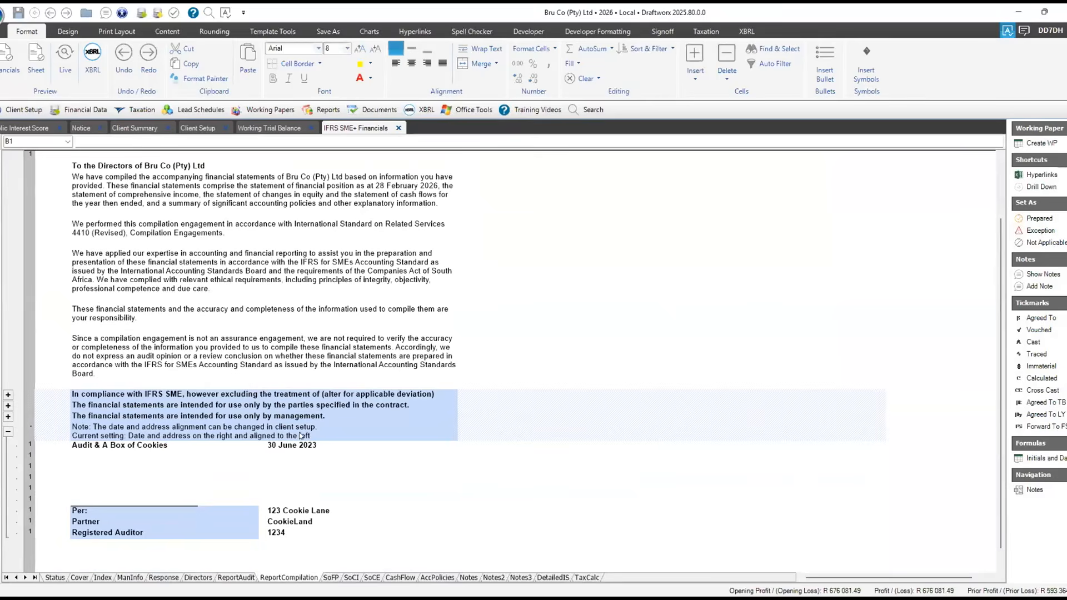
{"action": "scroll", "coordinate": [316, 477], "scroll_direction": "down", "scroll_amount": 1}
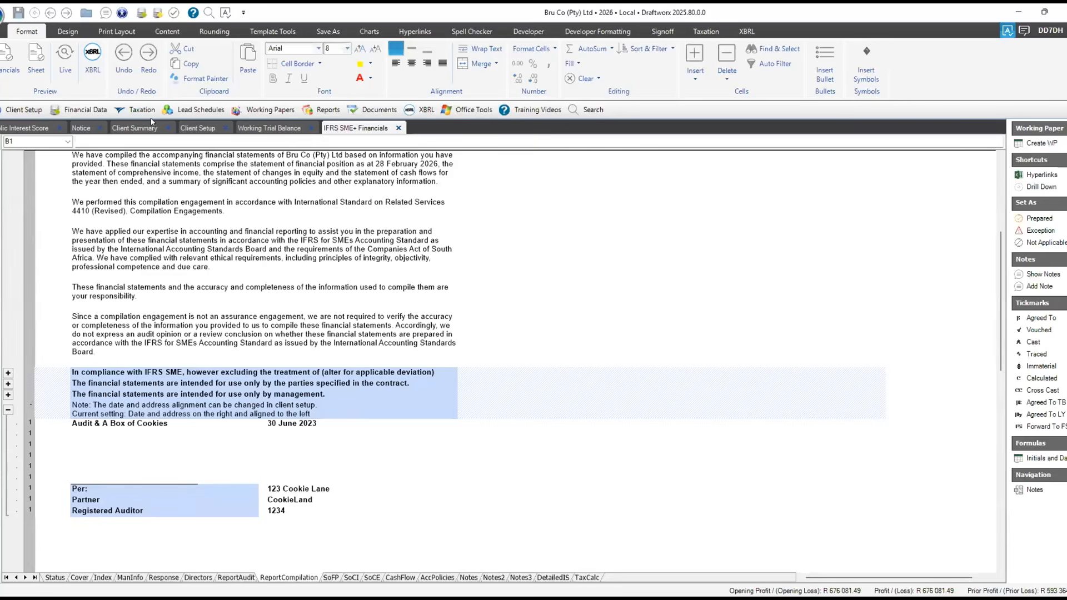
Move the ReportCompilation sheet ahead of the ReportReview sheet in the order of the financials
{"action": "left_click", "coordinate": [167, 32]}
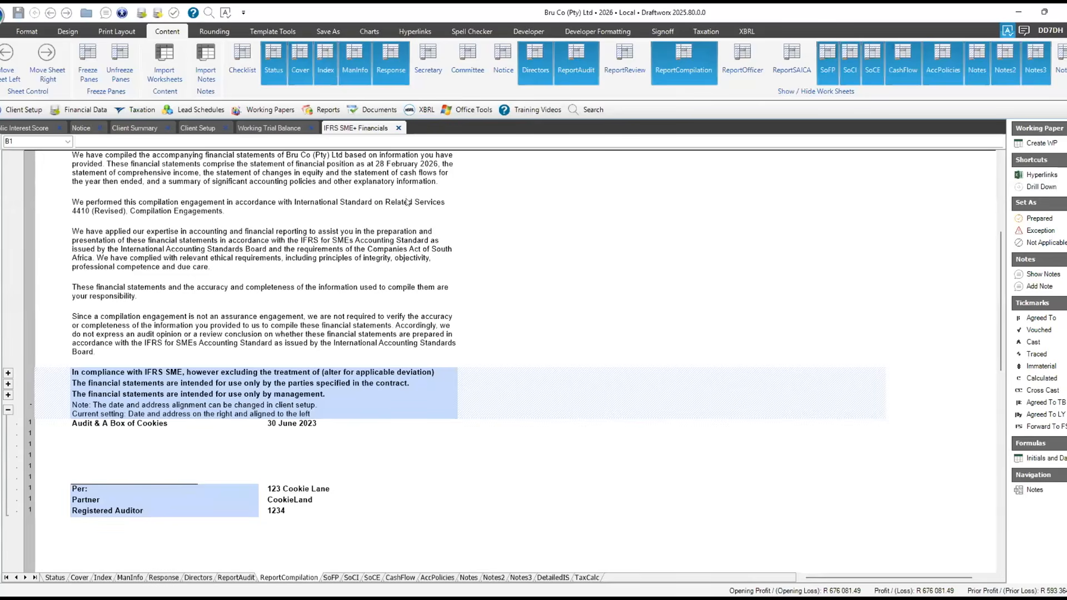
{"action": "left_click", "coordinate": [461, 67]}
{"action": "left_click", "coordinate": [7, 55]}
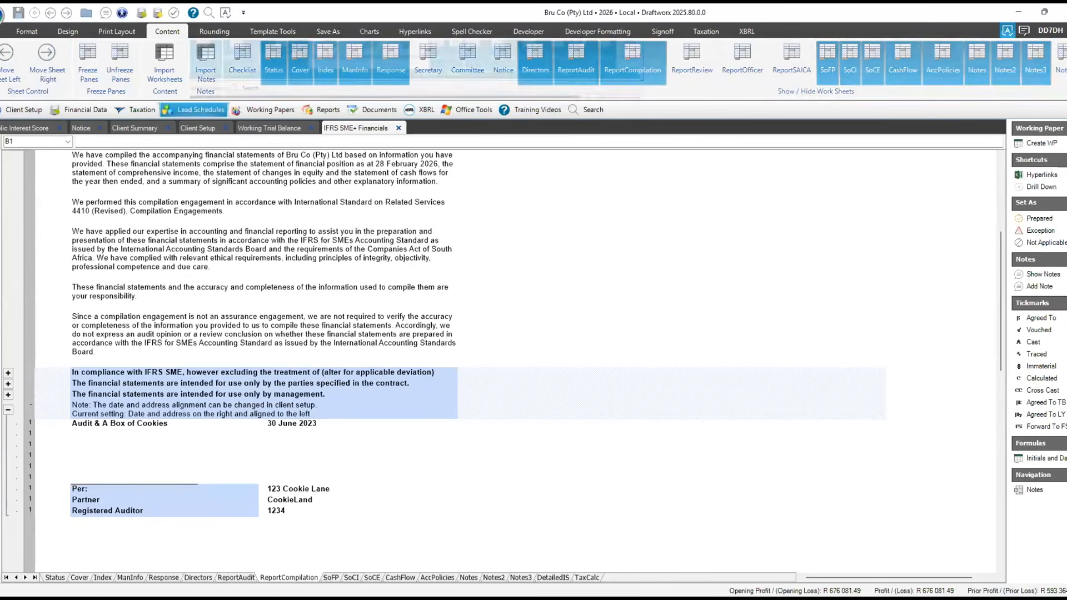
Move the ReportCompilation sheet ahead of ReportAudit and check the report order on the Index page of the financials preview
{"action": "left_click", "coordinate": [6, 51]}
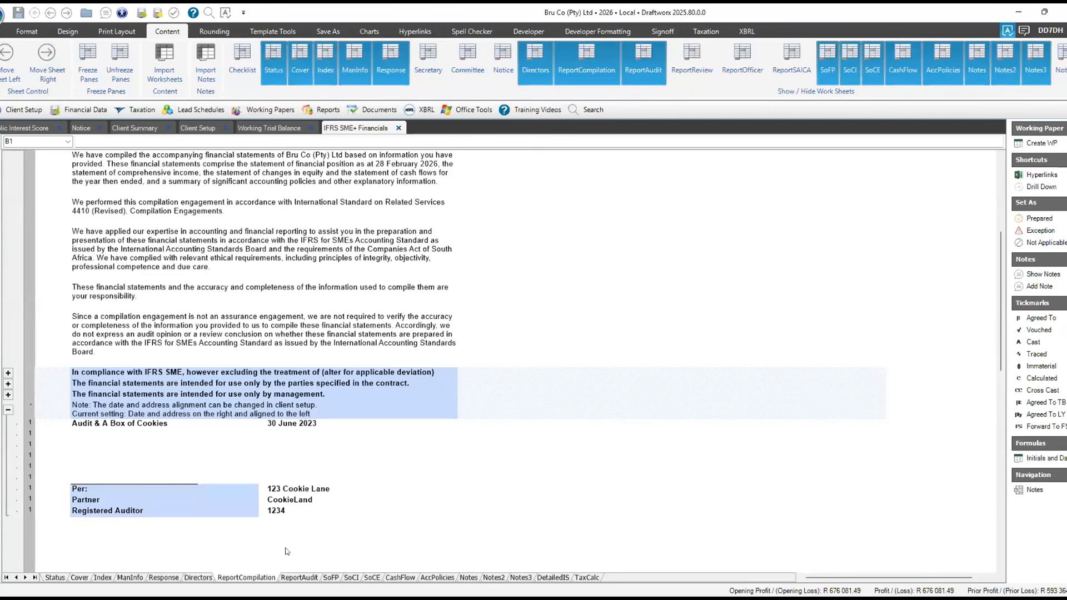
{"action": "left_click", "coordinate": [27, 31]}
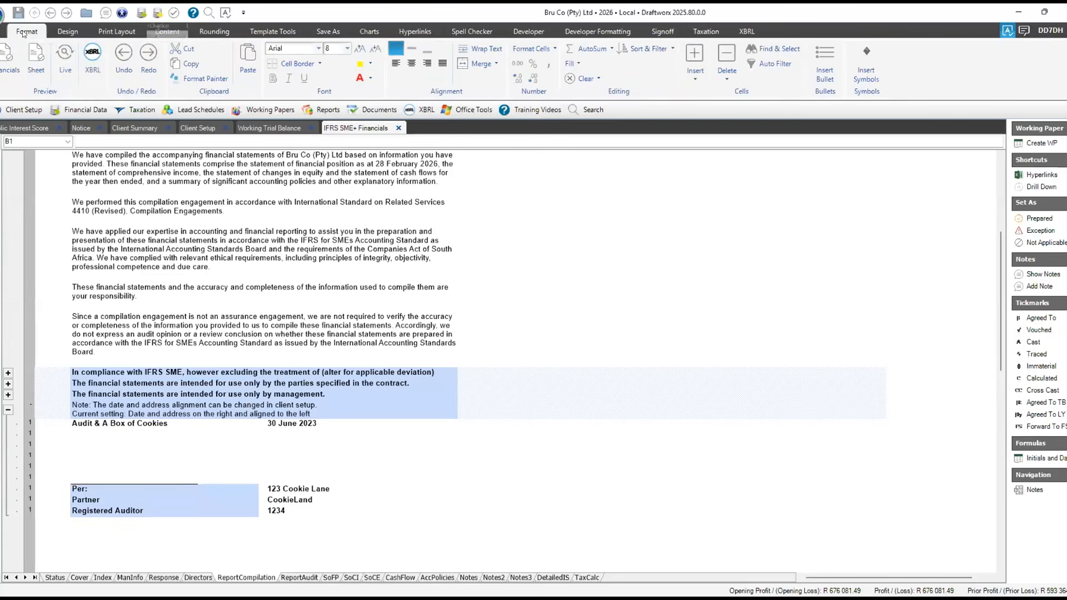
{"action": "left_click", "coordinate": [12, 54]}
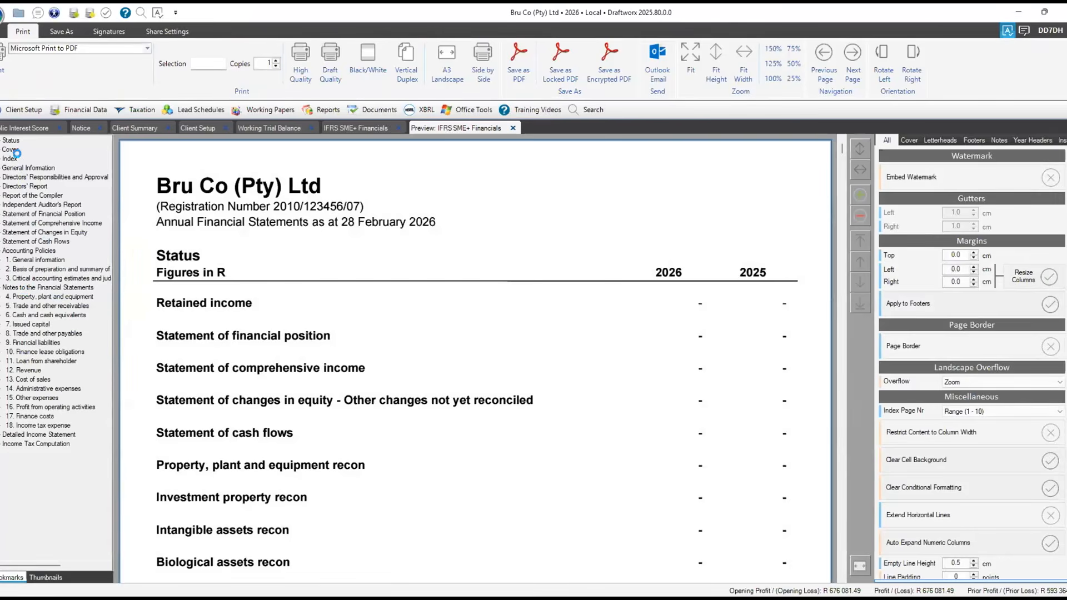
{"action": "left_click", "coordinate": [10, 158]}
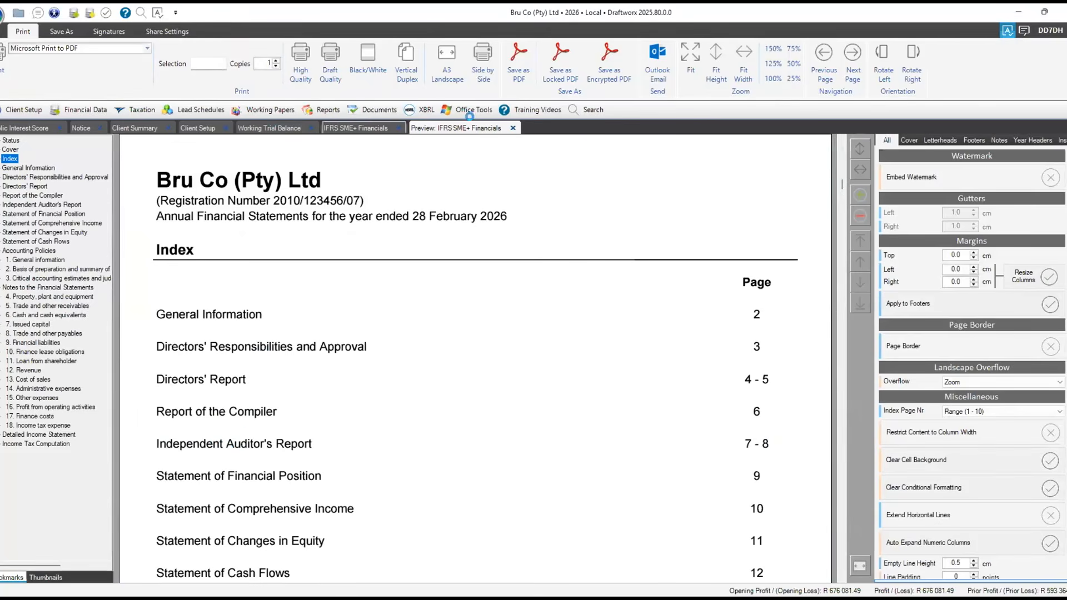
{"action": "left_click", "coordinate": [511, 126]}
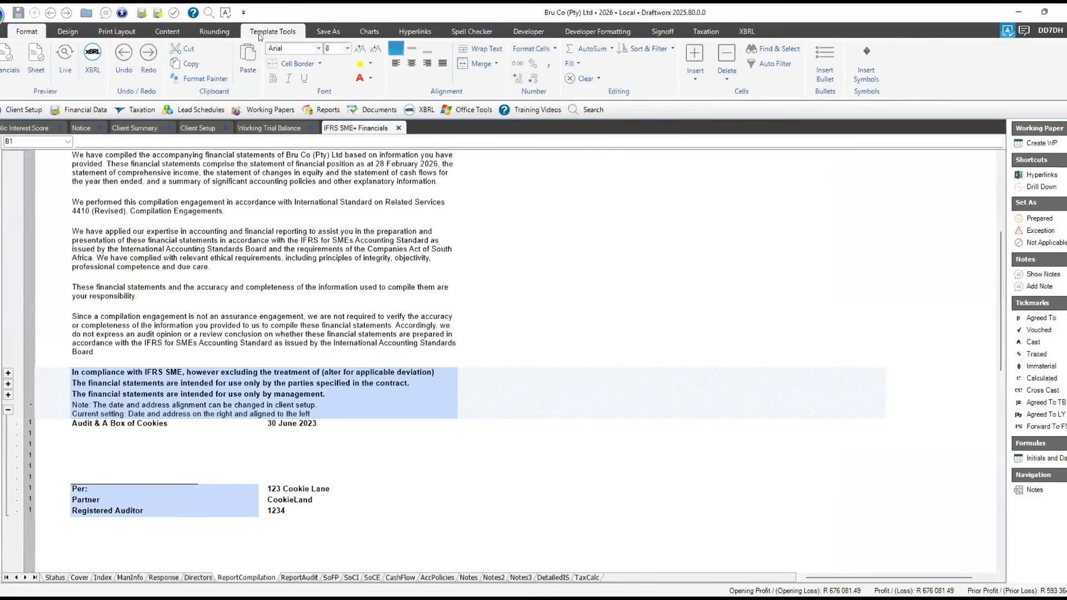
Move the ReportCompilation sheet back to its place after ReportAudit
{"action": "left_click", "coordinate": [167, 31]}
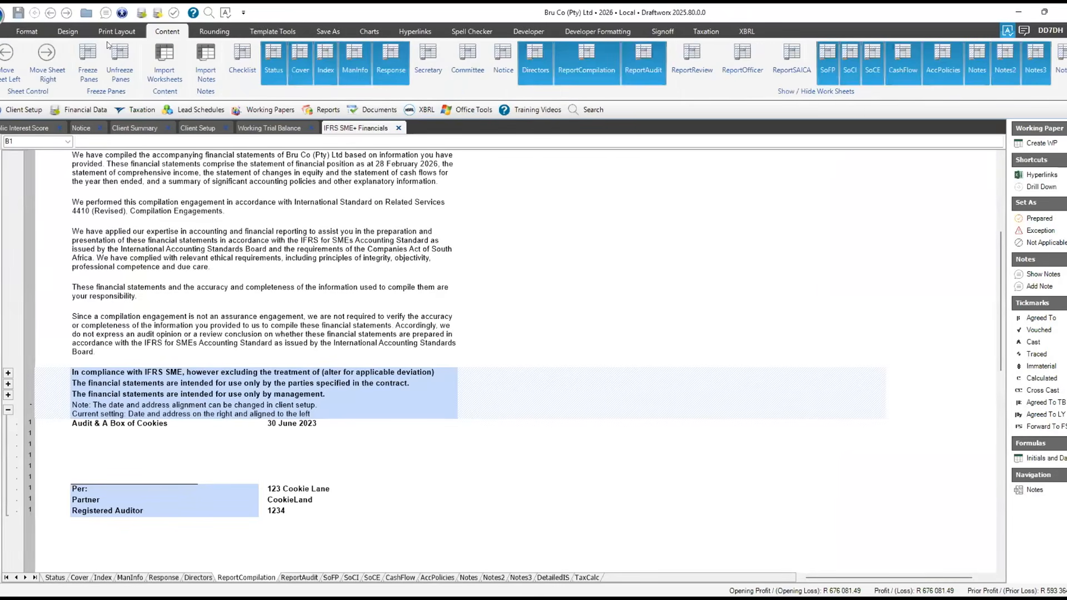
{"action": "left_click", "coordinate": [51, 53]}
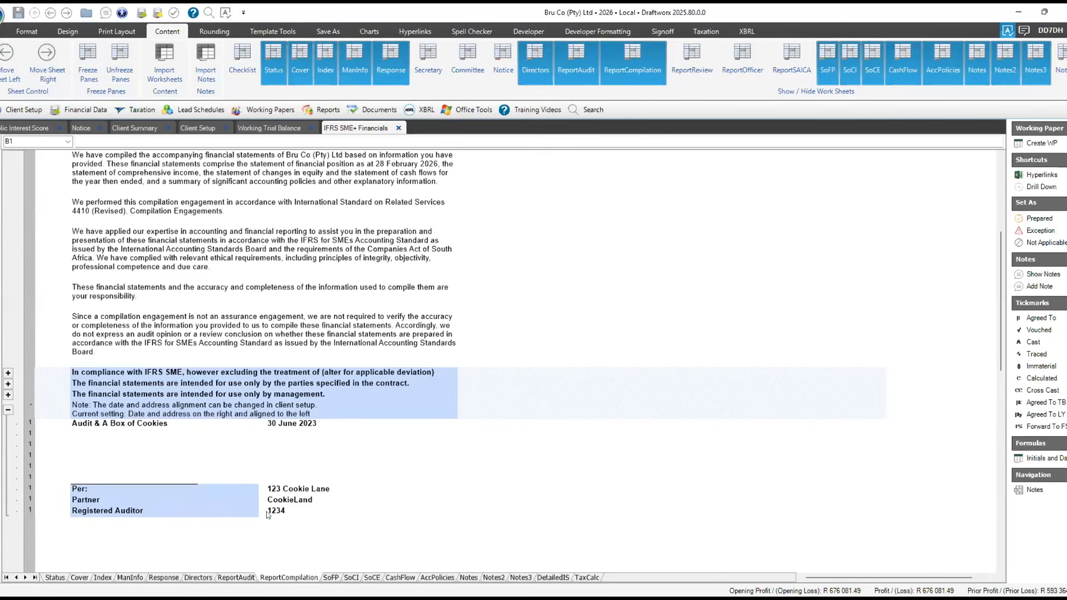
Apply the additional practice to the compiler's report from its practice name cell, and review the report wording and signature details
{"action": "left_click", "coordinate": [135, 425]}
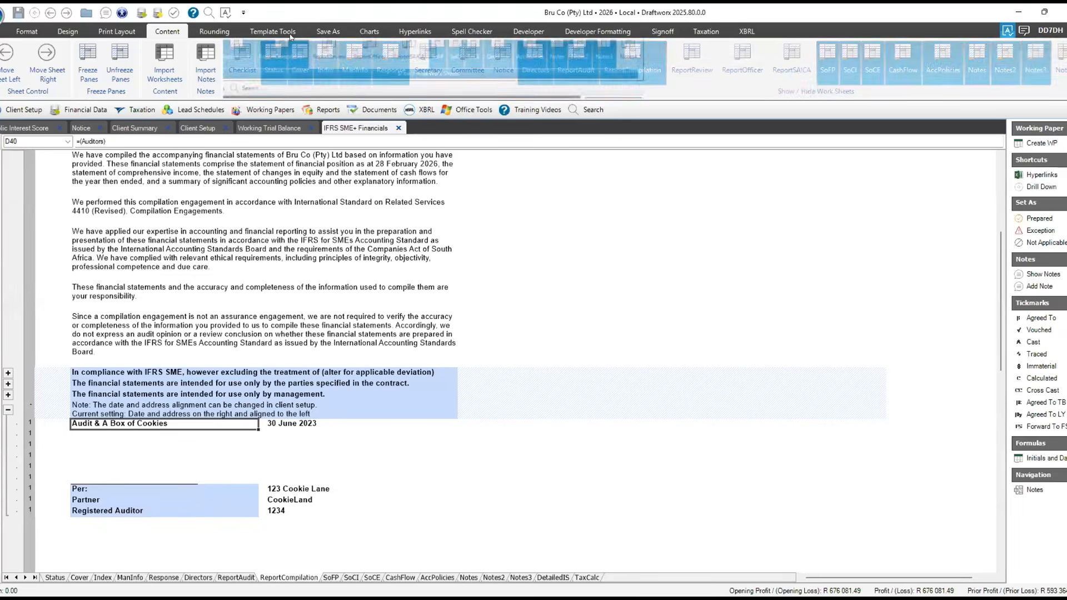
{"action": "left_click", "coordinate": [273, 31]}
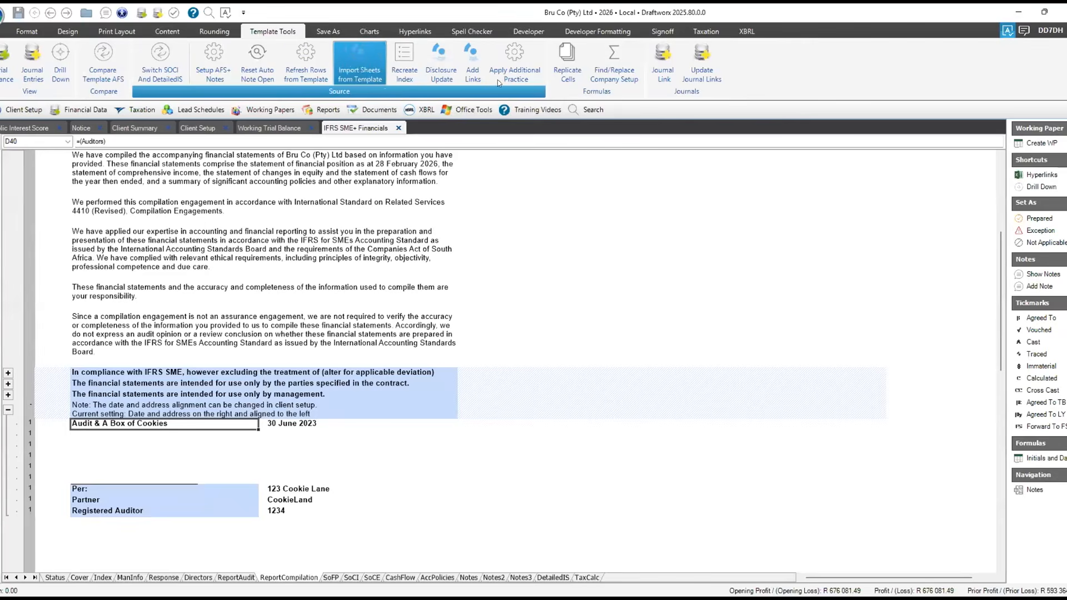
{"action": "left_click", "coordinate": [522, 65]}
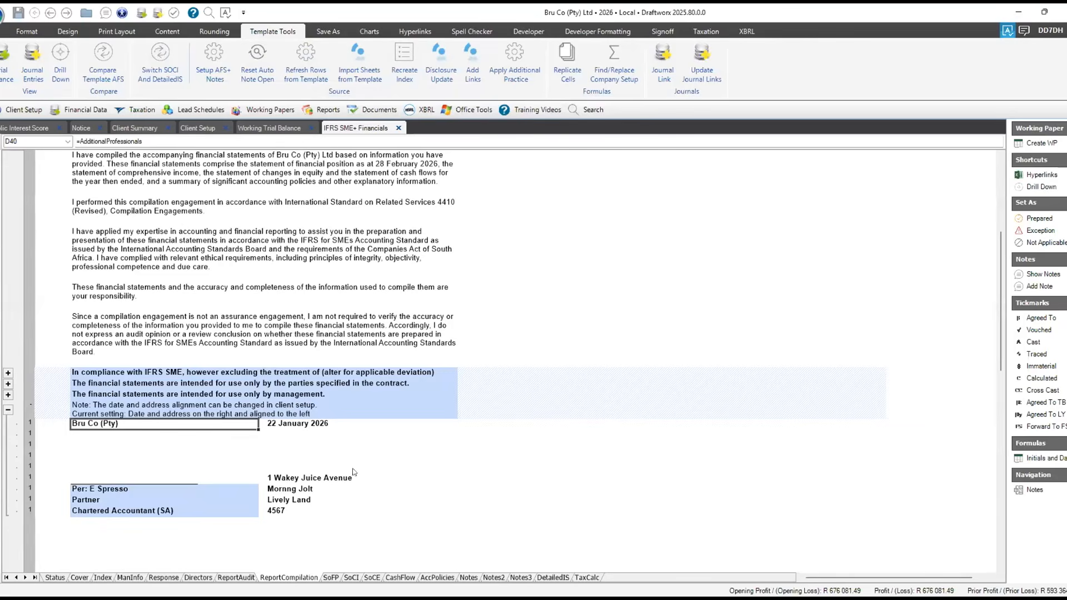
{"action": "scroll", "coordinate": [306, 477], "scroll_direction": "up", "scroll_amount": 3}
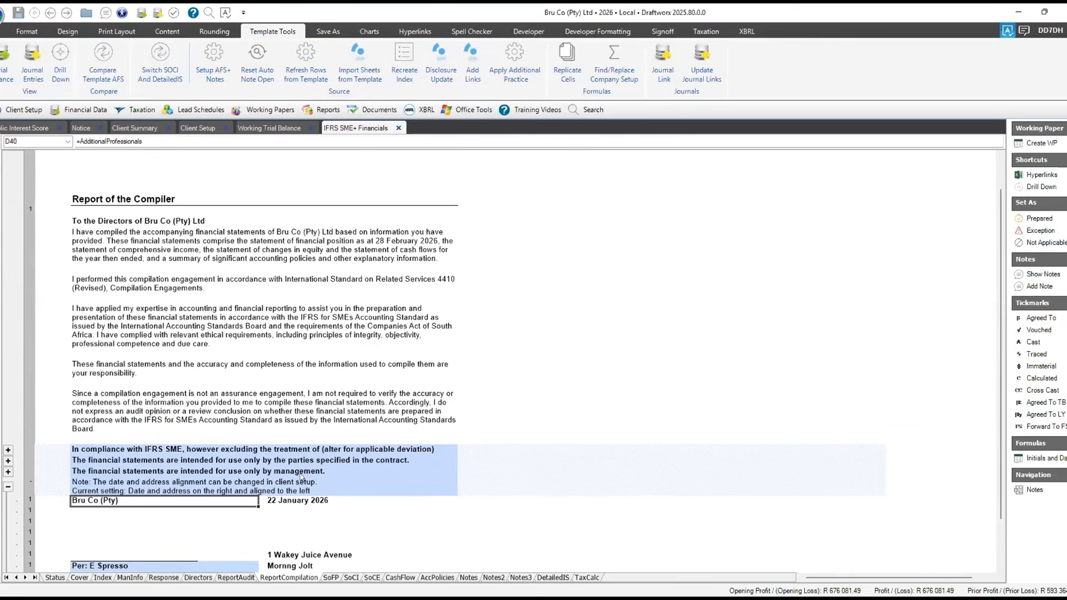
{"action": "scroll", "coordinate": [306, 476], "scroll_direction": "down", "scroll_amount": 1}
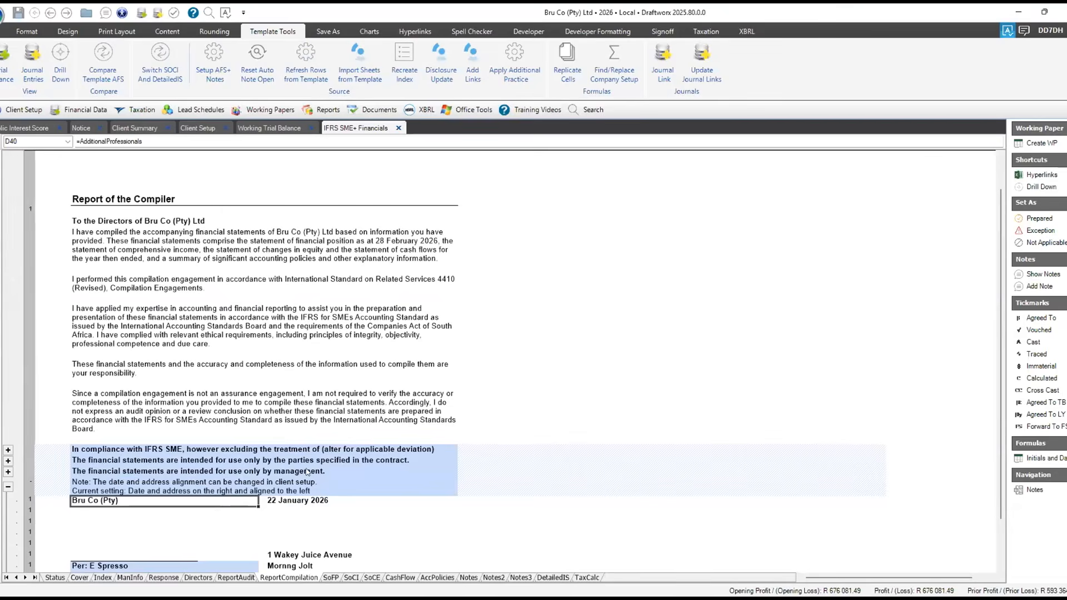
{"action": "scroll", "coordinate": [351, 525], "scroll_direction": "down", "scroll_amount": 1}
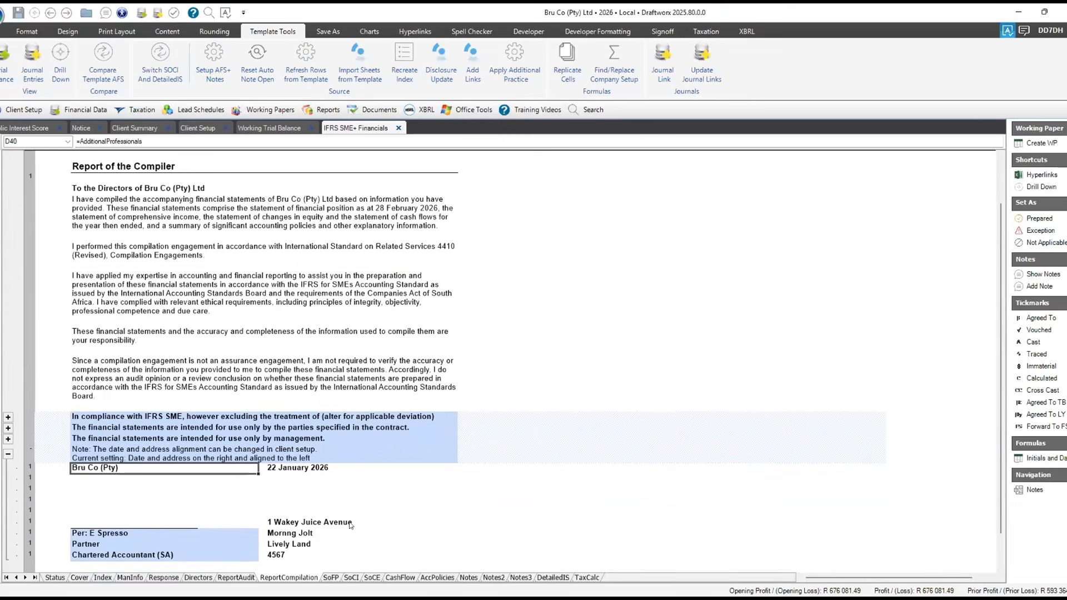
Examine the line items and note references of assets, equity and liabilities on the SoFP sheet
{"action": "left_click", "coordinate": [330, 578]}
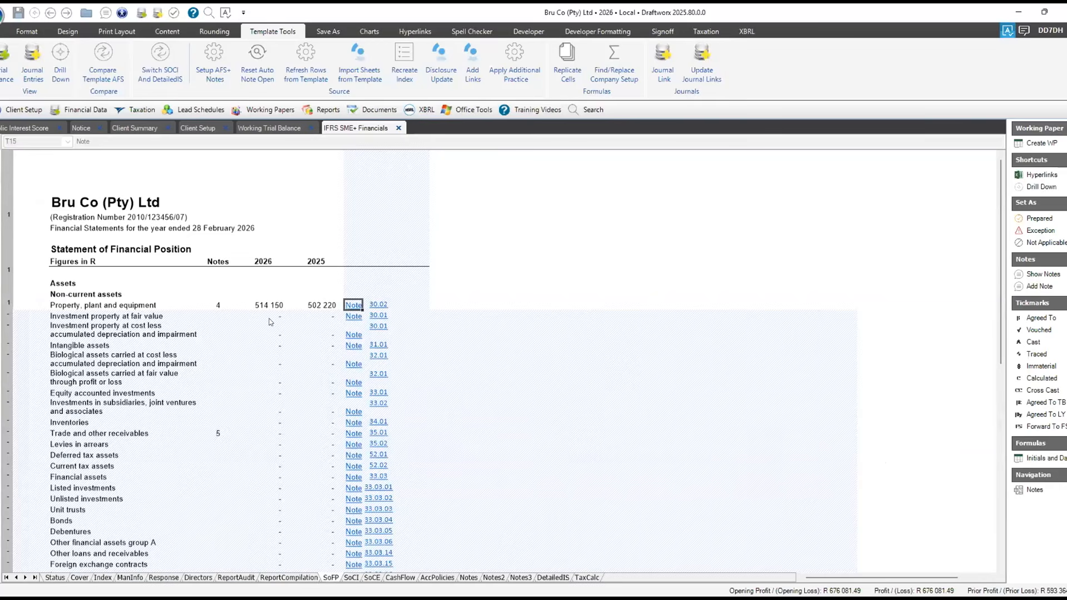
{"action": "scroll", "coordinate": [269, 319], "scroll_direction": "down", "scroll_amount": 5}
{"action": "scroll", "coordinate": [269, 320], "scroll_direction": "down", "scroll_amount": 3}
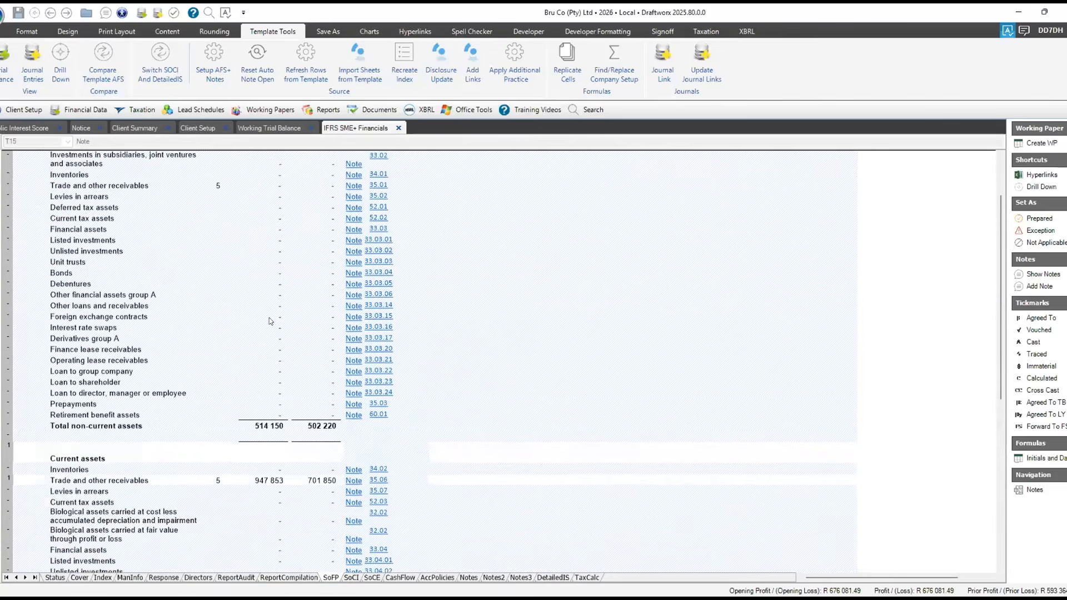
{"action": "scroll", "coordinate": [269, 321], "scroll_direction": "up", "scroll_amount": 2}
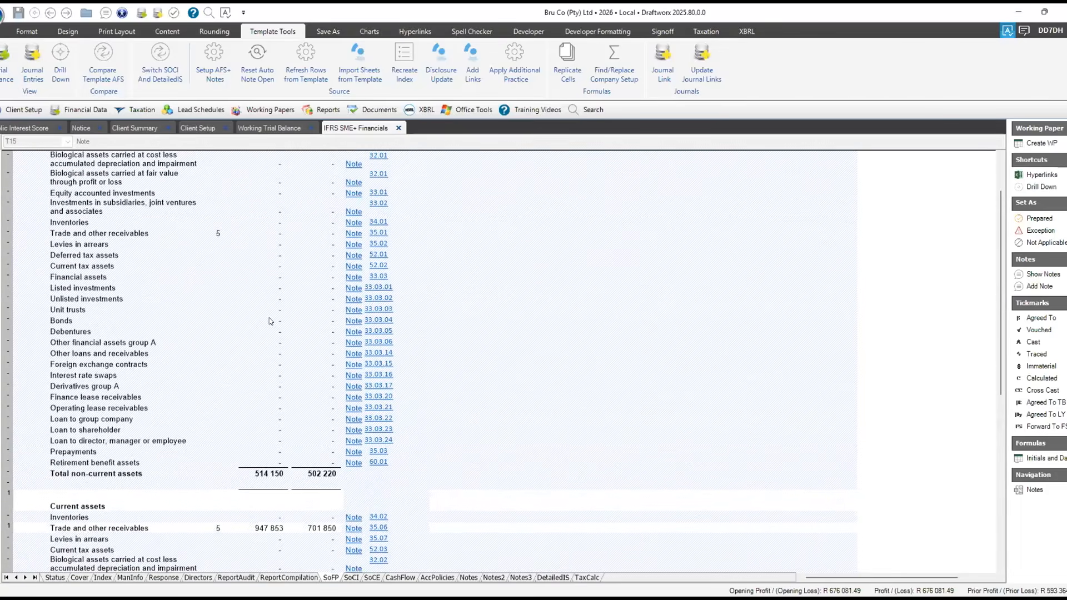
{"action": "scroll", "coordinate": [269, 321], "scroll_direction": "down", "scroll_amount": 15}
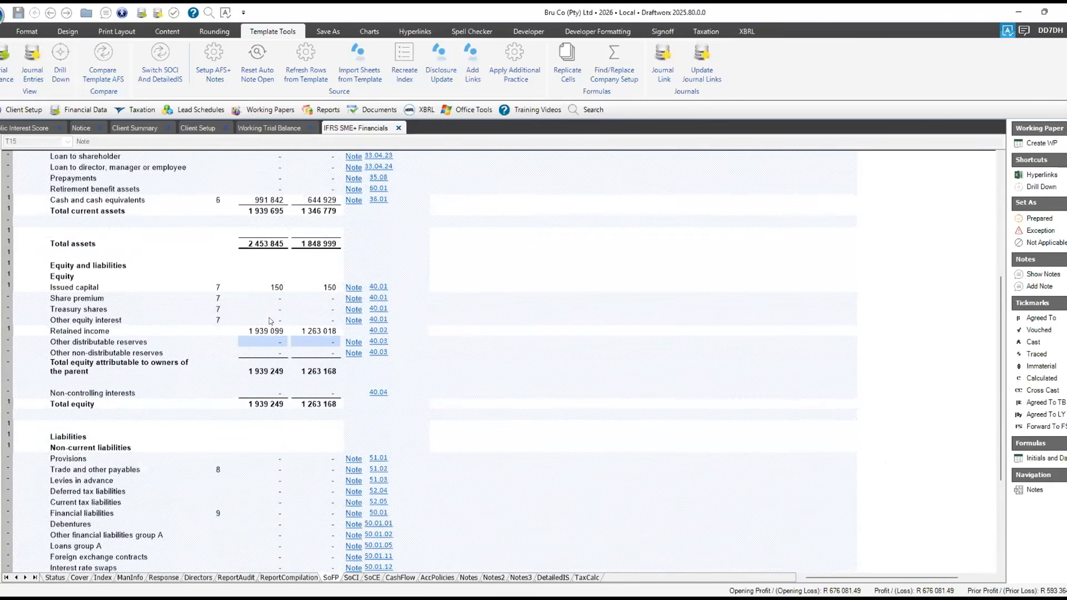
{"action": "scroll", "coordinate": [269, 320], "scroll_direction": "down", "scroll_amount": 5}
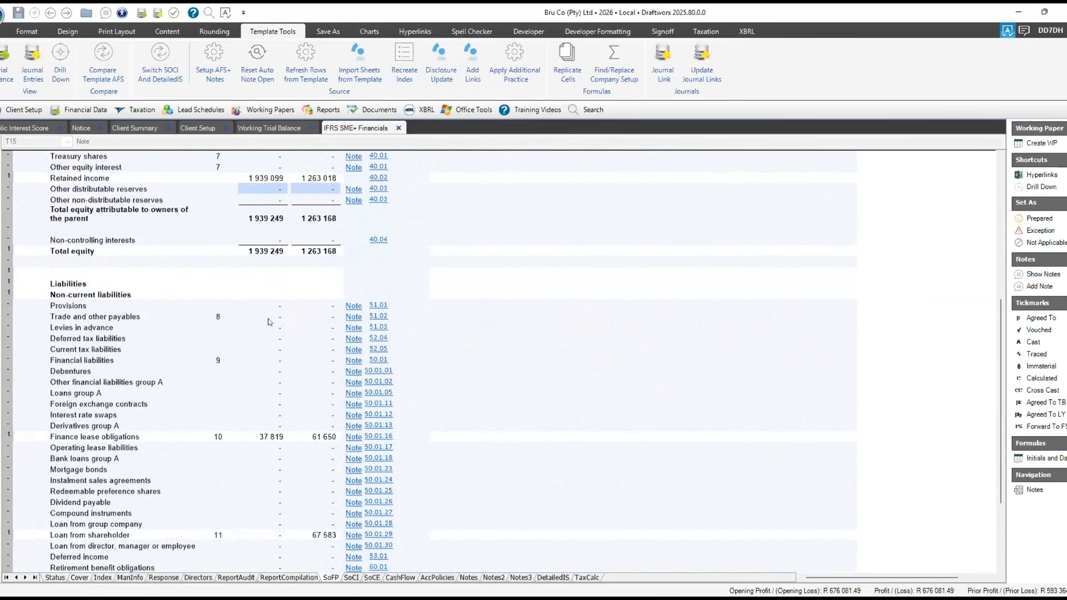
{"action": "scroll", "coordinate": [269, 320], "scroll_direction": "down", "scroll_amount": 1}
{"action": "scroll", "coordinate": [269, 320], "scroll_direction": "up", "scroll_amount": 7}
{"action": "scroll", "coordinate": [159, 178], "scroll_direction": "down", "scroll_amount": 2}
{"action": "scroll", "coordinate": [76, 49], "scroll_direction": "up", "scroll_amount": 5}
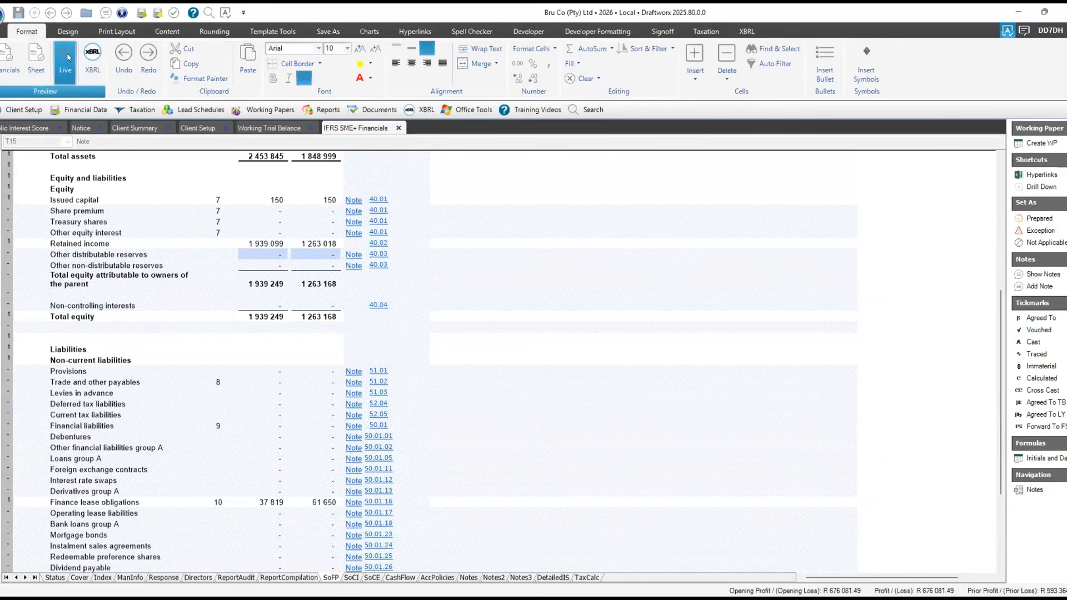
Show the live preview and follow the Financial liabilities line on the SoFP sheet to its note
{"action": "left_click", "coordinate": [65, 58]}
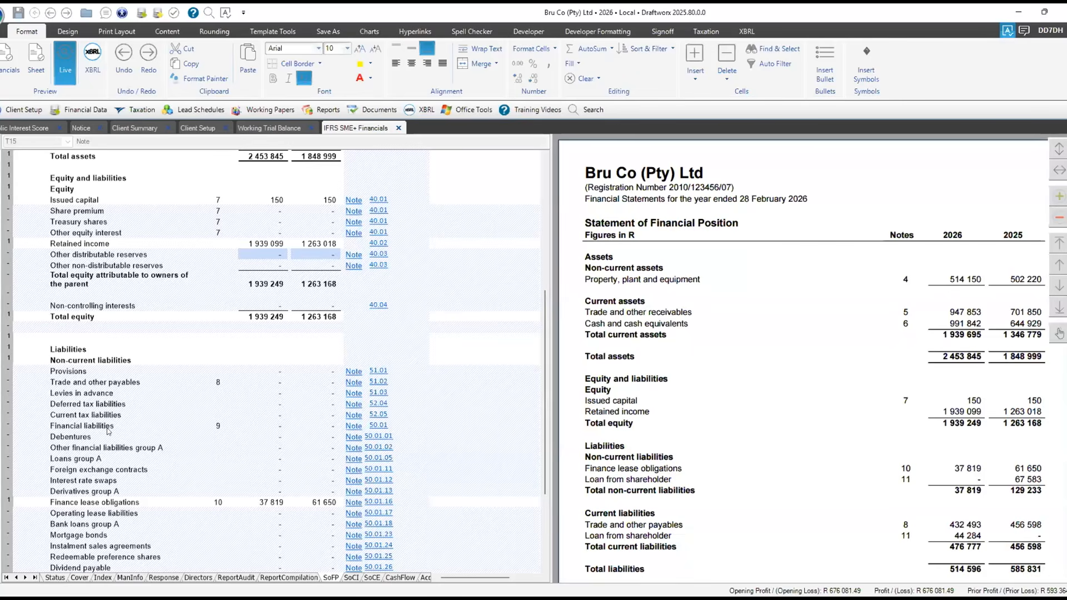
{"action": "left_click", "coordinate": [352, 427]}
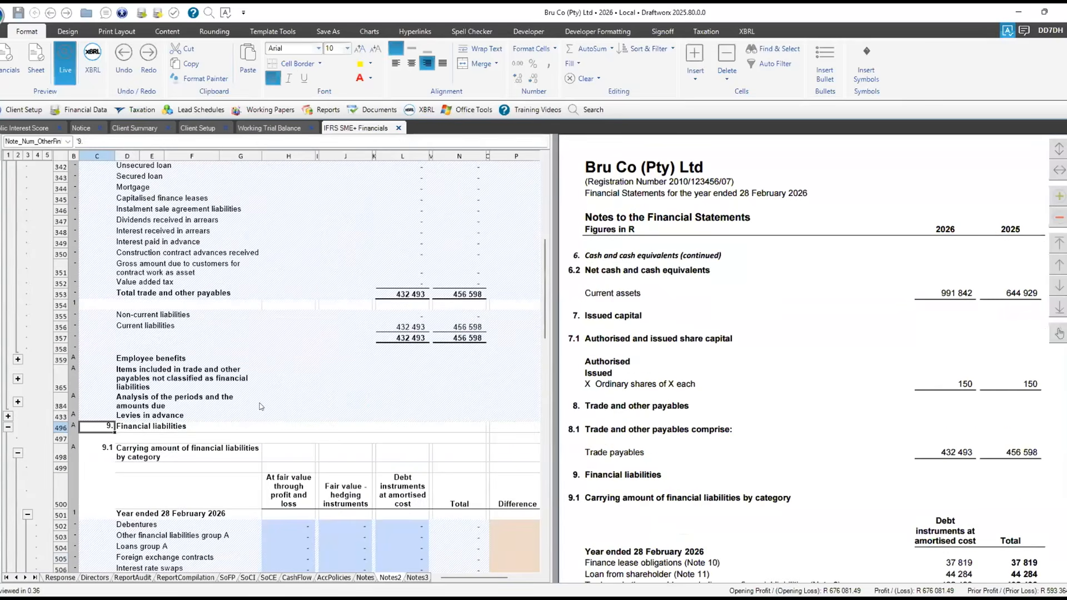
{"action": "scroll", "coordinate": [255, 407], "scroll_direction": "down", "scroll_amount": 2}
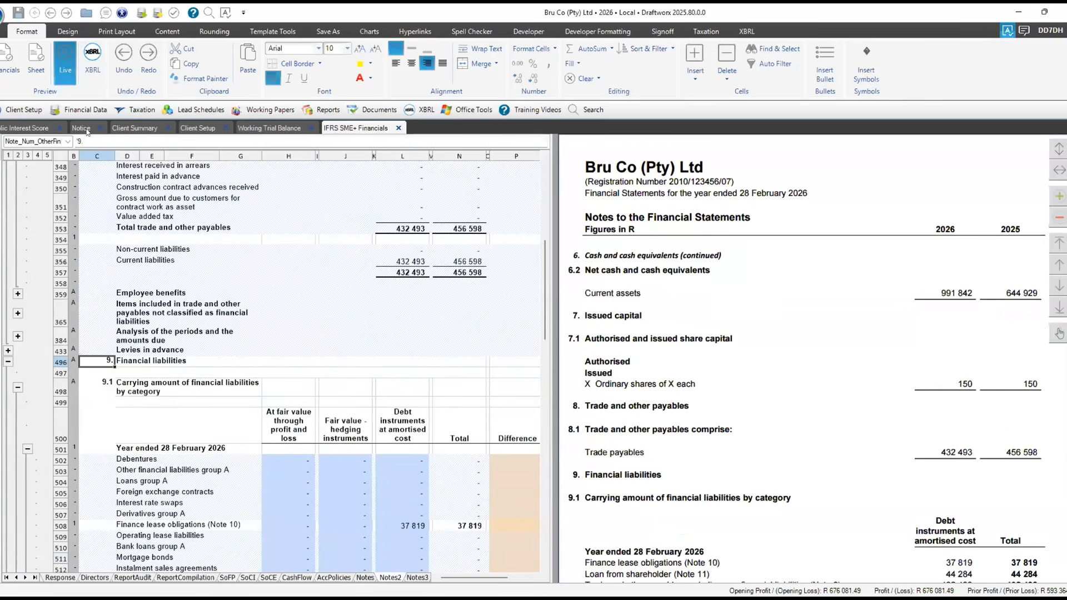
Hide the live preview and collapse the Financial liabilities note in Notes2
{"action": "left_click", "coordinate": [65, 65]}
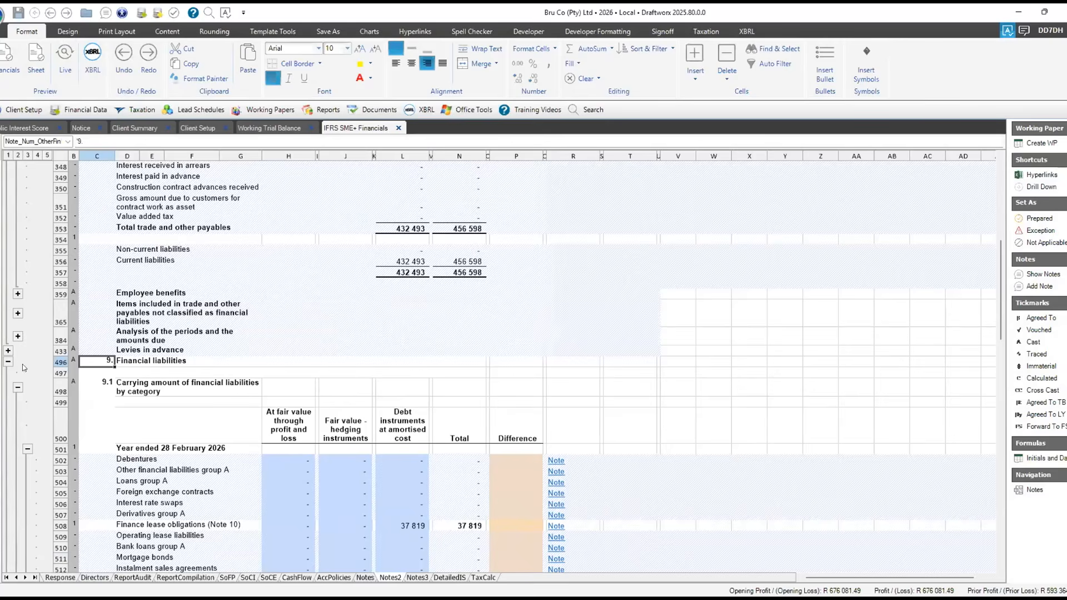
{"action": "left_click", "coordinate": [8, 361]}
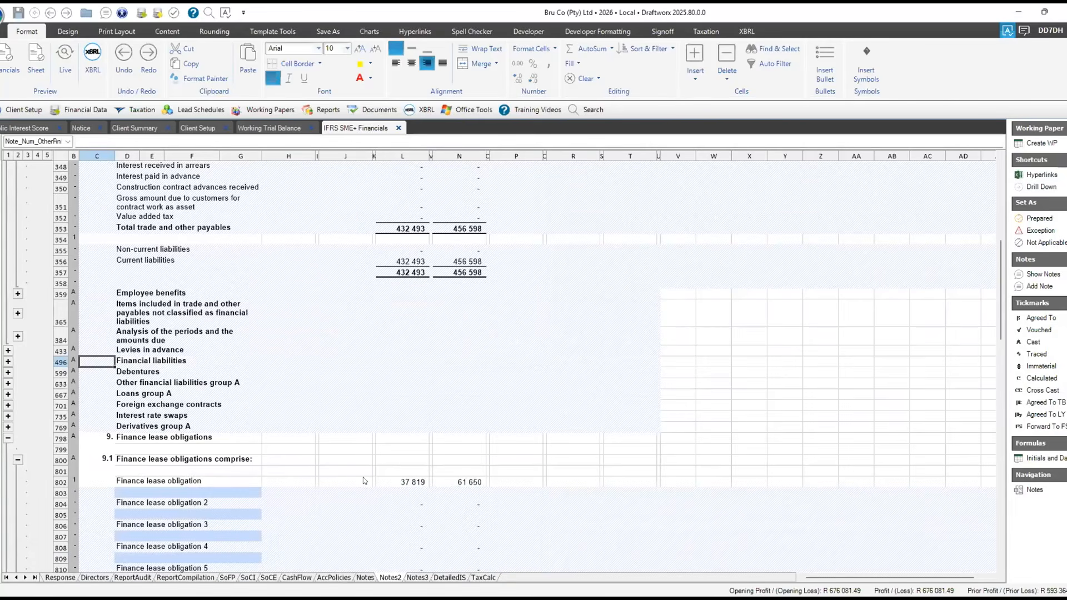
{"action": "scroll", "coordinate": [362, 477], "scroll_direction": "down", "scroll_amount": 4}
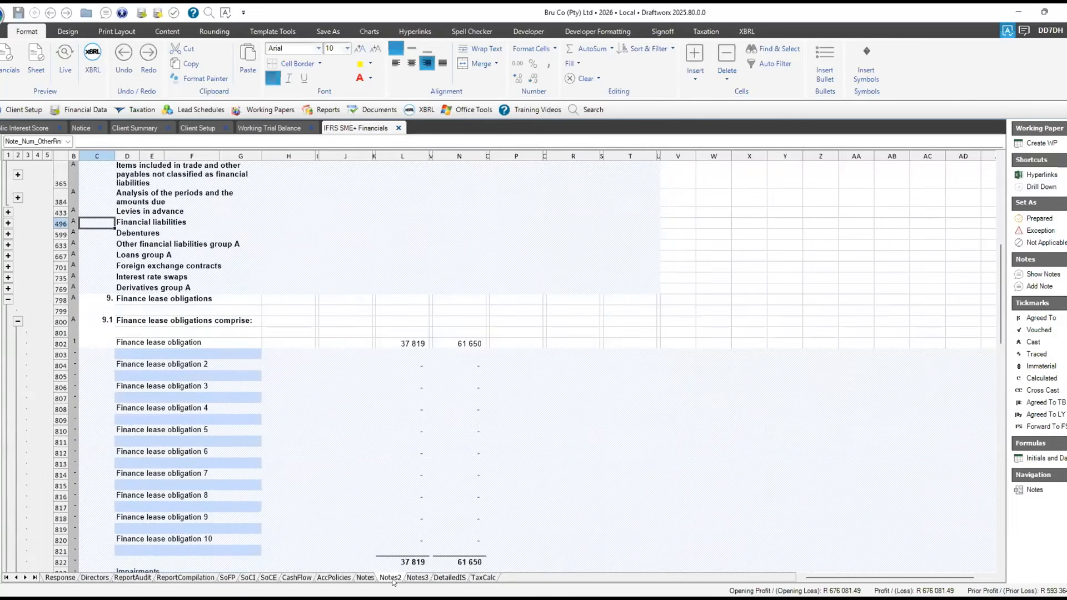
Check the note numbering on the SoFP sheet in live preview, follow Finance lease obligations to its note, and hide the preview
{"action": "left_click", "coordinate": [227, 578]}
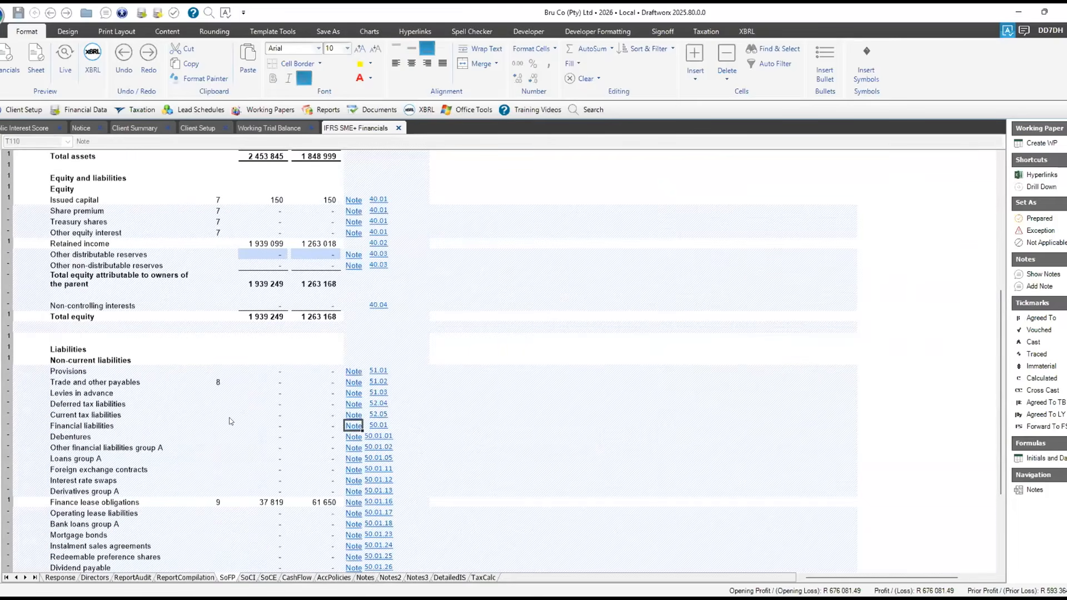
{"action": "scroll", "coordinate": [241, 279], "scroll_direction": "up", "scroll_amount": 4}
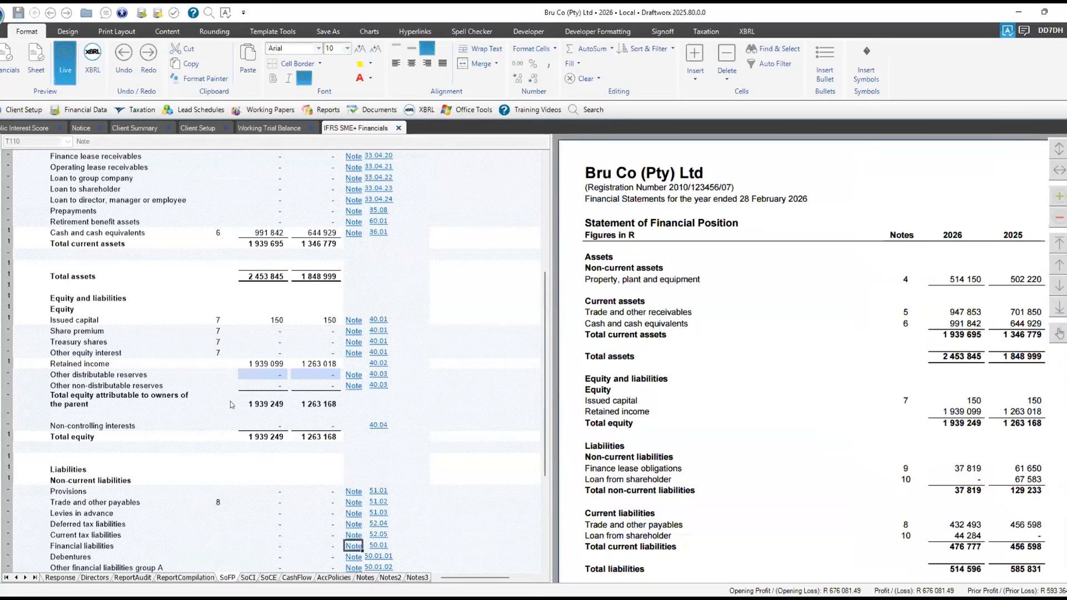
{"action": "scroll", "coordinate": [235, 477], "scroll_direction": "down", "scroll_amount": 5}
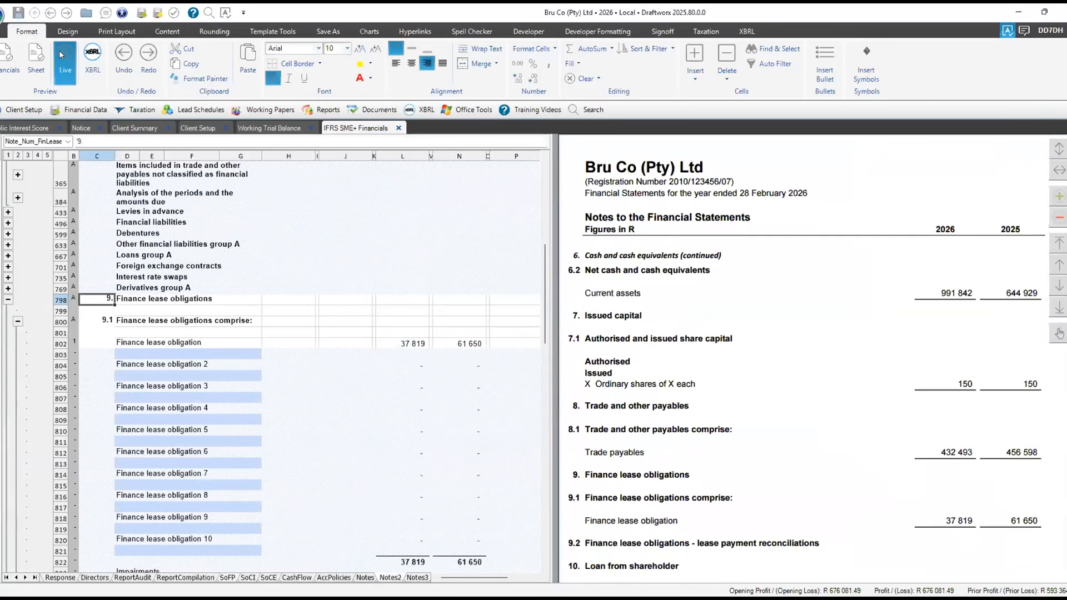
{"action": "left_click", "coordinate": [61, 54]}
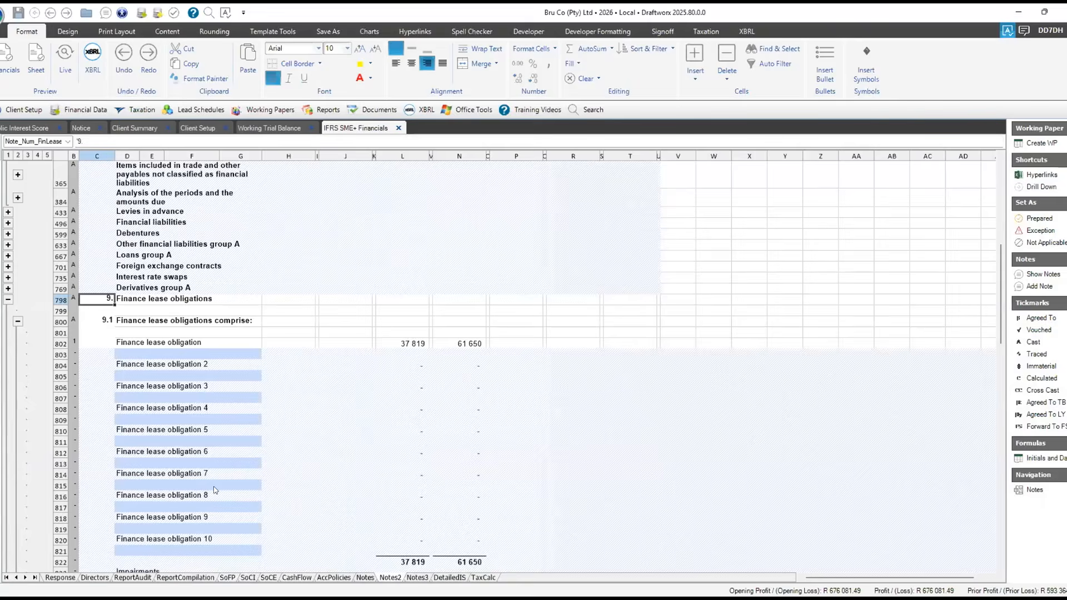
Move the Finance lease obligations note up in Notes2 until it directly follows the Reserve fund note
{"action": "left_click_drag", "start_coordinate": [61, 300], "coordinate": [71, 534]}
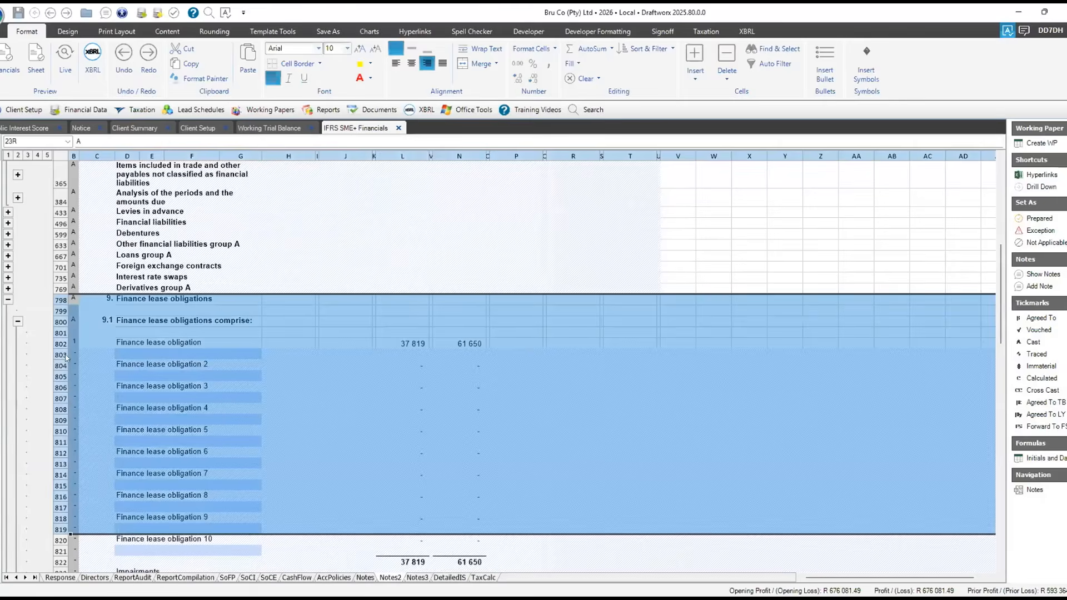
{"action": "scroll", "coordinate": [90, 214], "scroll_direction": "down", "scroll_amount": 3}
{"action": "left_click", "coordinate": [91, 210]}
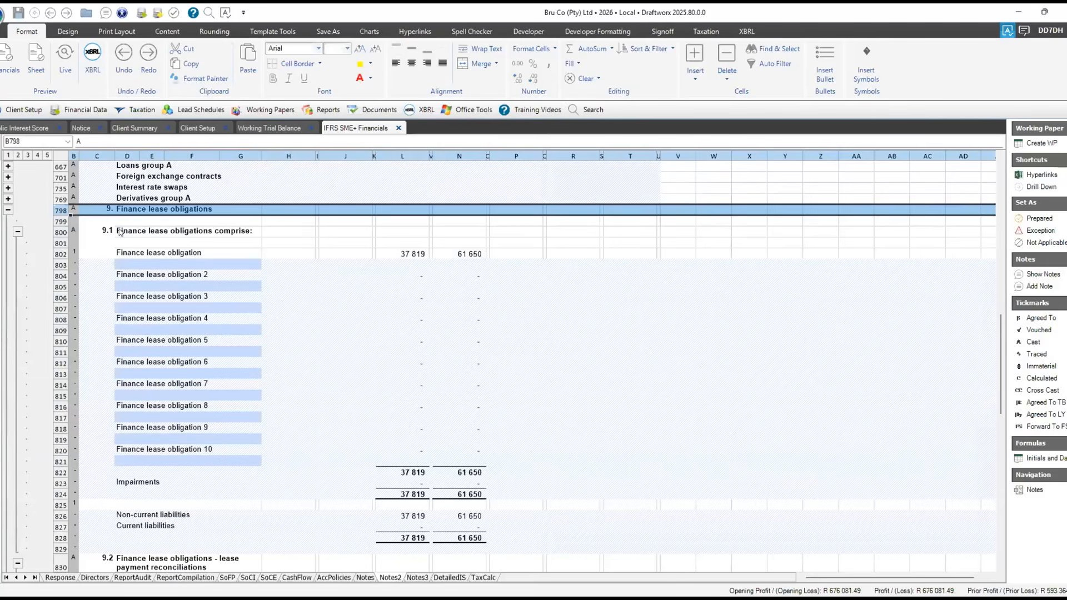
{"action": "key", "text": "Right"}
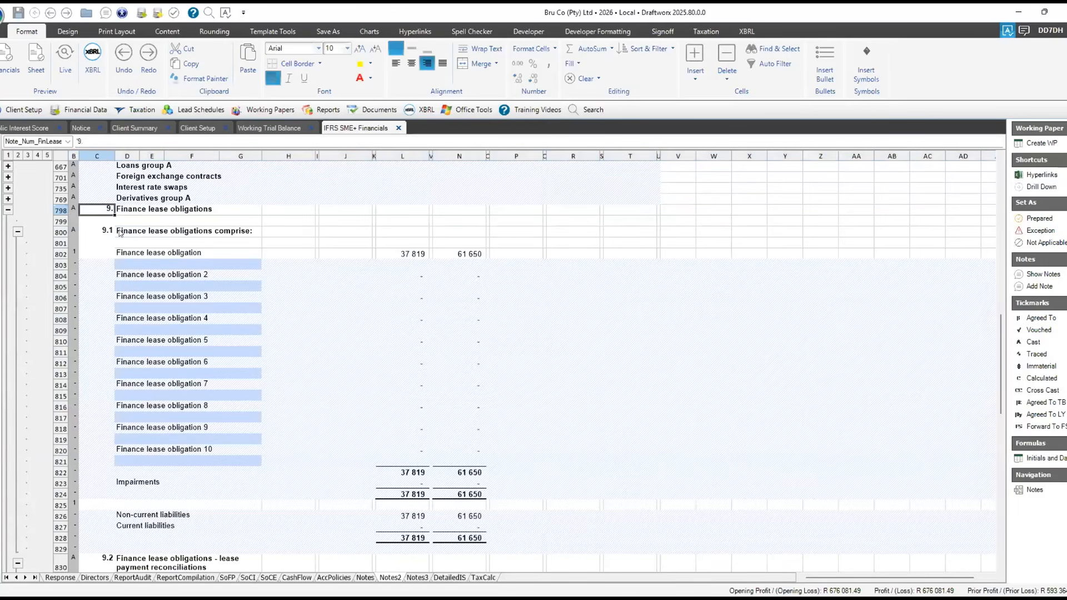
{"action": "left_click", "coordinate": [68, 31]}
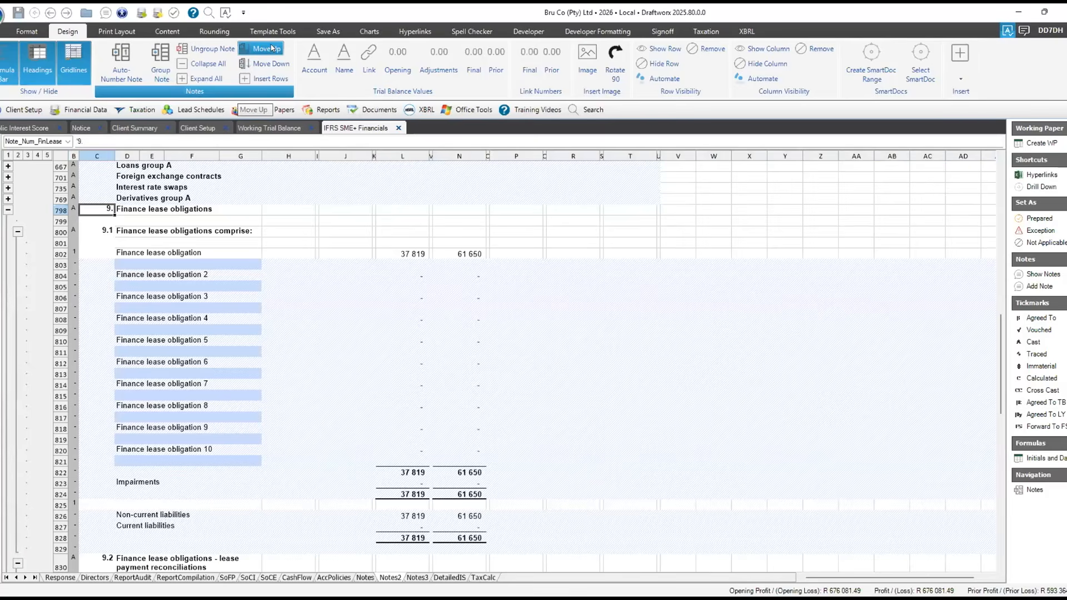
{"action": "left_click", "coordinate": [272, 48]}
{"action": "left_click", "coordinate": [272, 48]}
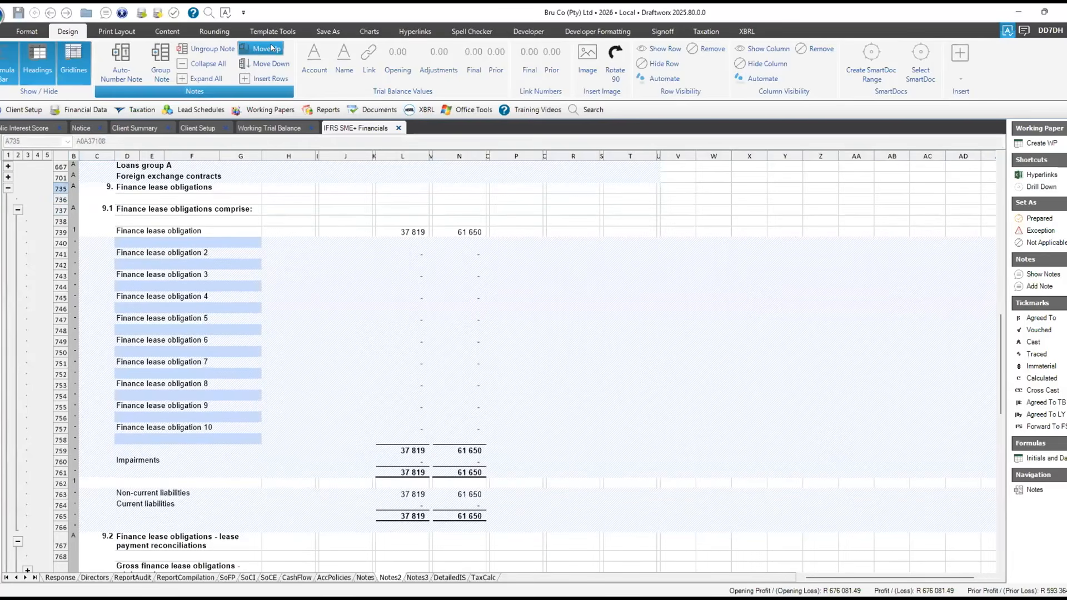
{"action": "left_click", "coordinate": [272, 48]}
{"action": "left_click", "coordinate": [272, 48]}
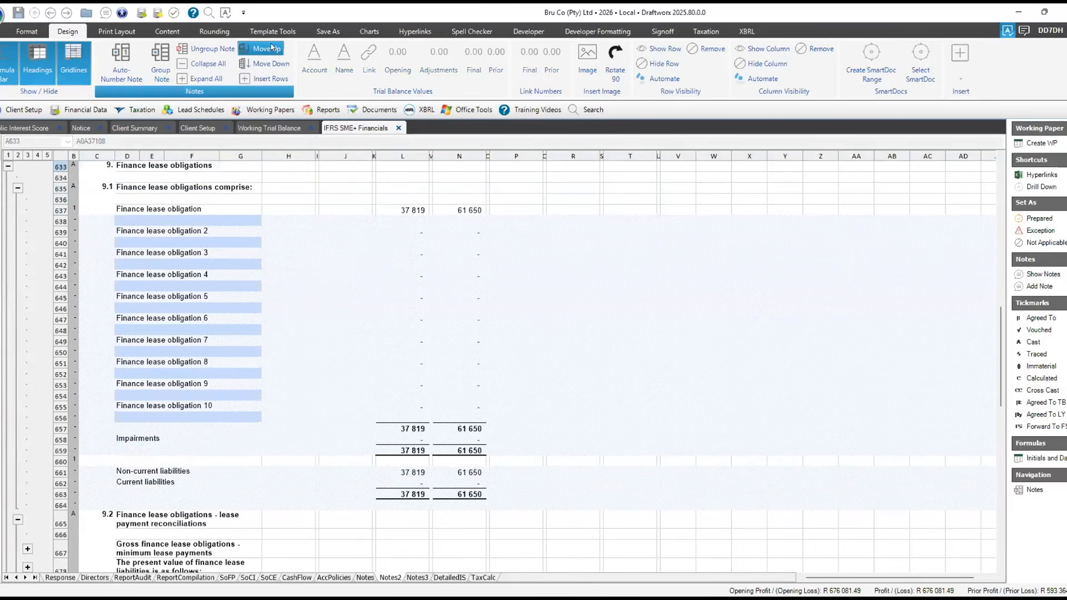
{"action": "left_click", "coordinate": [271, 47]}
{"action": "scroll", "coordinate": [189, 311], "scroll_direction": "up", "scroll_amount": 8}
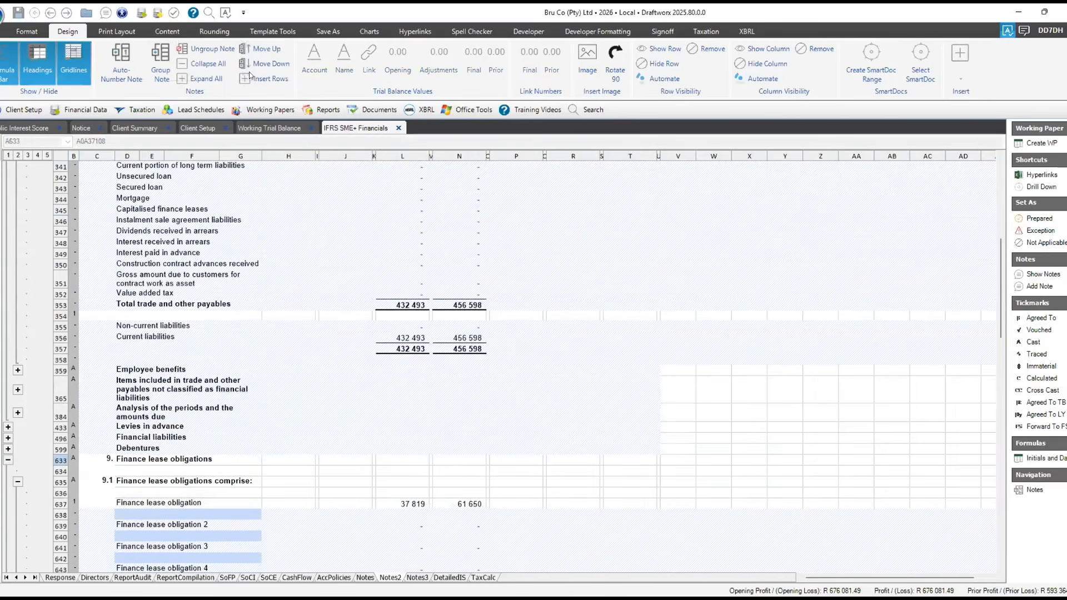
{"action": "left_click", "coordinate": [267, 49]}
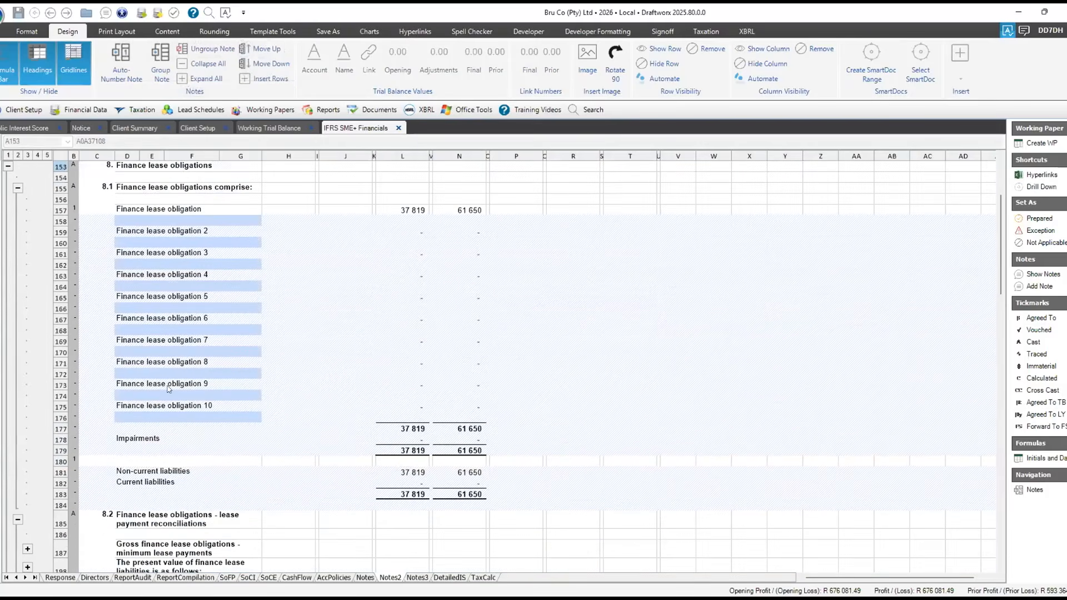
{"action": "scroll", "coordinate": [132, 240], "scroll_direction": "up", "scroll_amount": 1}
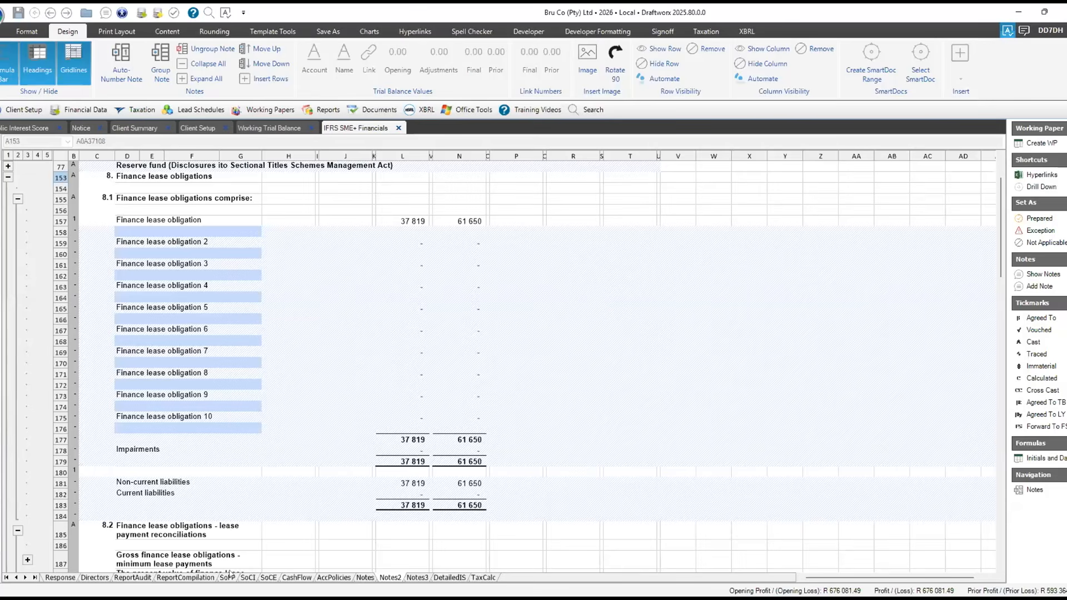
Check the note numbers of the liabilities on the SoFP sheet in the live preview and hide the preview
{"action": "left_click", "coordinate": [228, 577]}
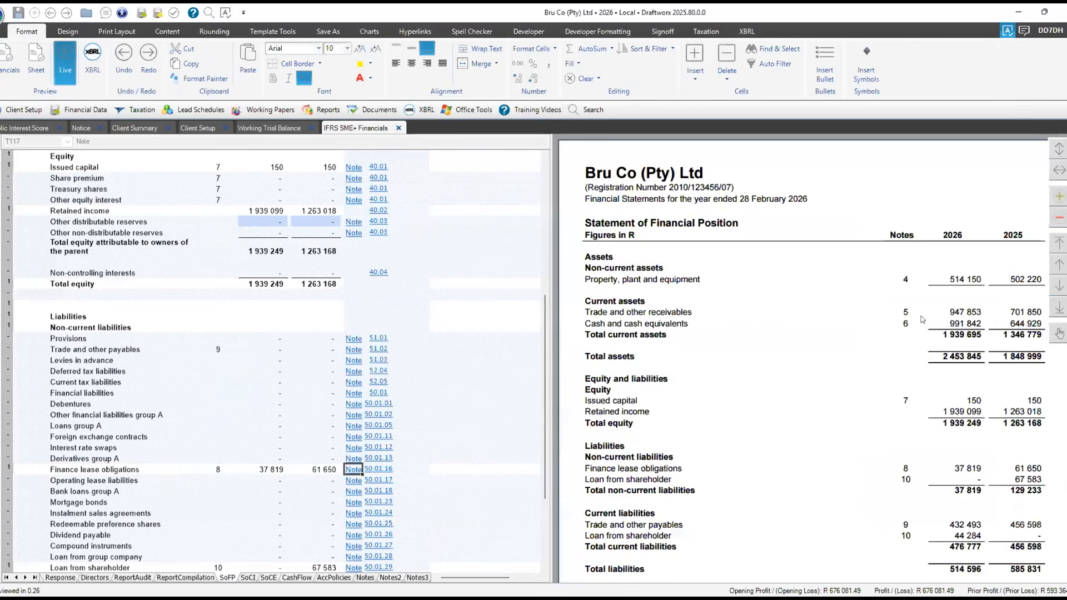
{"action": "scroll", "coordinate": [922, 319], "scroll_direction": "down", "scroll_amount": 3}
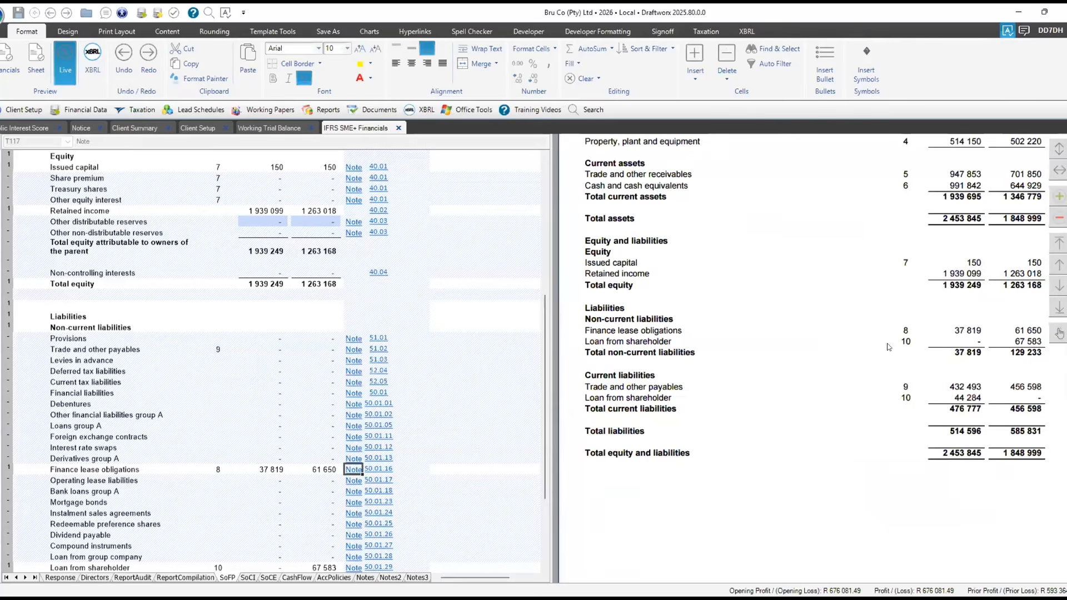
{"action": "left_click", "coordinate": [66, 60]}
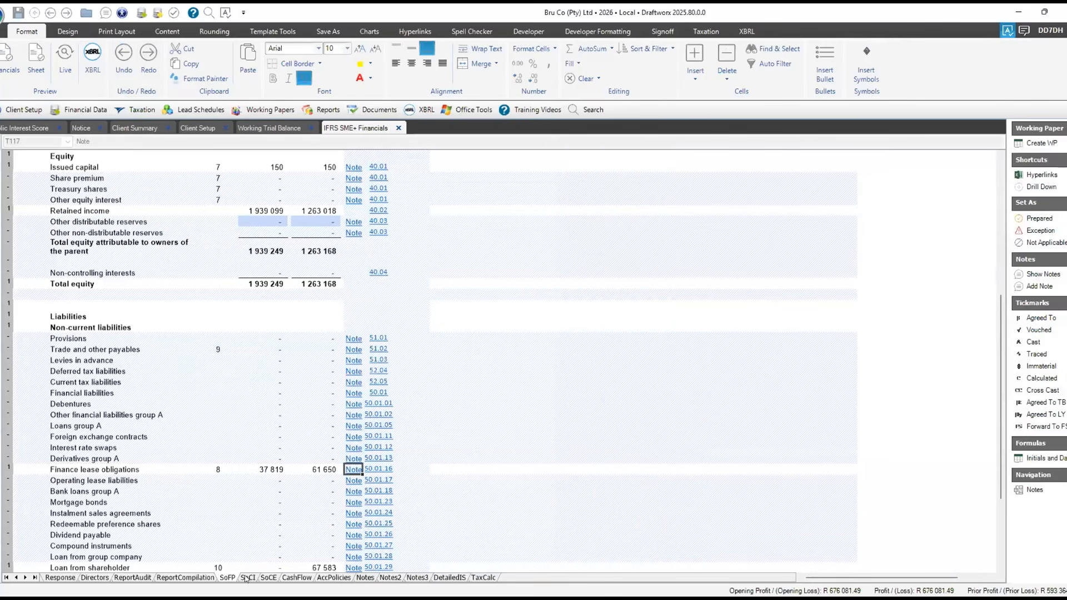
Set Show stock? to Y on the SoCI sheet and inspect the 2026 opening stock cell
{"action": "left_click", "coordinate": [246, 578]}
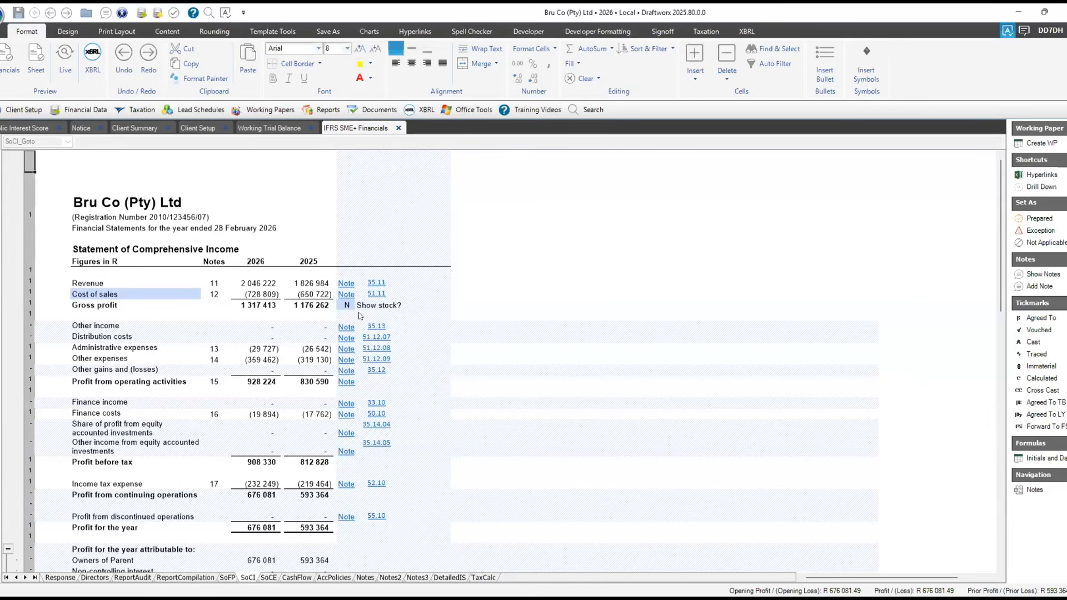
{"action": "left_click", "coordinate": [346, 305]}
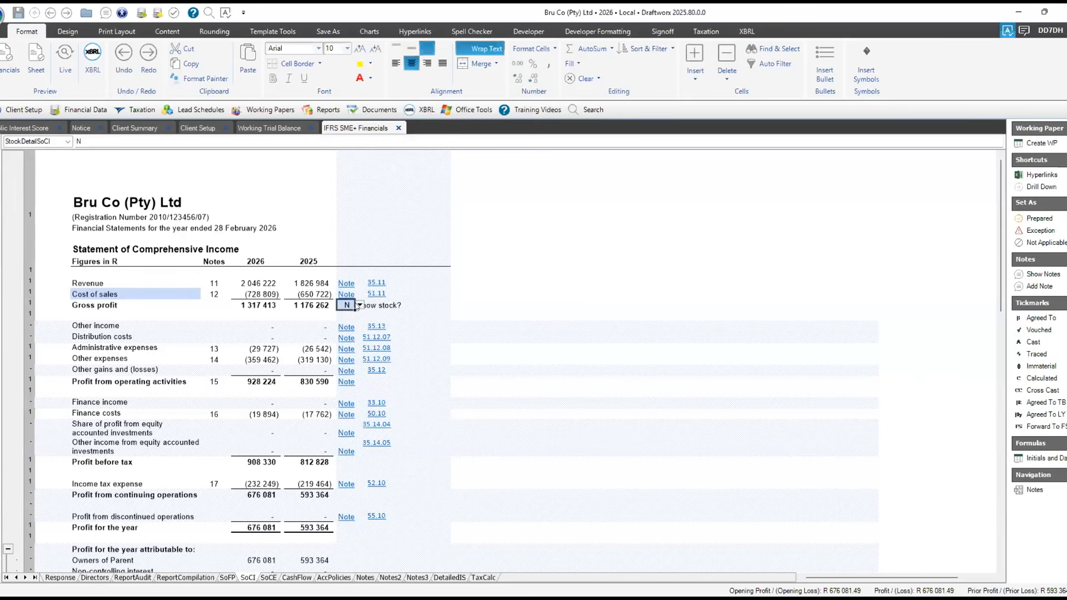
{"action": "left_click", "coordinate": [360, 321]}
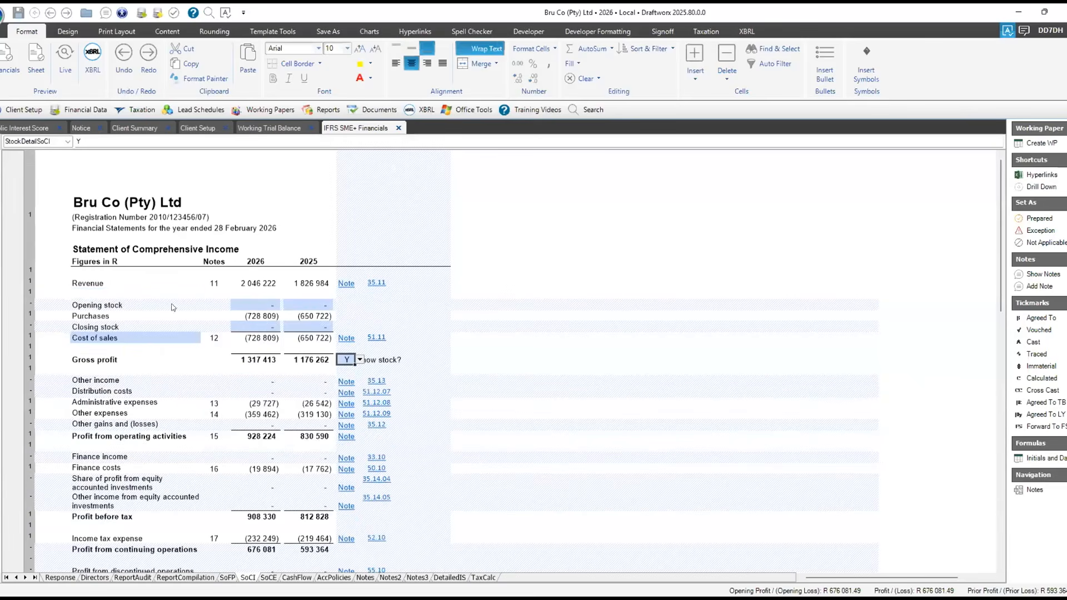
{"action": "left_click", "coordinate": [238, 307]}
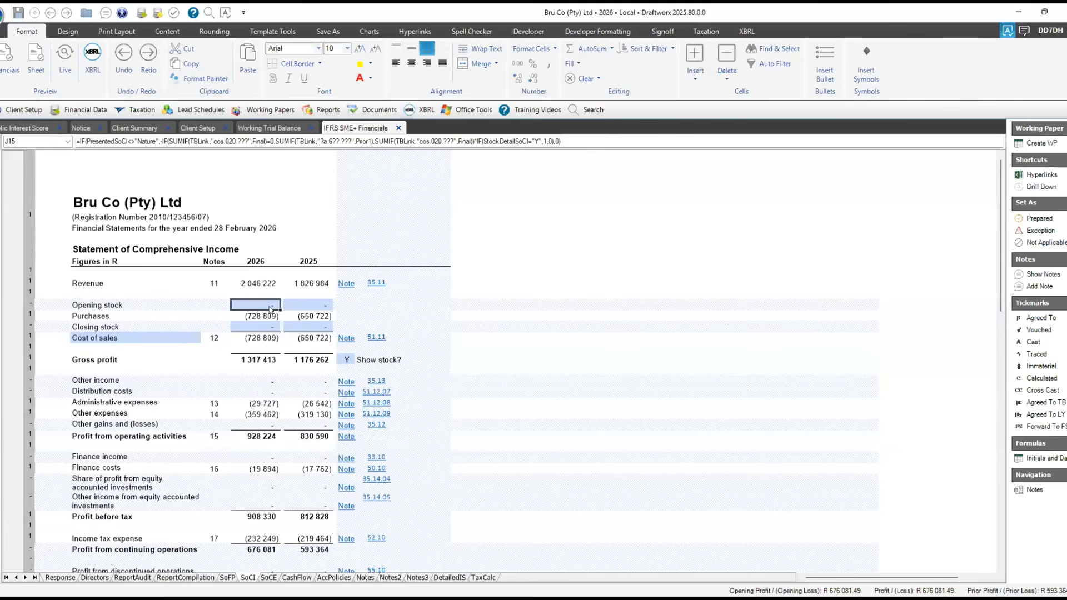
{"action": "scroll", "coordinate": [270, 322], "scroll_direction": "down", "scroll_amount": 3}
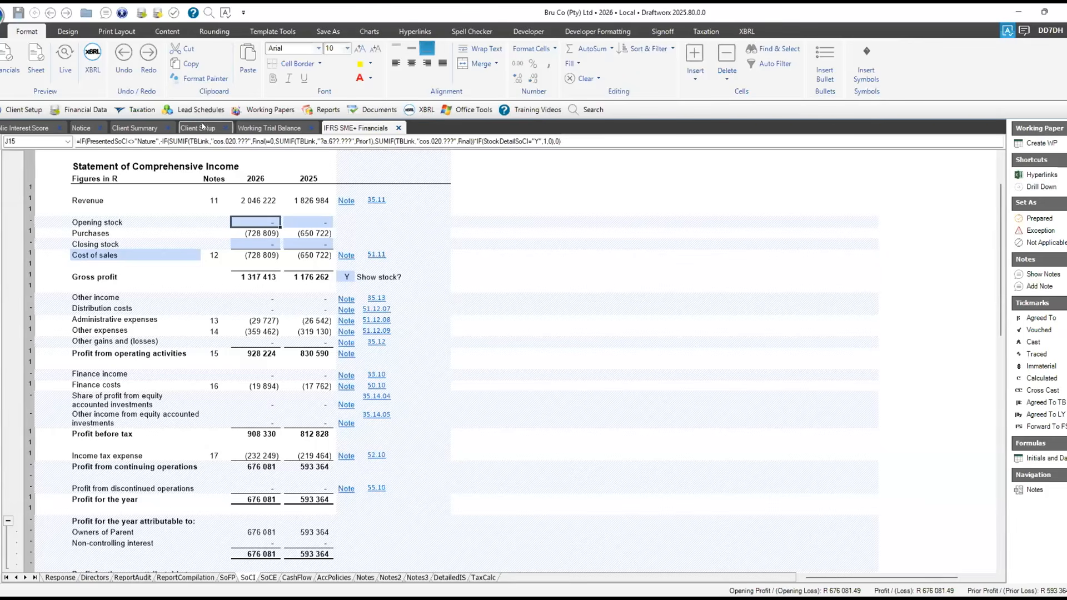
Find the admin setting in Client Setup, enable merging admin and distribution costs into other expenses, and return to the IFRS SME+ Financials
{"action": "left_click", "coordinate": [202, 128]}
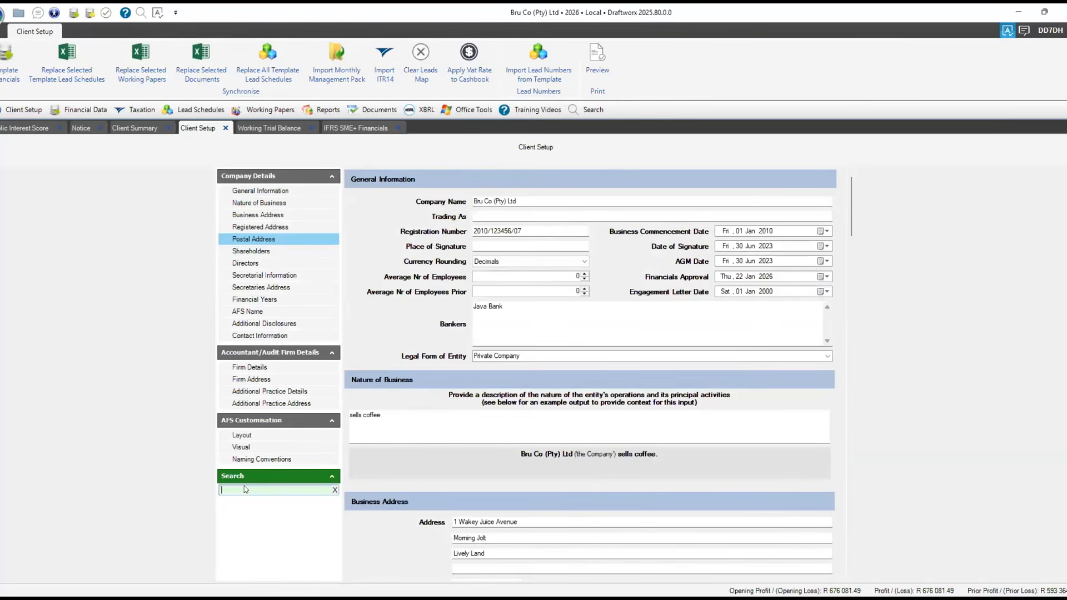
{"action": "type", "text": "admin"}
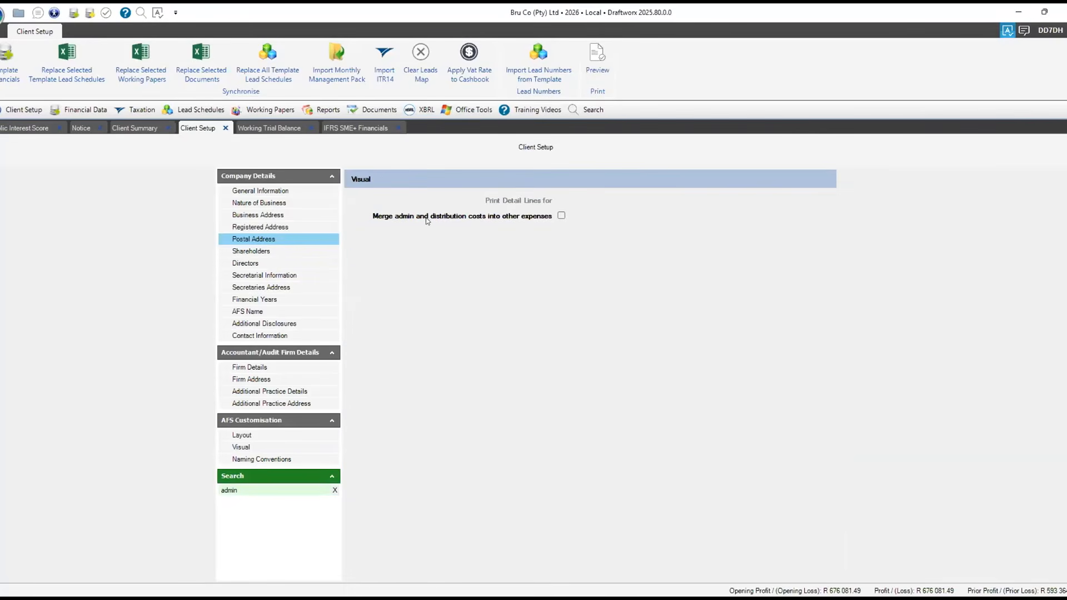
{"action": "left_click", "coordinate": [560, 216]}
{"action": "left_click", "coordinate": [353, 128]}
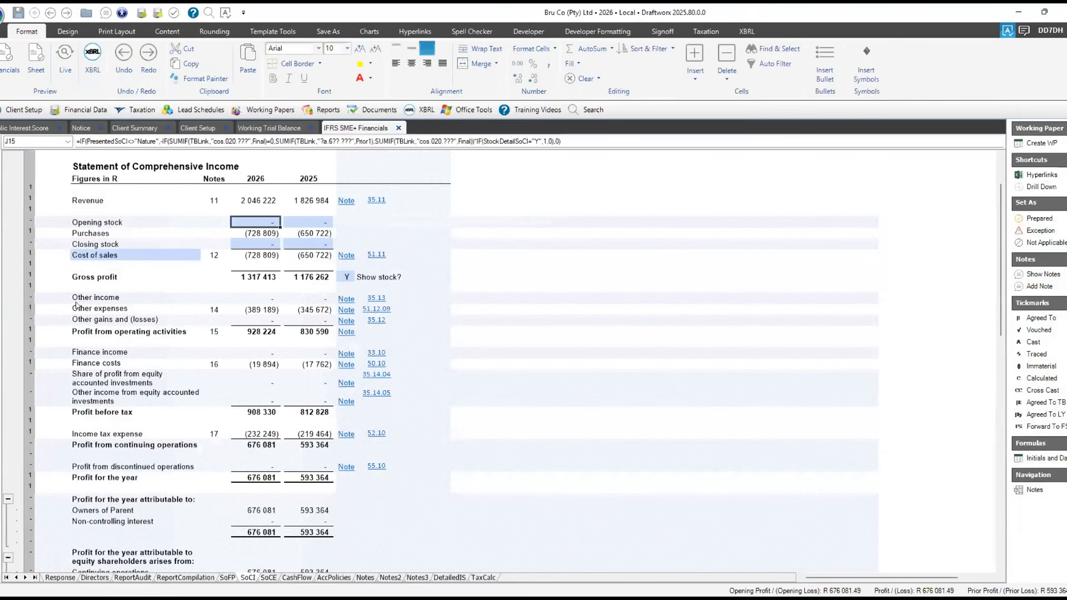
Review the SoCI sheet from Other income through other comprehensive income to the summary statement of changes in equity option
{"action": "left_click", "coordinate": [92, 297]}
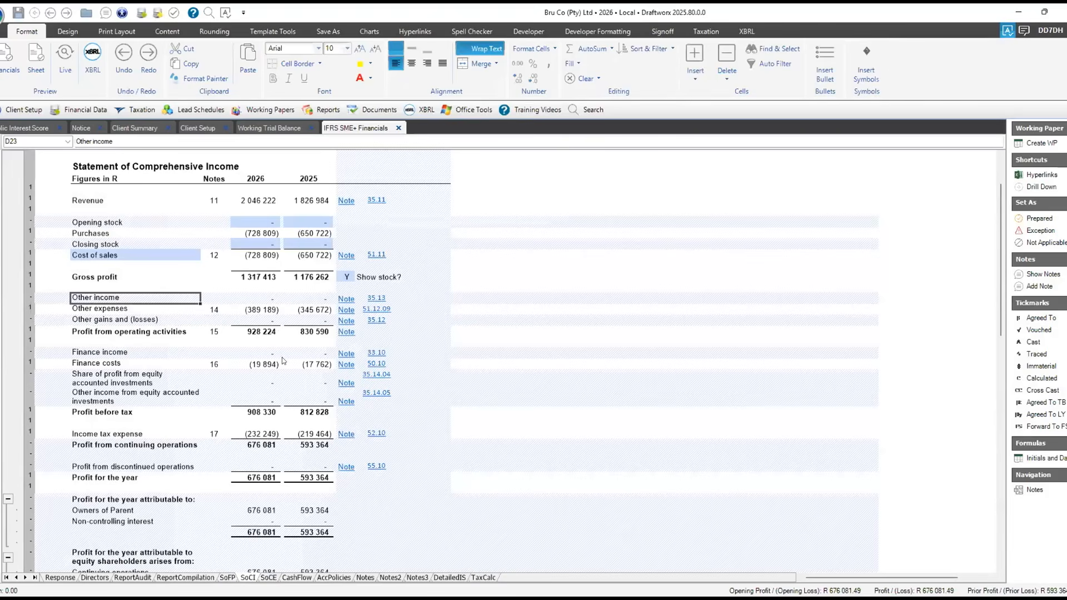
{"action": "scroll", "coordinate": [287, 362], "scroll_direction": "down", "scroll_amount": 1}
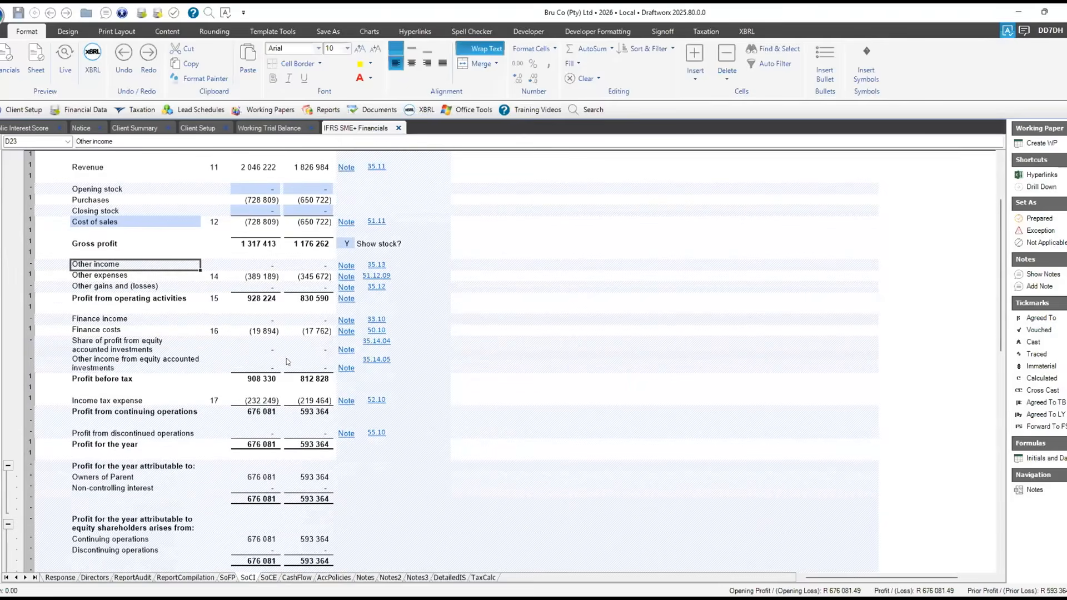
{"action": "scroll", "coordinate": [285, 358], "scroll_direction": "down", "scroll_amount": 7}
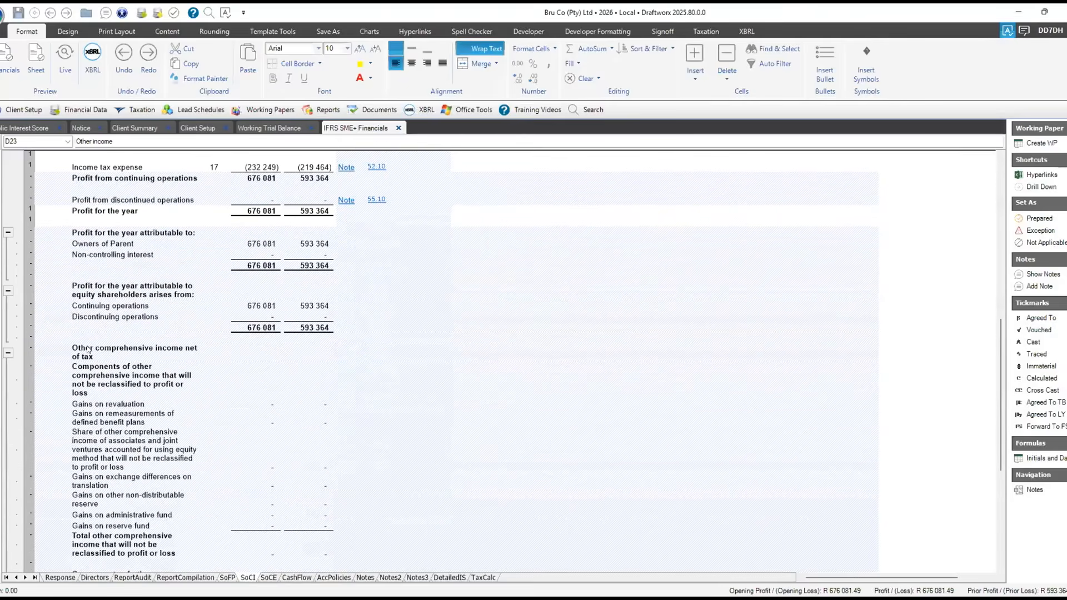
{"action": "scroll", "coordinate": [280, 365], "scroll_direction": "down", "scroll_amount": 10}
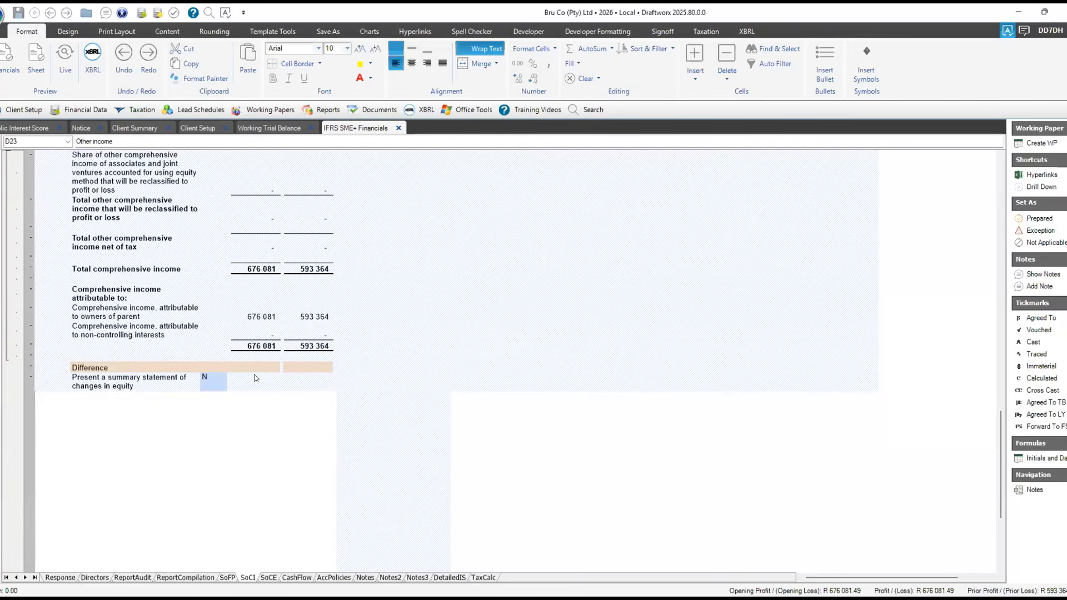
{"action": "scroll", "coordinate": [259, 366], "scroll_direction": "up", "scroll_amount": 10}
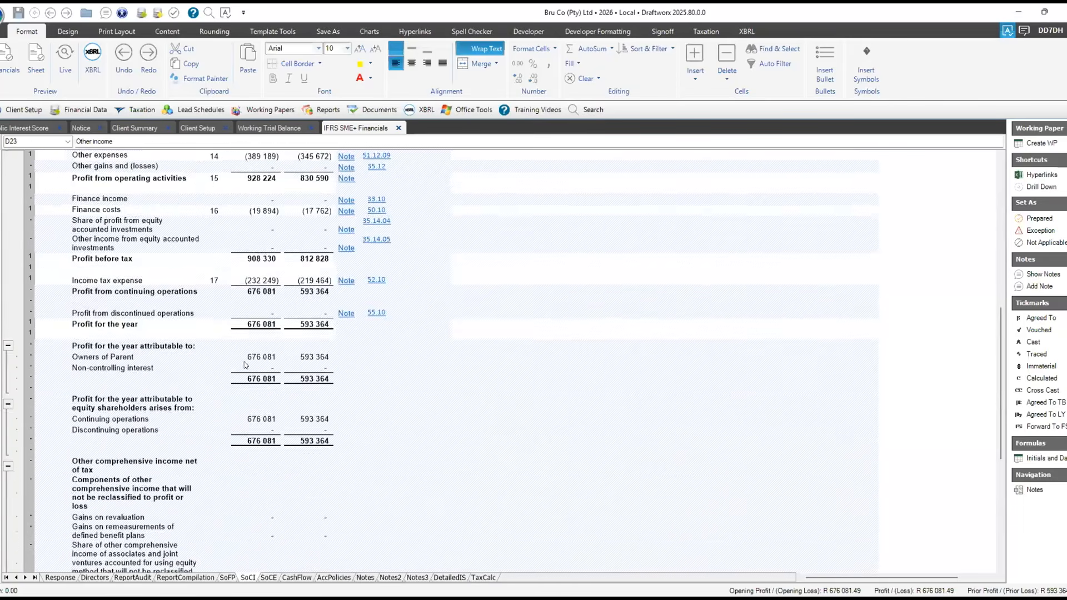
{"action": "scroll", "coordinate": [254, 373], "scroll_direction": "up", "scroll_amount": 6}
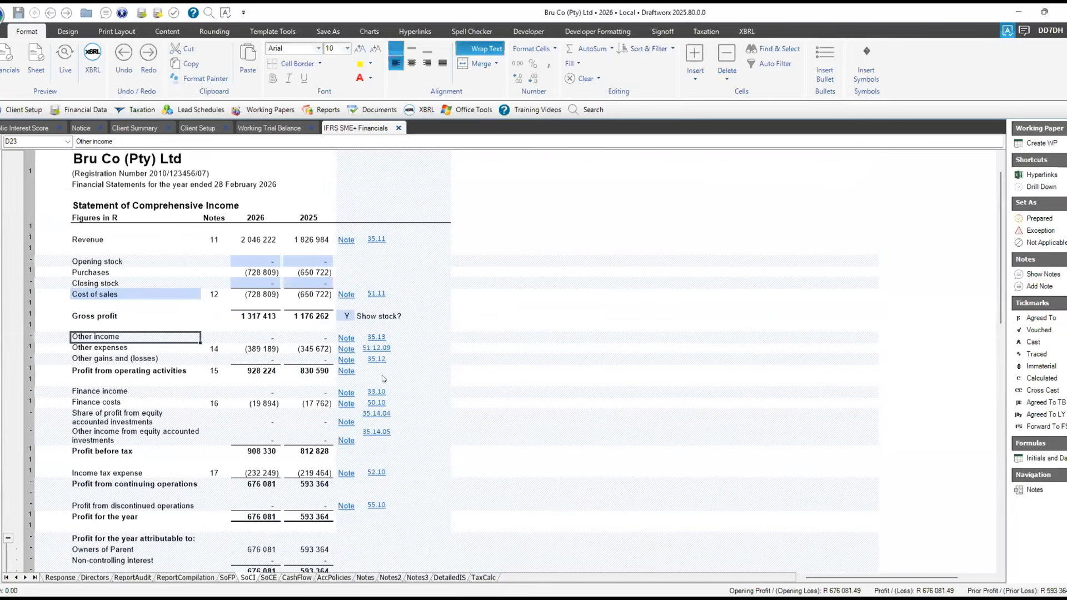
Examine the equity columns and the movement lines of the Statement of Changes in Equity on the SoCE sheet
{"action": "key", "text": "ctrl+Page_Down"}
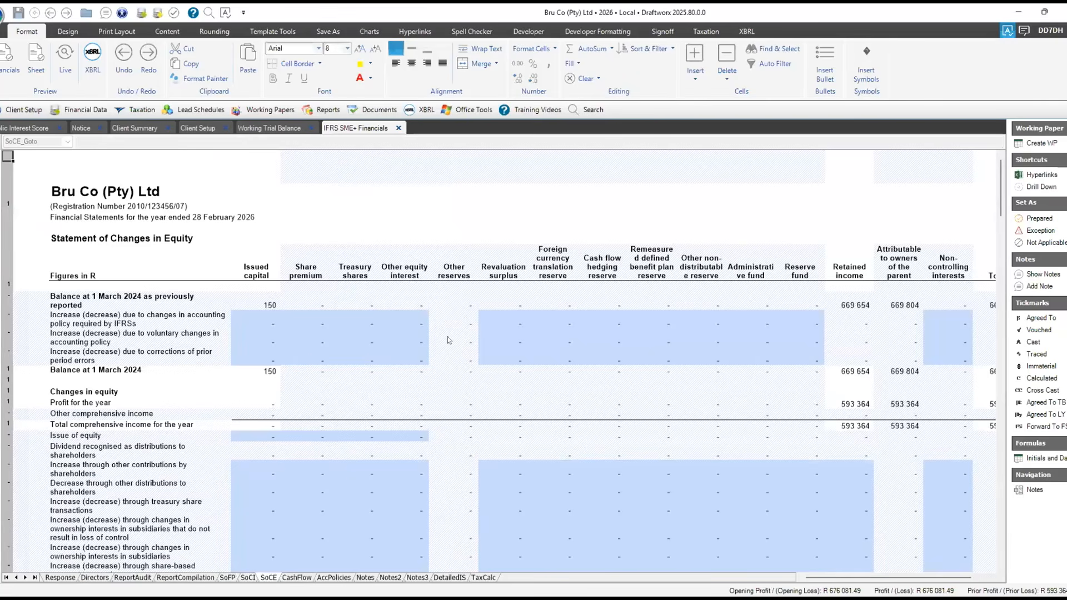
{"action": "scroll", "coordinate": [257, 220], "scroll_direction": "down", "scroll_amount": 1}
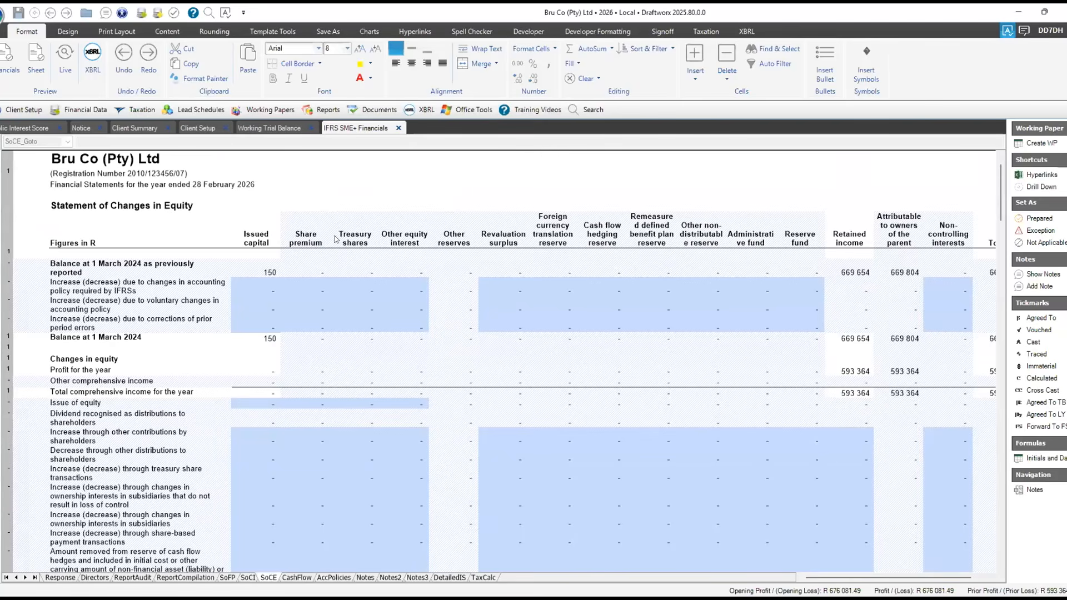
{"action": "left_click", "coordinate": [168, 31]}
{"action": "scroll", "coordinate": [492, 296], "scroll_direction": "down", "scroll_amount": 3}
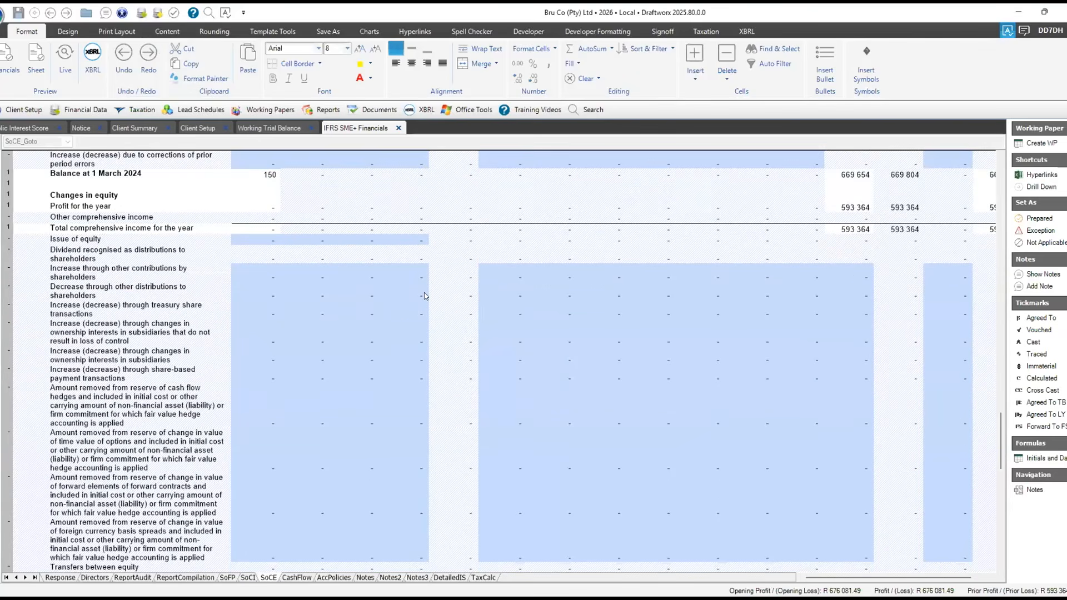
{"action": "scroll", "coordinate": [399, 328], "scroll_direction": "up", "scroll_amount": 1}
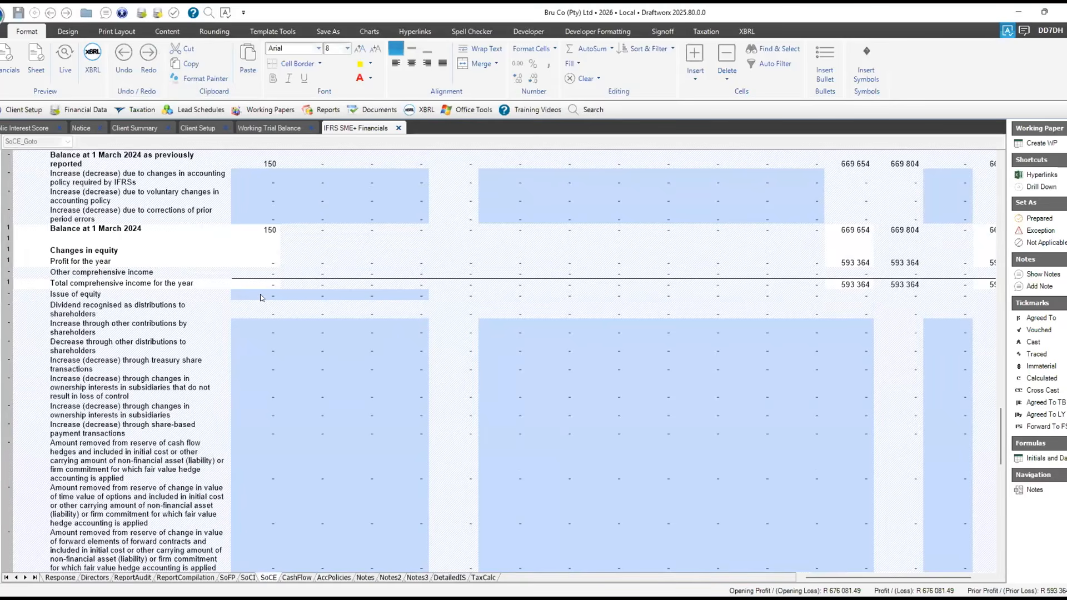
{"action": "scroll", "coordinate": [261, 291], "scroll_direction": "up", "scroll_amount": 1}
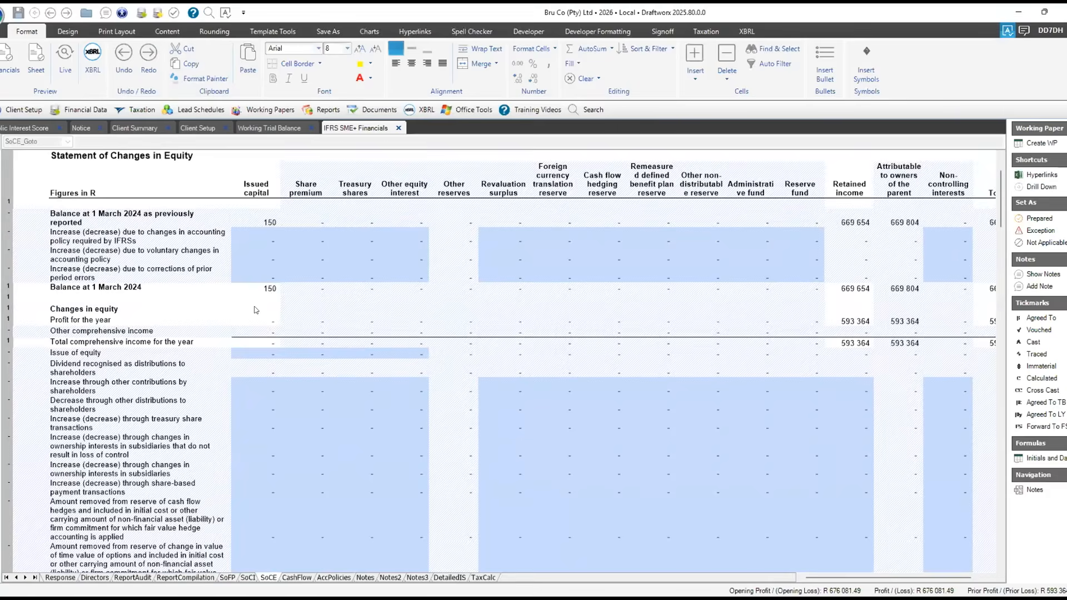
Enter 50 for Issue of equity under Issued capital in the prior-year movements and check the statement in the live preview
{"action": "scroll", "coordinate": [254, 309], "scroll_direction": "down", "scroll_amount": 1}
{"action": "left_click", "coordinate": [255, 306]}
{"action": "type", "text": "50"}
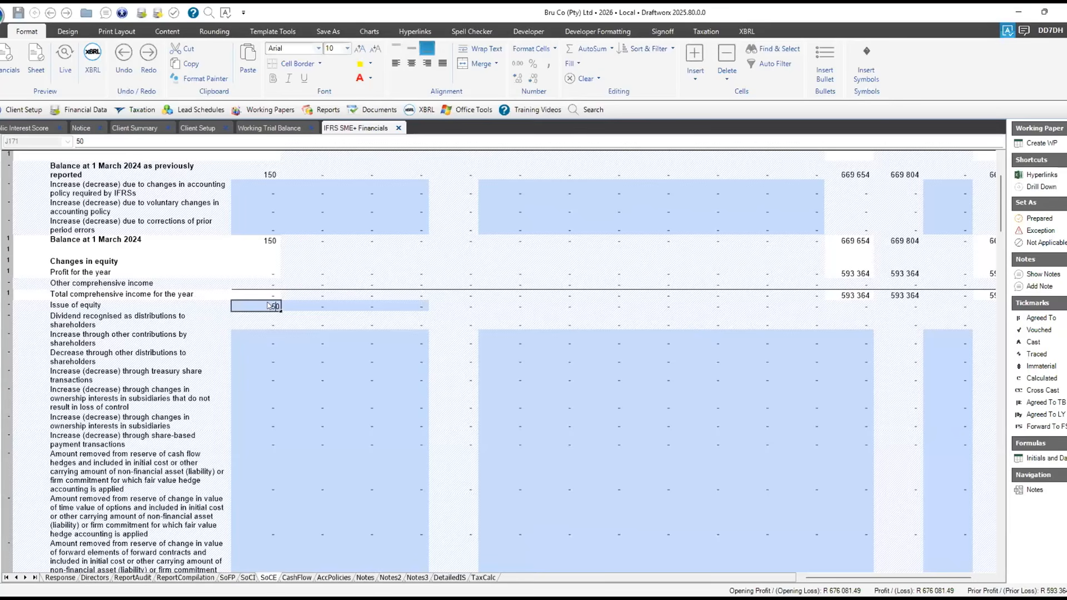
{"action": "key", "text": "Return"}
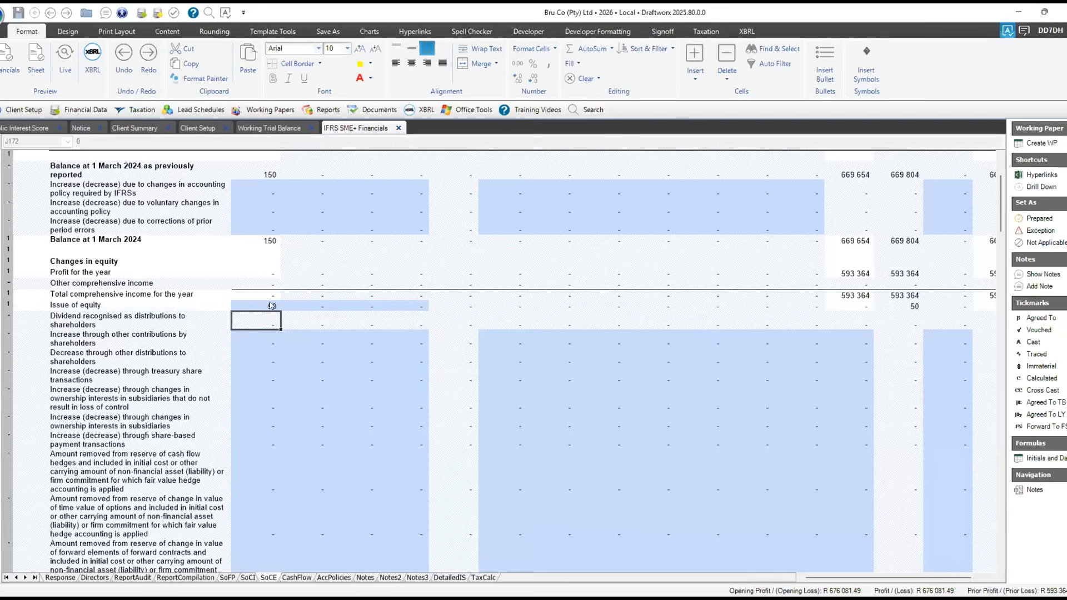
{"action": "left_click", "coordinate": [69, 66]}
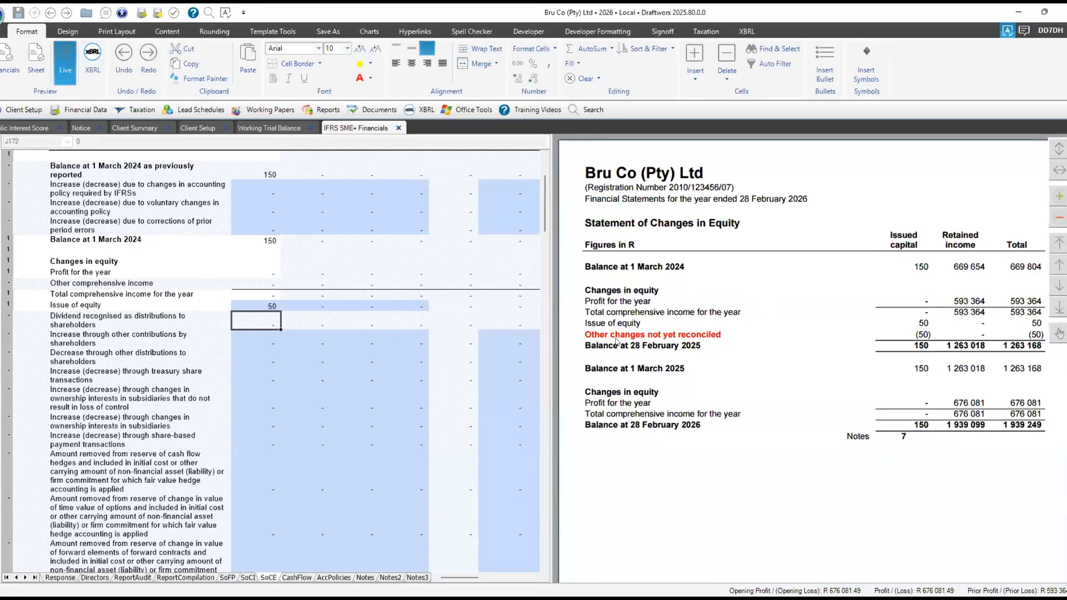
{"action": "scroll", "coordinate": [286, 382], "scroll_direction": "down", "scroll_amount": 1}
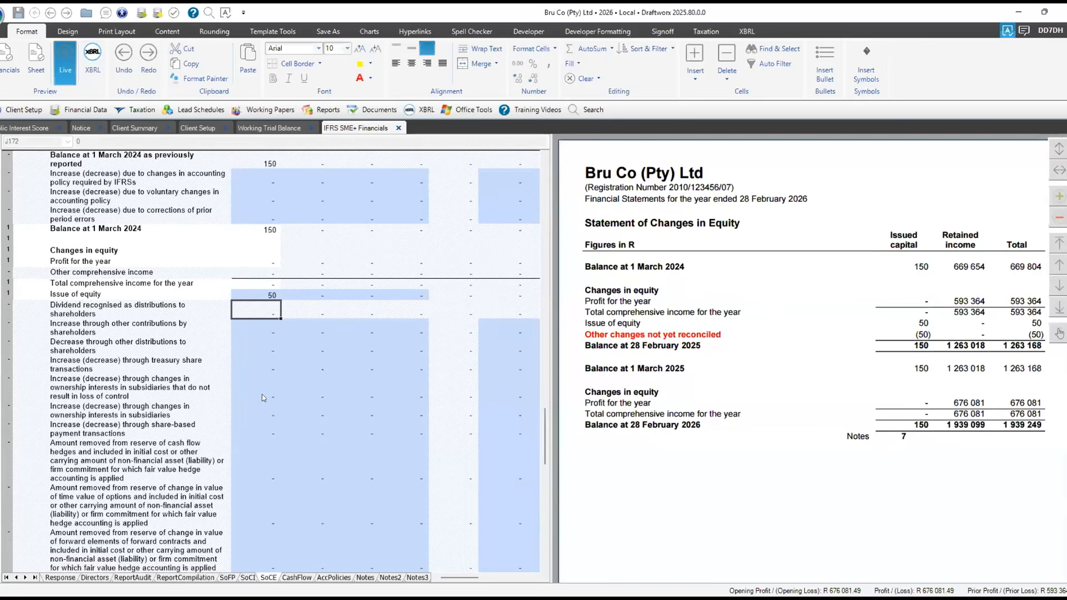
Examine the prior-year equity movement lines on the SoCE, including Other changes not yet reconciled and the customisable Other 1 to Other 5 lines
{"action": "scroll", "coordinate": [89, 488], "scroll_direction": "down", "scroll_amount": 5}
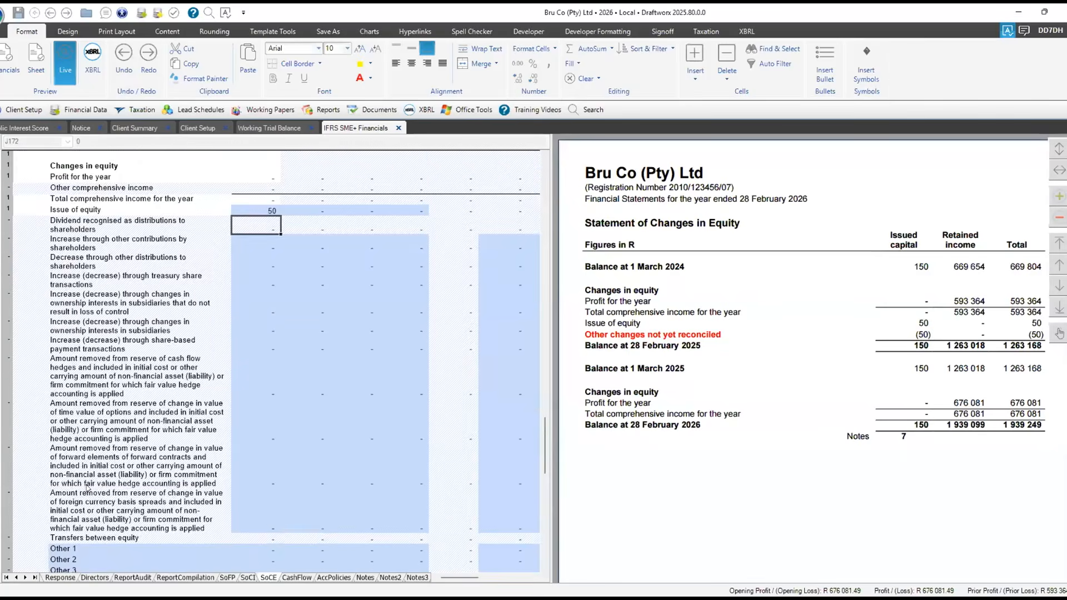
{"action": "left_click", "coordinate": [97, 483]}
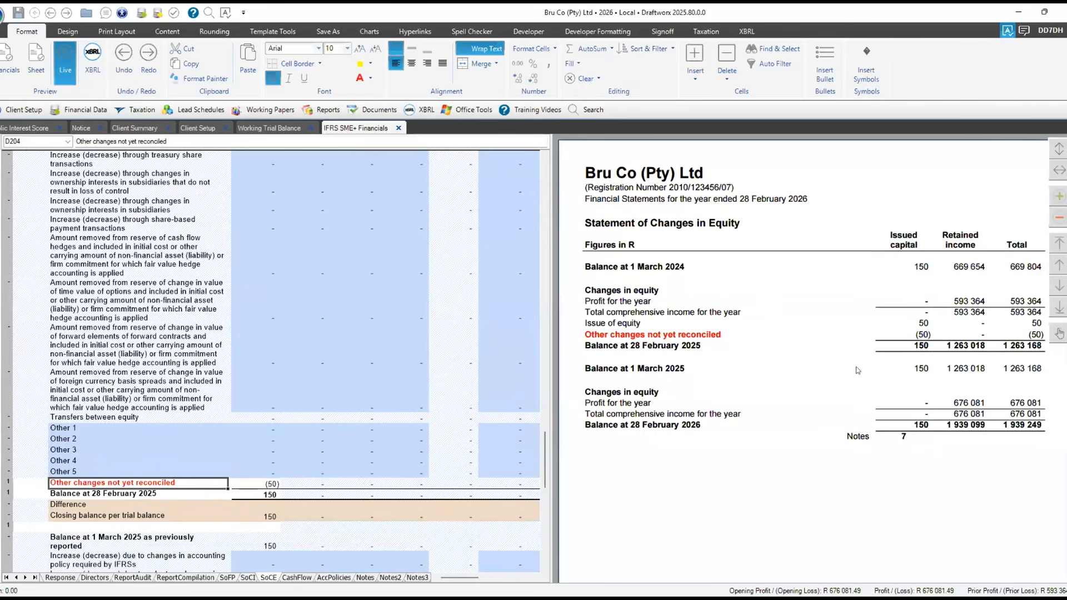
{"action": "scroll", "coordinate": [118, 408], "scroll_direction": "up", "scroll_amount": 3}
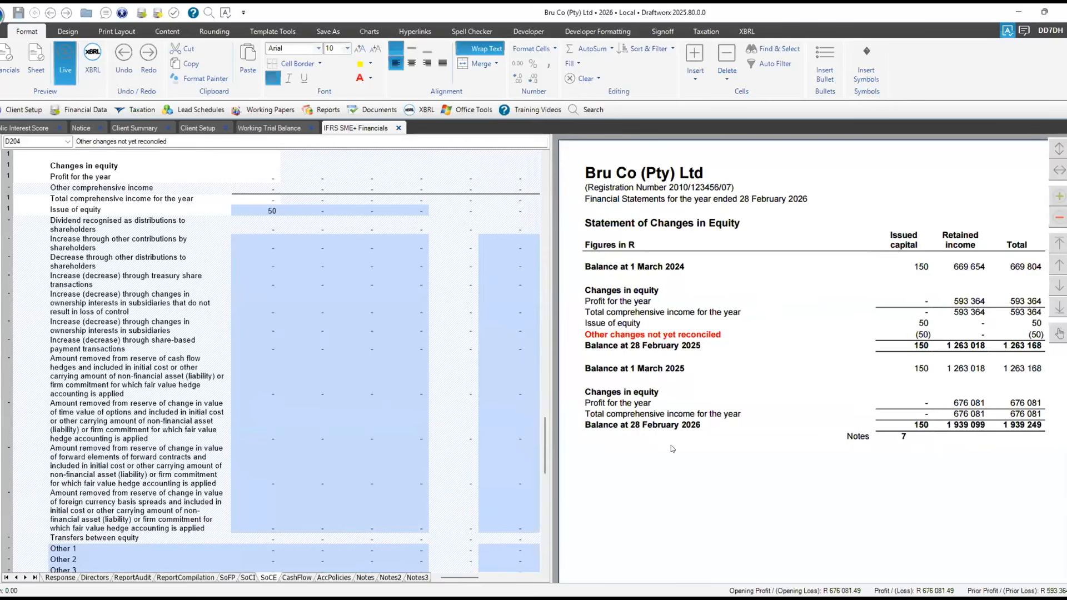
{"action": "scroll", "coordinate": [226, 390], "scroll_direction": "up", "scroll_amount": 1}
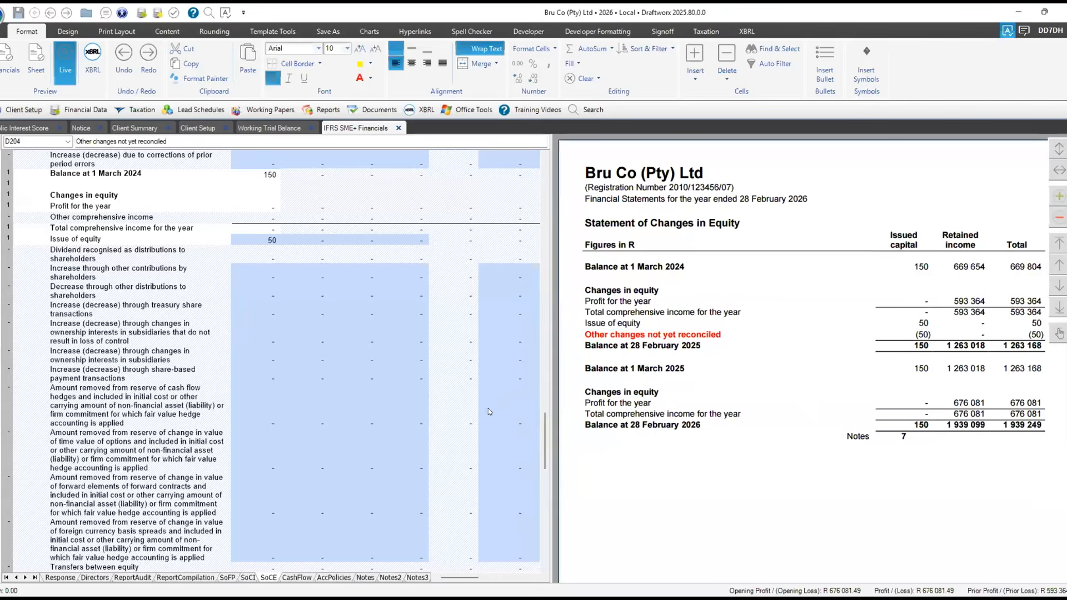
{"action": "left_click", "coordinate": [127, 275]}
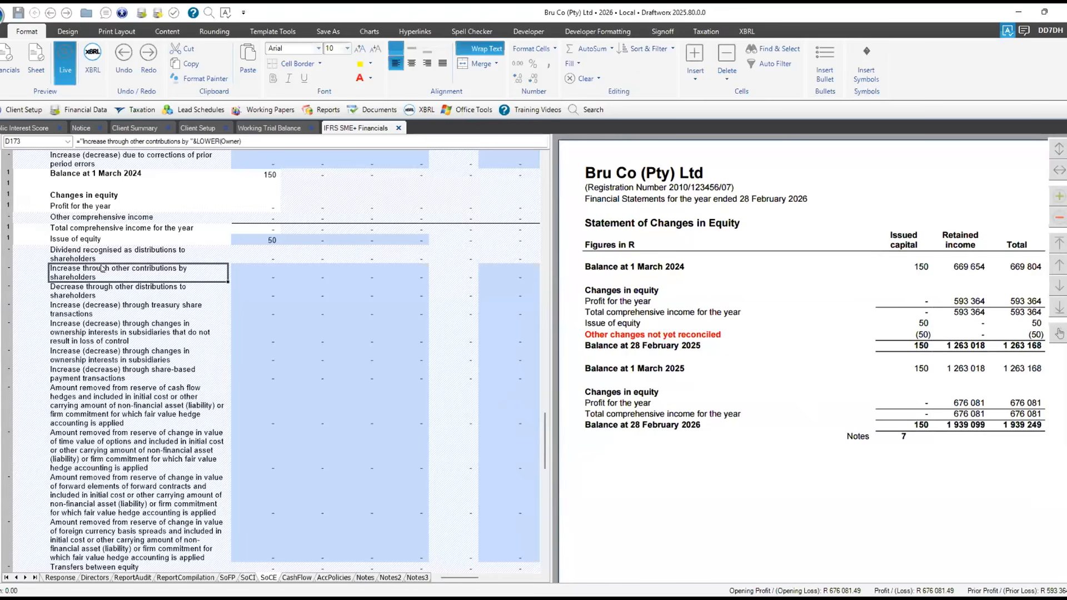
{"action": "scroll", "coordinate": [132, 398], "scroll_direction": "down", "scroll_amount": 3}
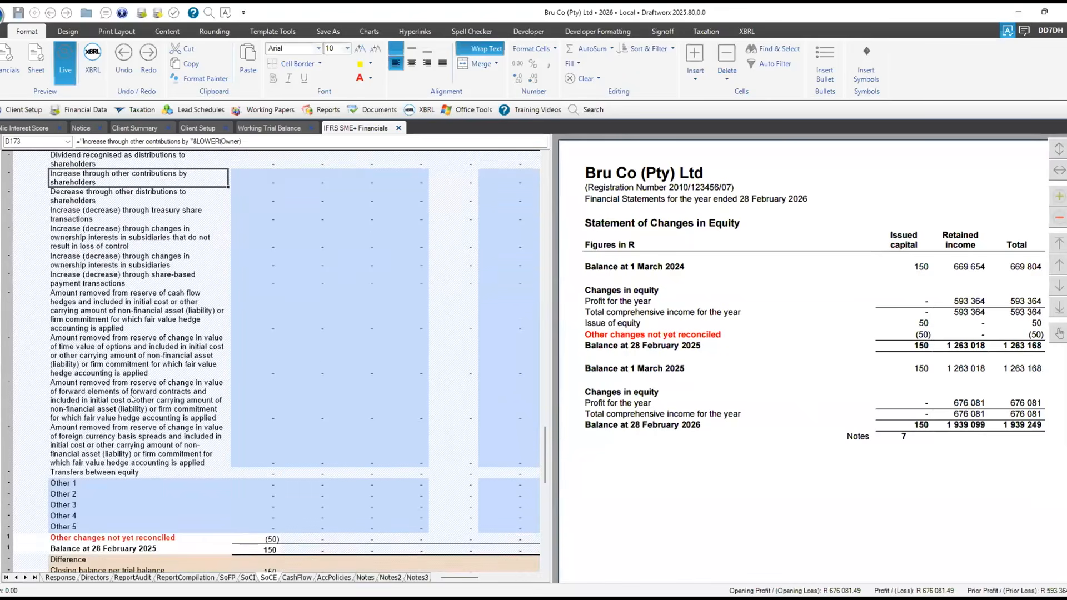
{"action": "scroll", "coordinate": [133, 400], "scroll_direction": "down", "scroll_amount": 2}
{"action": "left_click", "coordinate": [164, 431]}
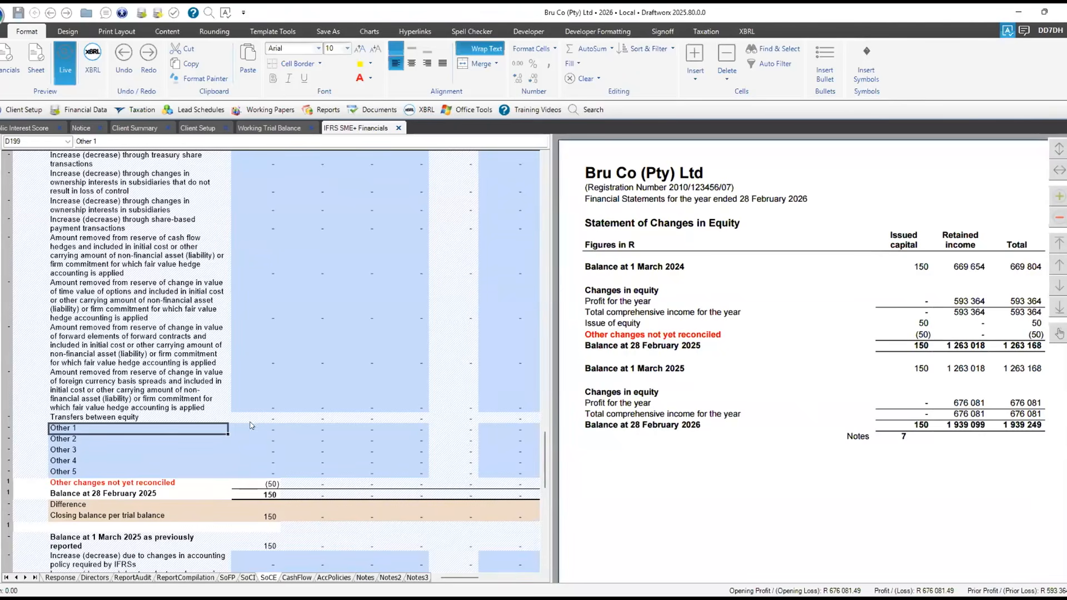
Reset the prior-year Issue of equity under Issued capital to 0 and check the statement in the live preview
{"action": "scroll", "coordinate": [262, 291], "scroll_direction": "up", "scroll_amount": 5}
{"action": "left_click", "coordinate": [264, 293]}
{"action": "type", "text": "0"}
{"action": "key", "text": "Return"}
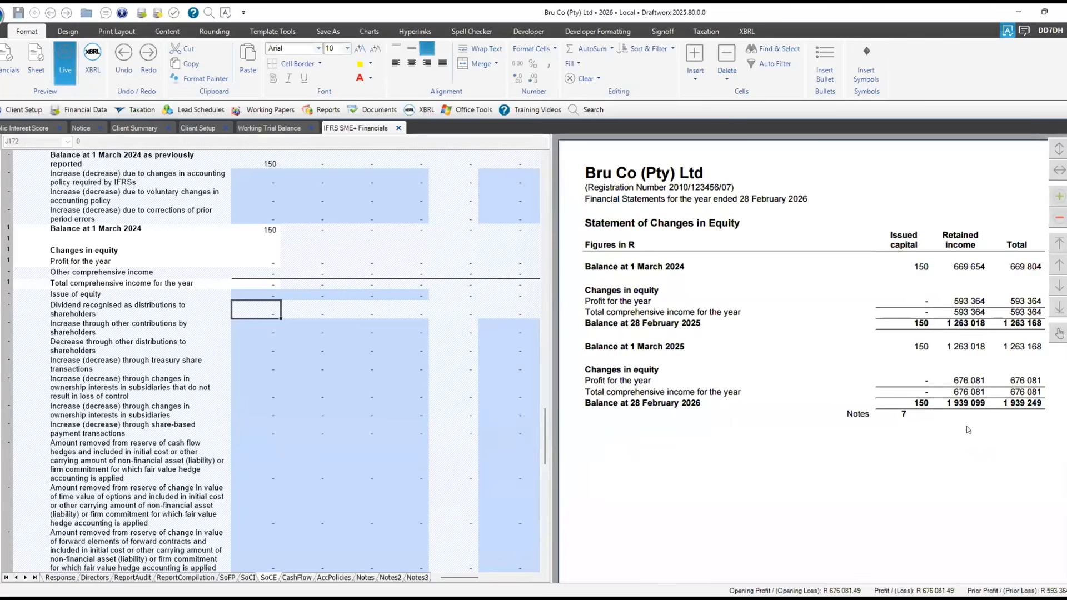
{"action": "scroll", "coordinate": [400, 344], "scroll_direction": "up", "scroll_amount": 4}
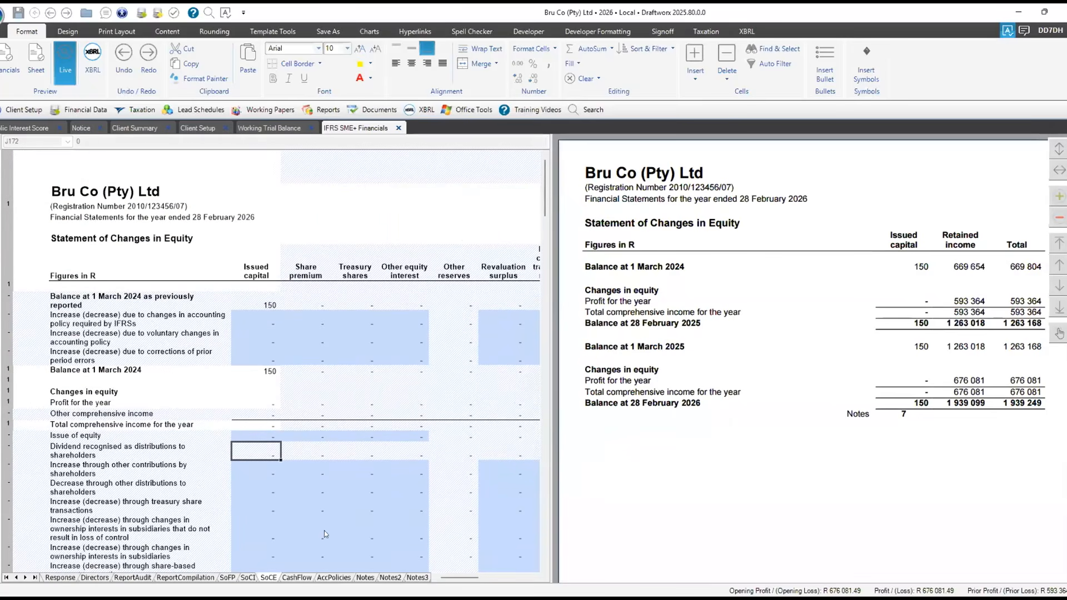
{"action": "mouse_move", "coordinate": [447, 578]}
{"action": "left_mouse_down"}
{"action": "mouse_move", "coordinate": [524, 581]}
{"action": "mouse_move", "coordinate": [430, 581]}
{"action": "left_mouse_up"}
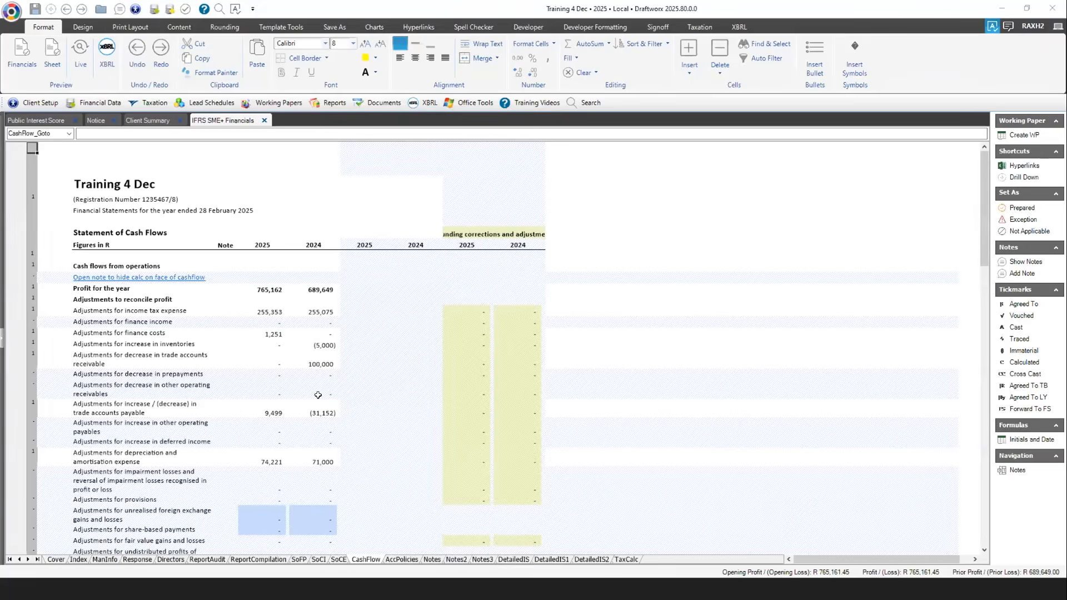
On the CashFlow sheet, enter a 2025 adjustment of 1500 for trade accounts payable in the rounding corrections and adjustments column
{"action": "scroll", "coordinate": [134, 309], "scroll_direction": "down", "scroll_amount": 1}
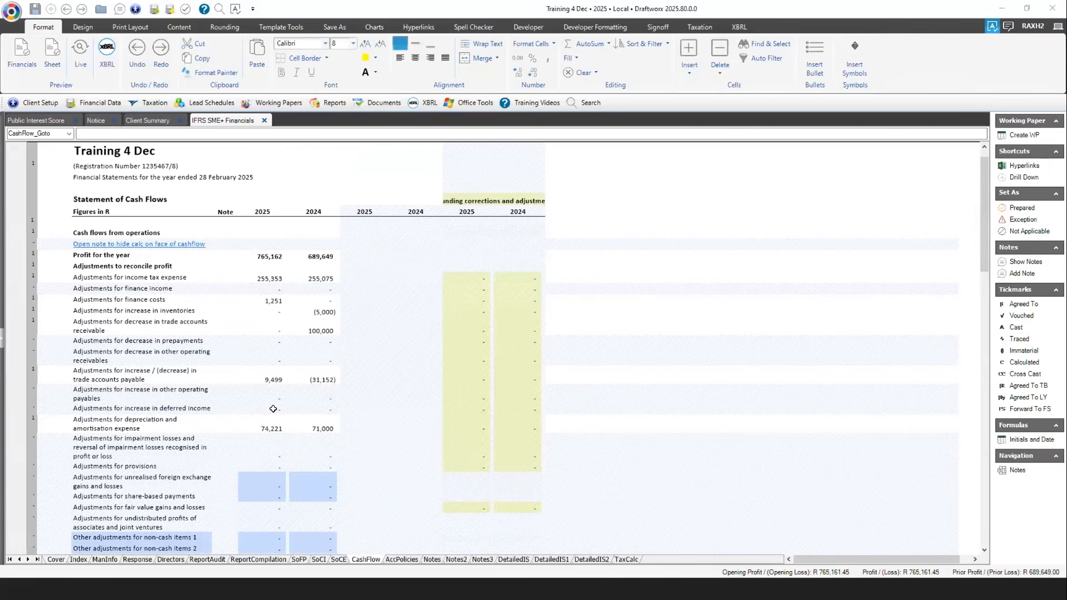
{"action": "left_click", "coordinate": [481, 376]}
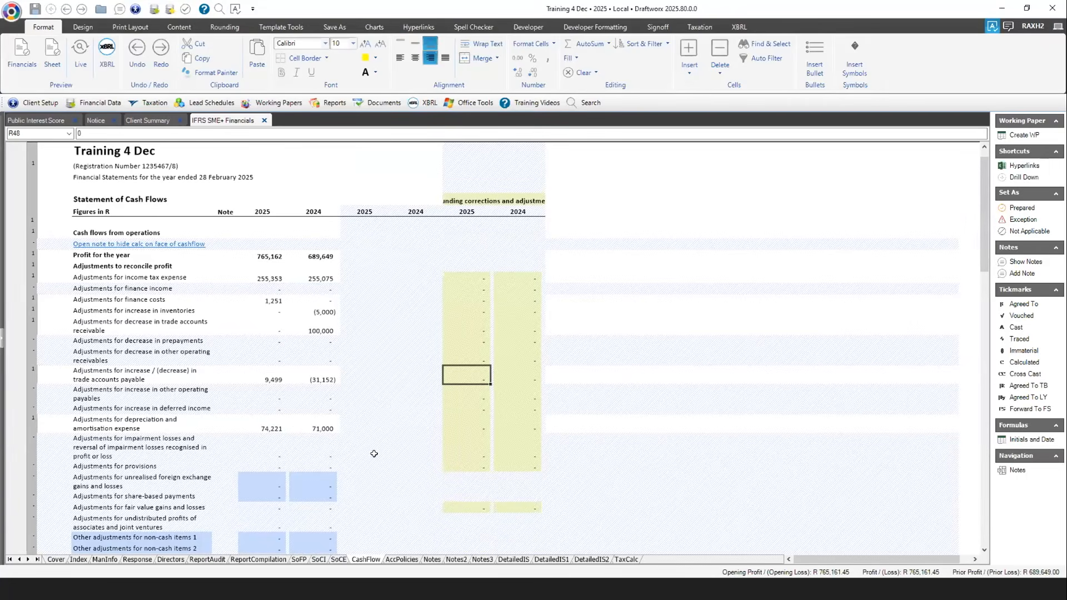
{"action": "left_click", "coordinate": [268, 479]}
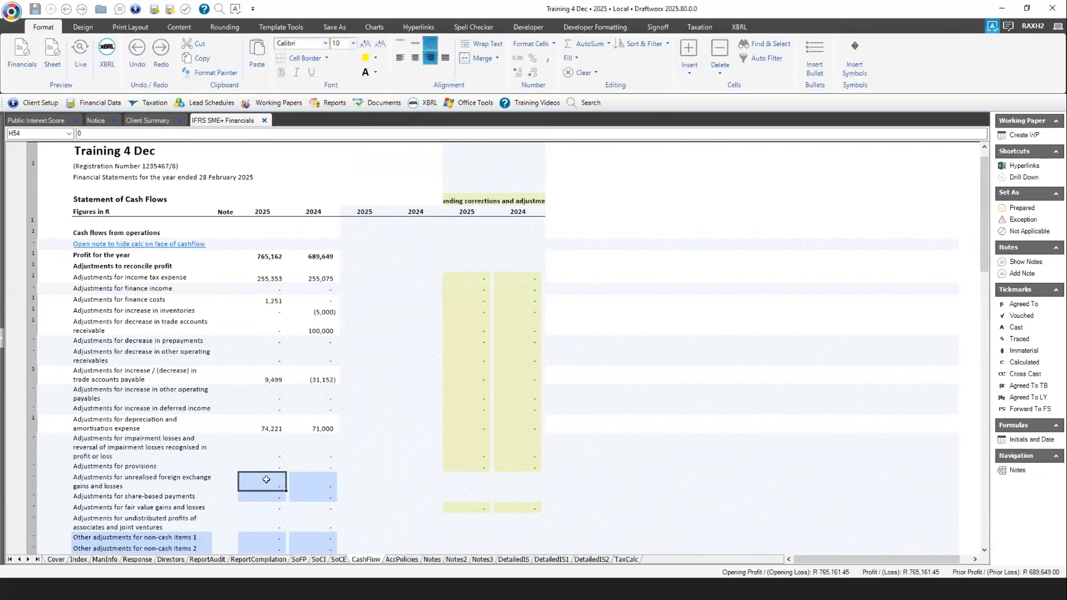
{"action": "left_click", "coordinate": [478, 360]}
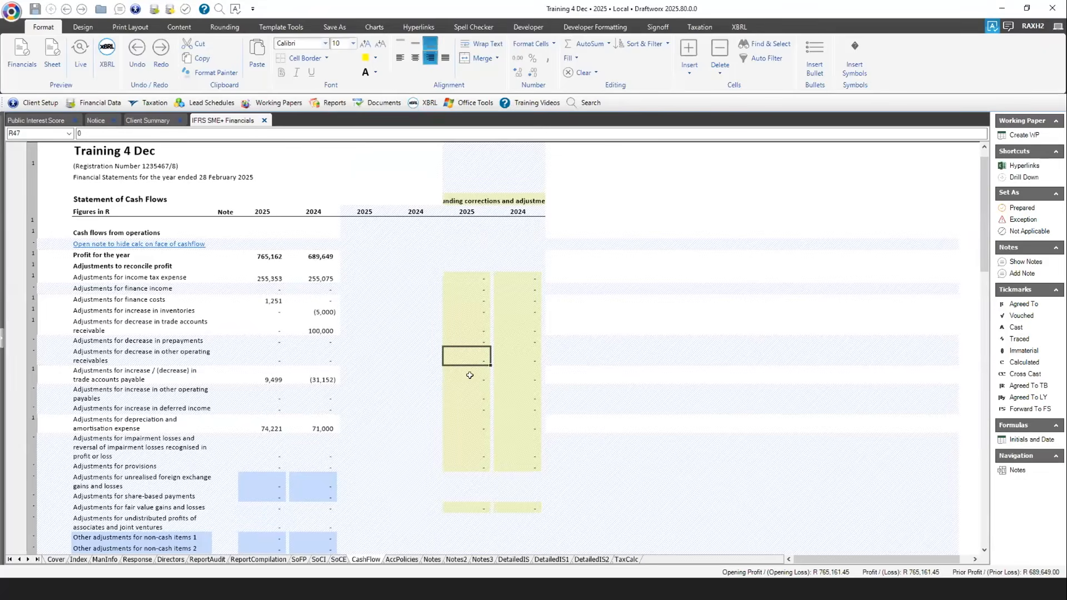
{"action": "left_click", "coordinate": [470, 376]}
{"action": "type", "text": "1500"}
{"action": "key", "text": "Return"}
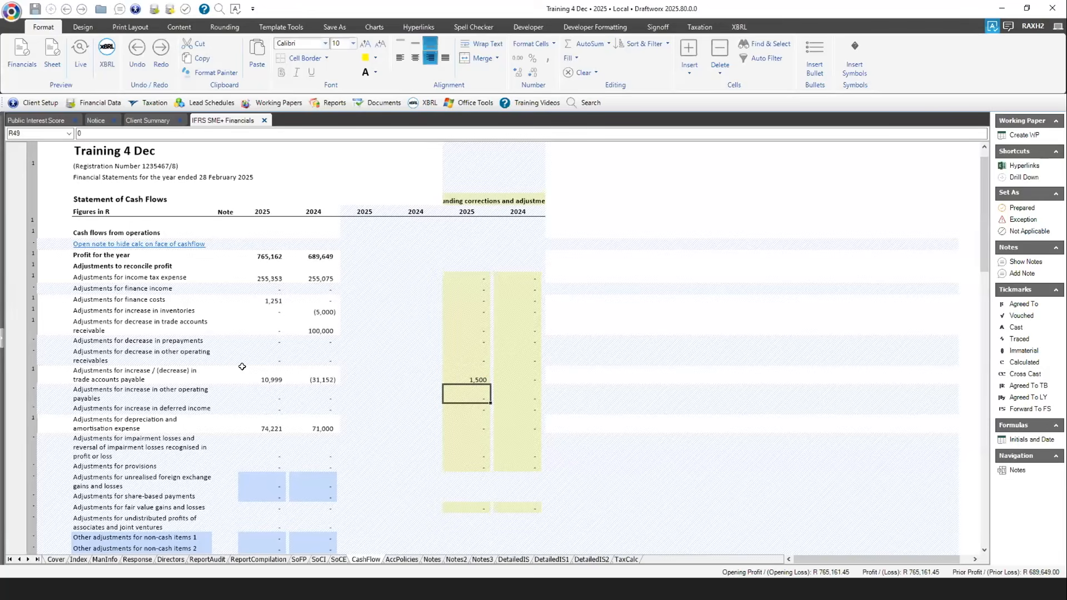
Enter -1500 for 2025 adjustments for unrealised foreign exchange gains and losses on the cash flow statement
{"action": "left_click", "coordinate": [258, 378]}
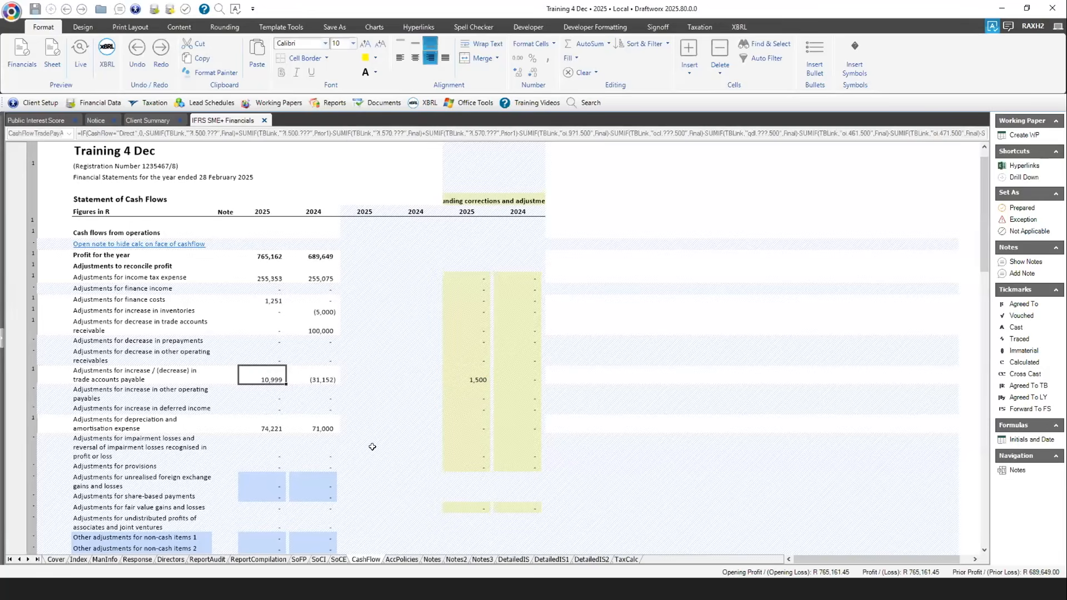
{"action": "left_click", "coordinate": [273, 482]}
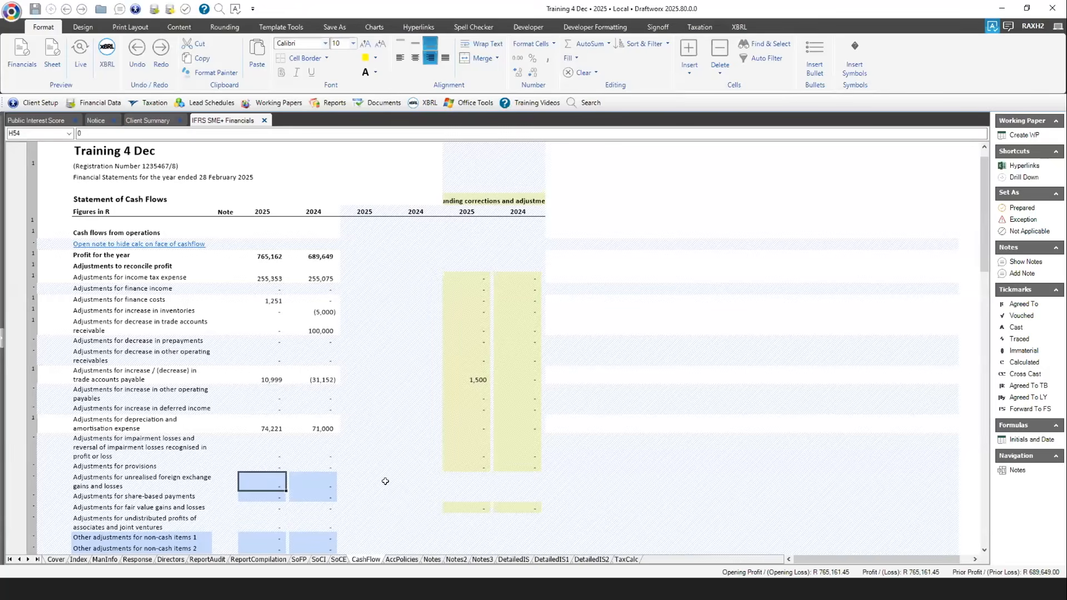
{"action": "type", "text": "-1500"}
{"action": "key", "text": "Return"}
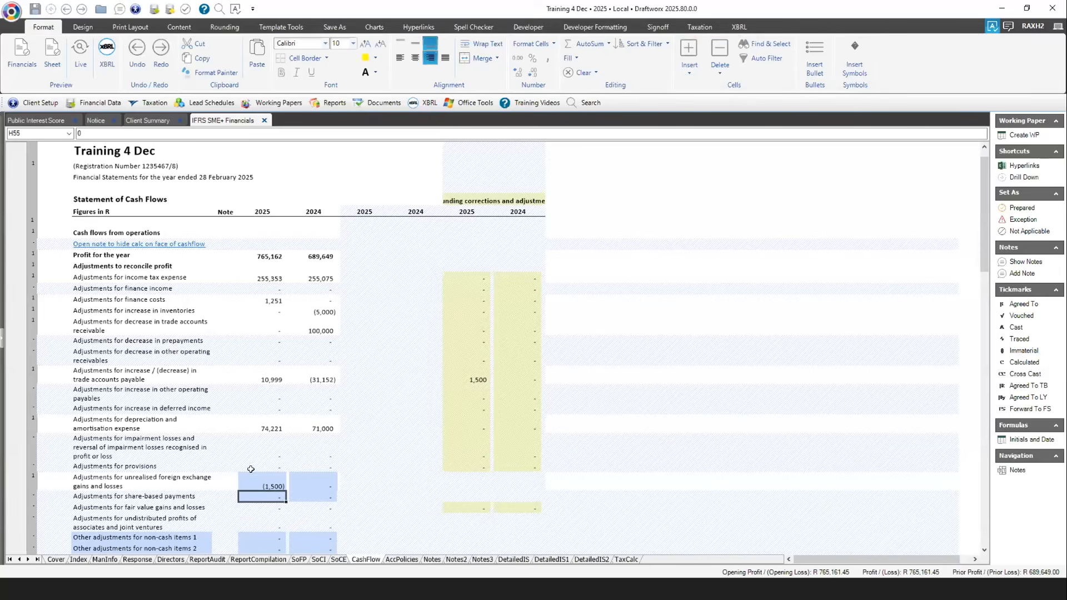
Check the Difference line for both years at the end of the cash flow statement
{"action": "scroll", "coordinate": [292, 428], "scroll_direction": "down", "scroll_amount": 15}
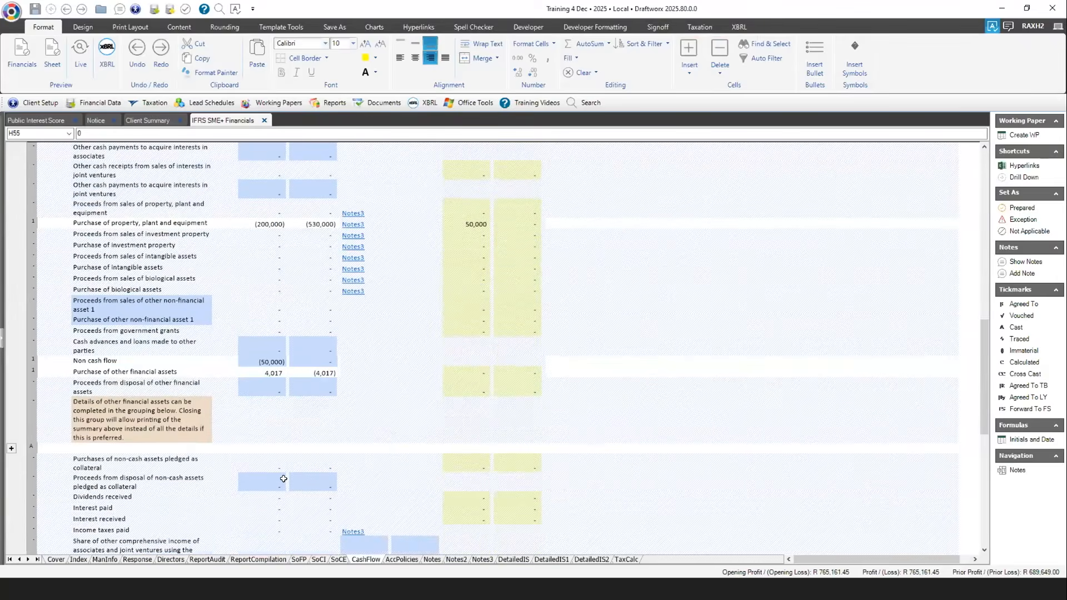
{"action": "scroll", "coordinate": [284, 471], "scroll_direction": "down", "scroll_amount": 15}
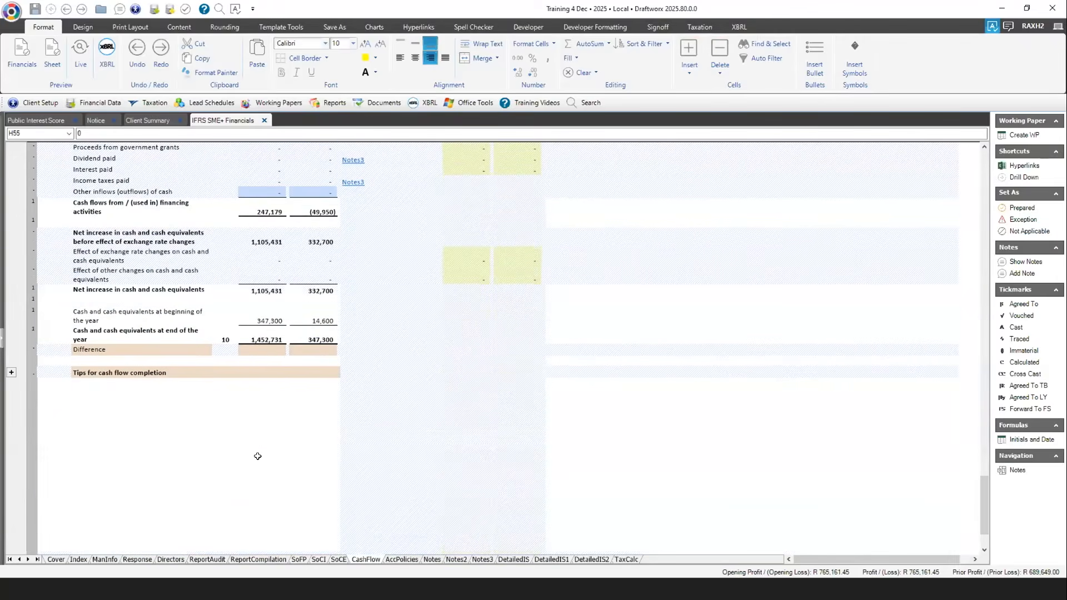
{"action": "left_click", "coordinate": [264, 349]}
{"action": "left_click", "coordinate": [312, 354]}
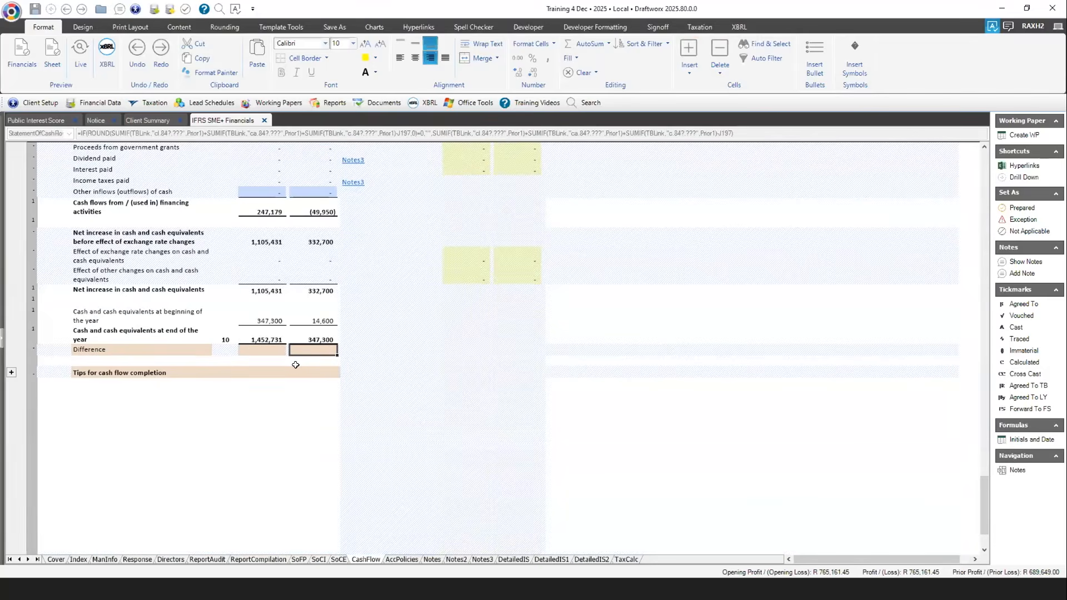
Drill down into the 2024 amount for adjustments for increase / (decrease) in trade accounts payable
{"action": "scroll", "coordinate": [454, 358], "scroll_direction": "up", "scroll_amount": 3}
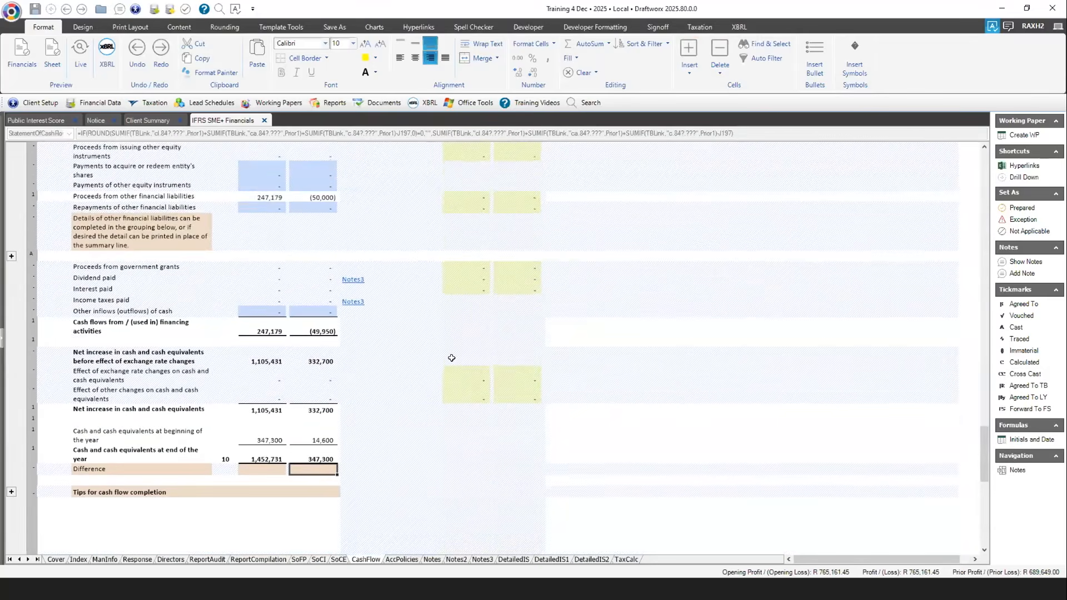
{"action": "scroll", "coordinate": [454, 357], "scroll_direction": "up", "scroll_amount": 12}
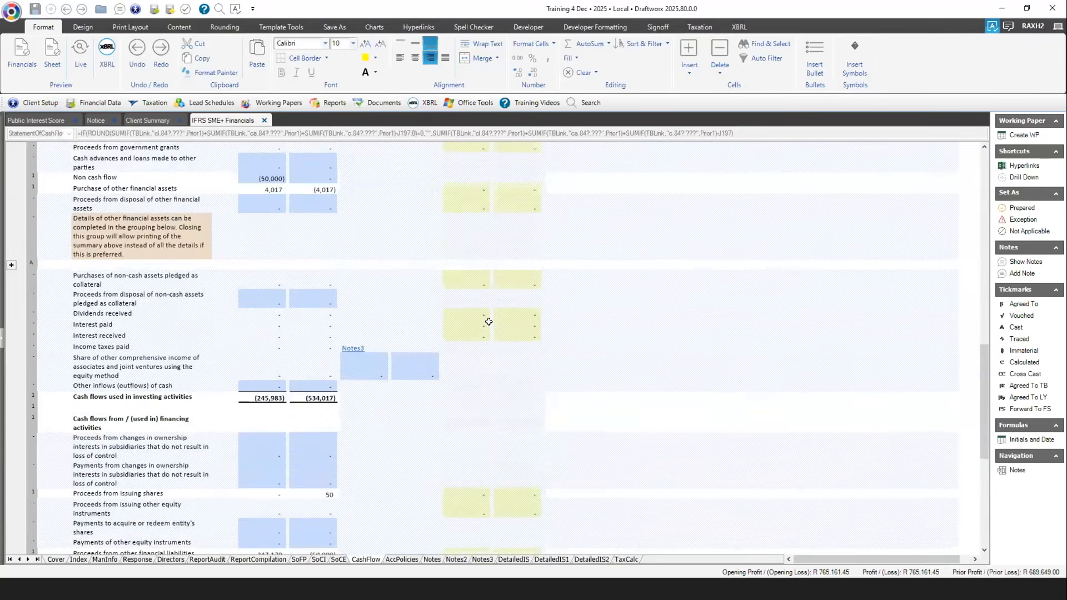
{"action": "scroll", "coordinate": [479, 289], "scroll_direction": "up", "scroll_amount": 10}
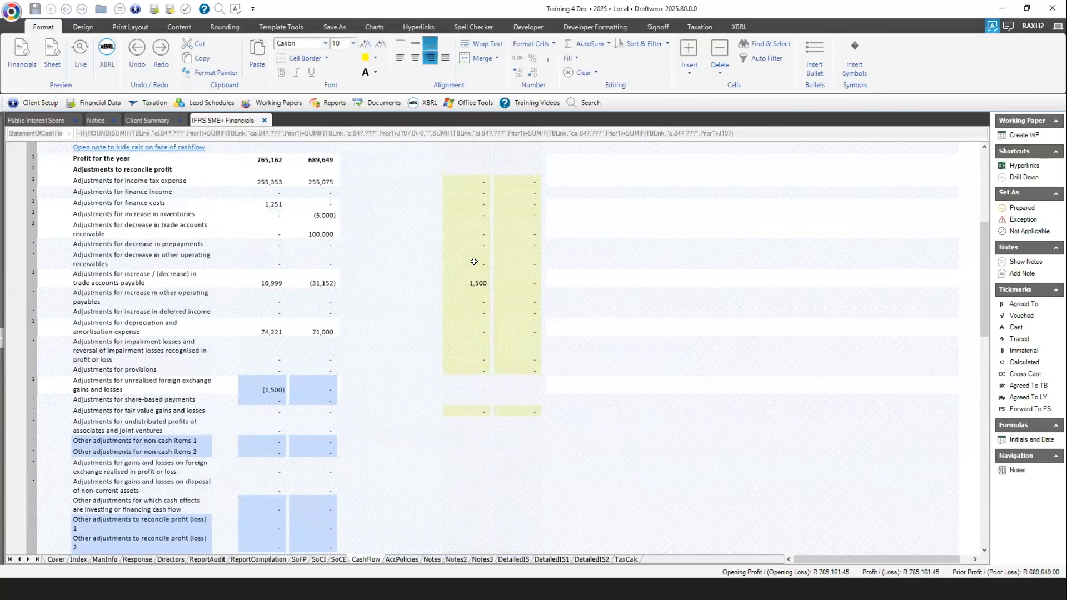
{"action": "left_click", "coordinate": [473, 287]}
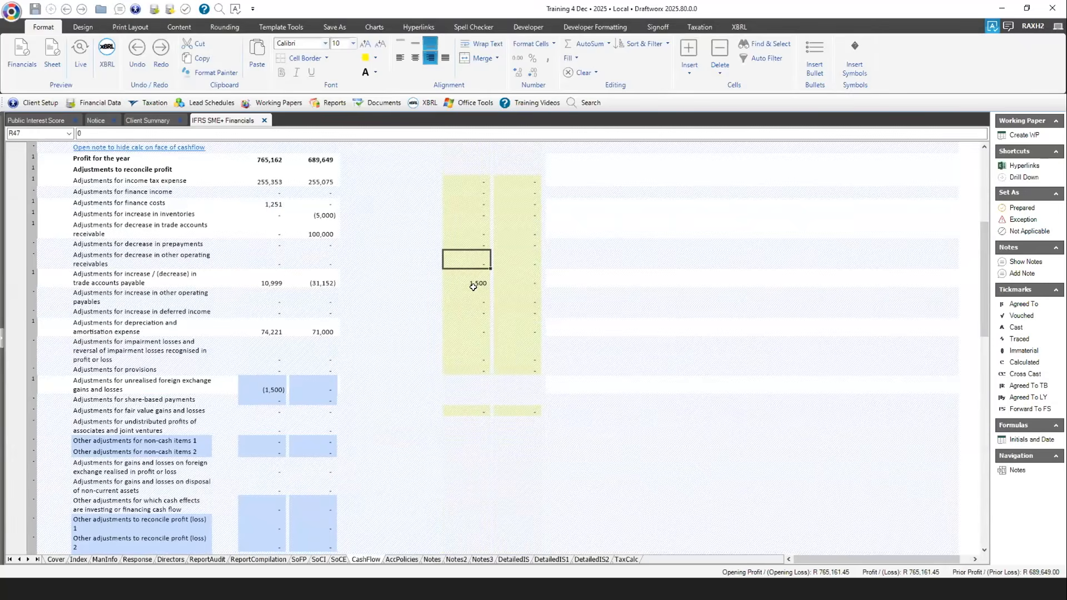
{"action": "left_click", "coordinate": [471, 300]}
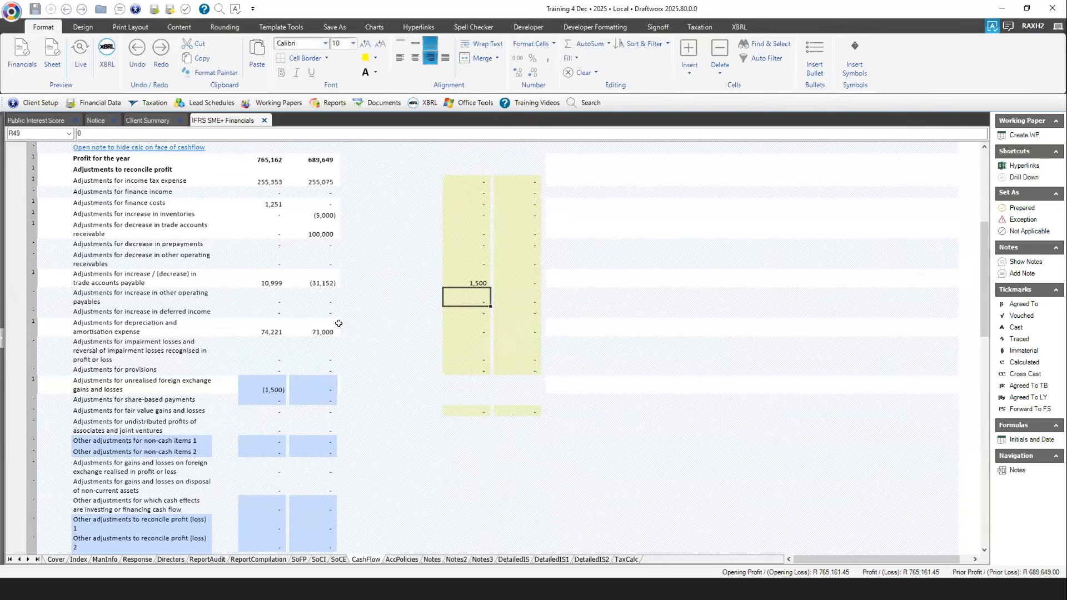
{"action": "left_click", "coordinate": [313, 280]}
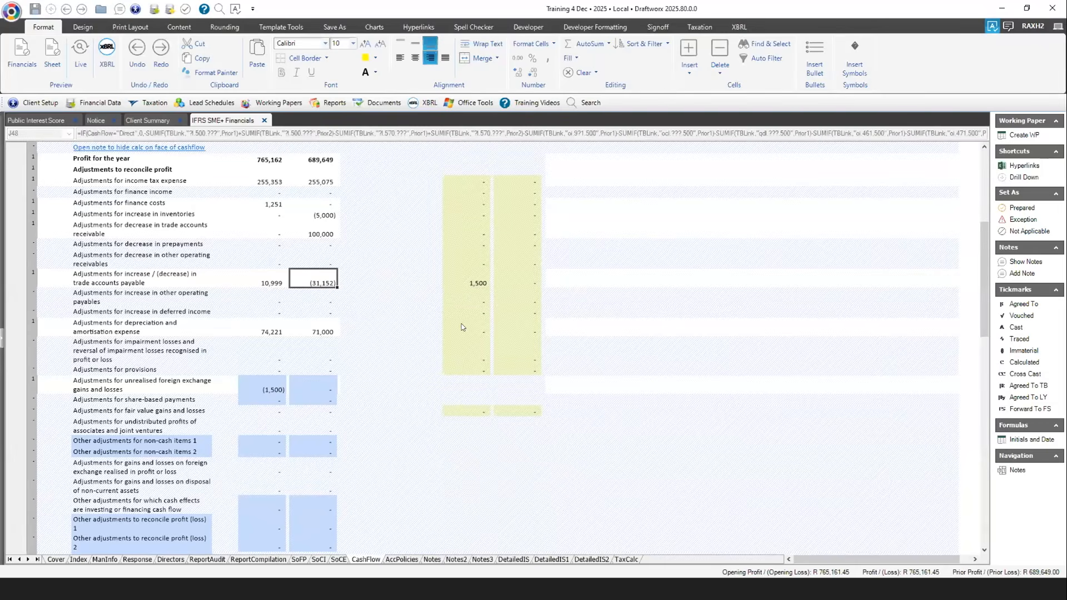
{"action": "left_click", "coordinate": [1026, 178]}
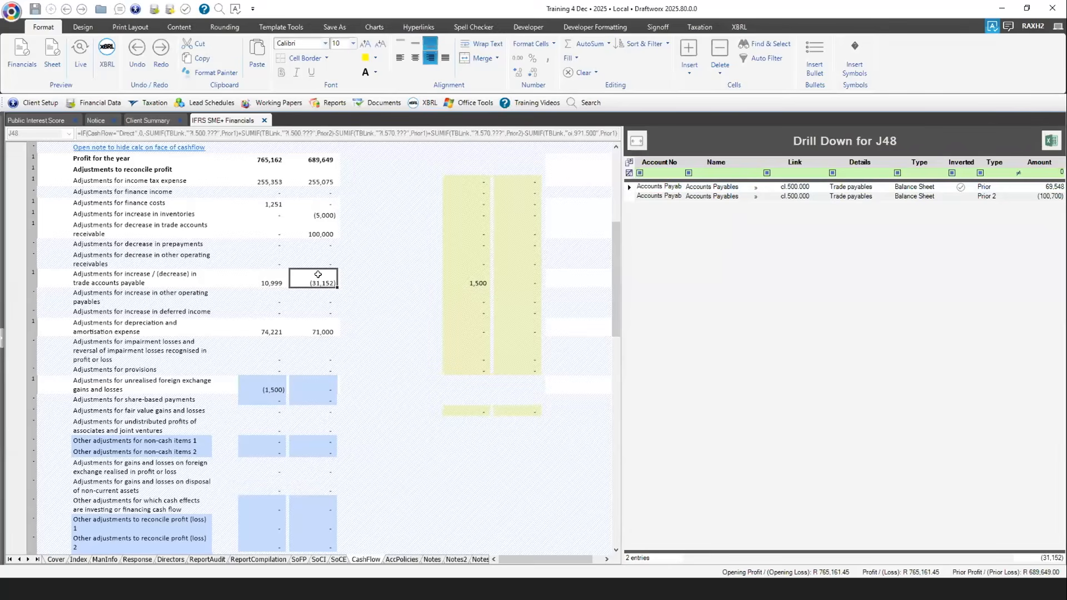
Relink the Accounts Payables account in the drill-down from trade payables to cl.540.001 Accrued leave pay
{"action": "left_click", "coordinate": [695, 188]}
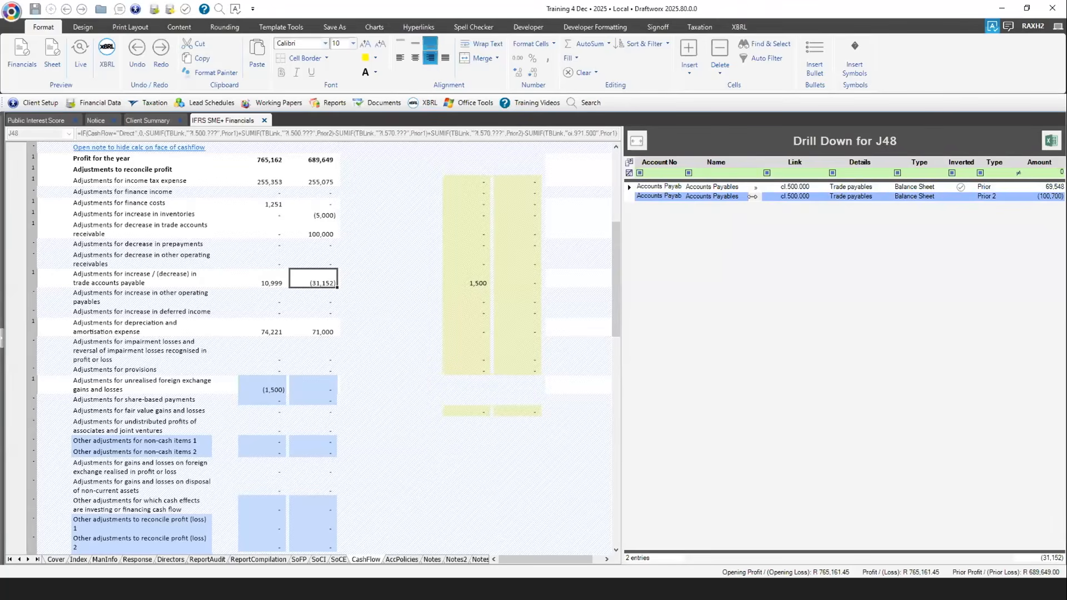
{"action": "left_click", "coordinate": [752, 195]}
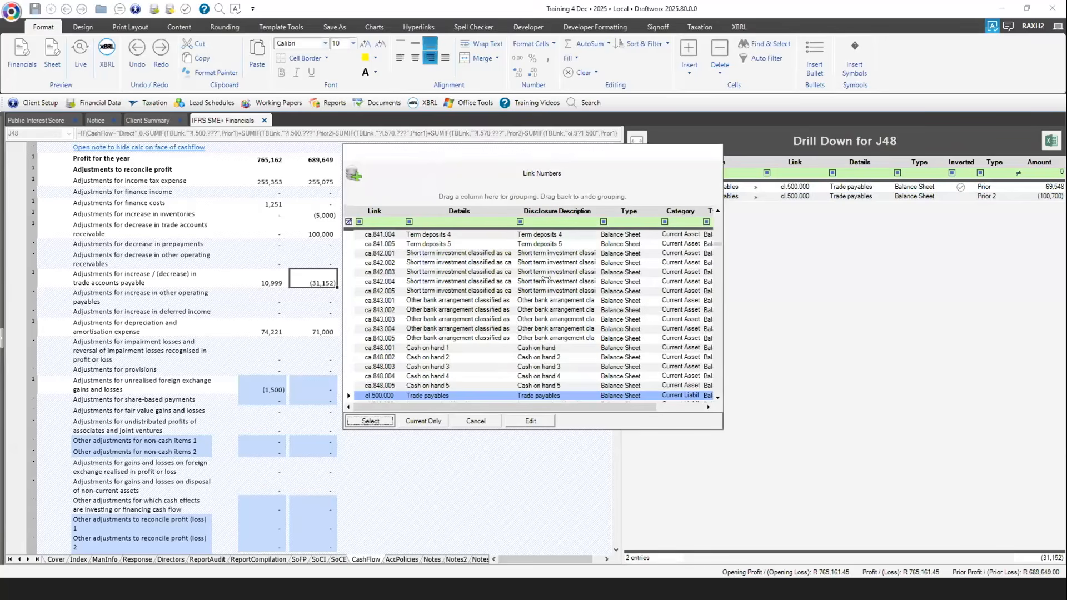
{"action": "scroll", "coordinate": [400, 382], "scroll_direction": "down", "scroll_amount": 2}
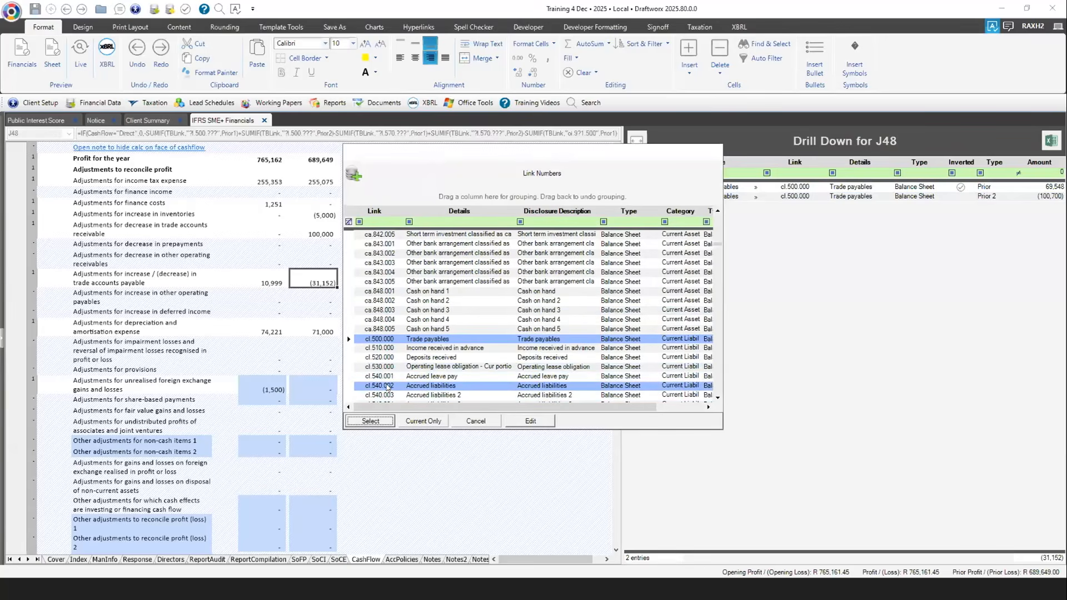
{"action": "left_click", "coordinate": [380, 377]}
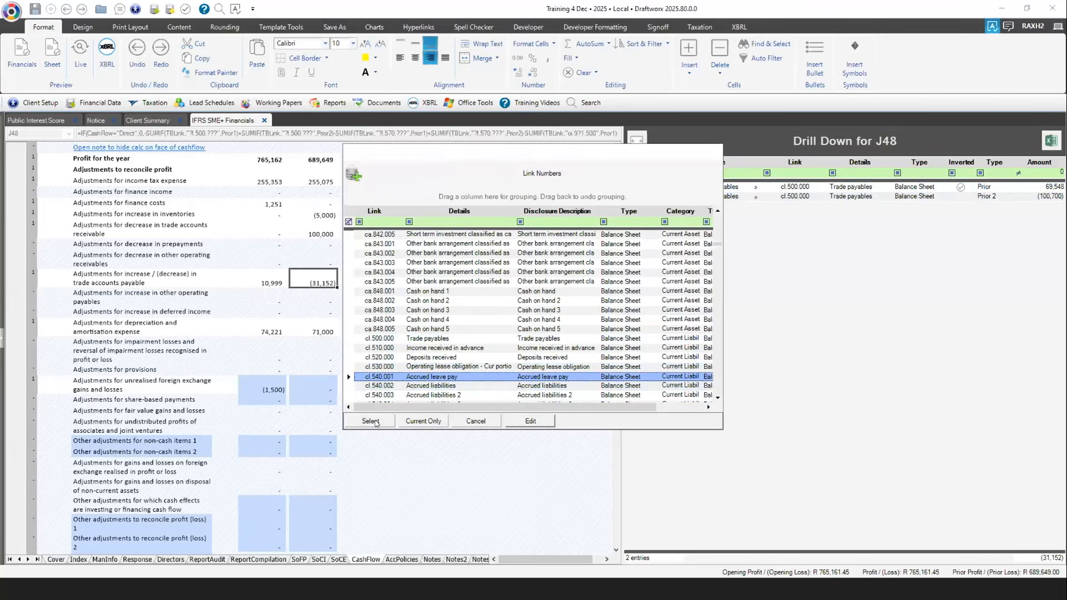
{"action": "left_click", "coordinate": [372, 421]}
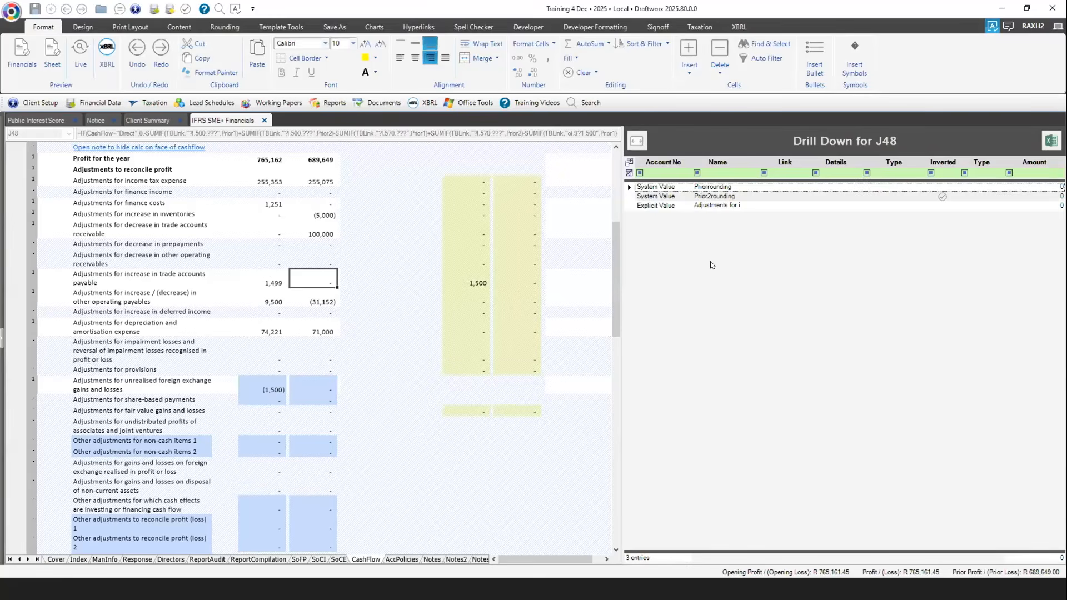
Display the rounding options to examine which accounts absorb the current and prior-year rounding
{"action": "left_click", "coordinate": [654, 189]}
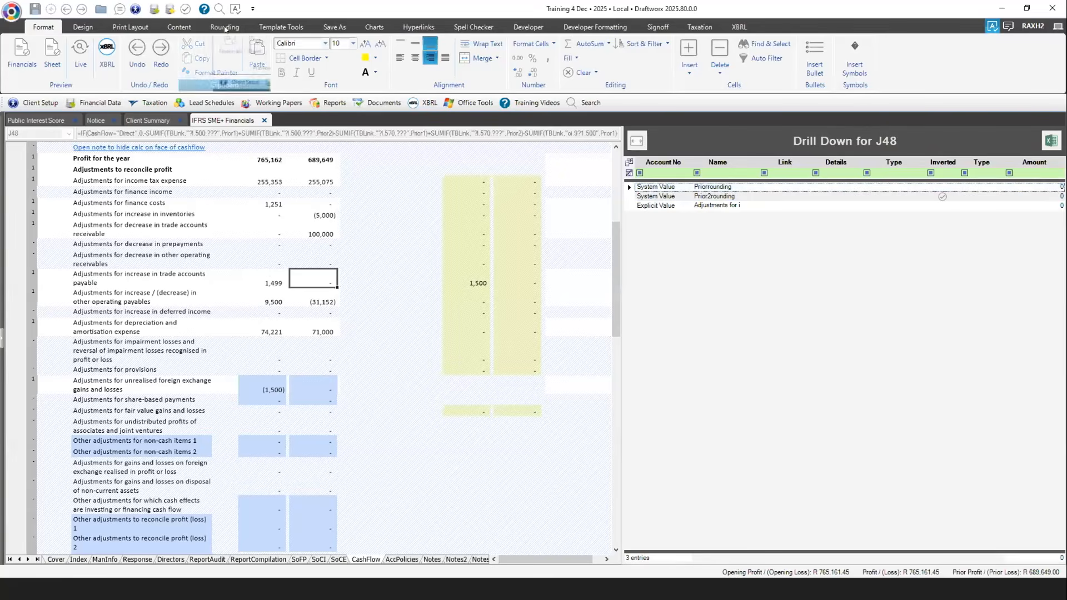
{"action": "left_click", "coordinate": [225, 27]}
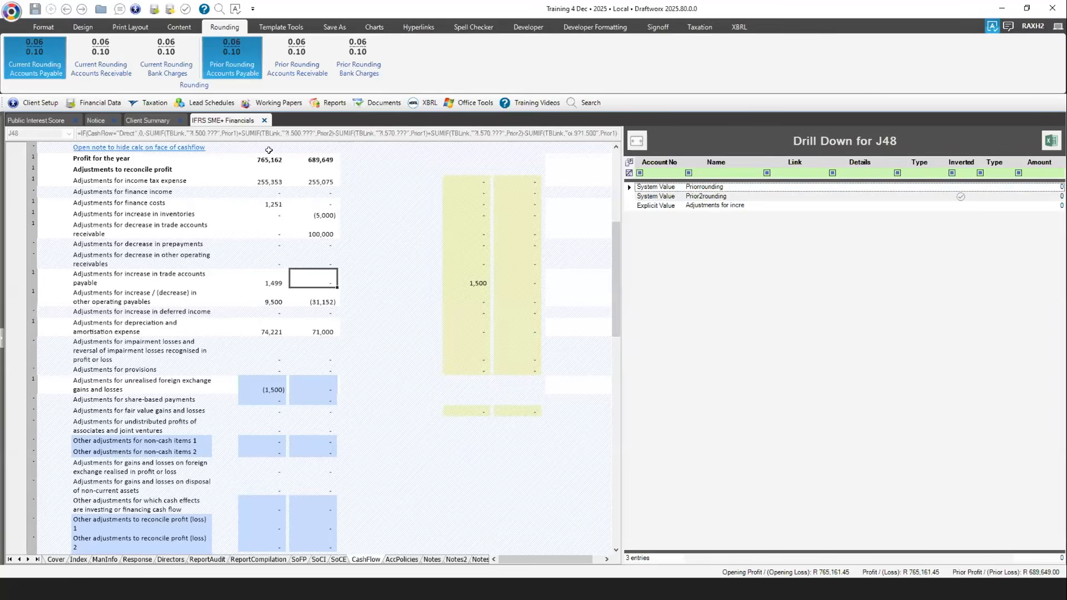
Close the drill-down and review the cash flow statement from its heading in the live preview
{"action": "left_click", "coordinate": [39, 69]}
{"action": "scroll", "coordinate": [296, 277], "scroll_direction": "down", "scroll_amount": 1}
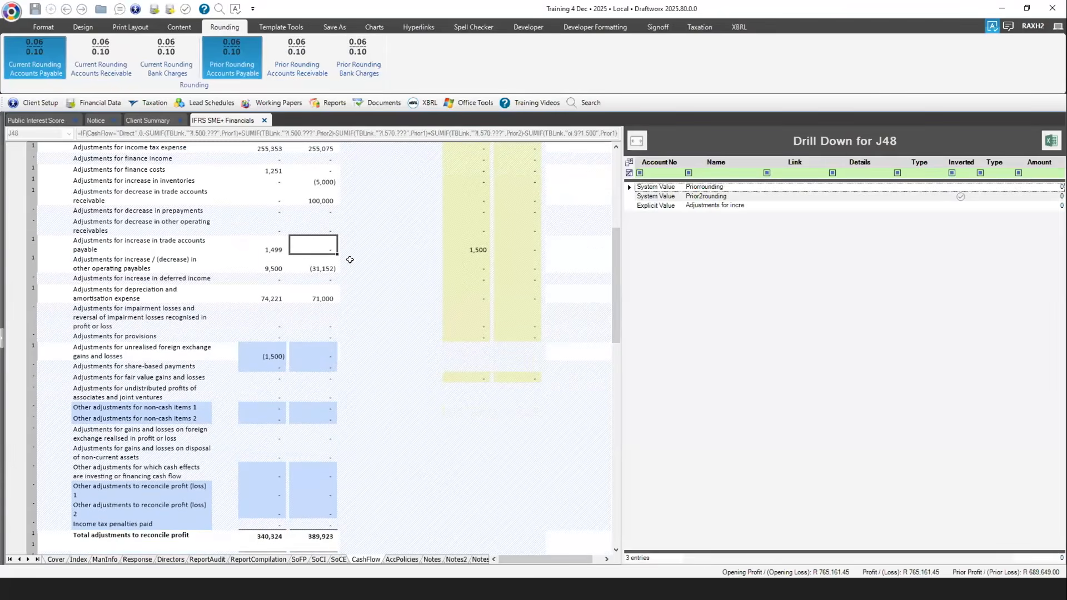
{"action": "left_click", "coordinate": [637, 140]}
{"action": "scroll", "coordinate": [393, 285], "scroll_direction": "up", "scroll_amount": 5}
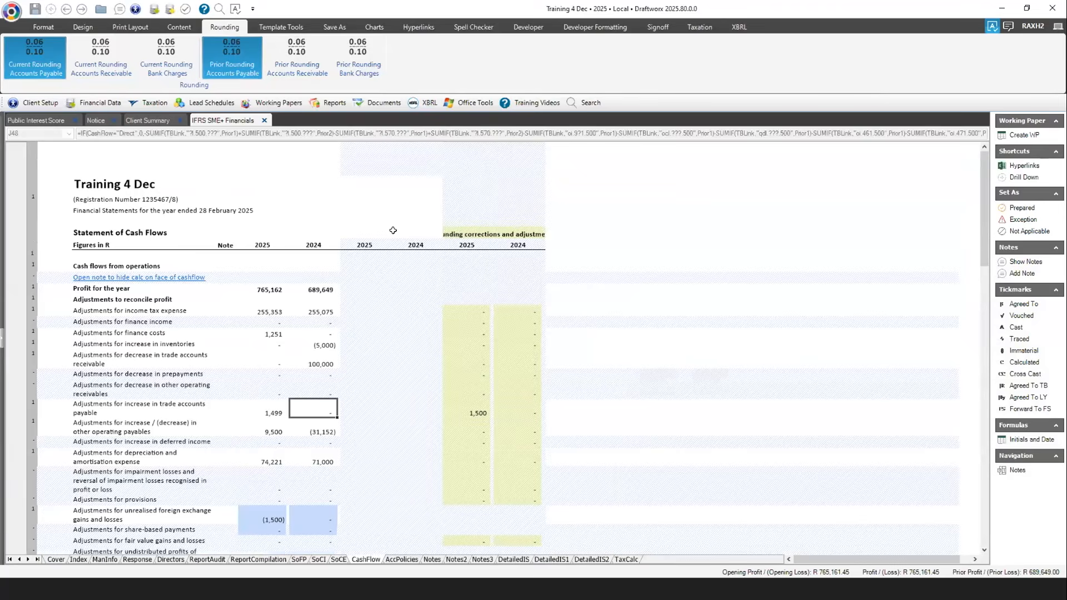
{"action": "left_click", "coordinate": [84, 30]}
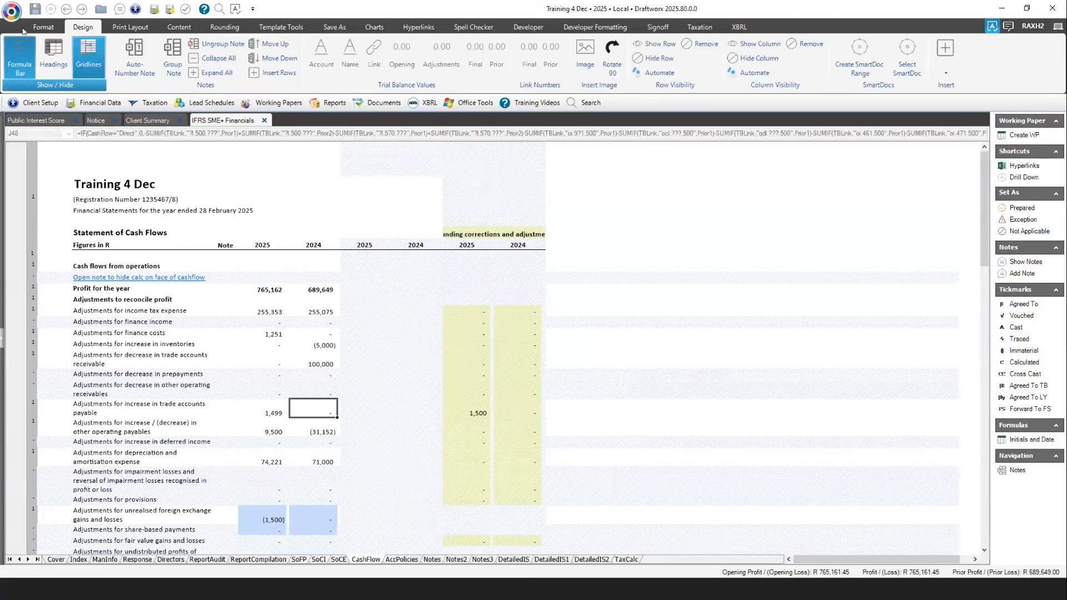
{"action": "left_click", "coordinate": [45, 27]}
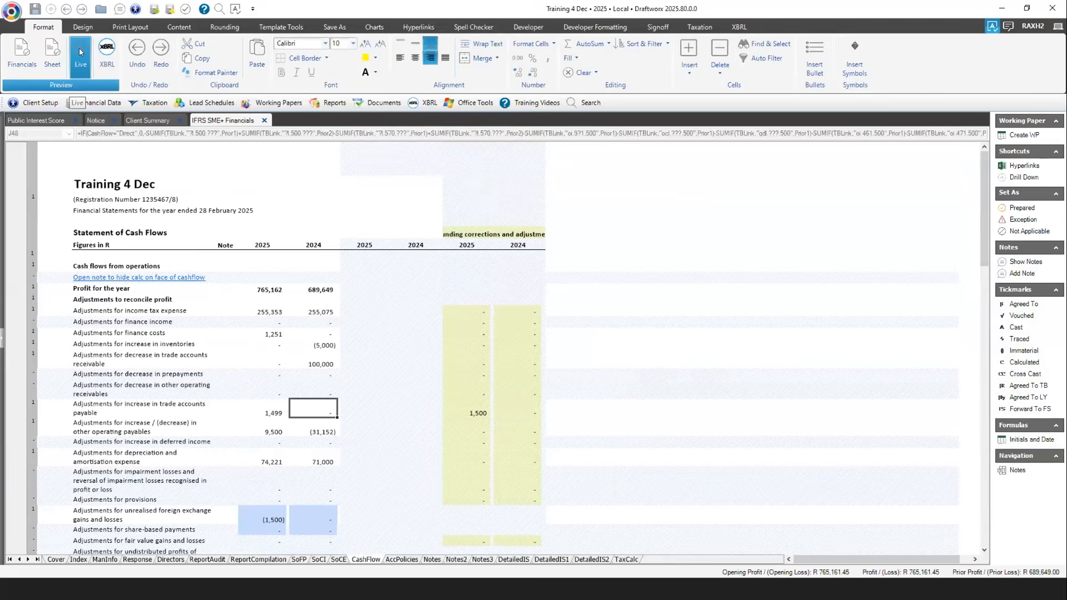
{"action": "left_click", "coordinate": [79, 48]}
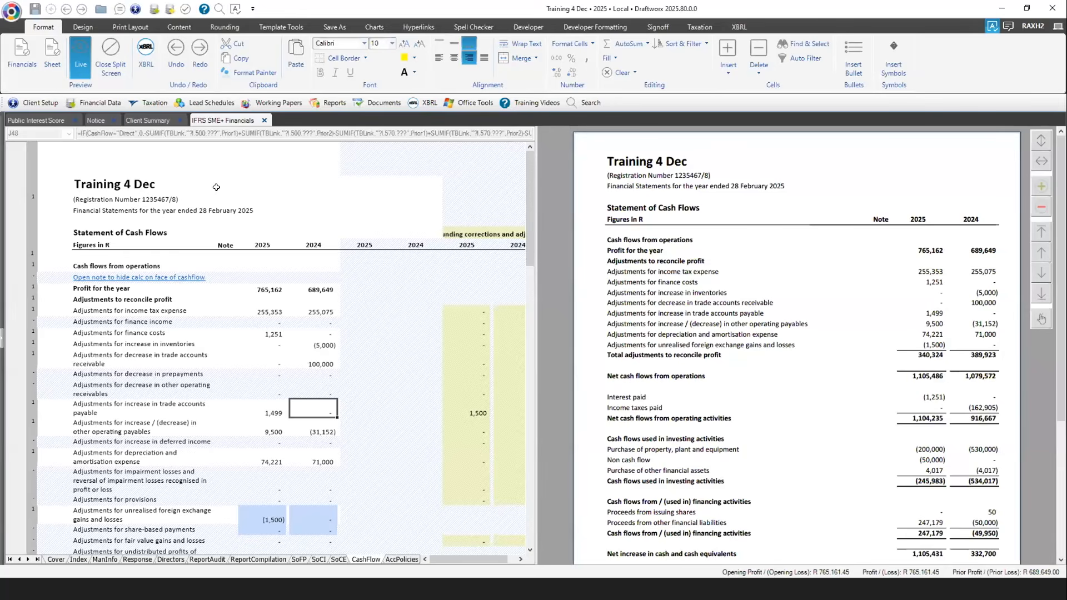
{"action": "left_click", "coordinate": [77, 51]}
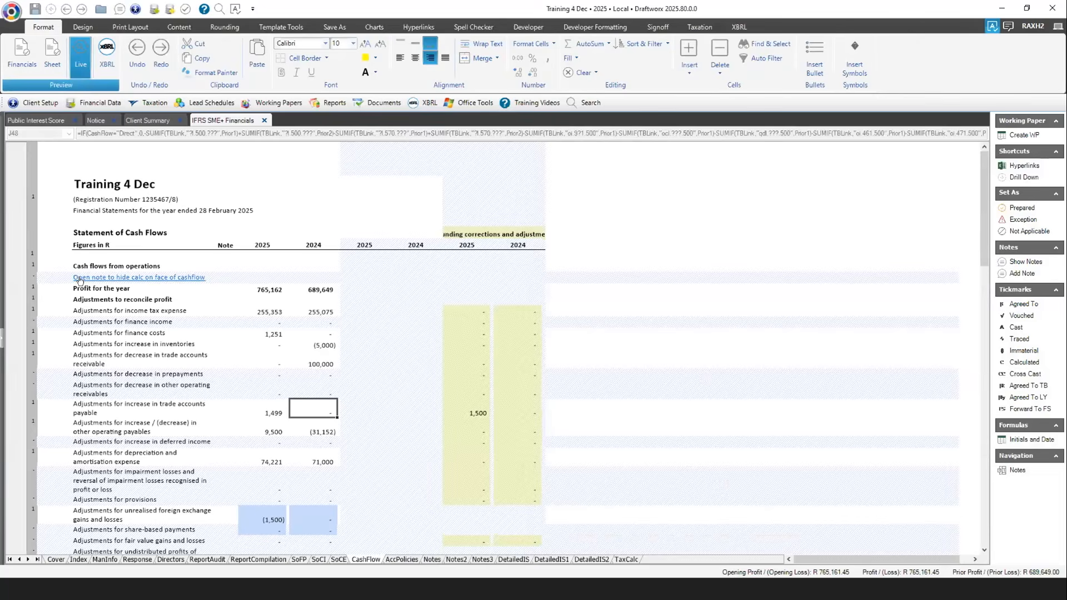
Open the Cash flows from operating activities note to move the calculation off the cash flow's face, and preview the statement
{"action": "left_click", "coordinate": [131, 278]}
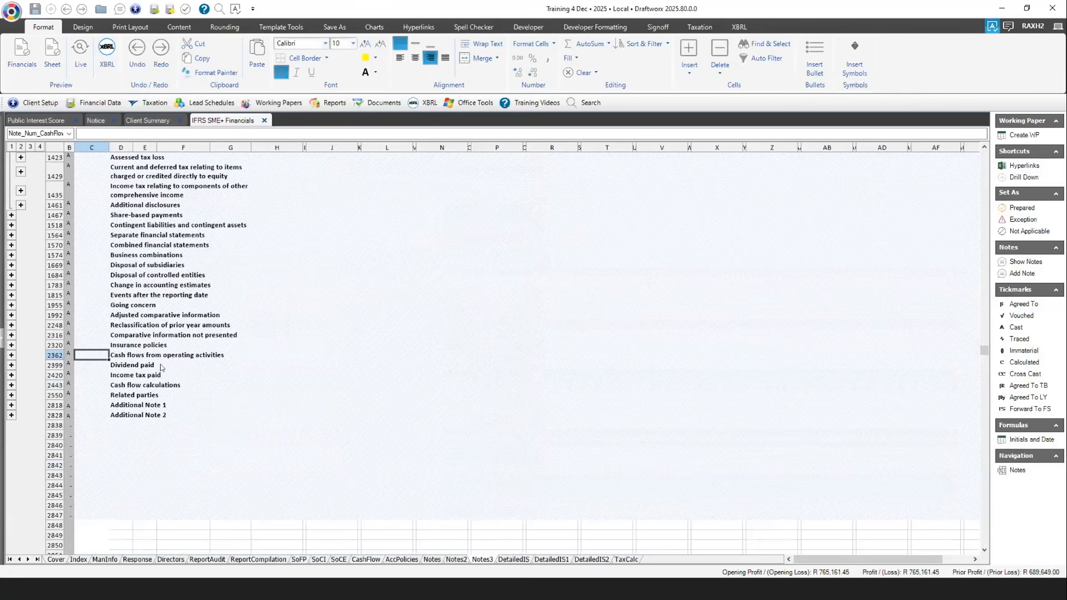
{"action": "left_click", "coordinate": [11, 355]}
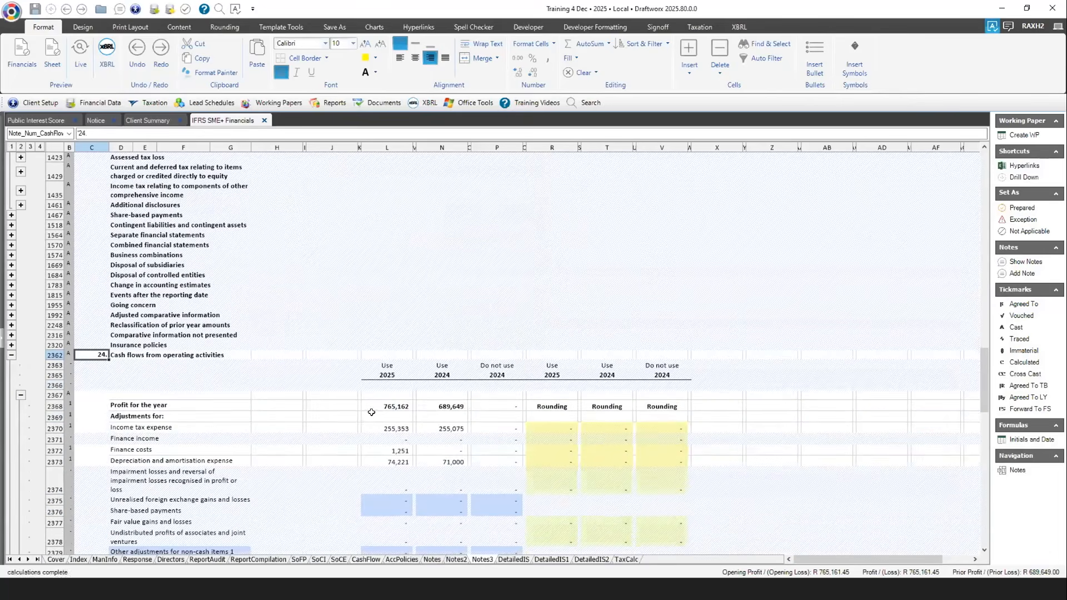
{"action": "scroll", "coordinate": [609, 435], "scroll_direction": "down", "scroll_amount": 1}
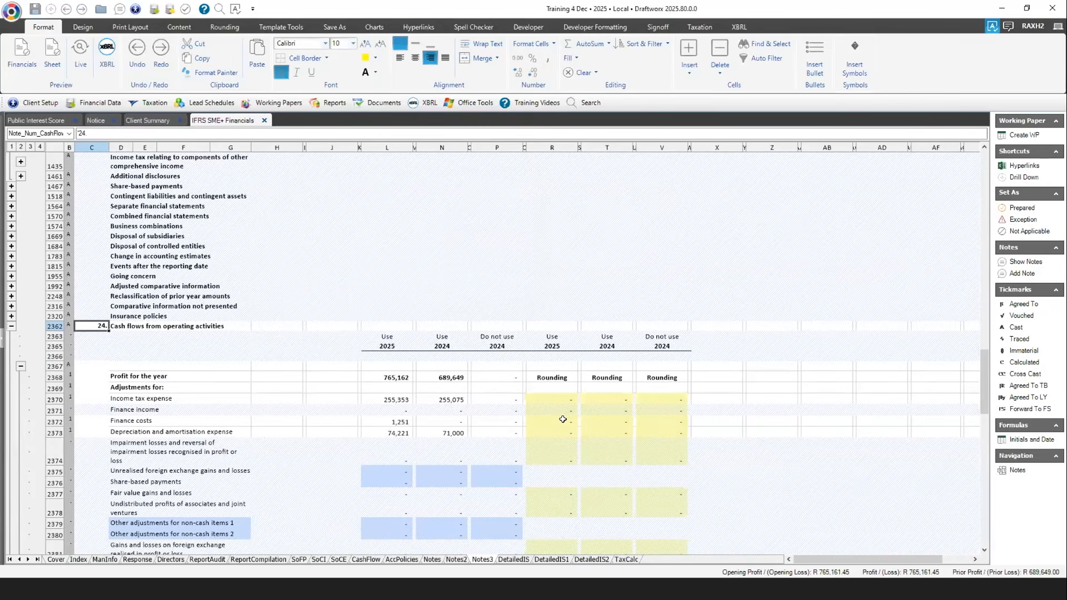
{"action": "left_click", "coordinate": [360, 559]}
{"action": "left_click", "coordinate": [81, 60]}
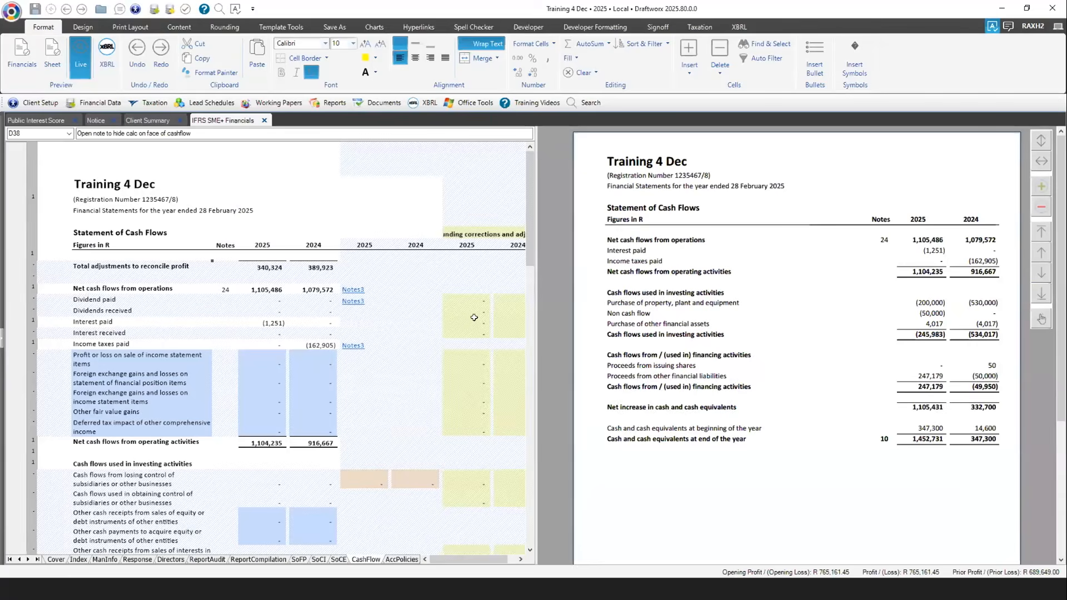
Hide the Cash flows from operating activities note to restore the calculation on the cash flow's face, and close the preview
{"action": "left_click", "coordinate": [351, 291]}
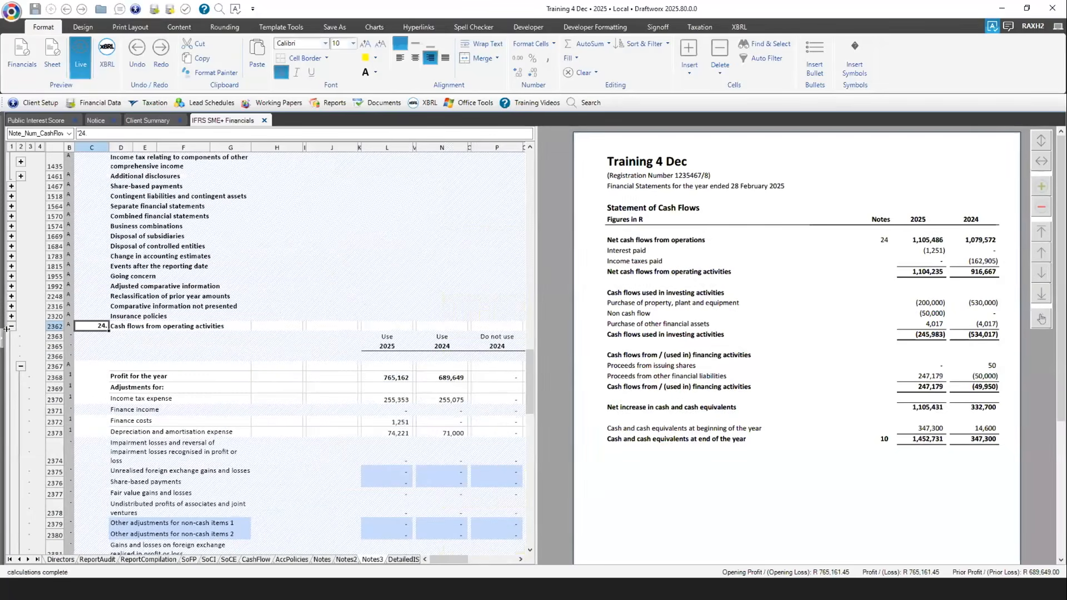
{"action": "left_click", "coordinate": [11, 327]}
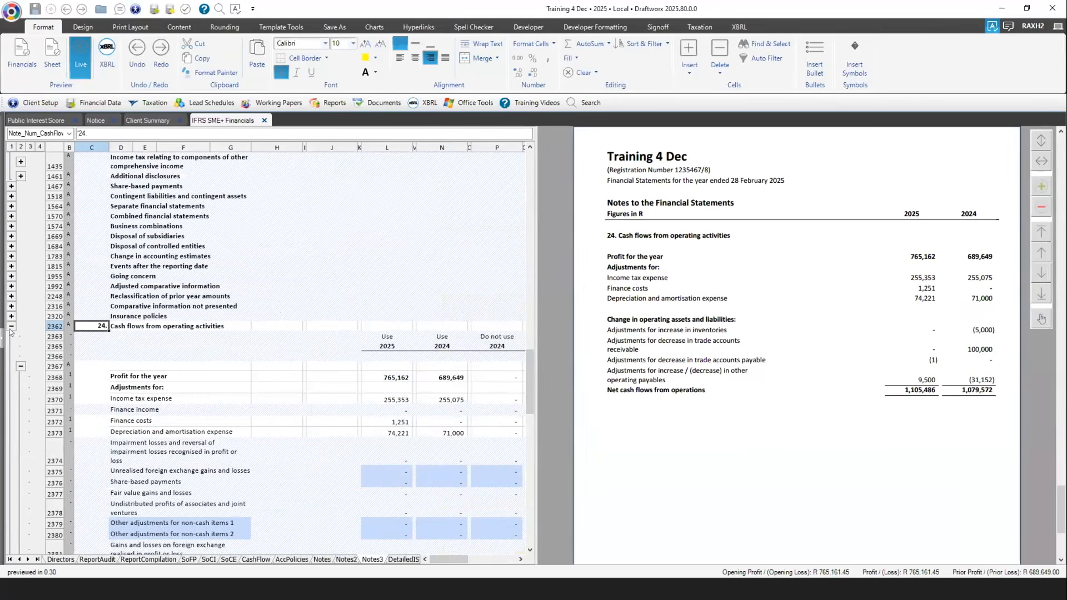
{"action": "left_click", "coordinate": [269, 558]}
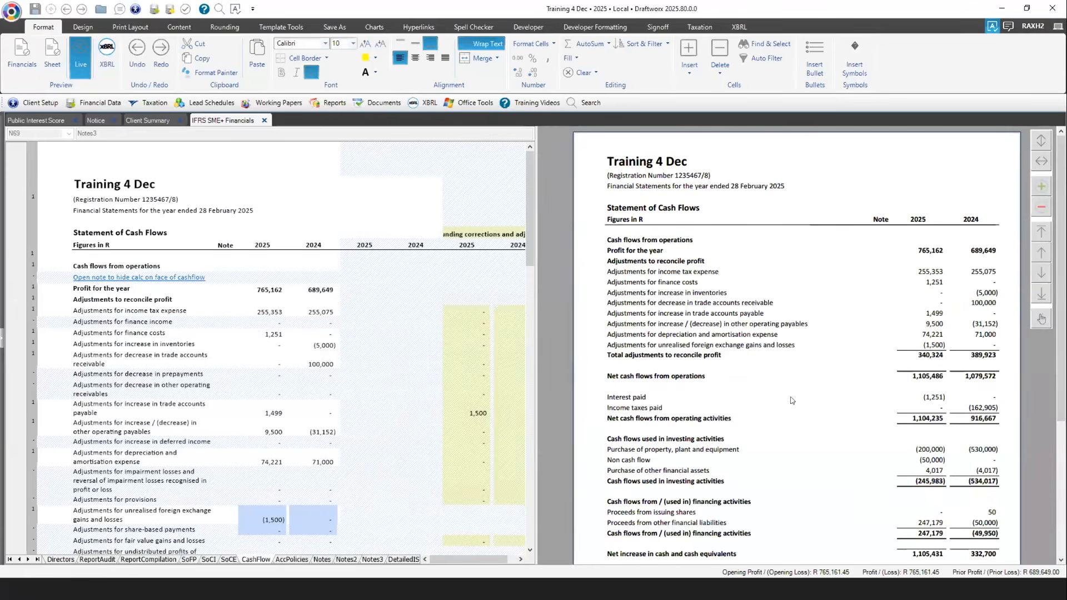
{"action": "left_click", "coordinate": [76, 50]}
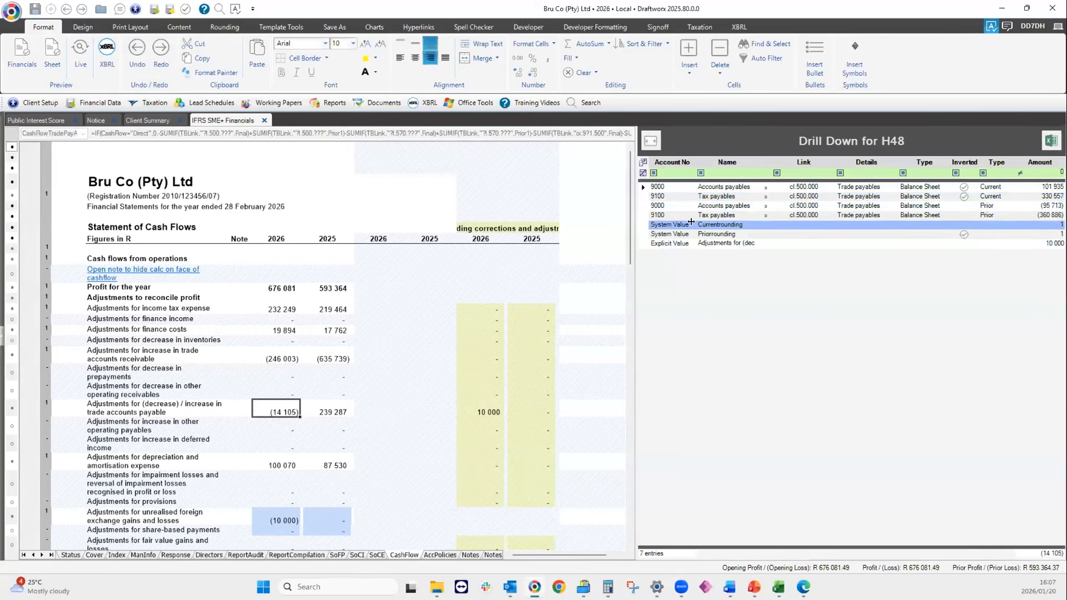
Relink the Tax payables account in Bru Co's drill-down to c.810.001 Taxation - Normal tax - Able to set off, and check the Status sheet reconciliations
{"action": "left_click", "coordinate": [766, 197]}
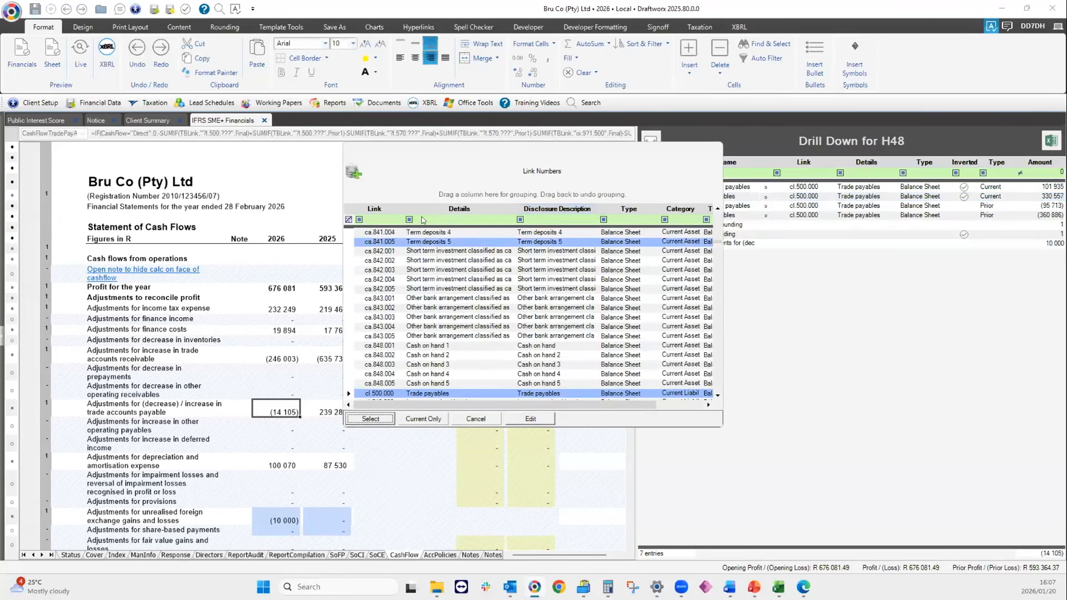
{"action": "left_click", "coordinate": [419, 220]}
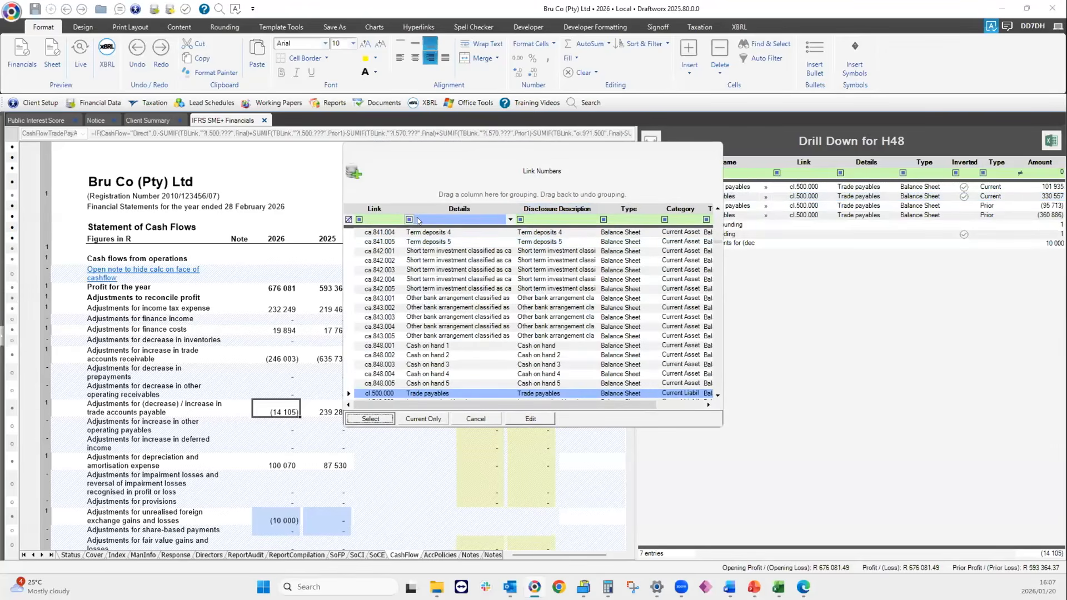
{"action": "left_click", "coordinate": [416, 220]}
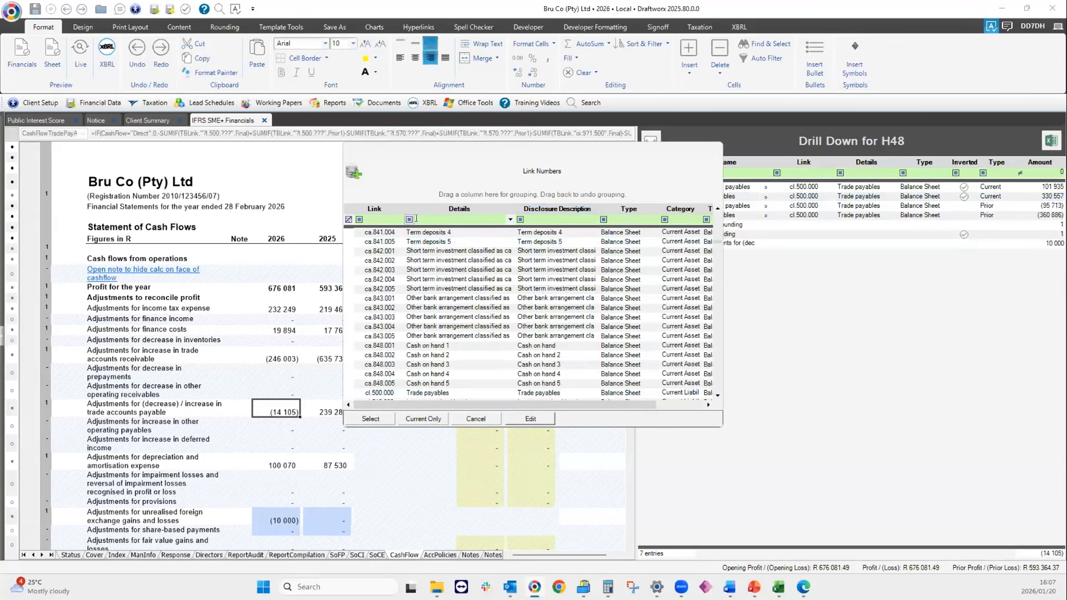
{"action": "type", "text": "taxa"}
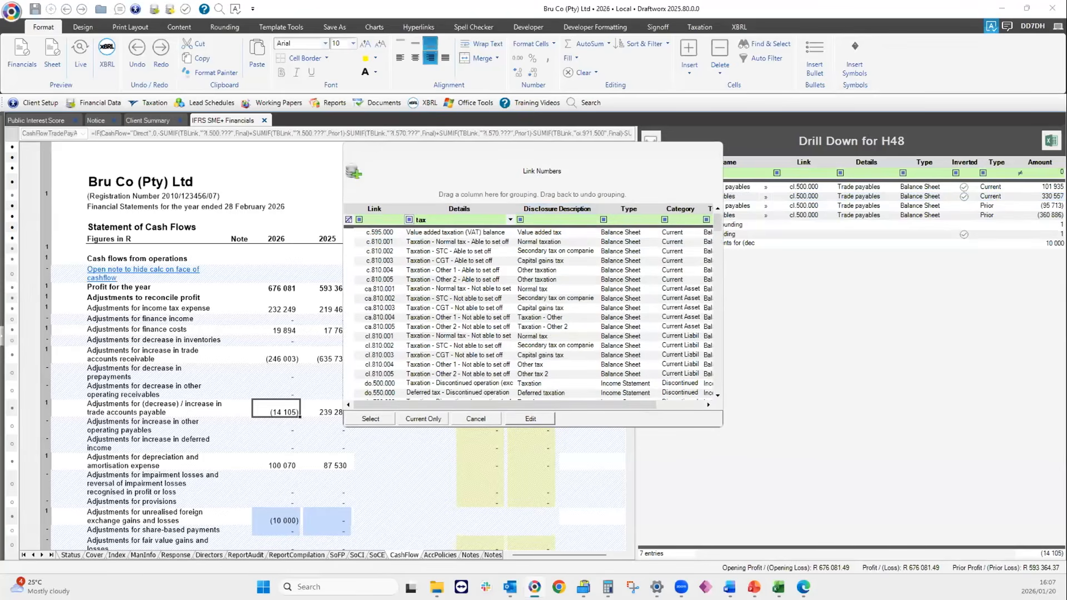
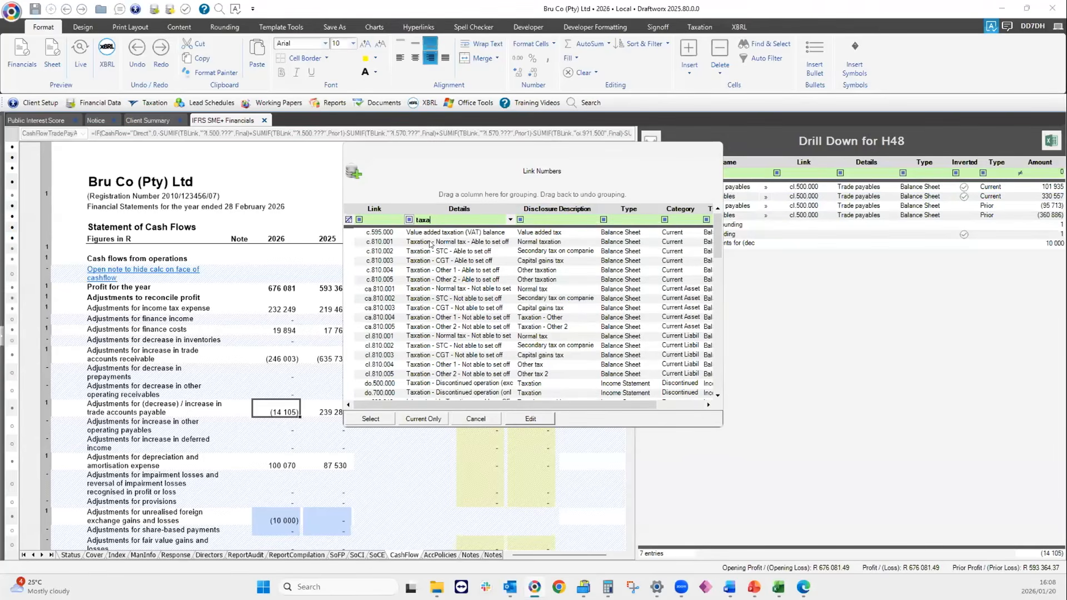
{"action": "double_click", "coordinate": [430, 242]}
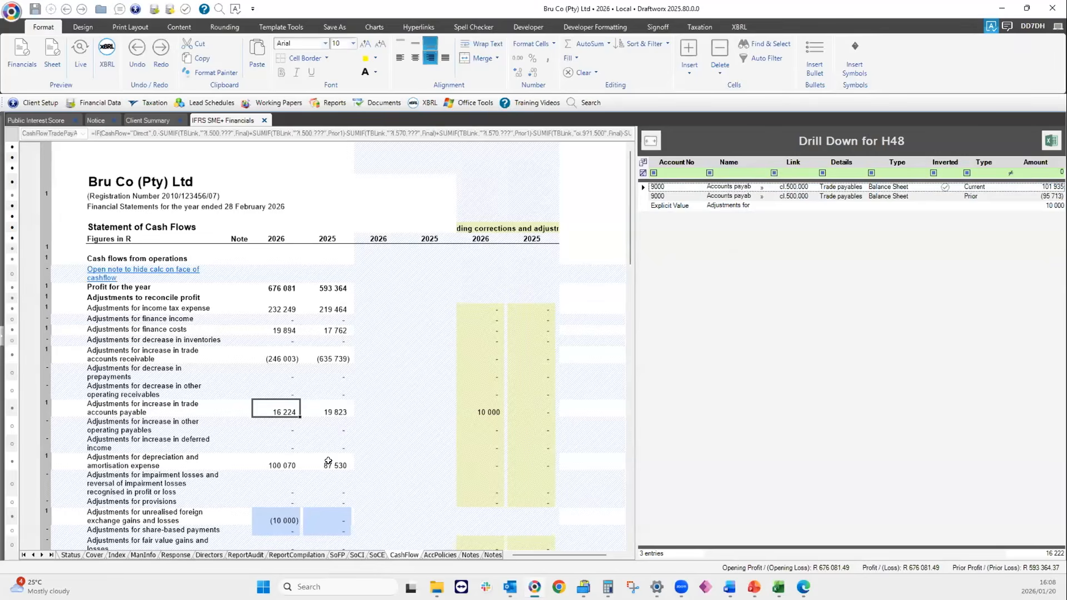
{"action": "left_click", "coordinate": [71, 555]}
{"action": "scroll", "coordinate": [259, 365], "scroll_direction": "down", "scroll_amount": 5}
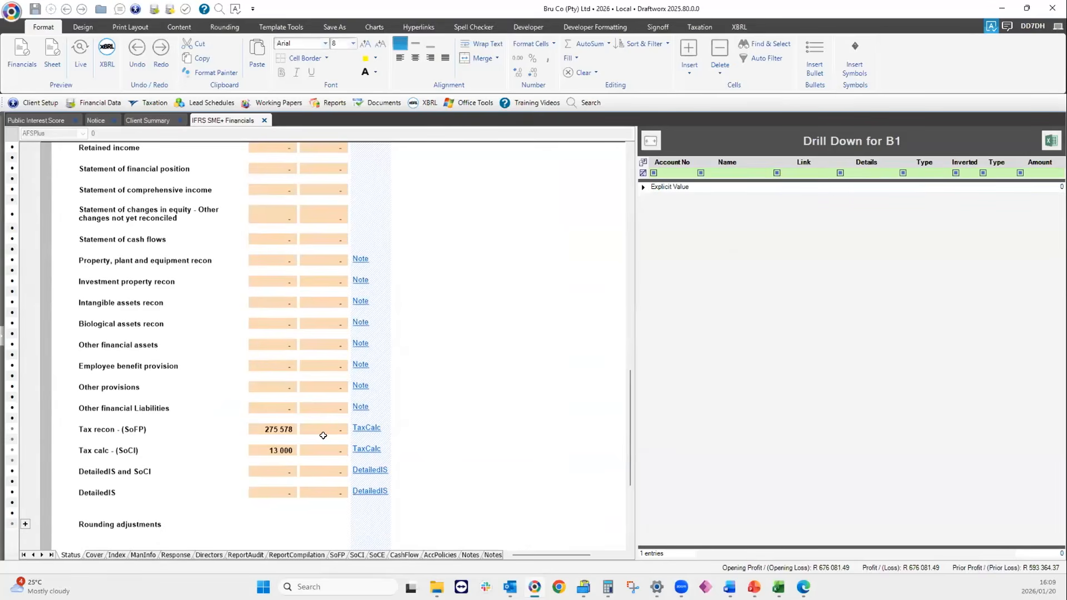
In the property, plant and equipment accounting policy, hide row 73 on replacement parts and the blank row 74
{"action": "left_click", "coordinate": [439, 555]}
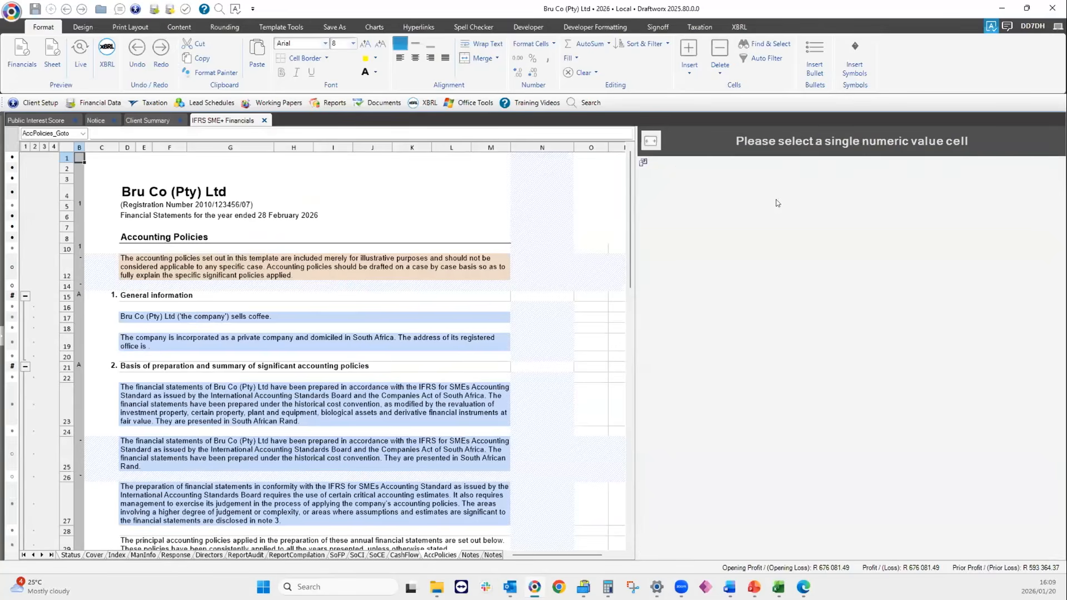
{"action": "left_click", "coordinate": [651, 141]}
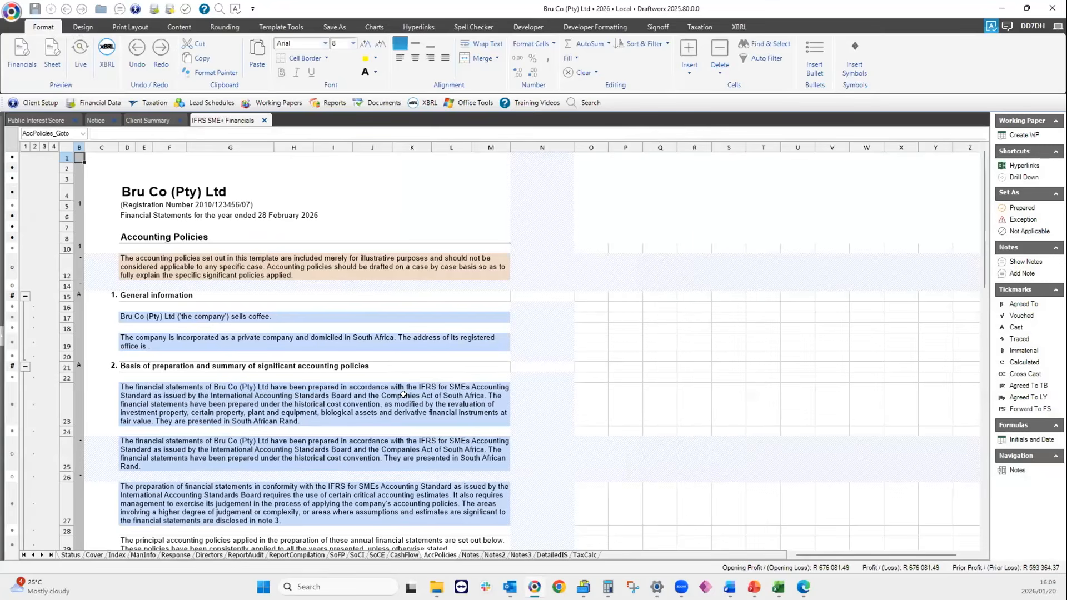
{"action": "key", "text": "alt+Tab"}
{"action": "scroll", "coordinate": [190, 372], "scroll_direction": "down", "scroll_amount": 10}
{"action": "scroll", "coordinate": [199, 374], "scroll_direction": "down", "scroll_amount": 1}
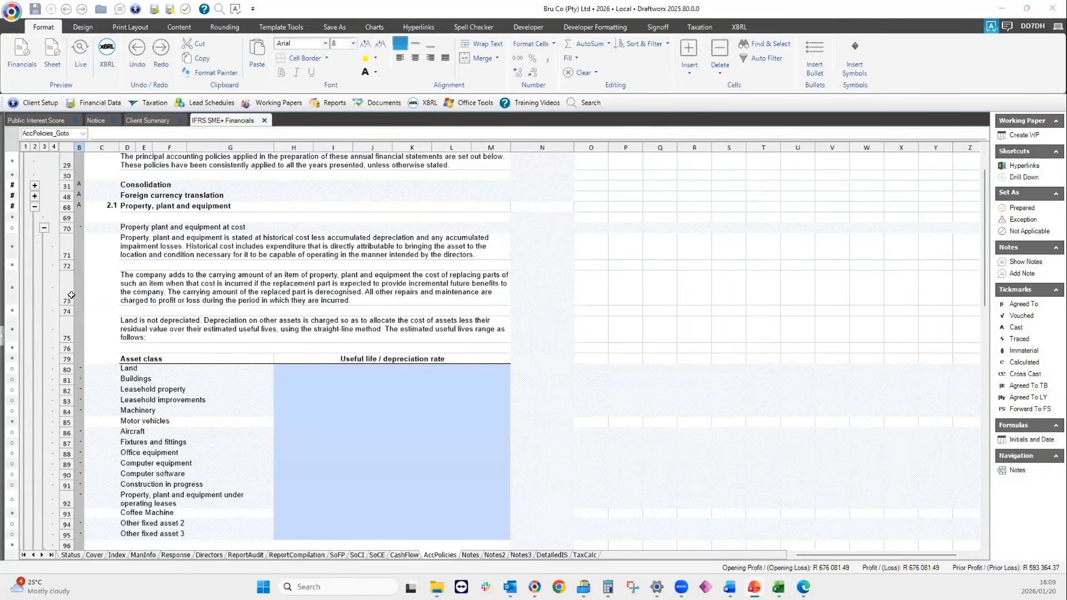
{"action": "left_click", "coordinate": [78, 288]}
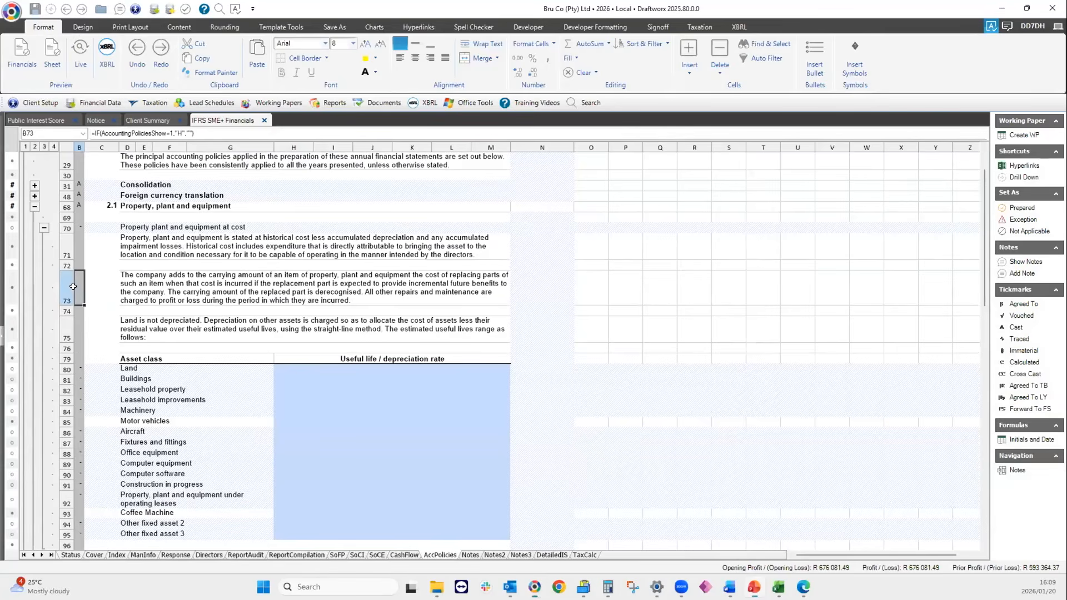
{"action": "left_click", "coordinate": [83, 27]}
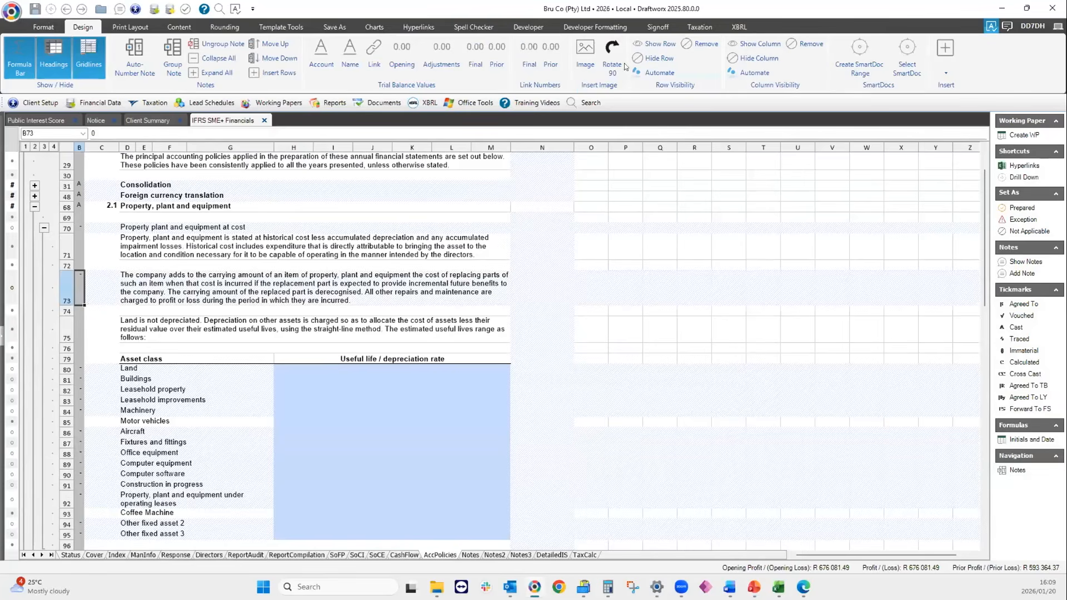
{"action": "key", "text": "Down"}
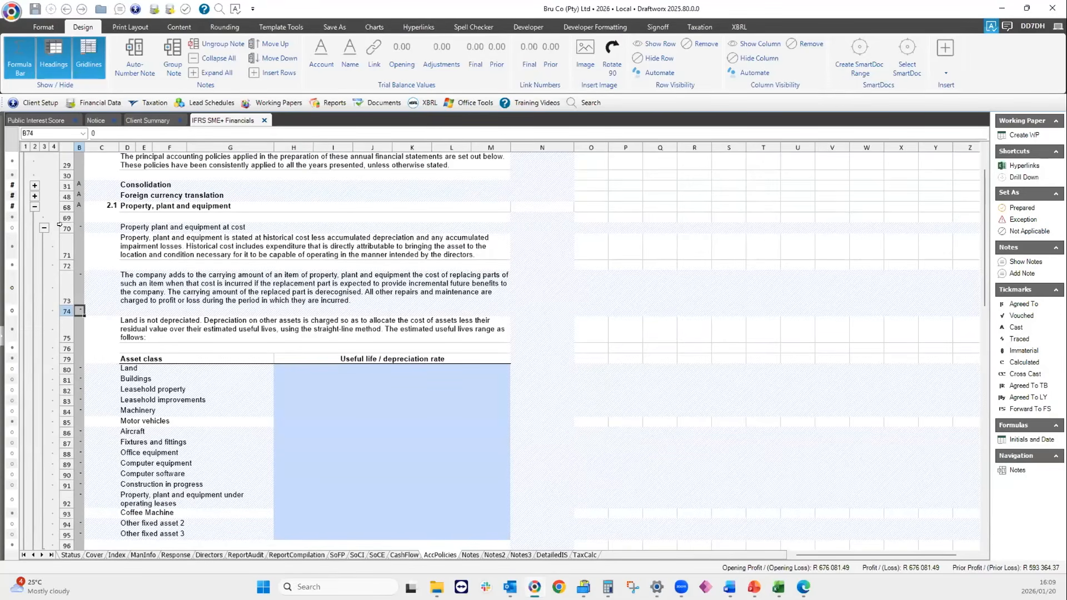
Set rows 71 and 72 of the property, plant and equipment policy, with the historical cost paragraph, to always show
{"action": "left_click", "coordinate": [83, 255]}
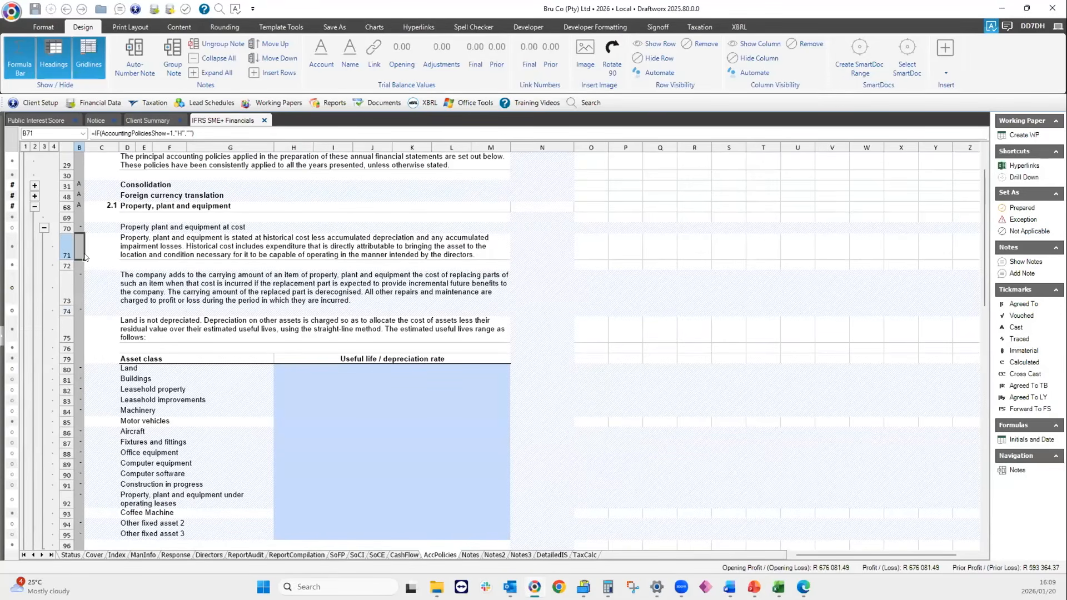
{"action": "left_click_drag", "start_coordinate": [84, 256], "coordinate": [82, 266]}
{"action": "left_click", "coordinate": [665, 58]}
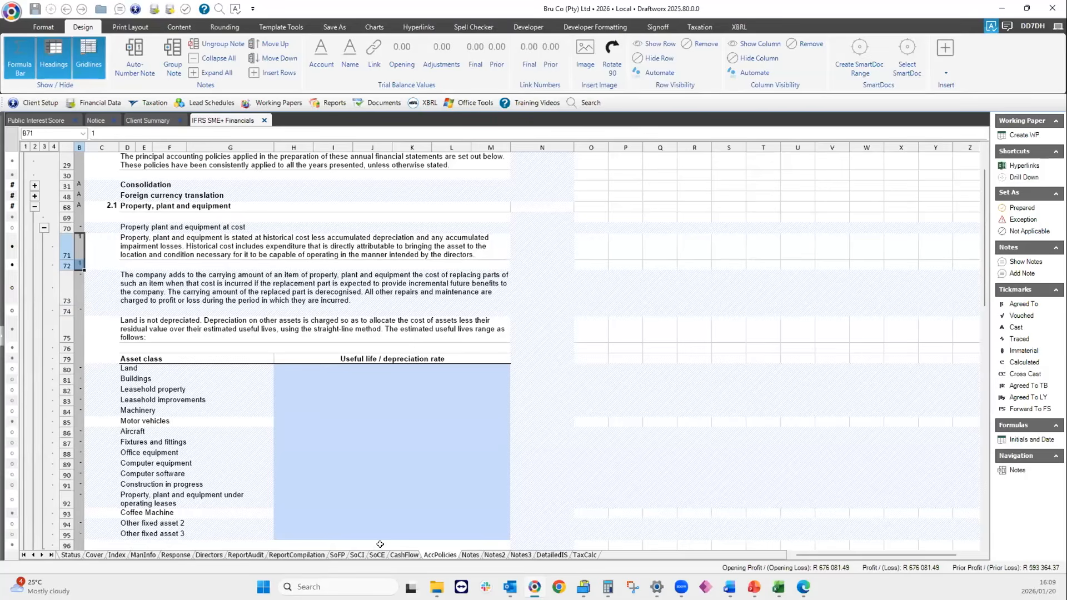
Look through the Notes sheet from property, plant and equipment to the additional notes, examining which notes are open or collapsed
{"action": "left_click", "coordinate": [477, 557]}
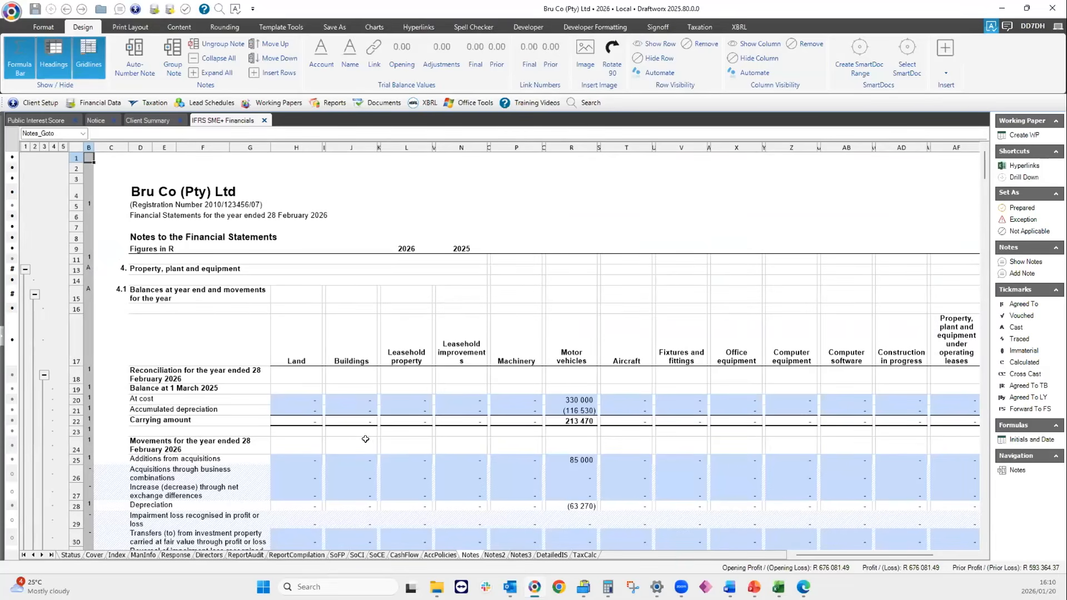
{"action": "scroll", "coordinate": [258, 432], "scroll_direction": "down", "scroll_amount": 7}
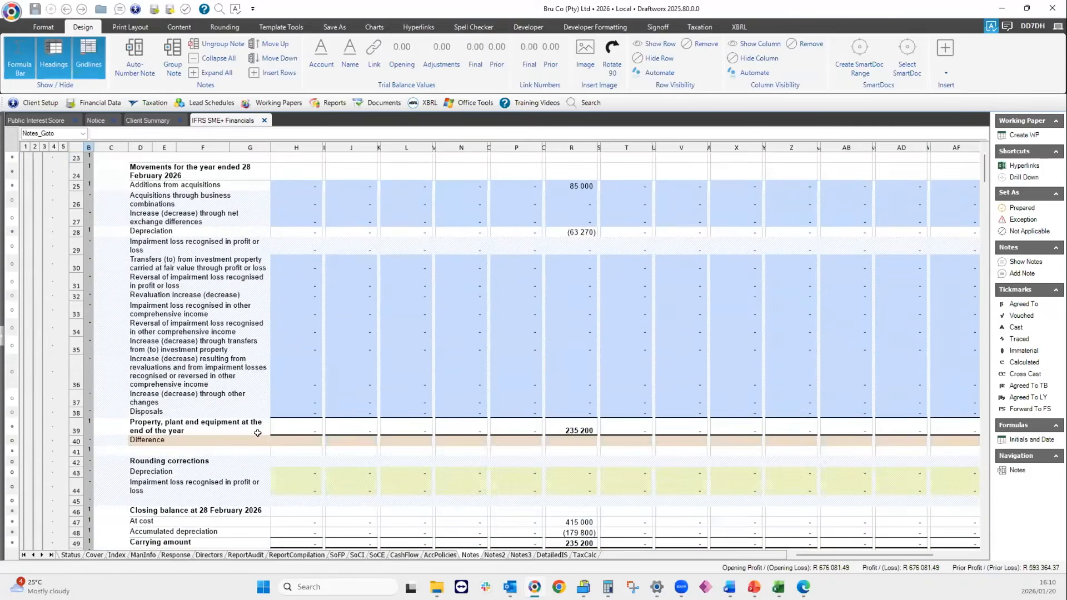
{"action": "scroll", "coordinate": [257, 433], "scroll_direction": "down", "scroll_amount": 15}
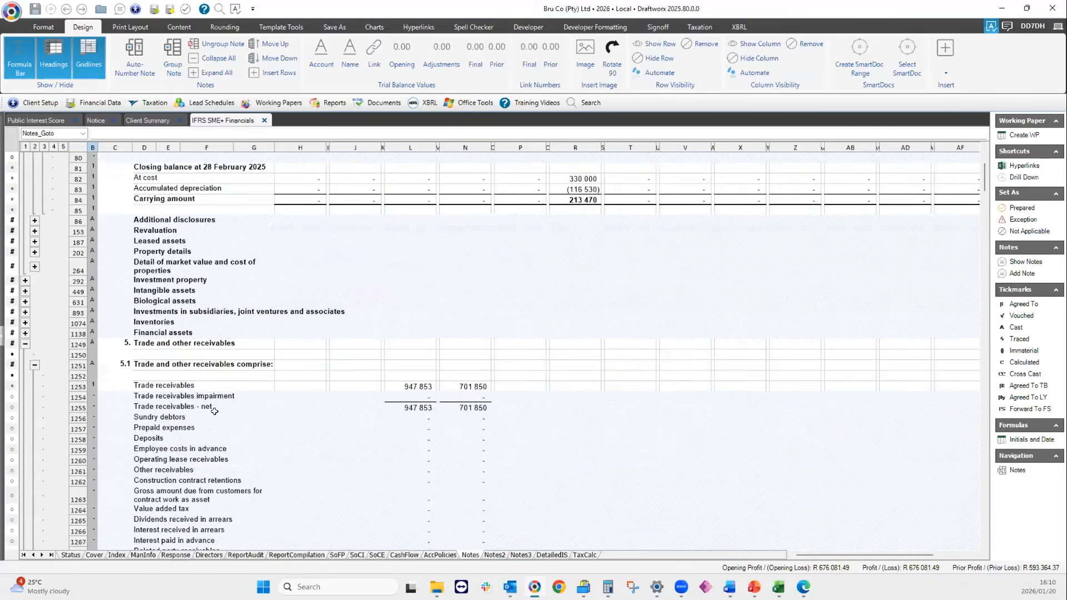
{"action": "scroll", "coordinate": [213, 409], "scroll_direction": "down", "scroll_amount": 20}
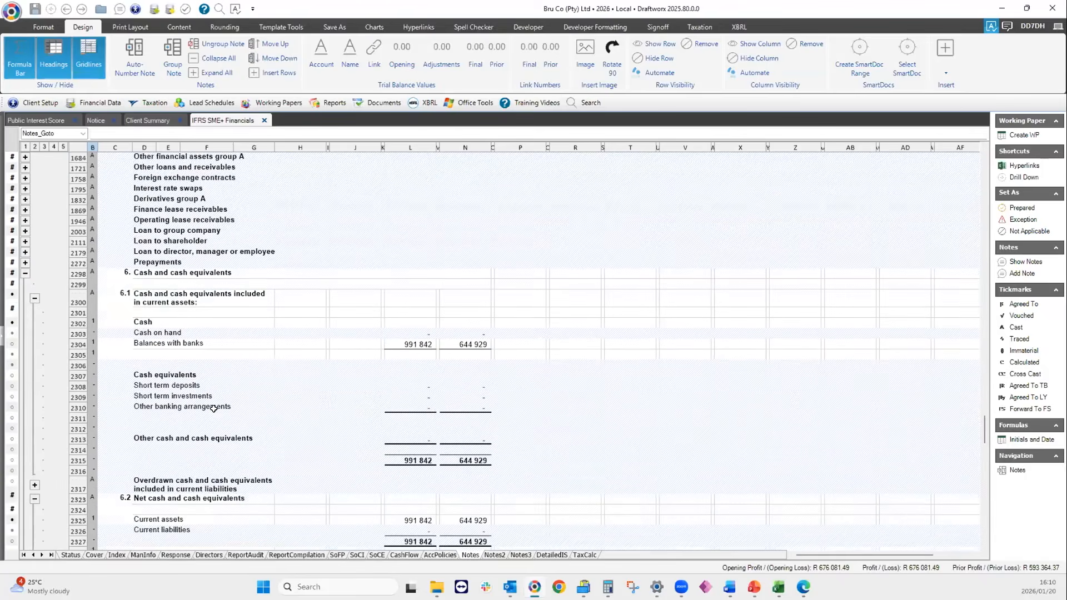
{"action": "scroll", "coordinate": [275, 337], "scroll_direction": "down", "scroll_amount": 1}
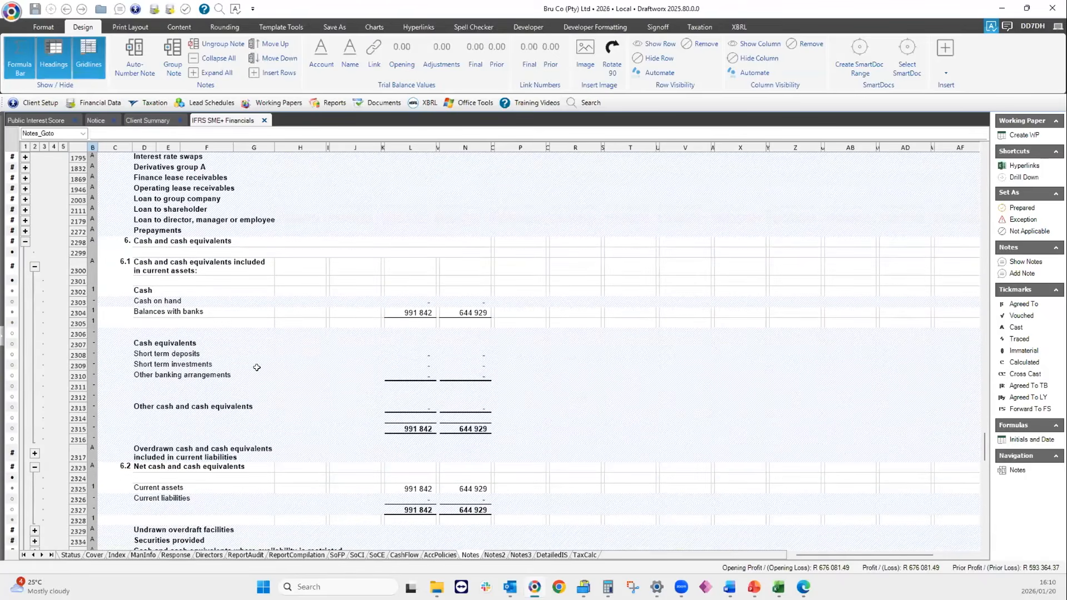
{"action": "scroll", "coordinate": [257, 368], "scroll_direction": "down", "scroll_amount": 5}
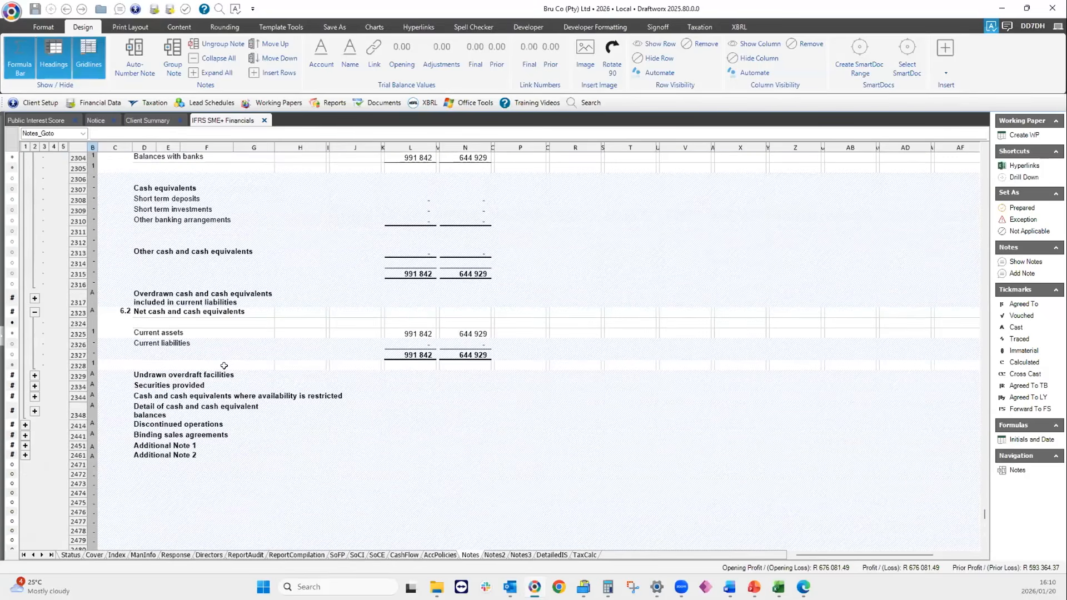
Open the note on detail of cash and cash equivalent balances and expand its Bank balances section
{"action": "scroll", "coordinate": [216, 380], "scroll_direction": "up", "scroll_amount": 1}
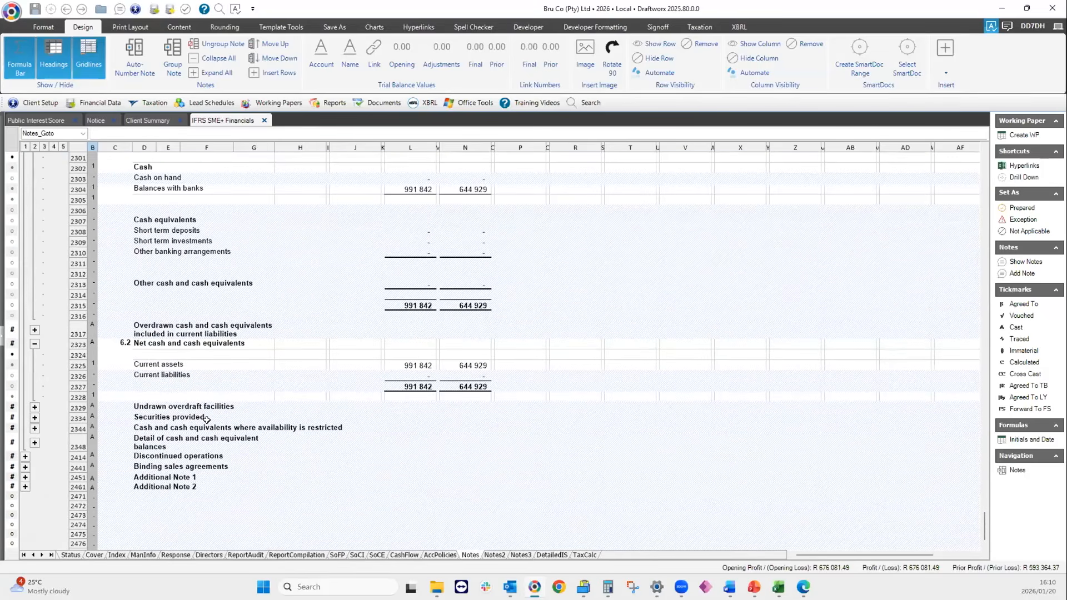
{"action": "left_click", "coordinate": [35, 442]}
{"action": "scroll", "coordinate": [276, 404], "scroll_direction": "down", "scroll_amount": 1}
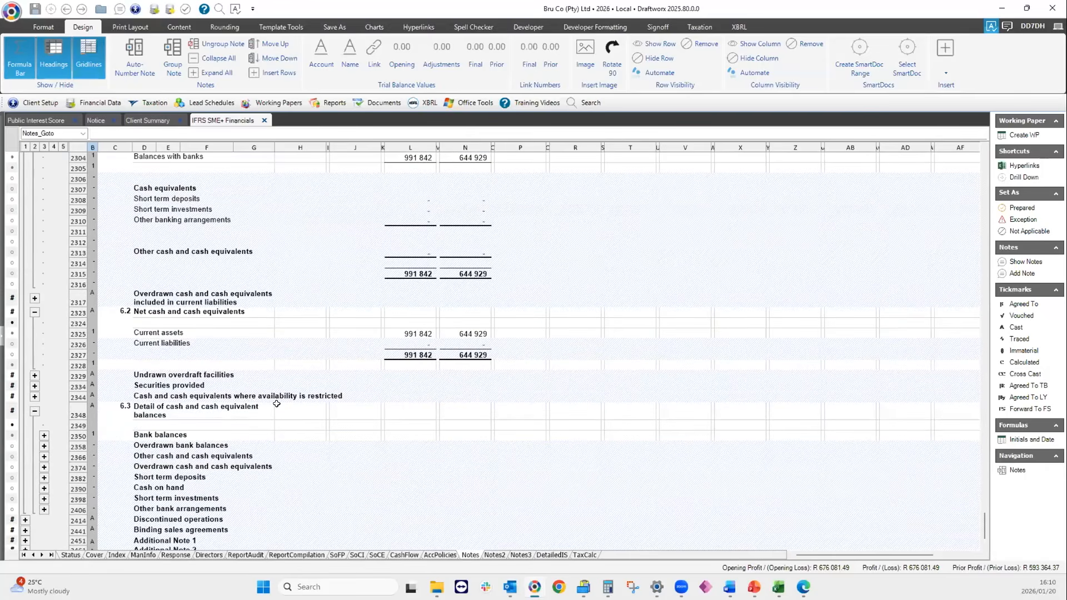
{"action": "left_click", "coordinate": [43, 435]}
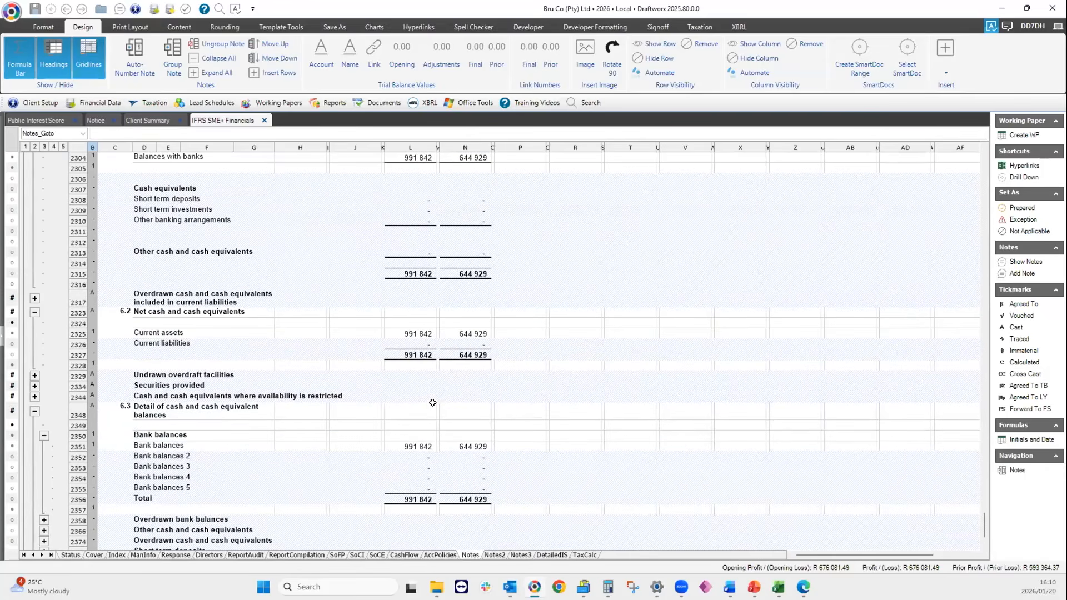
{"action": "scroll", "coordinate": [169, 432], "scroll_direction": "down", "scroll_amount": 1}
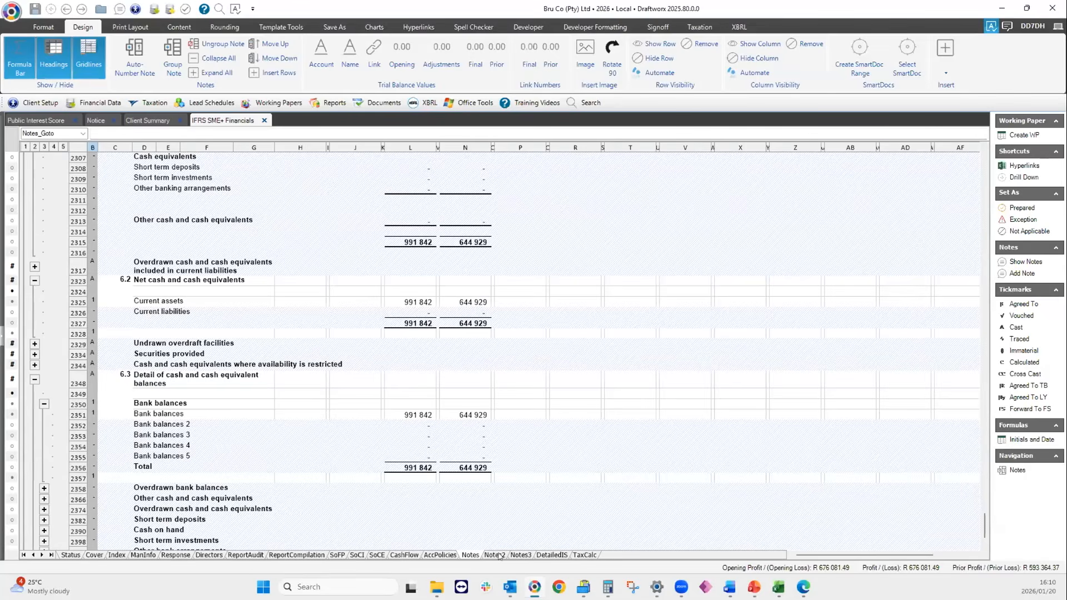
Look through the Notes3 sheet from revenue to the additional notes, examining which notes are open or collapsed and briefly opening Additional Note 1
{"action": "left_click", "coordinate": [518, 555]}
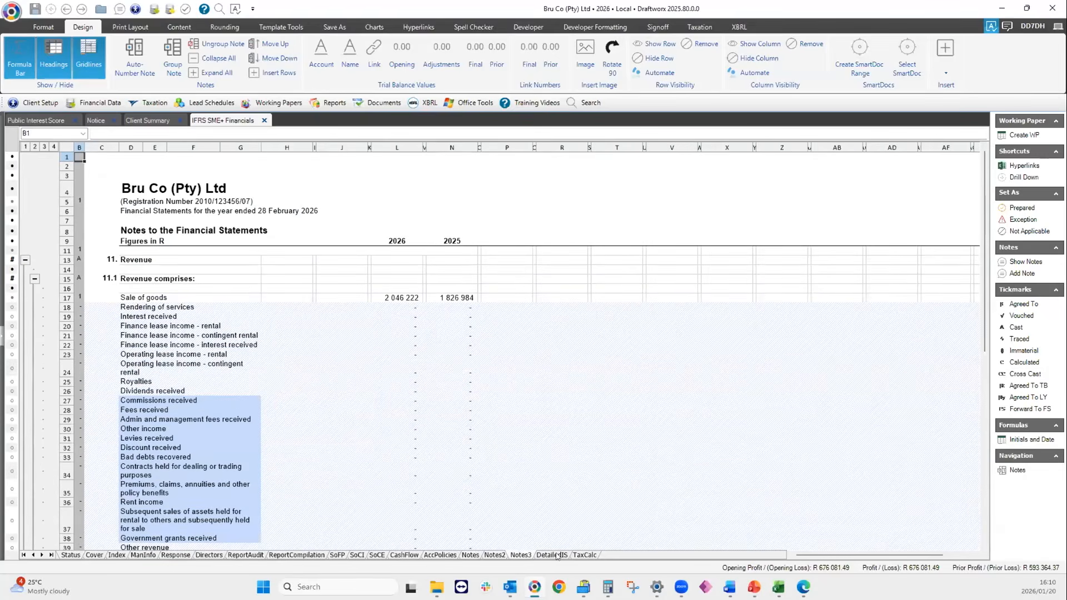
{"action": "scroll", "coordinate": [154, 429], "scroll_direction": "down", "scroll_amount": 10}
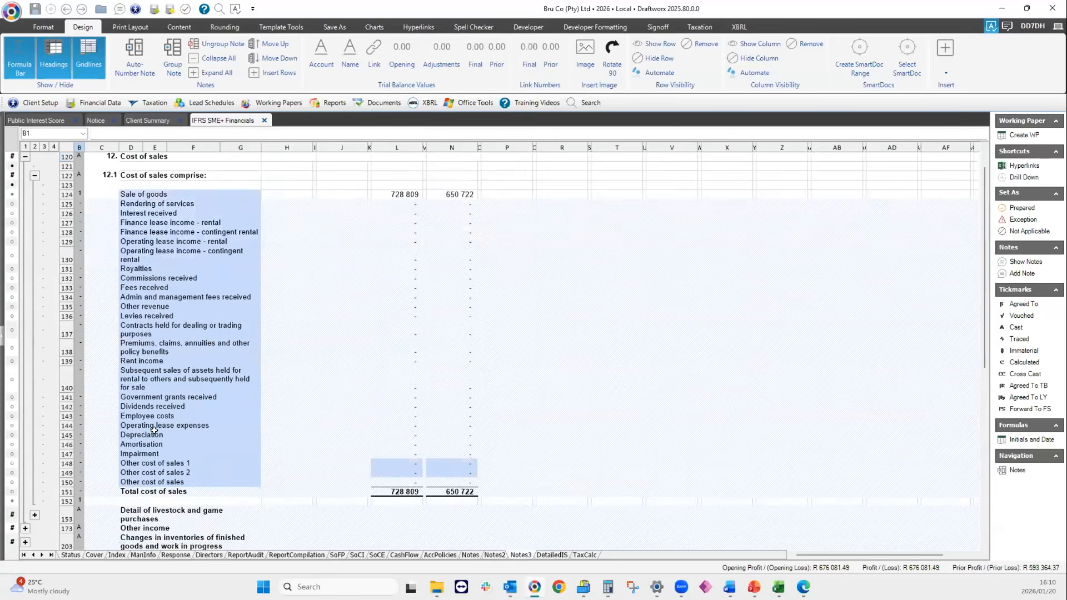
{"action": "scroll", "coordinate": [154, 429], "scroll_direction": "down", "scroll_amount": 10}
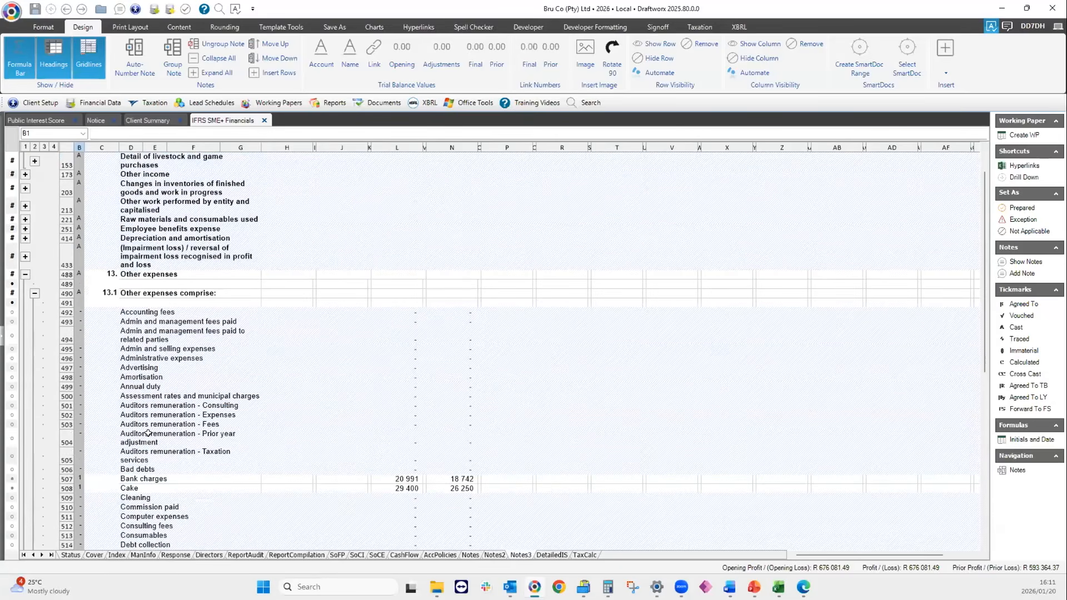
{"action": "scroll", "coordinate": [148, 433], "scroll_direction": "down", "scroll_amount": 2}
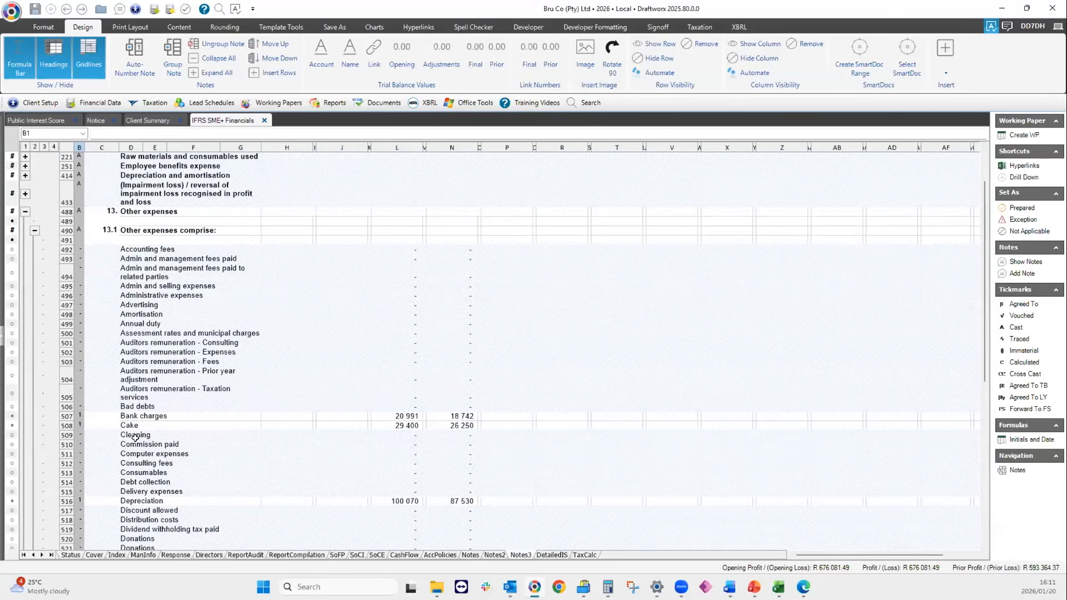
{"action": "scroll", "coordinate": [138, 436], "scroll_direction": "down", "scroll_amount": 10}
{"action": "scroll", "coordinate": [132, 439], "scroll_direction": "down", "scroll_amount": 15}
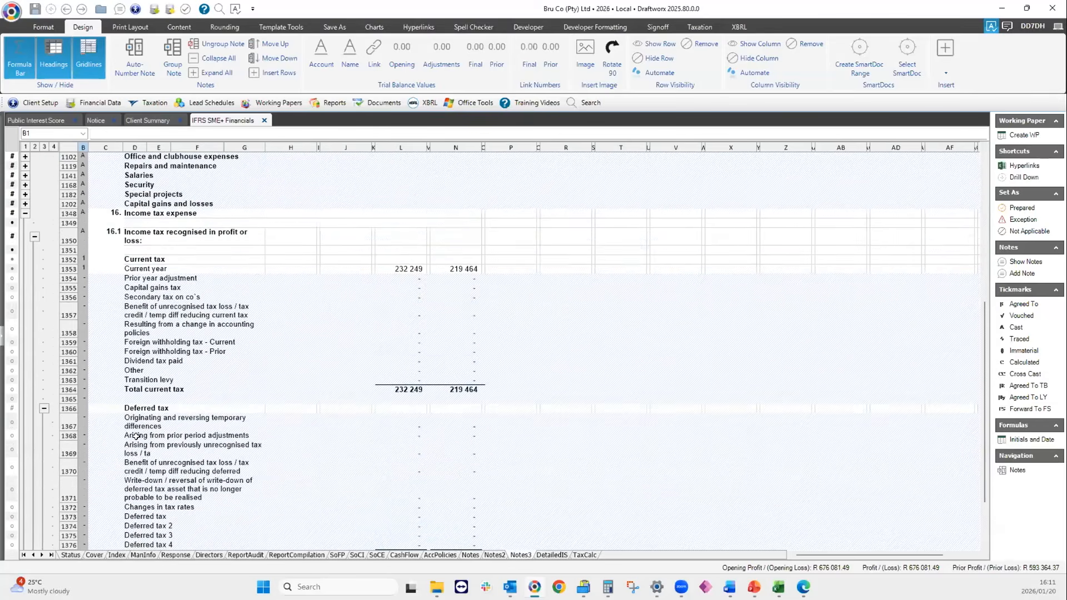
{"action": "scroll", "coordinate": [131, 436], "scroll_direction": "down", "scroll_amount": 15}
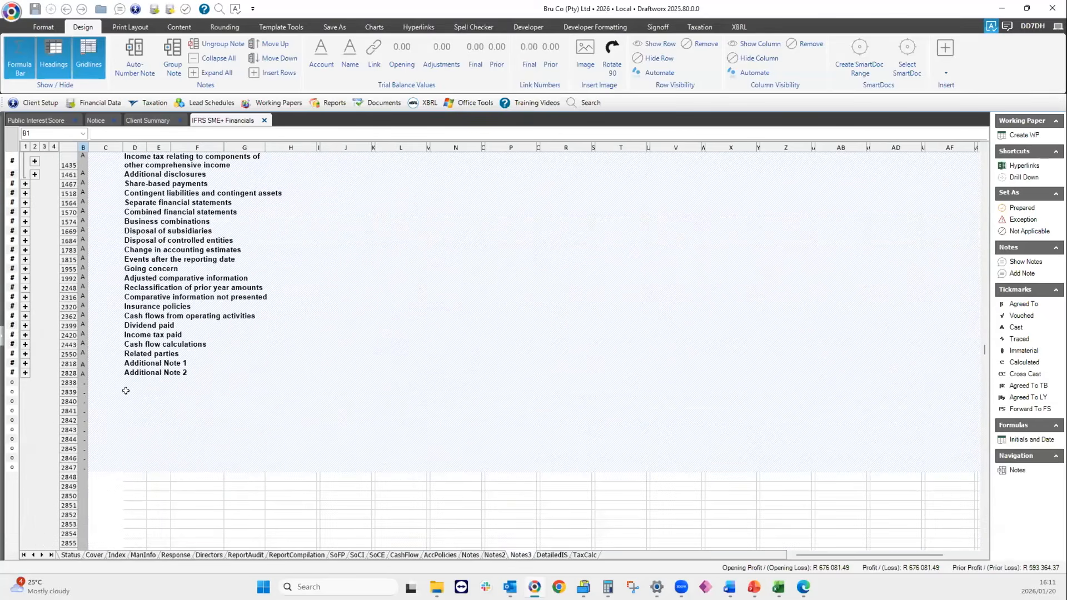
{"action": "scroll", "coordinate": [234, 419], "scroll_direction": "up", "scroll_amount": 1}
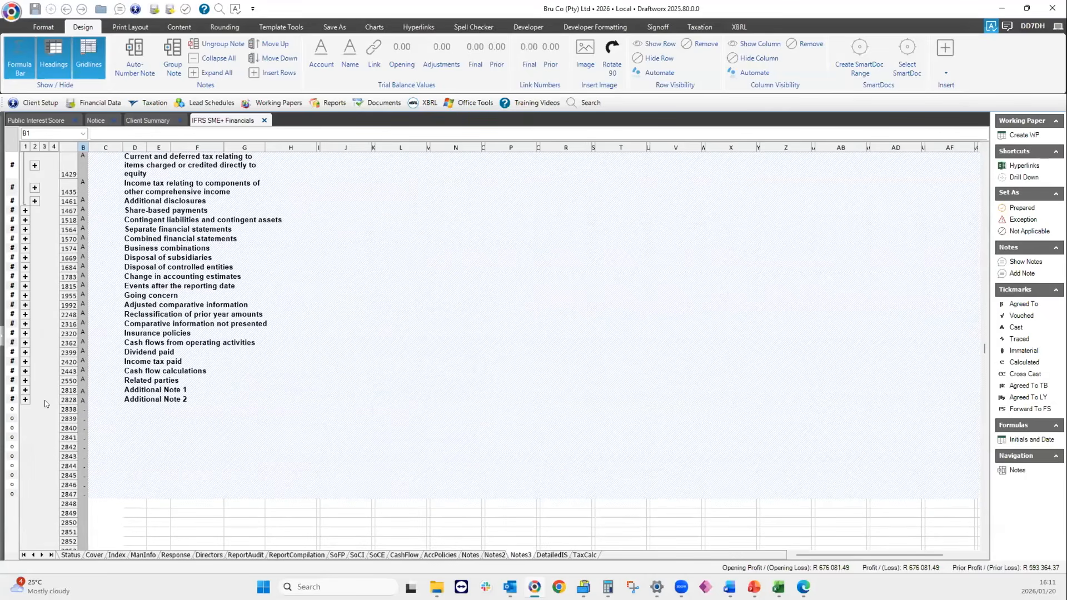
{"action": "left_click", "coordinate": [25, 390]}
{"action": "left_click", "coordinate": [25, 391]}
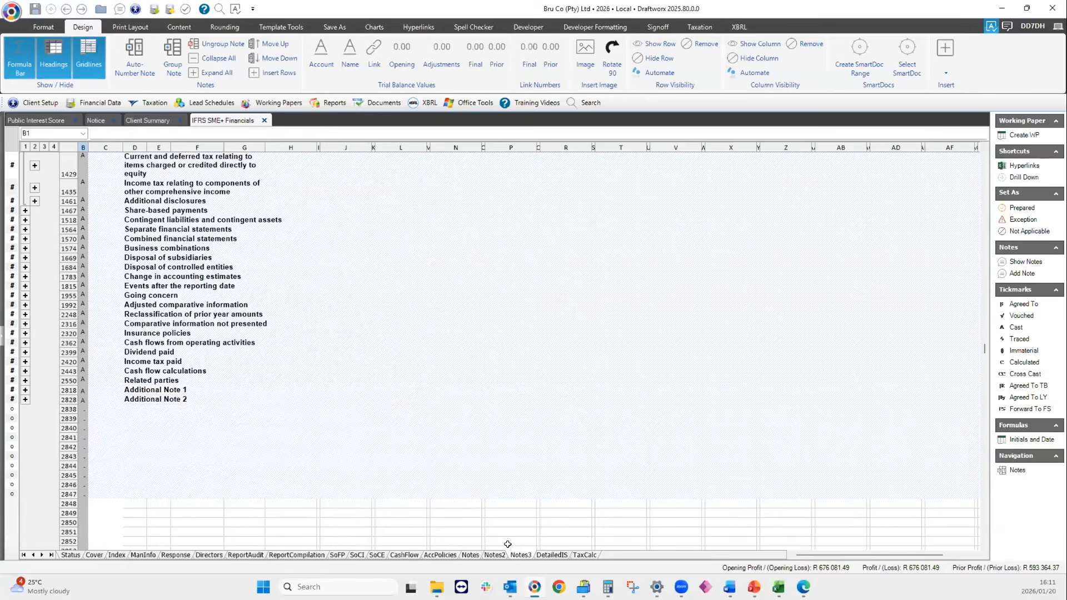
On the DetailedIS sheet, set Total only to Y for Other expenses
{"action": "left_click", "coordinate": [553, 555]}
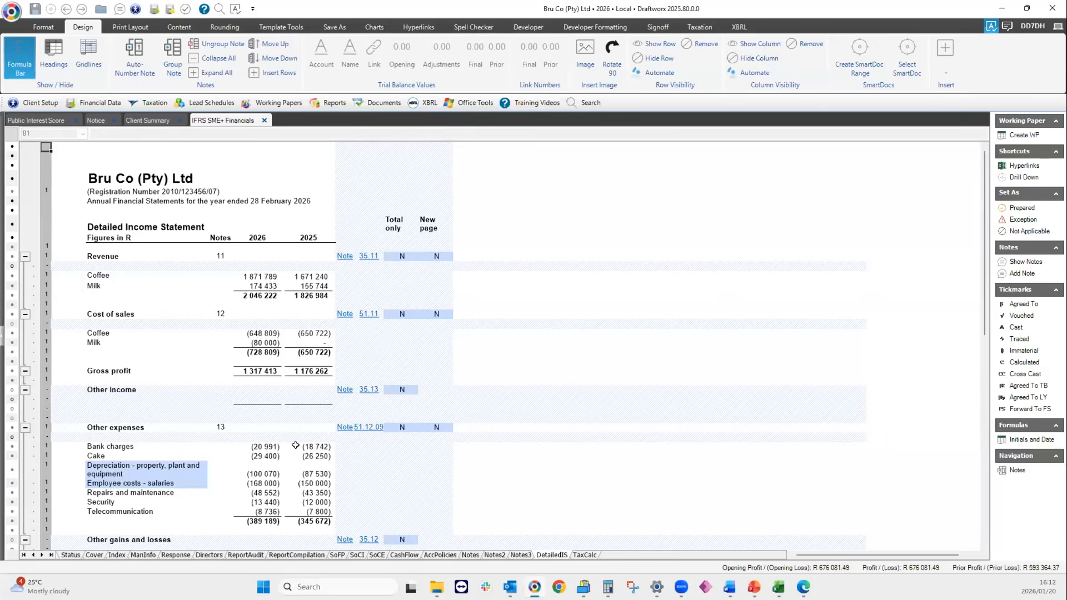
{"action": "left_click", "coordinate": [395, 428]}
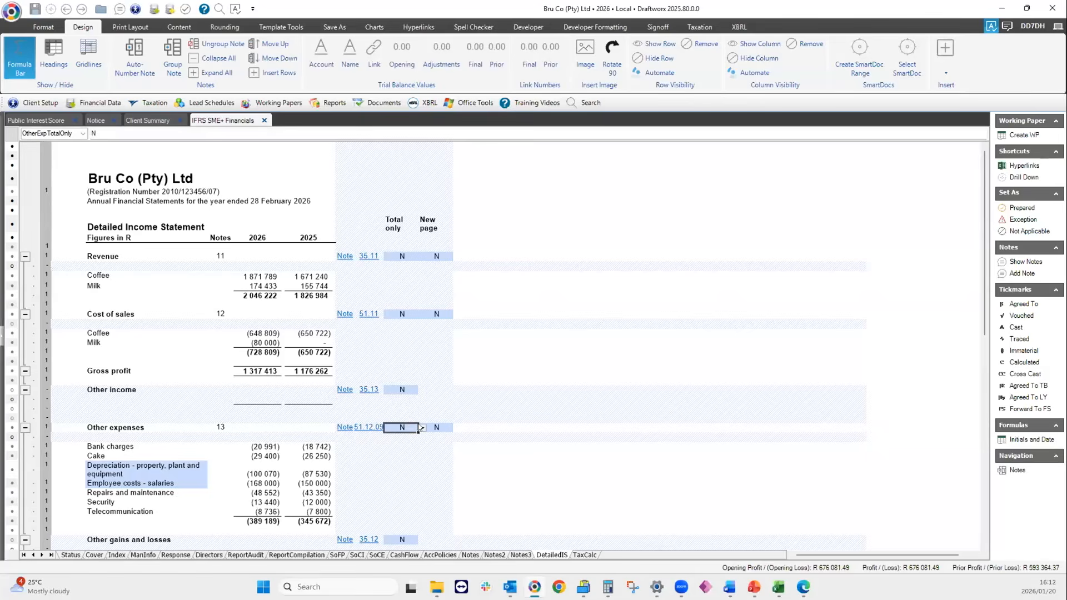
{"action": "left_click", "coordinate": [422, 428]}
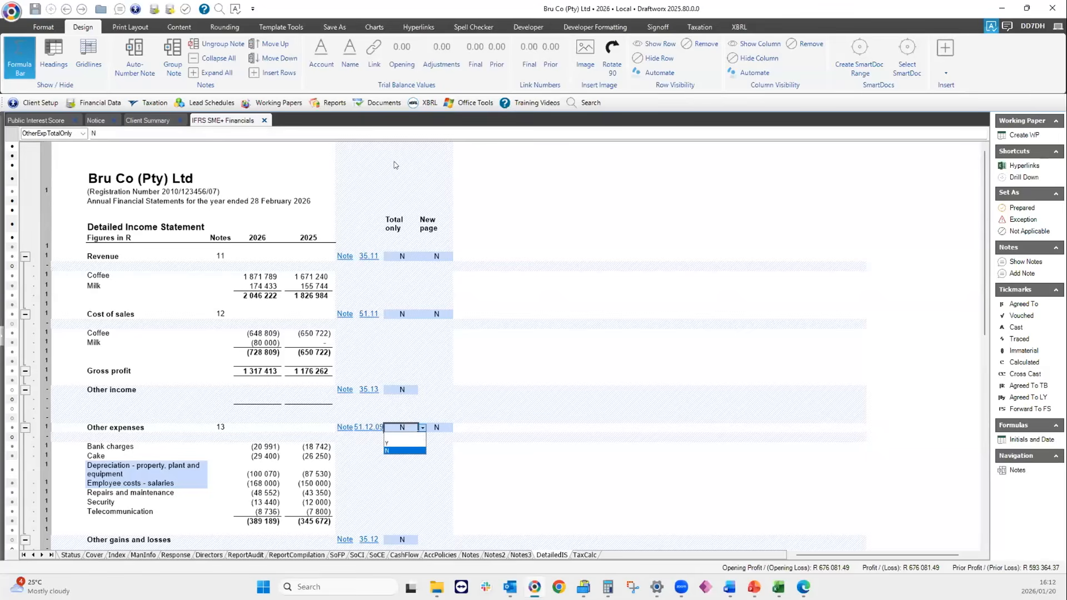
{"action": "left_click", "coordinate": [394, 442]}
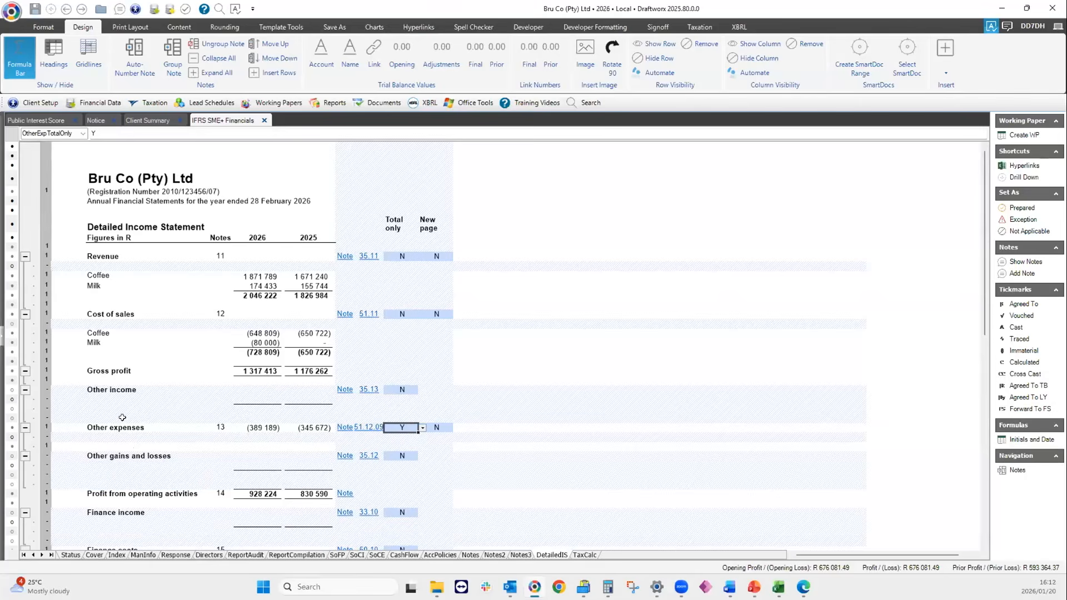
Set New page to Y for Other expenses in the detailed income statement and check the Other expenses detail below the profit for the year
{"action": "scroll", "coordinate": [122, 417], "scroll_direction": "down", "scroll_amount": 5}
{"action": "scroll", "coordinate": [126, 395], "scroll_direction": "up", "scroll_amount": 3}
{"action": "left_click", "coordinate": [435, 381]}
{"action": "left_click", "coordinate": [456, 383]}
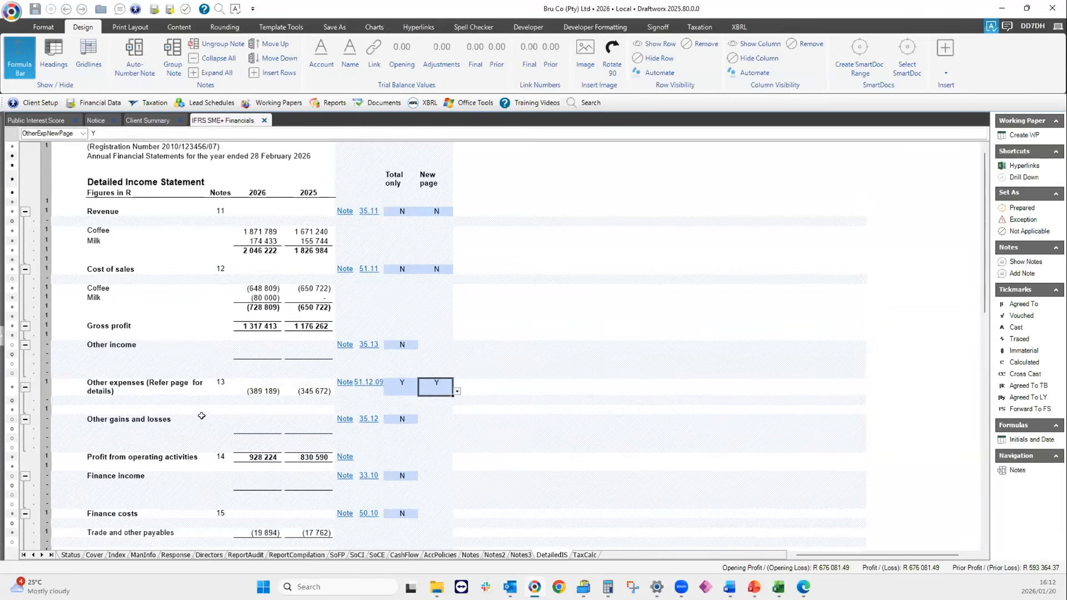
{"action": "scroll", "coordinate": [189, 389], "scroll_direction": "down", "scroll_amount": 10}
{"action": "scroll", "coordinate": [242, 356], "scroll_direction": "down", "scroll_amount": 3}
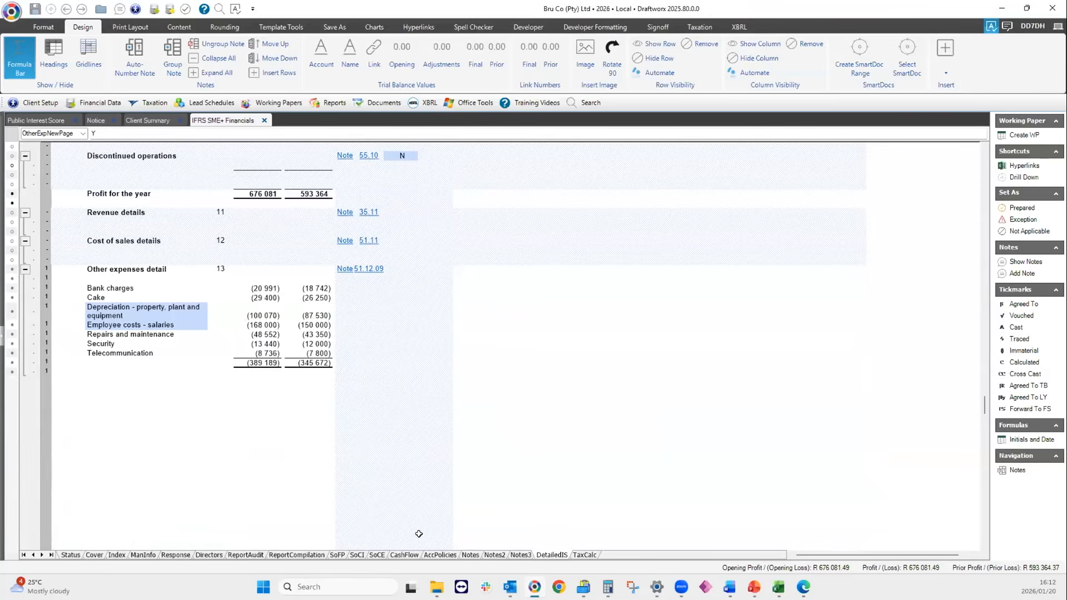
On the TaxCalc sheet, set the S12E small/micro business tax rates qualification to Y
{"action": "key", "text": "ctrl+Page_Down"}
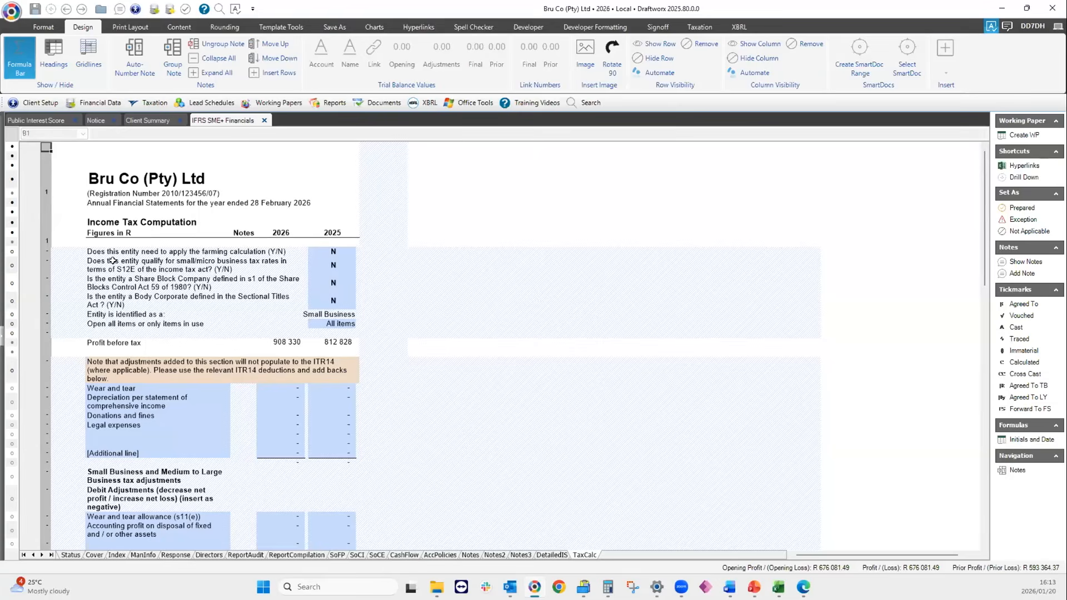
{"action": "left_click", "coordinate": [321, 259]}
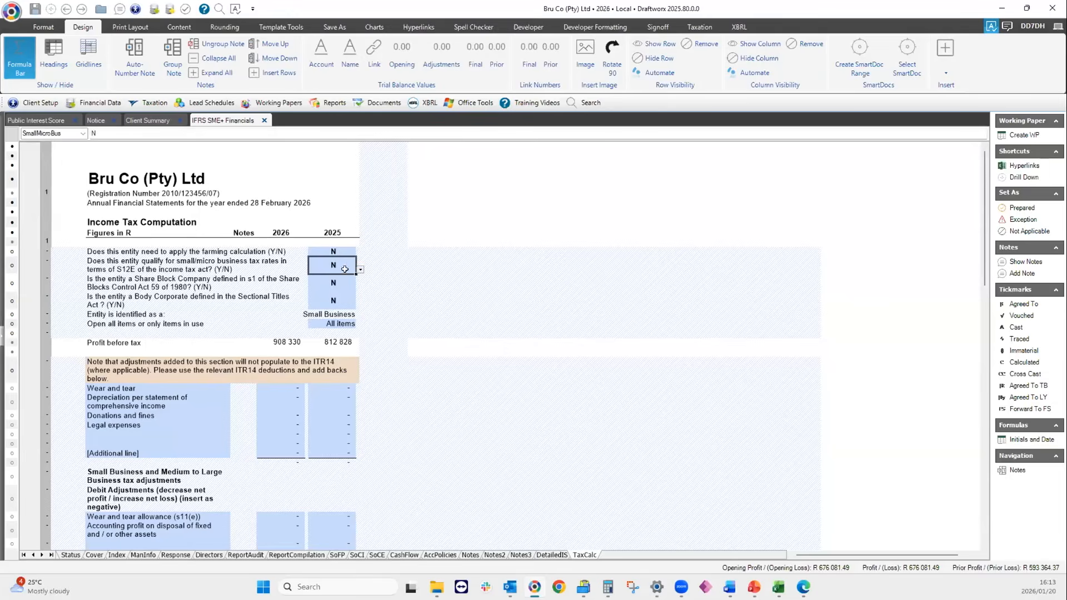
{"action": "left_click", "coordinate": [360, 269]}
{"action": "left_click", "coordinate": [315, 282]}
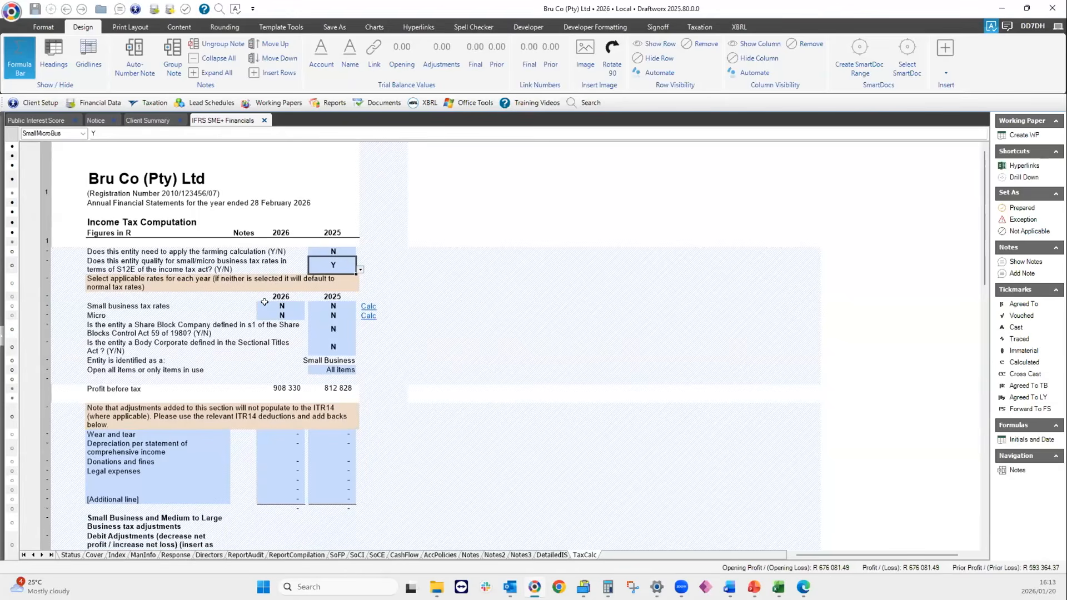
Set the 2026 small business tax rates option to Y and check the small business tax line in the computation
{"action": "left_click", "coordinate": [303, 306]}
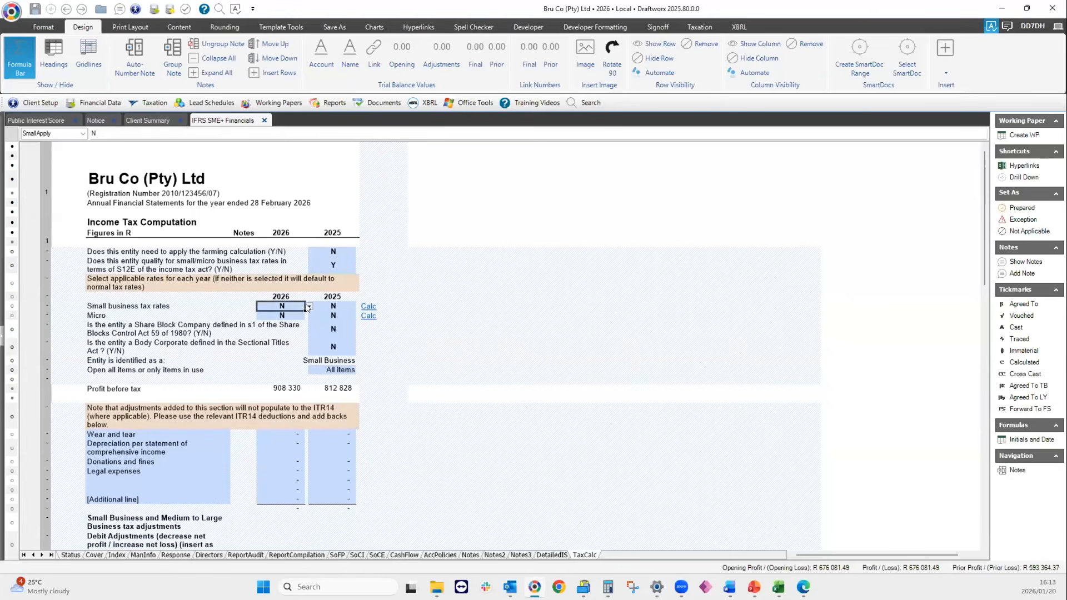
{"action": "left_click", "coordinate": [308, 307]}
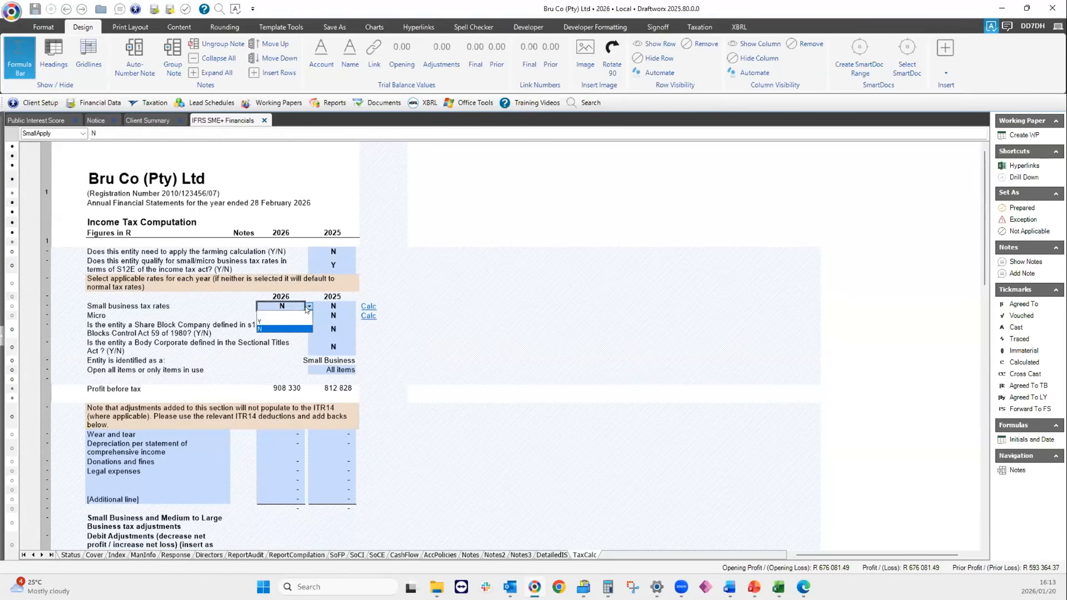
{"action": "left_click", "coordinate": [269, 322]}
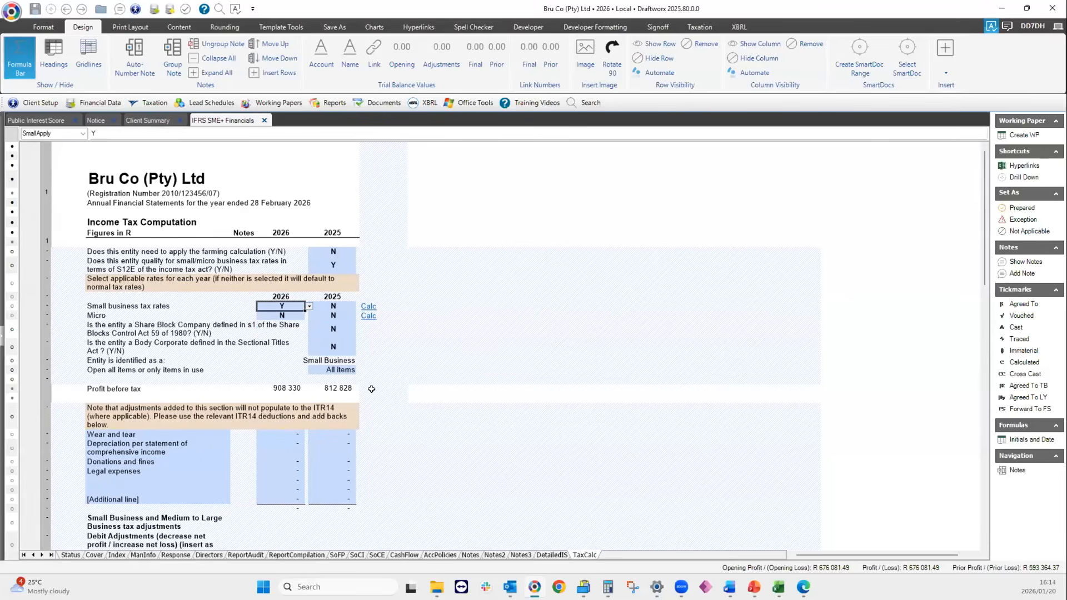
{"action": "scroll", "coordinate": [371, 374], "scroll_direction": "down", "scroll_amount": 10}
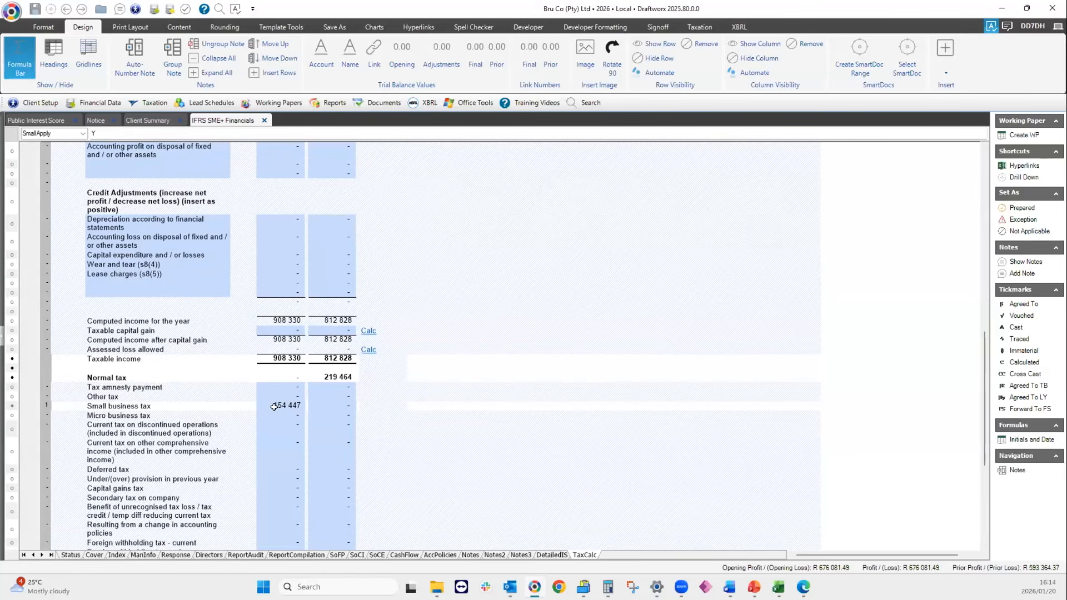
{"action": "scroll", "coordinate": [280, 400], "scroll_direction": "up", "scroll_amount": 10}
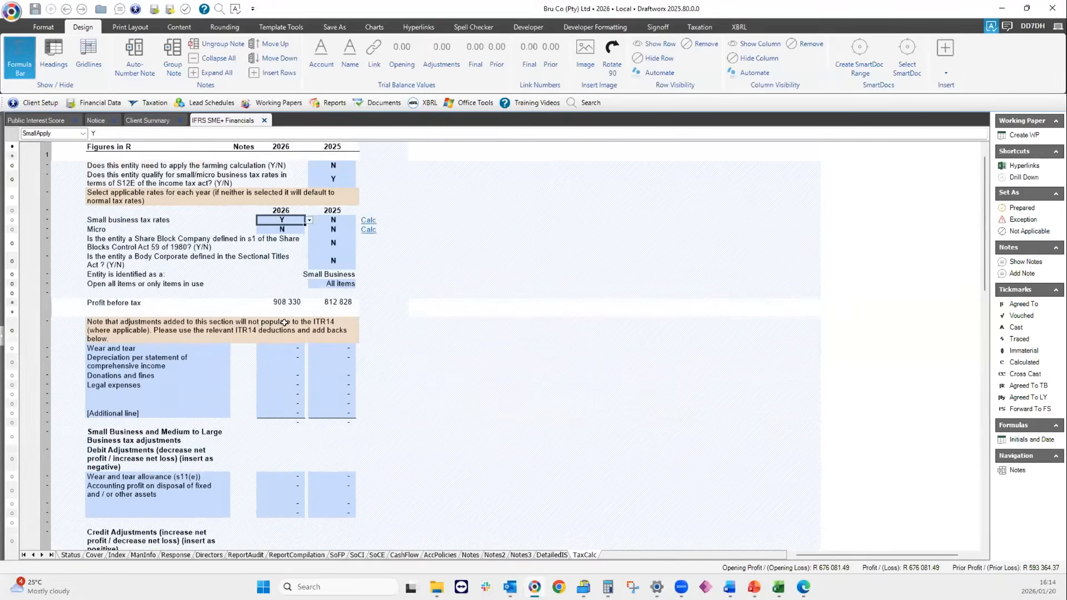
Set the 2026 small business tax rates and the S12E qualification back to N, and check the normal tax line
{"action": "scroll", "coordinate": [307, 309], "scroll_direction": "up", "scroll_amount": 3}
{"action": "left_click", "coordinate": [309, 306]}
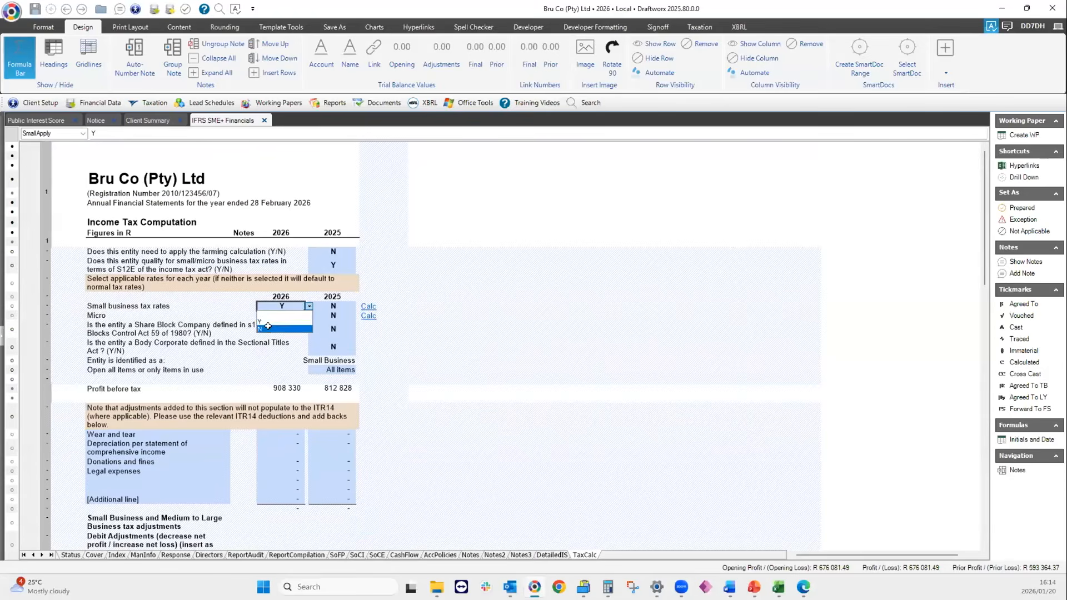
{"action": "left_click", "coordinate": [272, 328]}
{"action": "left_click", "coordinate": [348, 265]}
{"action": "left_click", "coordinate": [360, 270]}
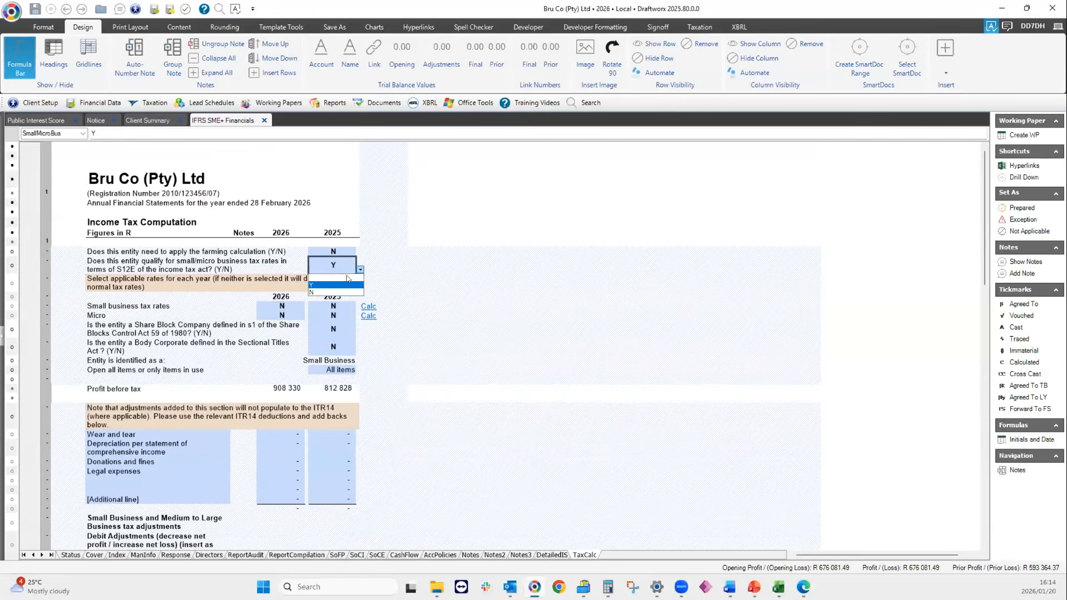
{"action": "left_click", "coordinate": [324, 292]}
{"action": "scroll", "coordinate": [305, 329], "scroll_direction": "down", "scroll_amount": 1}
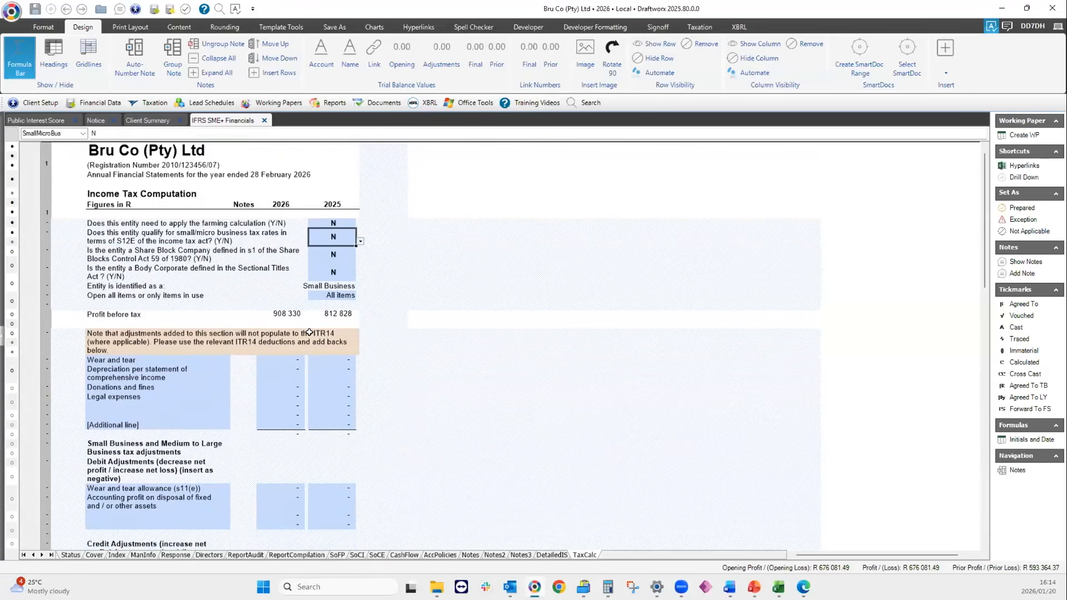
{"action": "scroll", "coordinate": [352, 309], "scroll_direction": "down", "scroll_amount": 10}
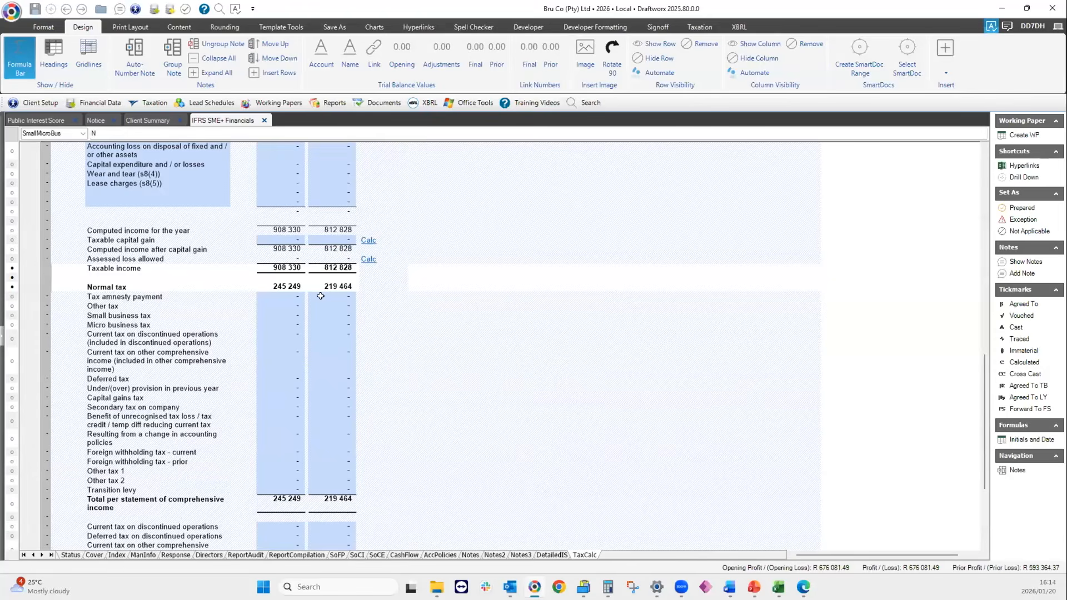
{"action": "scroll", "coordinate": [314, 298], "scroll_direction": "up", "scroll_amount": 10}
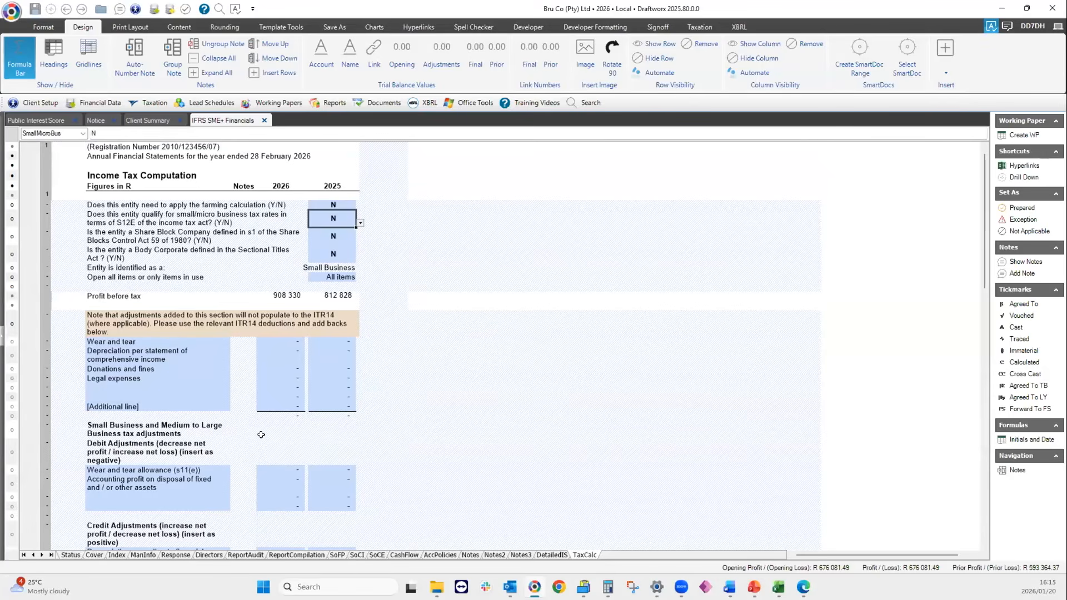
Examine the deduction options available for the Wear and tear allowance (s11(e)) line under Debit Adjustments, keeping the current selection
{"action": "scroll", "coordinate": [281, 439], "scroll_direction": "down", "scroll_amount": 1}
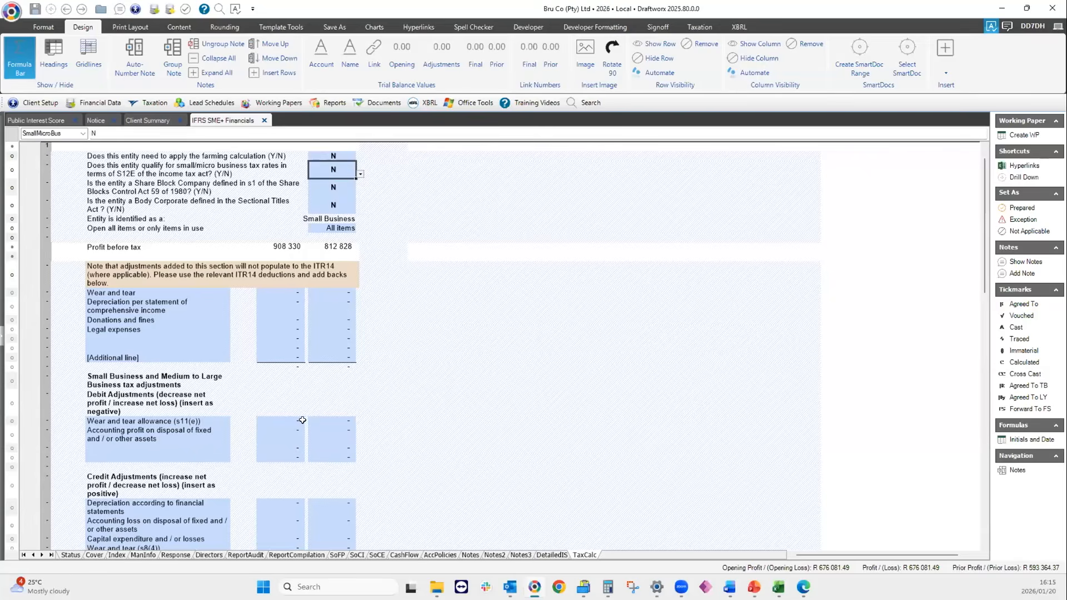
{"action": "left_click", "coordinate": [221, 419]}
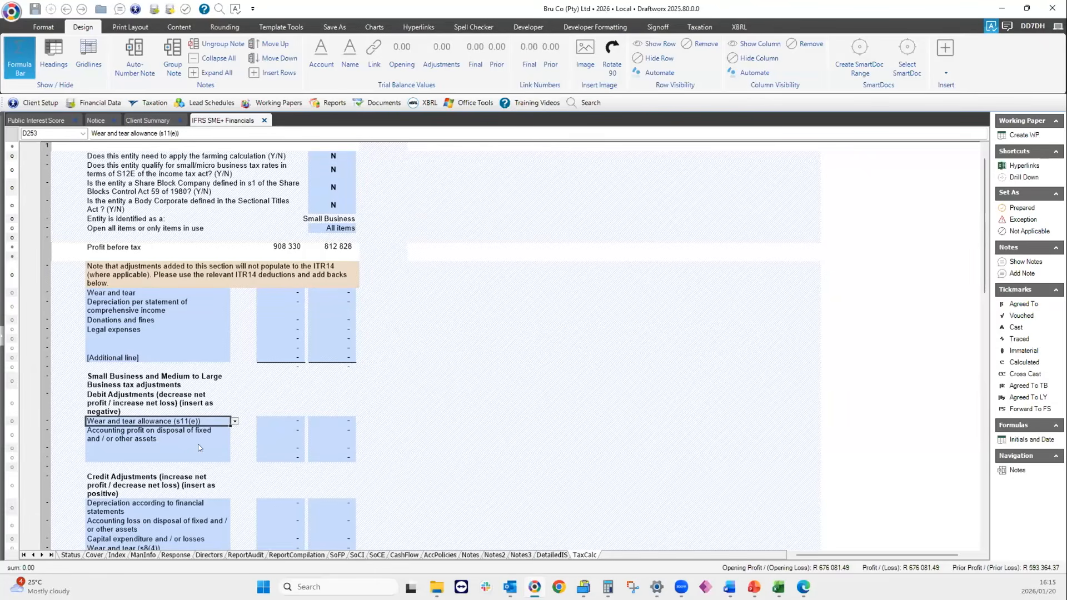
{"action": "left_click", "coordinate": [234, 421]}
{"action": "scroll", "coordinate": [199, 447], "scroll_direction": "up", "scroll_amount": 5}
{"action": "scroll", "coordinate": [199, 445], "scroll_direction": "down", "scroll_amount": 8}
{"action": "scroll", "coordinate": [199, 445], "scroll_direction": "down", "scroll_amount": 10}
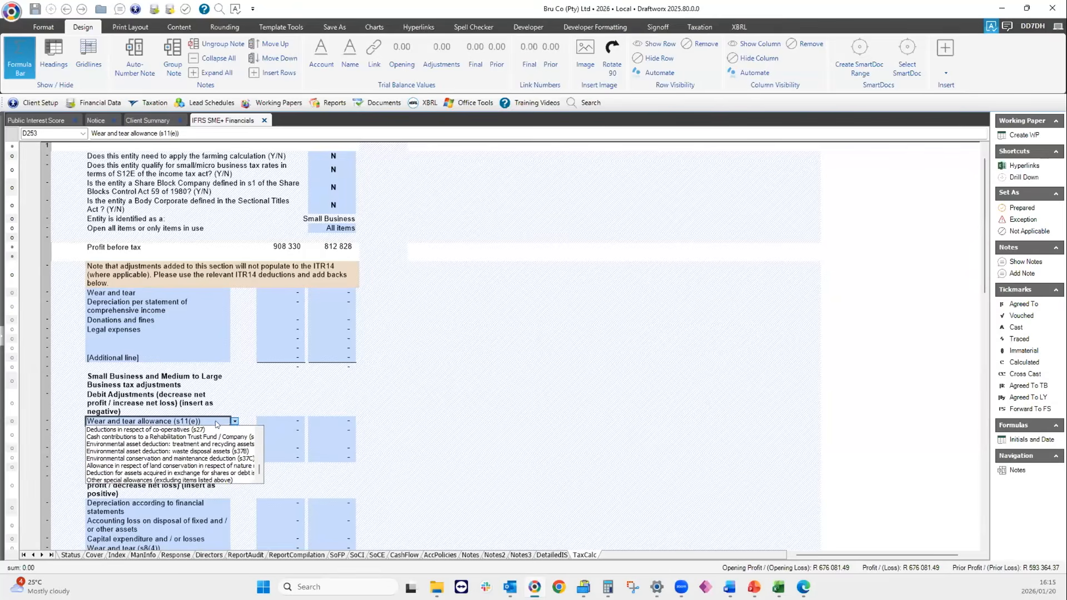
{"action": "left_click", "coordinate": [233, 423]}
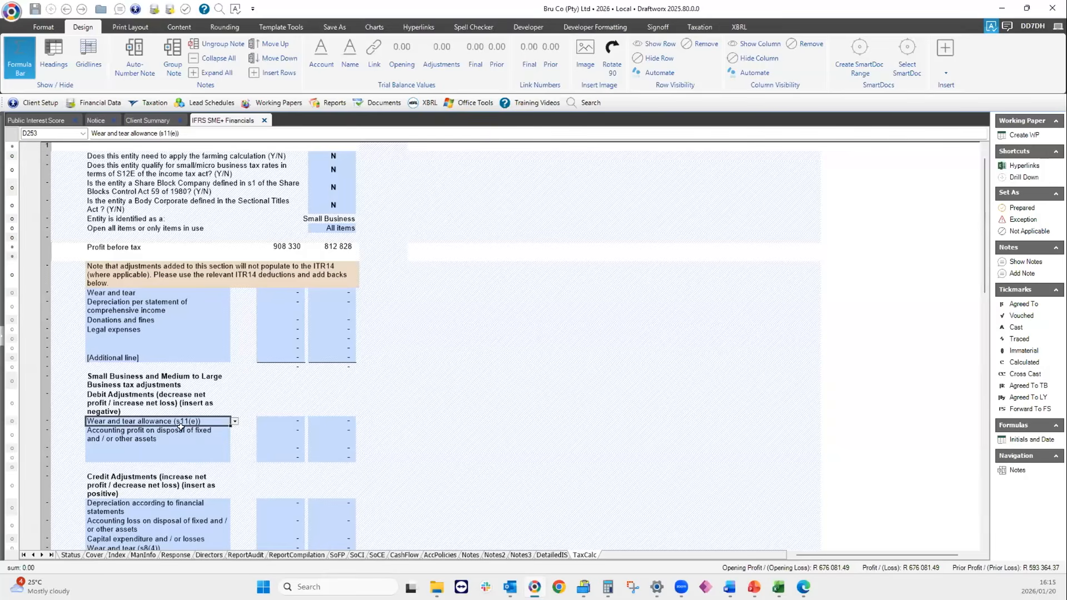
Examine the debit and credit adjustment lines, the computed tax and the SoFP and SoCI difference checks on the TaxCalc sheet
{"action": "left_click", "coordinate": [285, 421]}
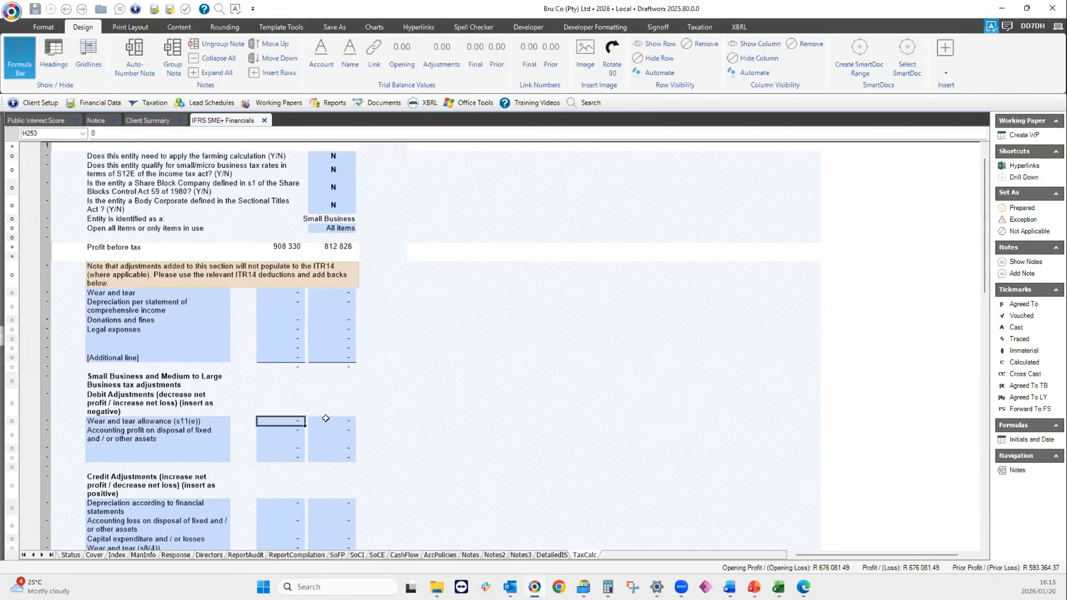
{"action": "left_click", "coordinate": [331, 419]}
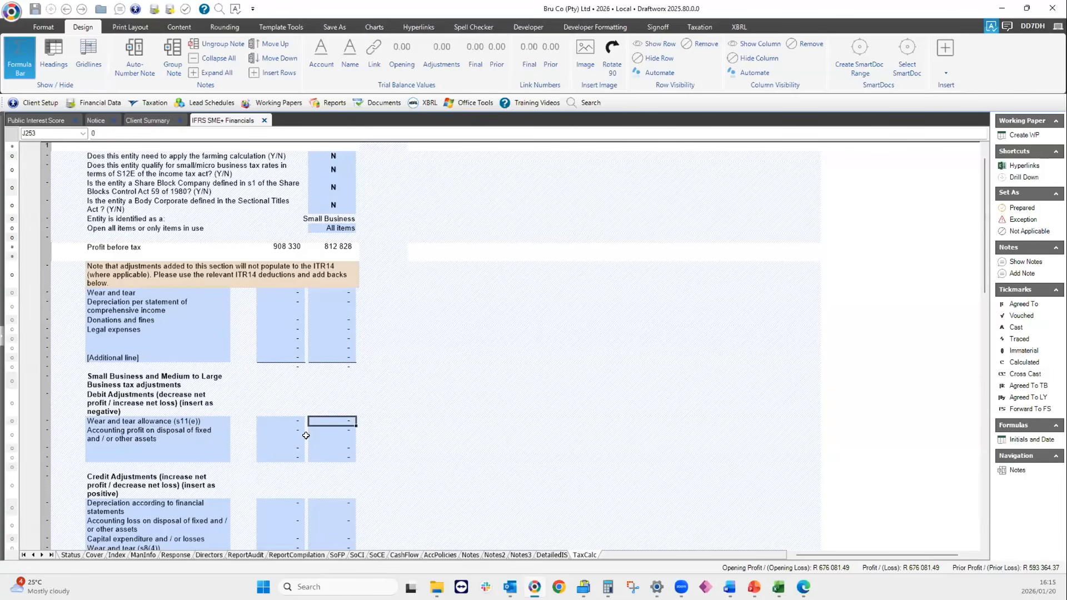
{"action": "scroll", "coordinate": [188, 383], "scroll_direction": "down", "scroll_amount": 1}
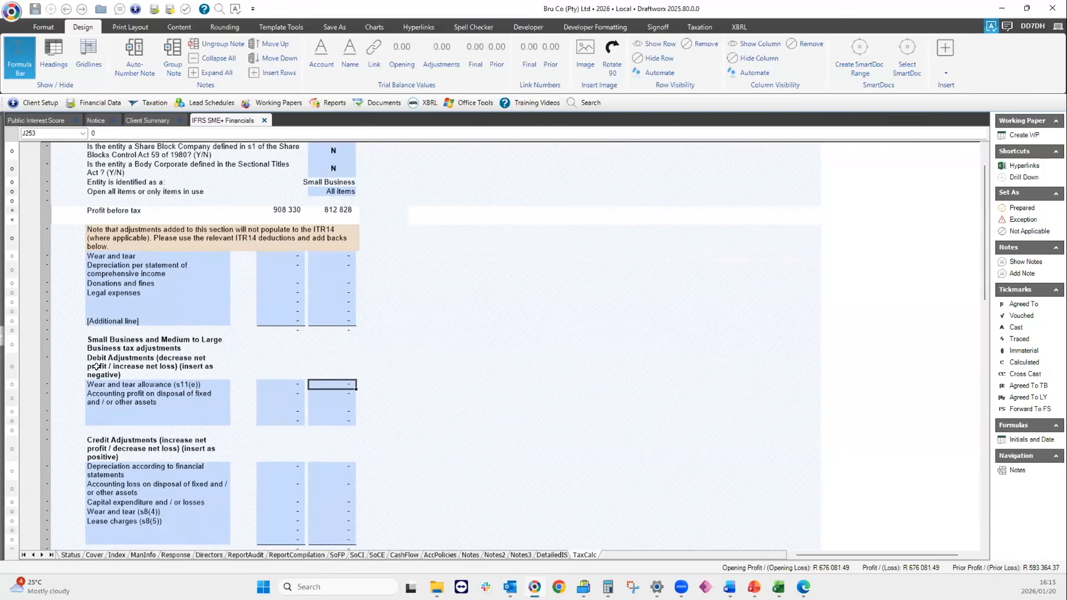
{"action": "scroll", "coordinate": [317, 428], "scroll_direction": "down", "scroll_amount": 4}
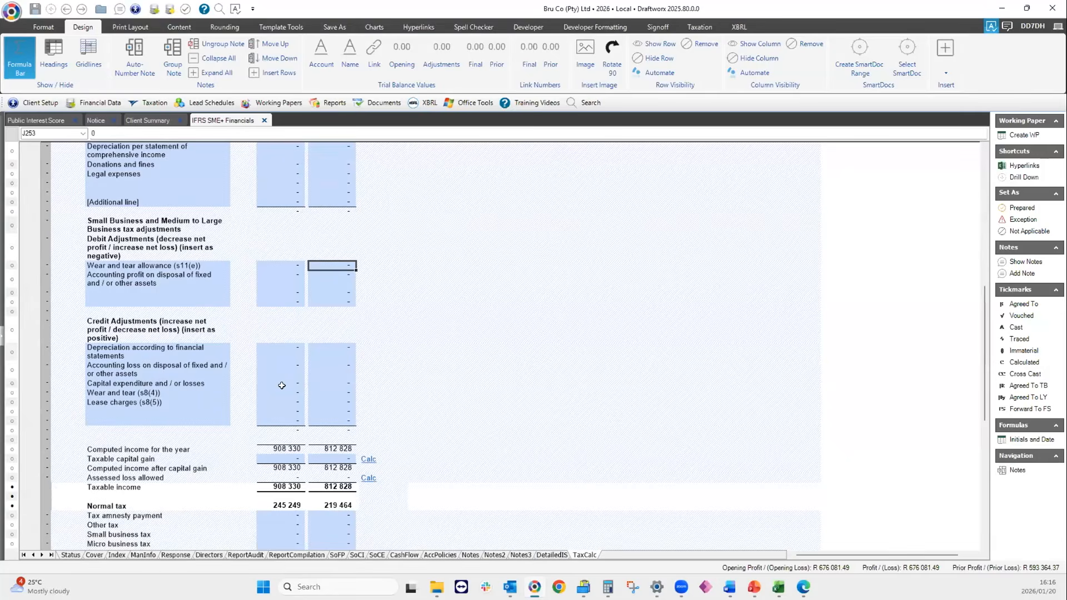
{"action": "scroll", "coordinate": [295, 384], "scroll_direction": "down", "scroll_amount": 18}
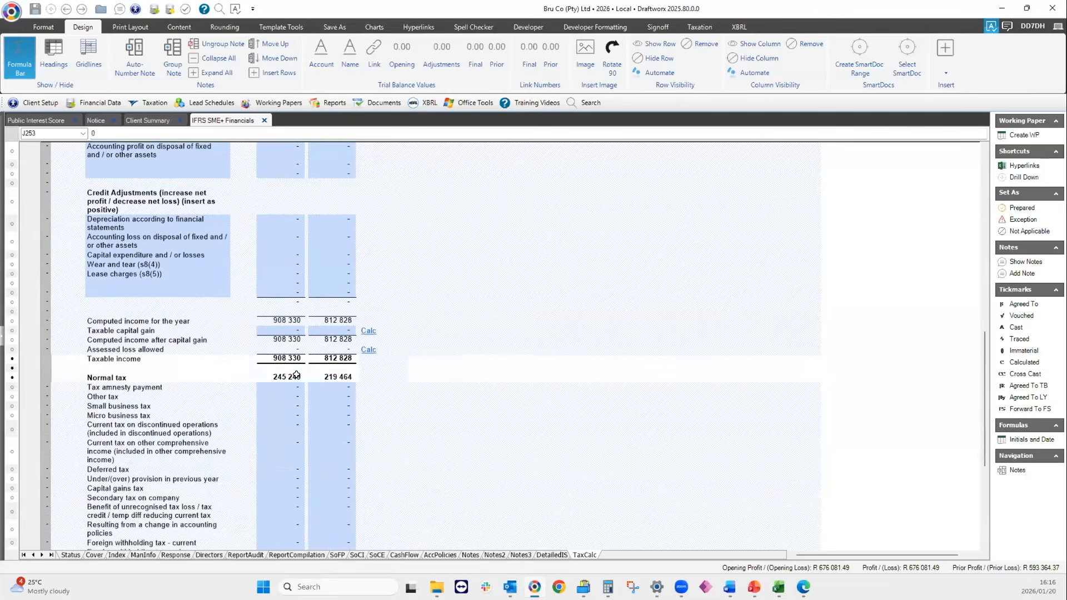
{"action": "scroll", "coordinate": [301, 365], "scroll_direction": "down", "scroll_amount": 2}
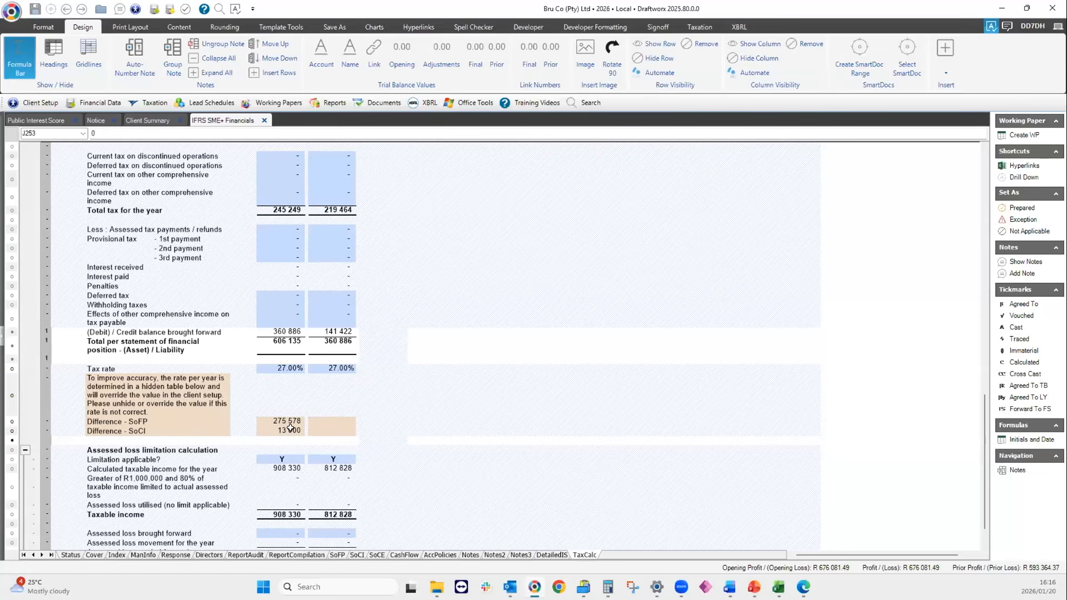
Compare the 2026 normal tax on the TaxCalc sheet with the income tax expense in the Statement of Comprehensive Income
{"action": "scroll", "coordinate": [289, 426], "scroll_direction": "up", "scroll_amount": 10}
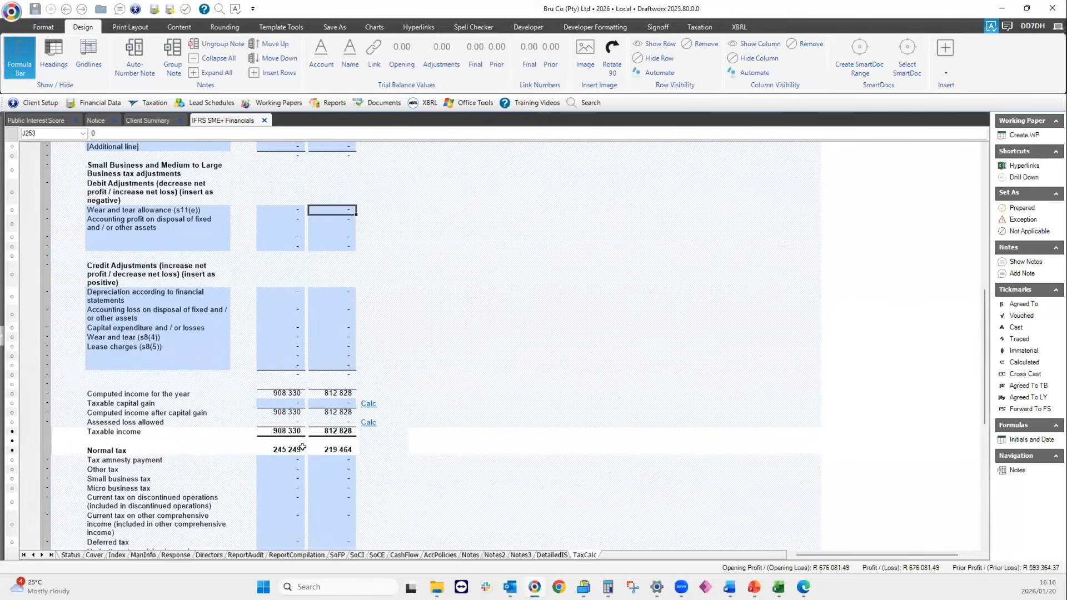
{"action": "left_click", "coordinate": [300, 449]}
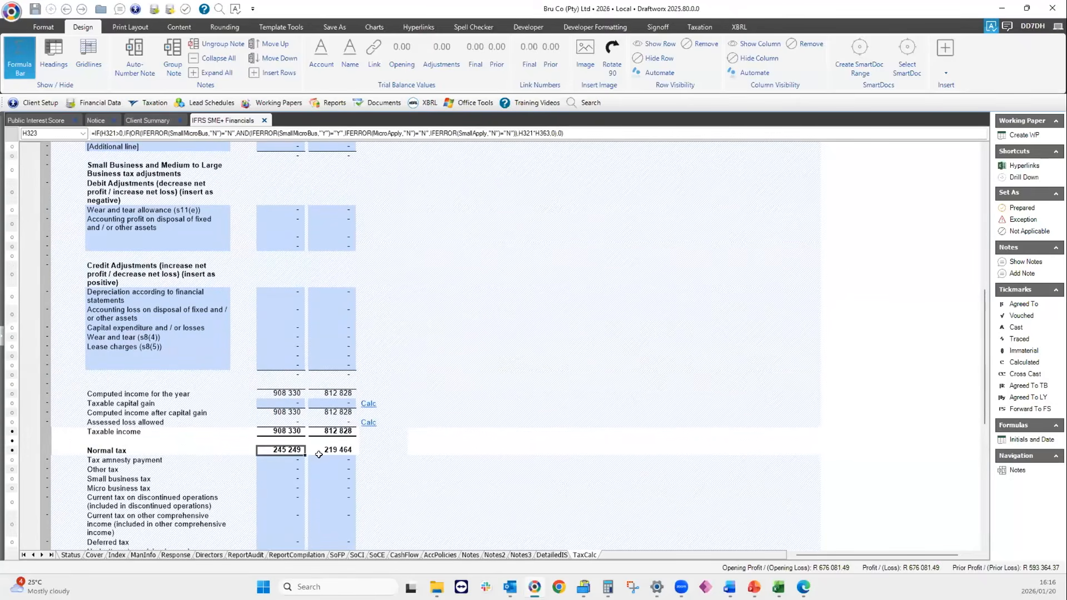
{"action": "left_click", "coordinate": [547, 555]}
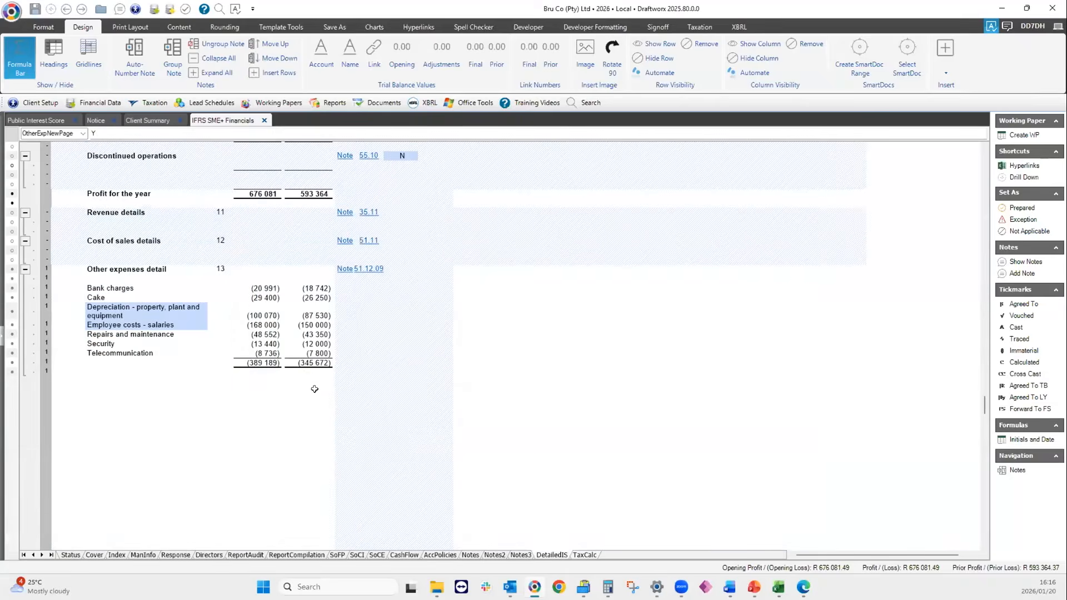
{"action": "left_click", "coordinate": [357, 555]}
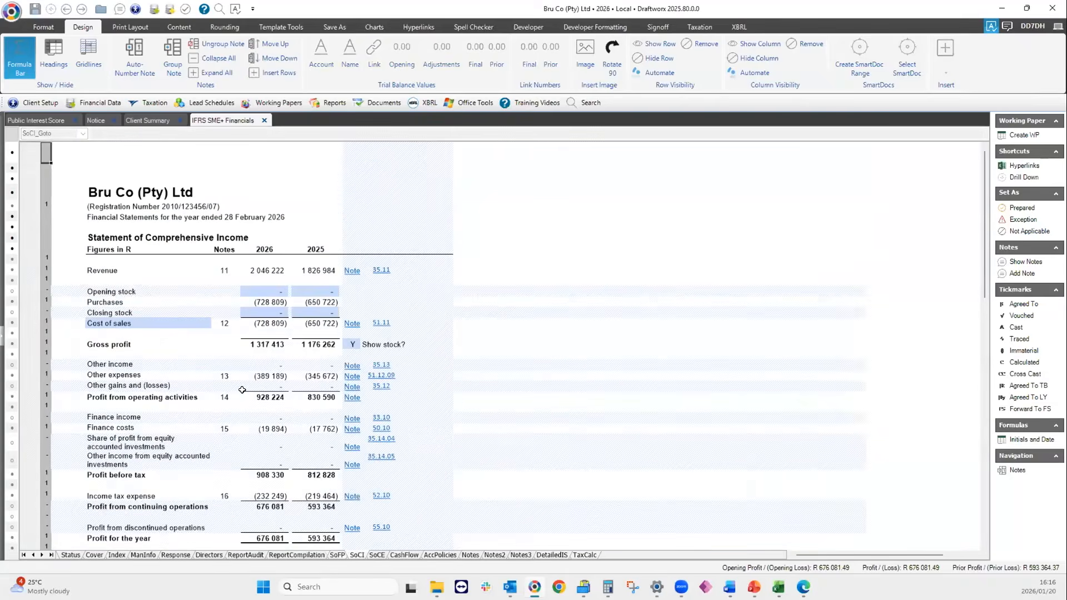
{"action": "scroll", "coordinate": [240, 389], "scroll_direction": "down", "scroll_amount": 3}
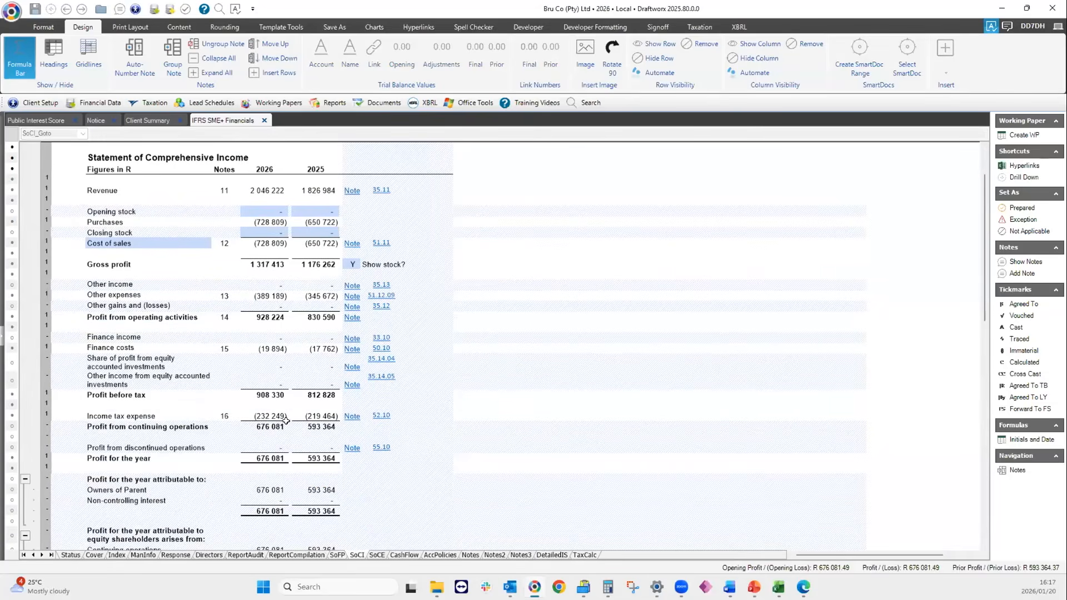
{"action": "left_click", "coordinate": [586, 554]}
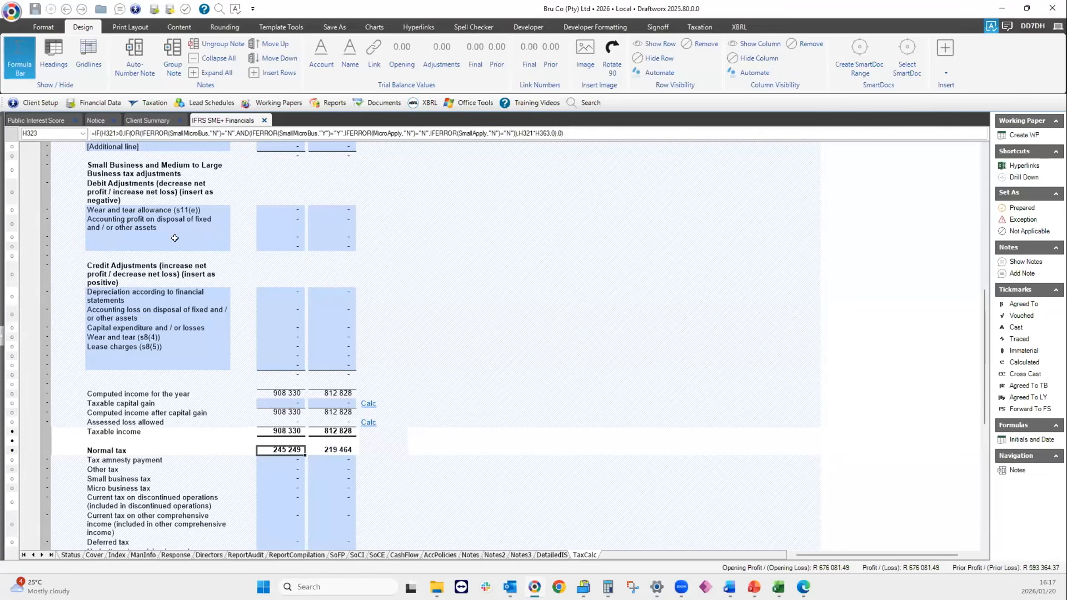
Create a normal adjusting journal entry for 2026 with the description "Correction of taxation"
{"action": "left_click", "coordinate": [90, 104]}
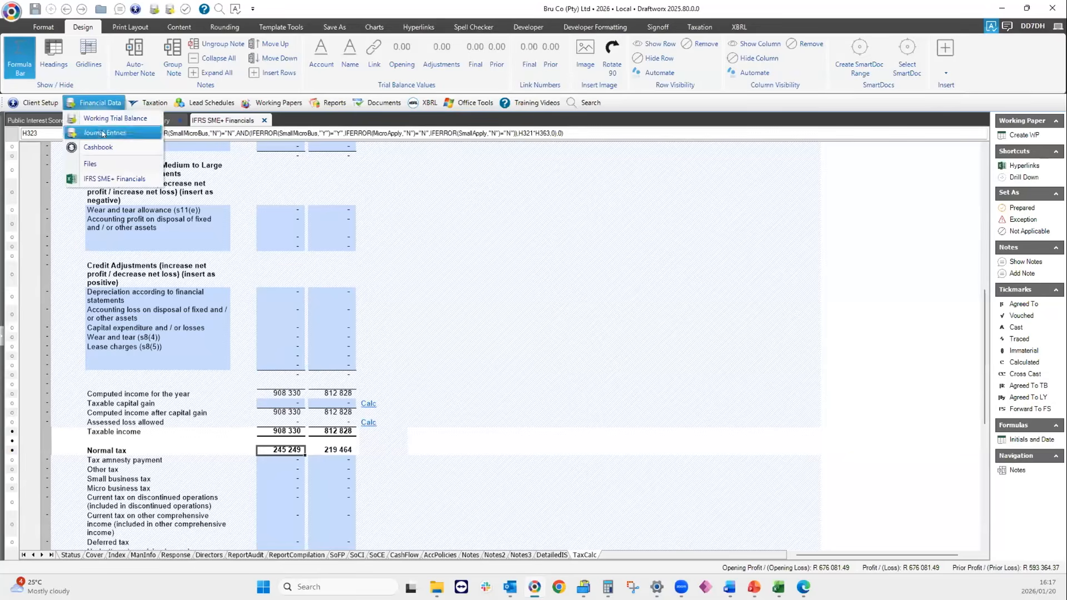
{"action": "left_click", "coordinate": [103, 132]}
{"action": "left_click", "coordinate": [185, 181]}
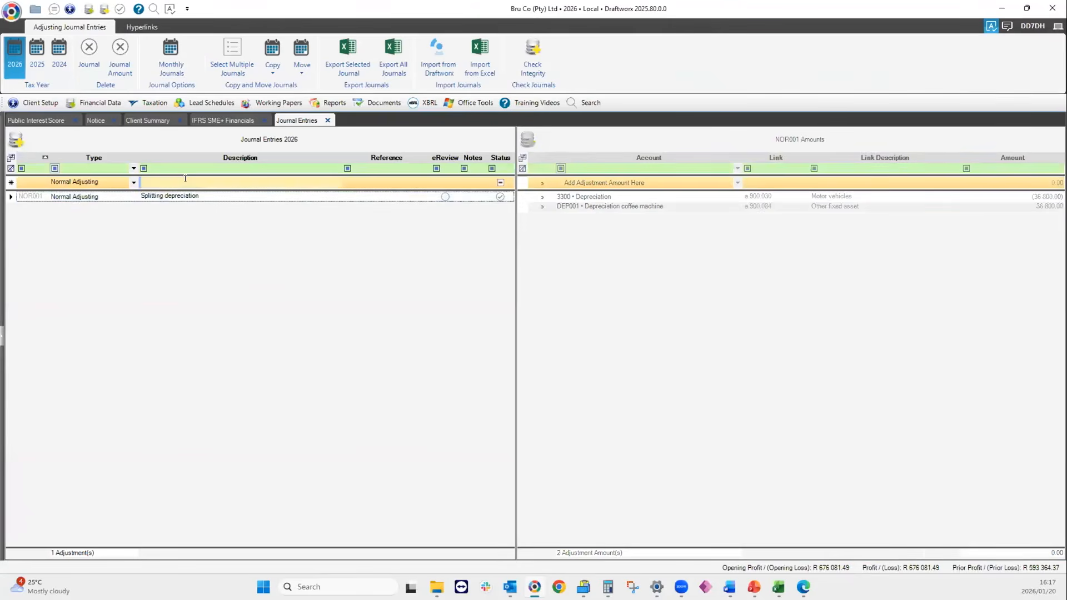
{"action": "type", "text": "Con"}
{"action": "type", "text": "rectio"}
{"action": "type", "text": "n of tha"}
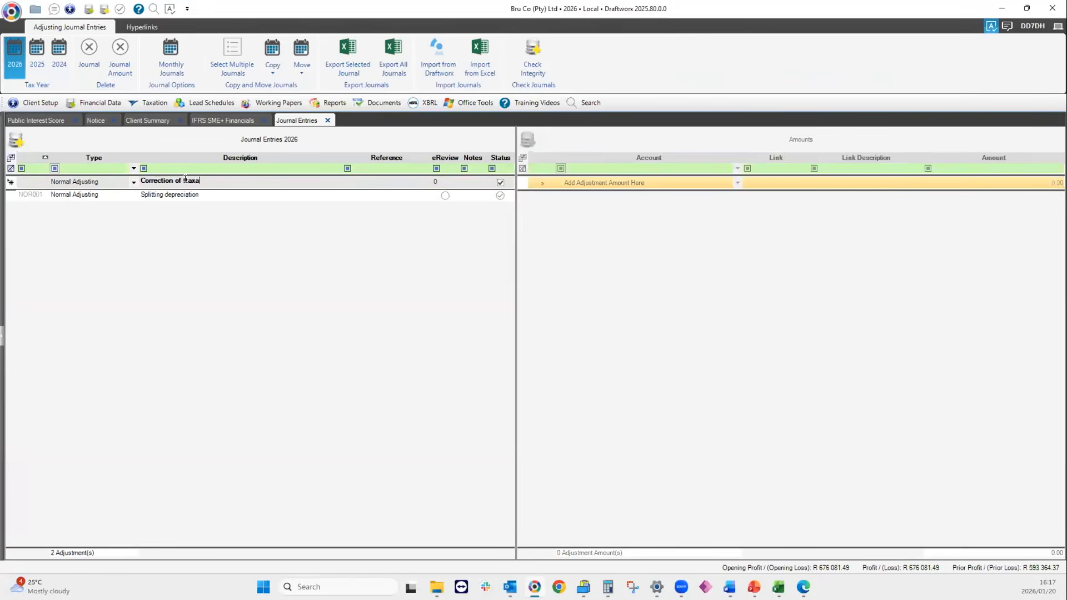
{"action": "key", "text": "BackSpace"}
{"action": "key", "text": "BackSpace"}
{"action": "type", "text": "ARS"}
{"action": "key", "text": "BackSpace"}
{"action": "key", "text": "BackSpace"}
{"action": "key", "text": "BackSpace"}
{"action": "key", "text": "BackSpace"}
{"action": "type", "text": "axation"}
{"action": "key", "text": "Return"}
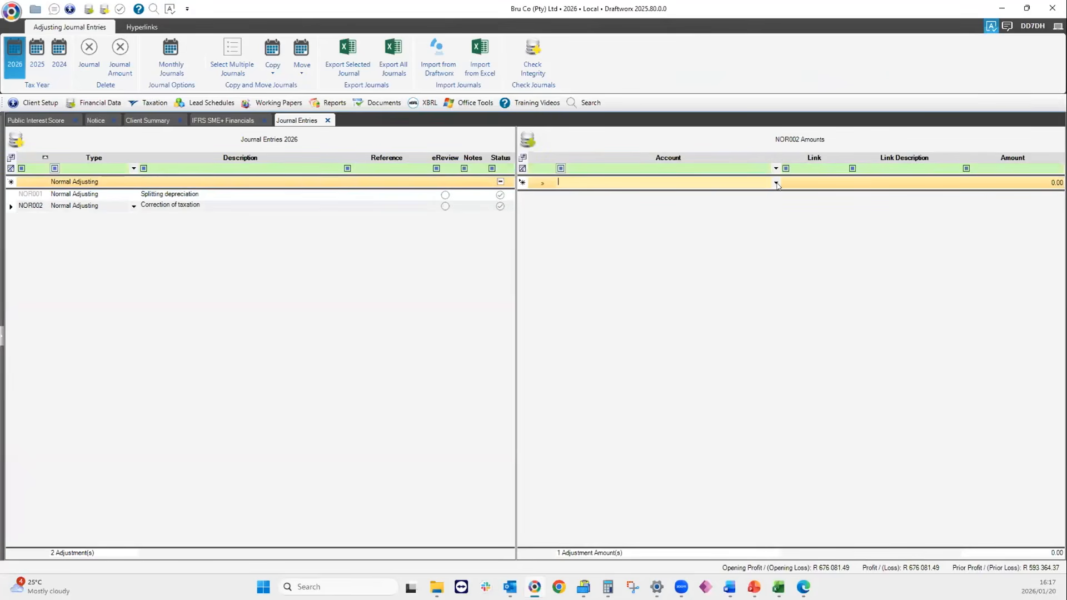
Add an amount of 13 000.00 against the Taxation expense account to the taxation correction journal
{"action": "left_click", "coordinate": [775, 183]}
{"action": "scroll", "coordinate": [689, 249], "scroll_direction": "down", "scroll_amount": 5}
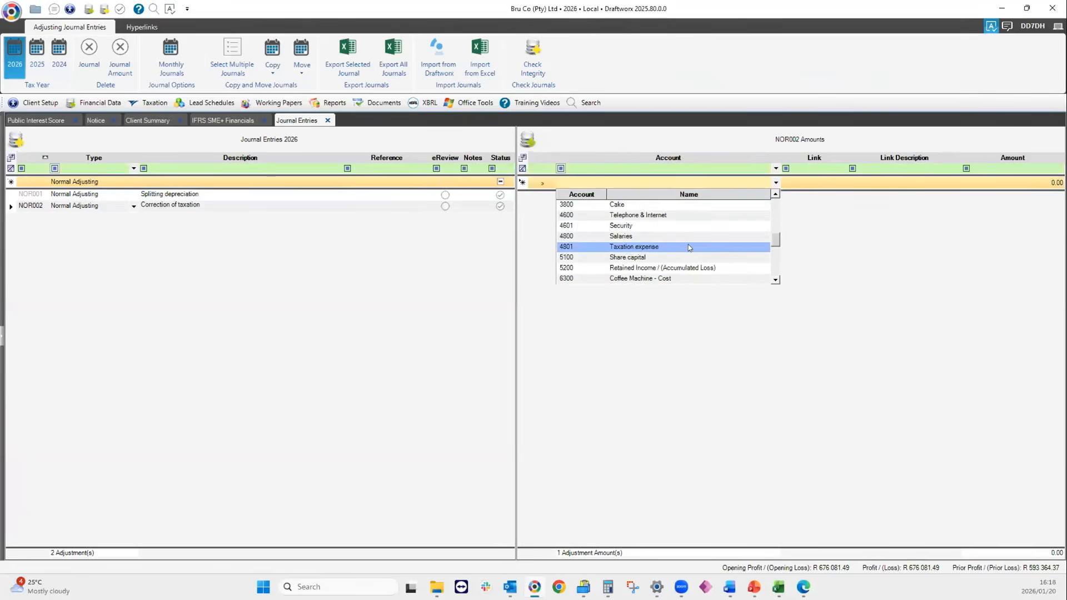
{"action": "left_click", "coordinate": [539, 185]}
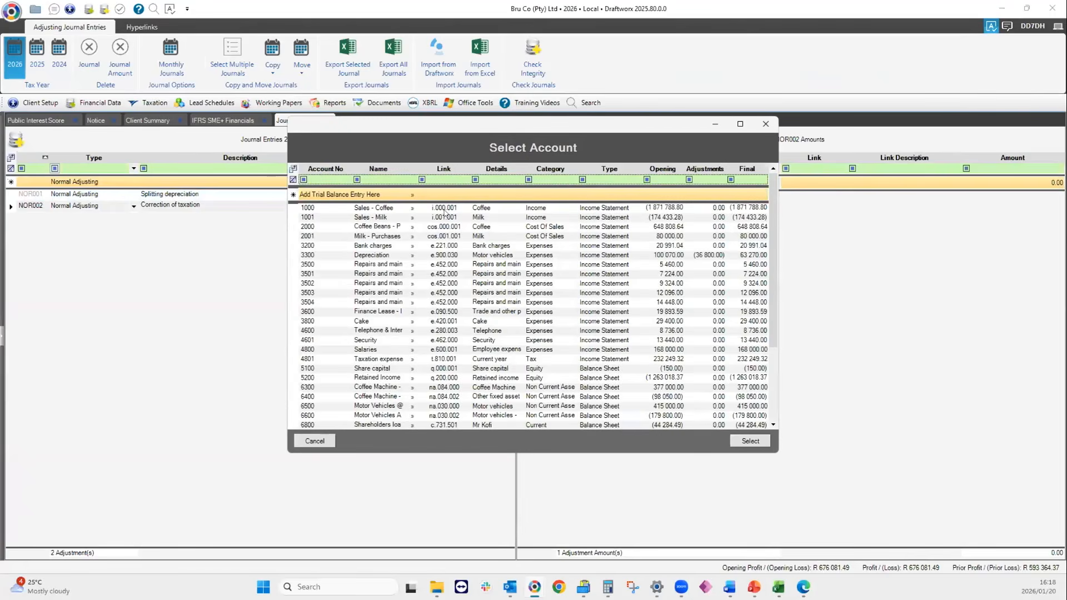
{"action": "left_click", "coordinate": [377, 179]}
{"action": "type", "text": "taxa"}
{"action": "left_click", "coordinate": [392, 209]}
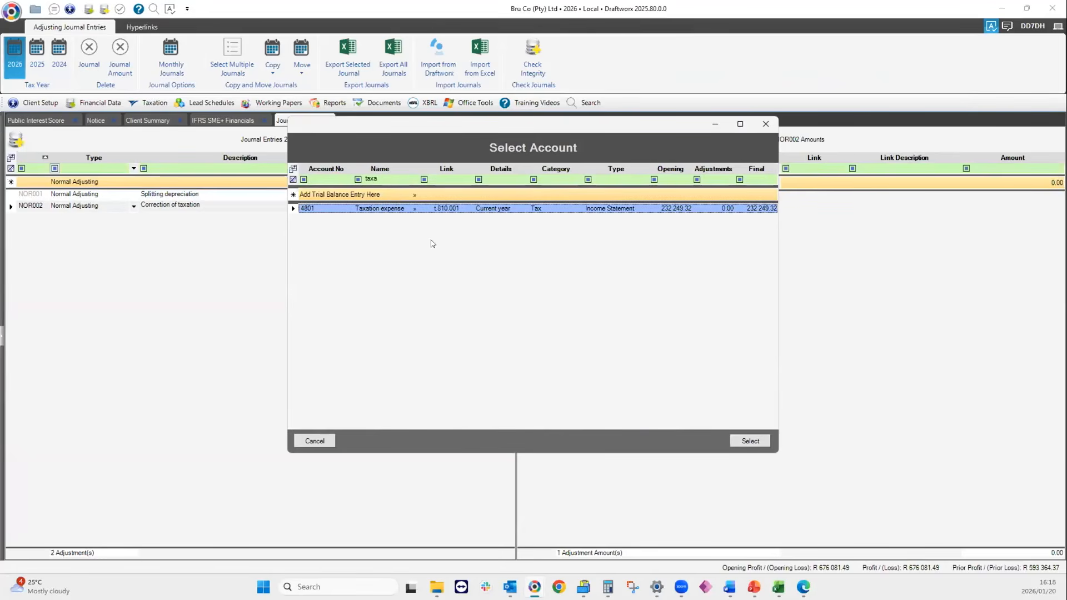
{"action": "left_click", "coordinate": [745, 441]}
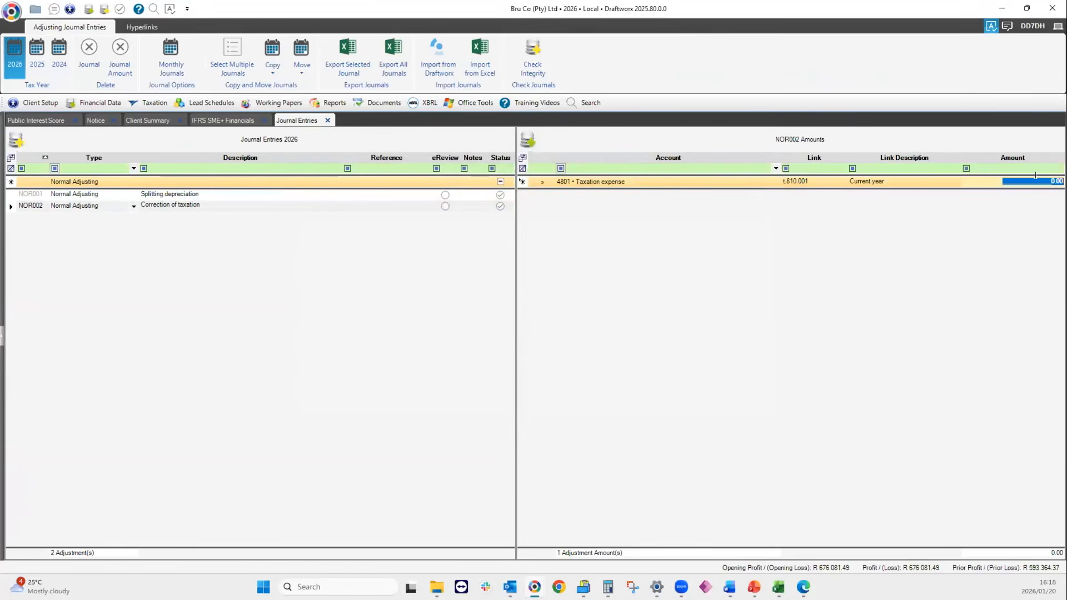
{"action": "type", "text": "3000"}
{"action": "key", "text": "Return"}
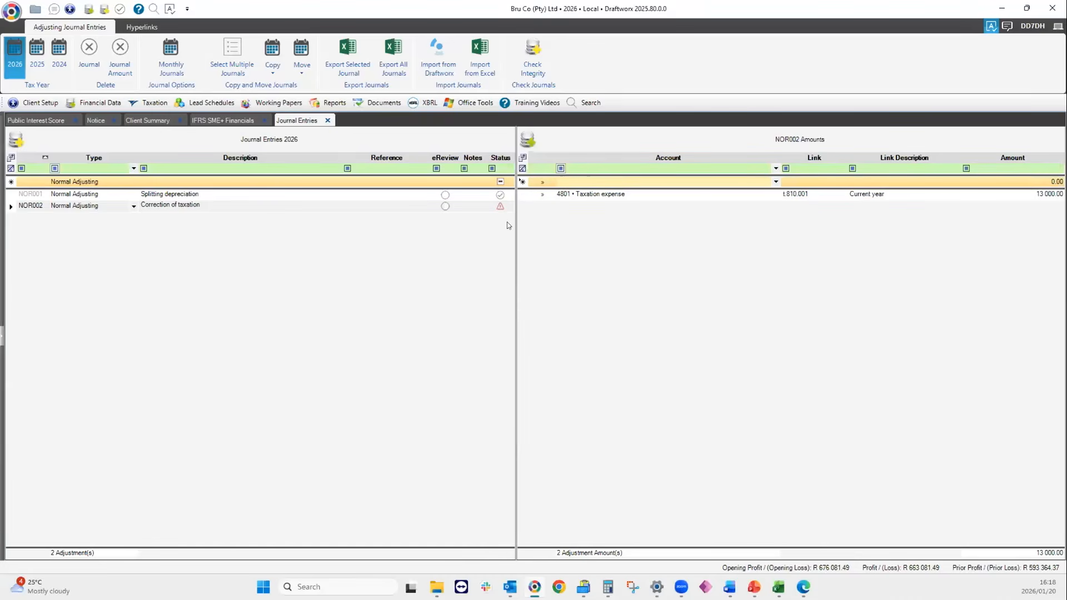
Balance the taxation correction journal with an amount of -13000 against the Tax payables account
{"action": "left_click", "coordinate": [542, 182]}
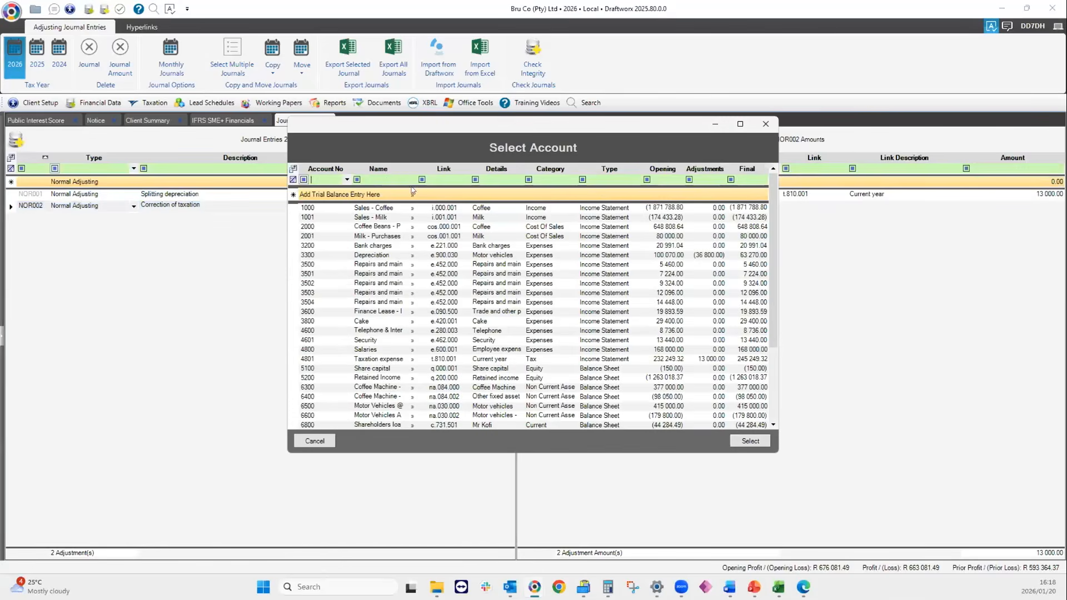
{"action": "left_click", "coordinate": [386, 176]}
{"action": "type", "text": "tax"}
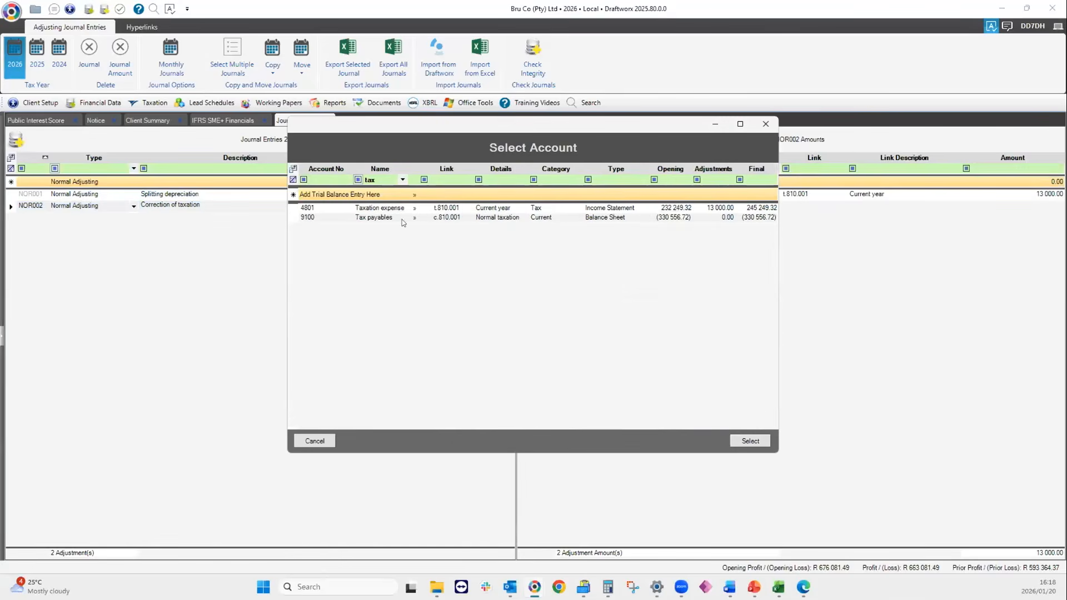
{"action": "double_click", "coordinate": [367, 218]}
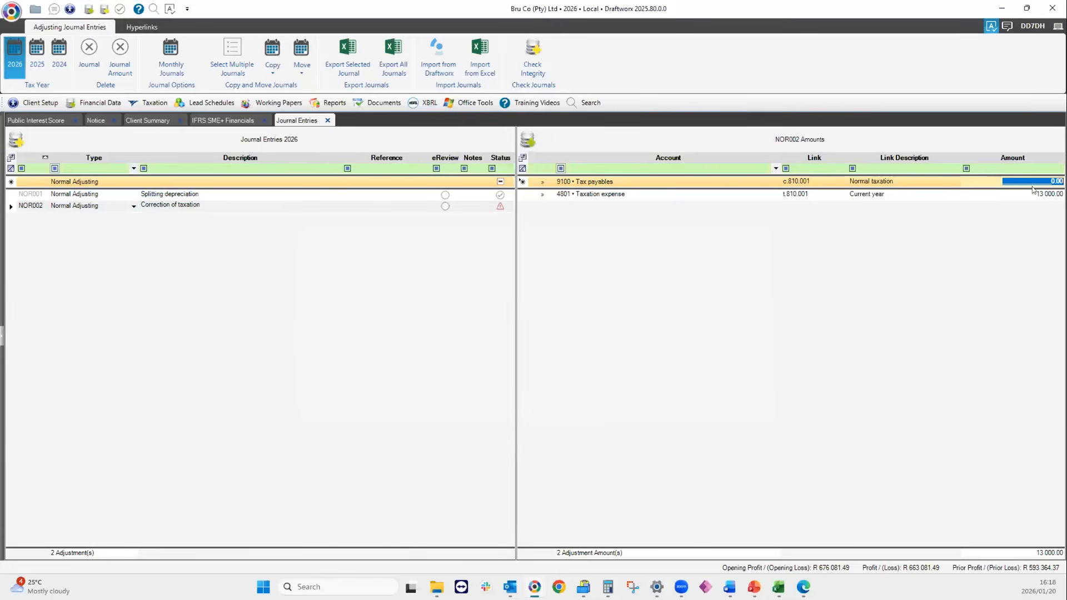
{"action": "left_click", "coordinate": [1037, 180]}
{"action": "type", "text": "-13000"}
{"action": "key", "text": "Return"}
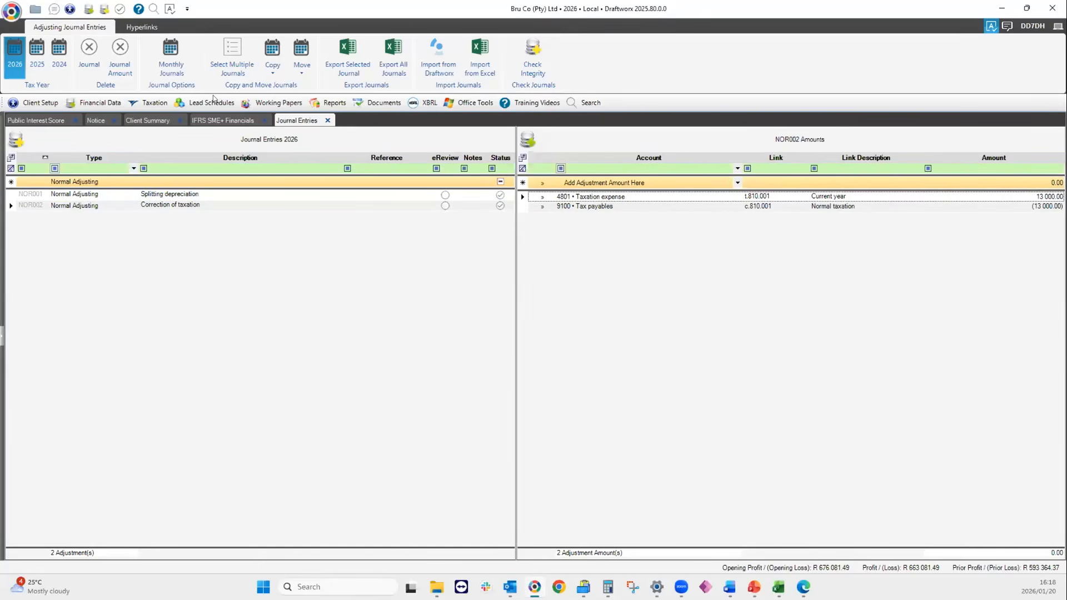
Recheck the TaxCalc difference lines in the financials, and compare the total tax liability with current tax liabilities on the SoFP sheet
{"action": "left_click", "coordinate": [219, 121]}
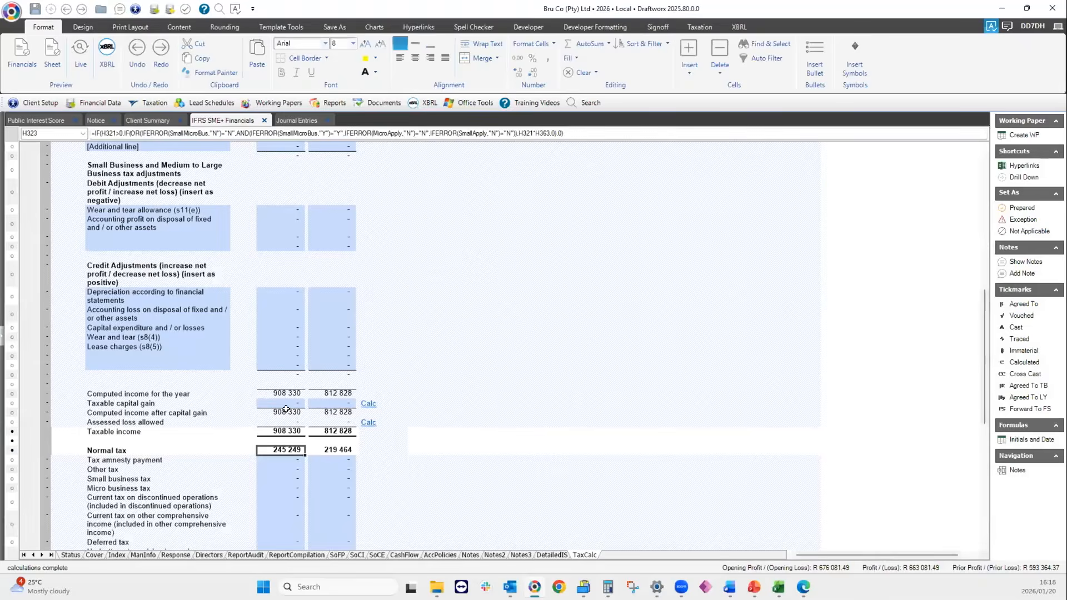
{"action": "scroll", "coordinate": [288, 411], "scroll_direction": "down", "scroll_amount": 10}
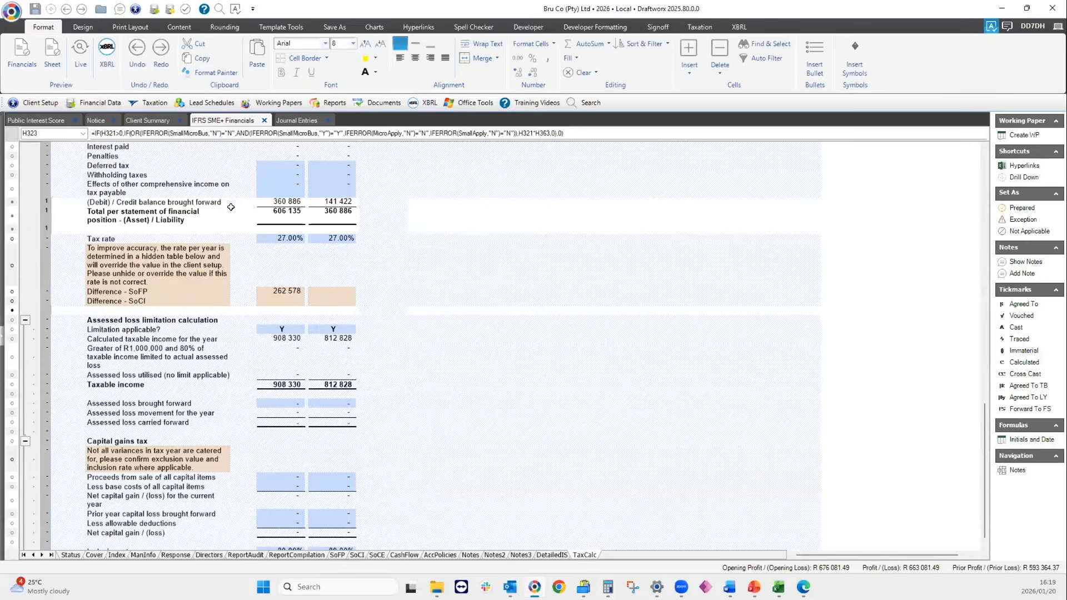
{"action": "left_click", "coordinate": [284, 214]}
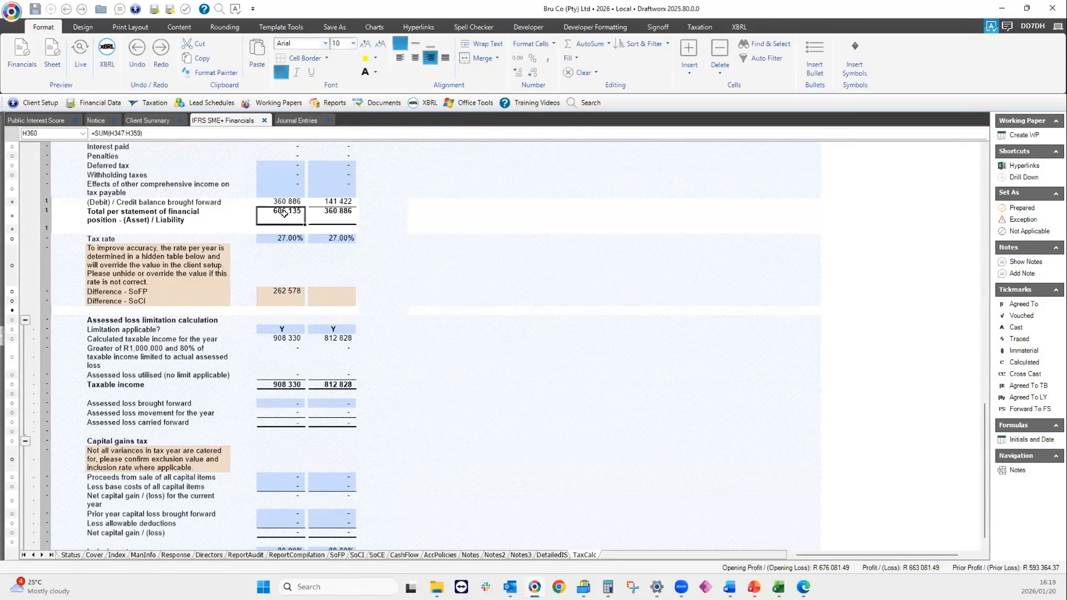
{"action": "left_click", "coordinate": [337, 554]}
{"action": "scroll", "coordinate": [253, 346], "scroll_direction": "down", "scroll_amount": 13}
{"action": "scroll", "coordinate": [256, 349], "scroll_direction": "down", "scroll_amount": 15}
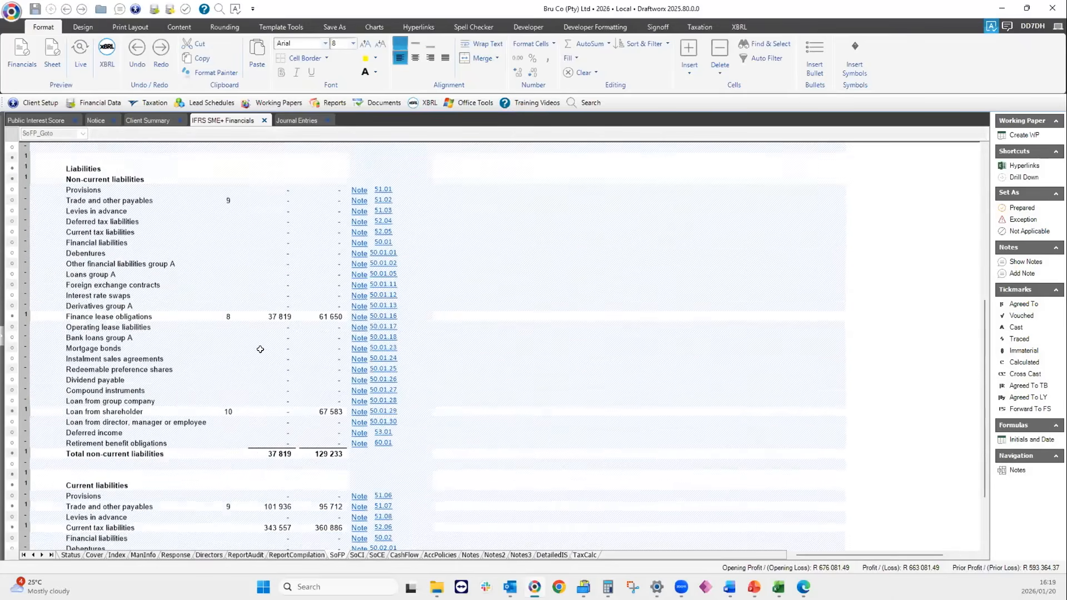
{"action": "scroll", "coordinate": [260, 348], "scroll_direction": "down", "scroll_amount": 11}
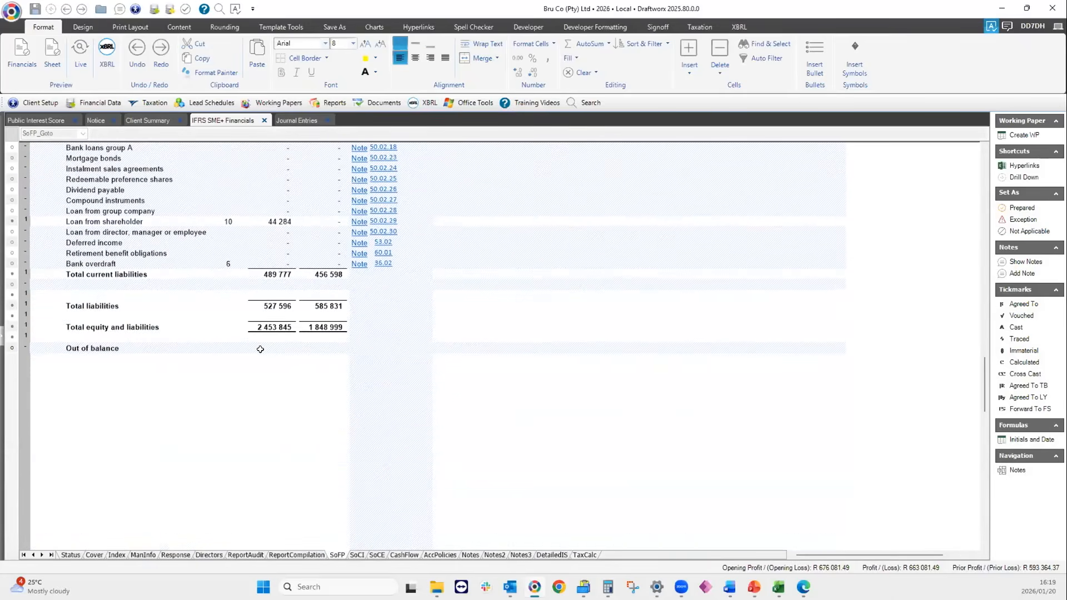
{"action": "scroll", "coordinate": [260, 349], "scroll_direction": "up", "scroll_amount": 4}
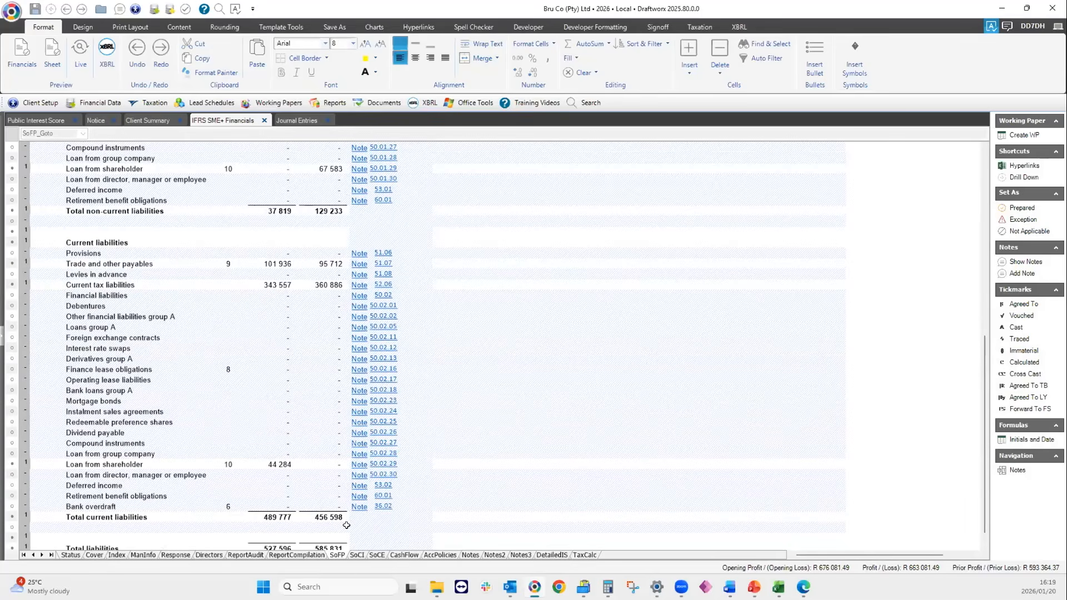
{"action": "left_click", "coordinate": [577, 555]}
{"action": "scroll", "coordinate": [287, 293], "scroll_direction": "up", "scroll_amount": 4}
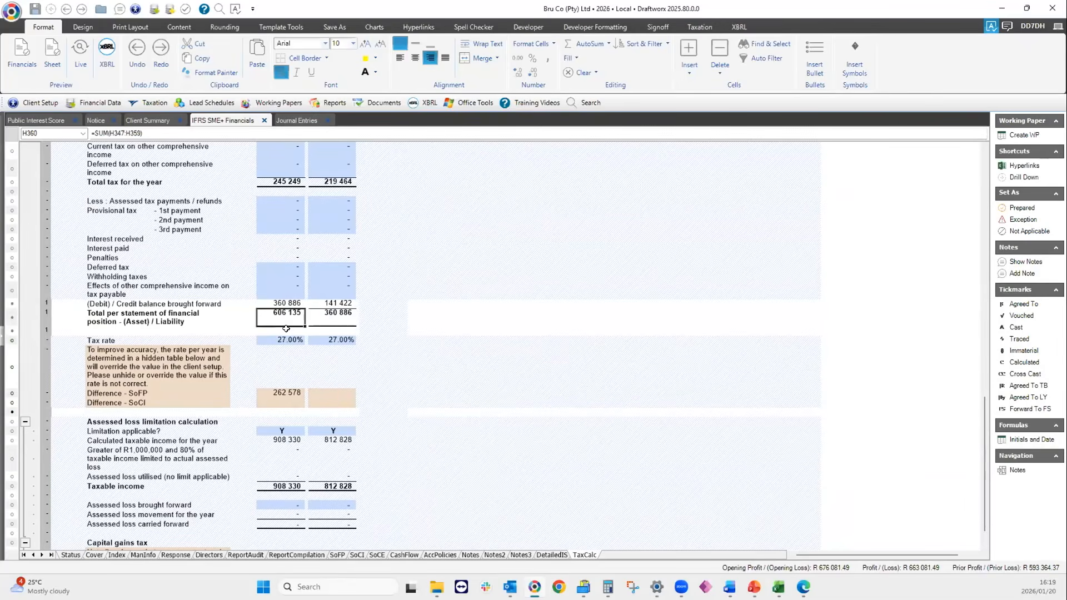
Examine the 2026 assessed tax payment and provisional tax payment cells on the TaxCalc sheet
{"action": "left_click", "coordinate": [277, 207]}
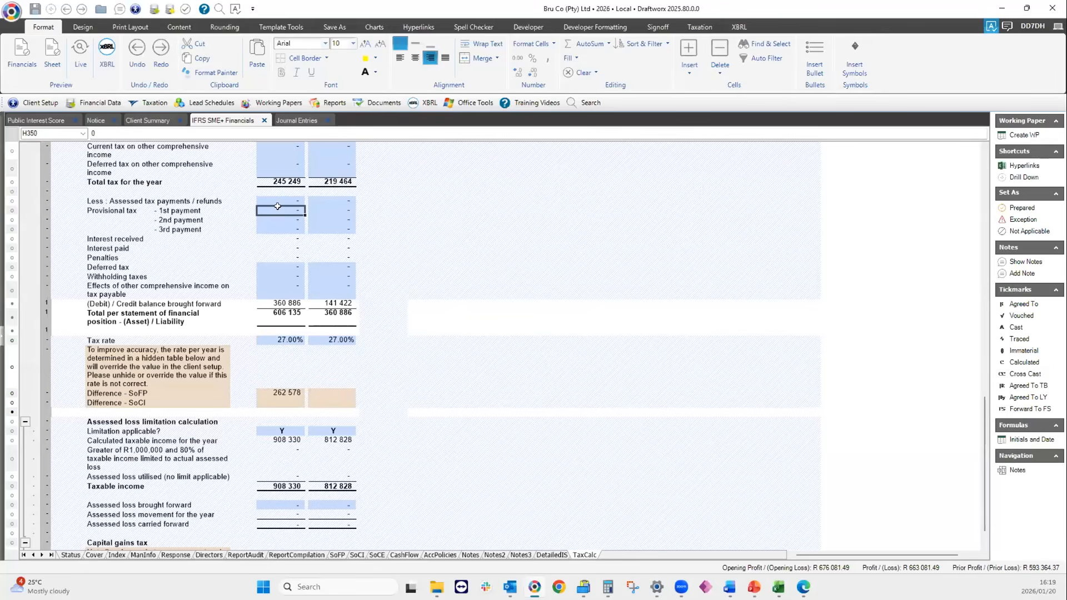
{"action": "key", "text": "Up"}
{"action": "key", "text": "Down"}
{"action": "key", "text": "Down"}
{"action": "key", "text": "Up"}
{"action": "key", "text": "Down"}
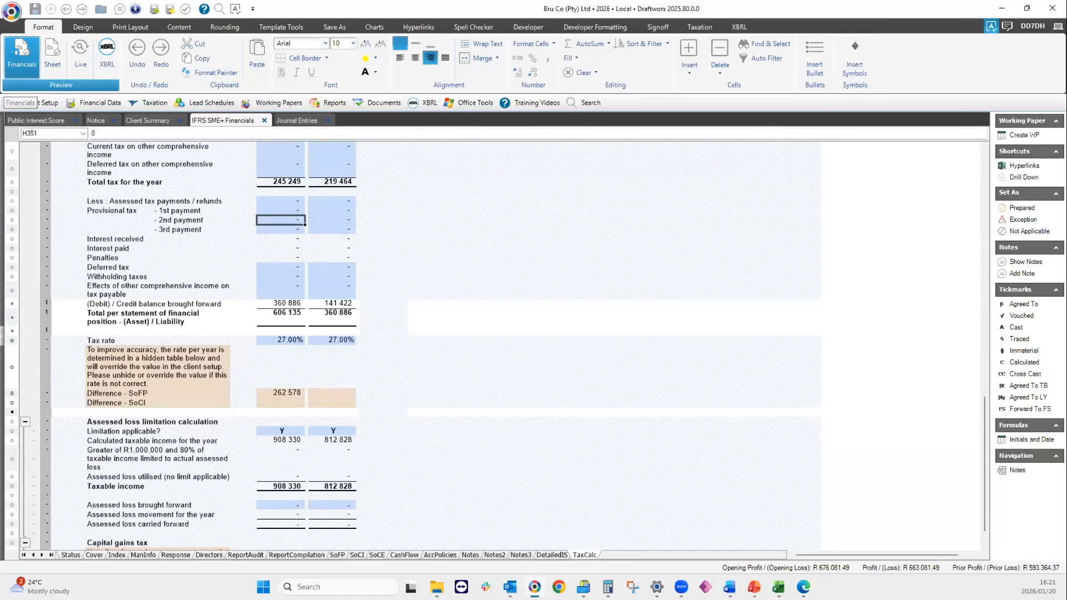
Generate a print preview of the complete IFRS SME+ financial statements
{"action": "left_click", "coordinate": [21, 61]}
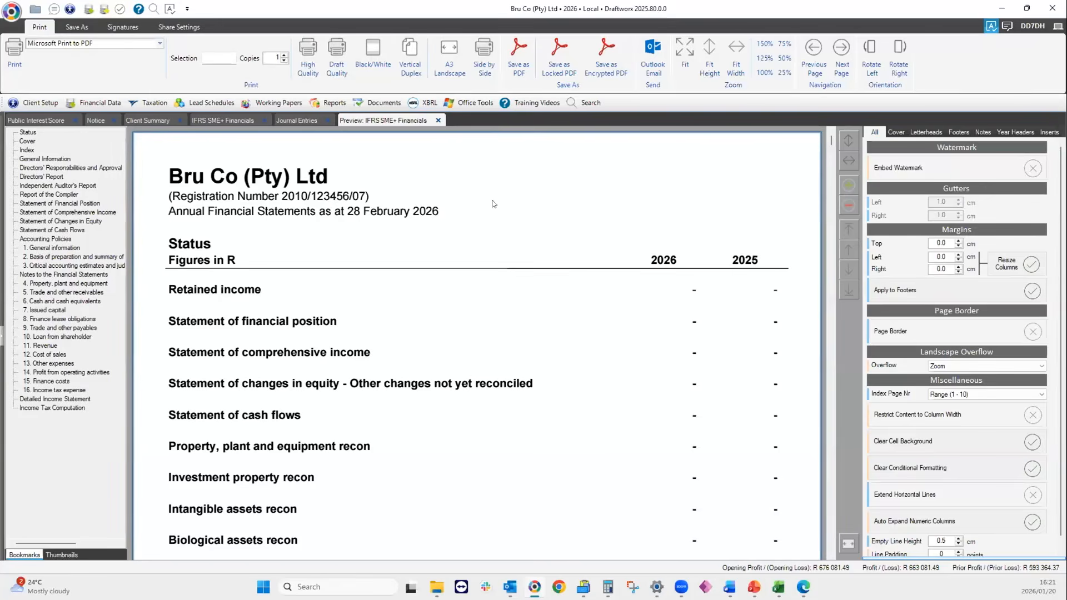
Import the Audit Report 2026 PDF from the Bru Co folder into the client's Financial Data section
{"action": "left_click", "coordinate": [474, 104]}
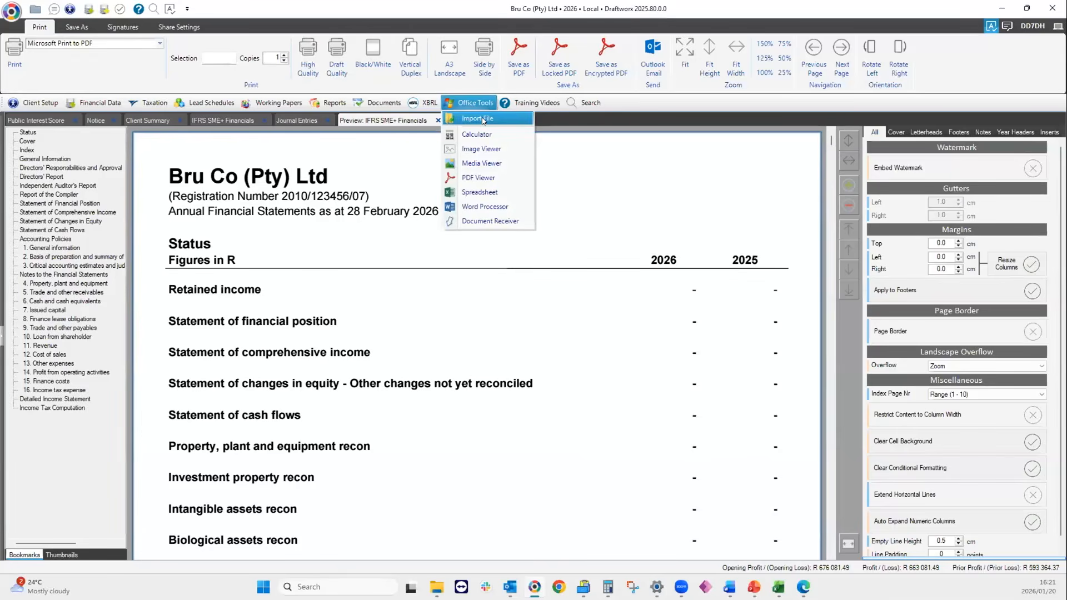
{"action": "left_click", "coordinate": [482, 119]}
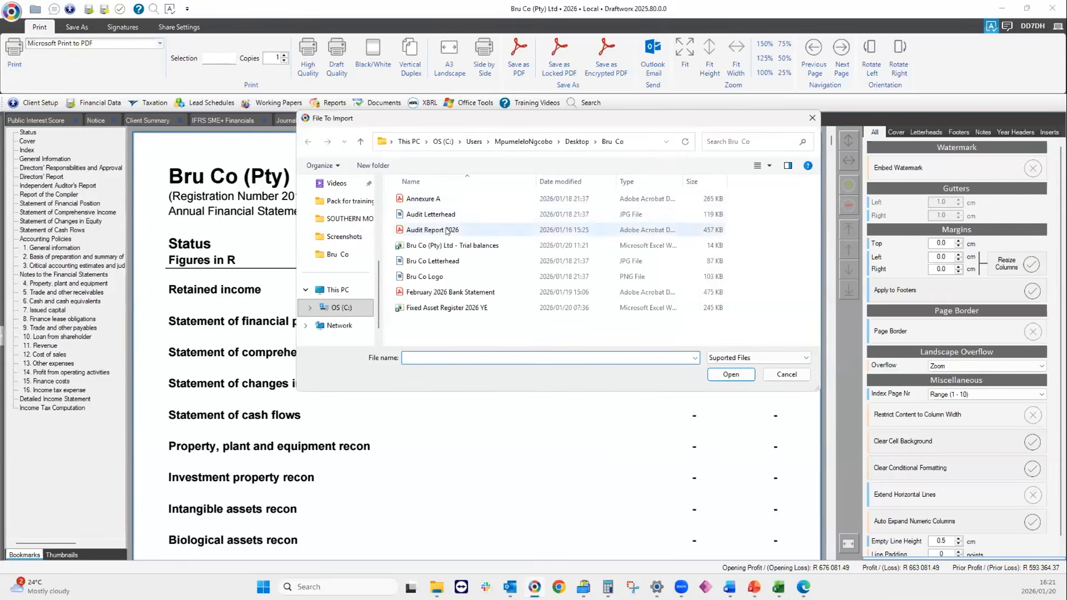
{"action": "left_click", "coordinate": [446, 230]}
{"action": "left_click", "coordinate": [716, 377]}
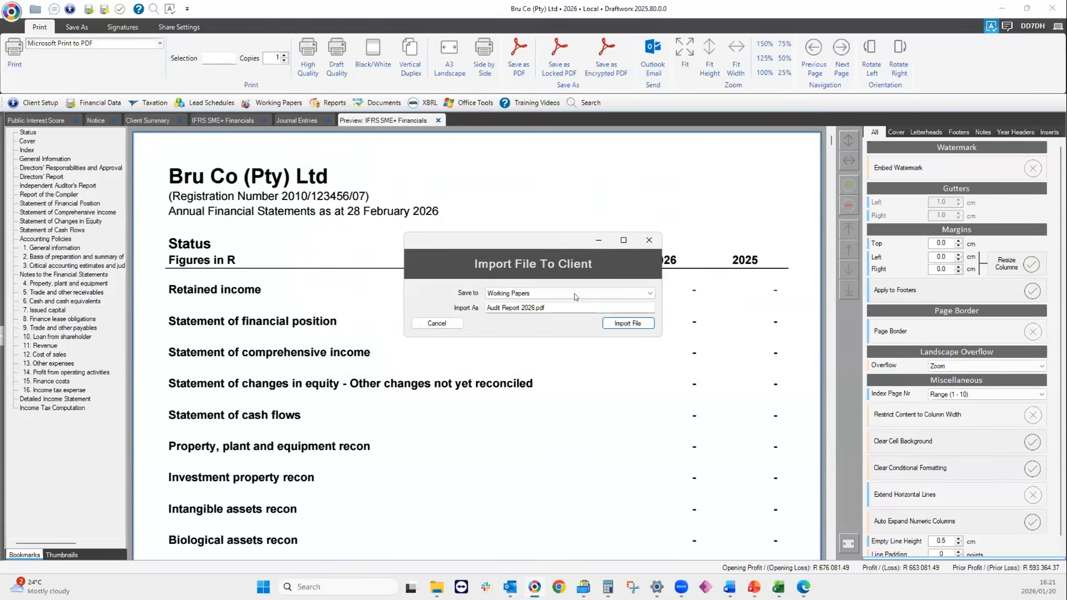
{"action": "left_click", "coordinate": [627, 294]}
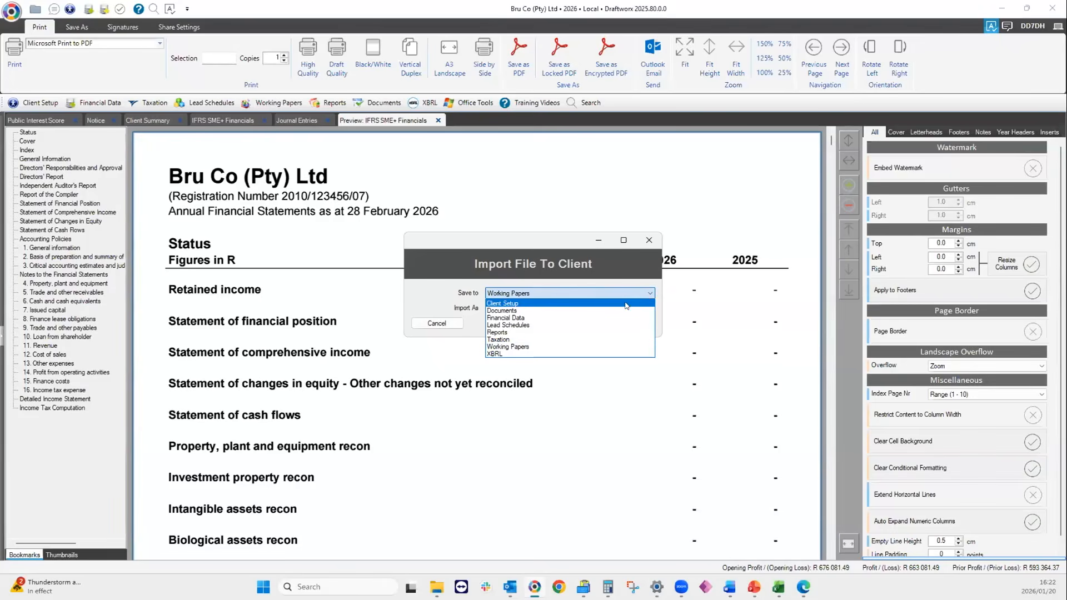
{"action": "left_click", "coordinate": [566, 317]}
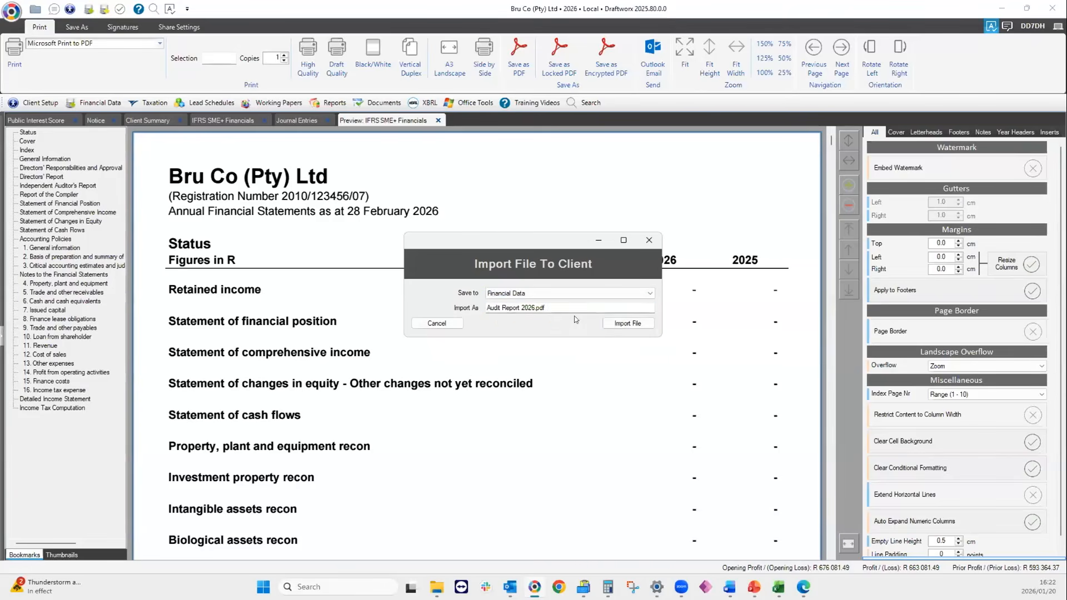
{"action": "left_click", "coordinate": [628, 324]}
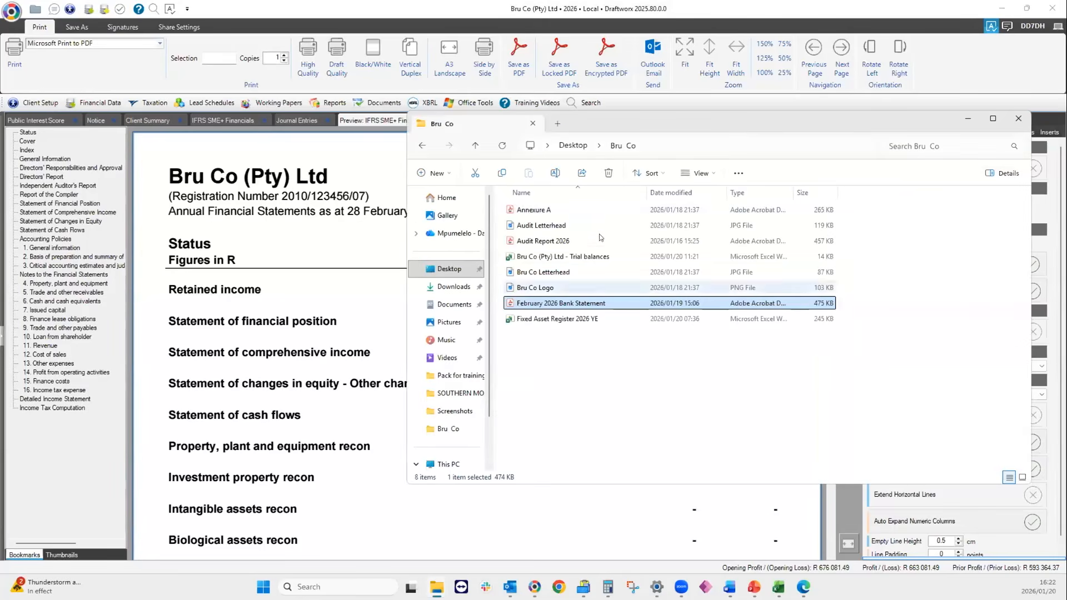
Add the Annexure A PDF from the Bru Co folder to the client's Financial Data files
{"action": "left_click", "coordinate": [555, 211], "text": "ctrl"}
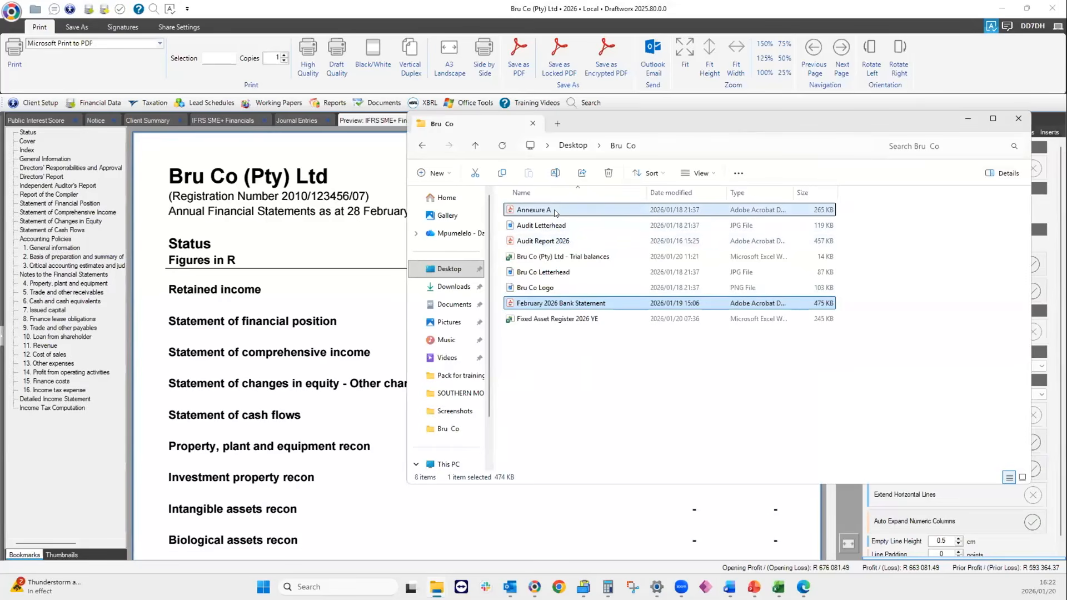
{"action": "left_click", "coordinate": [535, 211]}
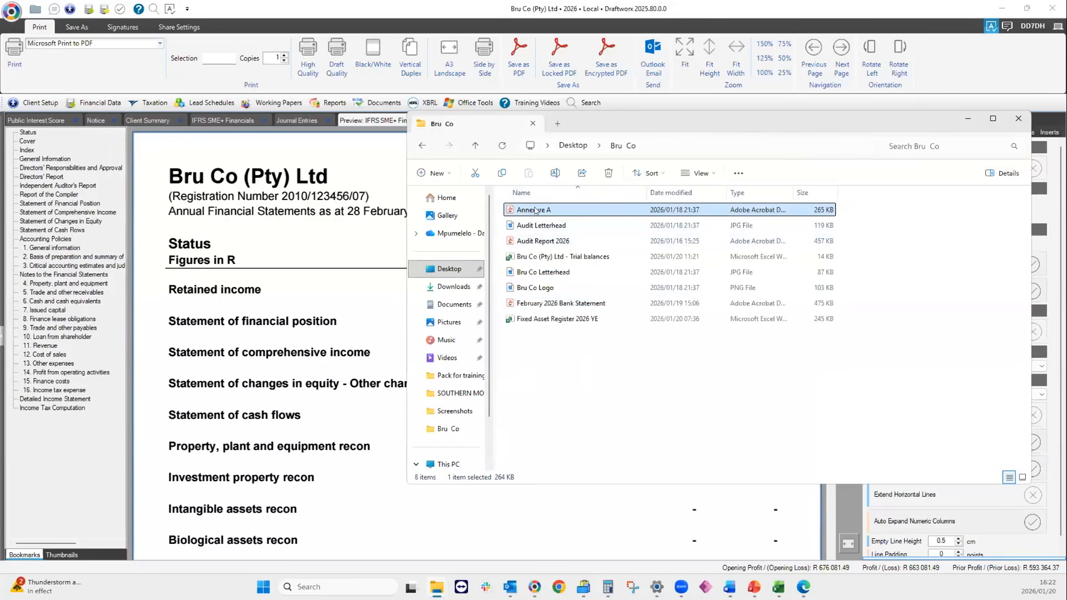
{"action": "left_click_drag", "start_coordinate": [535, 211], "coordinate": [97, 103]}
{"action": "left_click", "coordinate": [85, 103]}
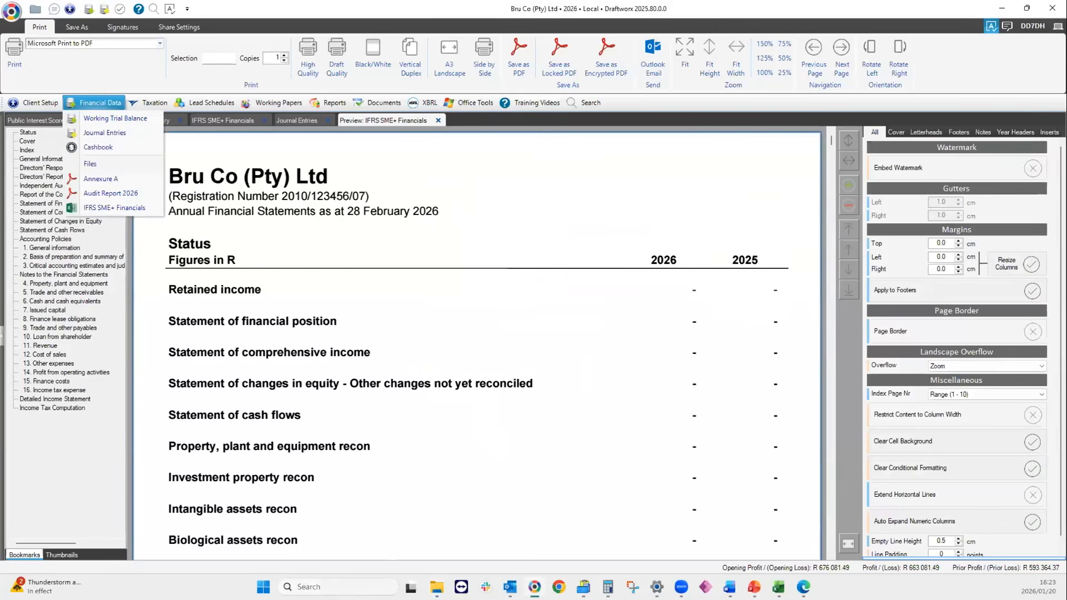
Copy the February 2026 Bank Statement PDF from the Bru Co folder in File Explorer
{"action": "left_click", "coordinate": [437, 587]}
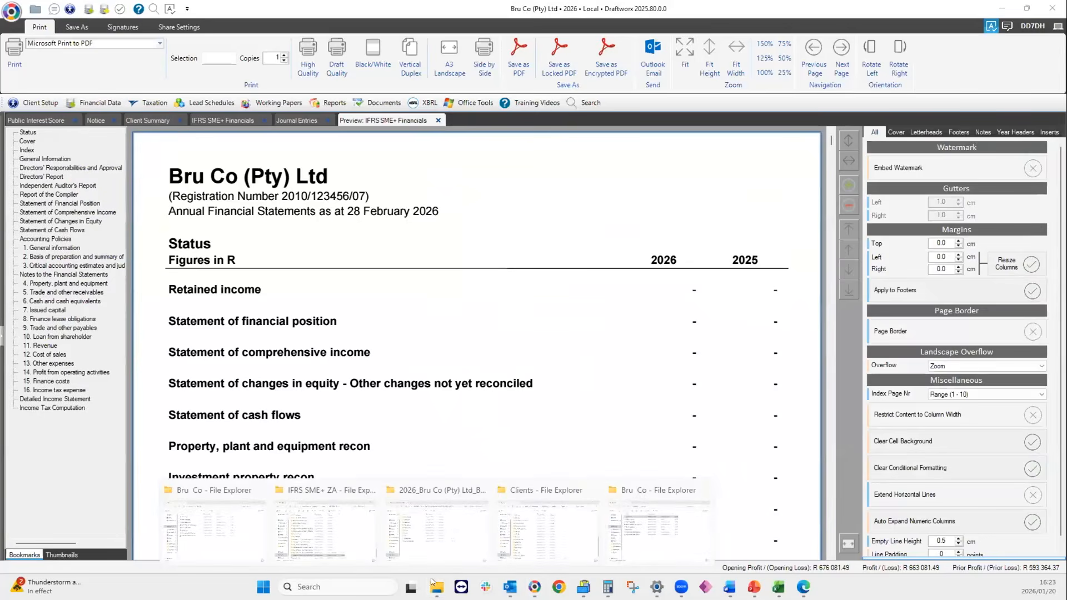
{"action": "left_click", "coordinate": [626, 518]}
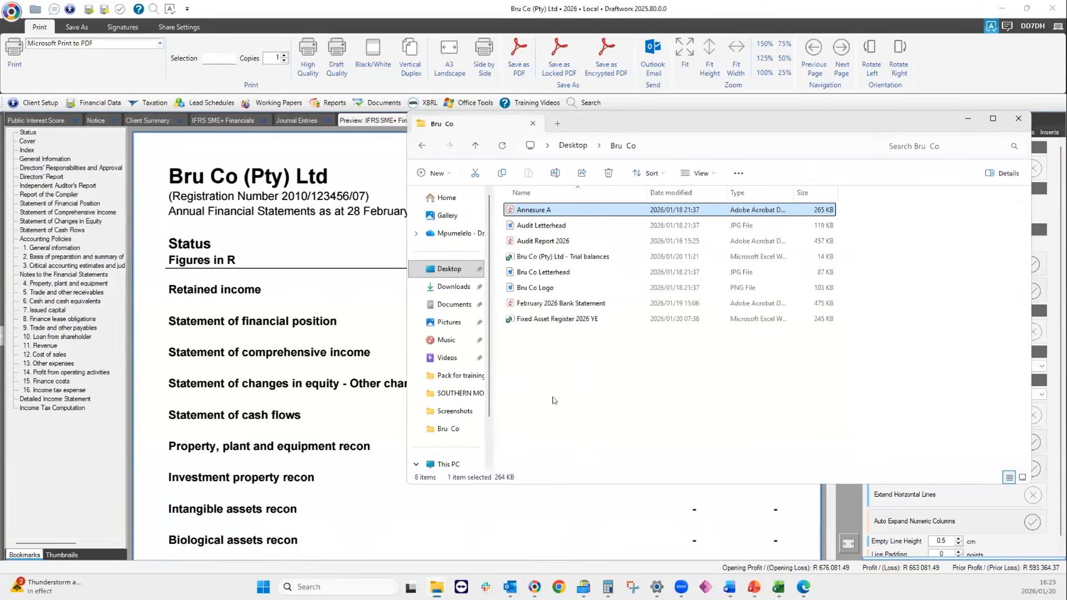
{"action": "left_click", "coordinate": [552, 306]}
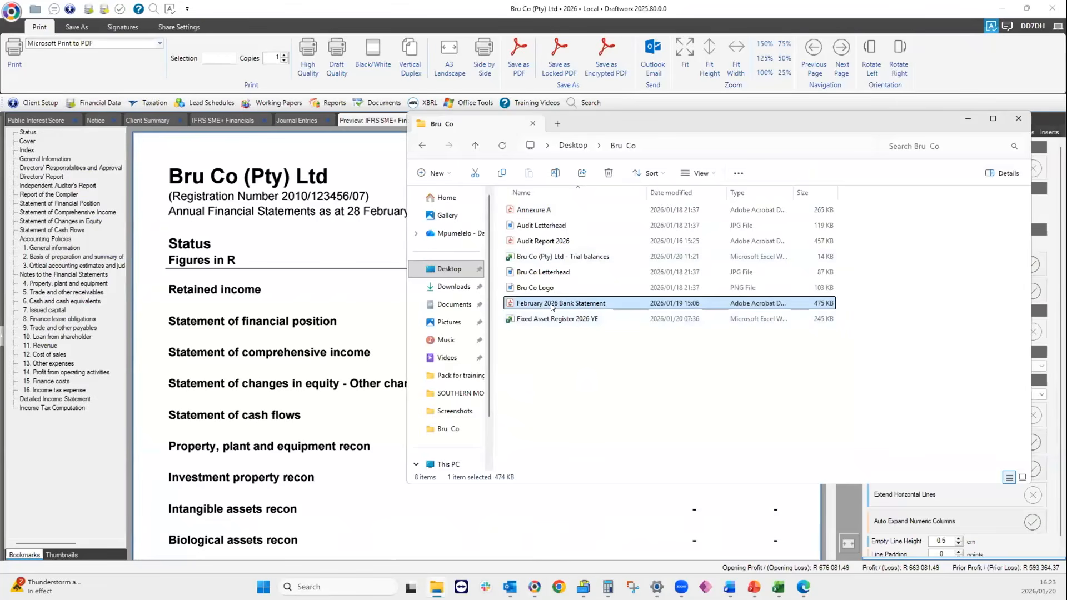
{"action": "right_click", "coordinate": [552, 305]}
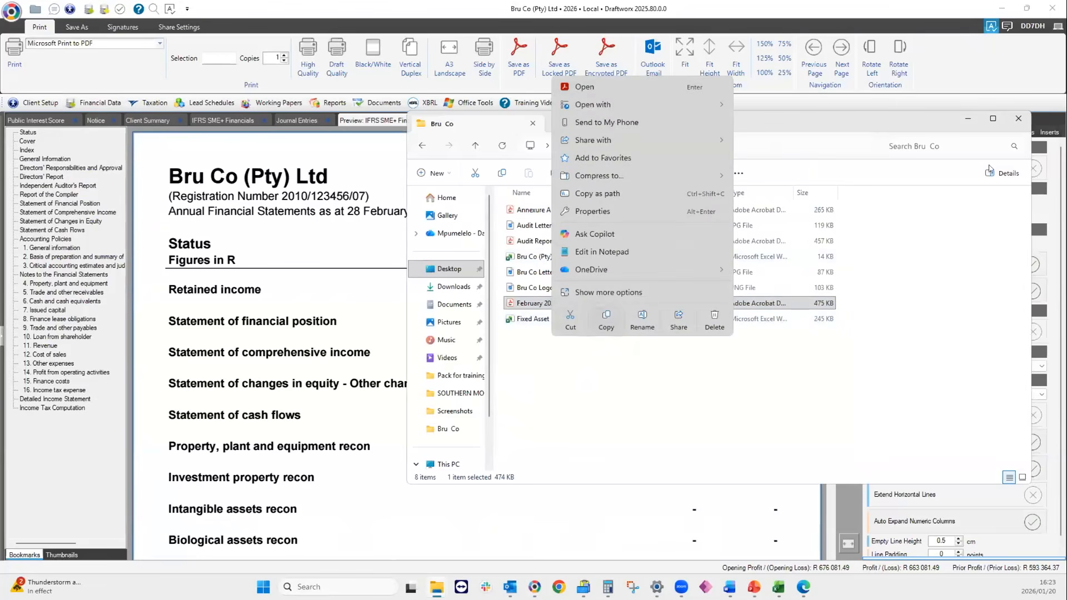
{"action": "left_click", "coordinate": [602, 316]}
Paste the copied bank statement into the client's Documents files in Draftworx and check the file list
{"action": "left_click", "coordinate": [431, 95]}
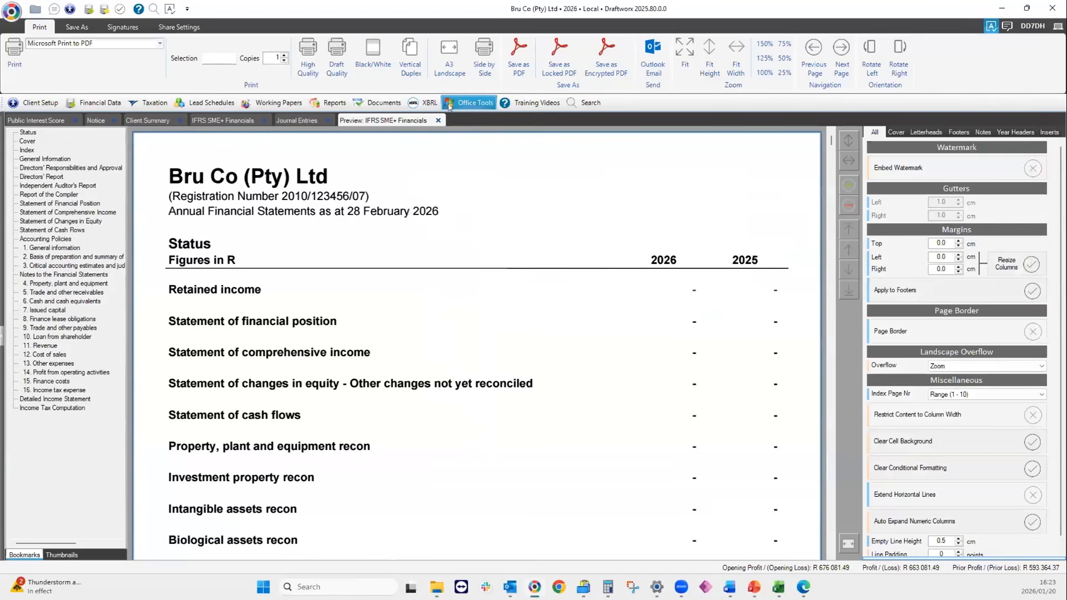
{"action": "left_click", "coordinate": [383, 107]}
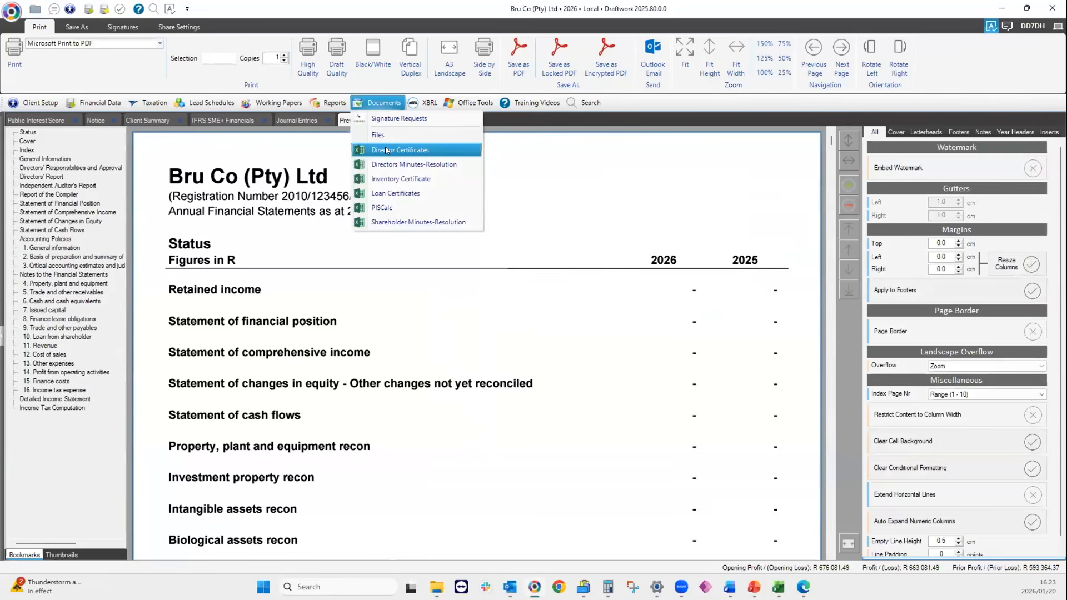
{"action": "right_click", "coordinate": [387, 150]}
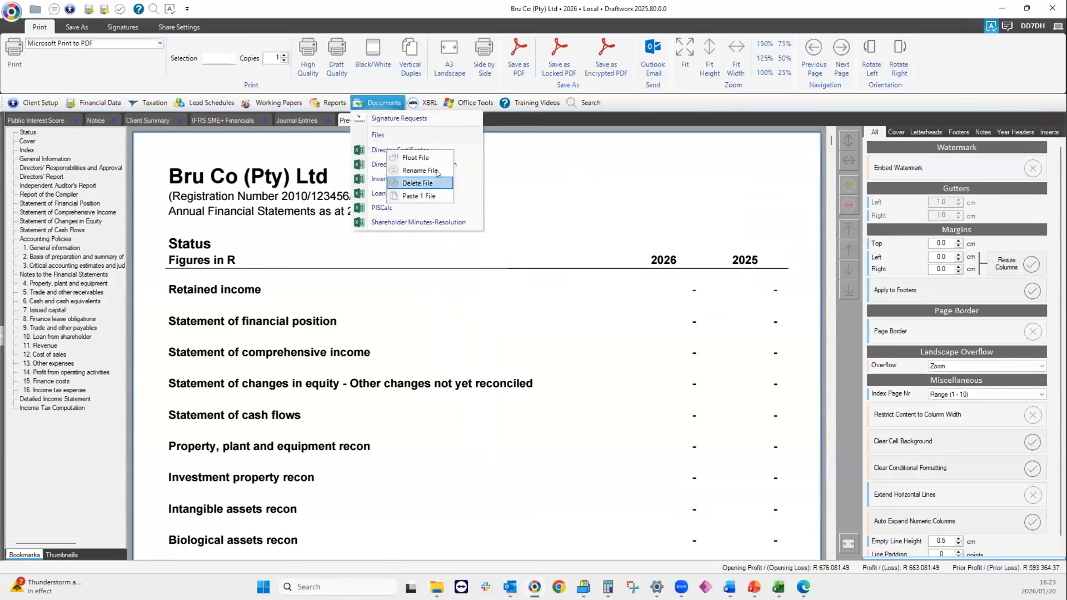
{"action": "left_click", "coordinate": [430, 196]}
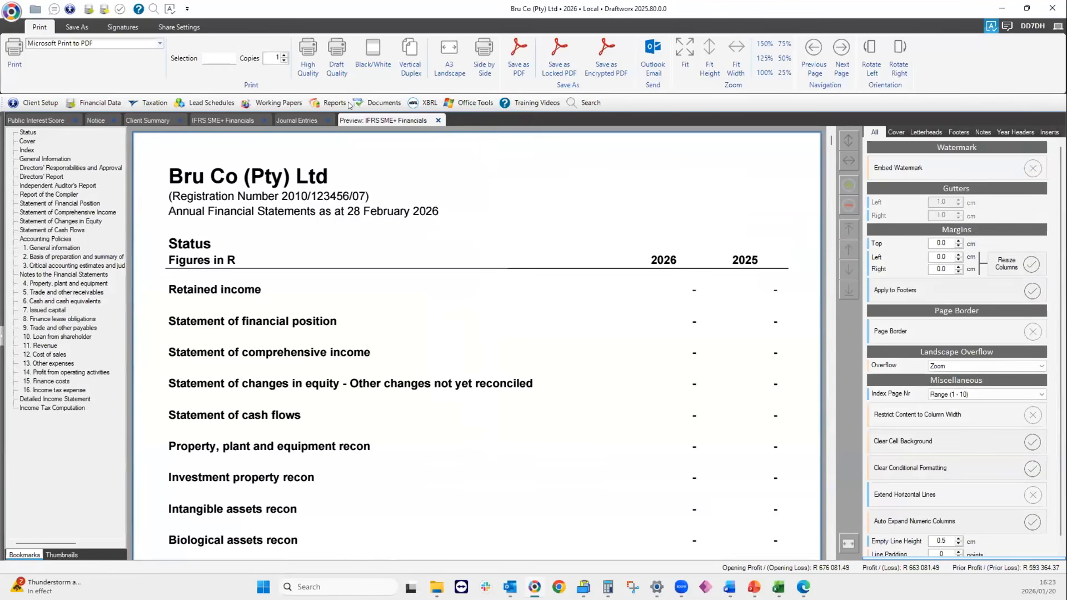
{"action": "left_click", "coordinate": [382, 103]}
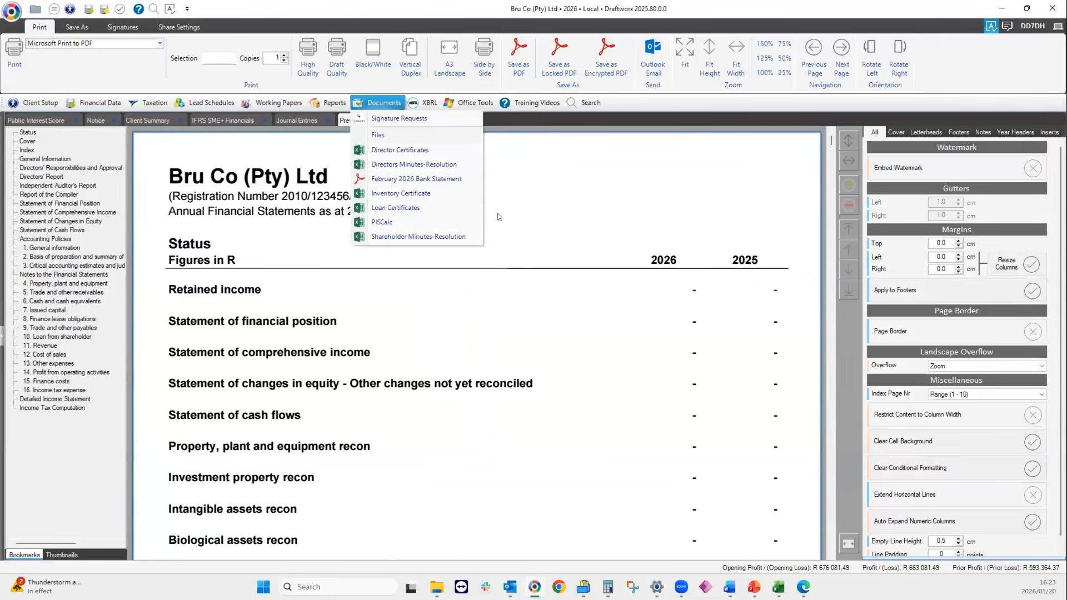
{"action": "left_click", "coordinate": [536, 175]}
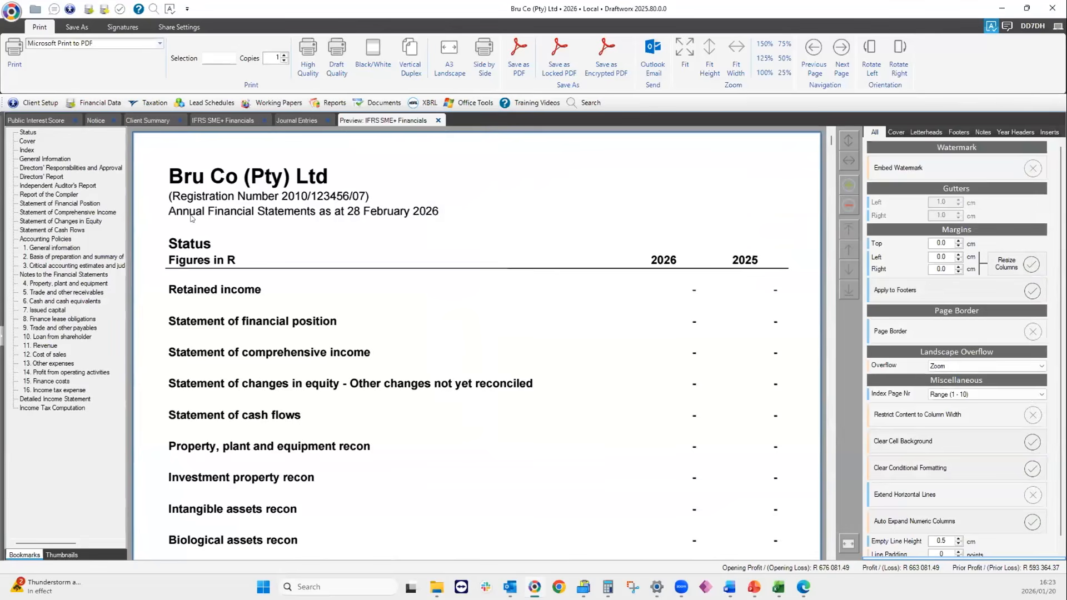
Hide the Status worksheet in the IFRS SME+ Financials and check that the preview starts at the cover page
{"action": "scroll", "coordinate": [448, 241], "scroll_direction": "down", "scroll_amount": 5}
{"action": "scroll", "coordinate": [448, 241], "scroll_direction": "up", "scroll_amount": 5}
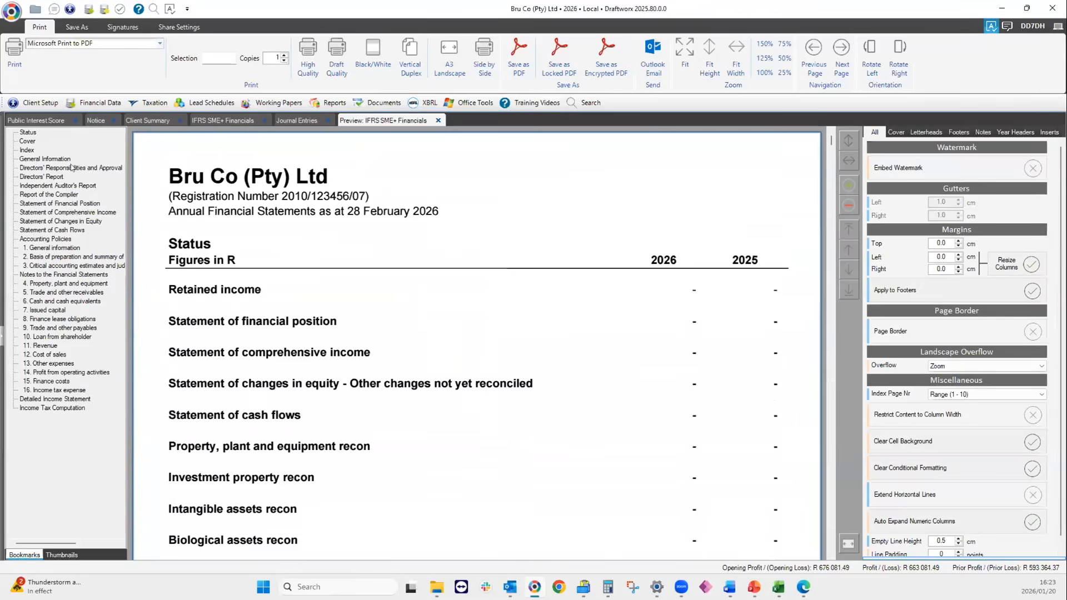
{"action": "left_click", "coordinate": [221, 118]}
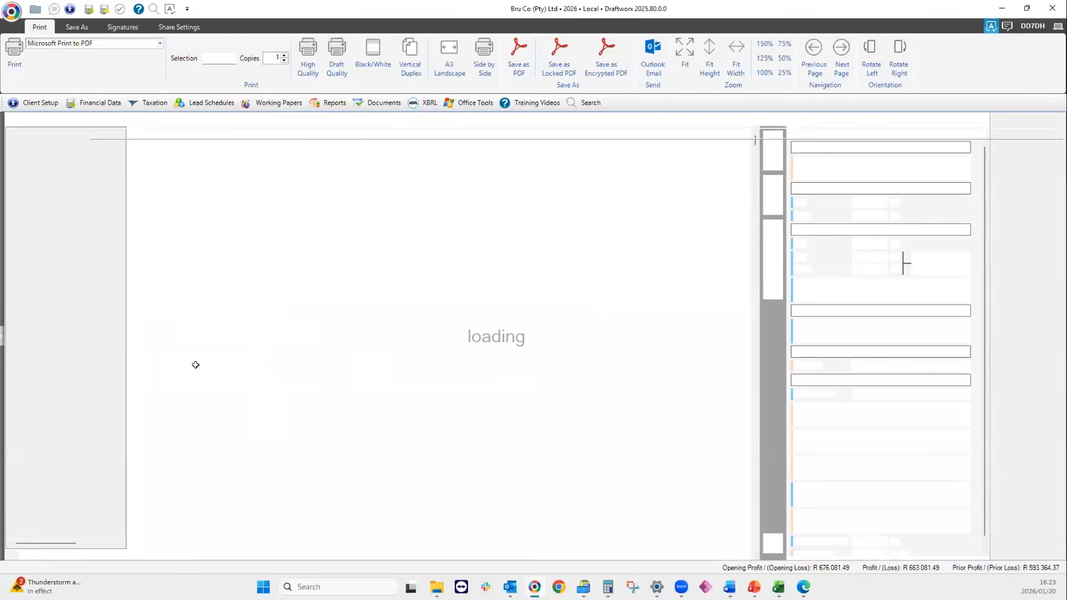
{"action": "left_click", "coordinate": [68, 555]}
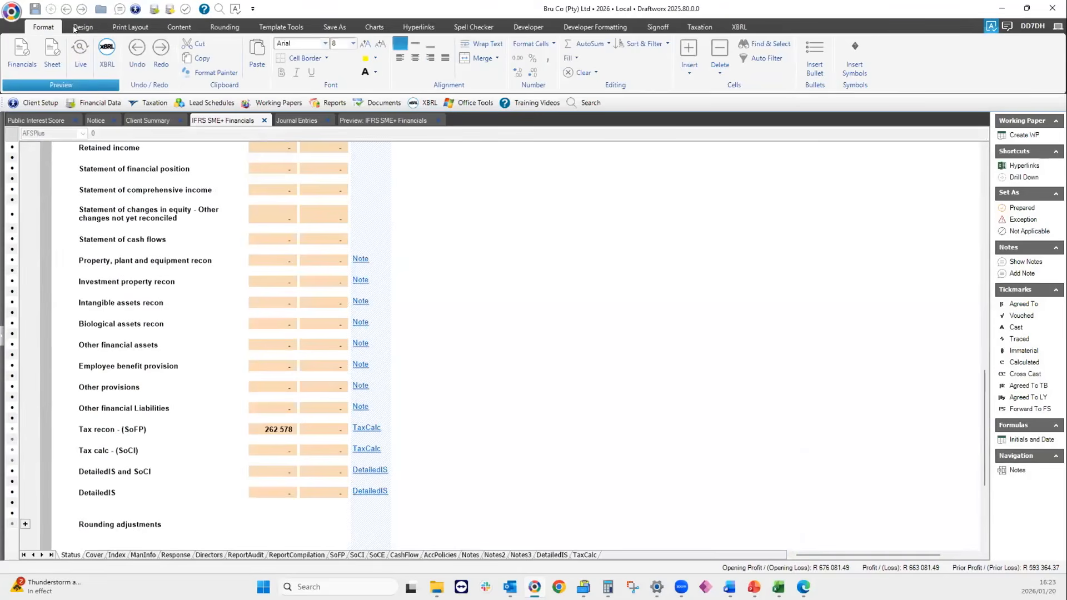
{"action": "left_click", "coordinate": [172, 27]}
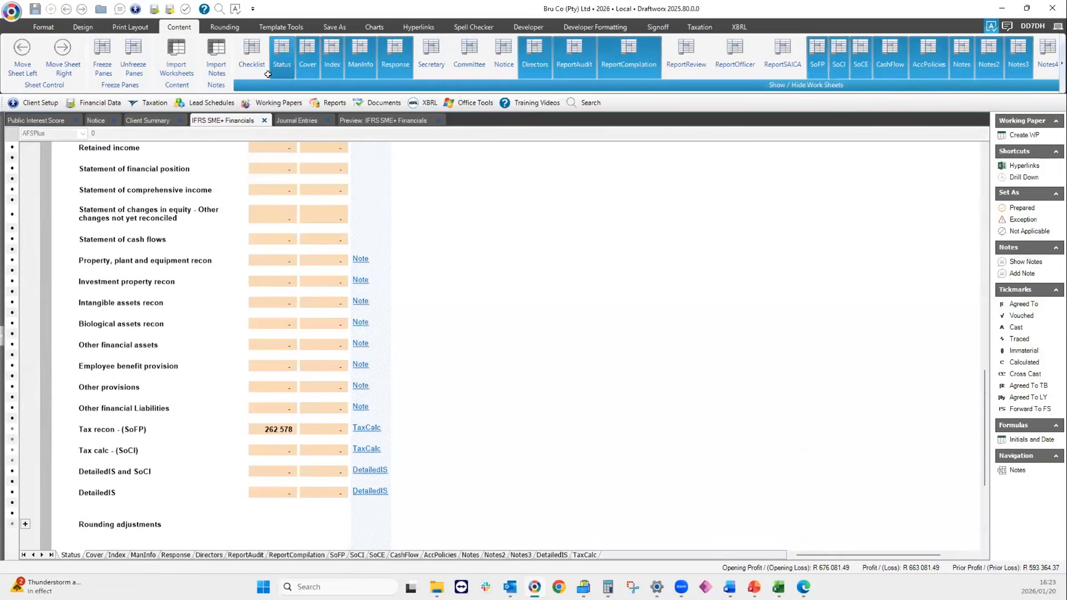
{"action": "left_click", "coordinate": [269, 72]}
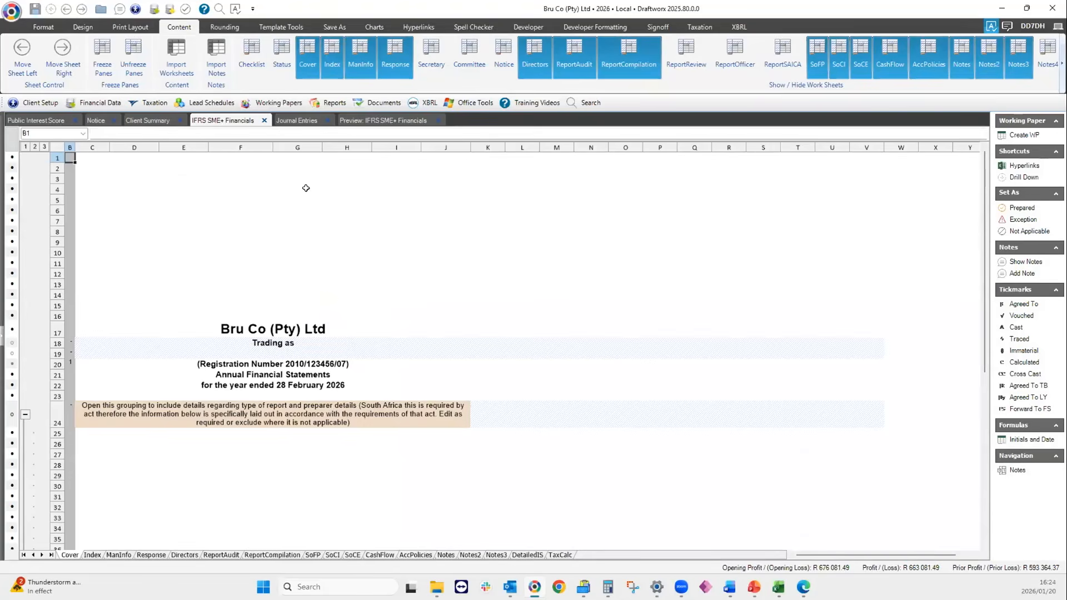
{"action": "left_click", "coordinate": [377, 121]}
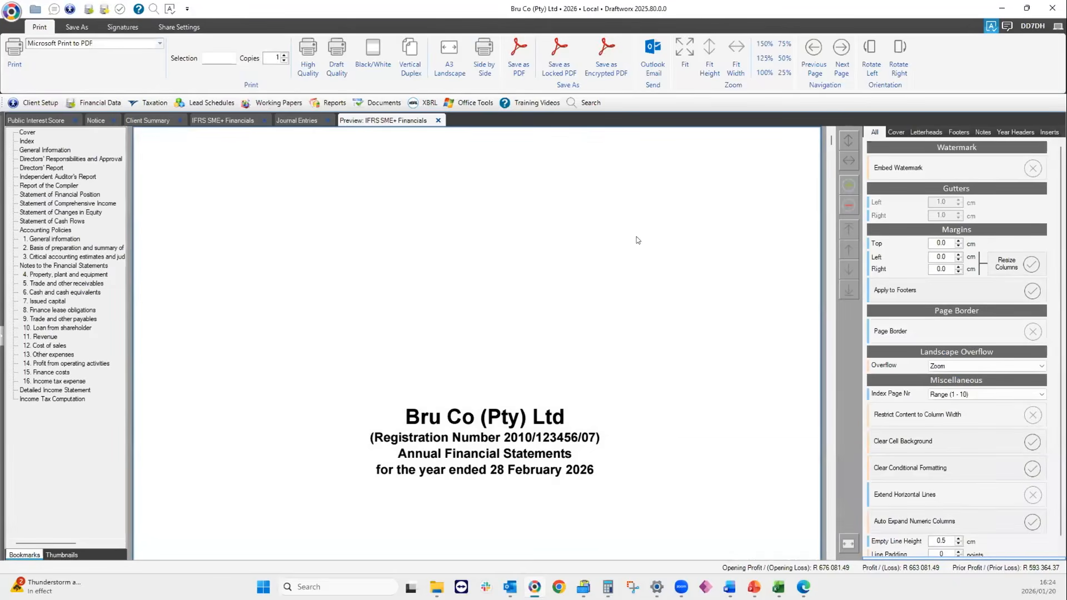
{"action": "scroll", "coordinate": [643, 238], "scroll_direction": "down", "scroll_amount": 5}
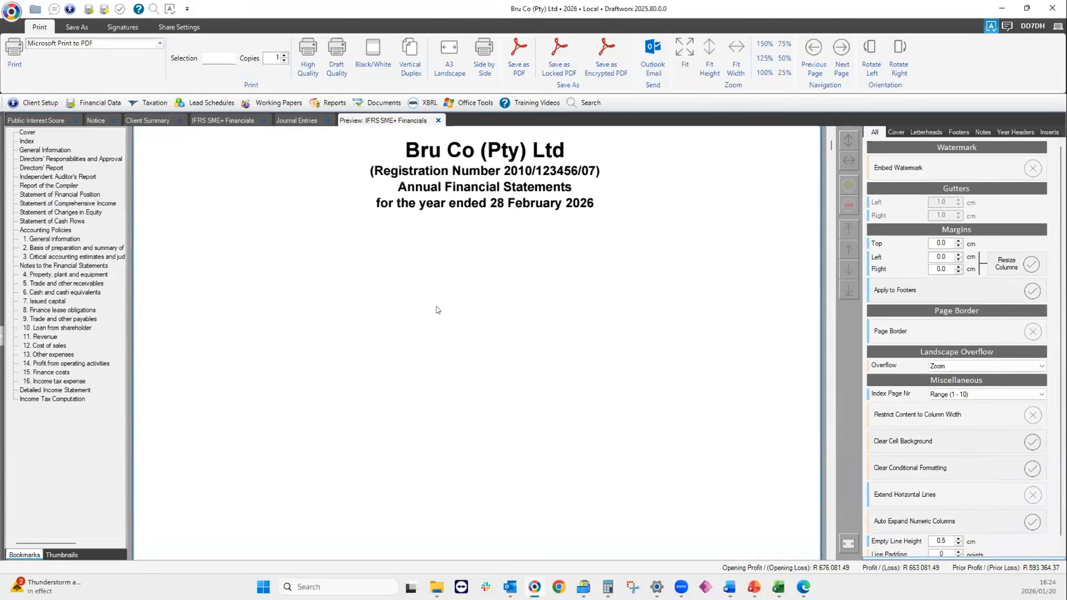
{"action": "scroll", "coordinate": [475, 329], "scroll_direction": "up", "scroll_amount": 5}
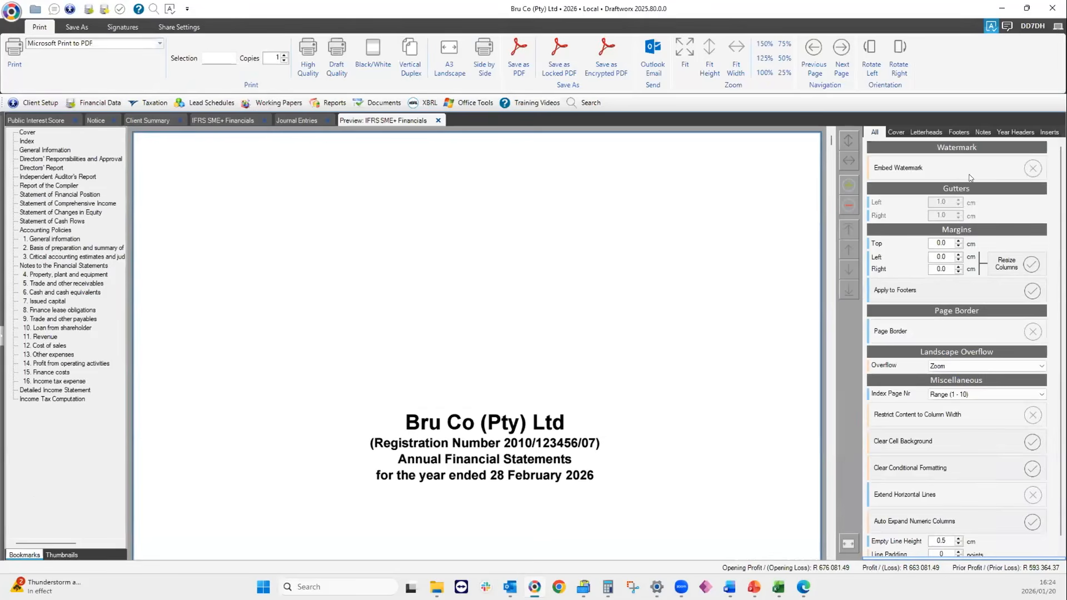
Embed the Draft watermark in the financial statements and review it across the previewed pages
{"action": "left_click", "coordinate": [1032, 168]}
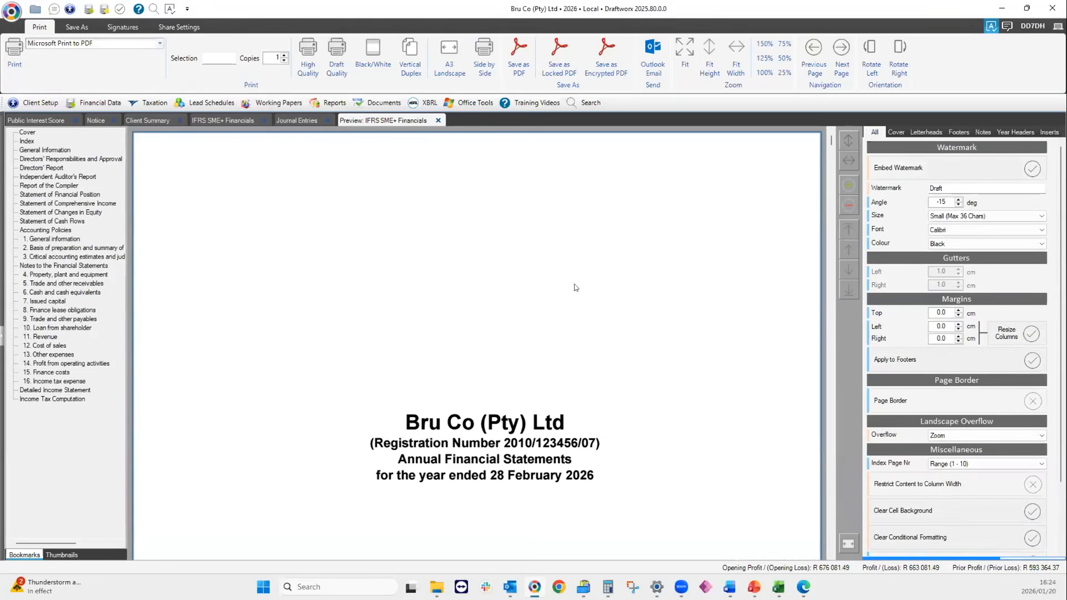
{"action": "scroll", "coordinate": [596, 256], "scroll_direction": "down", "scroll_amount": 1}
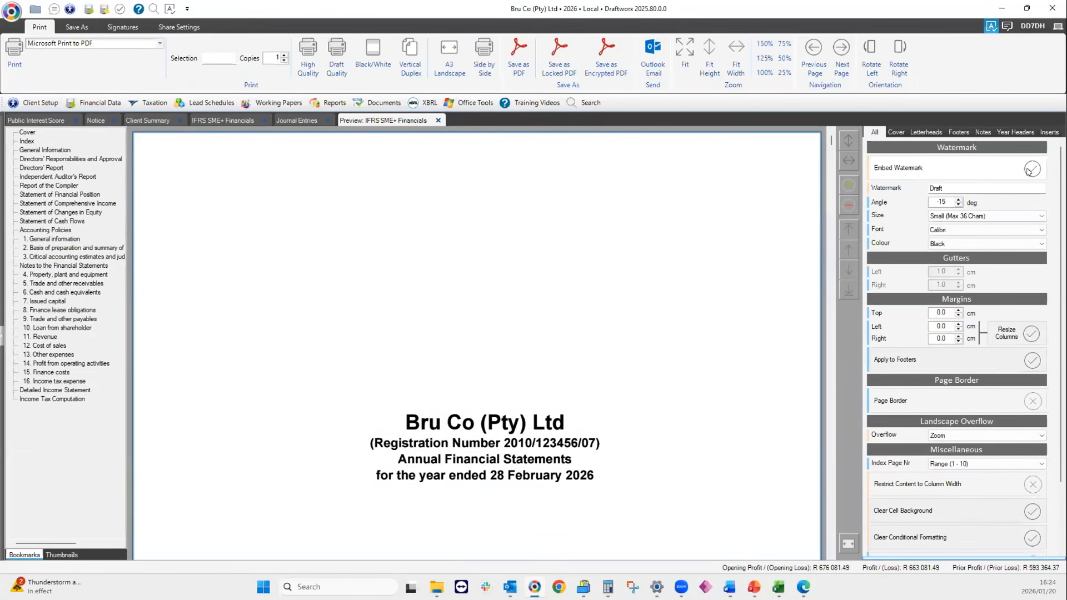
{"action": "scroll", "coordinate": [537, 385], "scroll_direction": "down", "scroll_amount": 3}
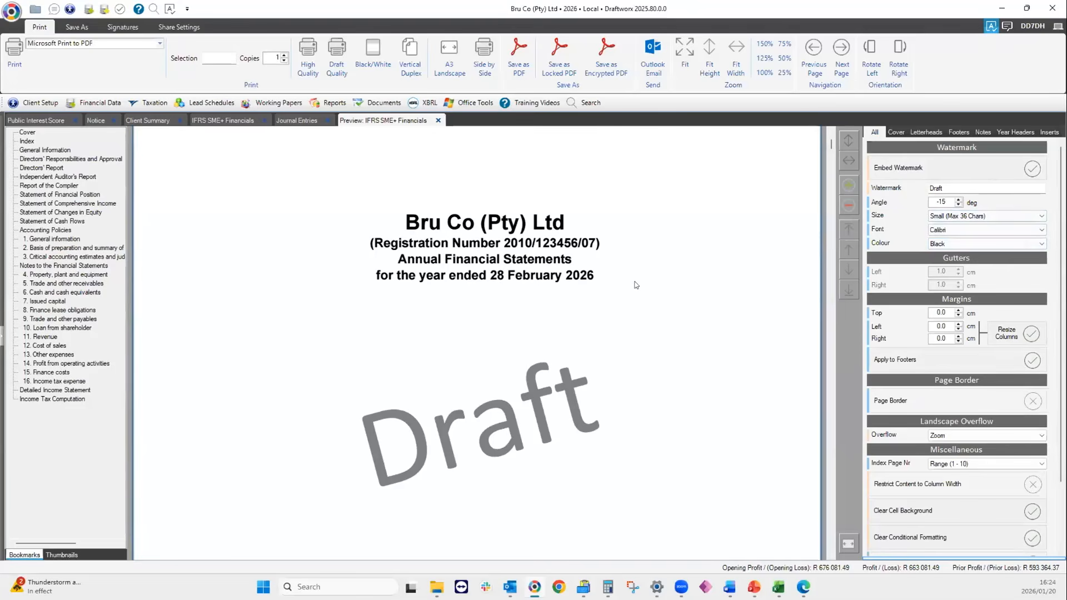
{"action": "scroll", "coordinate": [636, 289], "scroll_direction": "down", "scroll_amount": 2}
{"action": "scroll", "coordinate": [636, 289], "scroll_direction": "down", "scroll_amount": 20}
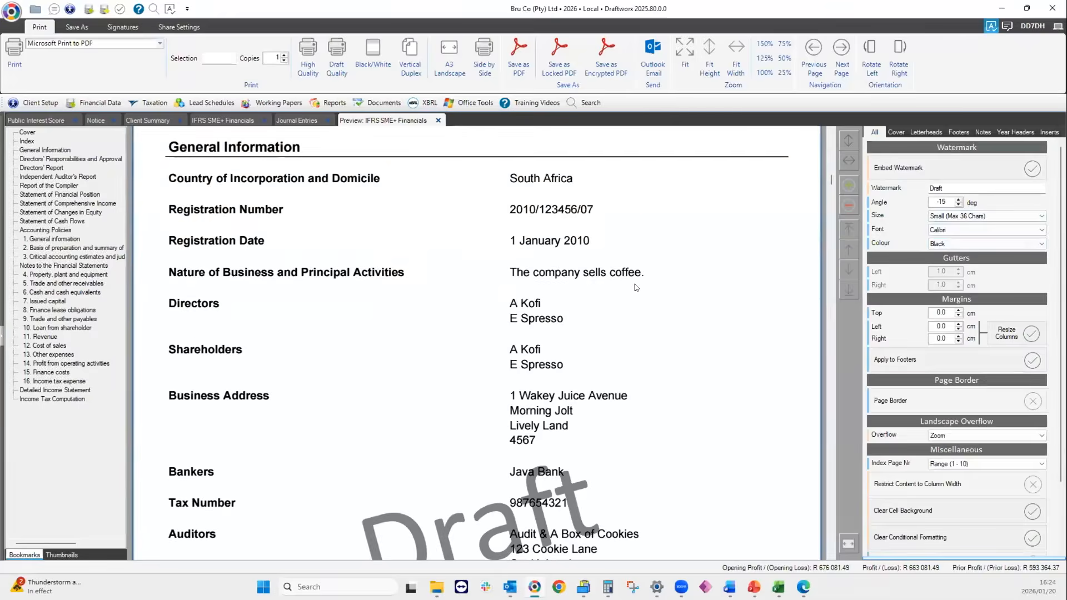
{"action": "scroll", "coordinate": [636, 287], "scroll_direction": "down", "scroll_amount": 20}
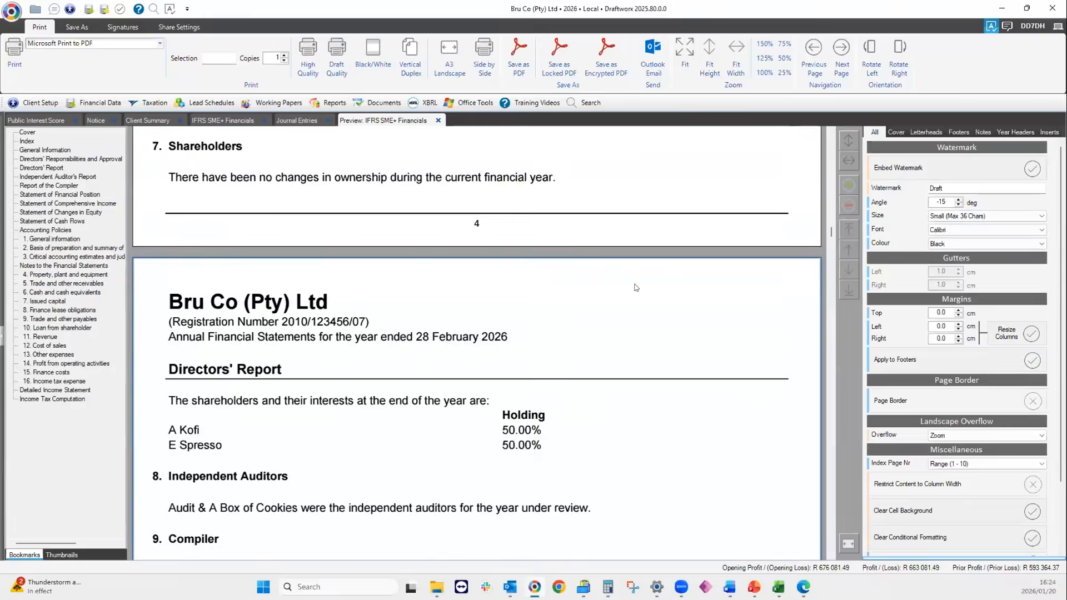
{"action": "scroll", "coordinate": [637, 288], "scroll_direction": "down", "scroll_amount": 20}
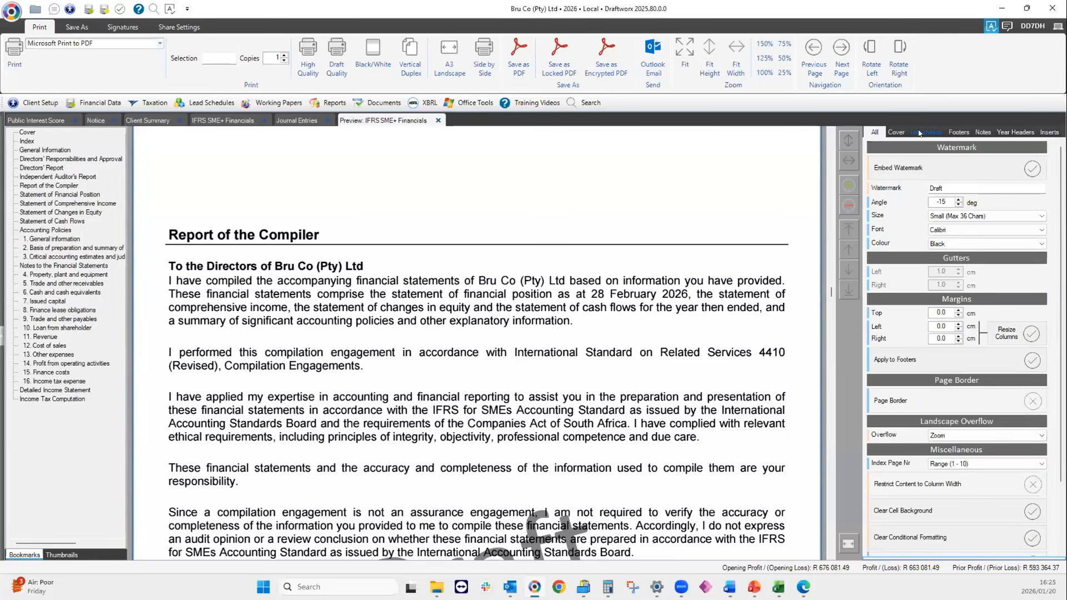
Set the Bru Co Letterhead image from the desktop's Bru Co folder as the header image of Letterhead 1
{"action": "left_click", "coordinate": [919, 133]}
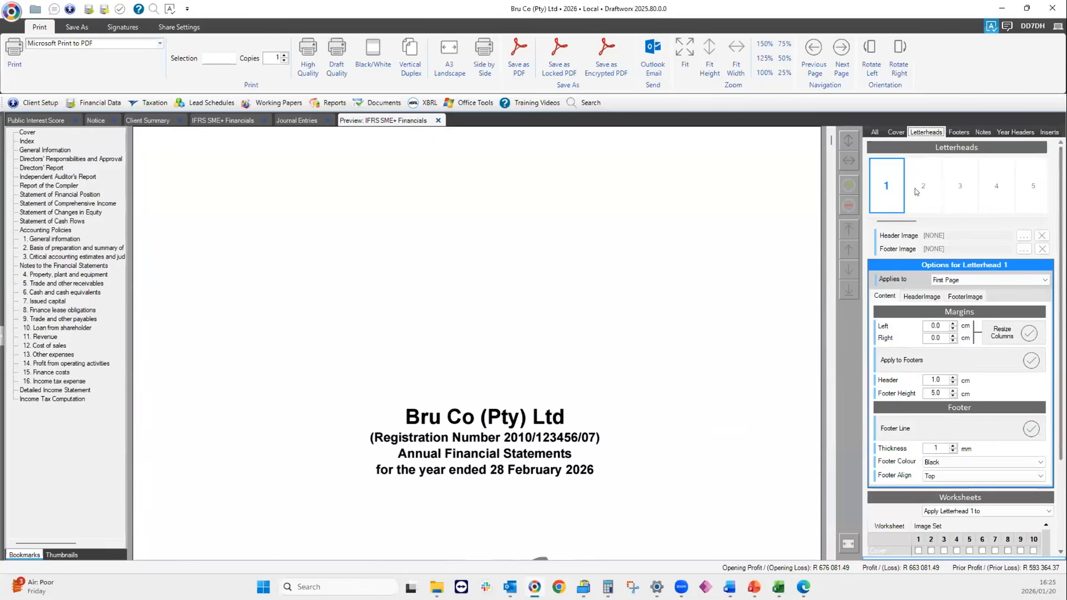
{"action": "left_click", "coordinate": [1024, 236]}
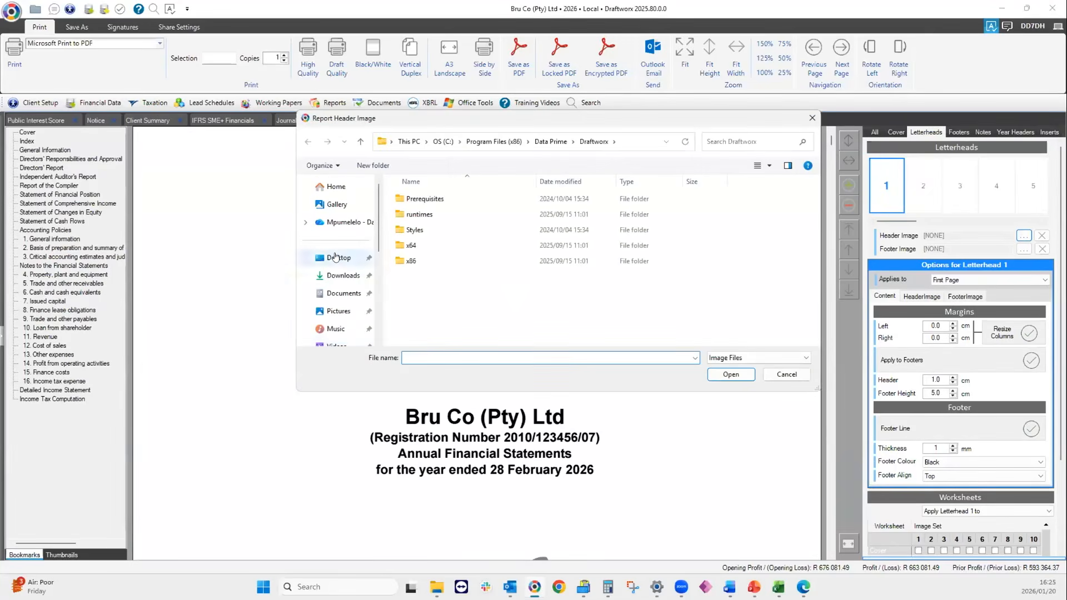
{"action": "double_click", "coordinate": [437, 213]}
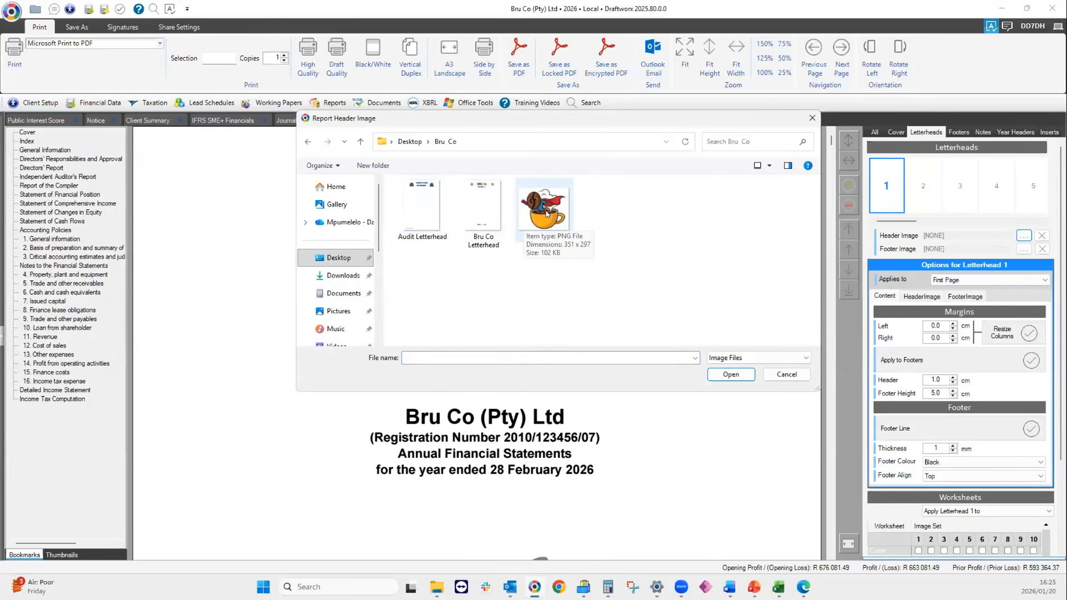
{"action": "left_click", "coordinate": [483, 217]}
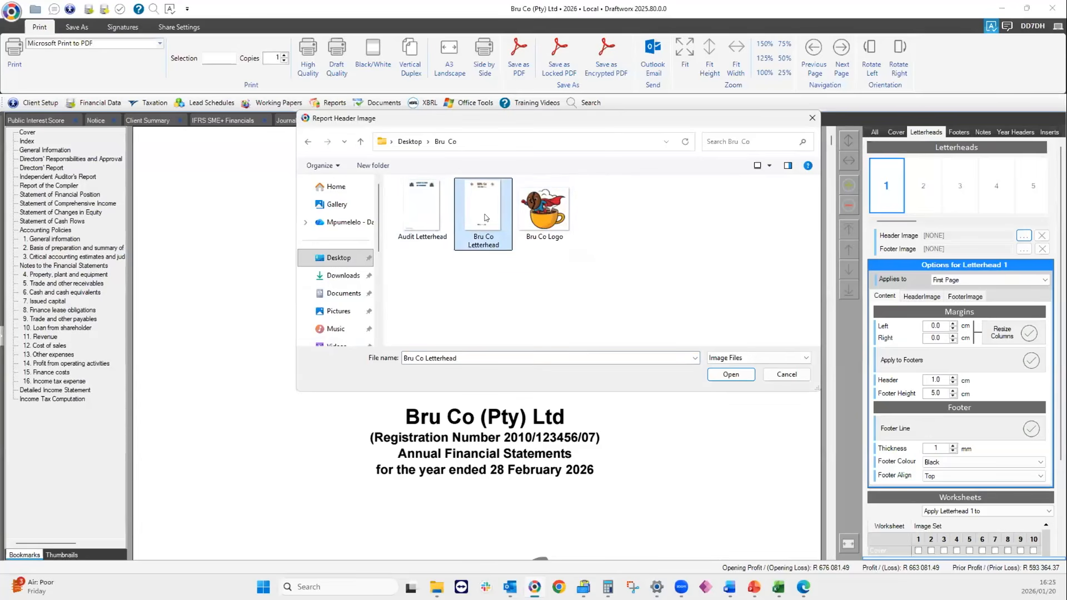
{"action": "left_click", "coordinate": [731, 375]}
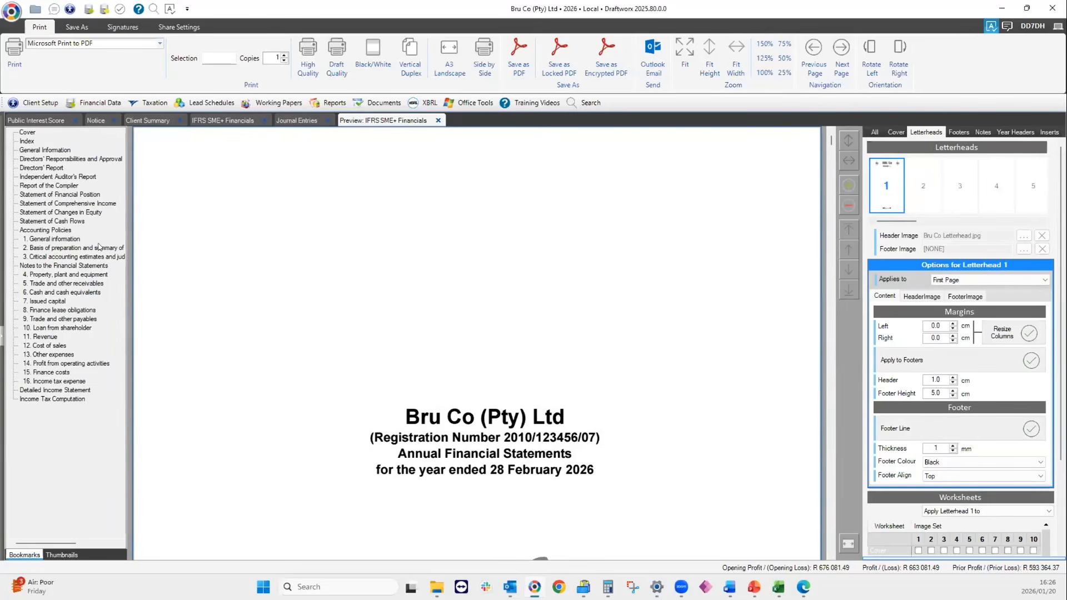
Apply Letterhead 1 to the ReportCompil worksheet and review the Report of the Compiler page
{"action": "left_click", "coordinate": [39, 185]}
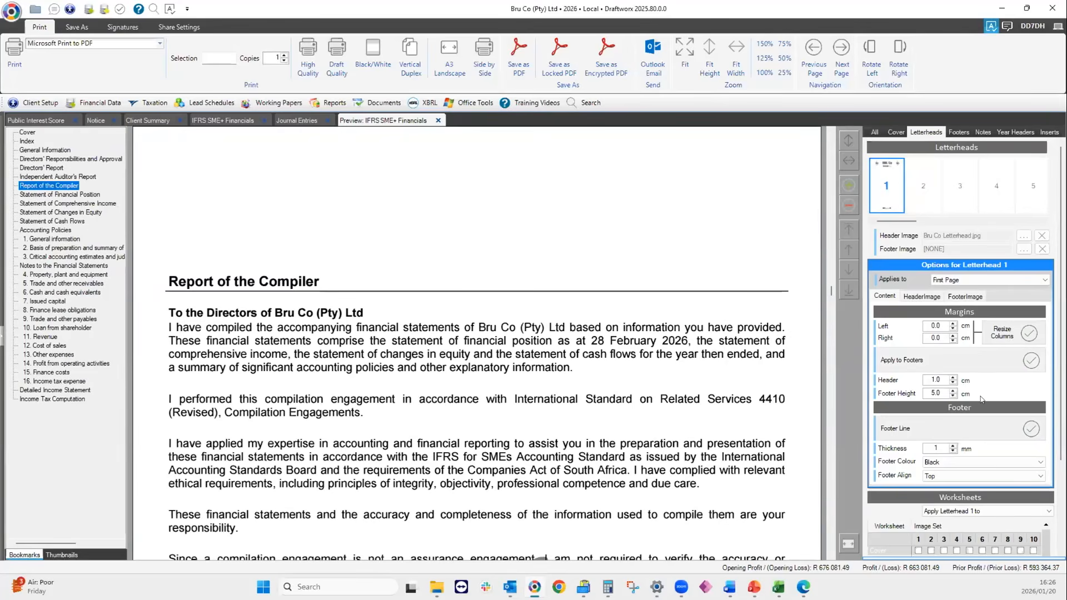
{"action": "scroll", "coordinate": [982, 417], "scroll_direction": "down", "scroll_amount": 1}
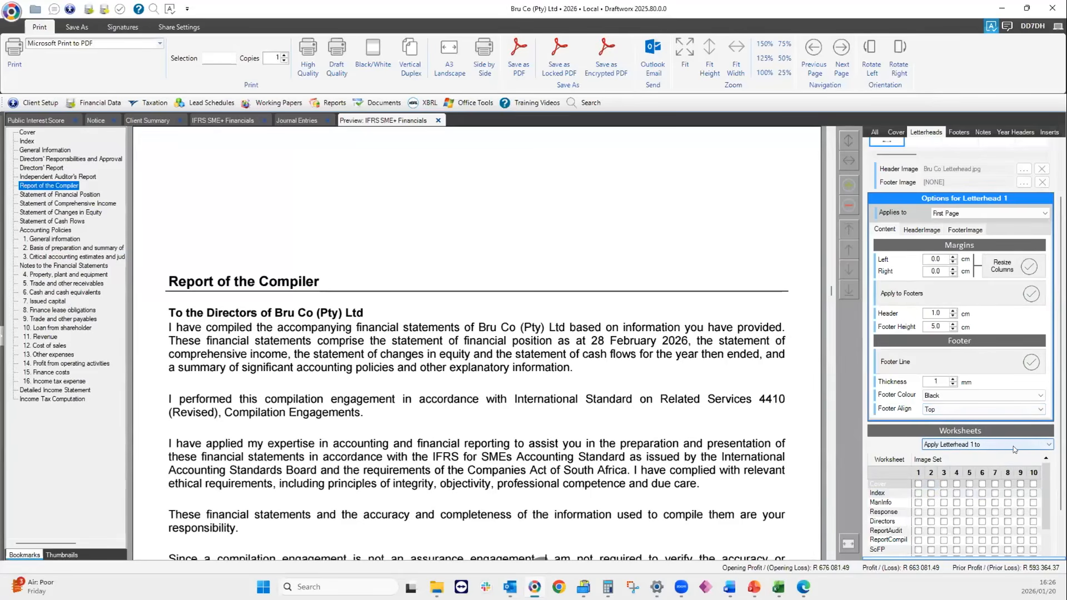
{"action": "left_click", "coordinate": [1047, 446]}
{"action": "left_click", "coordinate": [946, 480]}
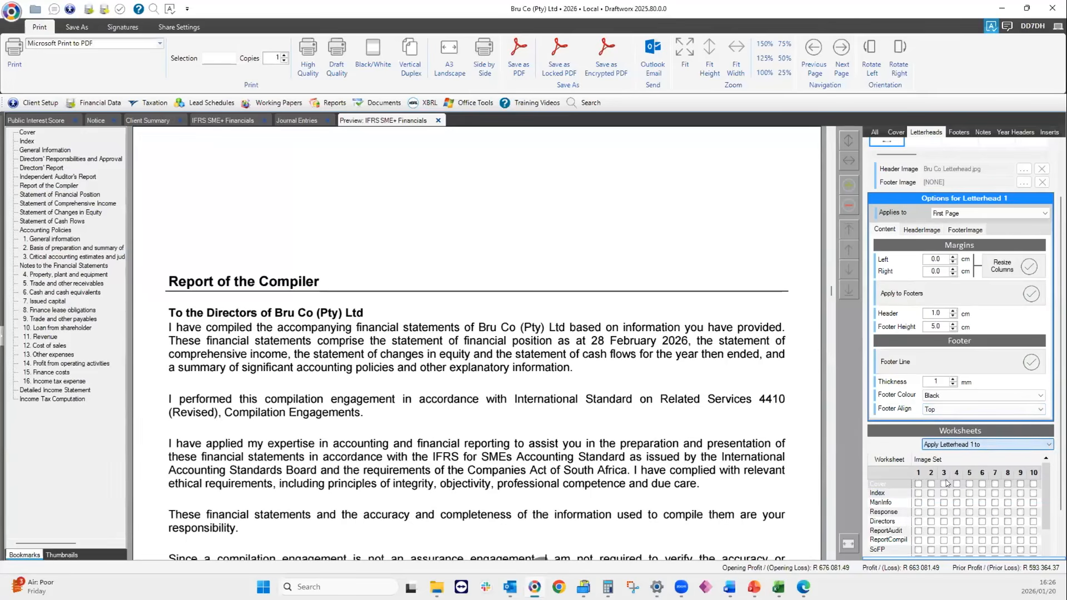
{"action": "left_click", "coordinate": [918, 540]}
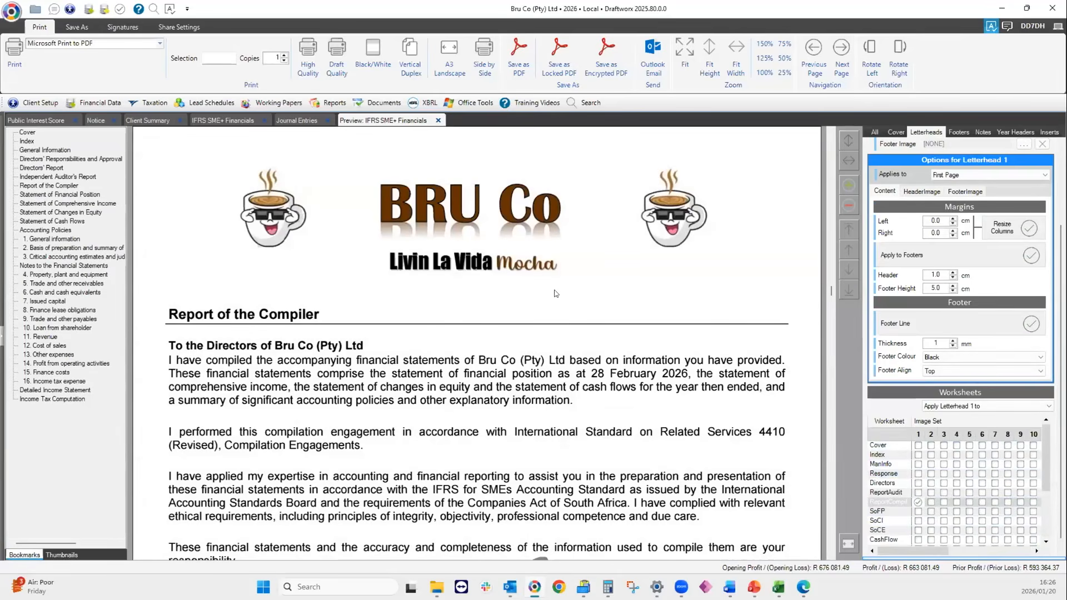
{"action": "scroll", "coordinate": [555, 293], "scroll_direction": "down", "scroll_amount": 10}
{"action": "scroll", "coordinate": [554, 290], "scroll_direction": "up", "scroll_amount": 7}
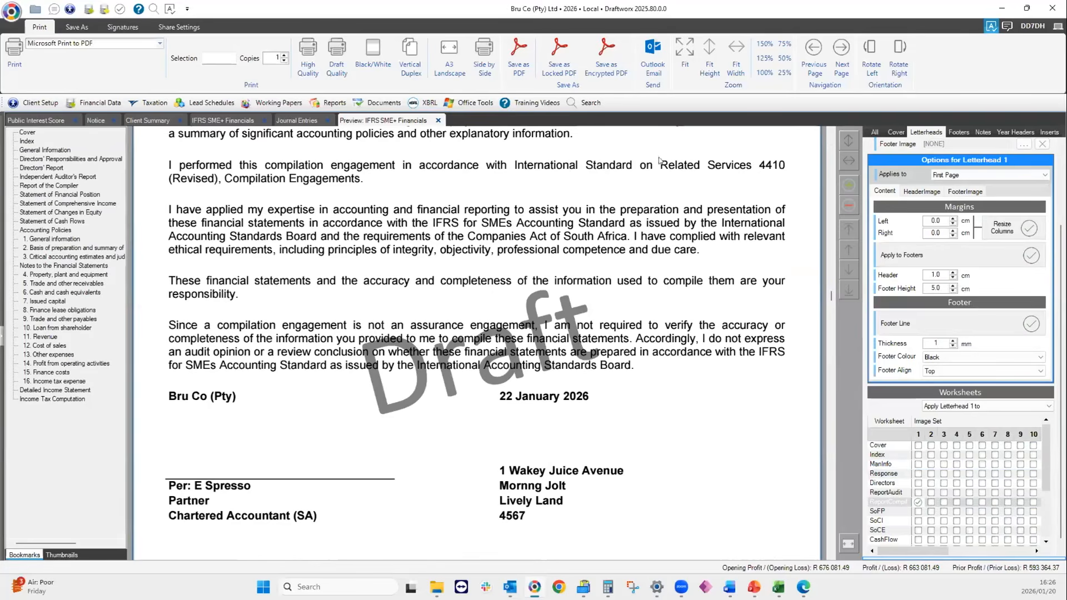
Set the Bru Co Logo image from the desktop's Bru Co folder as the header image of Letterhead 2
{"action": "scroll", "coordinate": [912, 163], "scroll_direction": "up", "scroll_amount": 3}
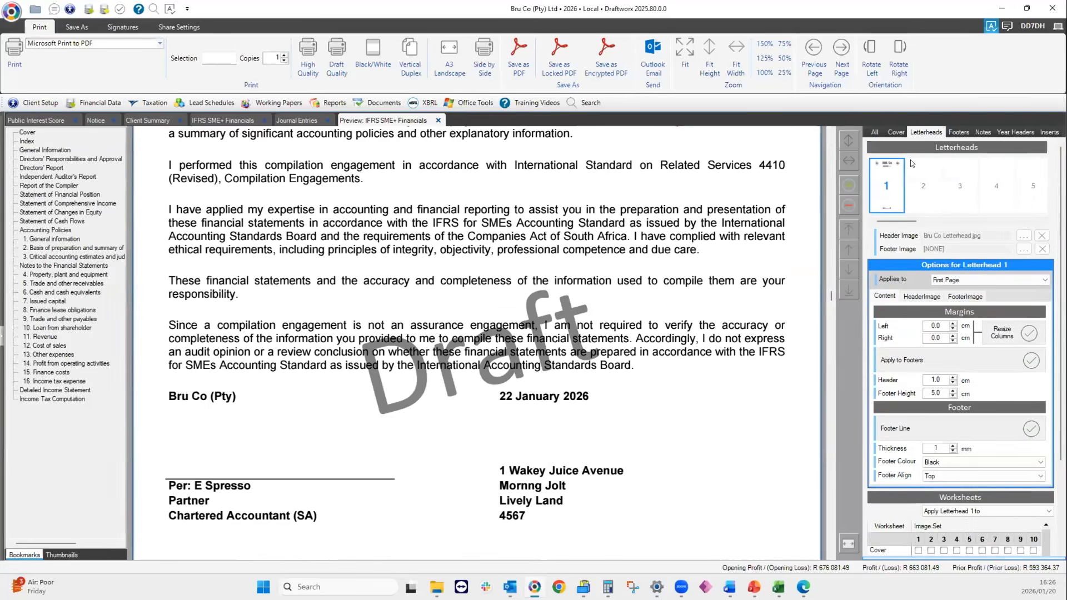
{"action": "left_click", "coordinate": [923, 194]}
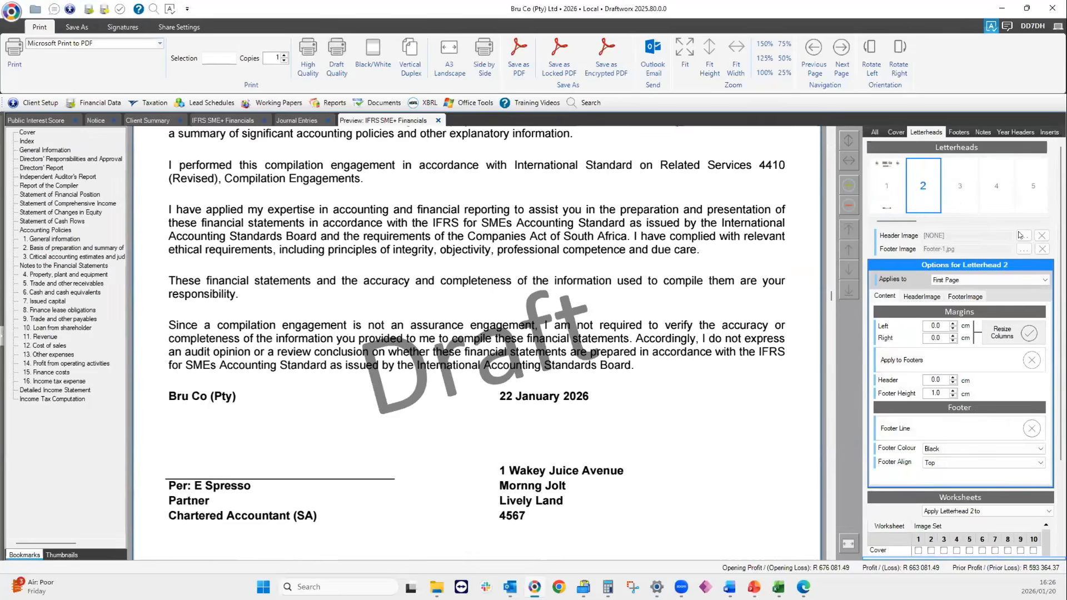
{"action": "scroll", "coordinate": [337, 205], "scroll_direction": "up", "scroll_amount": 2}
{"action": "left_click", "coordinate": [339, 258]}
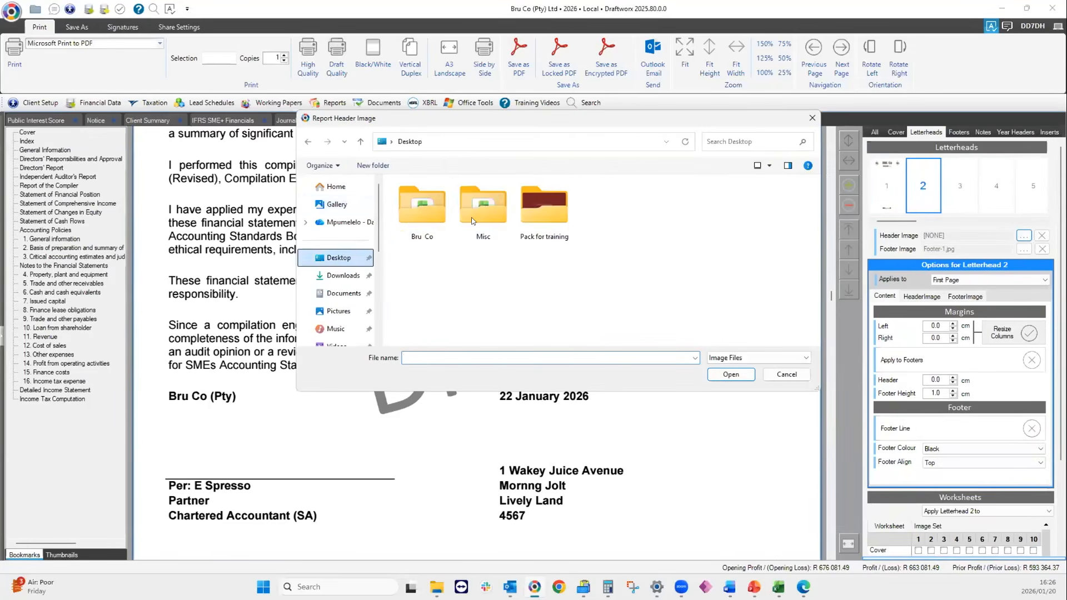
{"action": "double_click", "coordinate": [420, 207]}
{"action": "left_click", "coordinate": [547, 221]}
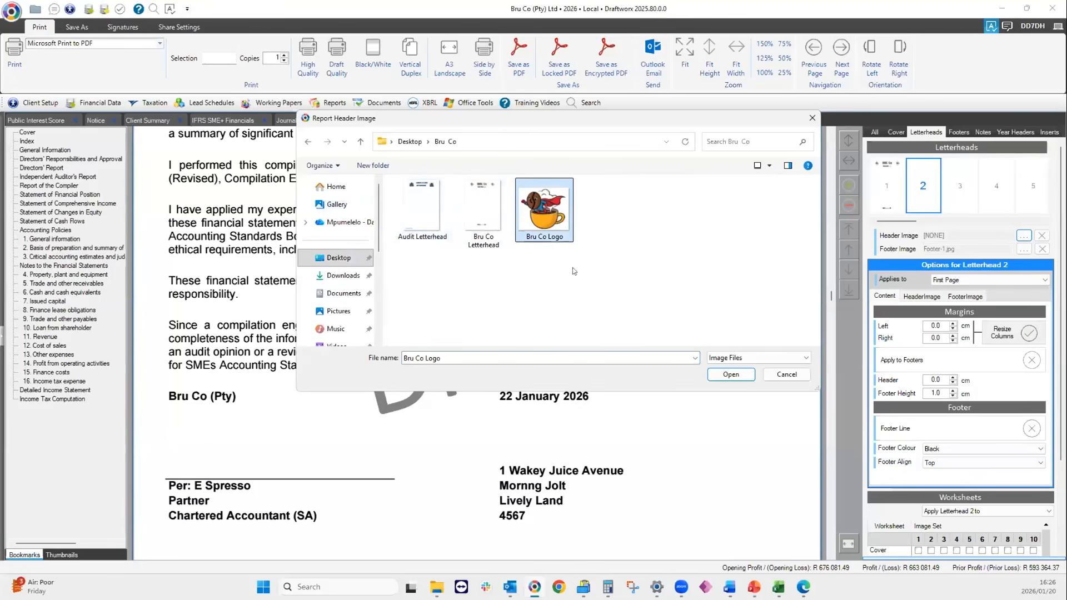
{"action": "left_click", "coordinate": [730, 375]}
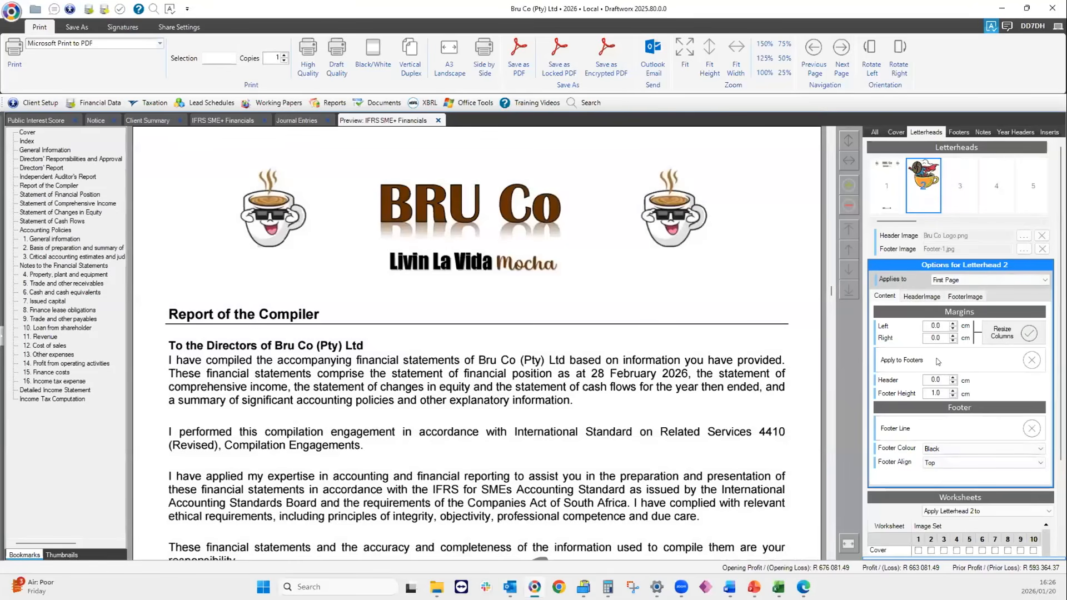
Apply Letterhead 2 to the Cover worksheet and review the logo on the cover page
{"action": "scroll", "coordinate": [963, 342], "scroll_direction": "down", "scroll_amount": 3}
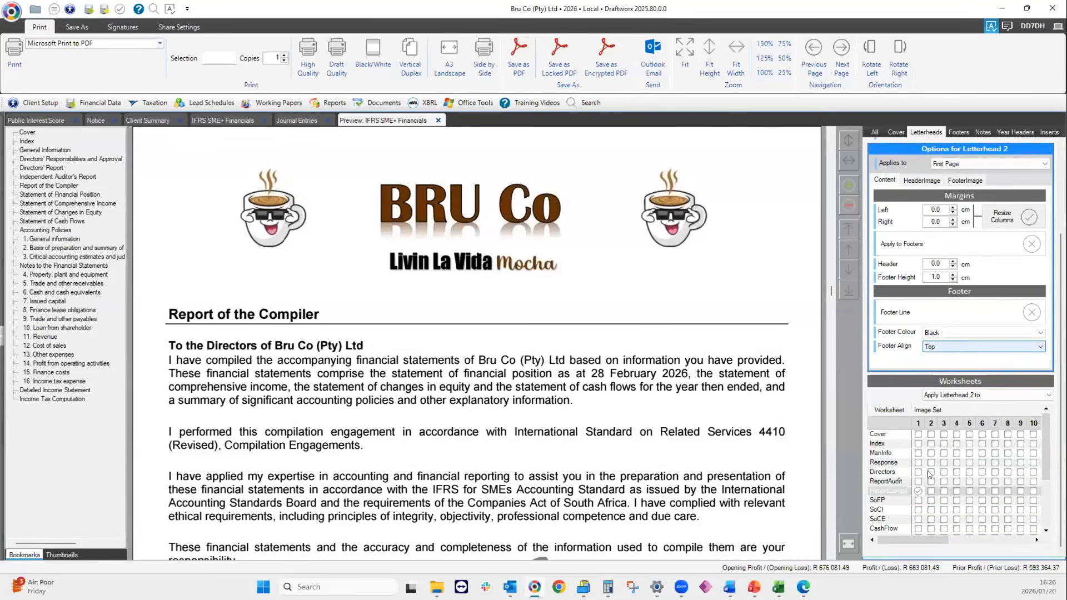
{"action": "left_click", "coordinate": [930, 424]}
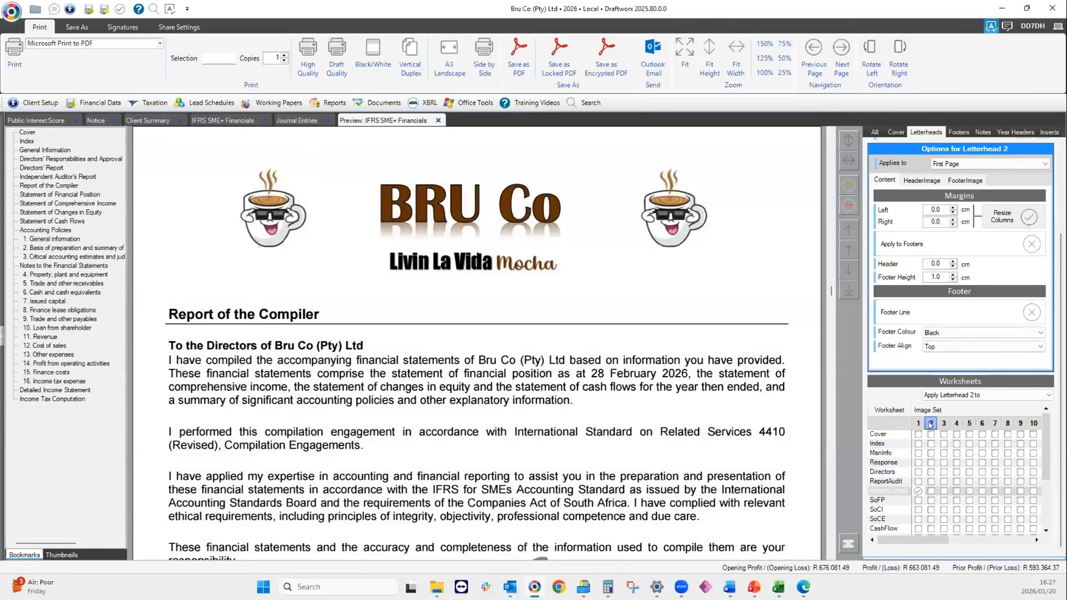
{"action": "left_click", "coordinate": [931, 434]}
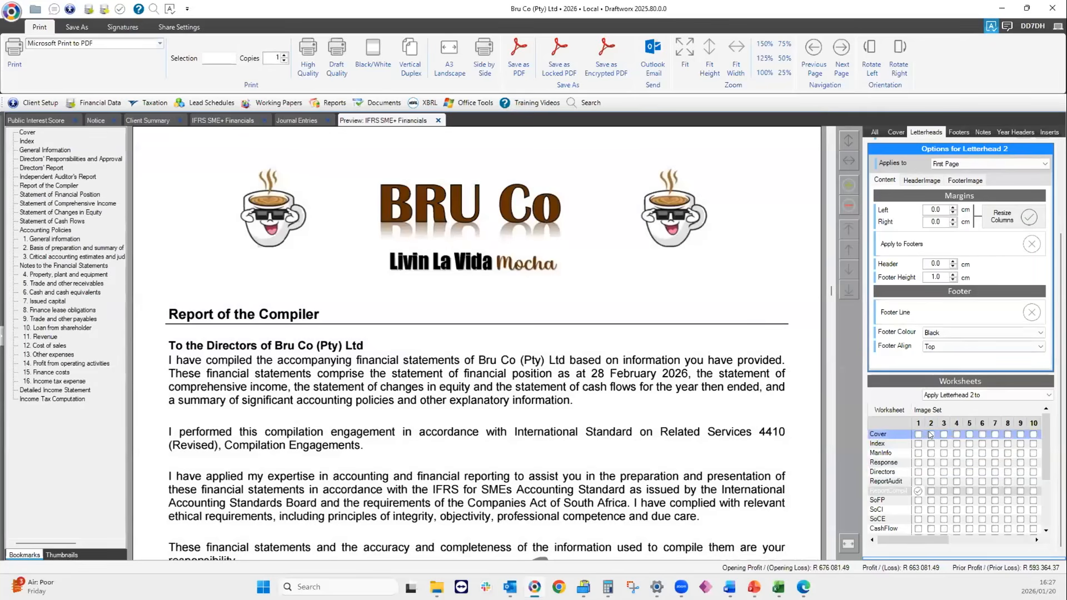
{"action": "left_click", "coordinate": [931, 434]}
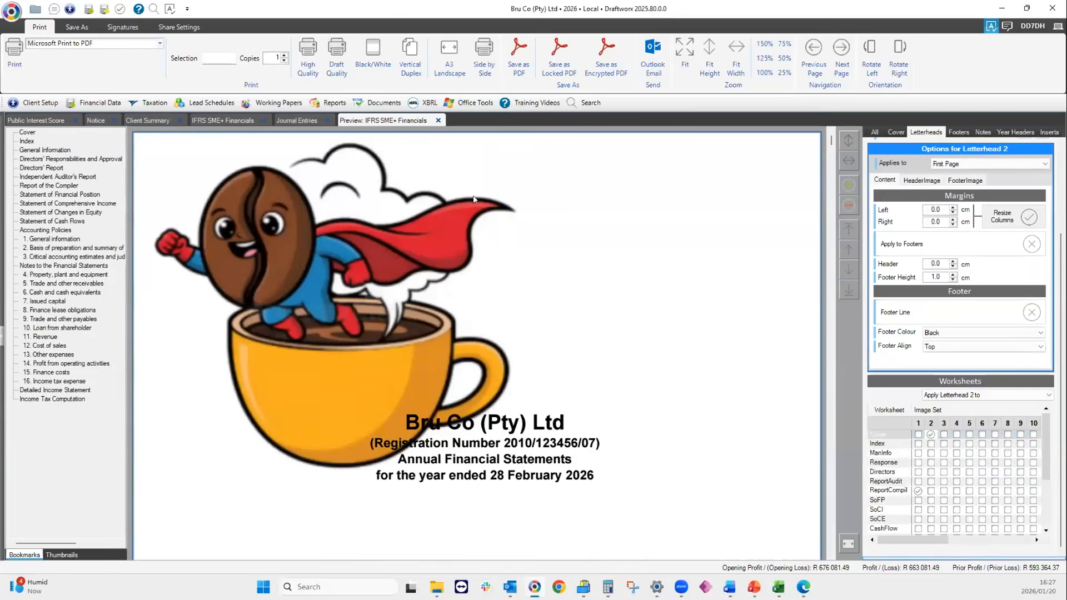
{"action": "scroll", "coordinate": [654, 451], "scroll_direction": "down", "scroll_amount": 3}
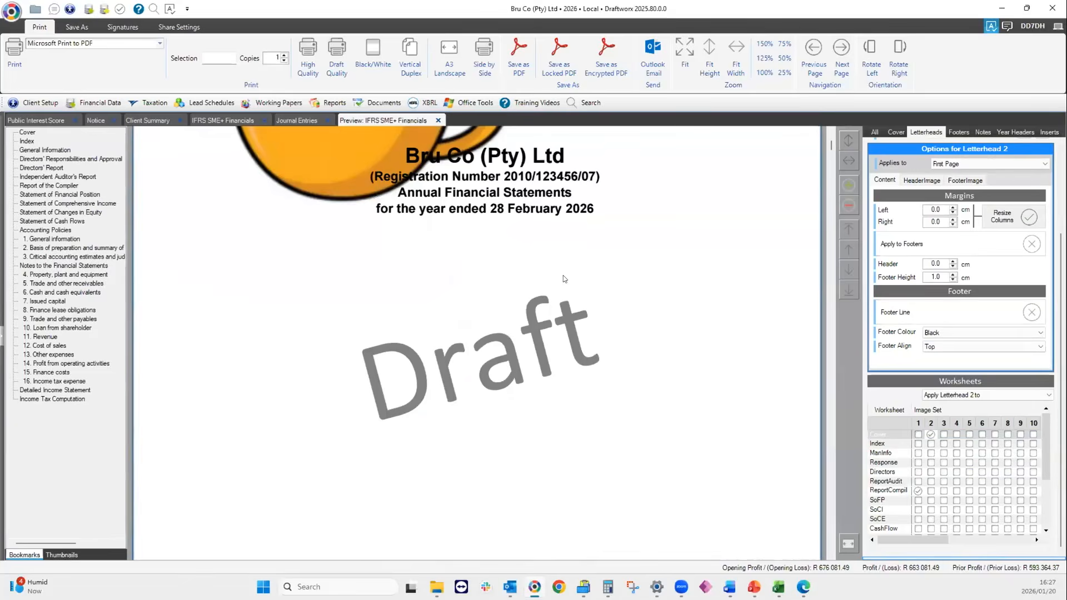
{"action": "scroll", "coordinate": [562, 275], "scroll_direction": "up", "scroll_amount": 3}
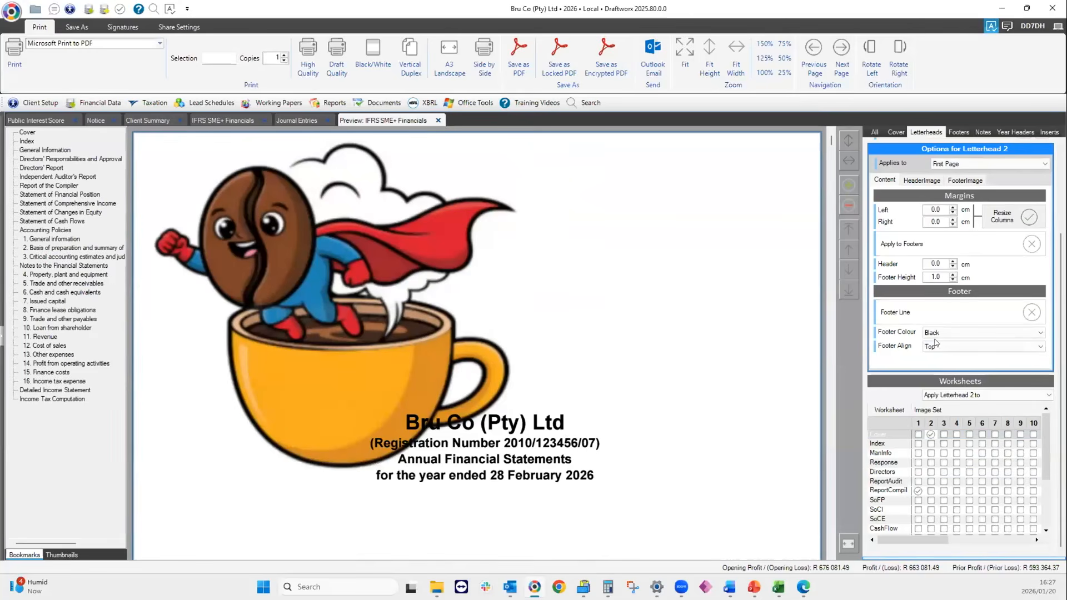
Set the position of Letterhead 2's header image to Middle Center and check the cover page
{"action": "scroll", "coordinate": [988, 272], "scroll_direction": "up", "scroll_amount": 3}
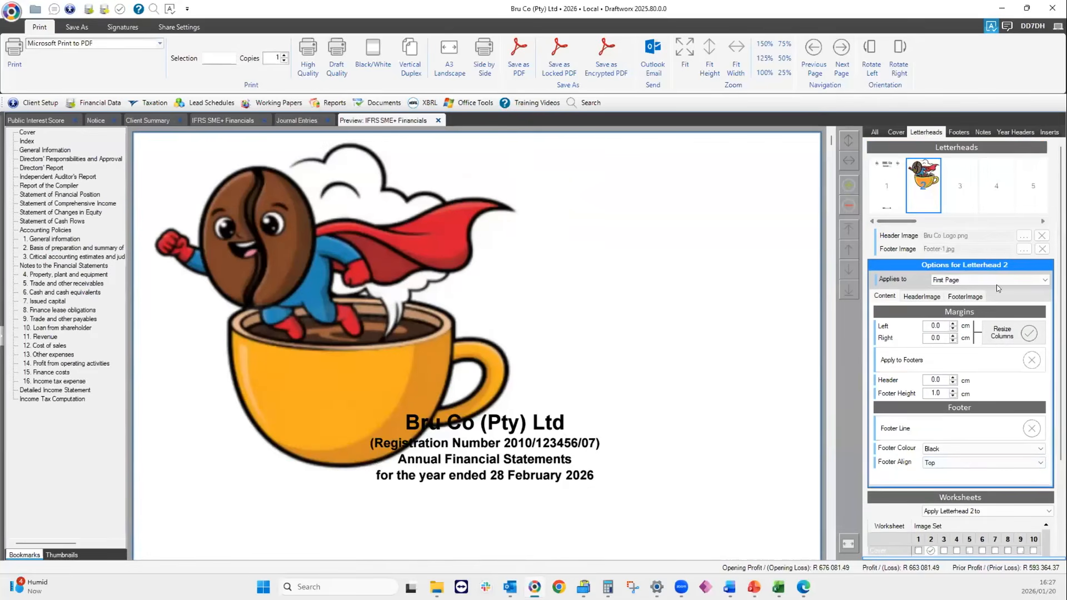
{"action": "left_click", "coordinate": [926, 298]}
{"action": "left_click", "coordinate": [1018, 323]}
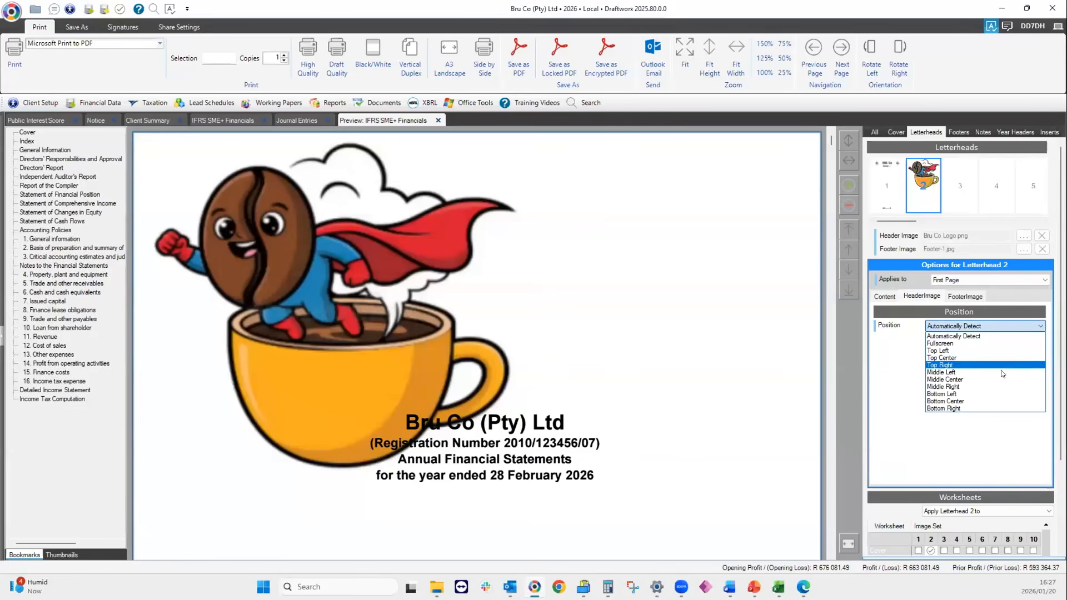
{"action": "left_click", "coordinate": [991, 380]}
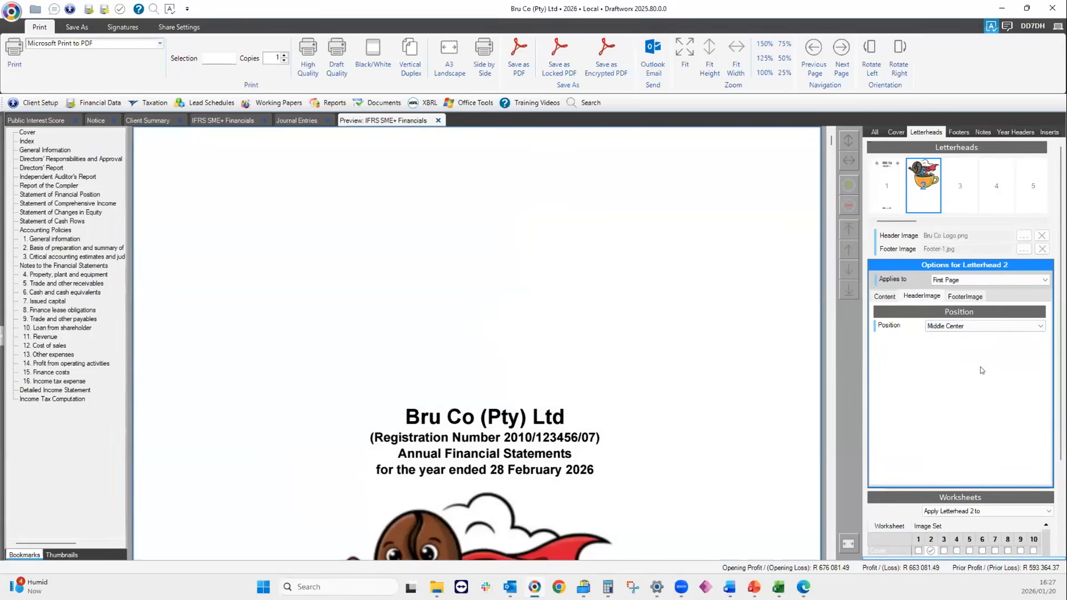
{"action": "scroll", "coordinate": [591, 338], "scroll_direction": "down", "scroll_amount": 5}
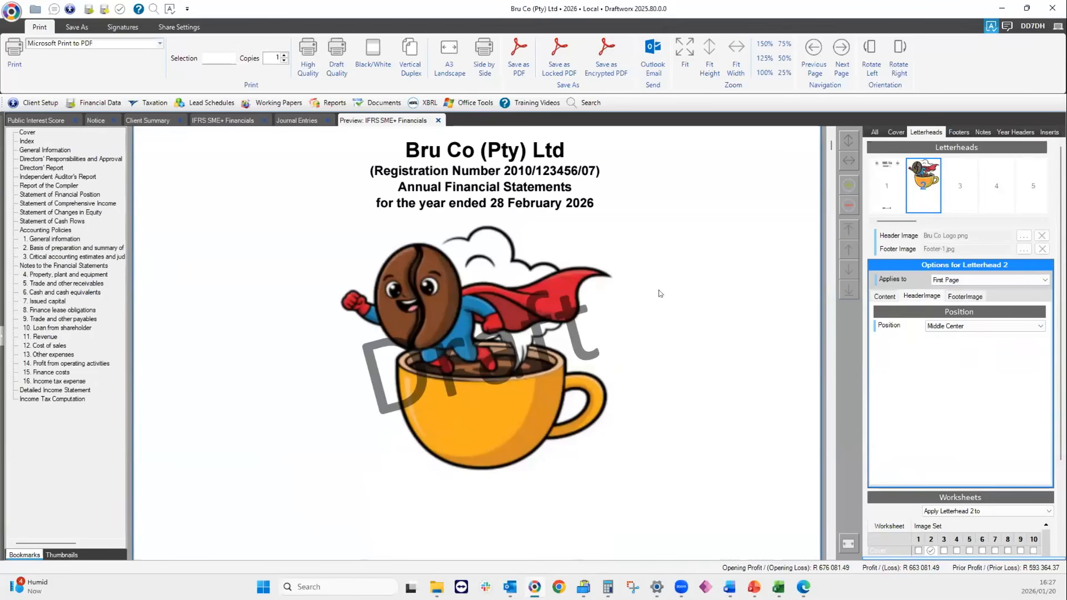
Hide the year header on page 17 of the Notes and check the property, plant and equipment note
{"action": "left_click", "coordinate": [51, 275]}
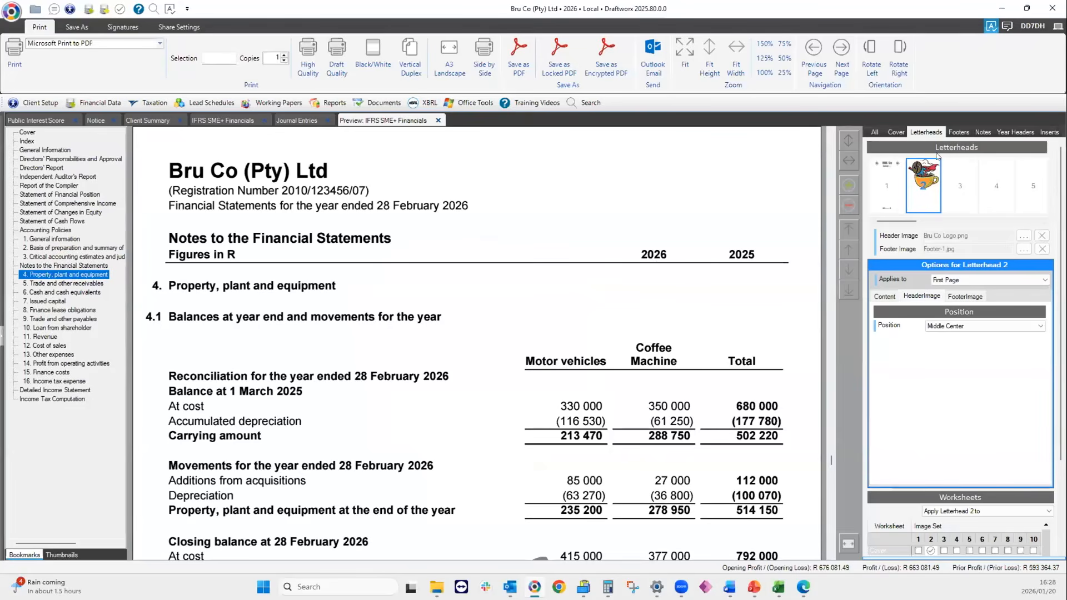
{"action": "scroll", "coordinate": [670, 287], "scroll_direction": "down", "scroll_amount": 15}
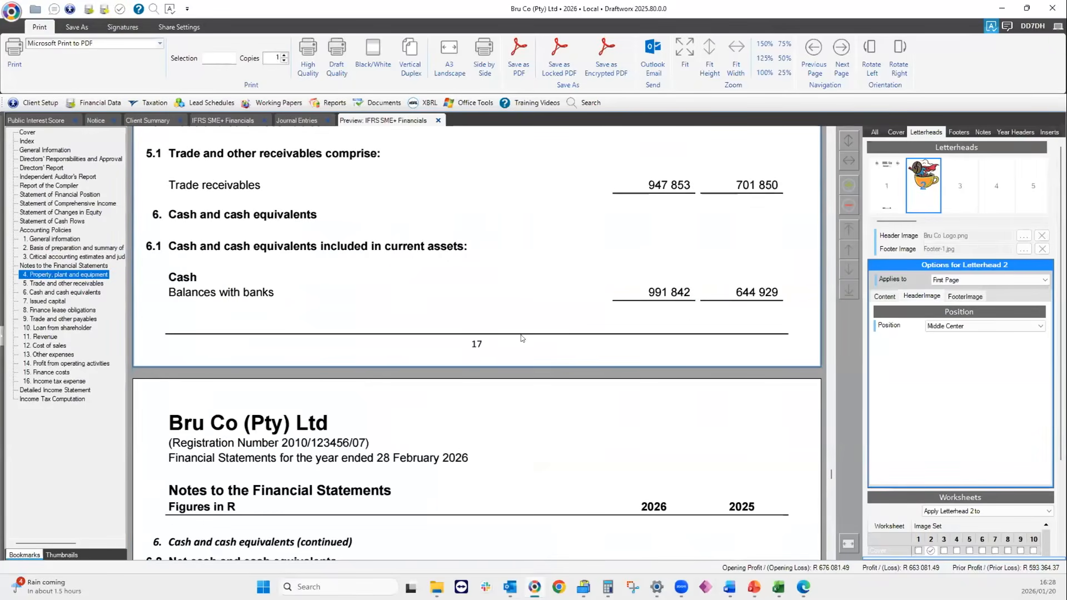
{"action": "scroll", "coordinate": [740, 308], "scroll_direction": "up", "scroll_amount": 12}
{"action": "scroll", "coordinate": [744, 289], "scroll_direction": "down", "scroll_amount": 2}
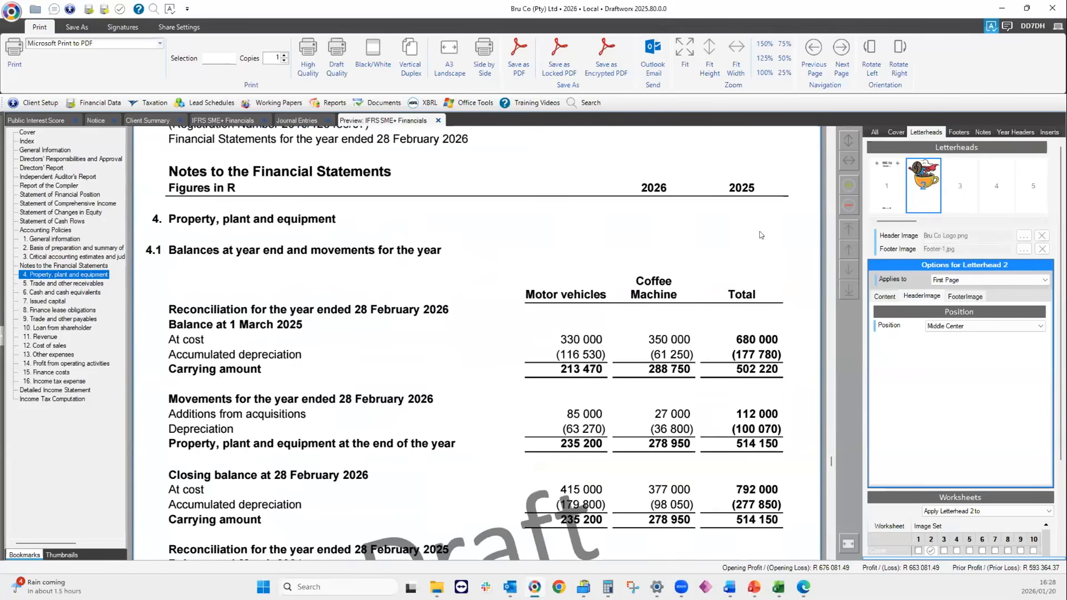
{"action": "left_click", "coordinate": [1016, 132]}
{"action": "left_click", "coordinate": [937, 175]}
{"action": "left_click", "coordinate": [878, 175]}
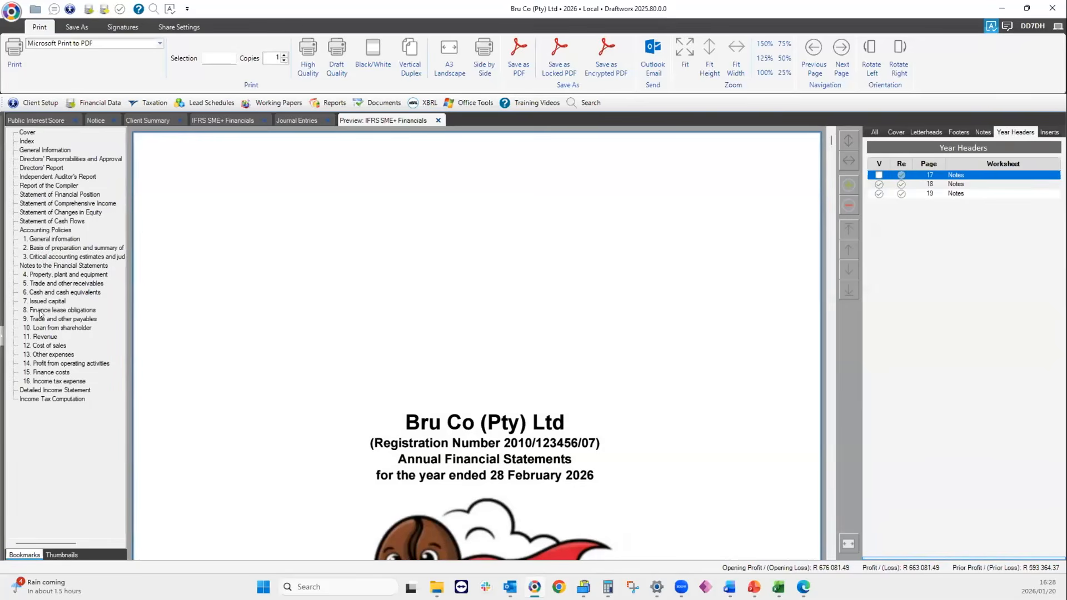
{"action": "left_click", "coordinate": [61, 275]}
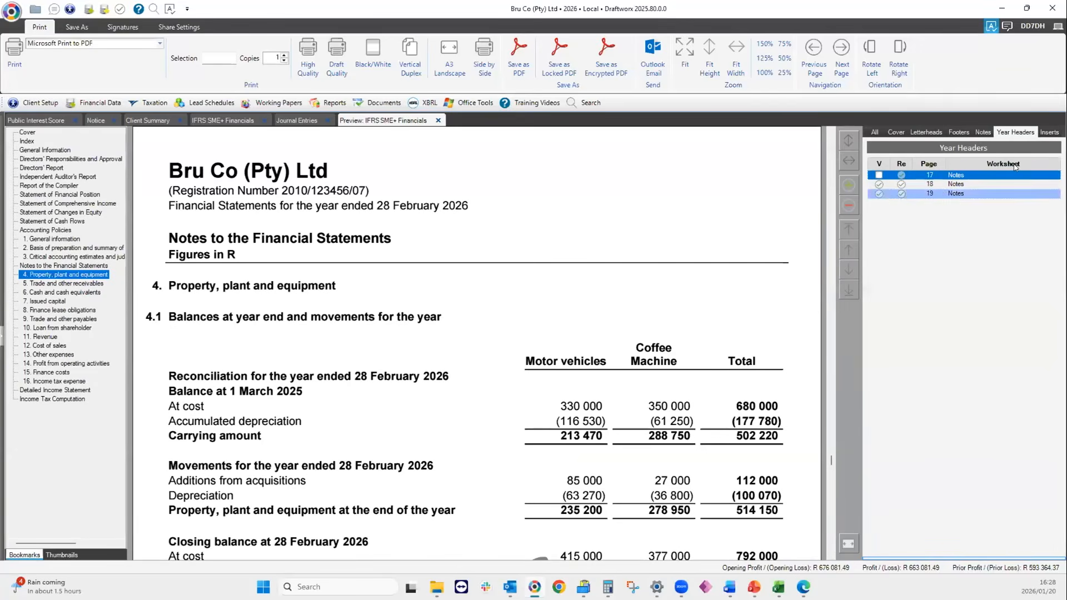
Insert the Audit Report 2026 file for the ReportAudit worksheet with the action set to Replace
{"action": "left_click", "coordinate": [1048, 132]}
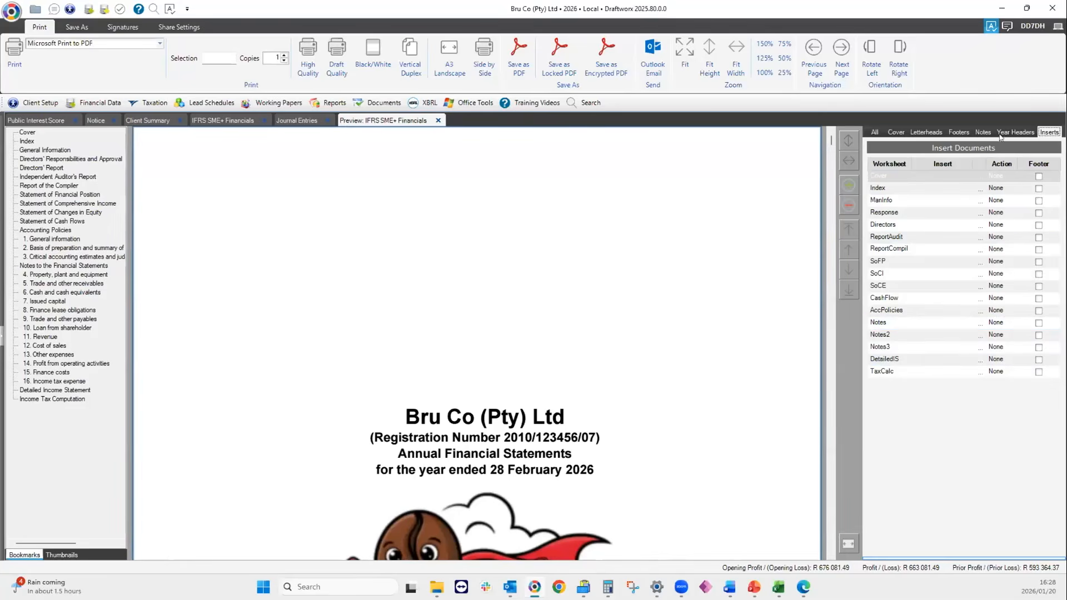
{"action": "left_click", "coordinate": [909, 361]}
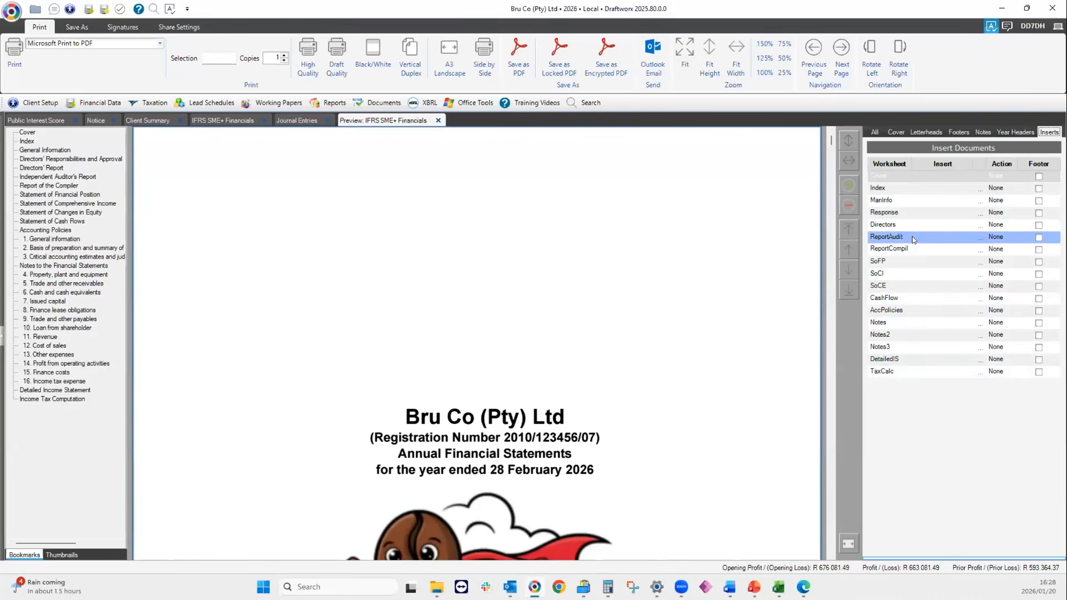
{"action": "left_click", "coordinate": [980, 236]}
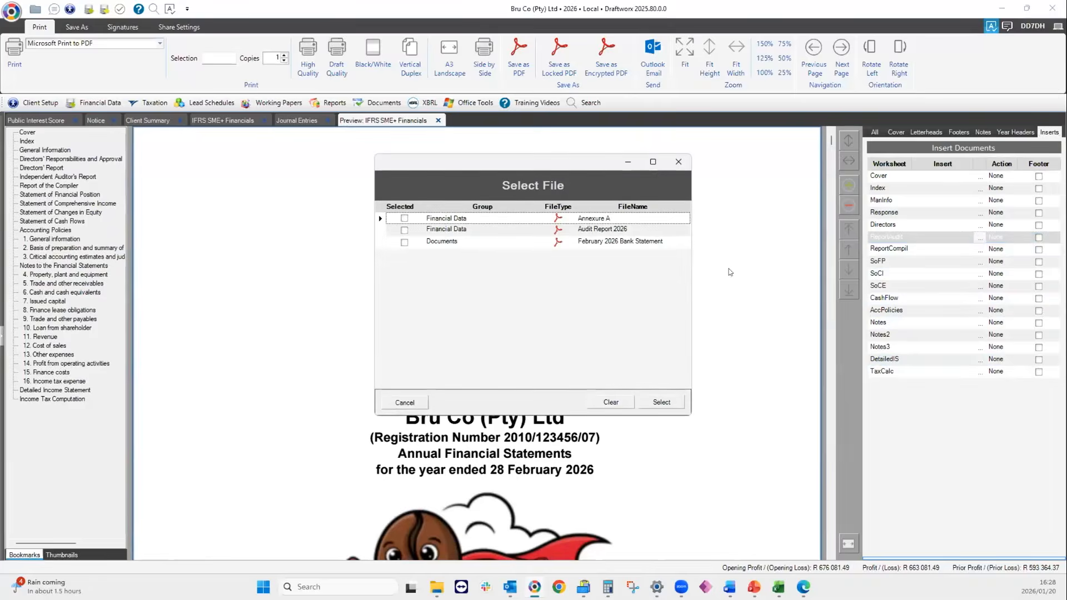
{"action": "left_click", "coordinate": [503, 231]}
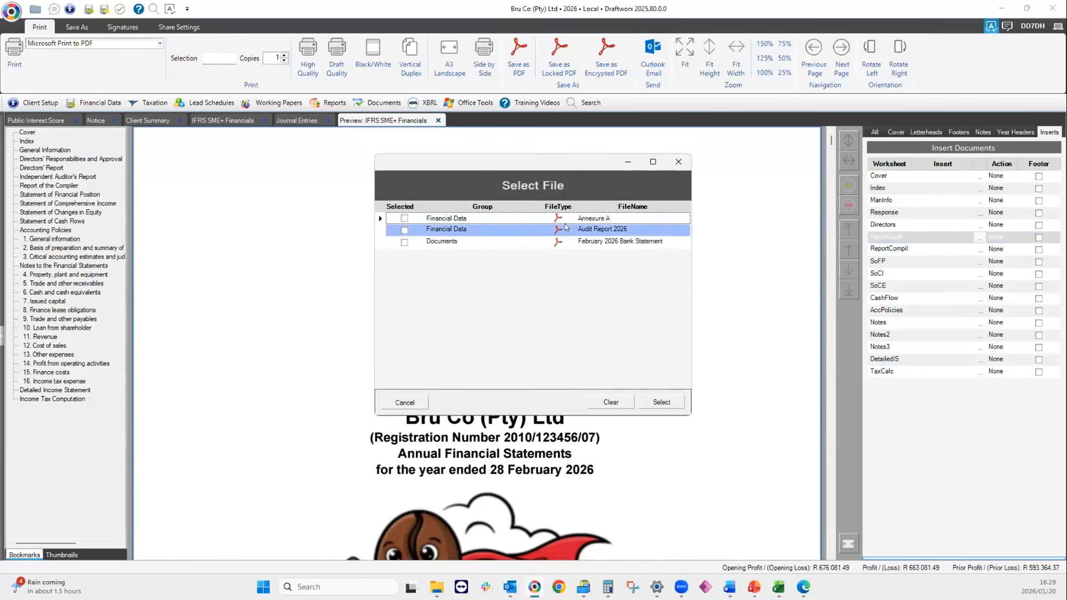
{"action": "left_click", "coordinate": [503, 219]}
{"action": "left_click", "coordinate": [404, 234]}
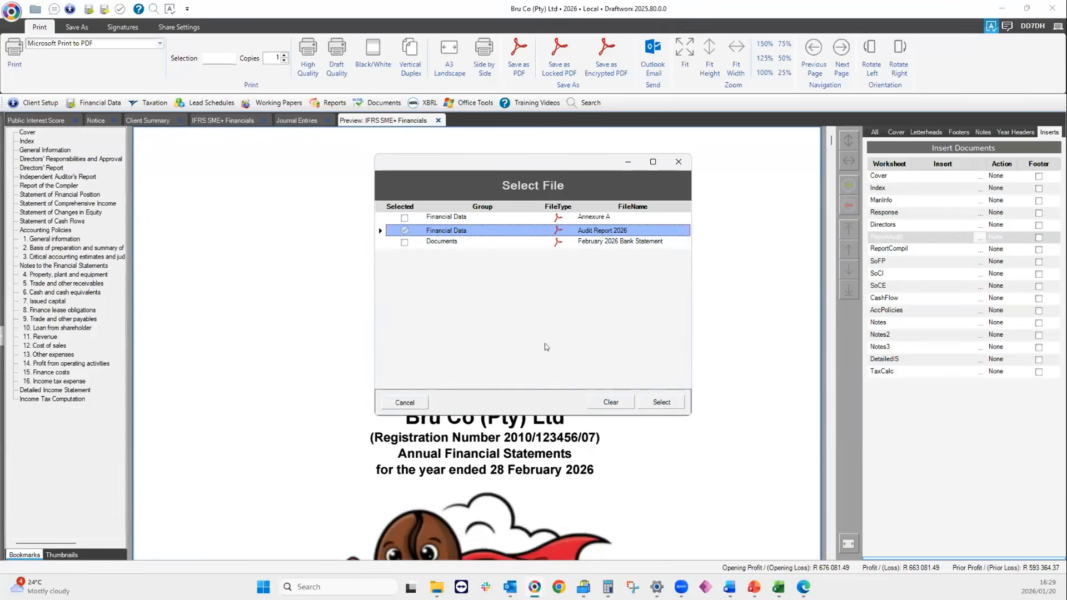
{"action": "left_click", "coordinate": [661, 402]}
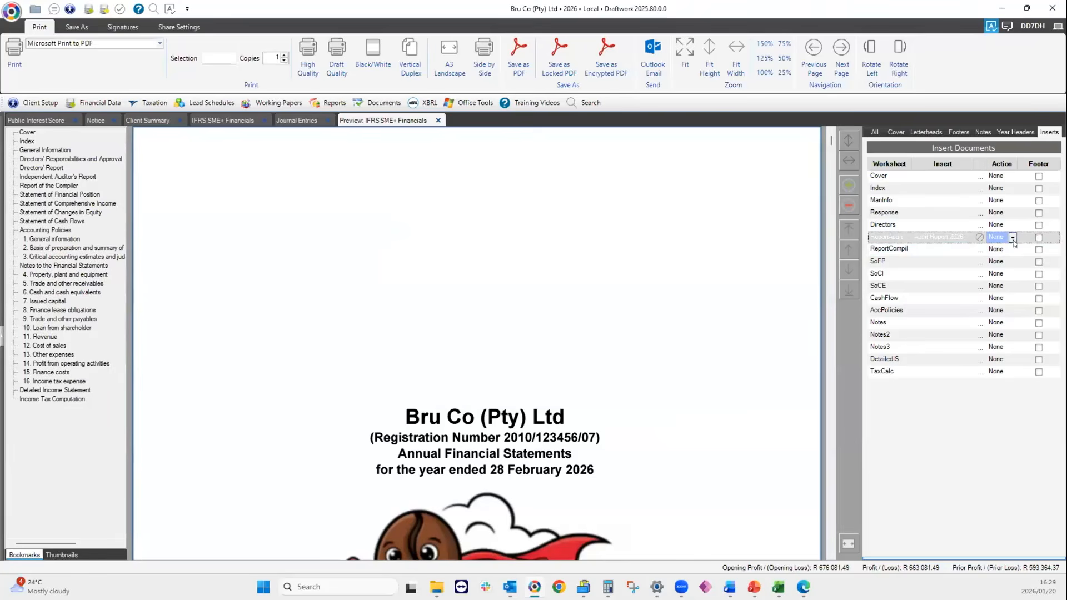
{"action": "left_click", "coordinate": [1012, 239]}
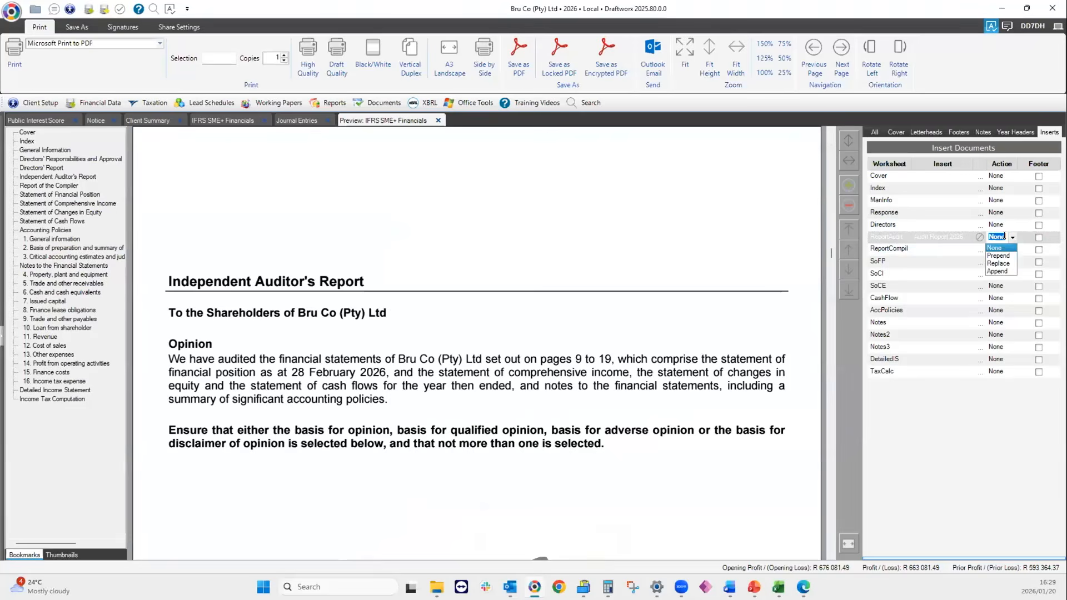
{"action": "left_click", "coordinate": [998, 265]}
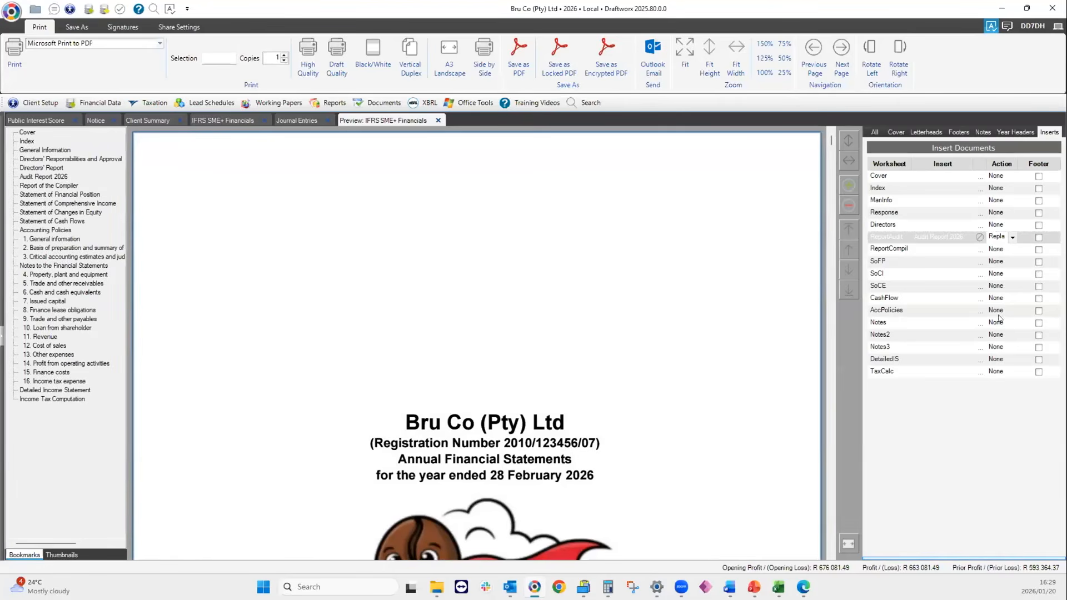
Examine the inserted Audit Report 2026 pages, including the letterhead, auditor's responsibilities, signature block and footers
{"action": "left_click", "coordinate": [32, 177]}
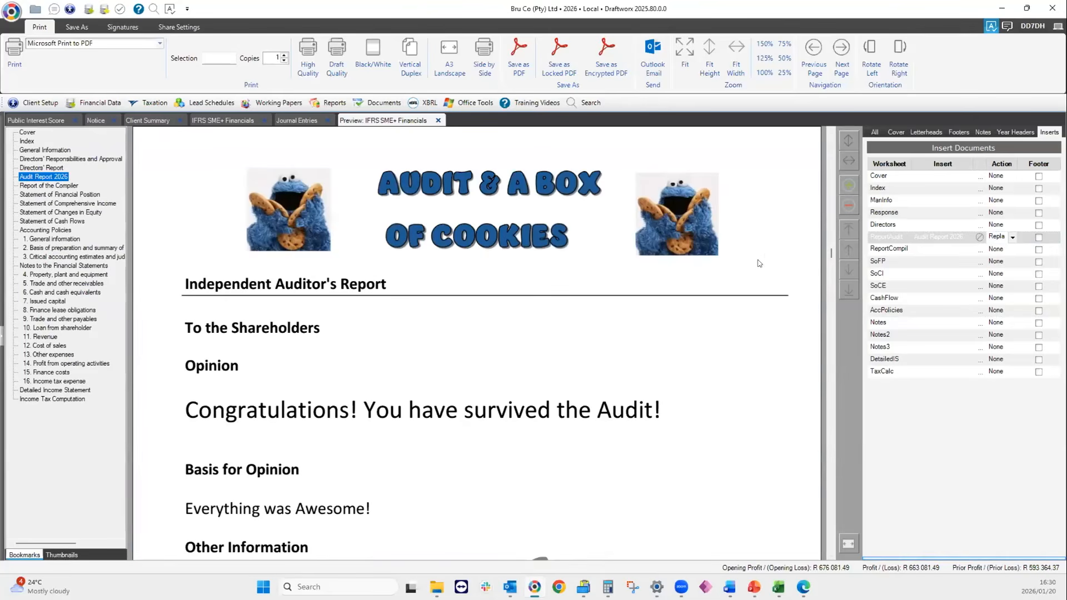
{"action": "left_click", "coordinate": [846, 203]}
{"action": "left_click", "coordinate": [847, 203]}
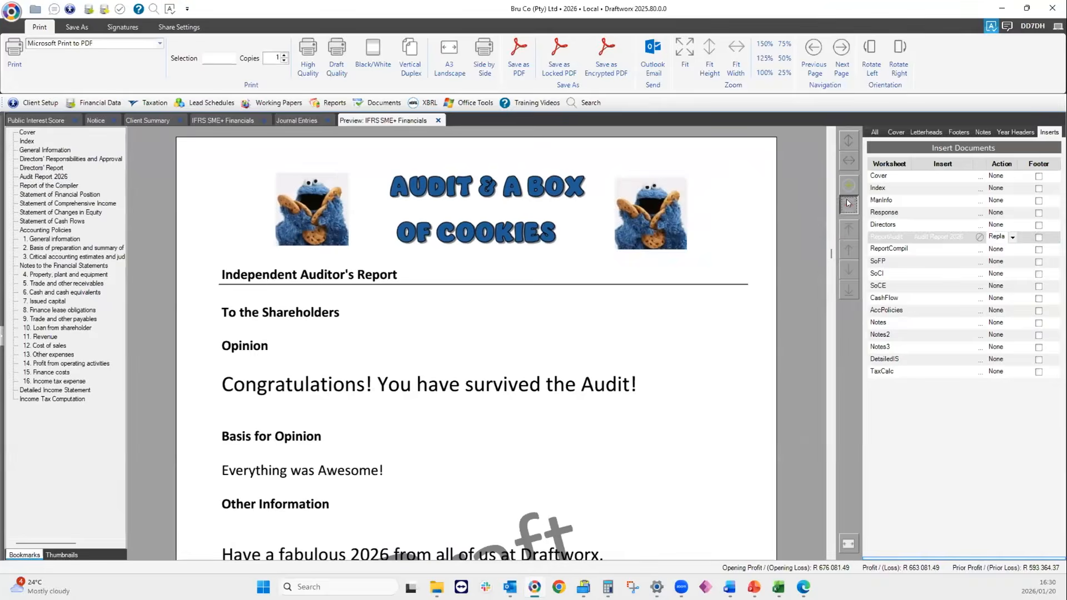
{"action": "left_click", "coordinate": [846, 202]}
{"action": "left_click", "coordinate": [848, 203]}
{"action": "left_click", "coordinate": [848, 204]}
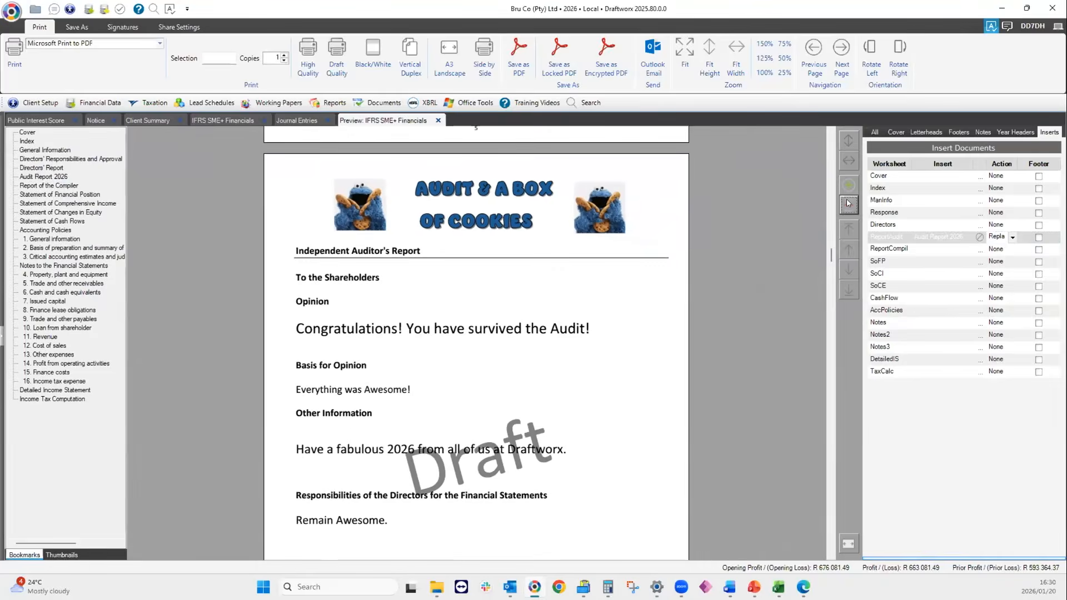
{"action": "left_click", "coordinate": [848, 204]}
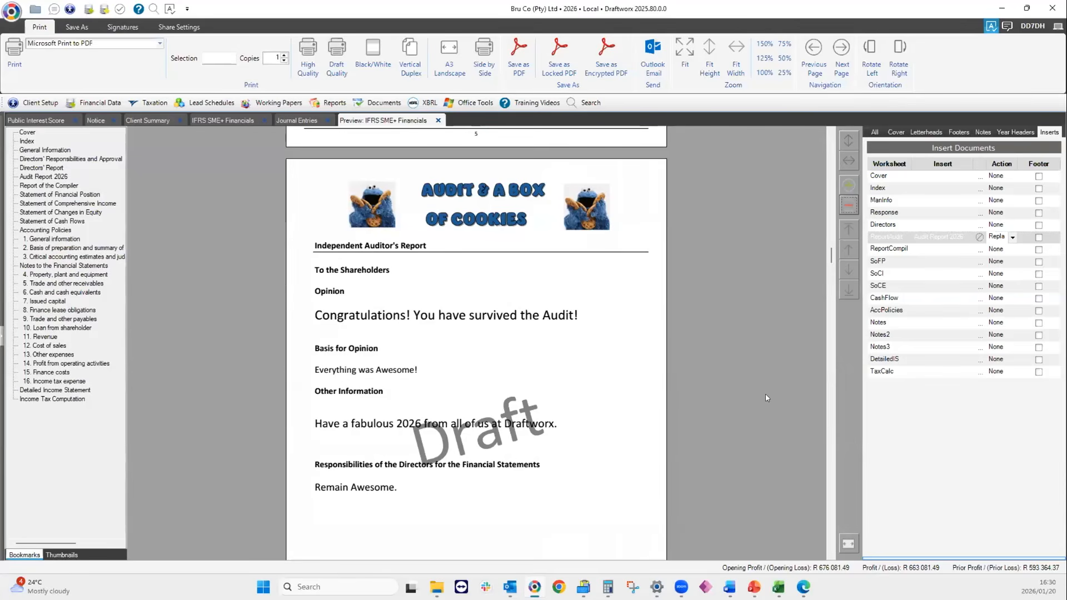
{"action": "scroll", "coordinate": [747, 405], "scroll_direction": "down", "scroll_amount": 5}
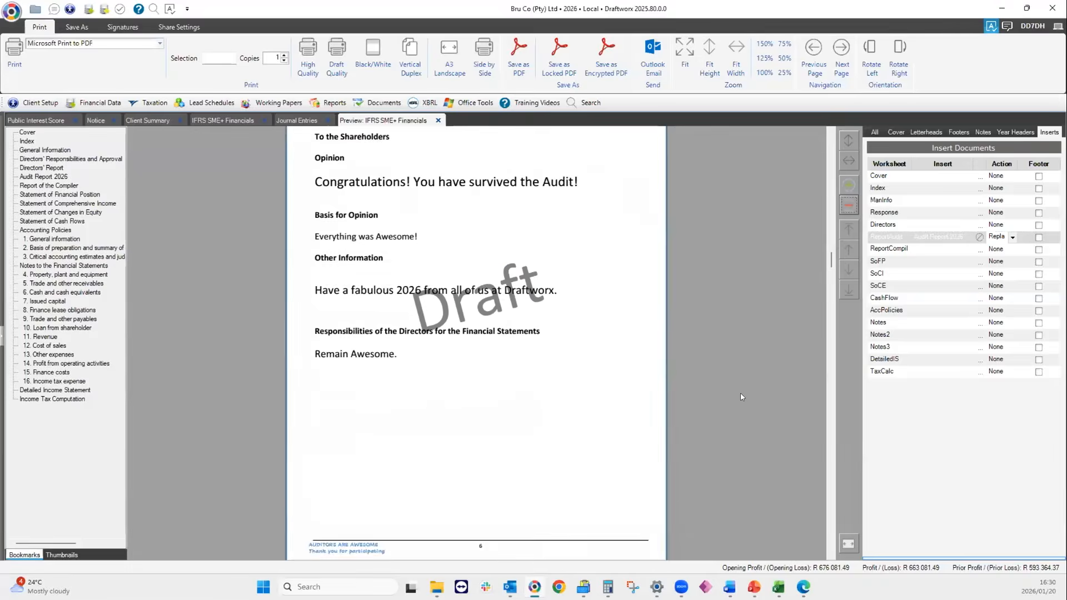
{"action": "scroll", "coordinate": [741, 397], "scroll_direction": "down", "scroll_amount": 5}
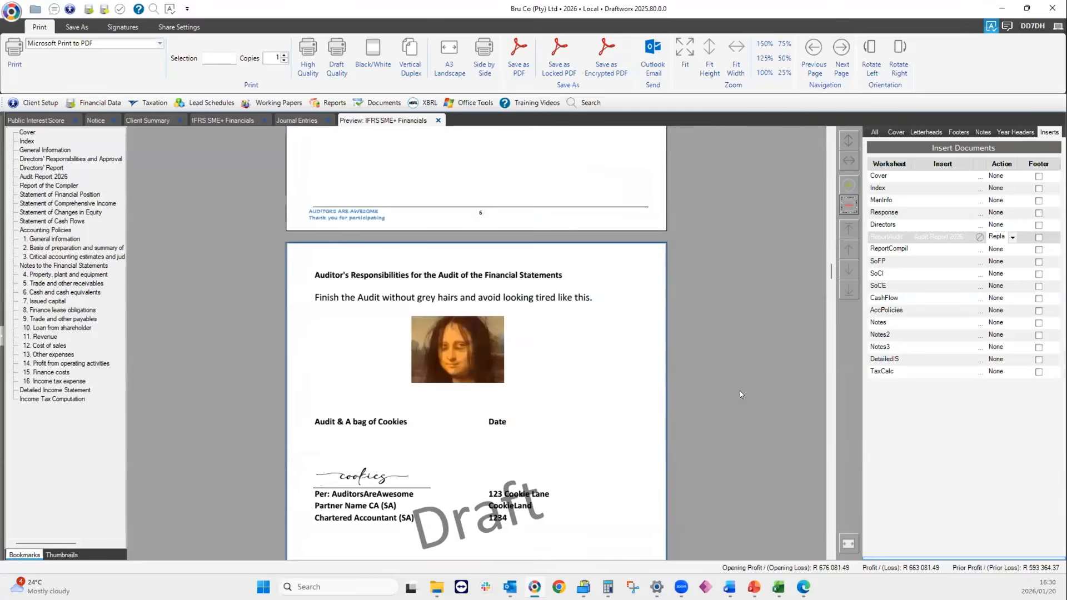
{"action": "scroll", "coordinate": [748, 385], "scroll_direction": "down", "scroll_amount": 1}
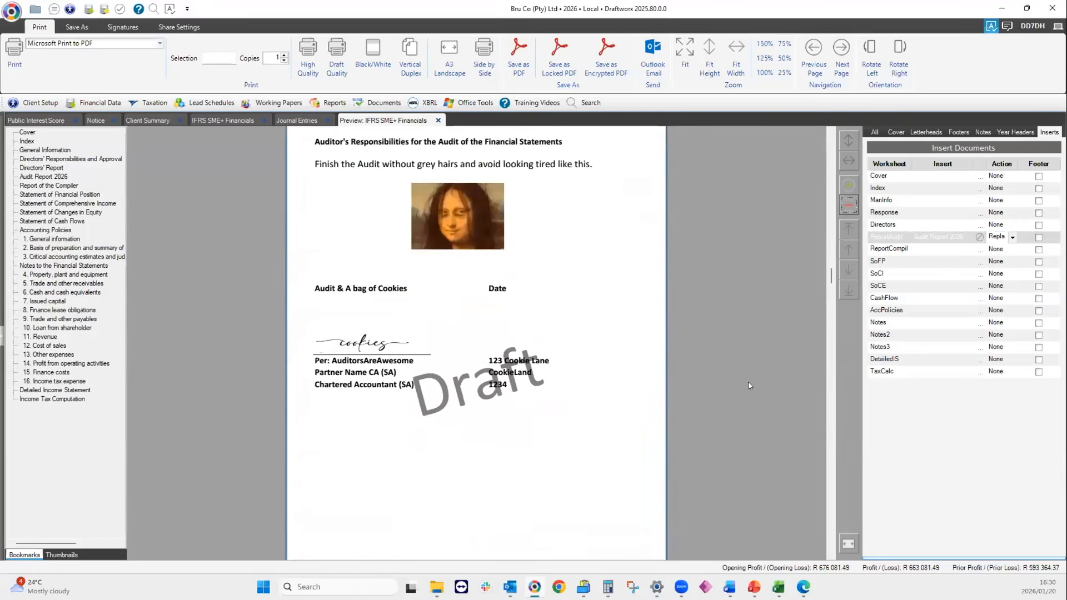
{"action": "scroll", "coordinate": [748, 382], "scroll_direction": "up", "scroll_amount": 12}
{"action": "scroll", "coordinate": [749, 379], "scroll_direction": "down", "scroll_amount": 9}
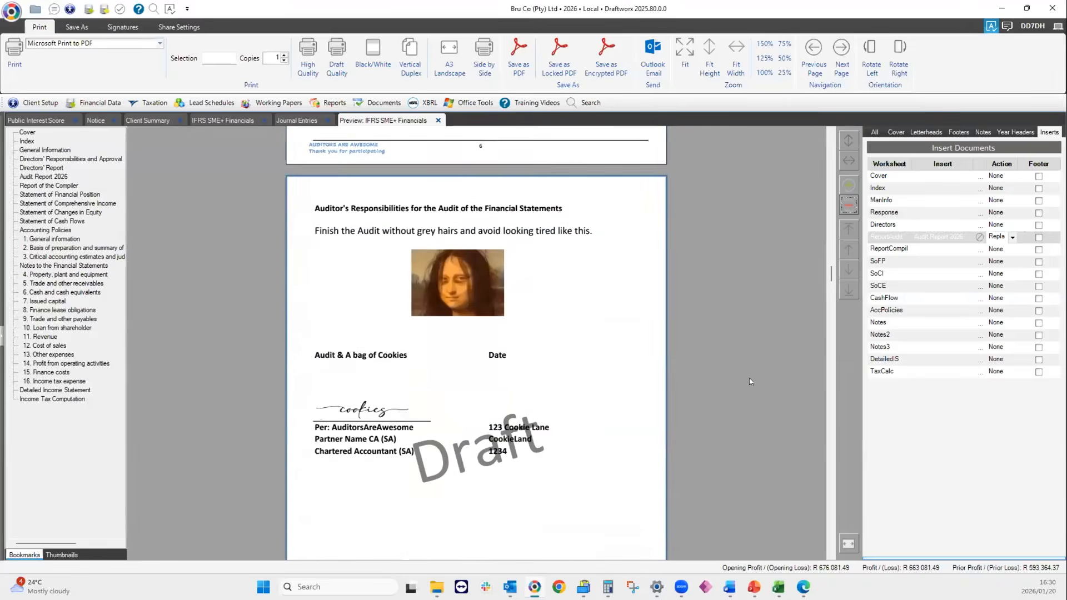
{"action": "scroll", "coordinate": [749, 381], "scroll_direction": "down", "scroll_amount": 1}
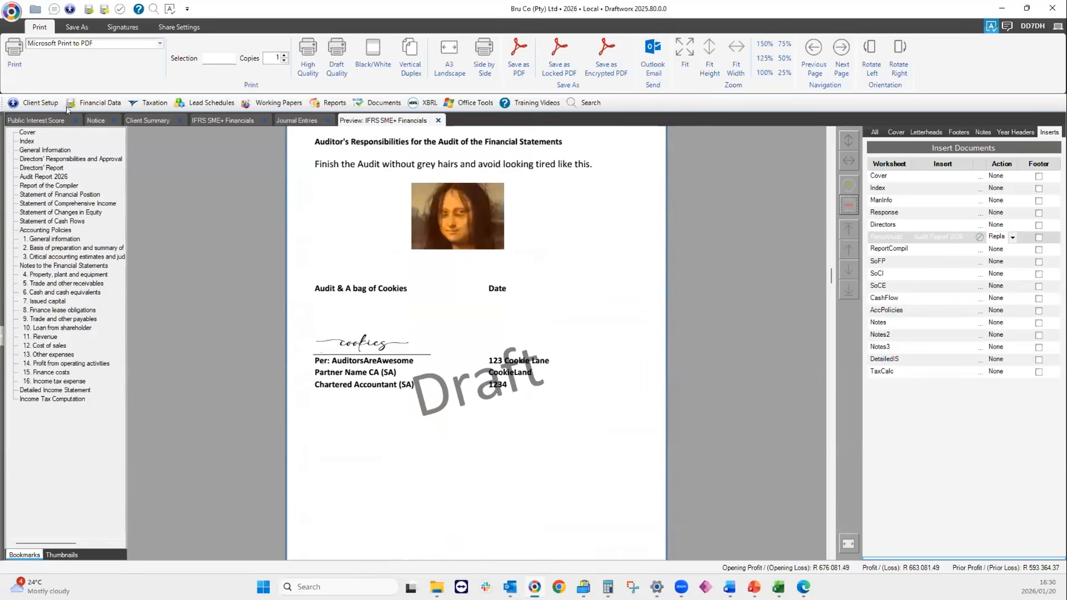
Compare the page numbers listed in the index with those on the inserted audit report pages
{"action": "left_click", "coordinate": [27, 141]}
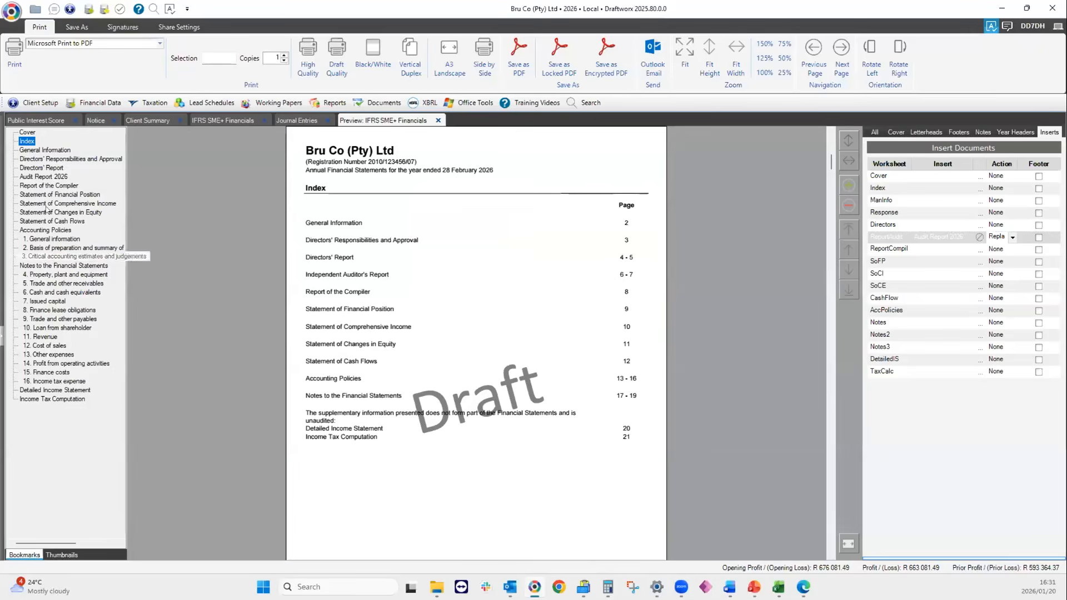
{"action": "left_click", "coordinate": [47, 176]}
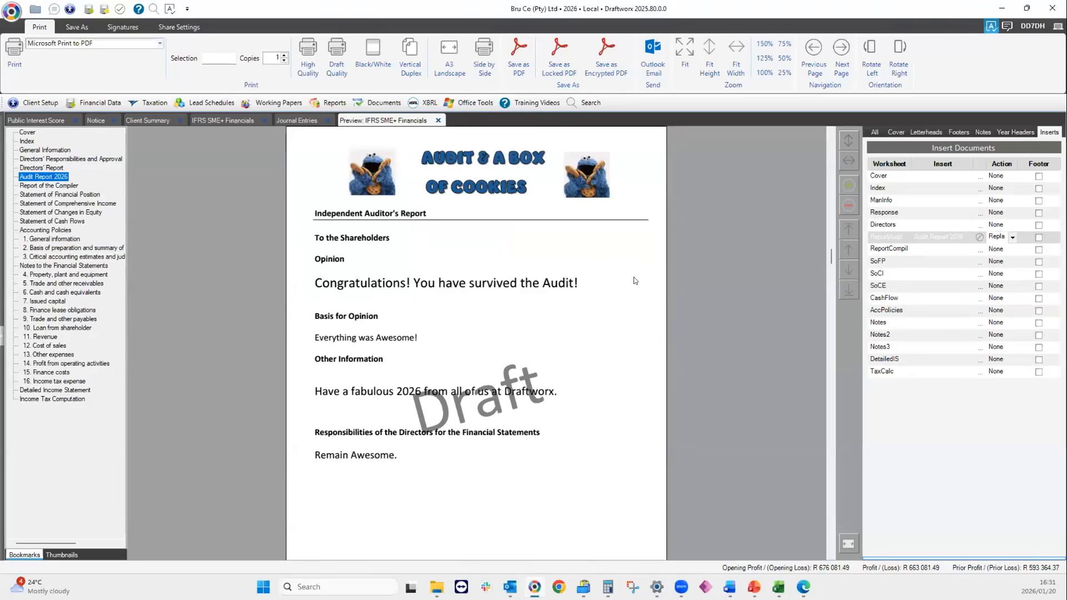
{"action": "scroll", "coordinate": [633, 277], "scroll_direction": "down", "scroll_amount": 3}
{"action": "scroll", "coordinate": [438, 475], "scroll_direction": "down", "scroll_amount": 5}
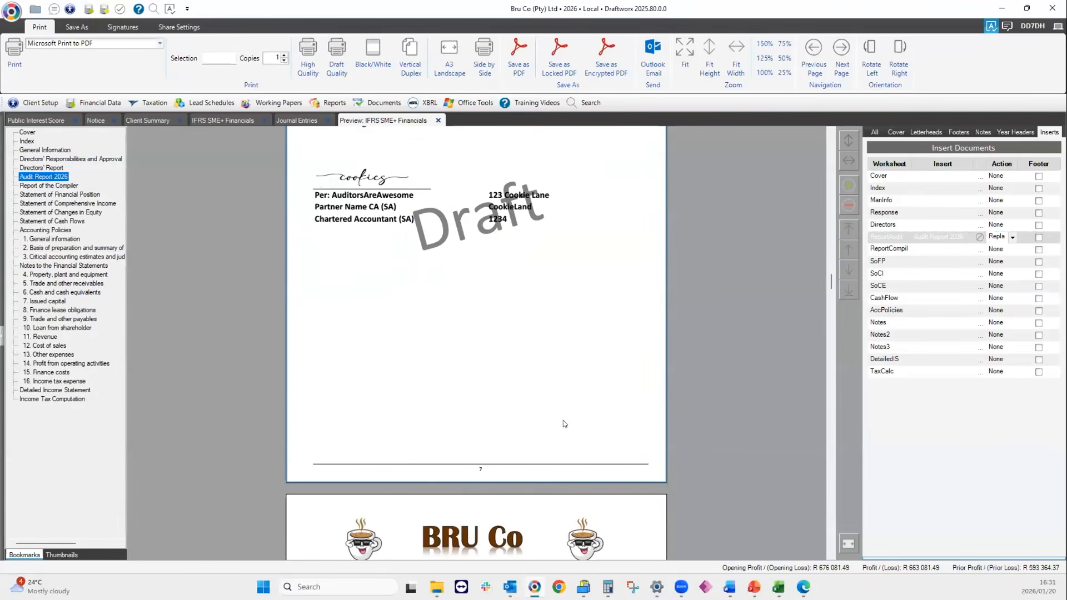
{"action": "scroll", "coordinate": [562, 420], "scroll_direction": "down", "scroll_amount": 3}
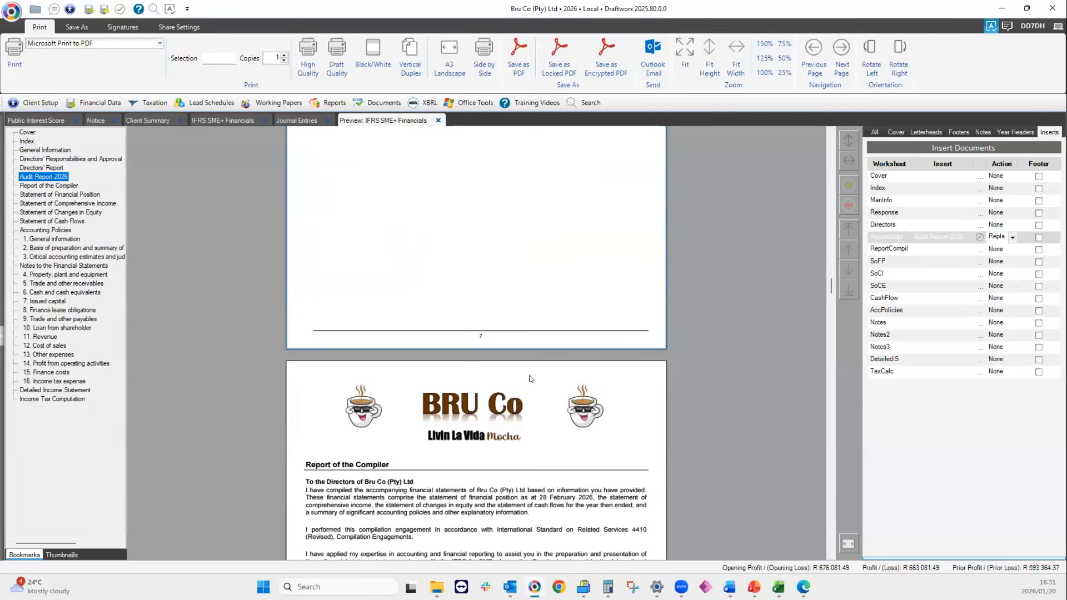
Insert the Annexure A file for the TaxCalc worksheet with the action set to Append
{"action": "left_click", "coordinate": [930, 372]}
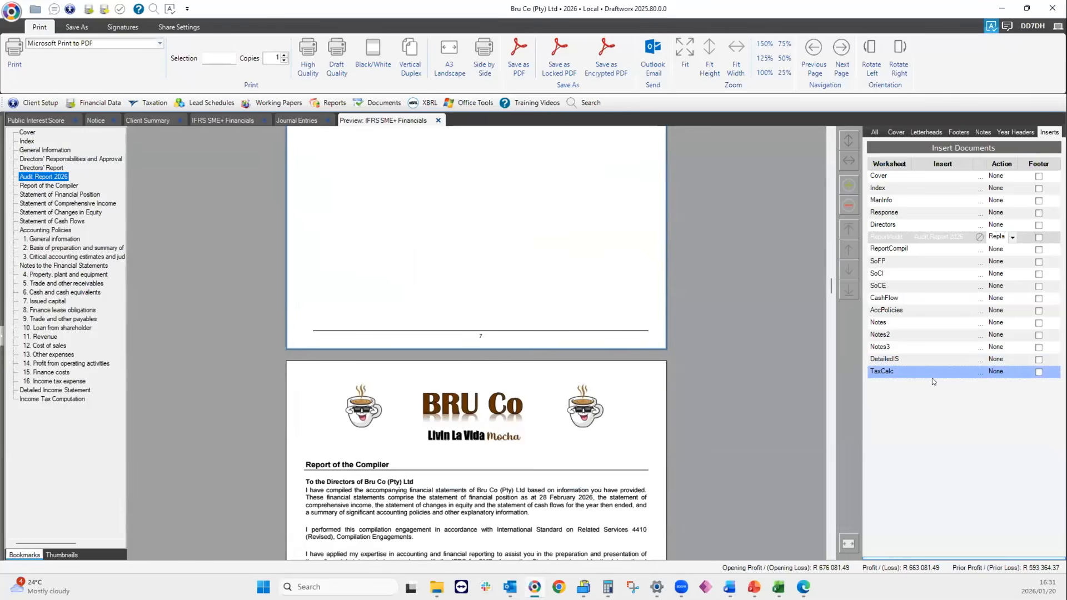
{"action": "left_click", "coordinate": [979, 372]}
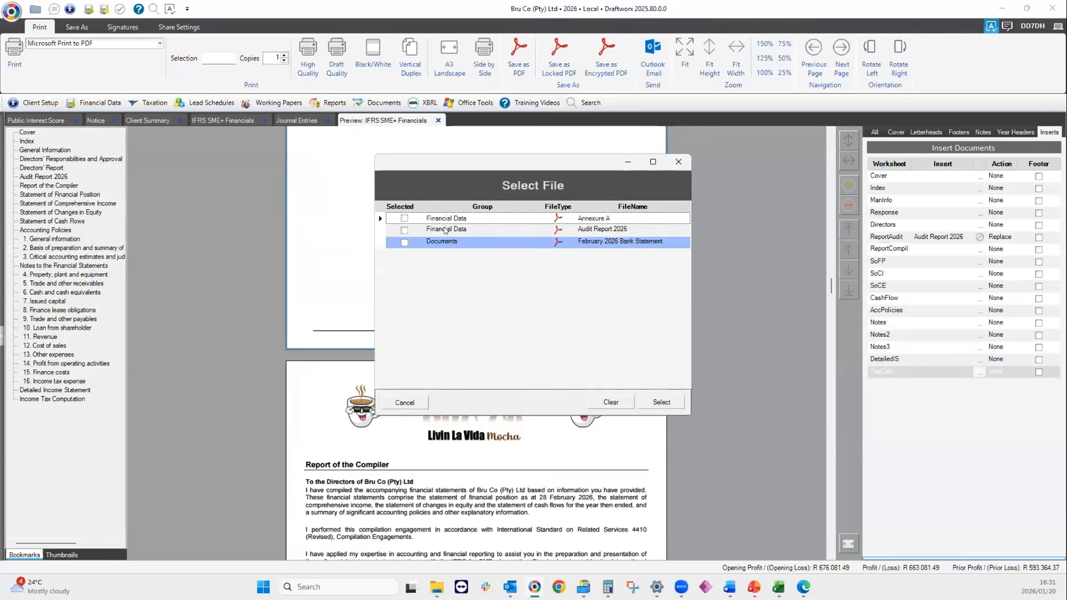
{"action": "left_click", "coordinate": [665, 408]}
{"action": "left_click", "coordinate": [1019, 374]}
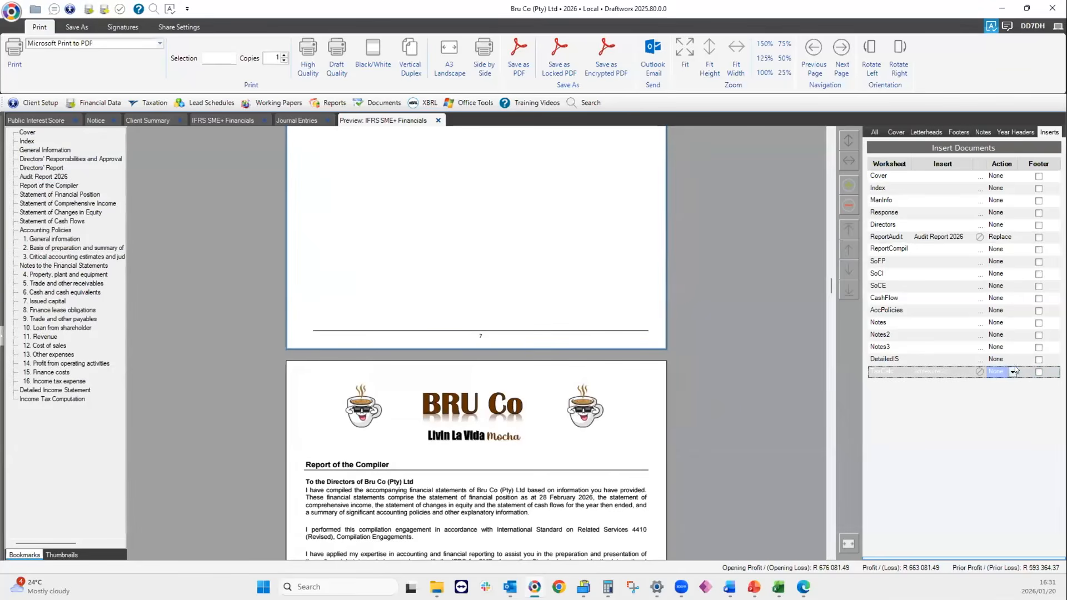
{"action": "left_click", "coordinate": [1013, 372]}
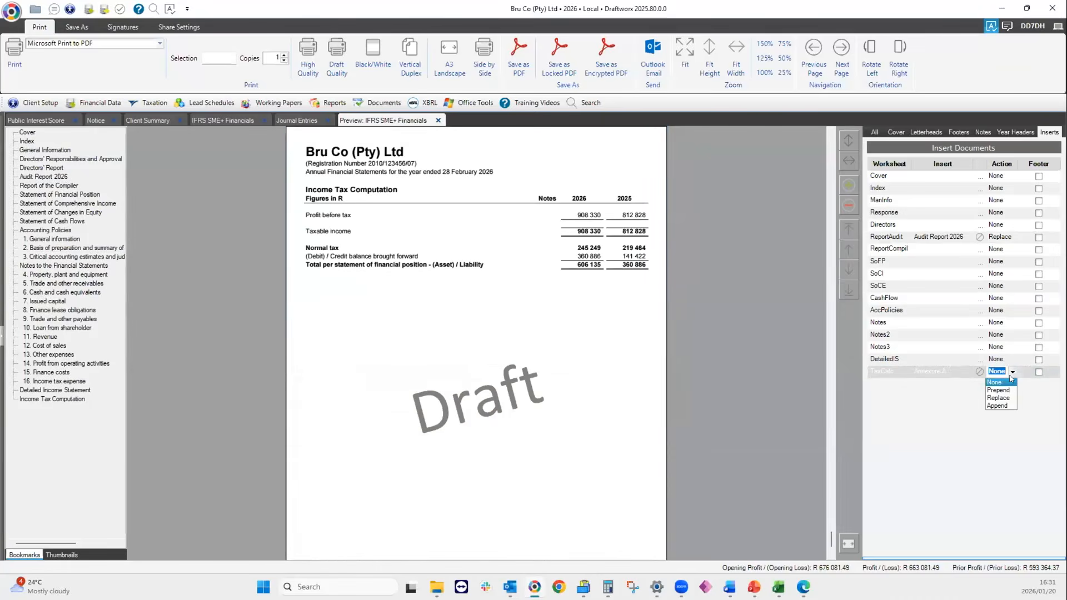
{"action": "left_click", "coordinate": [1000, 406]}
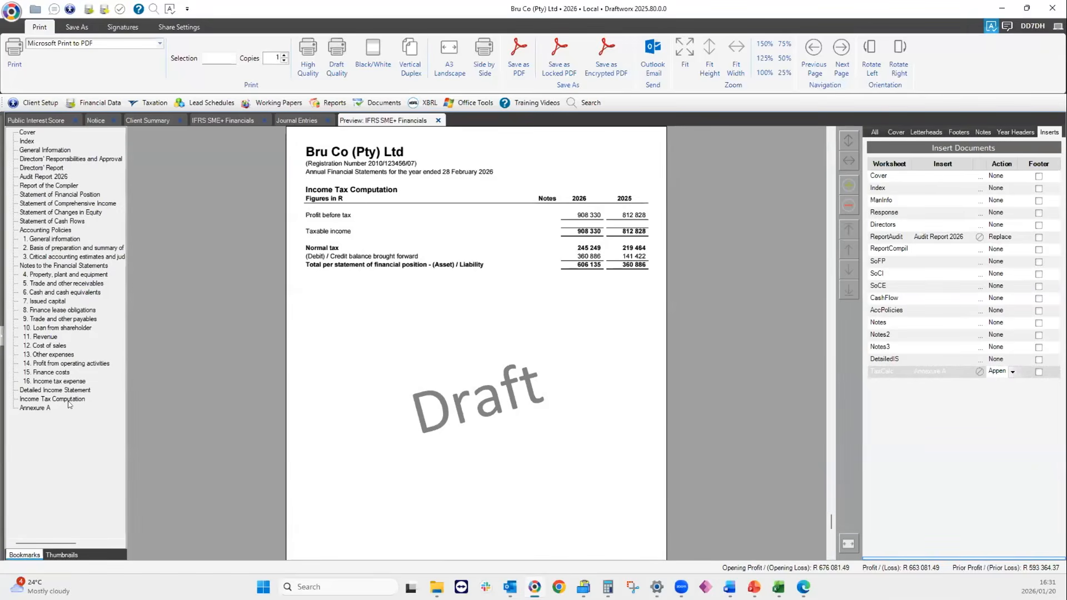
Examine the Annexure A page and compare its bottom edge with the footers of the preceding supplementary pages
{"action": "left_click", "coordinate": [37, 409]}
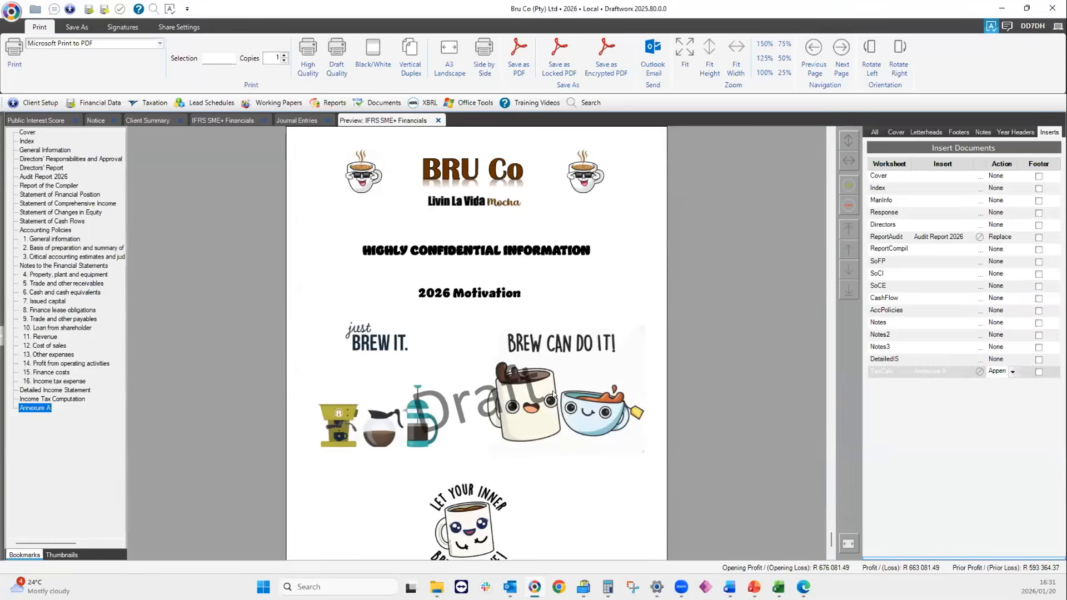
{"action": "scroll", "coordinate": [546, 494], "scroll_direction": "down", "scroll_amount": 2}
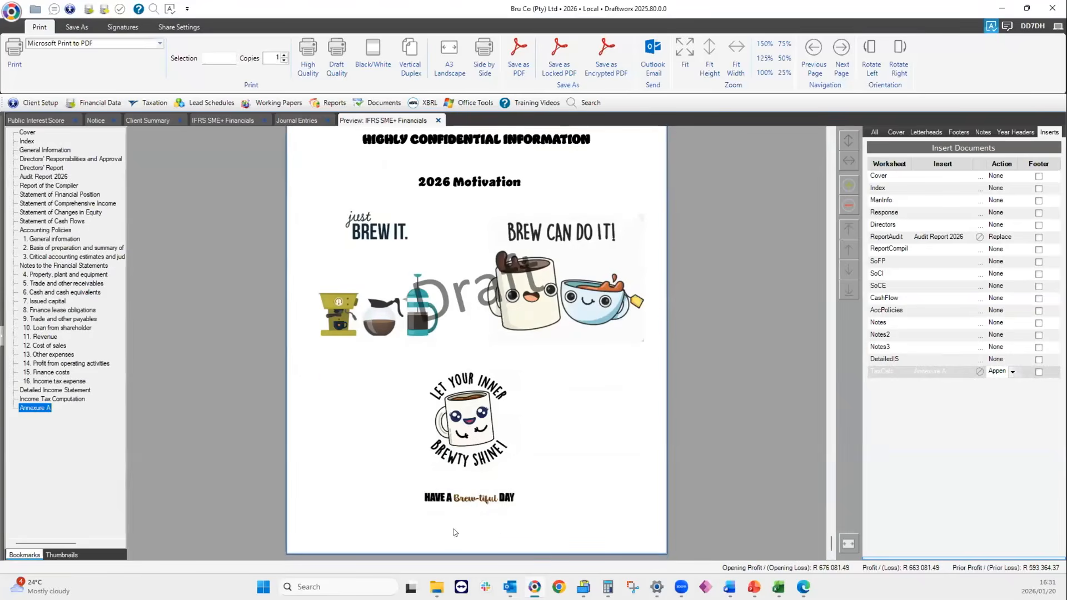
{"action": "scroll", "coordinate": [540, 515], "scroll_direction": "up", "scroll_amount": 2}
{"action": "scroll", "coordinate": [541, 517], "scroll_direction": "up", "scroll_amount": 3}
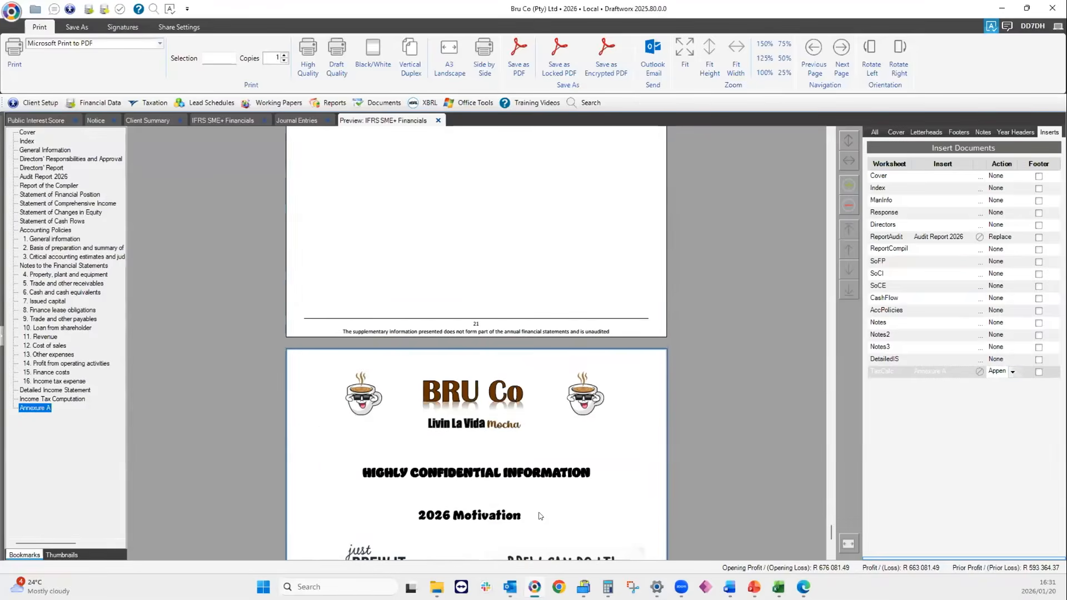
{"action": "scroll", "coordinate": [494, 325], "scroll_direction": "up", "scroll_amount": 10}
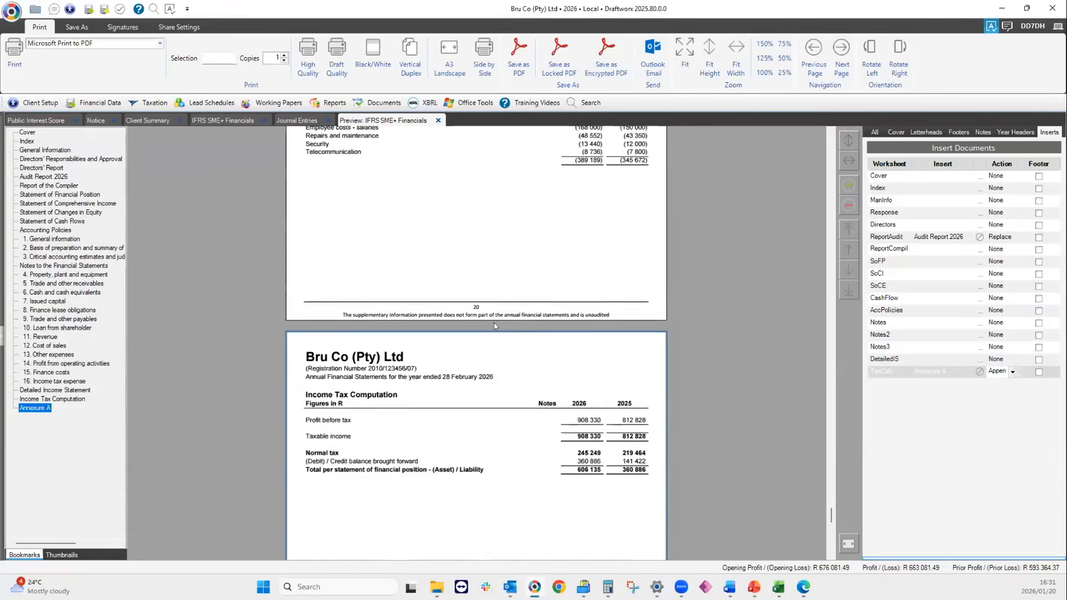
{"action": "scroll", "coordinate": [510, 434], "scroll_direction": "down", "scroll_amount": 10}
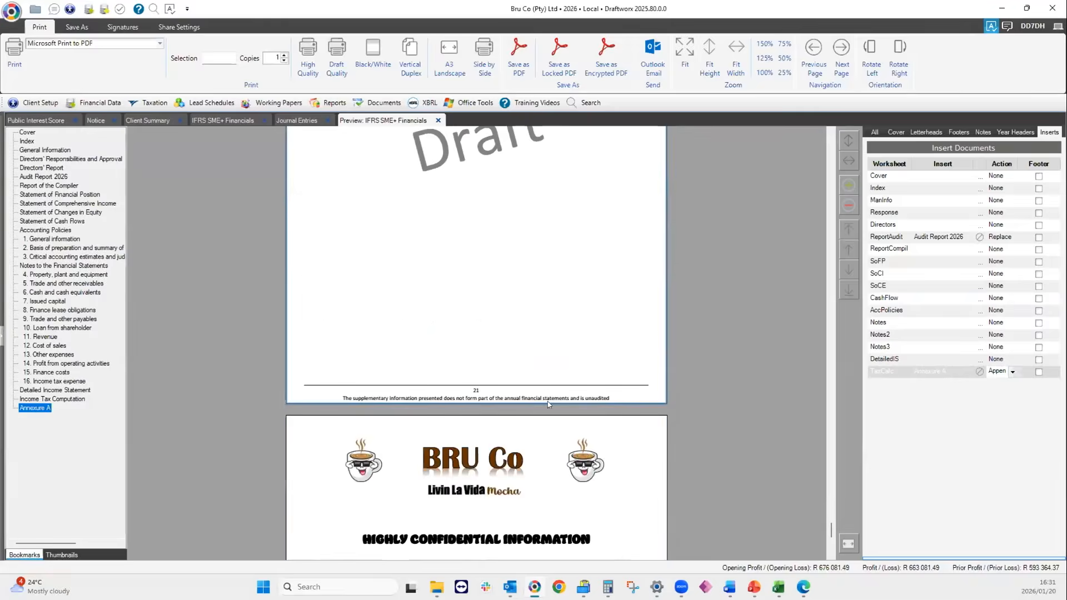
{"action": "scroll", "coordinate": [533, 458], "scroll_direction": "down", "scroll_amount": 3}
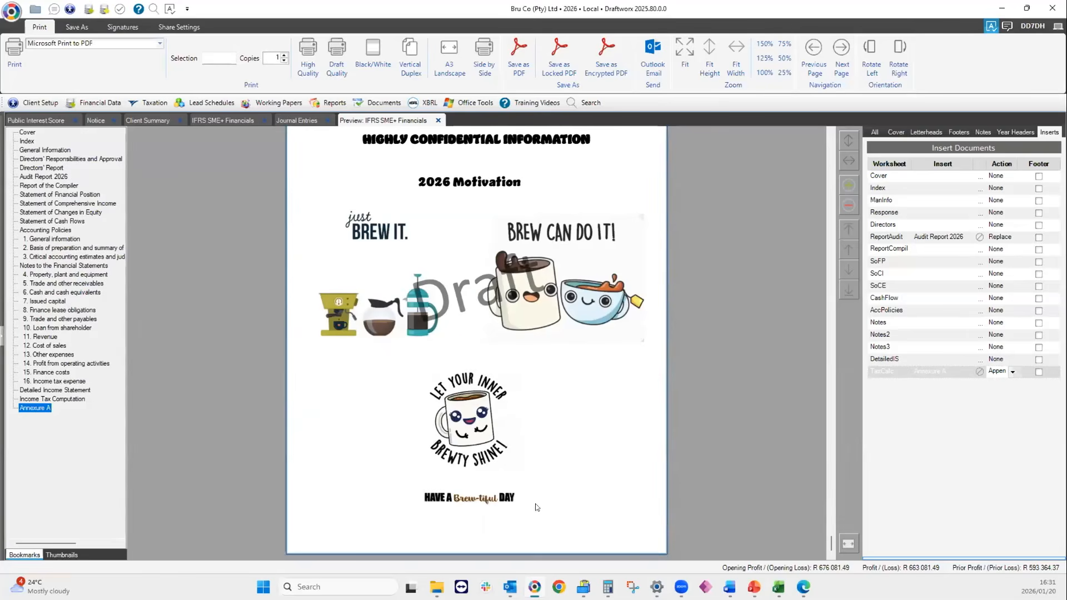
Enable the footer for the TaxCalc insert and check the bottom of the Annexure A page
{"action": "left_click", "coordinate": [1039, 372]}
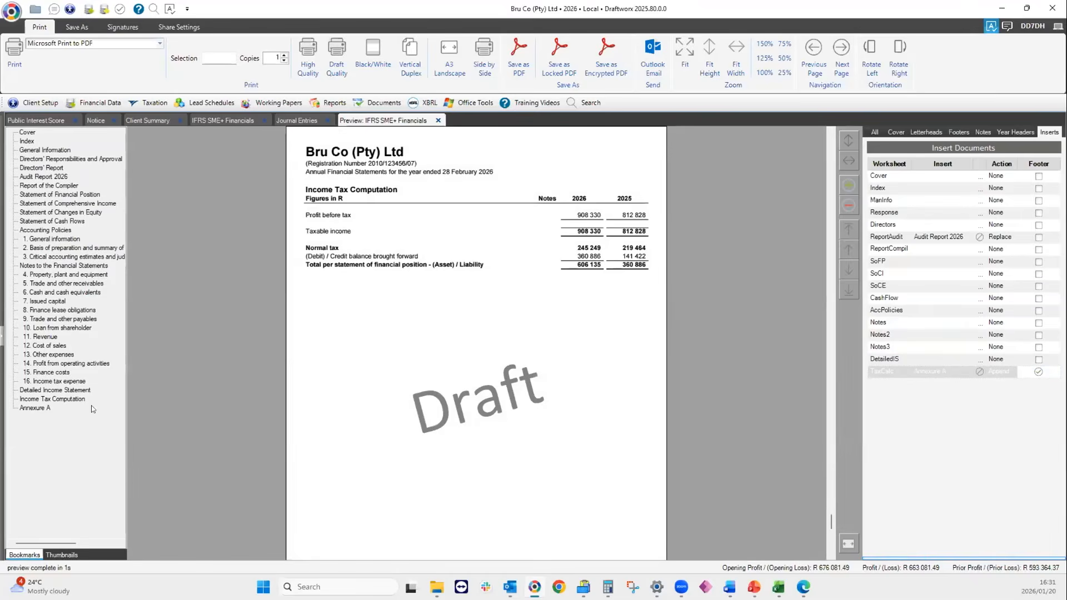
{"action": "left_click", "coordinate": [35, 408]}
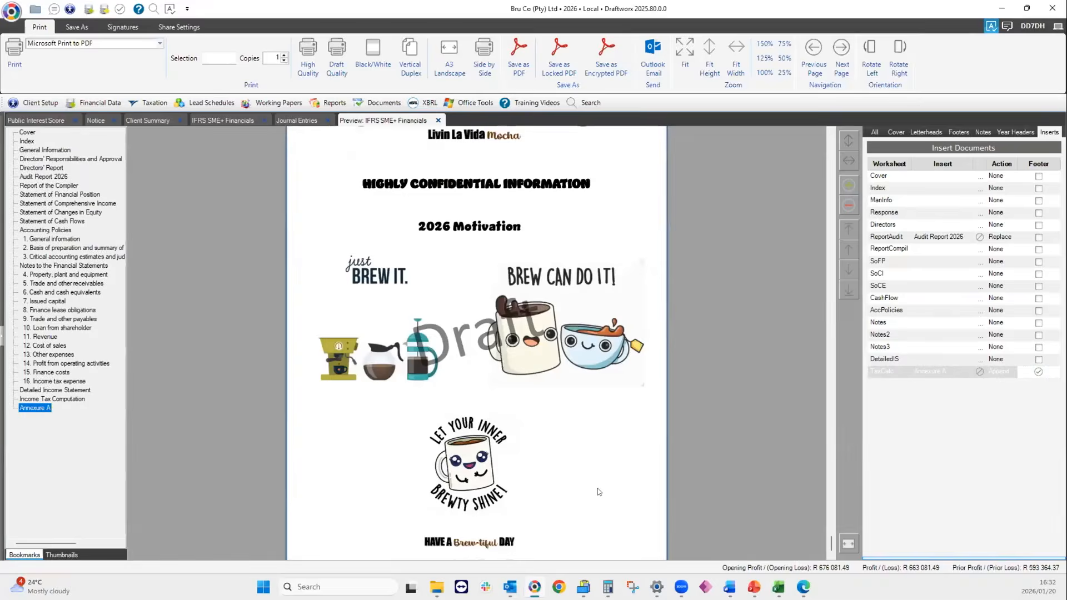
{"action": "scroll", "coordinate": [599, 492], "scroll_direction": "down", "scroll_amount": 1}
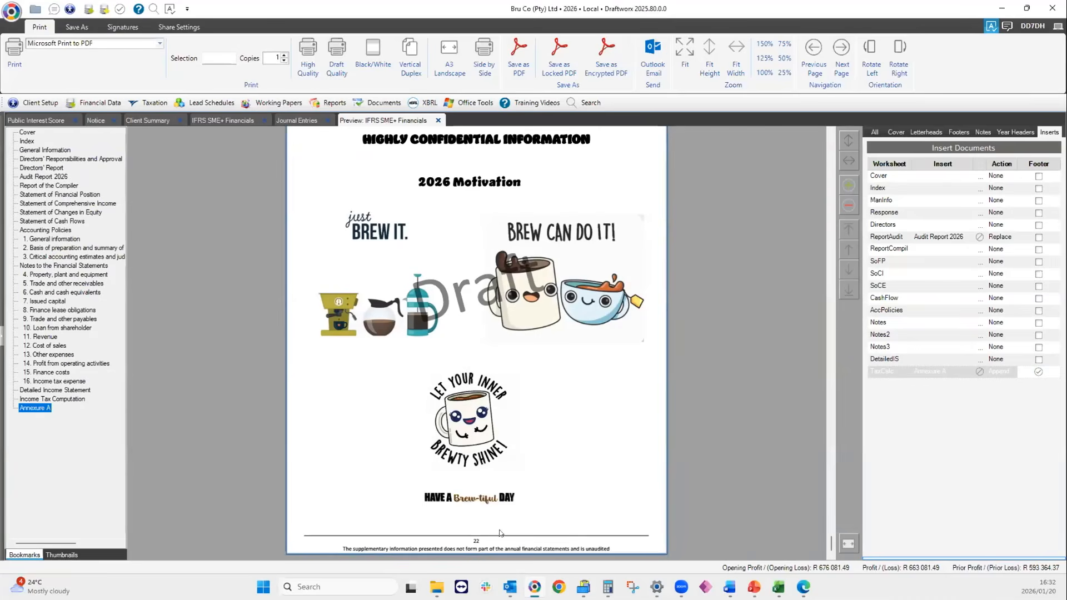
Review the footer on the Annexure A page following the Income Tax Computation, and display the footer settings
{"action": "left_click", "coordinate": [875, 131]}
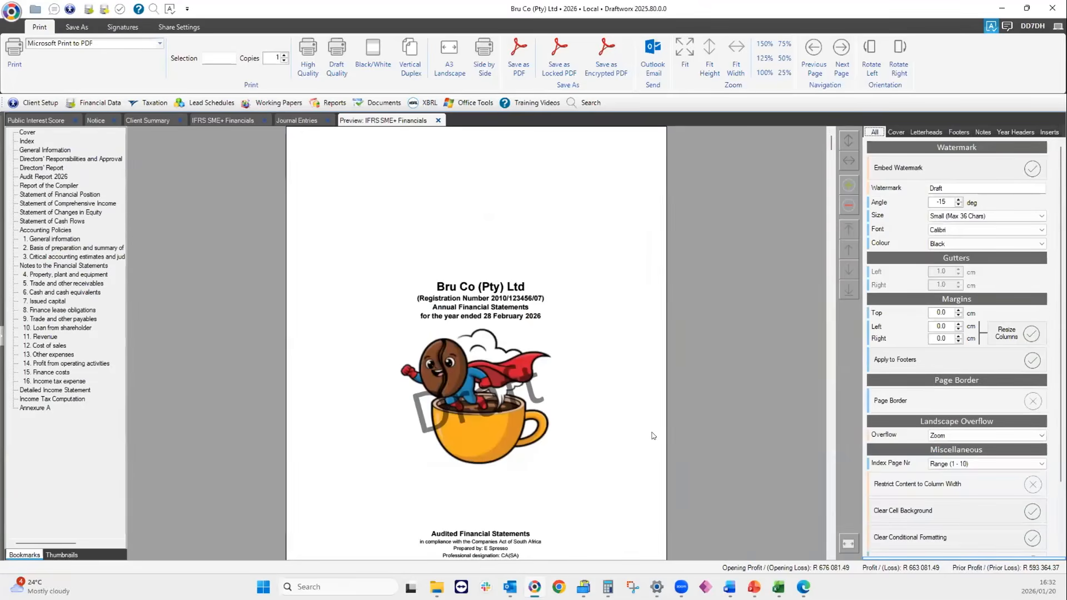
{"action": "left_click", "coordinate": [37, 408]}
{"action": "scroll", "coordinate": [518, 473], "scroll_direction": "down", "scroll_amount": 20}
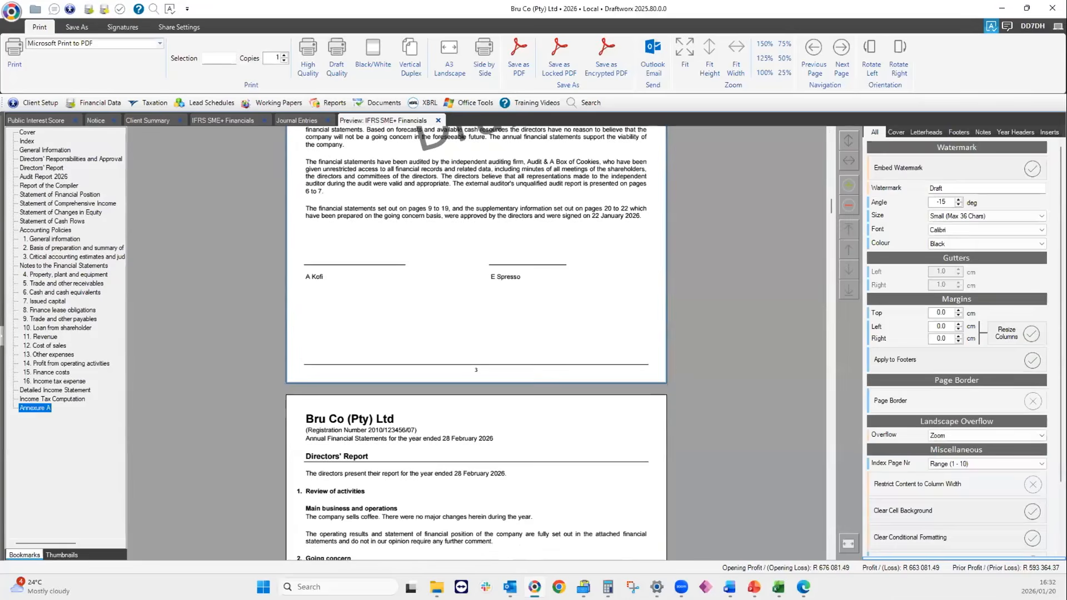
{"action": "left_click", "coordinate": [56, 398]}
{"action": "scroll", "coordinate": [389, 414], "scroll_direction": "down", "scroll_amount": 5}
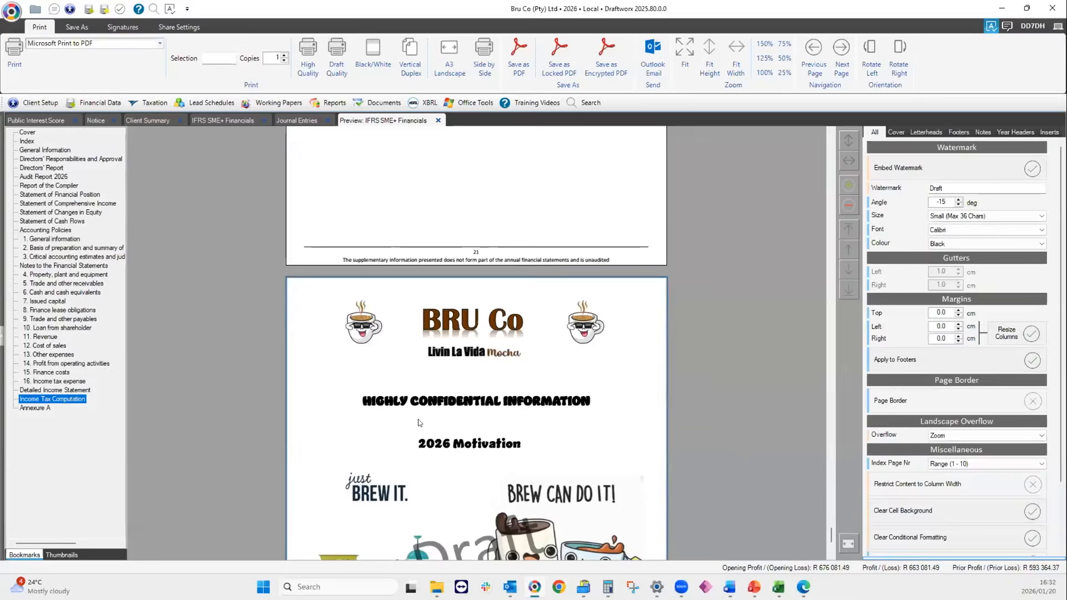
{"action": "scroll", "coordinate": [419, 422], "scroll_direction": "down", "scroll_amount": 5}
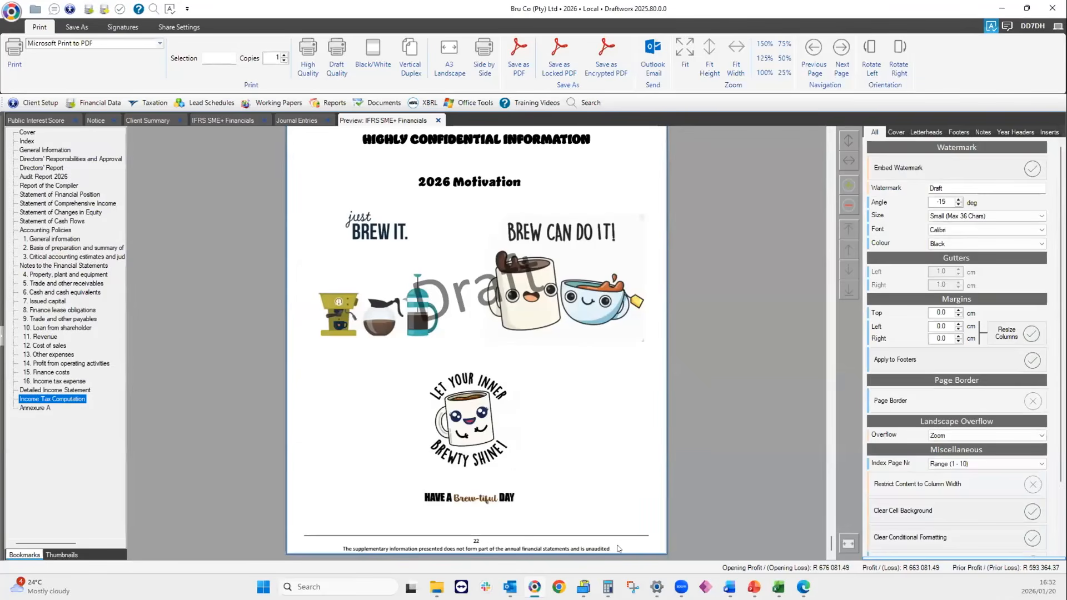
{"action": "left_click", "coordinate": [958, 132]}
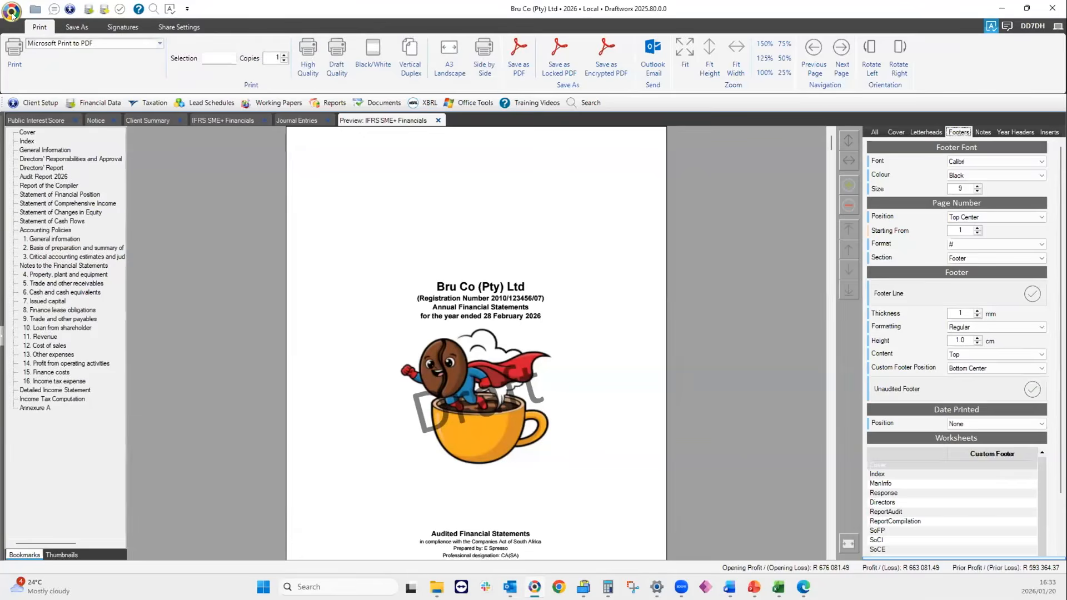
Open the email support request form and cancel it without booking out support
{"action": "left_click", "coordinate": [11, 12]}
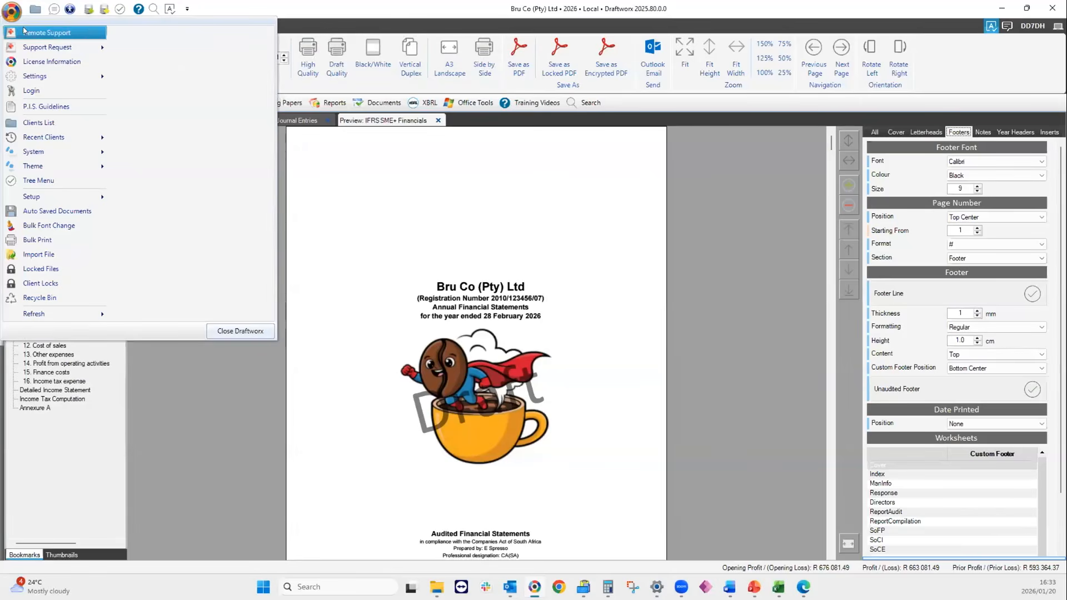
{"action": "mouse_move", "coordinate": [32, 50]}
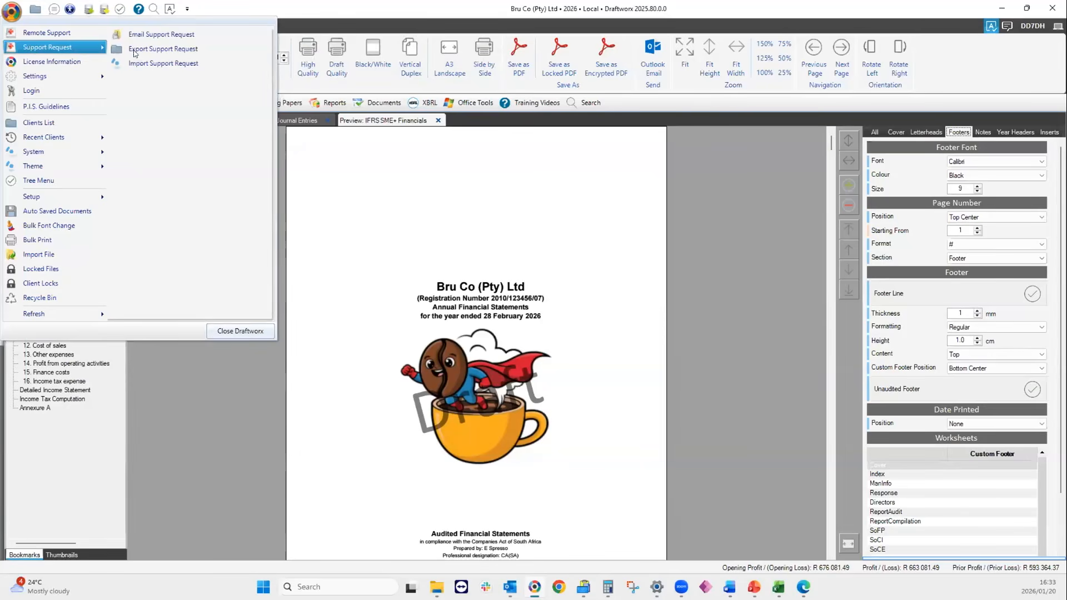
{"action": "left_click", "coordinate": [195, 34]}
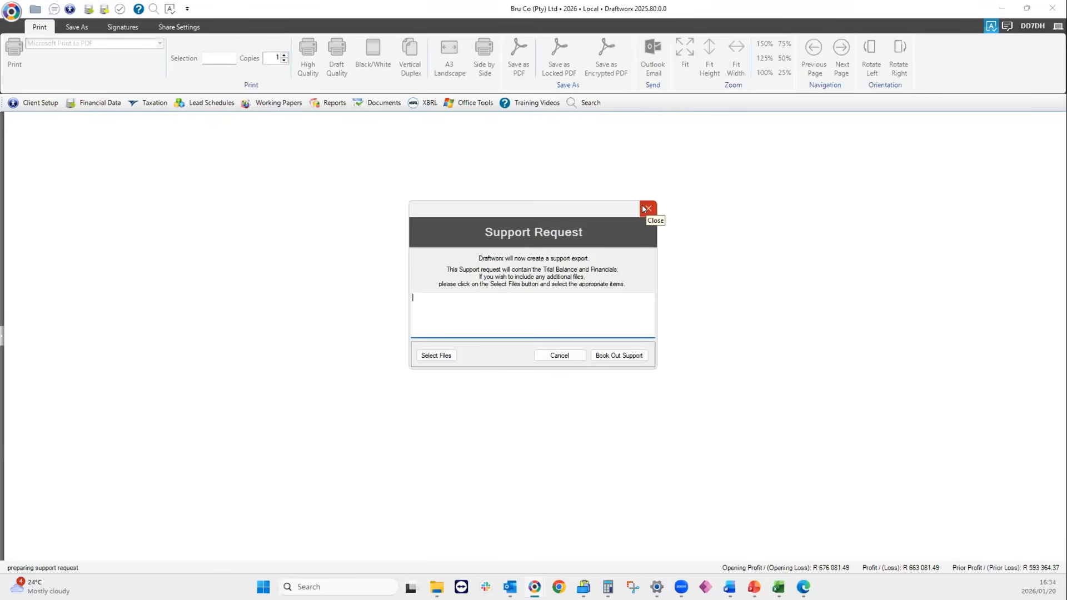
{"action": "left_click", "coordinate": [552, 357]}
Launch Remote Support and join a TeamViewer session under the name Draftworx
{"action": "left_click", "coordinate": [12, 12]}
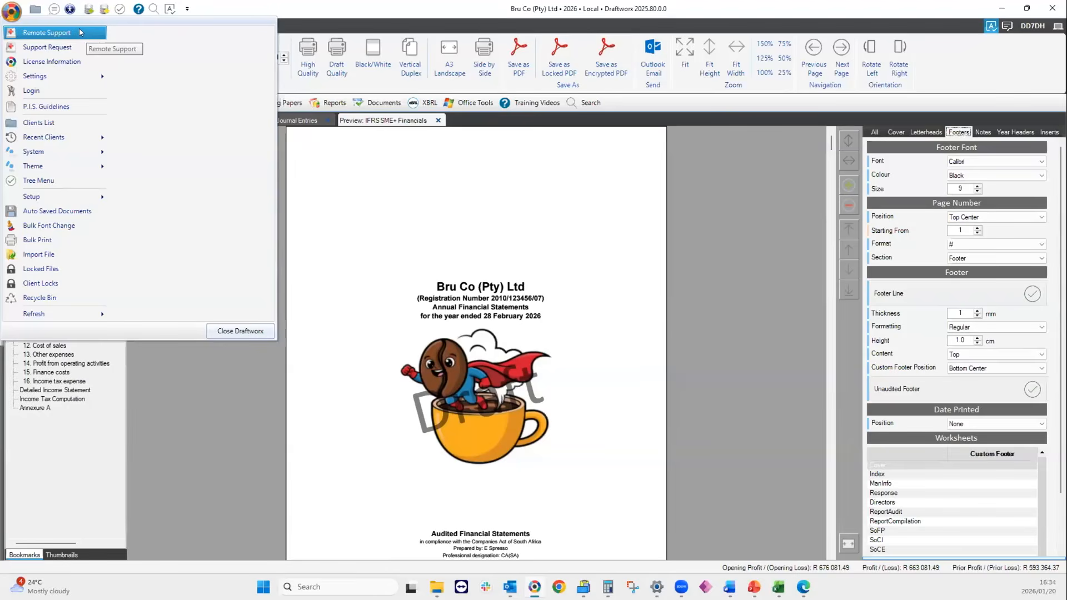
{"action": "left_click", "coordinate": [80, 32]}
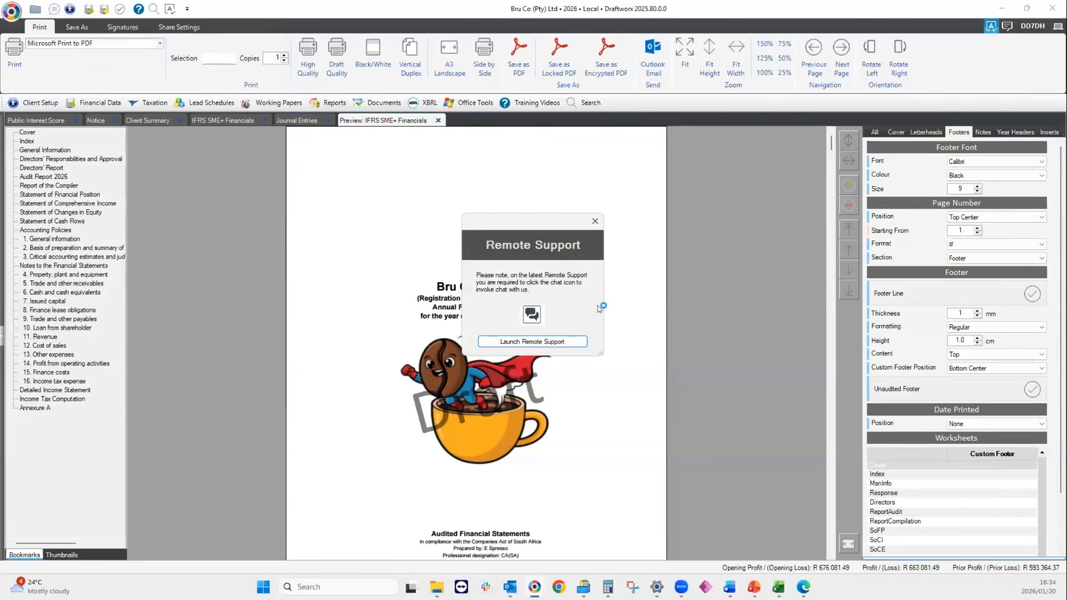
{"action": "left_click", "coordinate": [546, 341]}
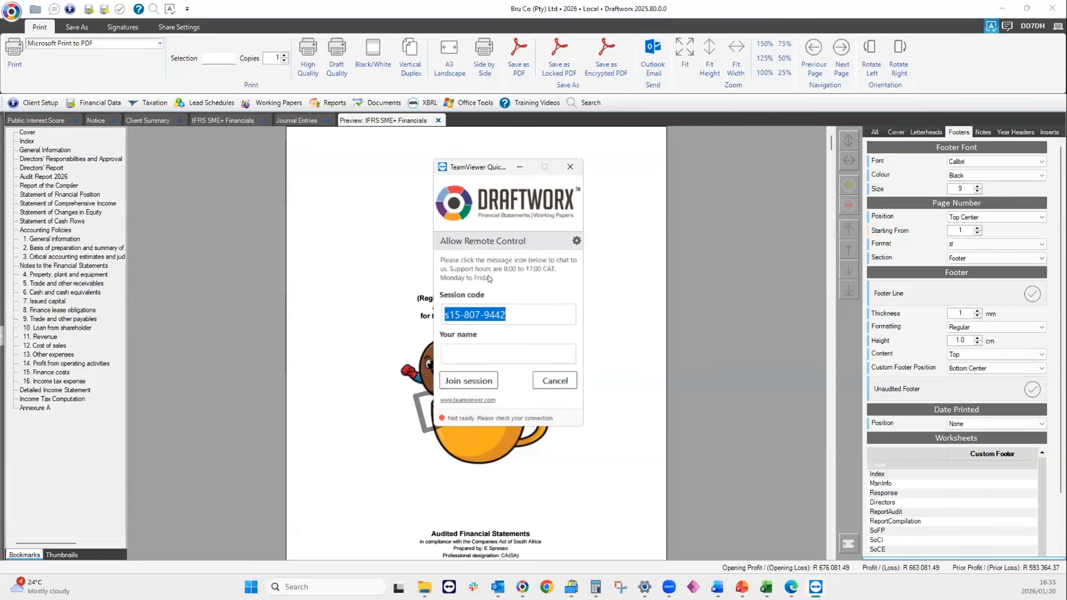
{"action": "left_click", "coordinate": [467, 353]}
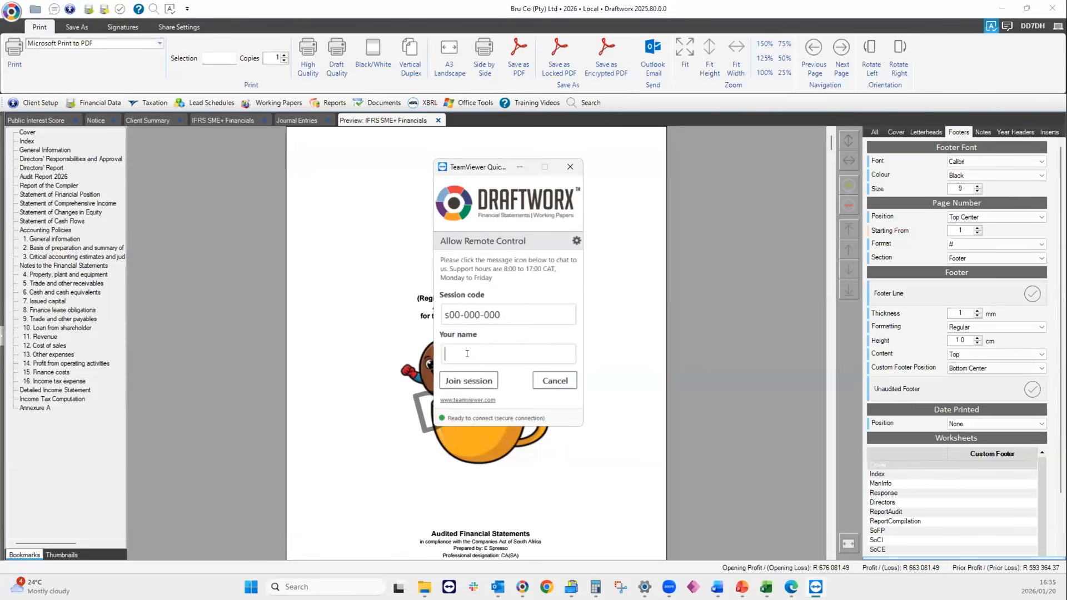
{"action": "type", "text": "Draftworx"}
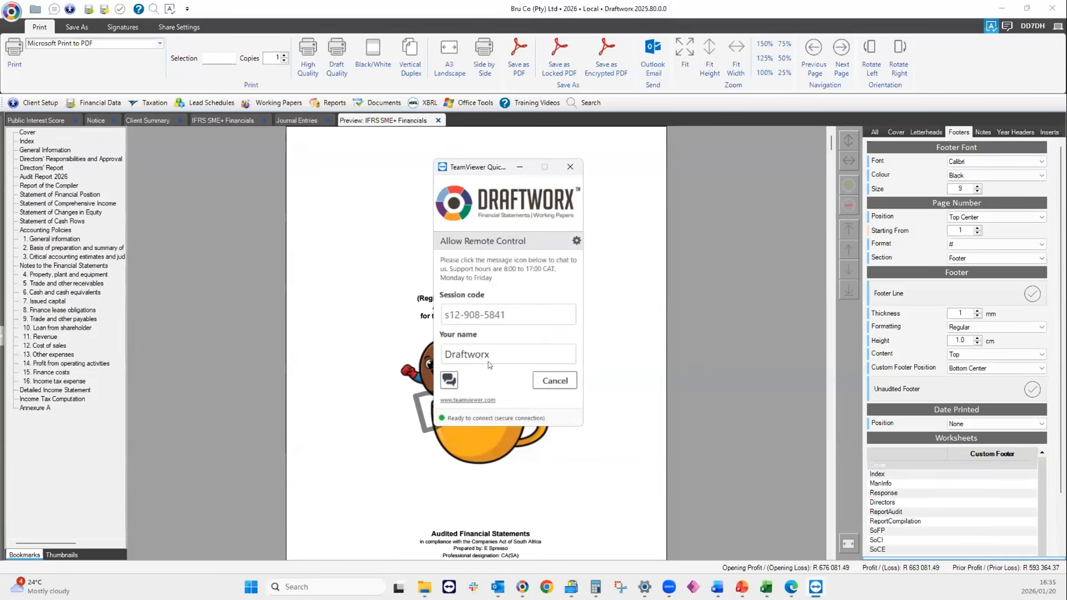
Replace the name in the remote support session with the user's first name
{"action": "key", "text": "BackSpace"}
{"action": "key", "text": "BackSpace"}
{"action": "key", "text": "BackSpace"}
{"action": "key", "text": "BackSpace"}
{"action": "key", "text": "BackSpace"}
{"action": "key", "text": "BackSpace"}
{"action": "key", "text": "BackSpace"}
{"action": "key", "text": "BackSpace"}
{"action": "key", "text": "BackSpace"}
{"action": "type", "text": "Shane"}
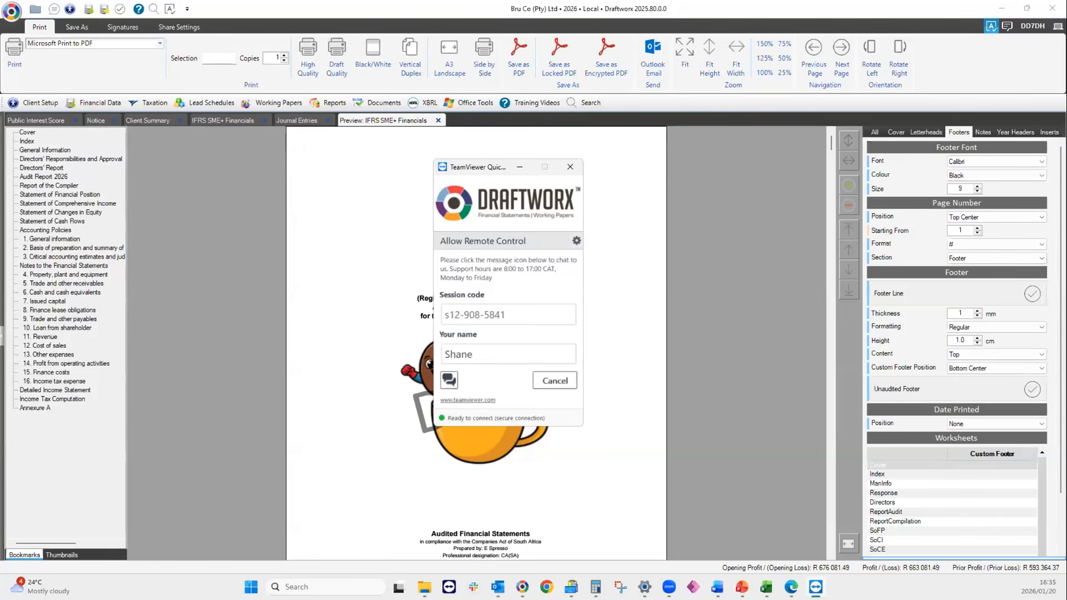
Start a chat with Draftworx support and send the message "Hello, retained is showing flames"
{"action": "left_click", "coordinate": [451, 379]}
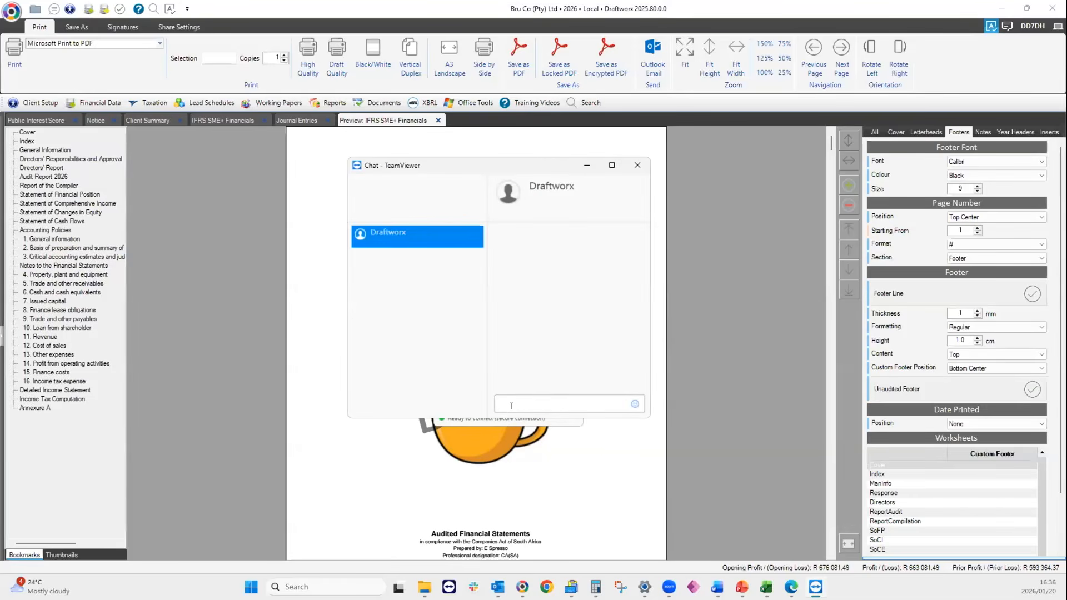
{"action": "type", "text": "Hello, retained is showing flames"}
{"action": "key", "text": "Return"}
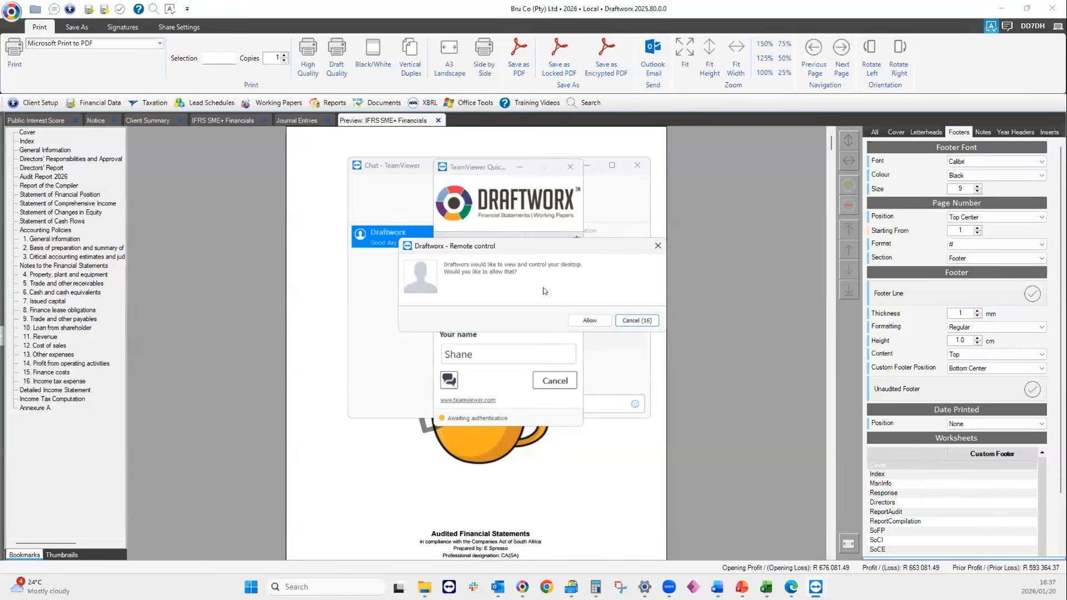
Decline the remote control request and send the chat replies "Oh sorry I fixed it" and "Thanks so much you rock"
{"action": "left_click", "coordinate": [635, 321]}
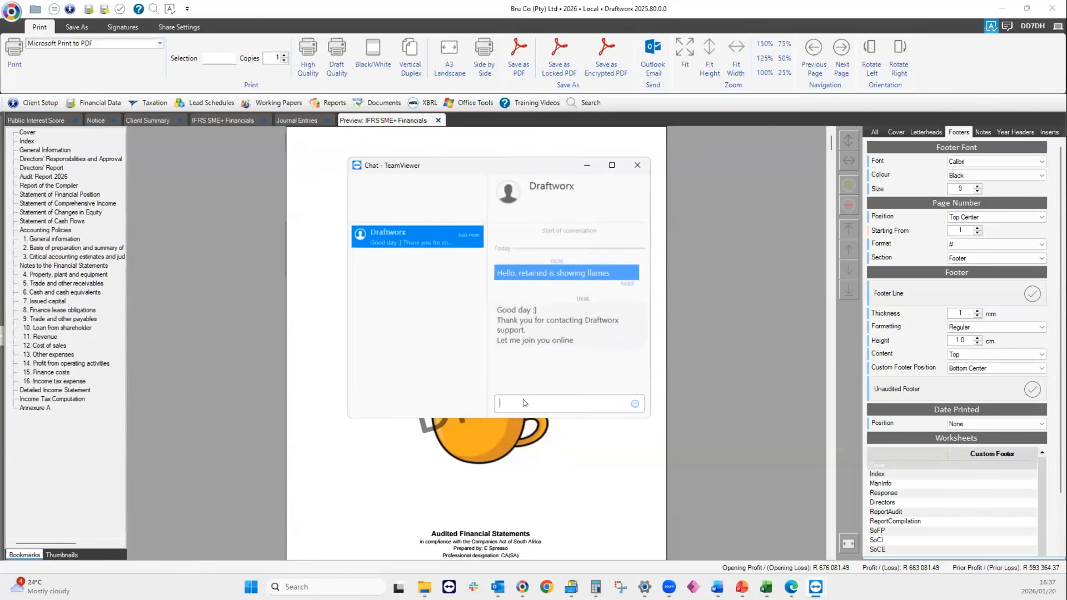
{"action": "left_click", "coordinate": [525, 403]}
{"action": "type", "text": "Oh sorr"}
{"action": "type", "text": "y I d"}
{"action": "type", "text": "ed it"}
{"action": "key", "text": "Return"}
{"action": "type", "text": "Thanks so much you rock"}
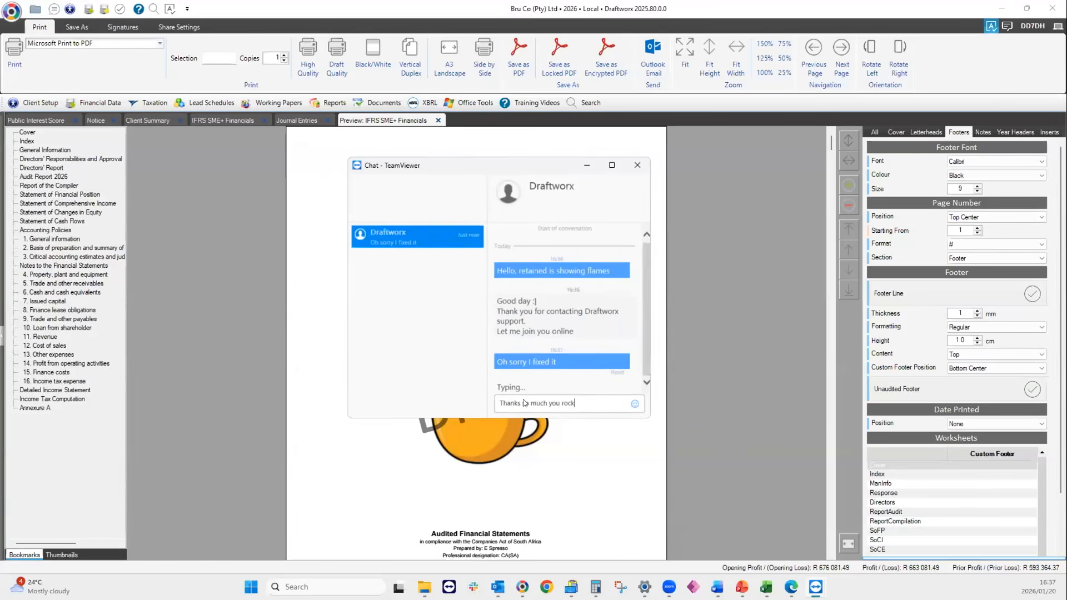
{"action": "key", "text": "Return"}
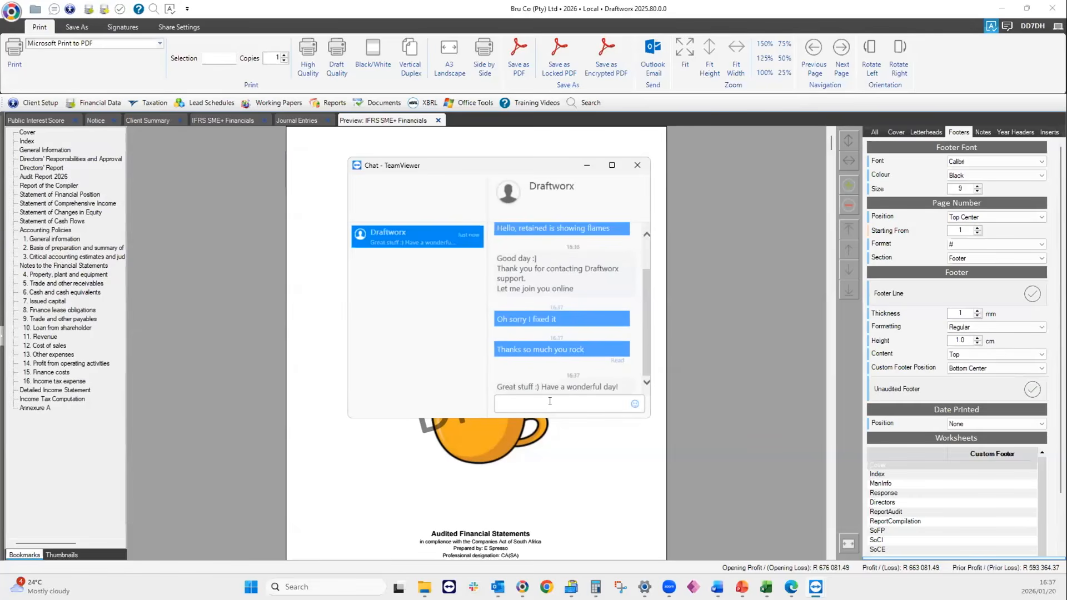
Send the closing message "Have a lovely day" and close the support chat
{"action": "type", "text": "Have"}
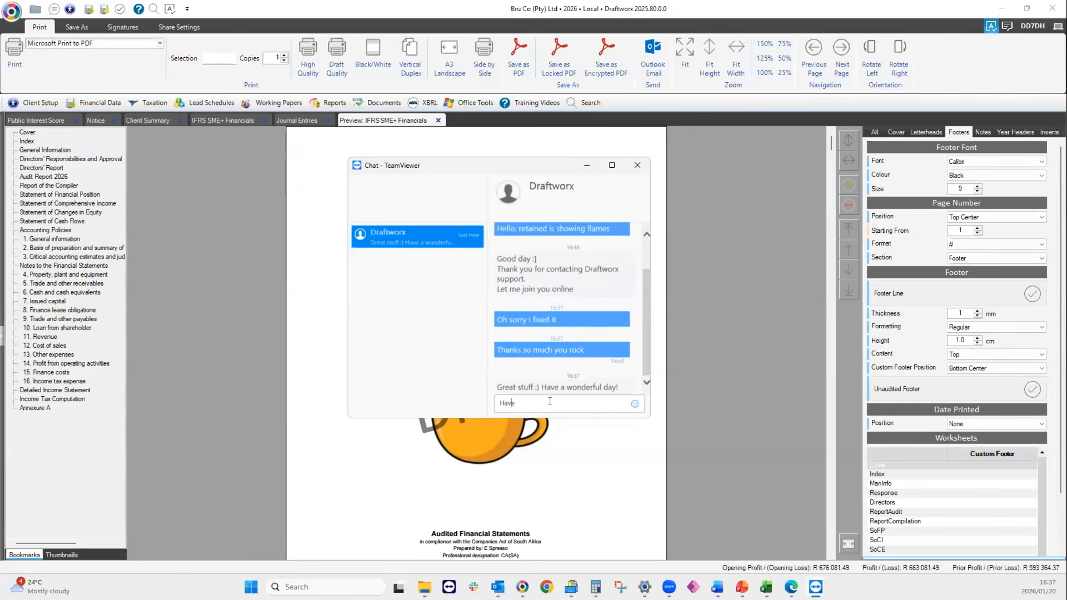
{"action": "type", "text": " a lovely day"}
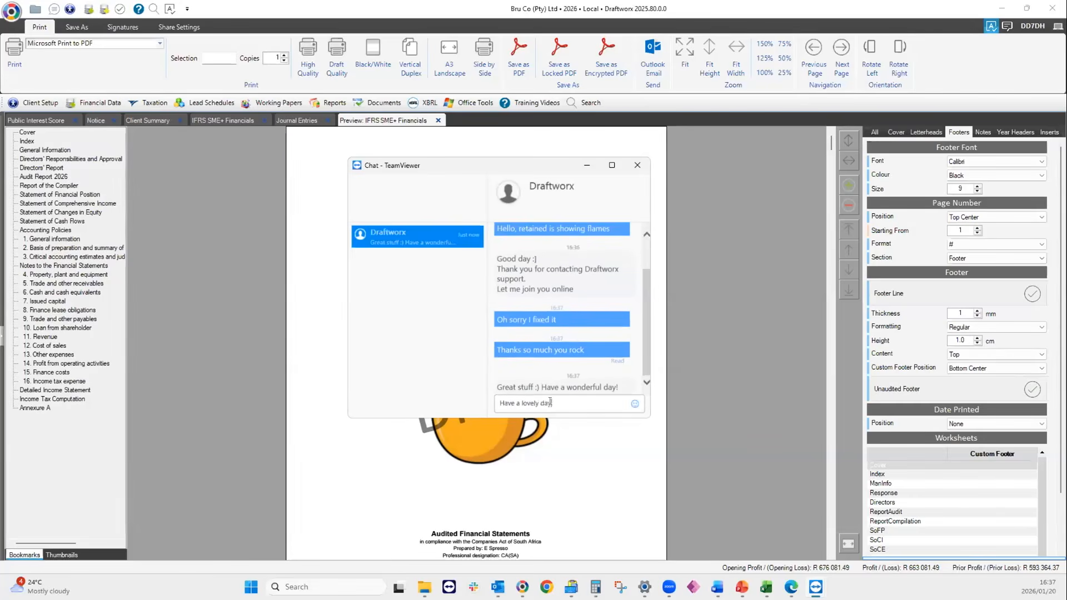
{"action": "key", "text": "Return"}
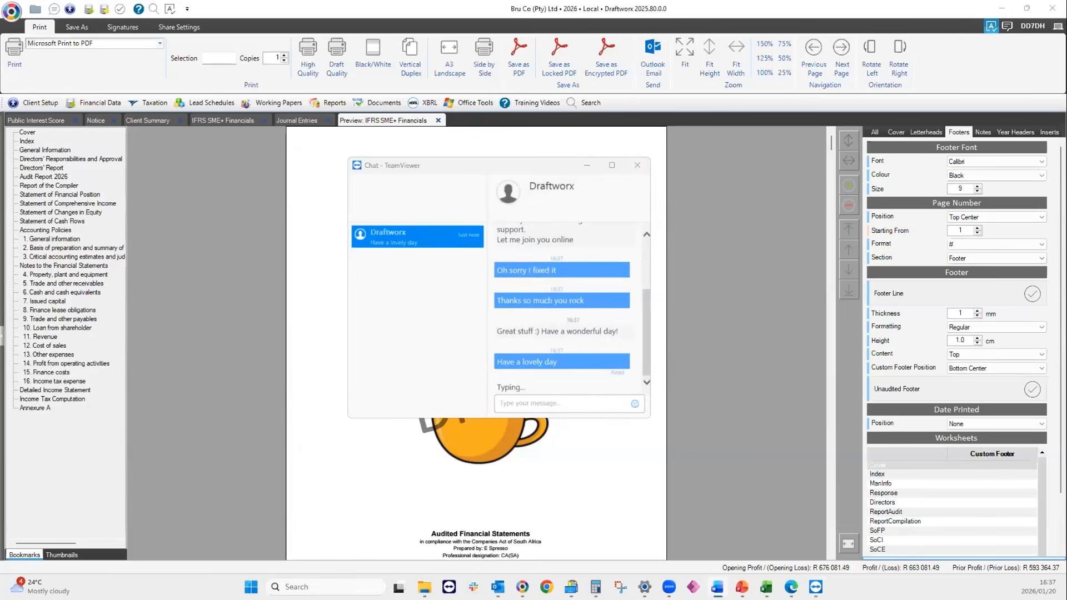
{"action": "left_click", "coordinate": [638, 165]}
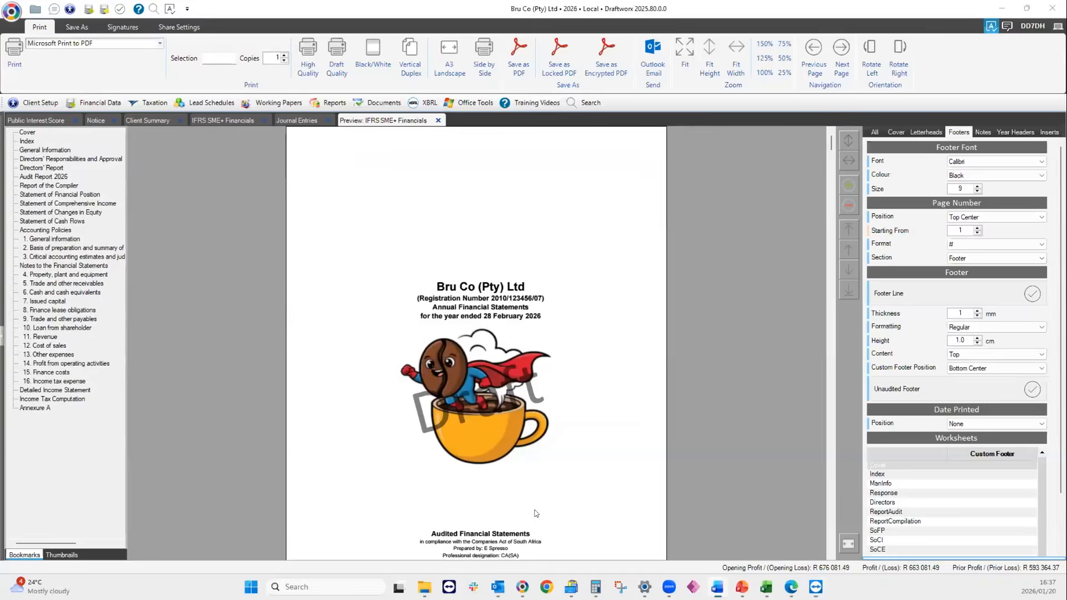